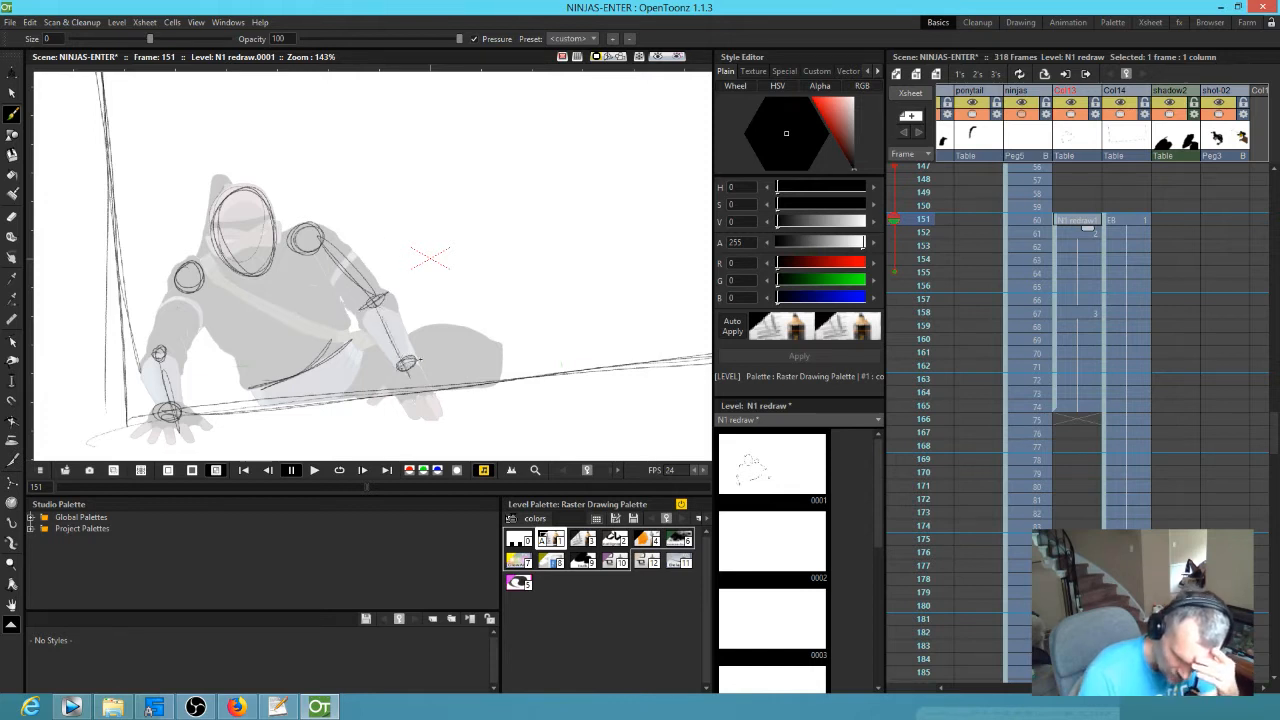
- Sketch the hand outlines and wrist strokes at the end of both forearms over the ninja on frame 151
drag(384, 402, 426, 396)
drag(412, 362, 424, 390)
mouse_move(176, 406)
mouse_down()
mouse_move(150, 408)
mouse_move(180, 431)
mouse_move(178, 408)
mouse_up()
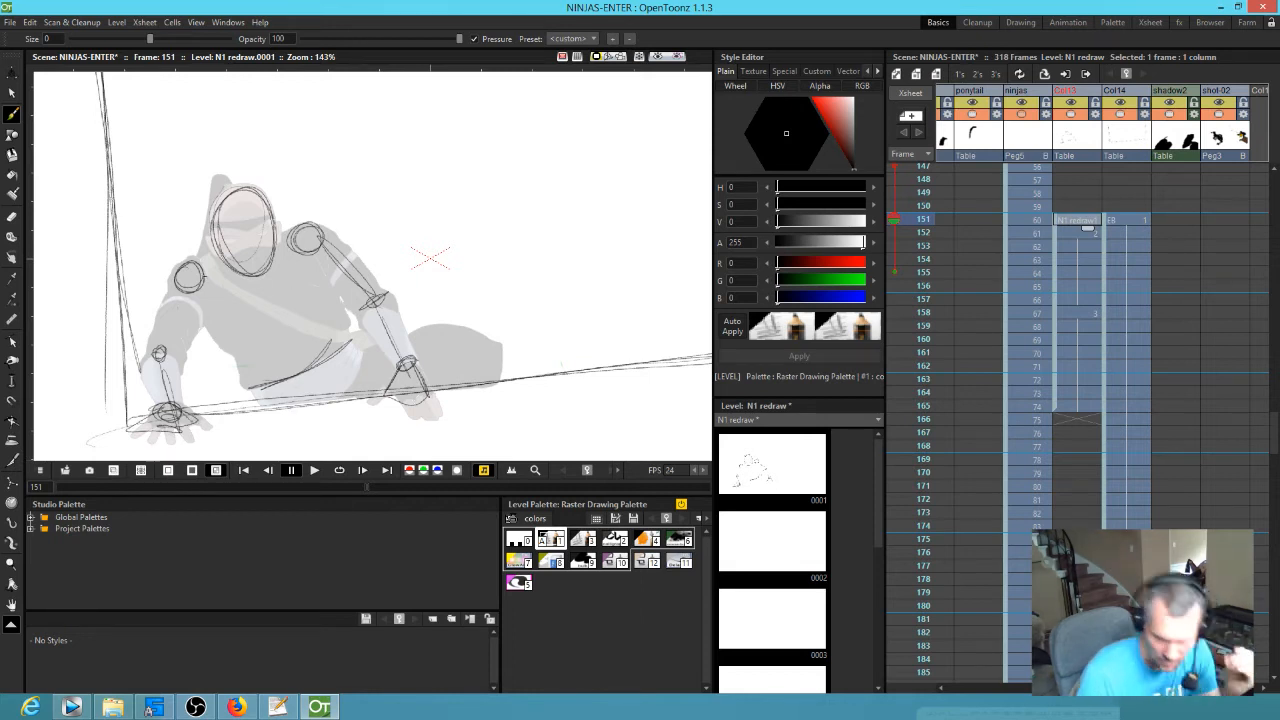
- Sketch the spine and chest guide lines, a pelvis circle, and a thigh line ending in a knee circle
drag(264, 282, 298, 390)
mouse_move(258, 260)
mouse_down()
mouse_move(314, 388)
mouse_move(308, 402)
mouse_move(322, 388)
mouse_up()
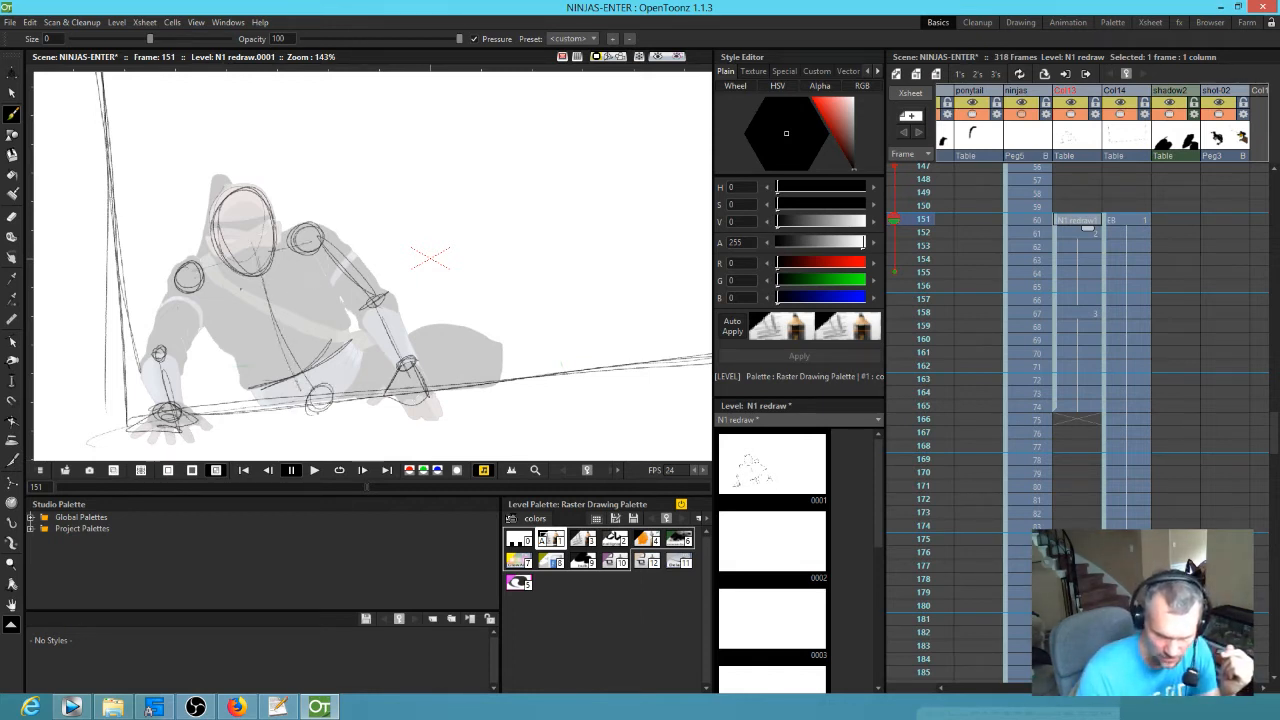
drag(210, 281, 258, 300)
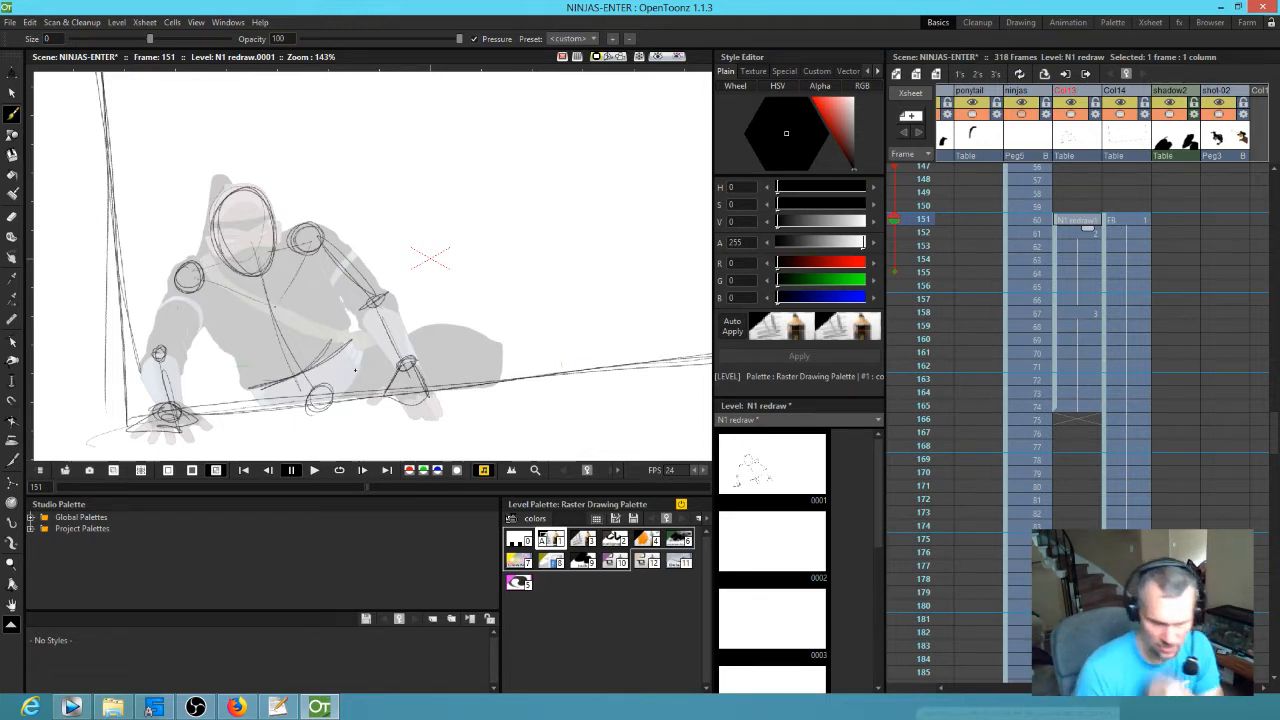
mouse_move(328, 392)
mouse_down()
mouse_move(356, 362)
mouse_move(486, 352)
mouse_up()
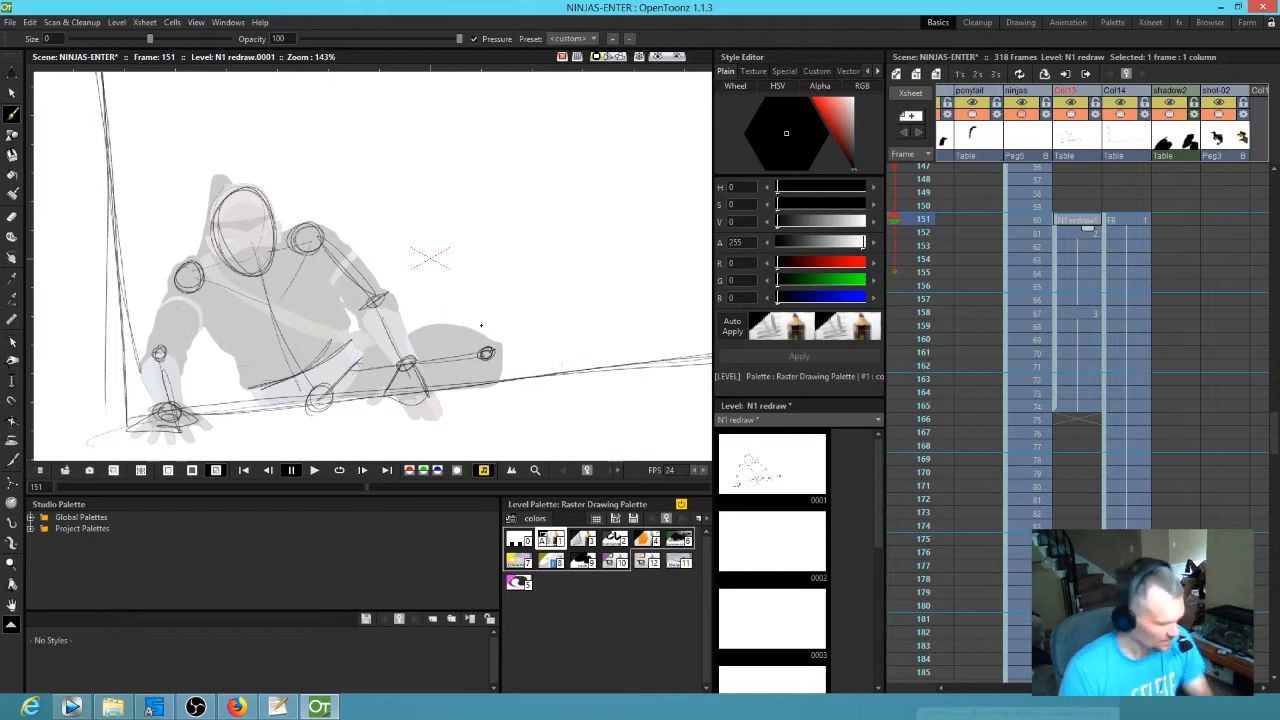
- Erase the limb lines between the joint circles and the pelvis and belt lines with the Eraser
key(a)
mouse_move(484, 340)
mouse_down()
mouse_move(439, 341)
mouse_move(363, 372)
mouse_move(411, 309)
mouse_move(404, 293)
mouse_move(383, 331)
mouse_move(366, 248)
mouse_move(308, 285)
mouse_up()
mouse_move(191, 314)
mouse_down()
mouse_move(197, 371)
mouse_move(181, 376)
mouse_up()
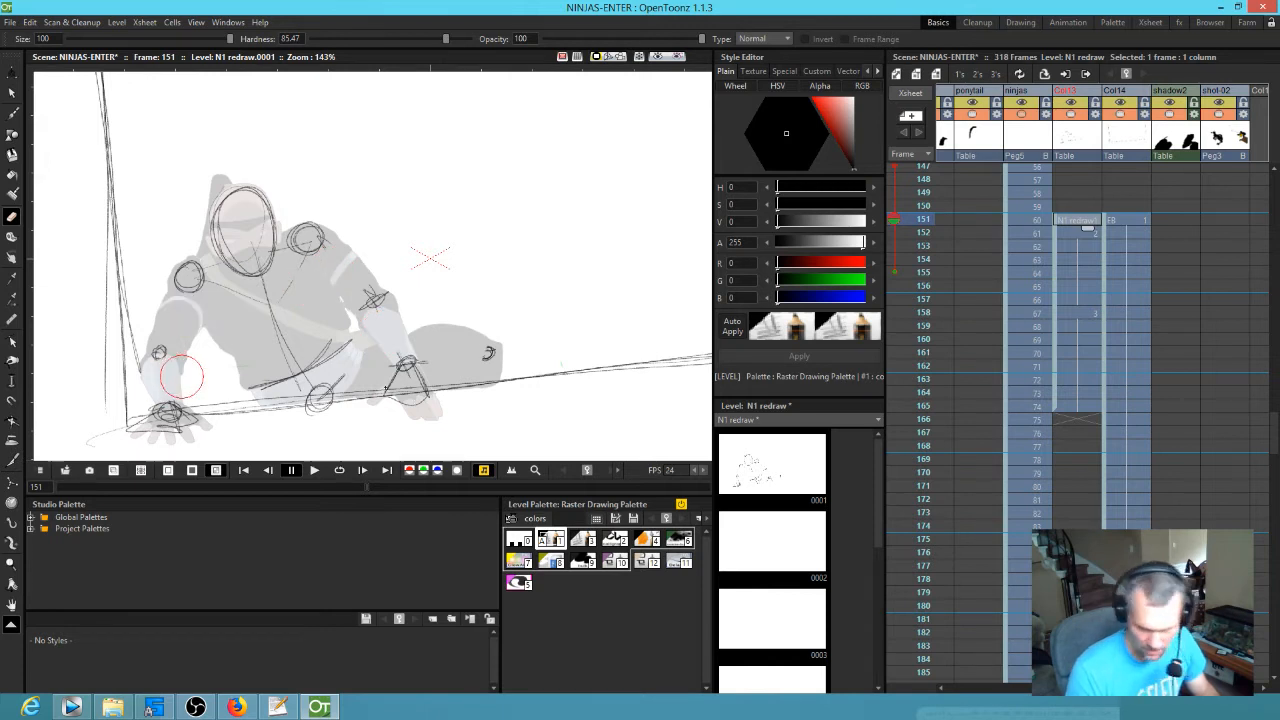
mouse_move(335, 340)
mouse_down()
mouse_move(281, 370)
mouse_move(348, 366)
mouse_move(290, 404)
mouse_move(355, 368)
mouse_move(358, 414)
mouse_move(284, 416)
mouse_up()
- Brush in a wedge-shaped hip block, reinforce the joint marks and redraw the head oval
key(b)
mouse_move(488, 352)
mouse_down()
mouse_move(478, 362)
mouse_move(496, 366)
mouse_move(486, 350)
mouse_up()
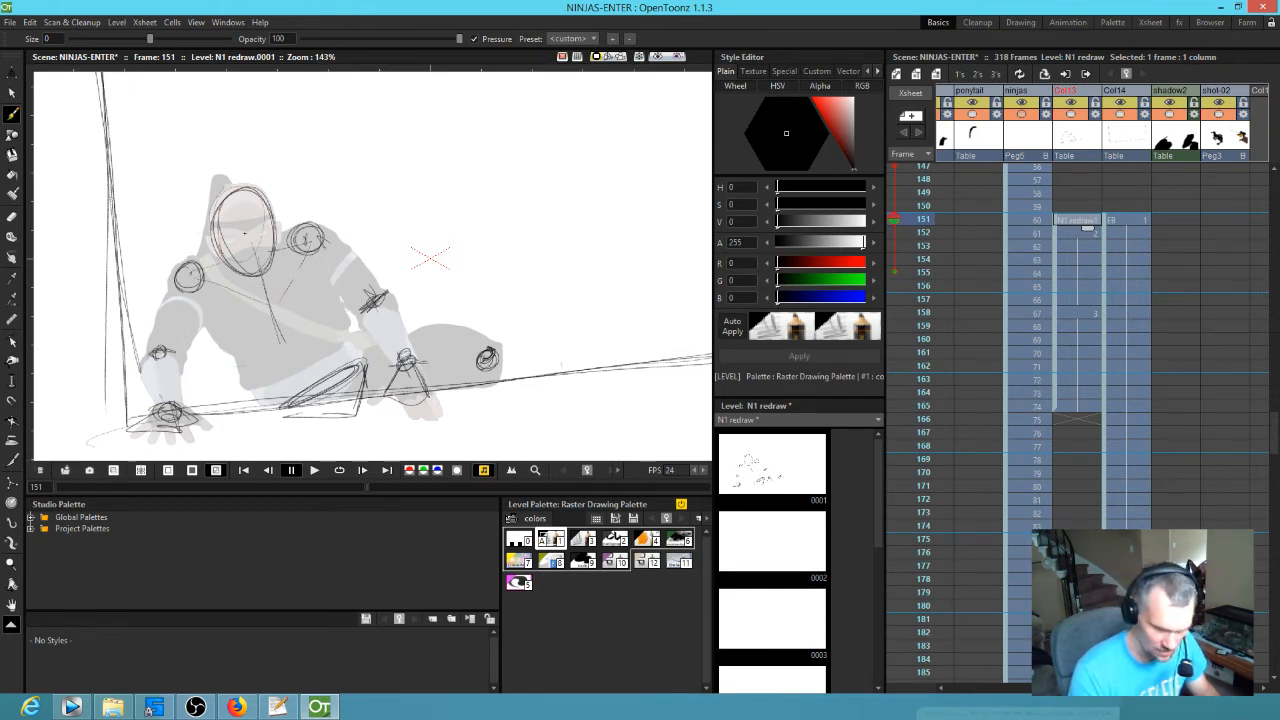
mouse_move(245, 207)
mouse_down()
mouse_move(270, 255)
mouse_move(240, 190)
mouse_up()
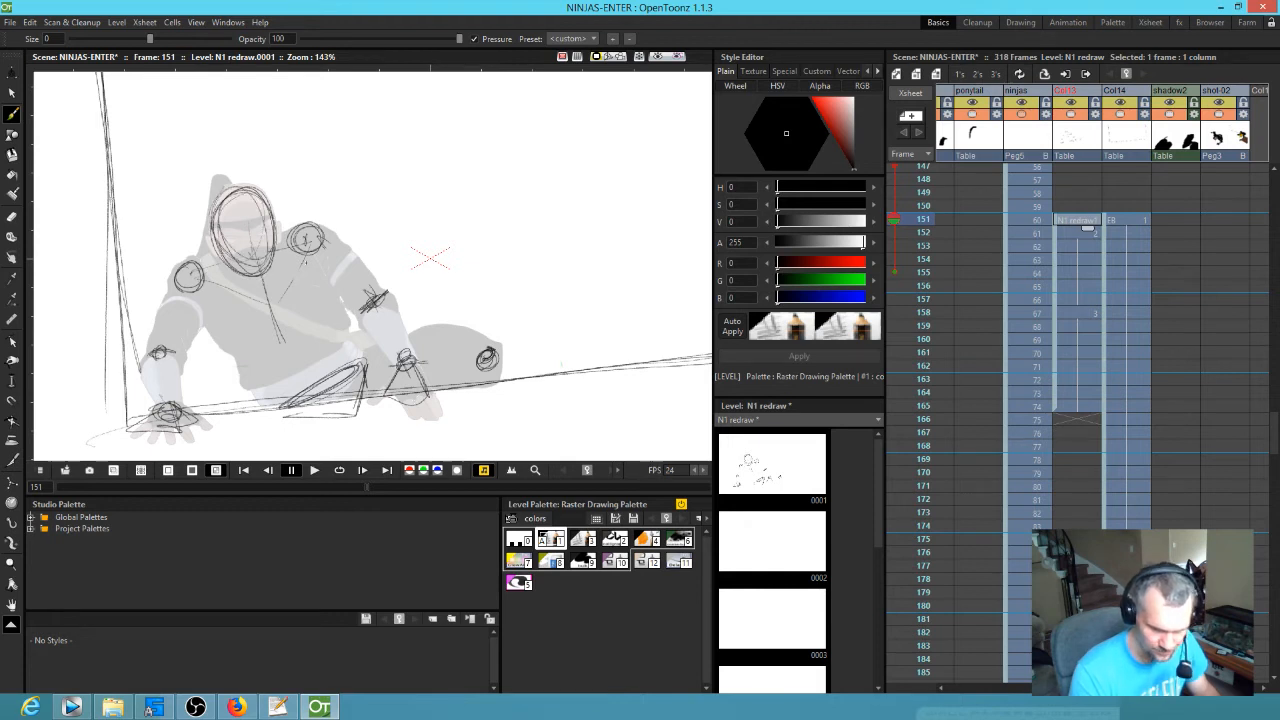
- Extend the exposure of N1 redraw drawing 1 in Col13 through frame 152
click(1088, 236)
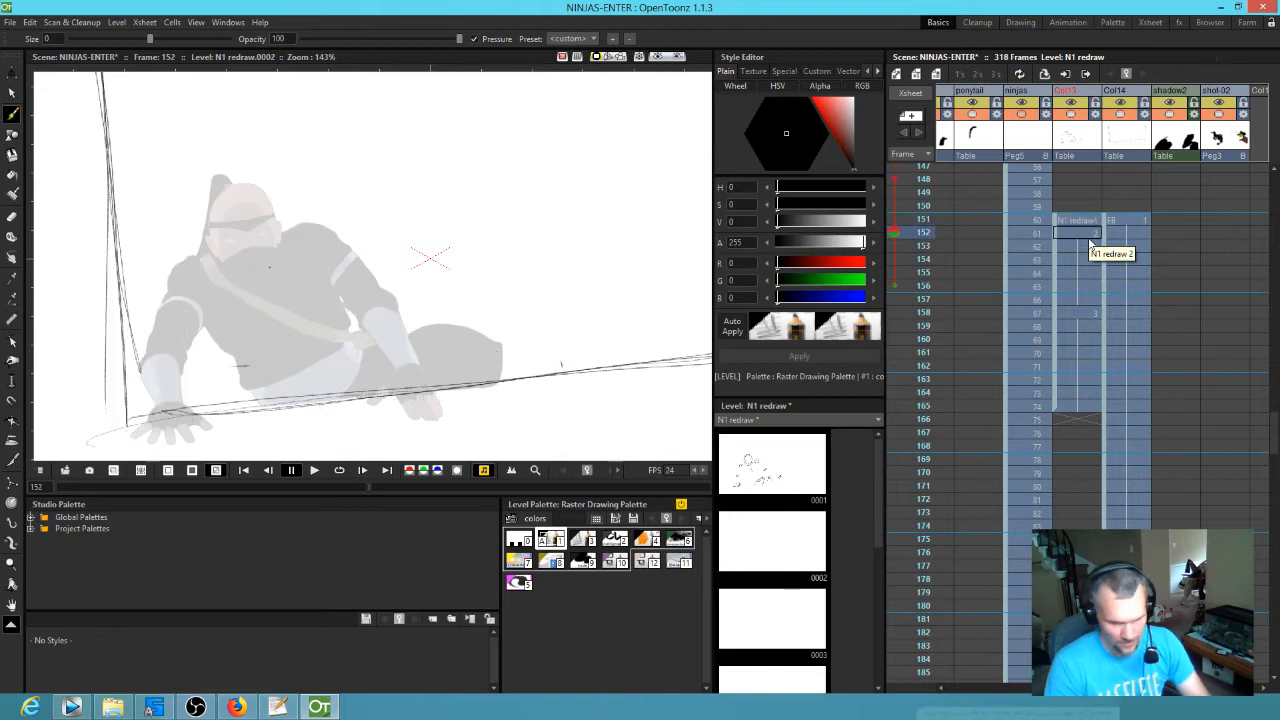
click(1086, 221)
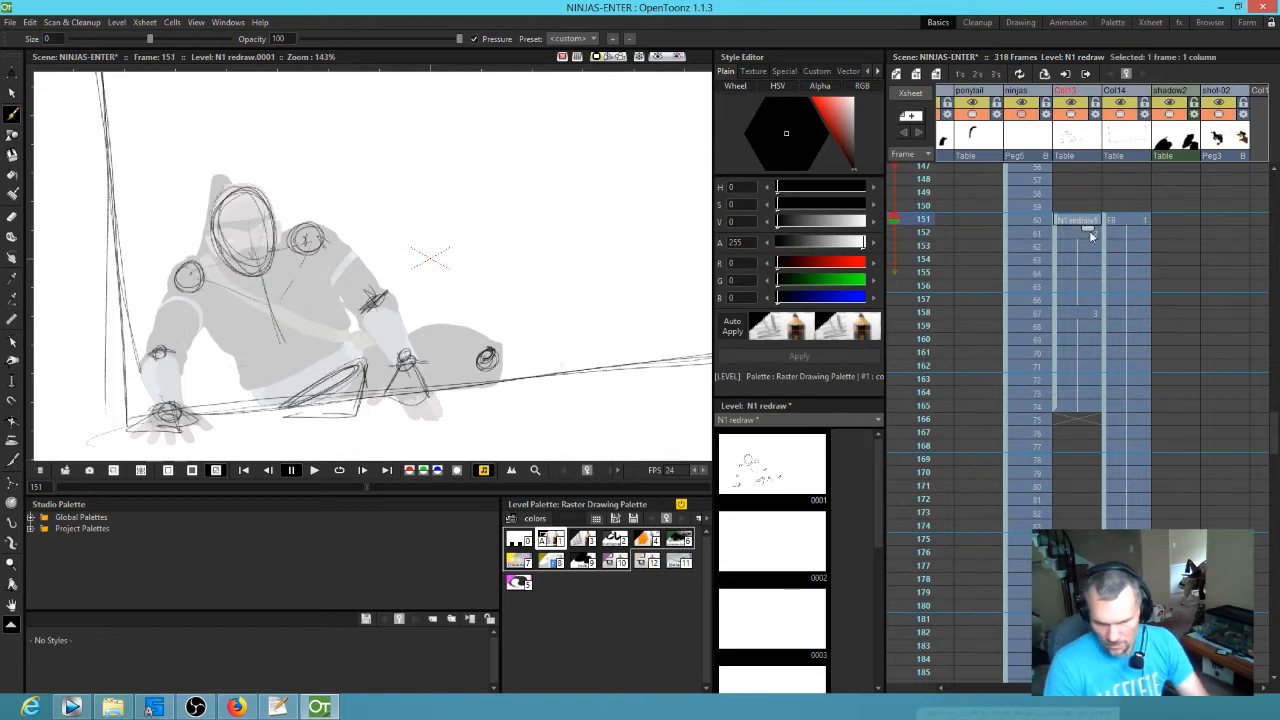
drag(1086, 227, 1084, 239)
- Compare the ninja poses around frame 153 and extend the exposure of drawing 1 in Col13 through frame 153
click(1037, 248)
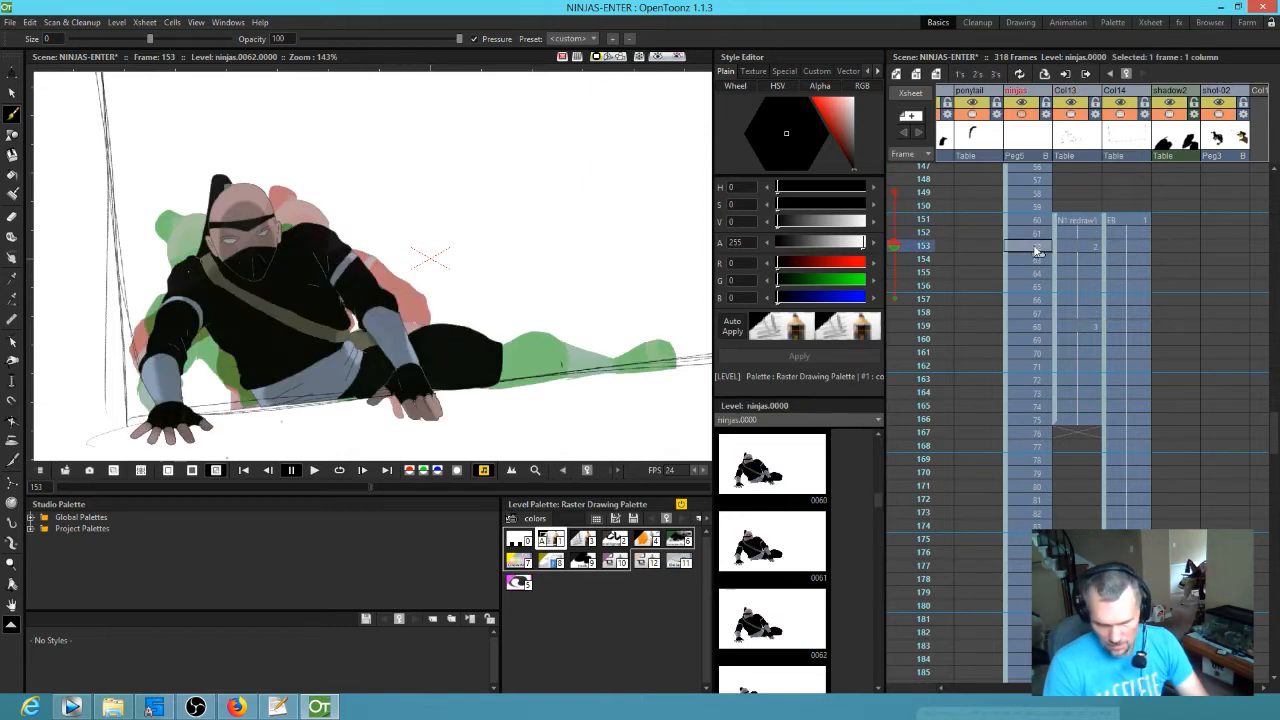
click(1075, 248)
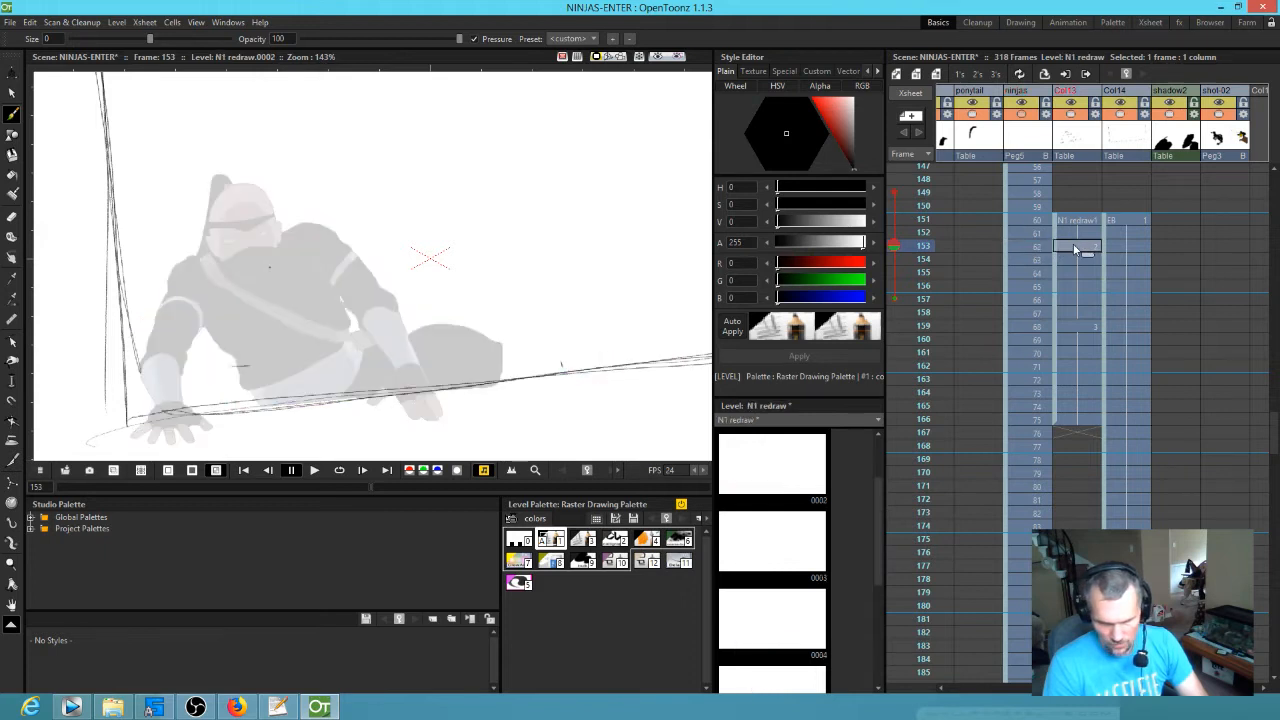
key(Up)
key(Up)
key(Down)
key(Down)
key(Down)
key(Up)
key(Down)
click(1088, 236)
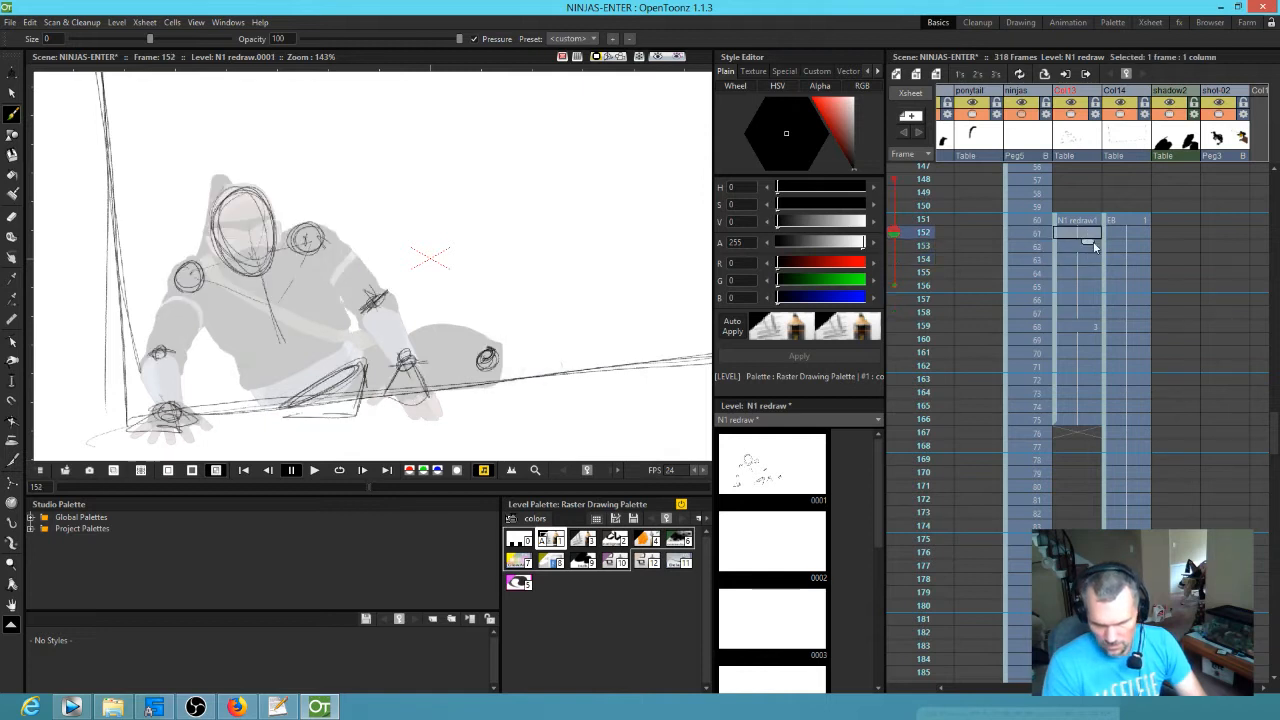
drag(1090, 245, 1089, 257)
key(Down)
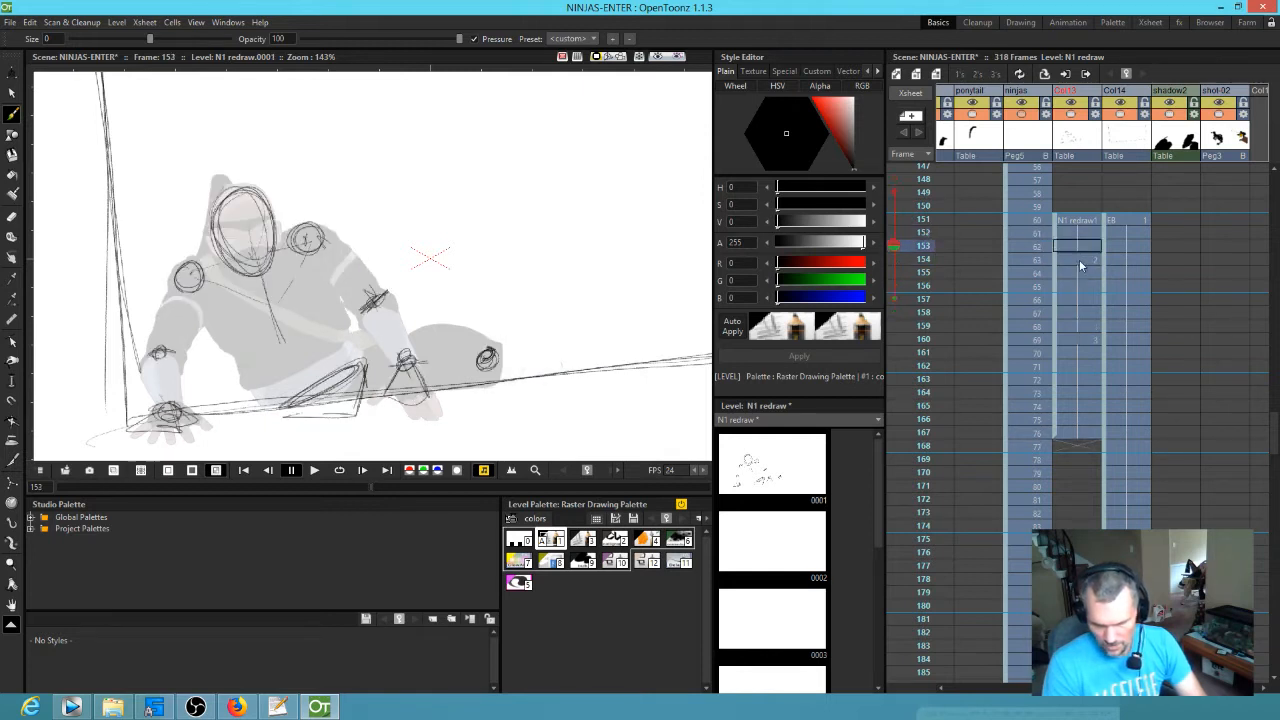
- Clear the Col13 cells from frame 154 through frame 167
click(1078, 258)
key(Up)
key(Down)
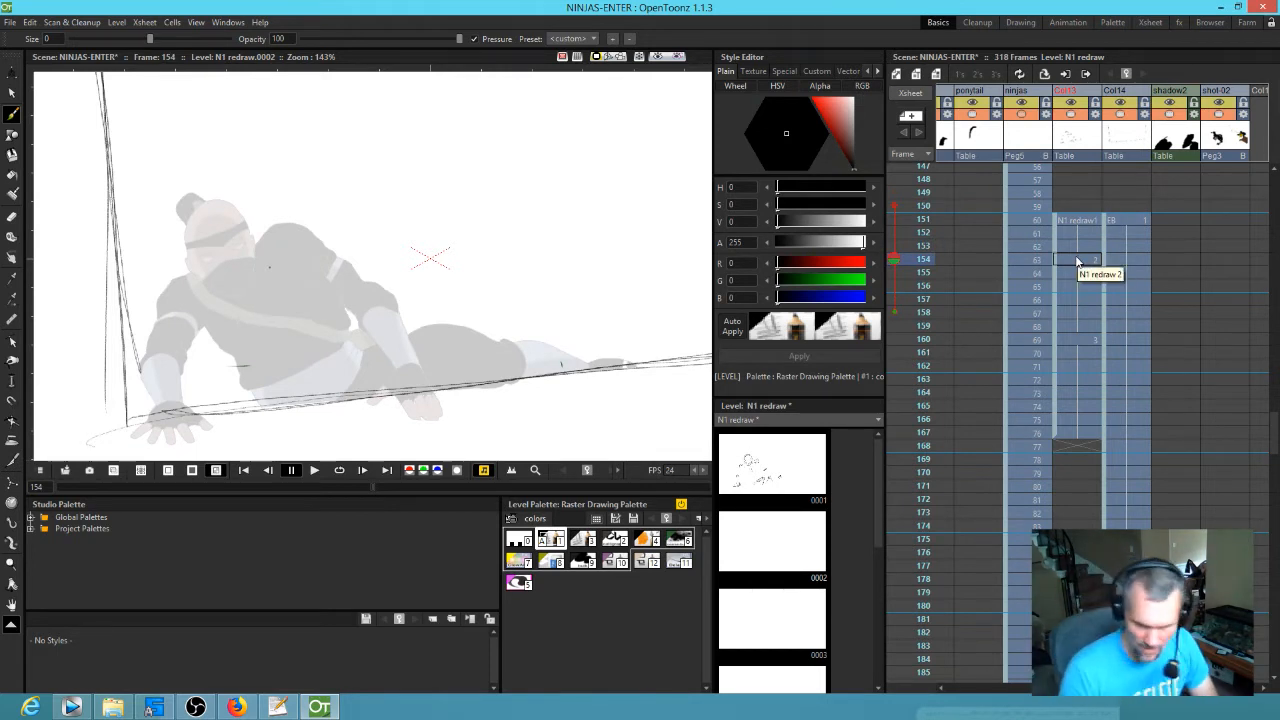
drag(1074, 259, 1068, 428)
key(Delete)
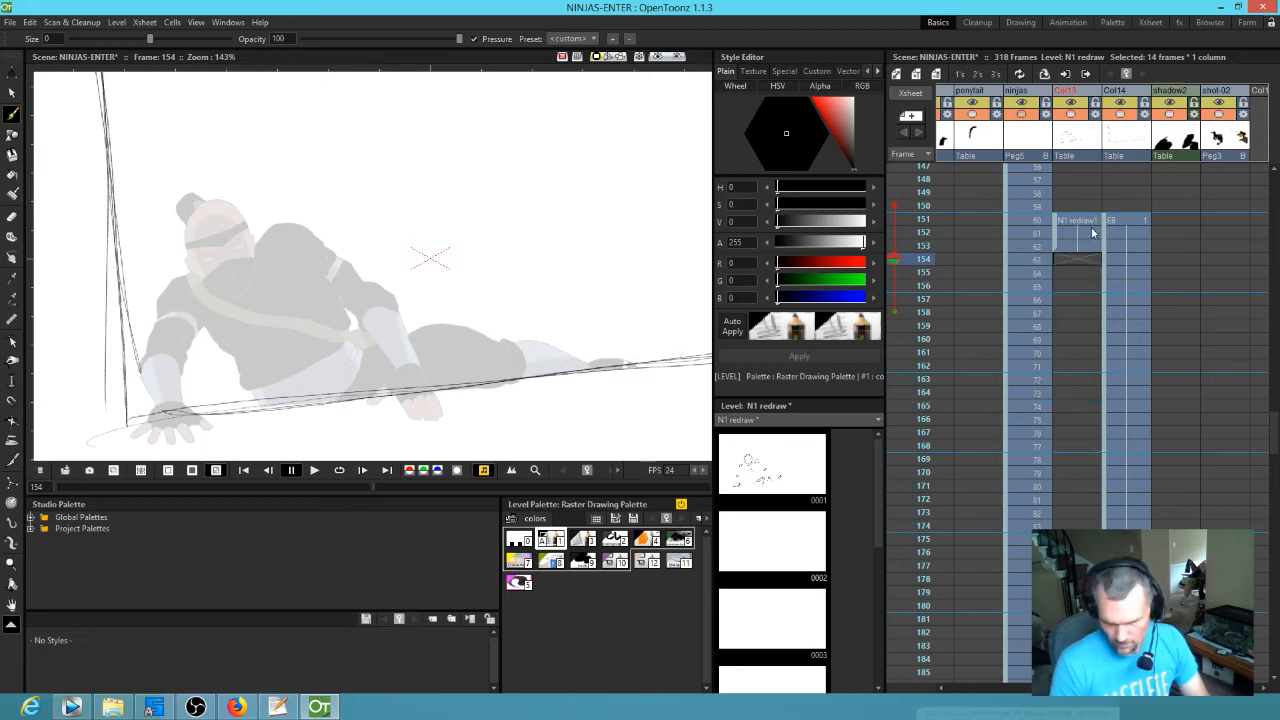
- Duplicate N1 redraw drawing 0001 as 0002 and expose it in Col13 on frames 154 and 155 only
click(762, 472)
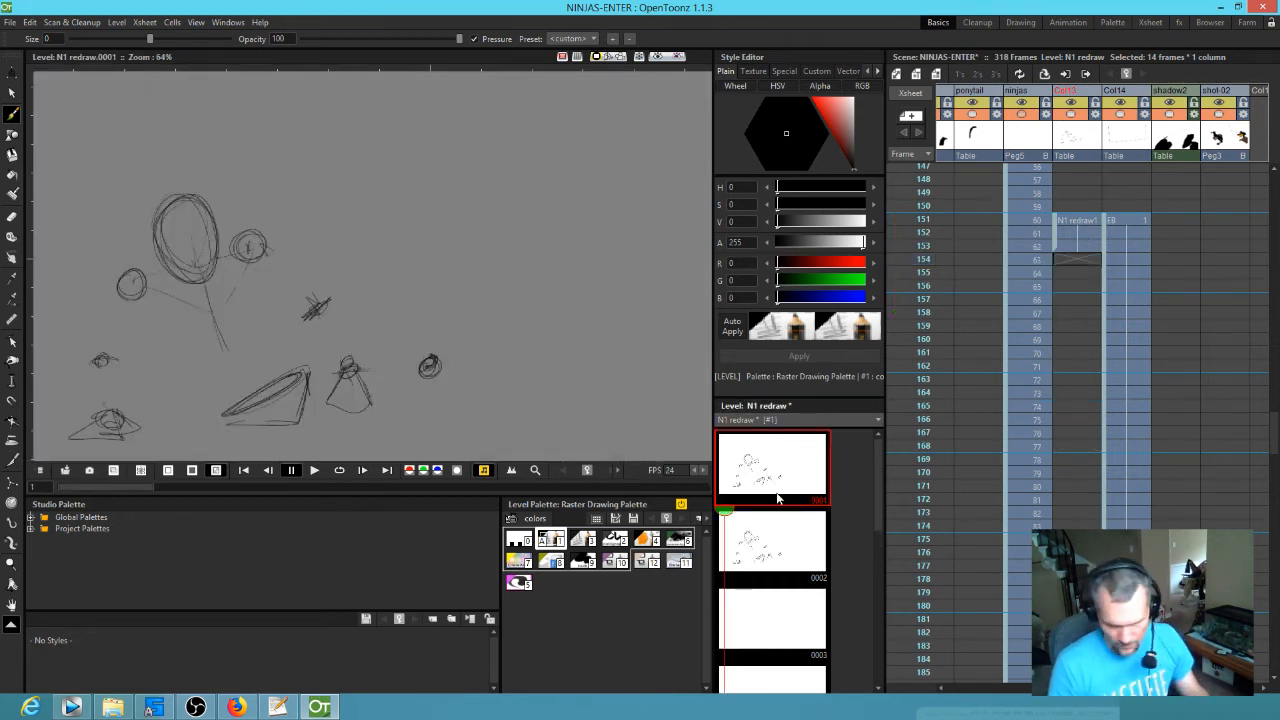
drag(770, 540, 1025, 287)
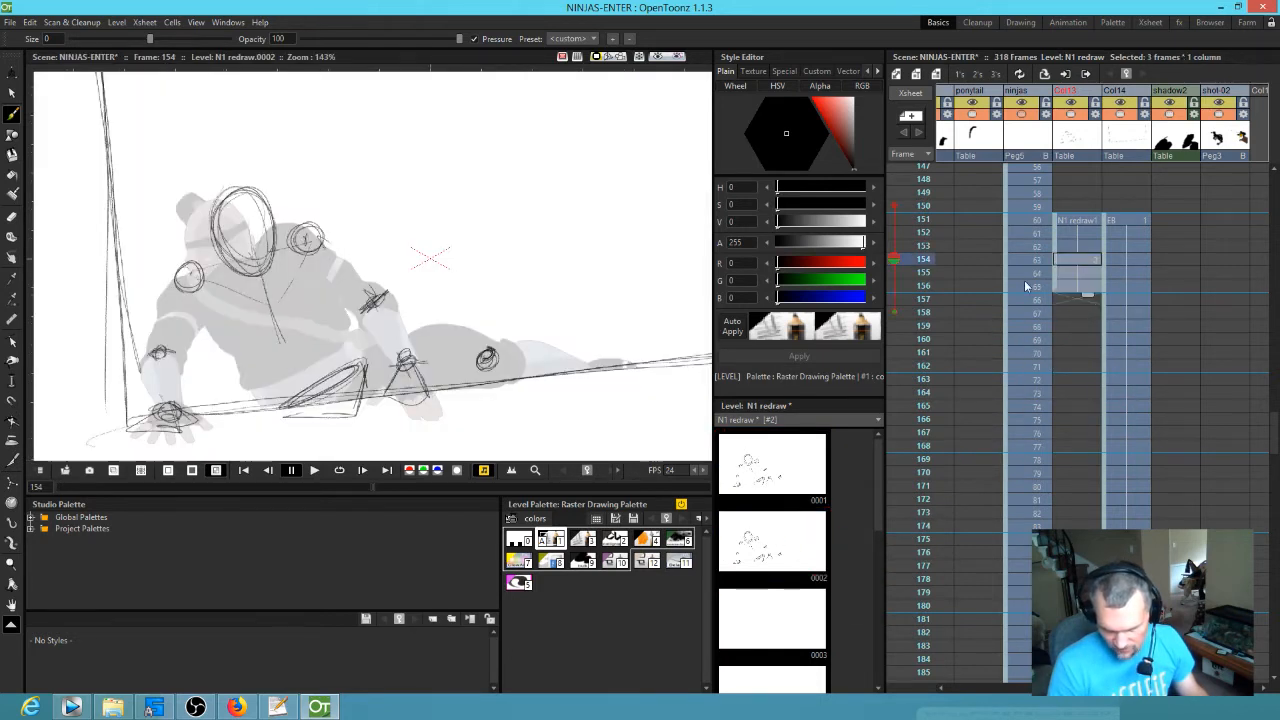
click(922, 272)
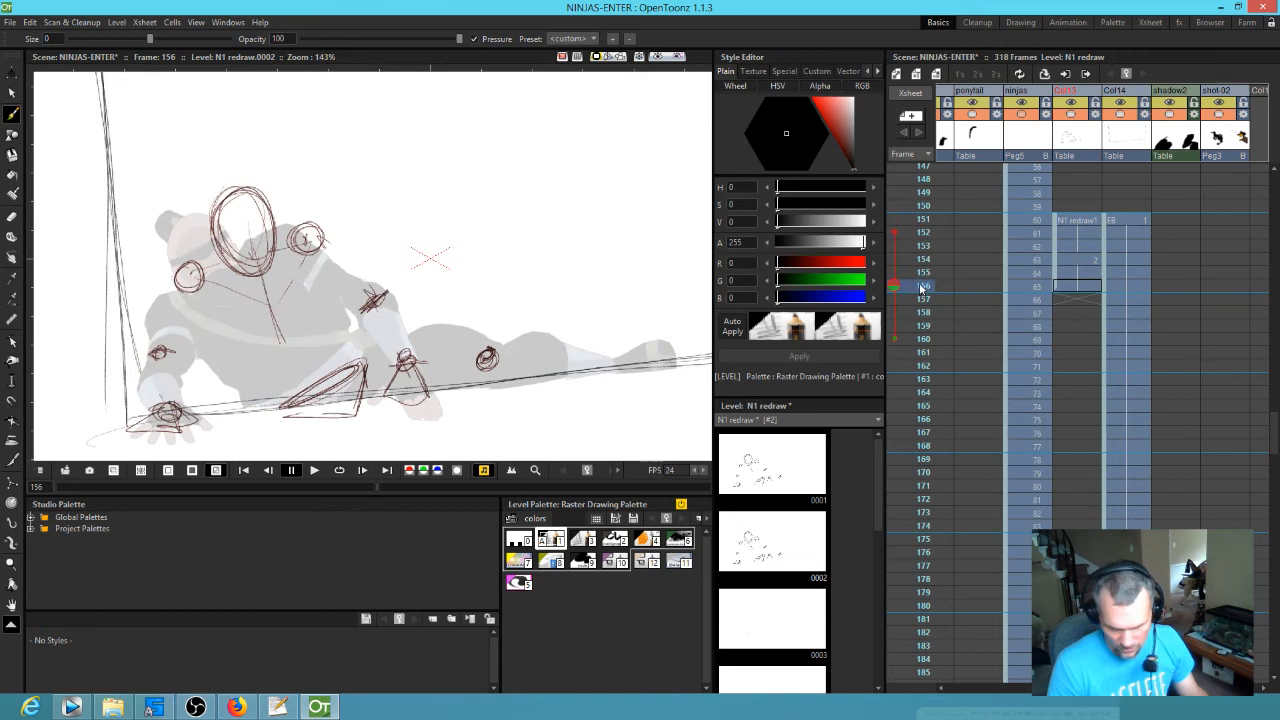
click(1072, 287)
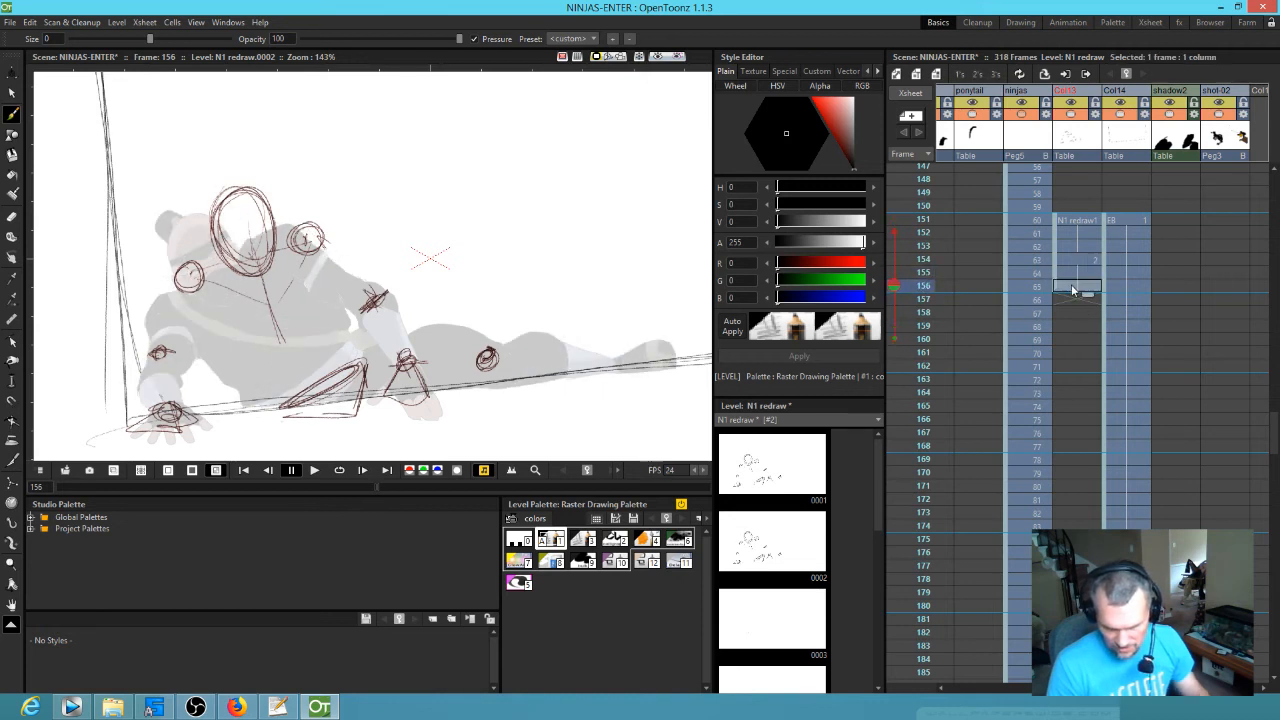
click(1073, 259)
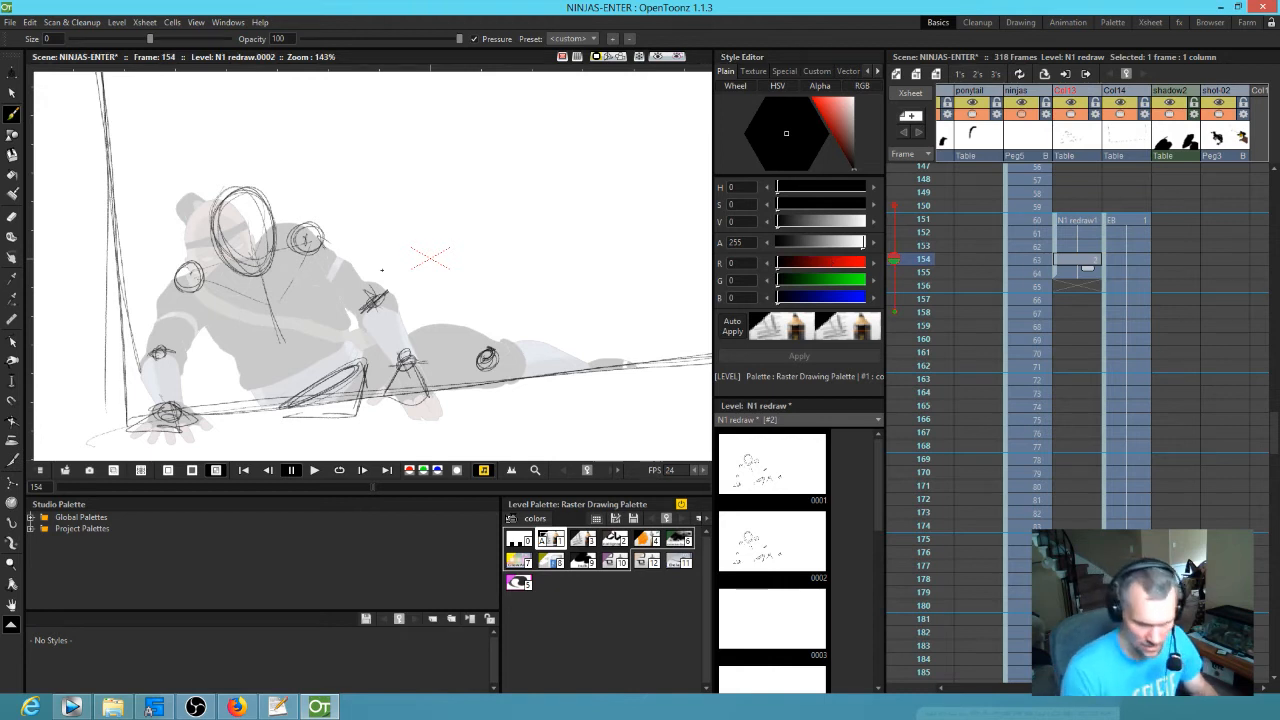
- Select the head and shoulder sketch of drawing 0002 with a freehand selection and move it over the ninja's head on frame 154
key(s)
mouse_move(306, 170)
mouse_down()
mouse_move(167, 207)
mouse_move(152, 309)
mouse_move(295, 300)
mouse_move(300, 168)
mouse_up()
drag(258, 250, 235, 245)
click(339, 324)
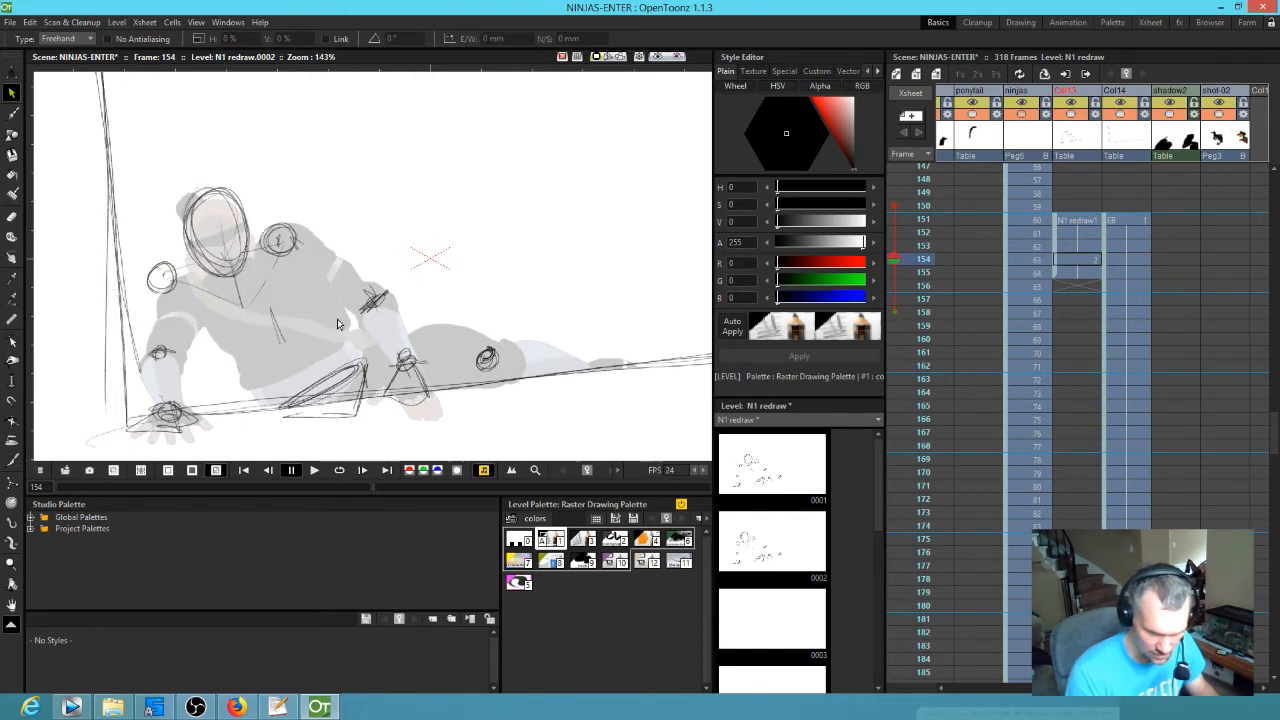
- Fit the head and shoulder sketch to the pose by scaling it to 98.54% by 98.74%, rotating it 11.78° and repositioning it
mouse_move(322, 202)
mouse_down()
mouse_move(183, 174)
mouse_move(151, 306)
mouse_move(318, 197)
mouse_up()
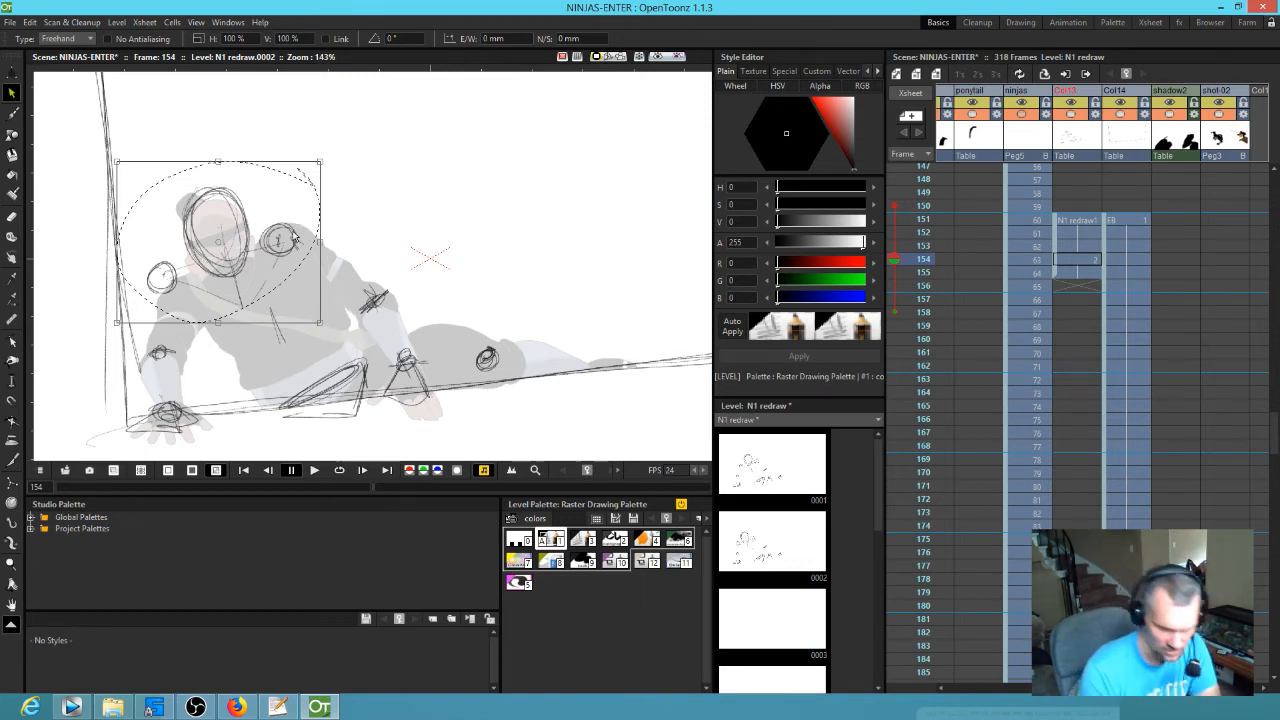
drag(290, 246, 288, 242)
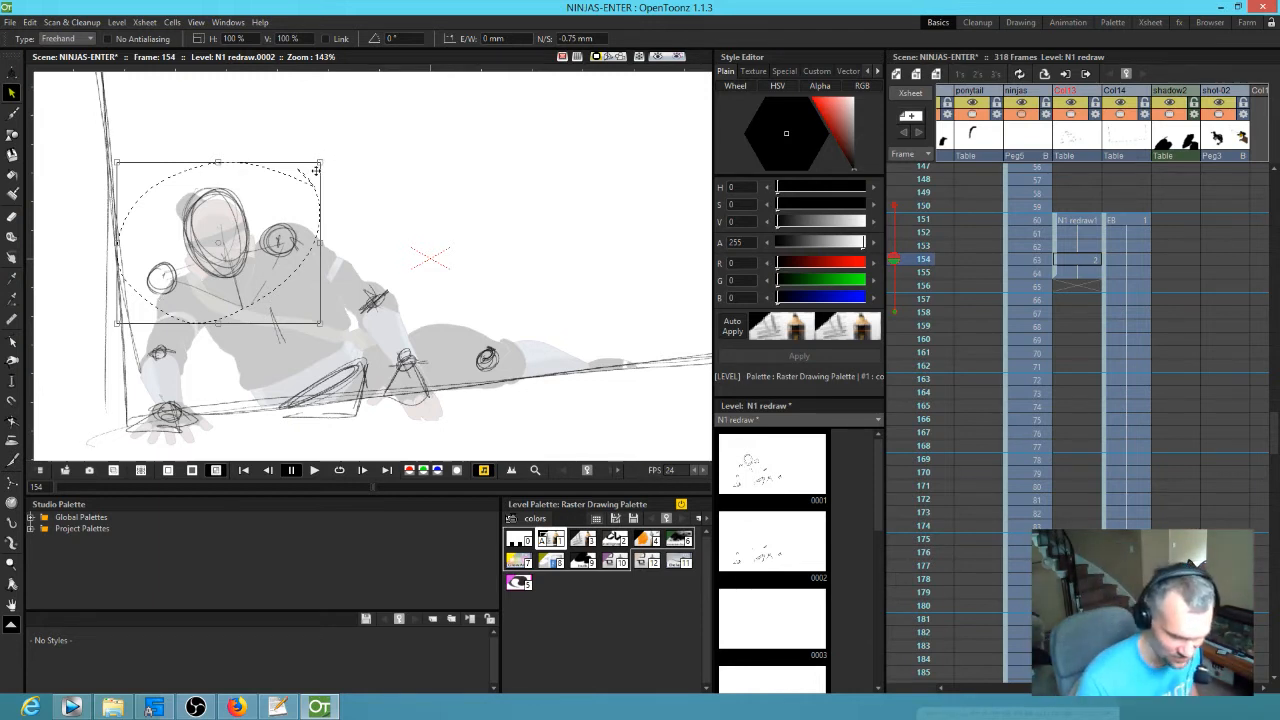
drag(321, 162, 317, 160)
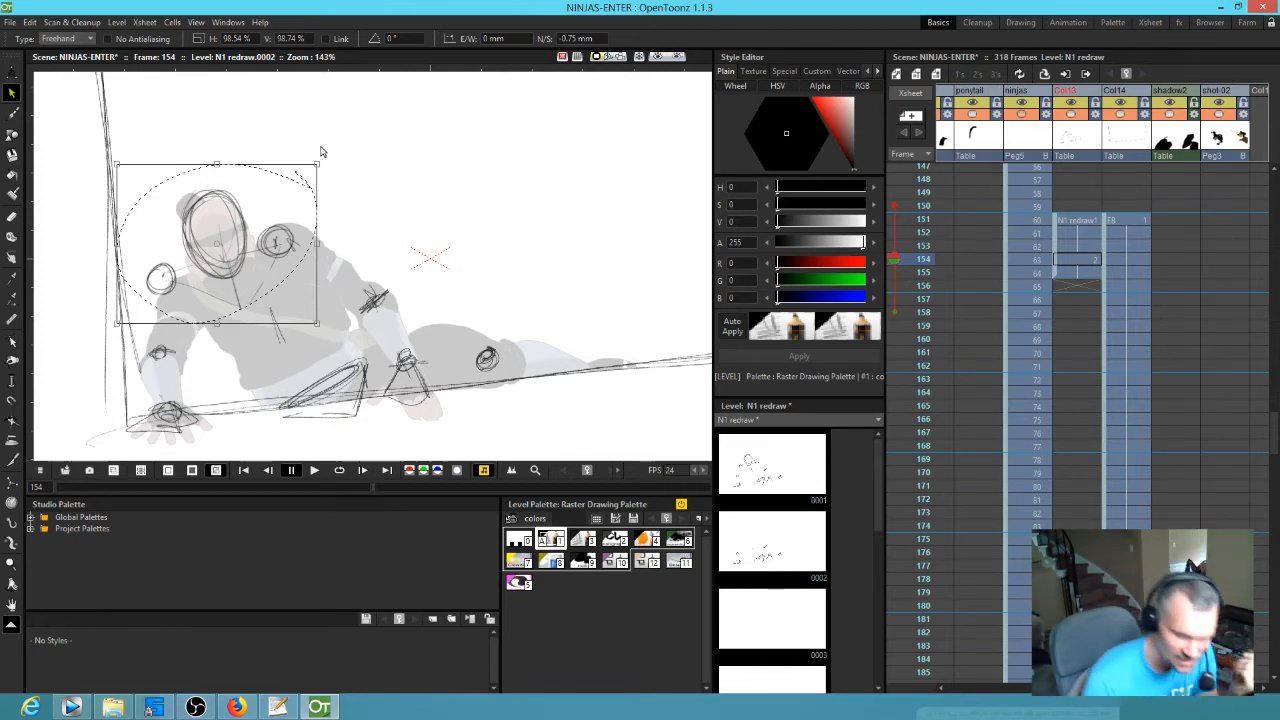
drag(320, 160, 303, 136)
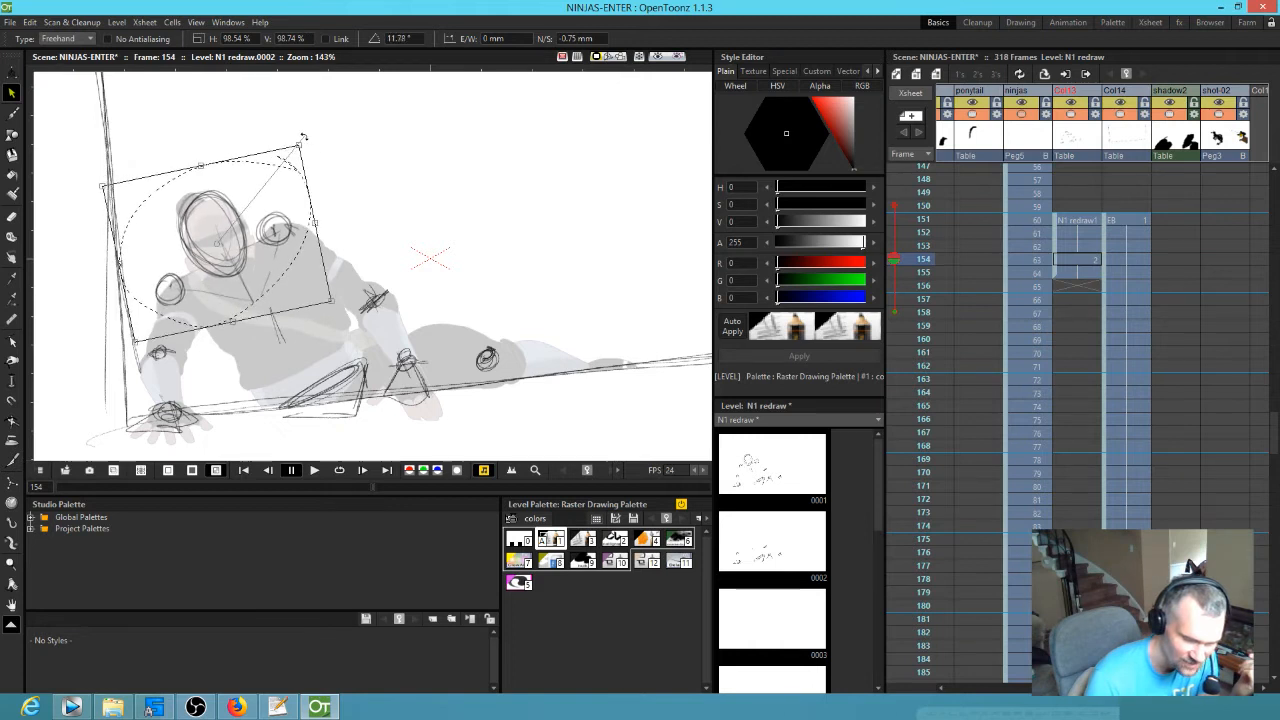
drag(236, 255, 235, 260)
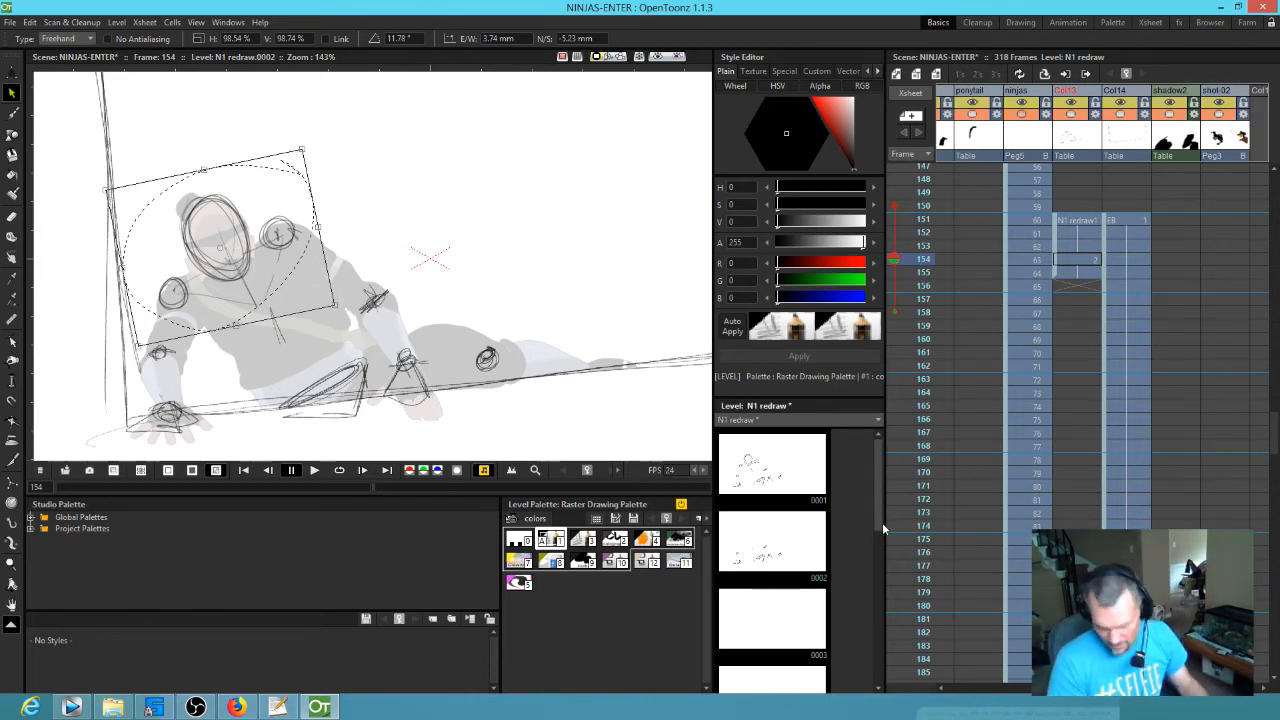
- Delete the blank drawings from 0003 onward in the N1 redraw level
scroll(881, 530, down, 1)
click(781, 540)
scroll(781, 545, down, 5)
scroll(774, 486, up, 4)
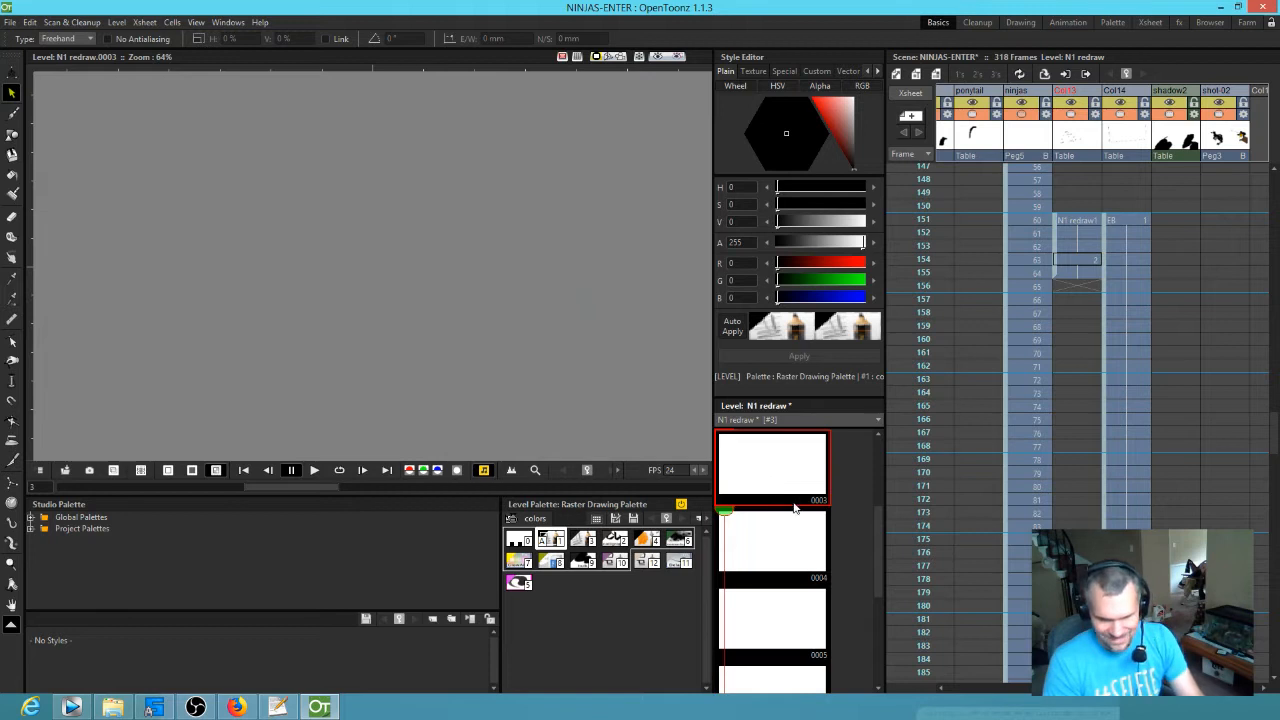
scroll(798, 500, up, 2)
scroll(798, 500, down, 4)
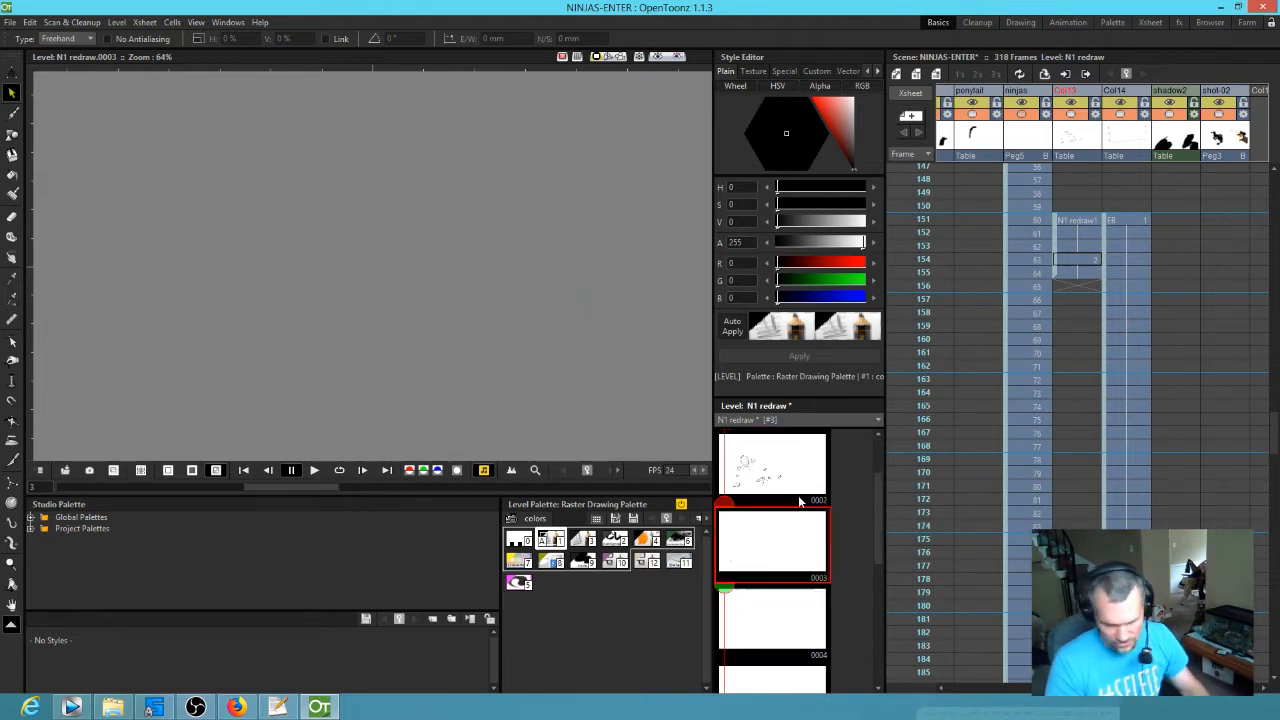
scroll(790, 530, up, 3)
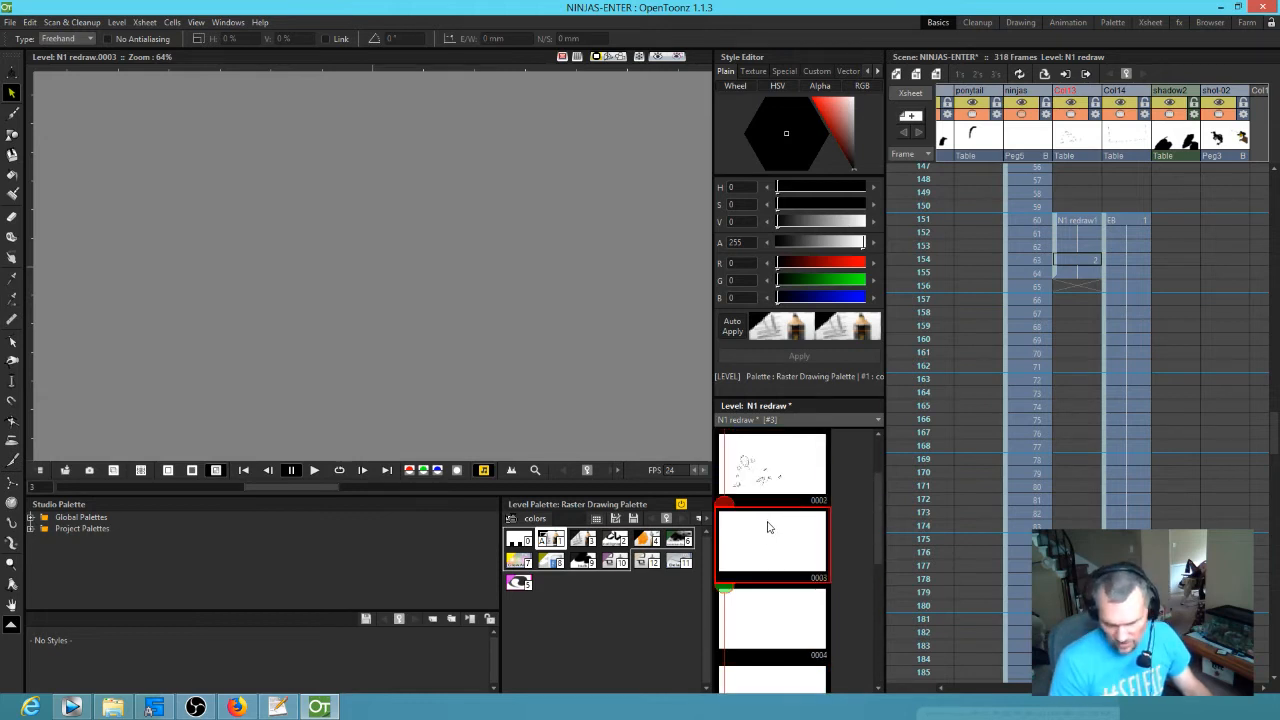
shift+click(769, 526)
key(Delete)
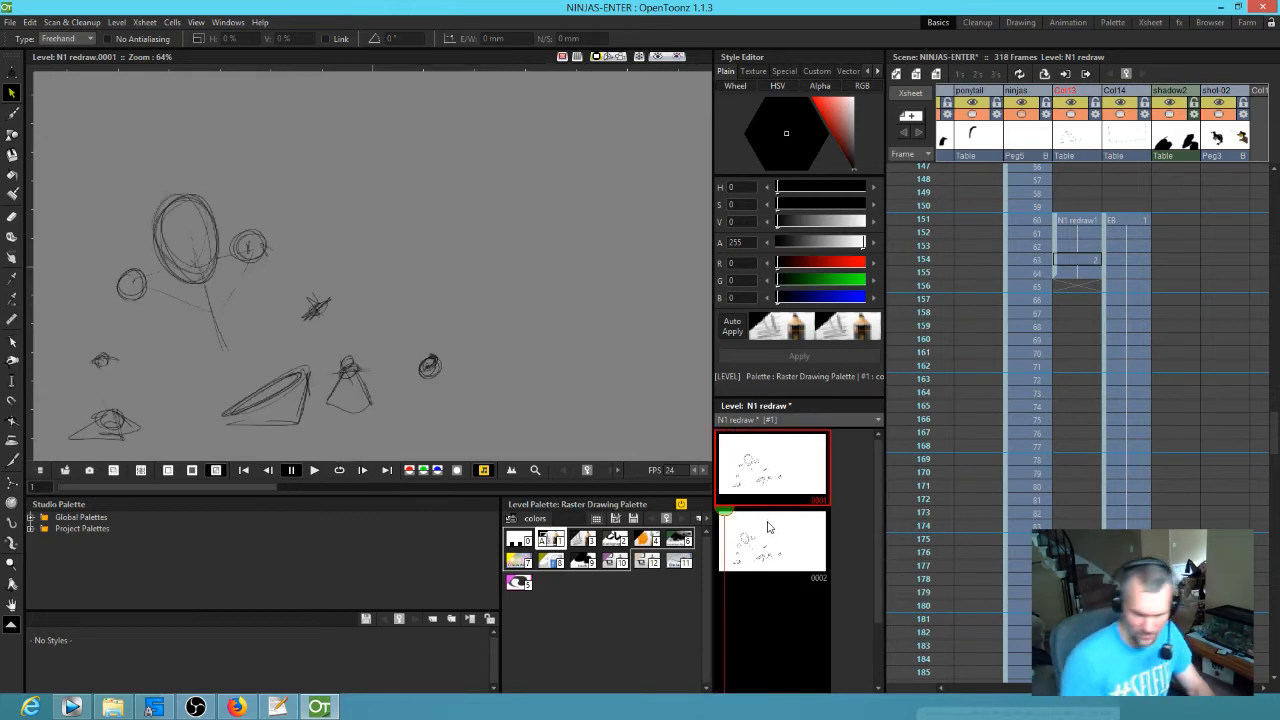
- Duplicate N1 redraw drawing 0002 as 0003 and place it in Col13 at frame 156
click(767, 553)
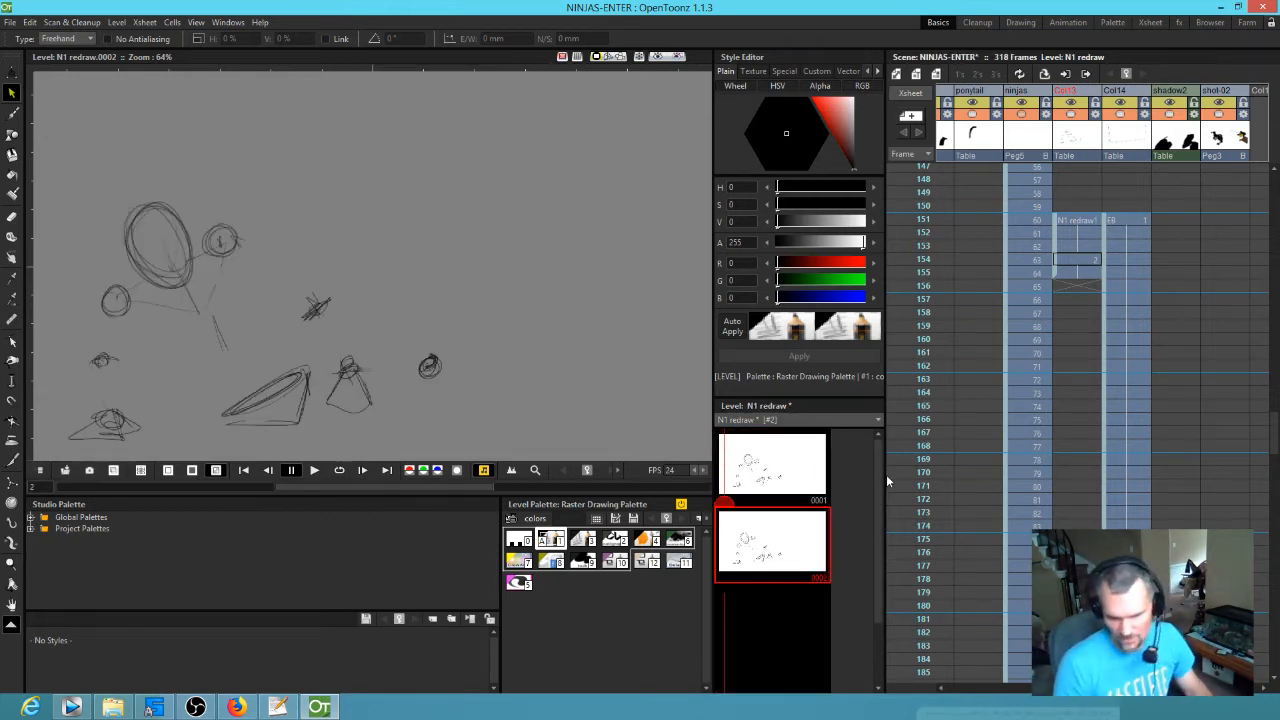
click(1075, 288)
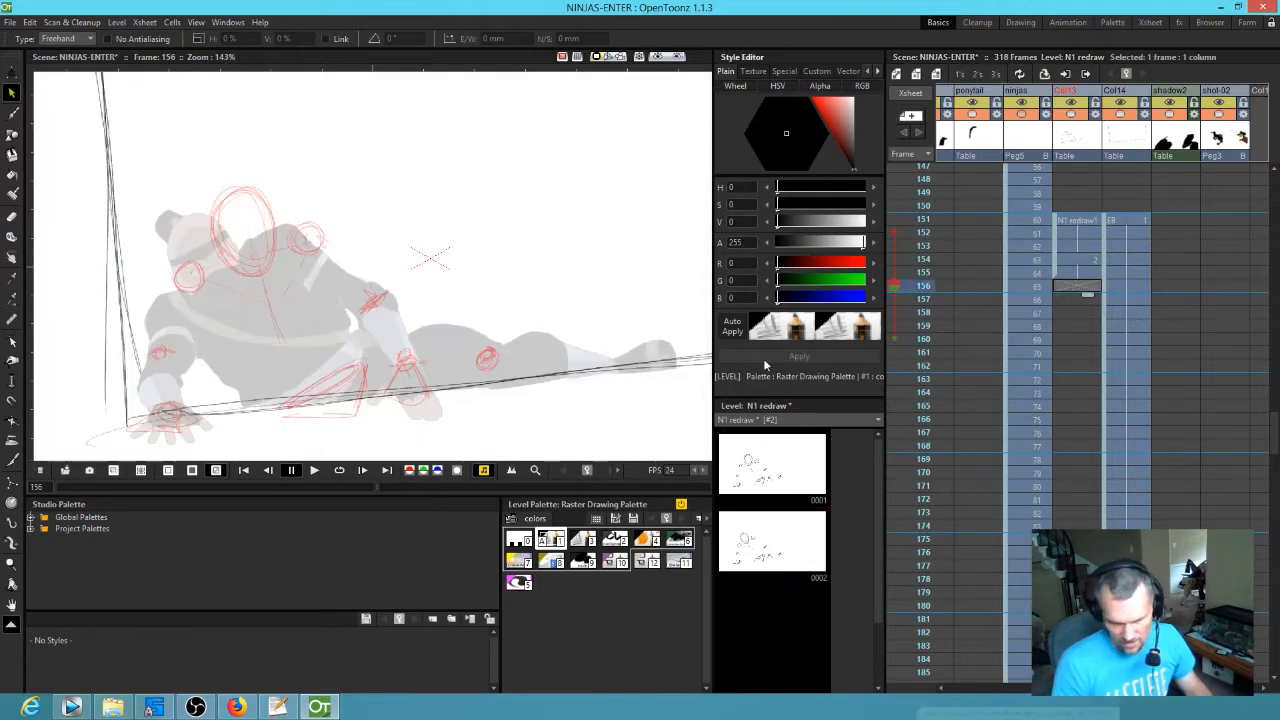
click(767, 552)
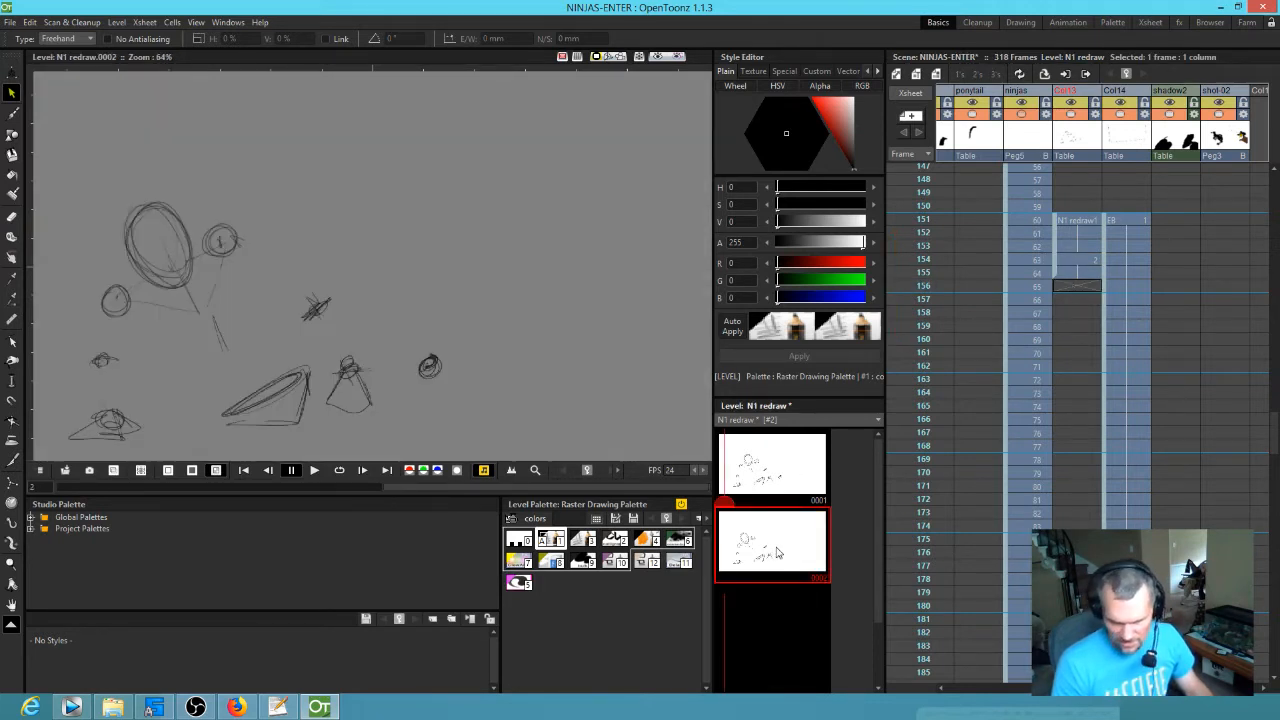
key(d)
click(779, 604)
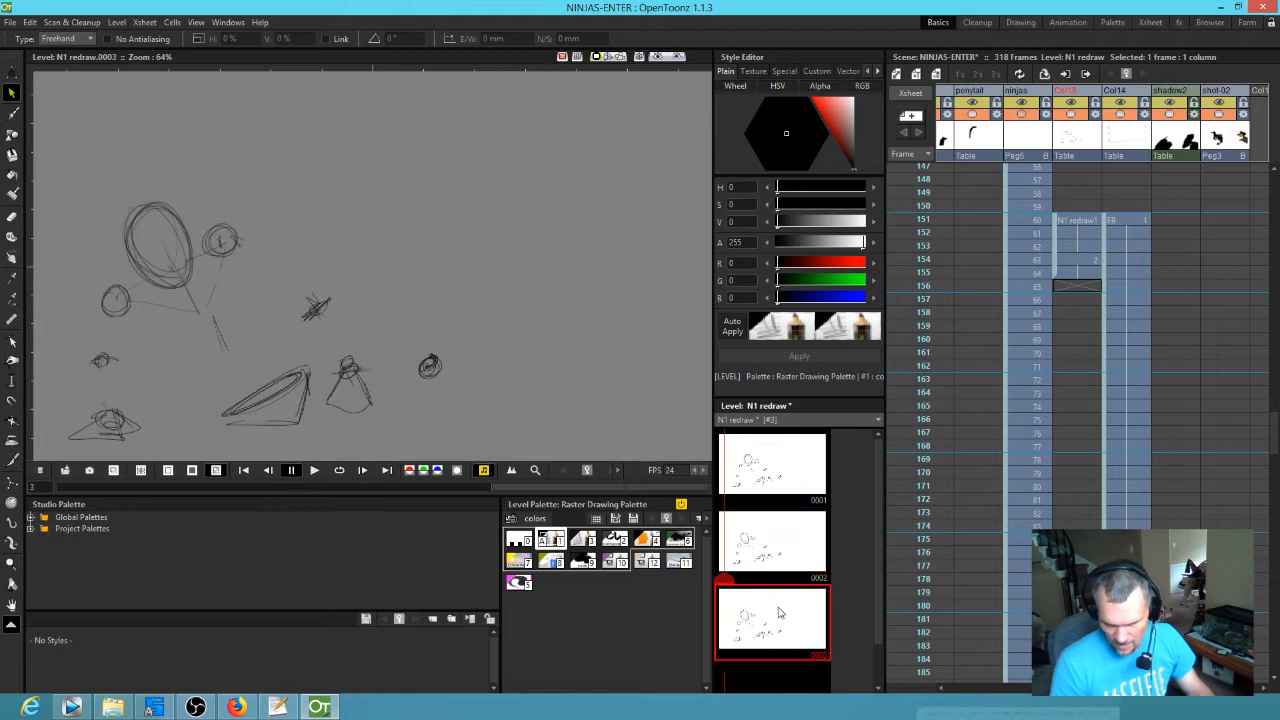
drag(757, 618, 1080, 287)
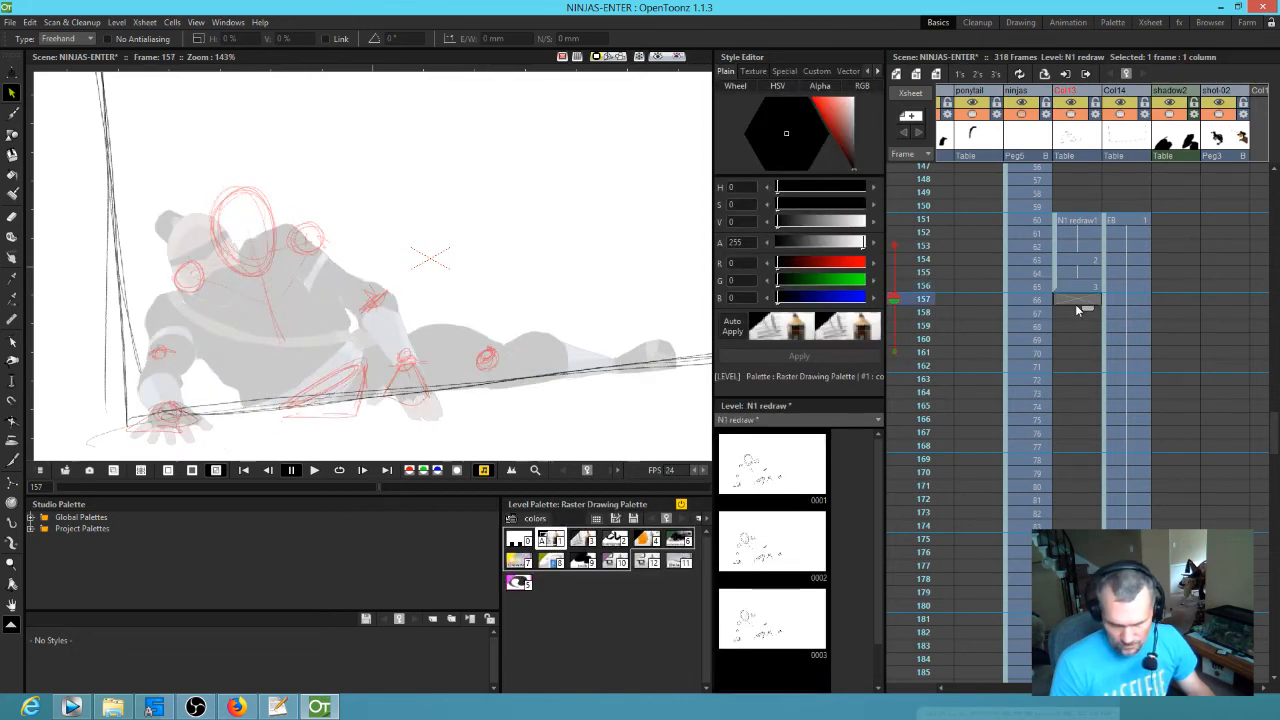
- Extend drawing 0003 through frame 157 and sketch knee, ankle and foot marks over the ninja's outstretched leg
click(1076, 312)
click(1080, 287)
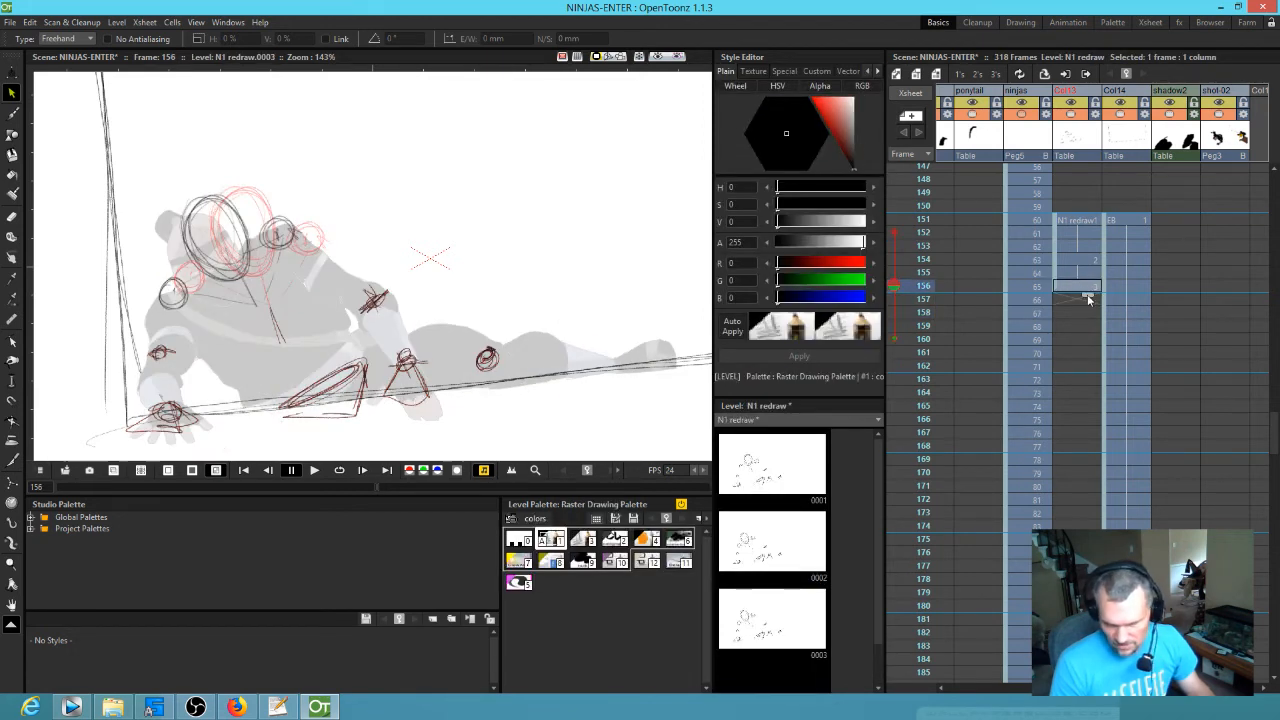
shift+click(1082, 305)
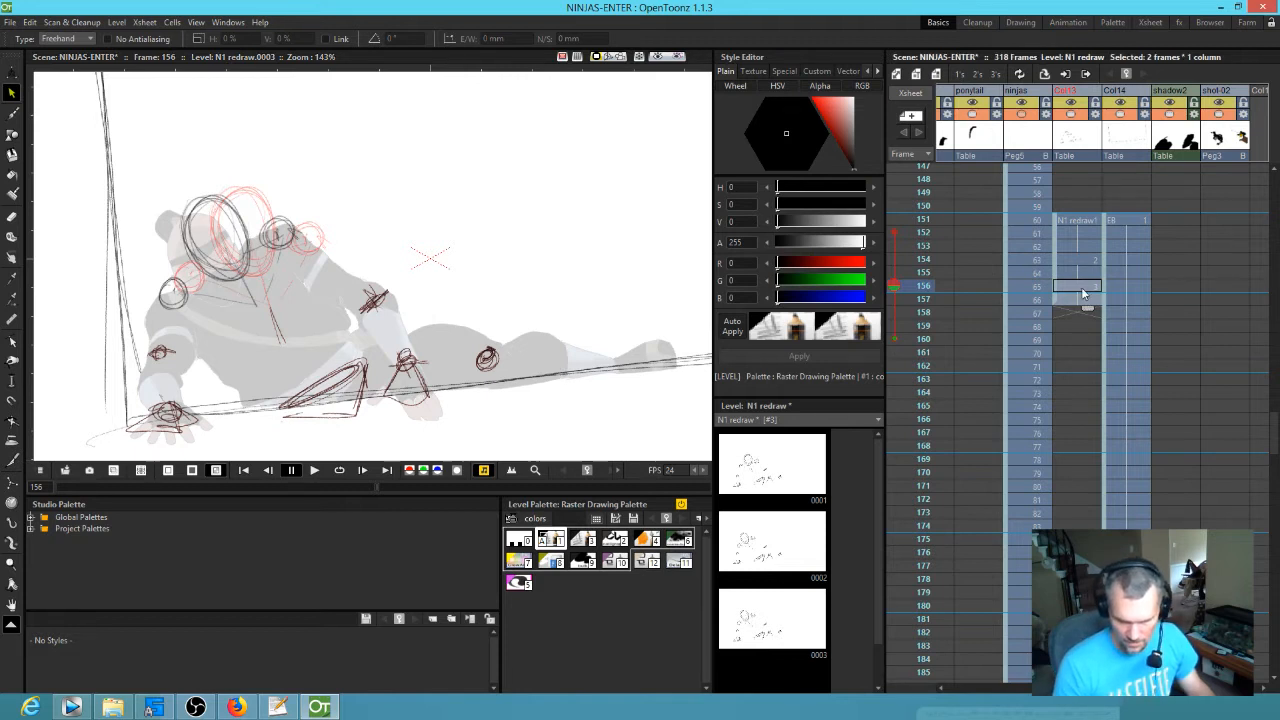
key(b)
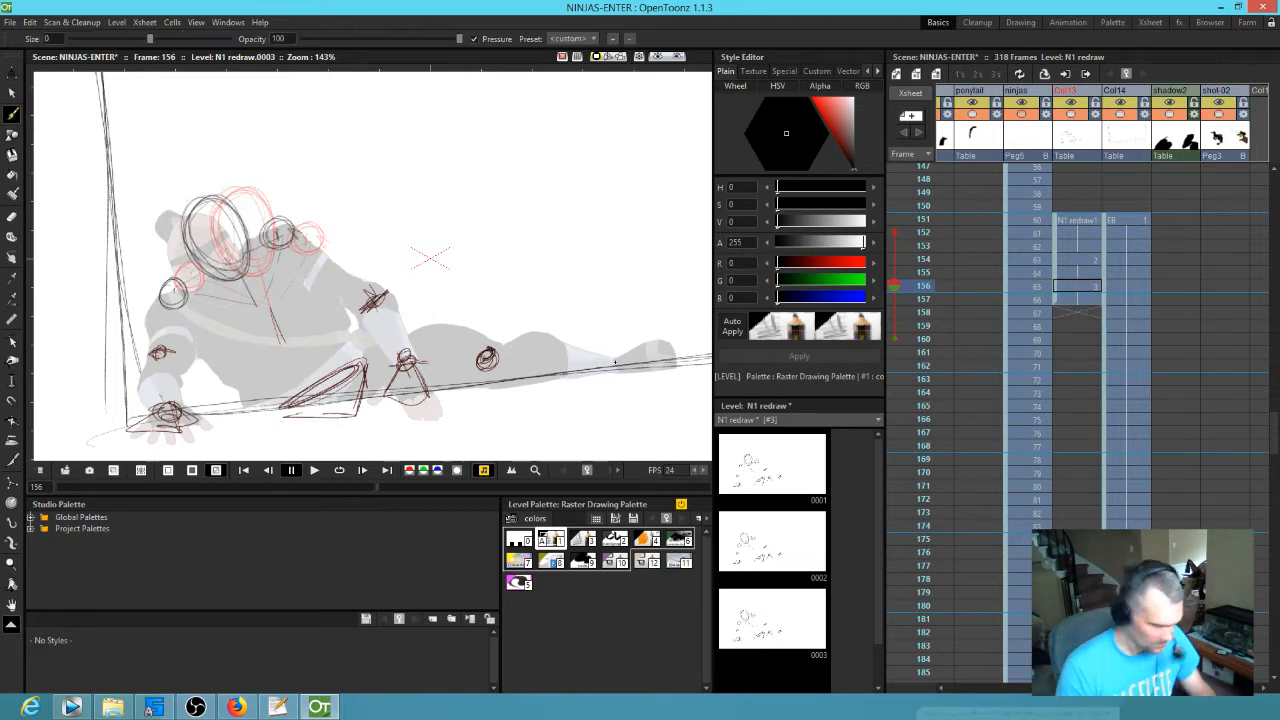
drag(617, 362, 620, 356)
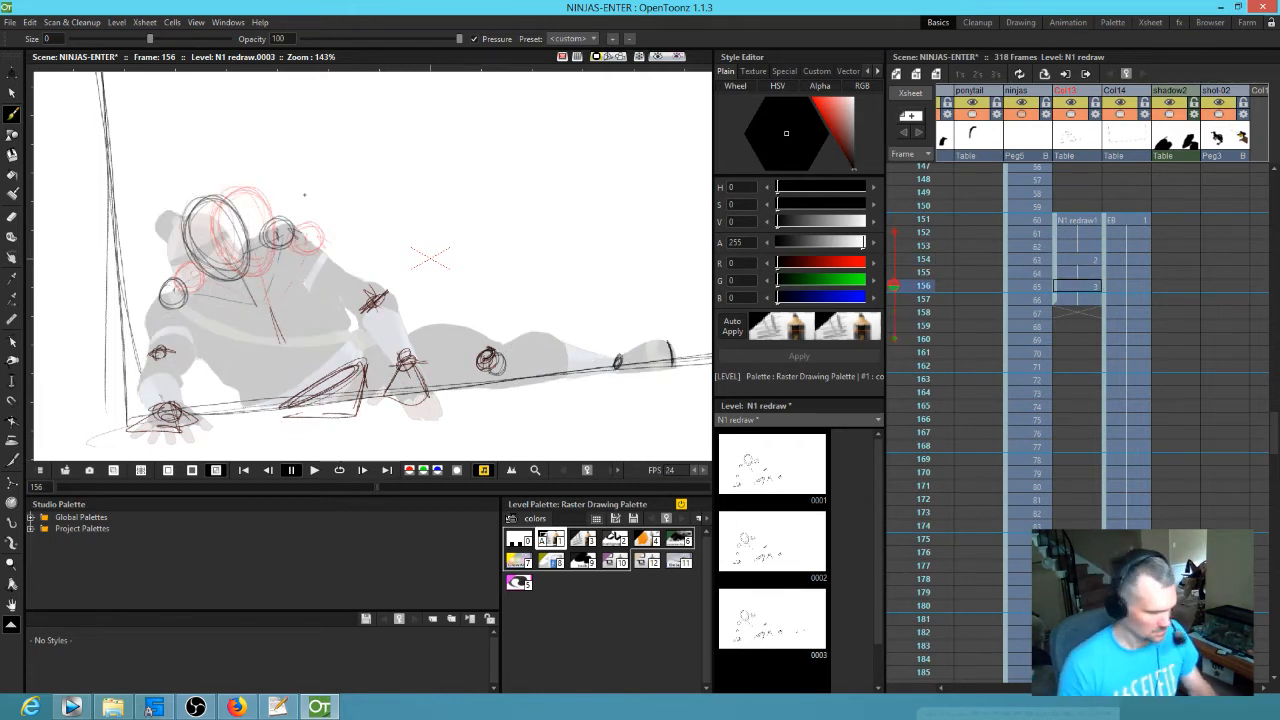
- Fit drawing 0003's head and shoulder sketch to the pose: scale 99.37% by 99.53%, rotate 7.32°, offset -17.94 mm horizontally and -13.46 mm vertically
key(s)
mouse_move(313, 178)
mouse_down()
mouse_move(136, 220)
mouse_move(128, 318)
mouse_move(196, 325)
mouse_move(303, 278)
mouse_move(315, 175)
mouse_up()
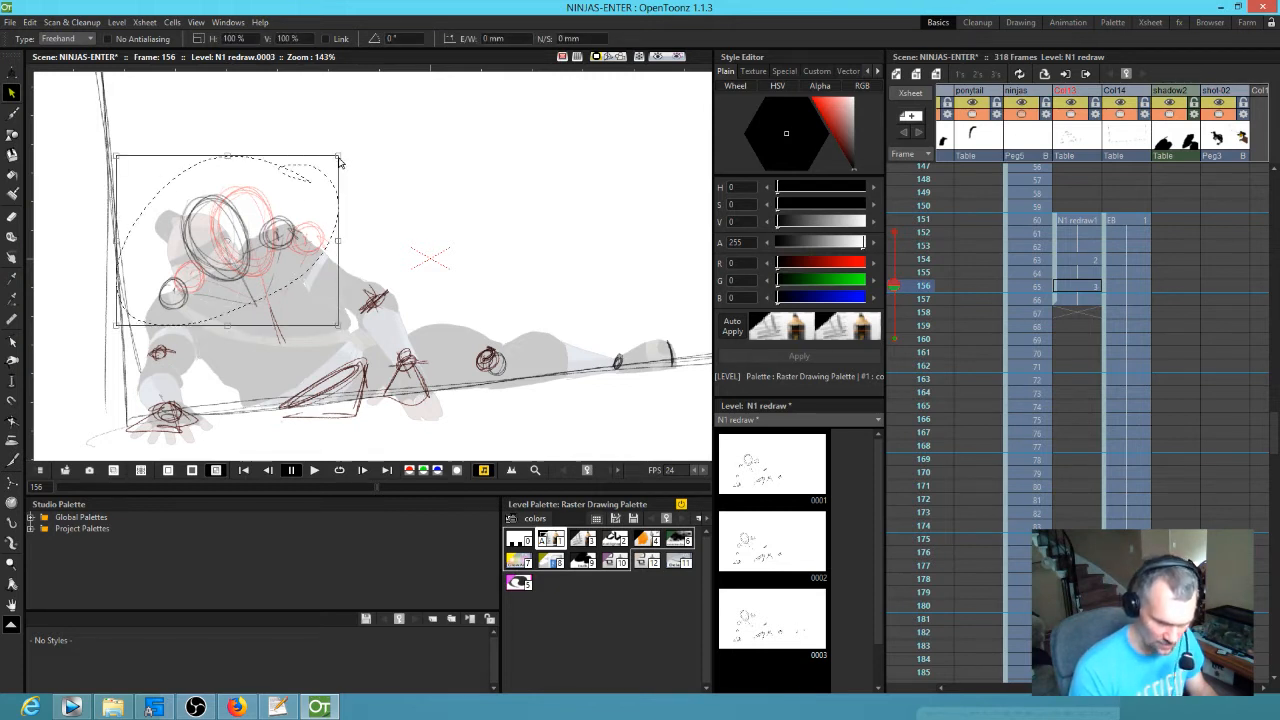
drag(338, 160, 325, 139)
drag(254, 270, 234, 283)
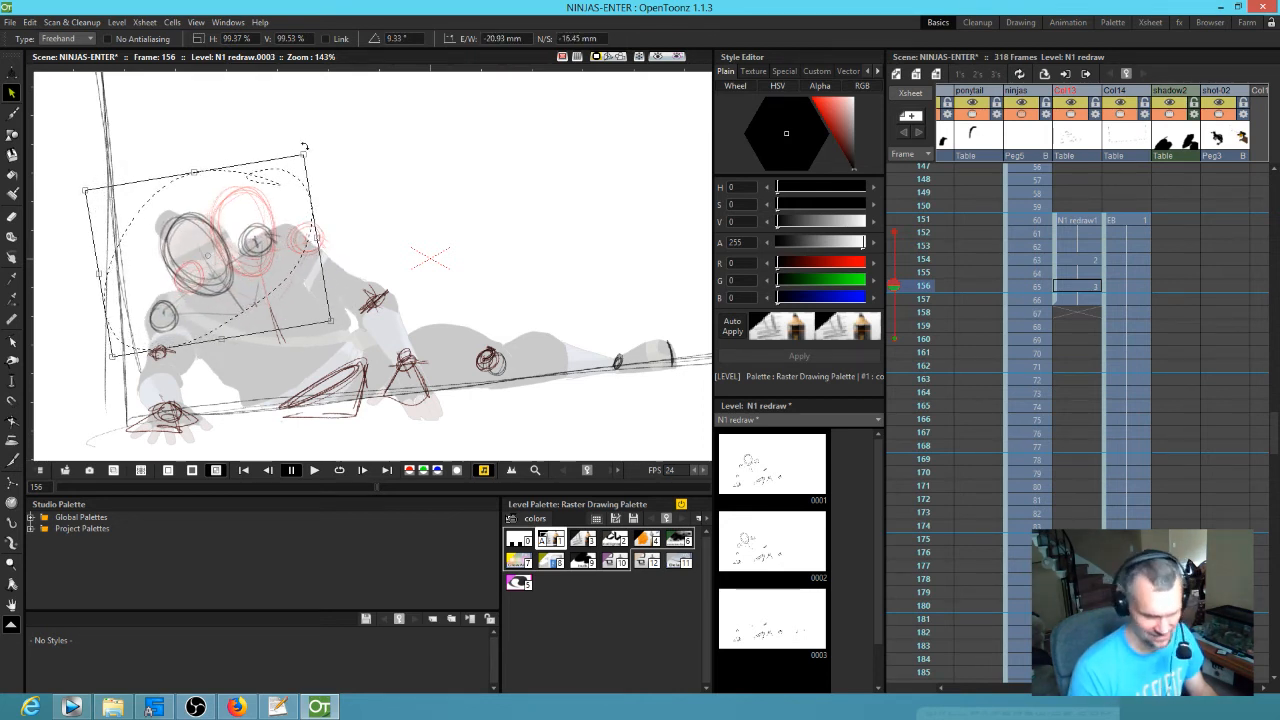
drag(304, 147, 309, 152)
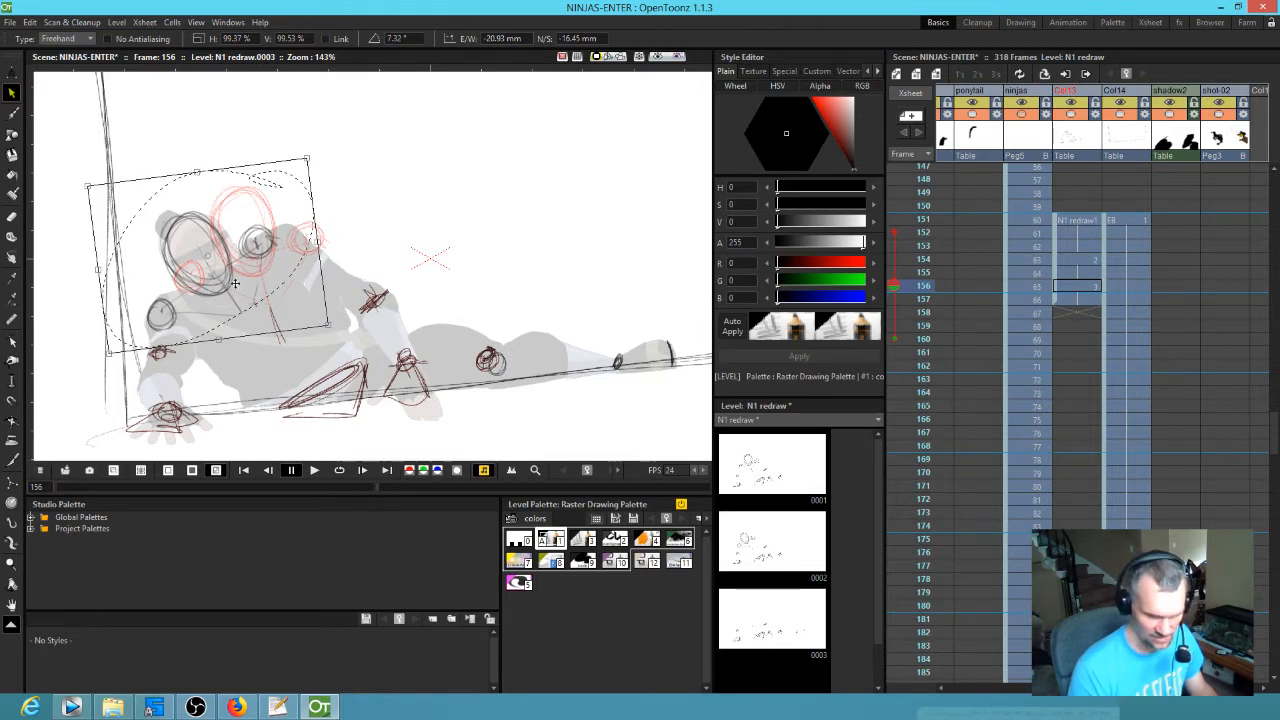
drag(227, 282, 231, 270)
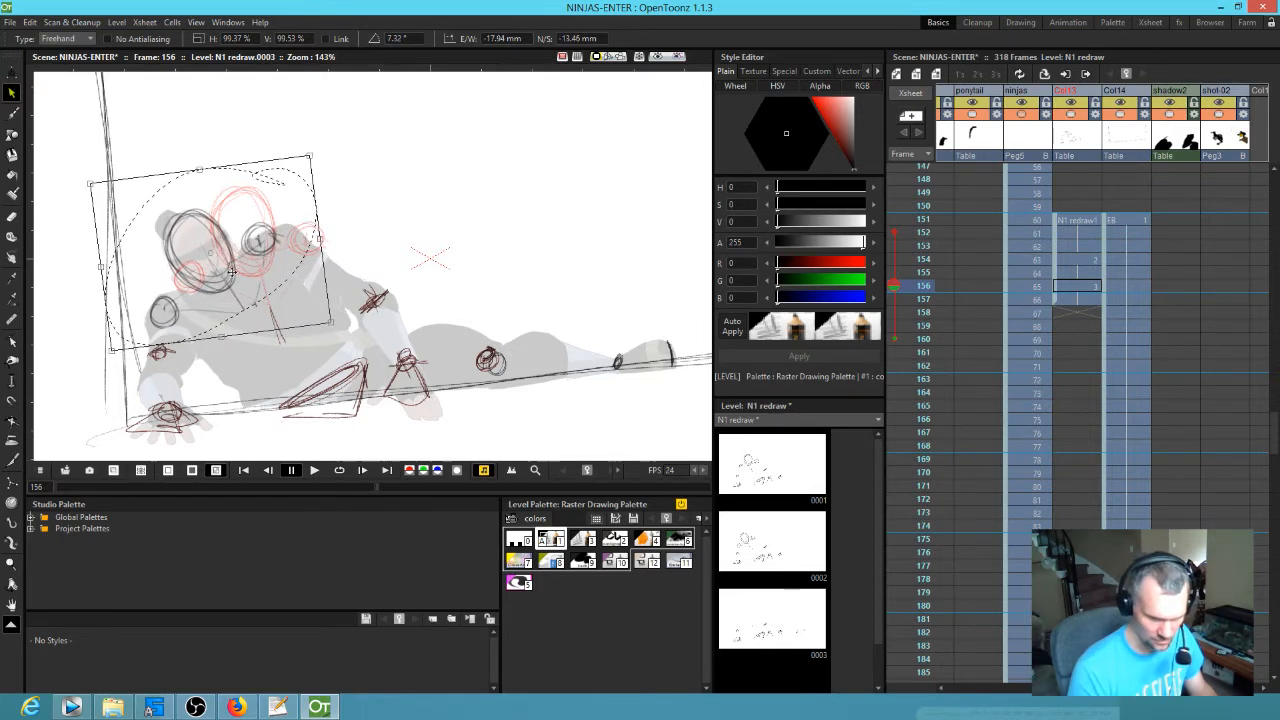
- Select the shoulder circle beside the head and move it 22.43 mm horizontally and -4.49 mm vertically onto the reference shoulder
click(344, 192)
mouse_move(280, 193)
mouse_down()
mouse_move(241, 230)
mouse_move(246, 267)
mouse_move(299, 260)
mouse_move(280, 193)
mouse_up()
mouse_move(264, 243)
mouse_down()
mouse_move(290, 243)
mouse_move(297, 227)
mouse_up()
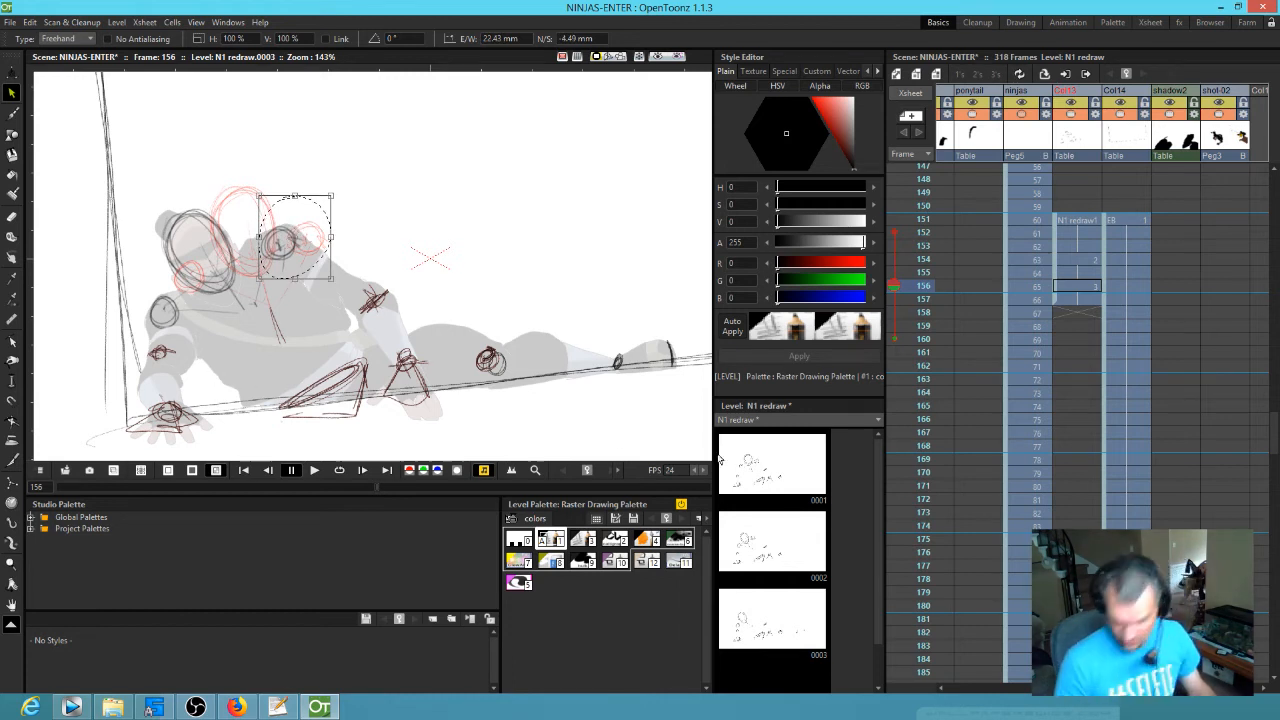
- Insert an empty column before the EB column and create the raster level EC in it at frame 158
click(935, 220)
drag(935, 220, 942, 317)
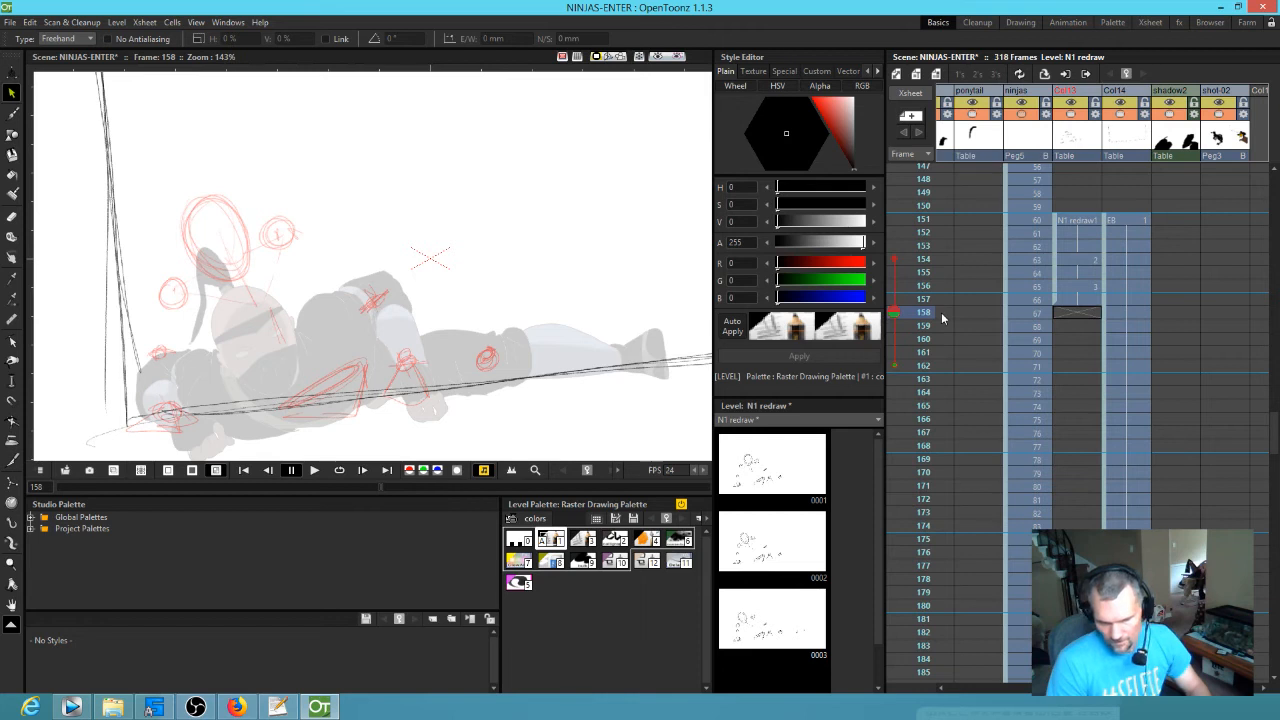
click(1129, 145)
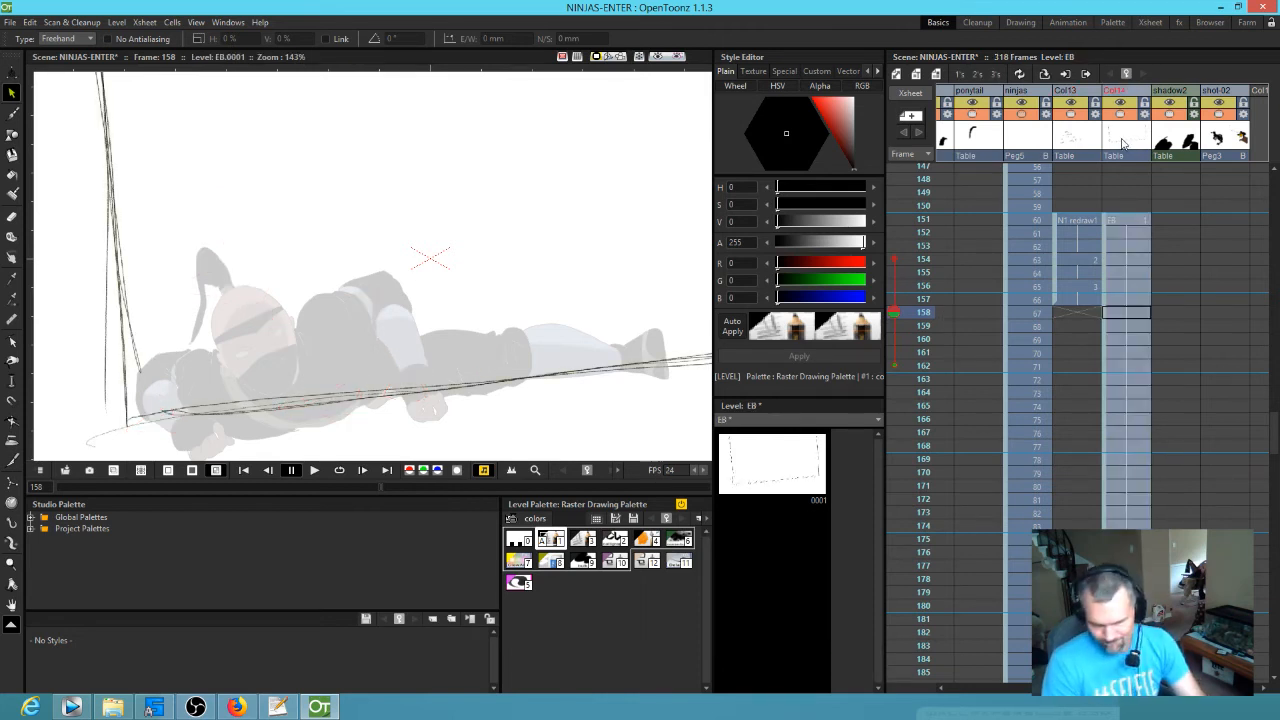
key(Insert)
click(937, 74)
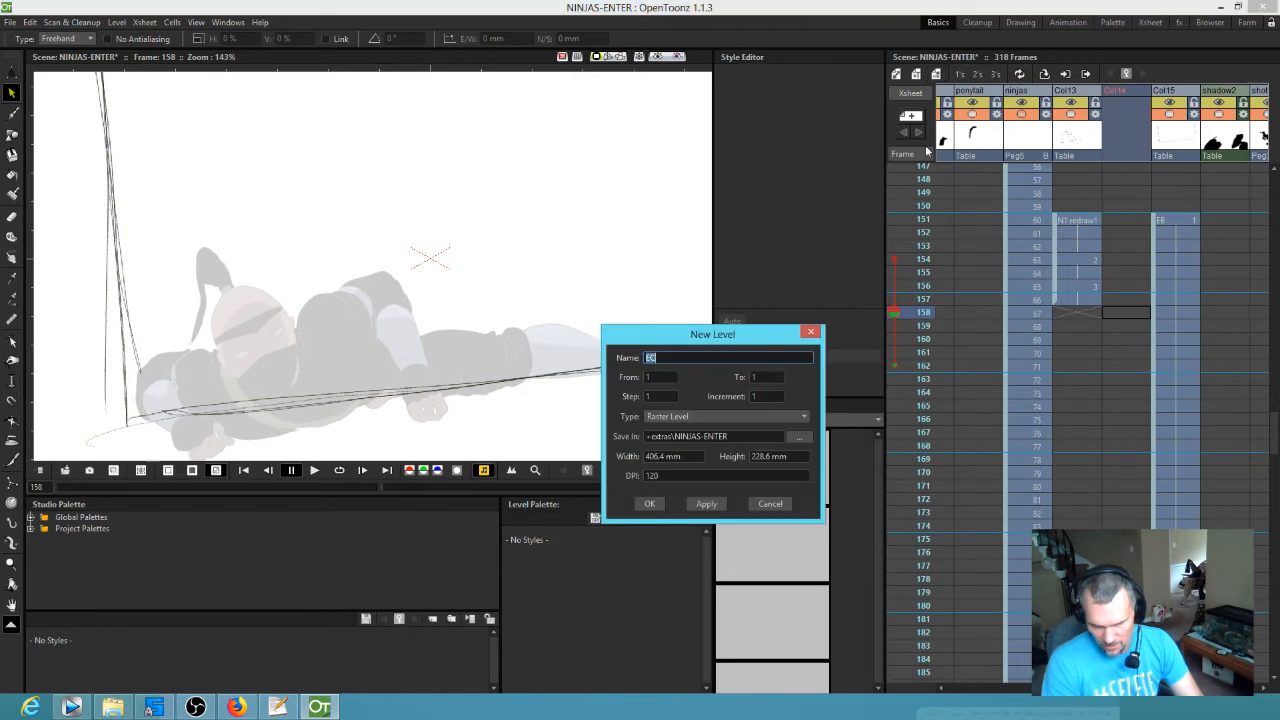
click(649, 503)
click(1113, 314)
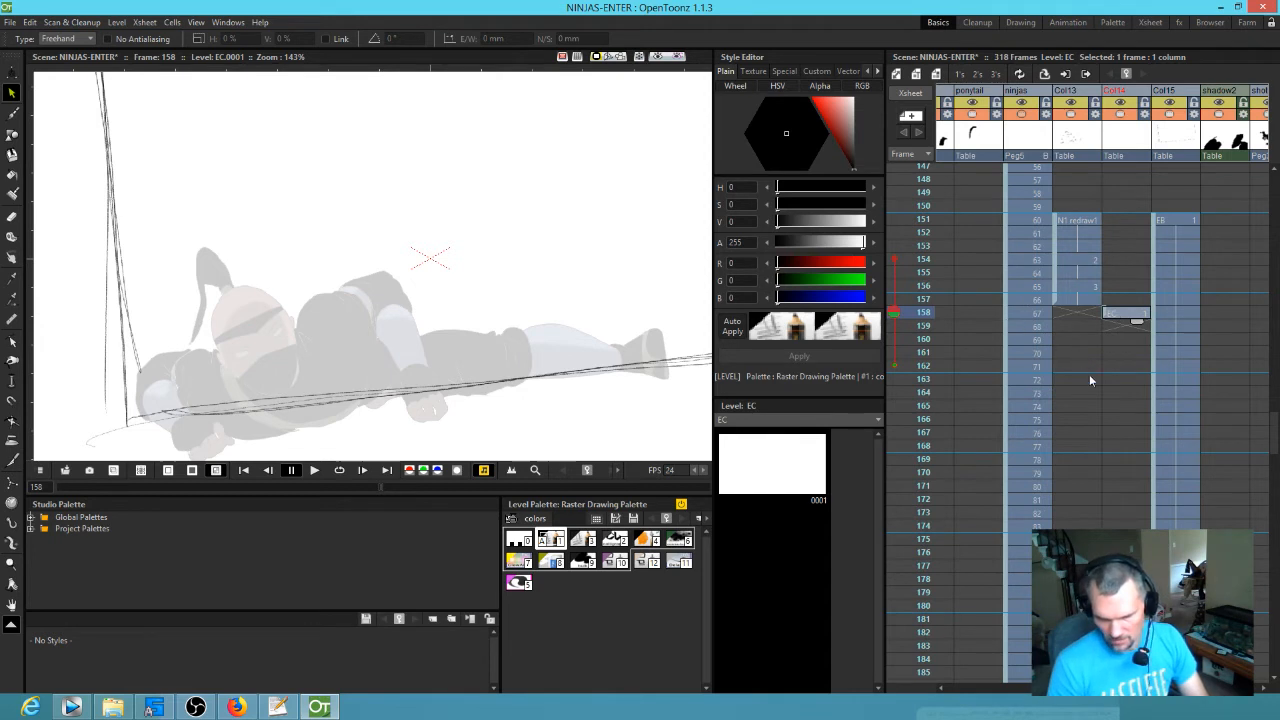
- Save the work and move the EC drawing in Col14 up to frame 157
scroll(1100, 390, down, 4)
scroll(1097, 460, up, 2)
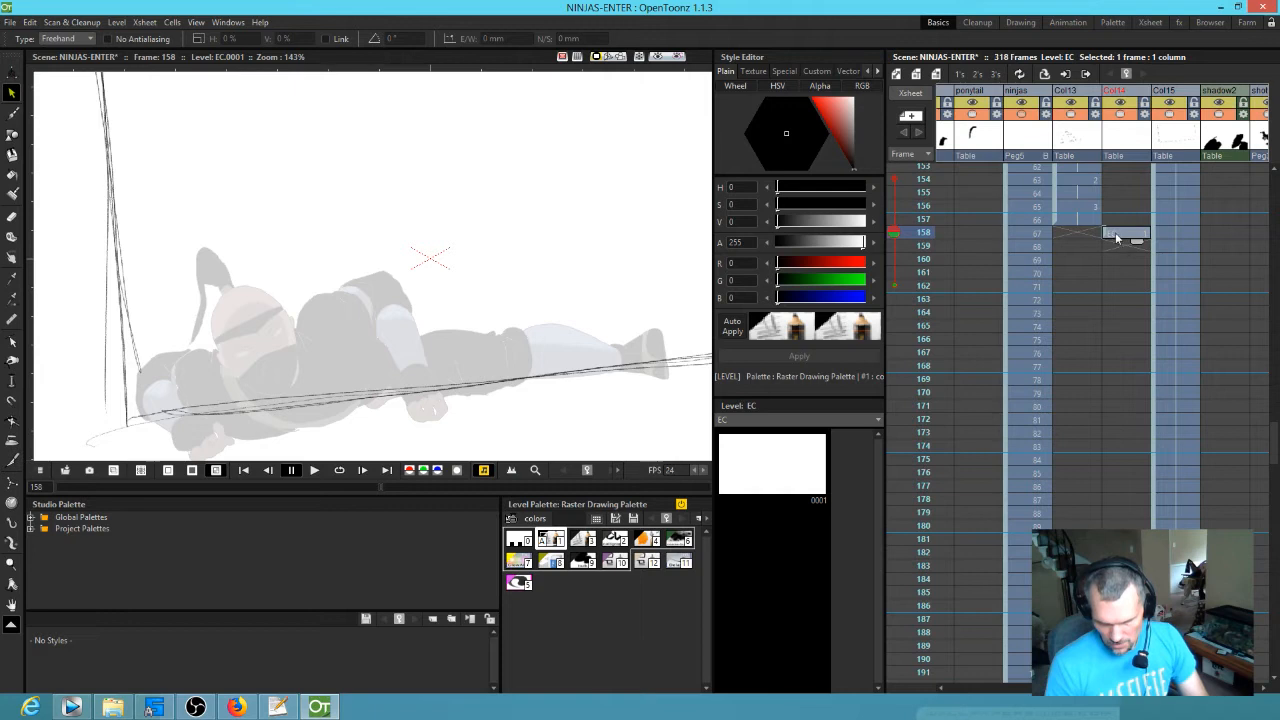
key(ctrl+s)
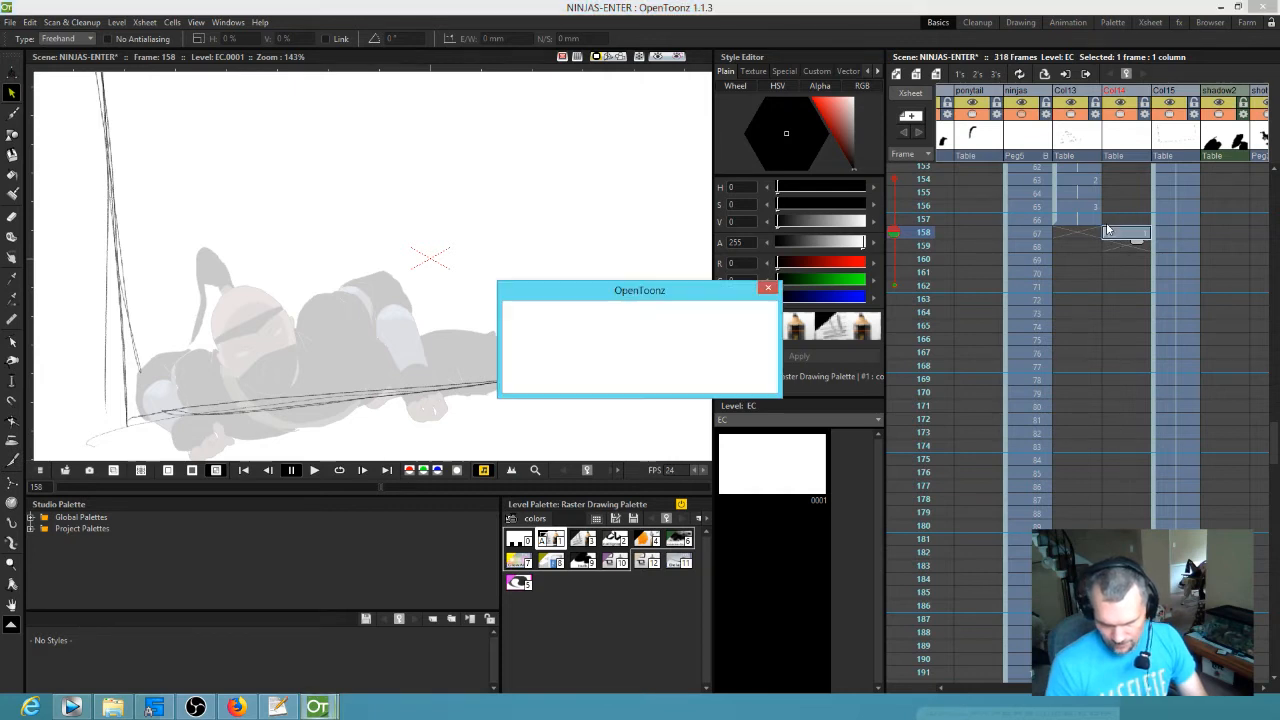
drag(1106, 233, 1108, 225)
click(1114, 224)
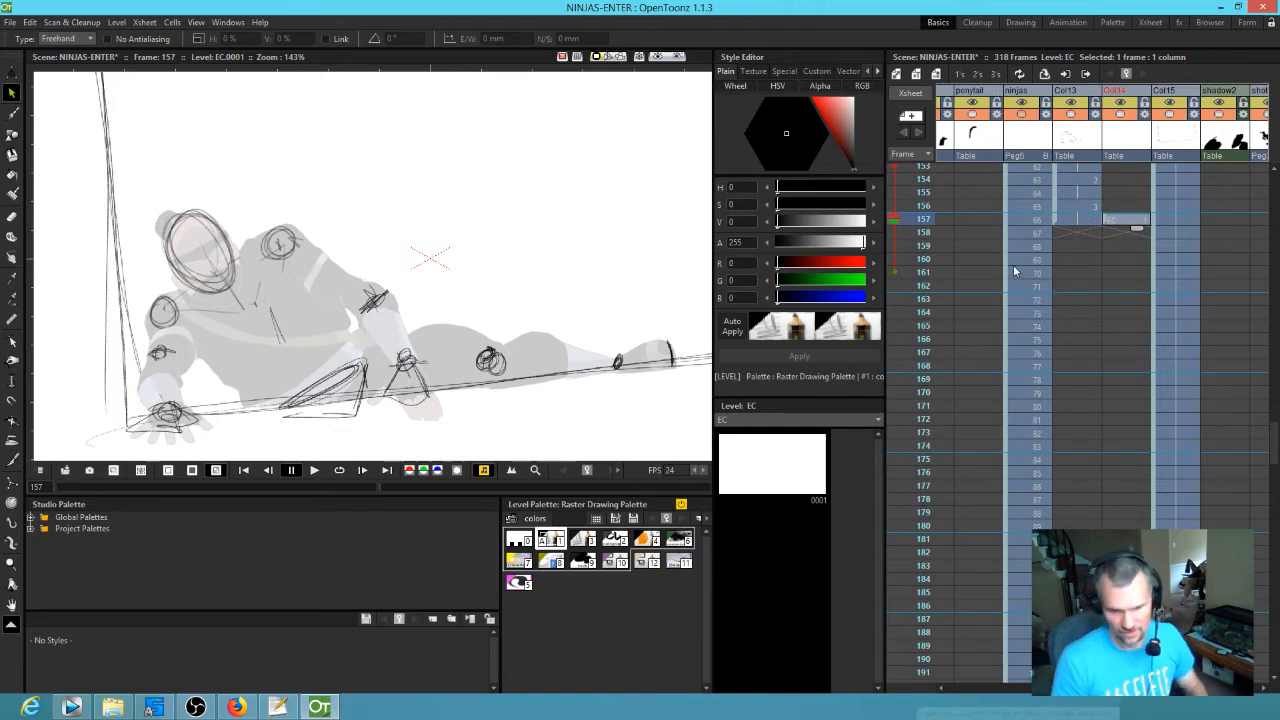
- Duplicate N1 redraw drawing 0003 as 0004 and expose it in Col13 on frames 158 and 159
click(1070, 220)
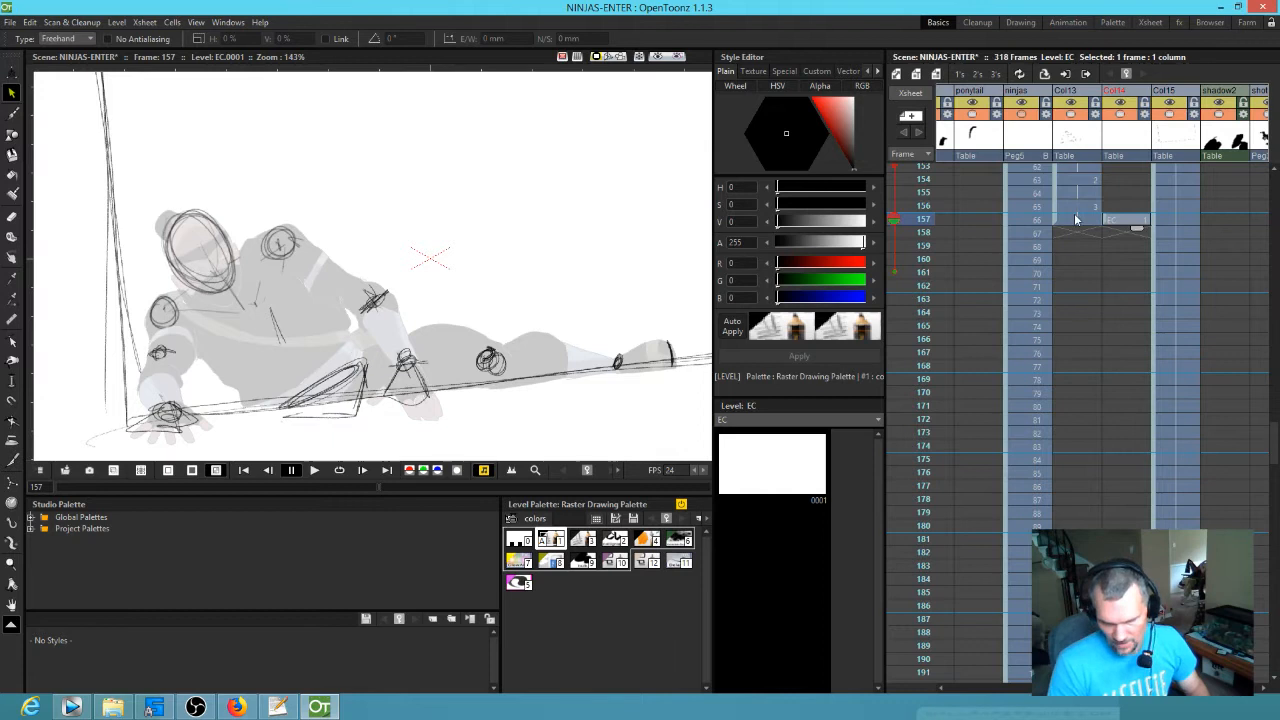
click(776, 618)
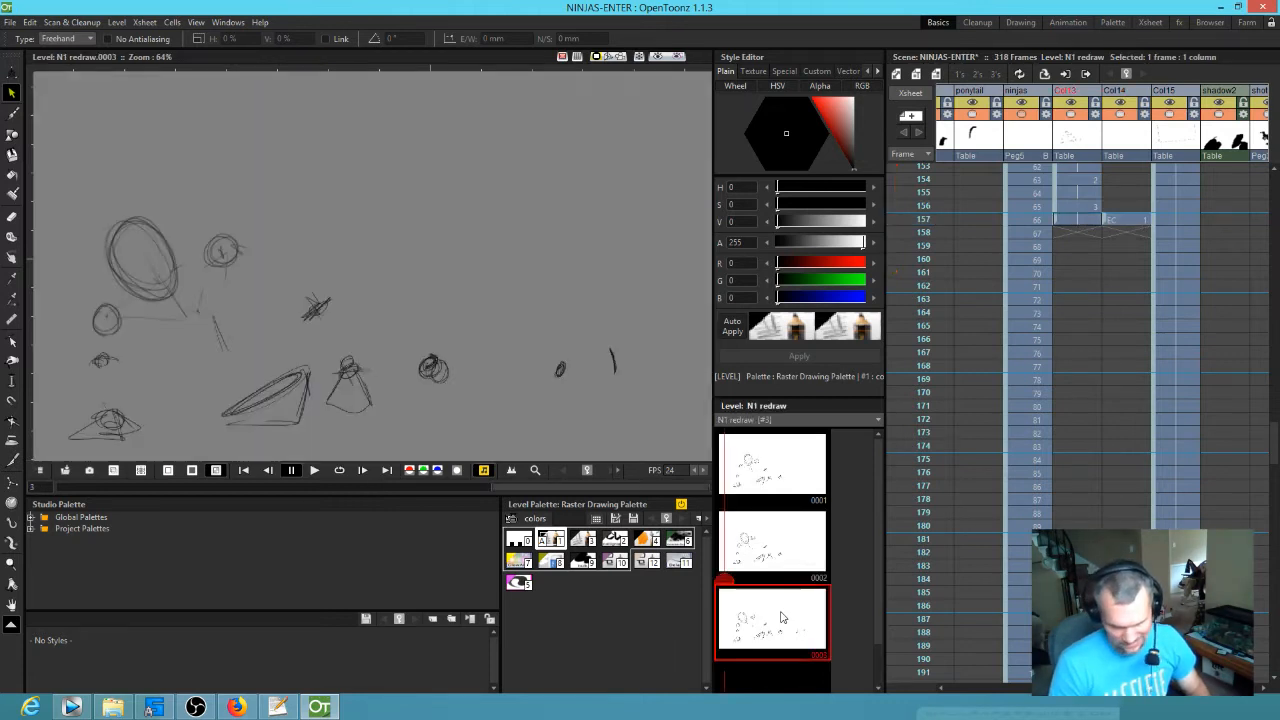
scroll(808, 541, down, 1)
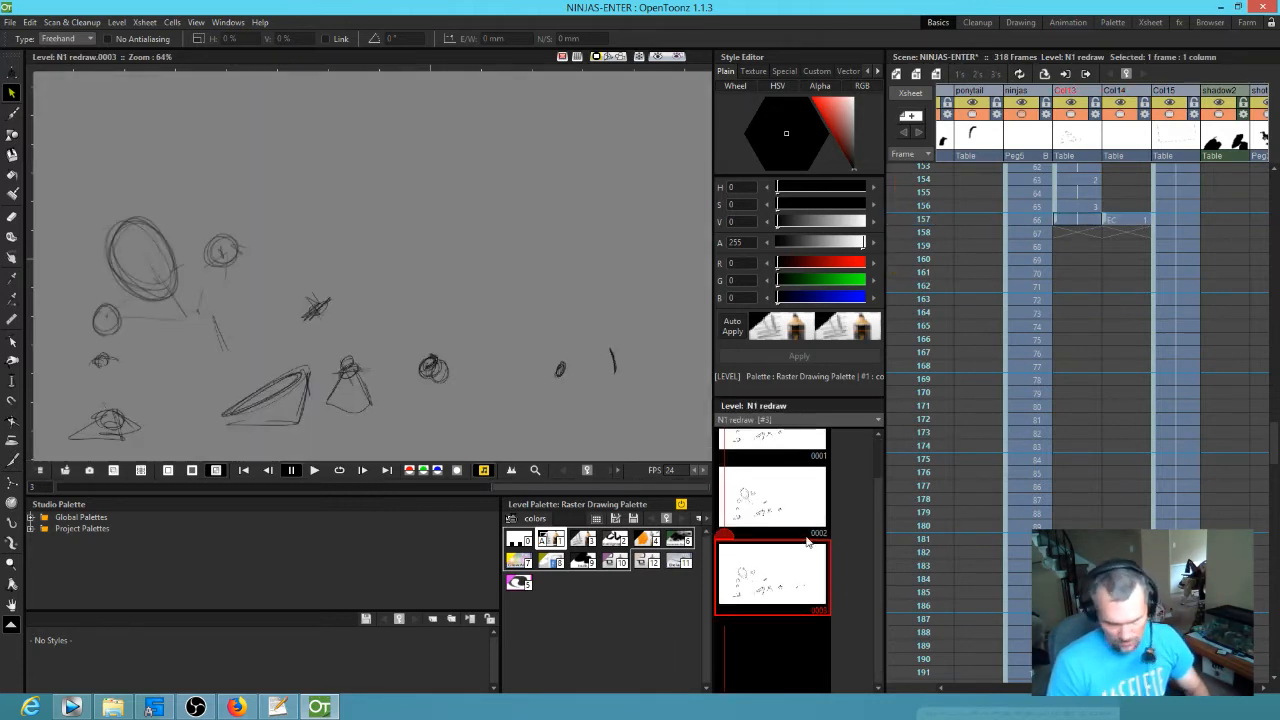
key(d)
click(778, 656)
mouse_move(778, 656)
mouse_down()
mouse_move(1080, 371)
mouse_move(1088, 236)
mouse_move(1078, 259)
mouse_up()
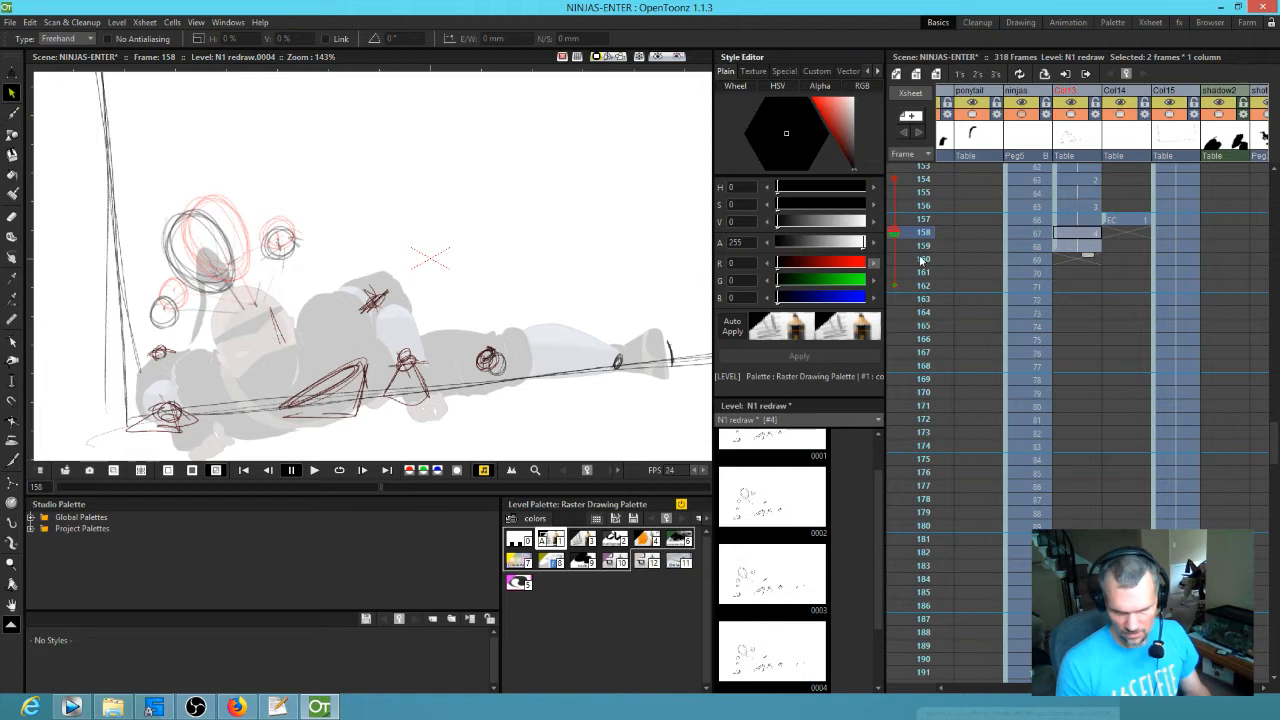
- Hide the ninjas reference column in the viewer and scrub the redraw frames up to frame 158
drag(1075, 283, 1150, 300)
drag(1030, 288, 1225, 305)
drag(1141, 299, 1271, 310)
mouse_move(1059, 261)
mouse_down()
mouse_move(1131, 271)
mouse_move(1073, 276)
mouse_up()
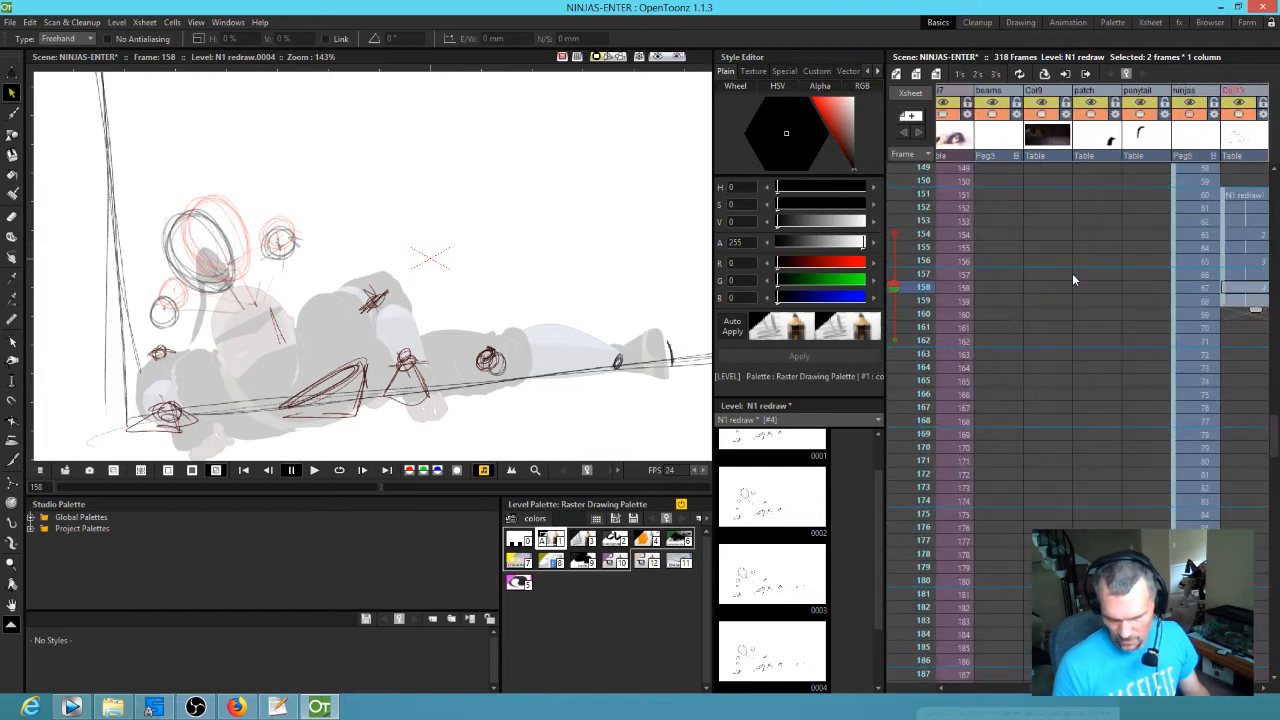
scroll(1072, 280, right, 3)
click(1026, 115)
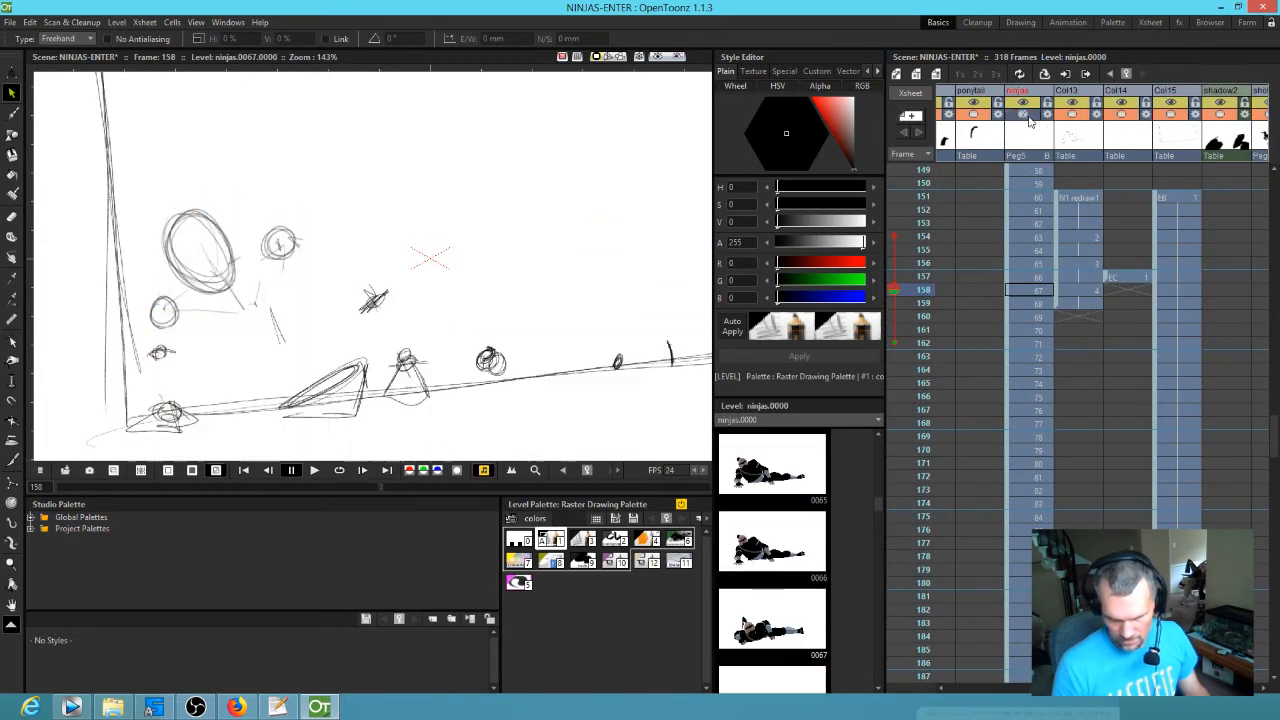
mouse_move(932, 200)
mouse_down()
mouse_move(923, 305)
mouse_move(926, 212)
mouse_move(900, 238)
mouse_move(896, 303)
mouse_move(897, 200)
mouse_move(898, 295)
mouse_up()
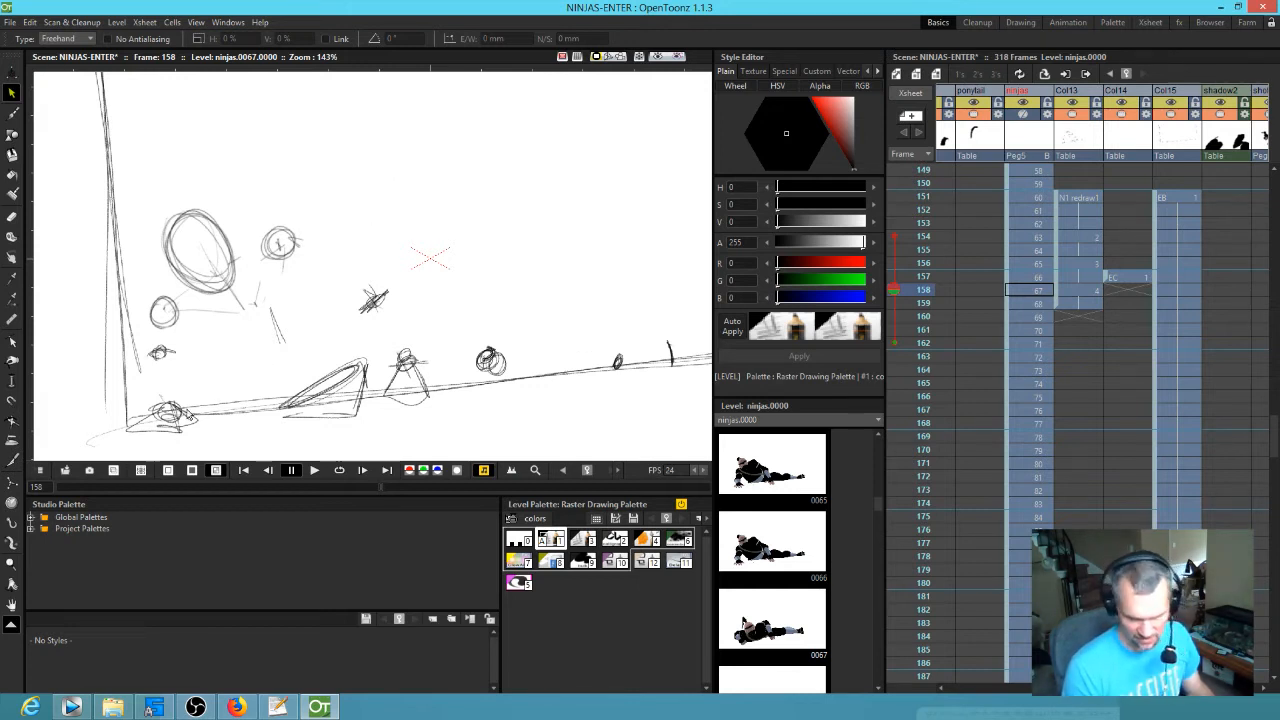
mouse_move(418, 352)
mouse_down()
mouse_move(392, 338)
mouse_move(452, 380)
mouse_move(414, 340)
mouse_up()
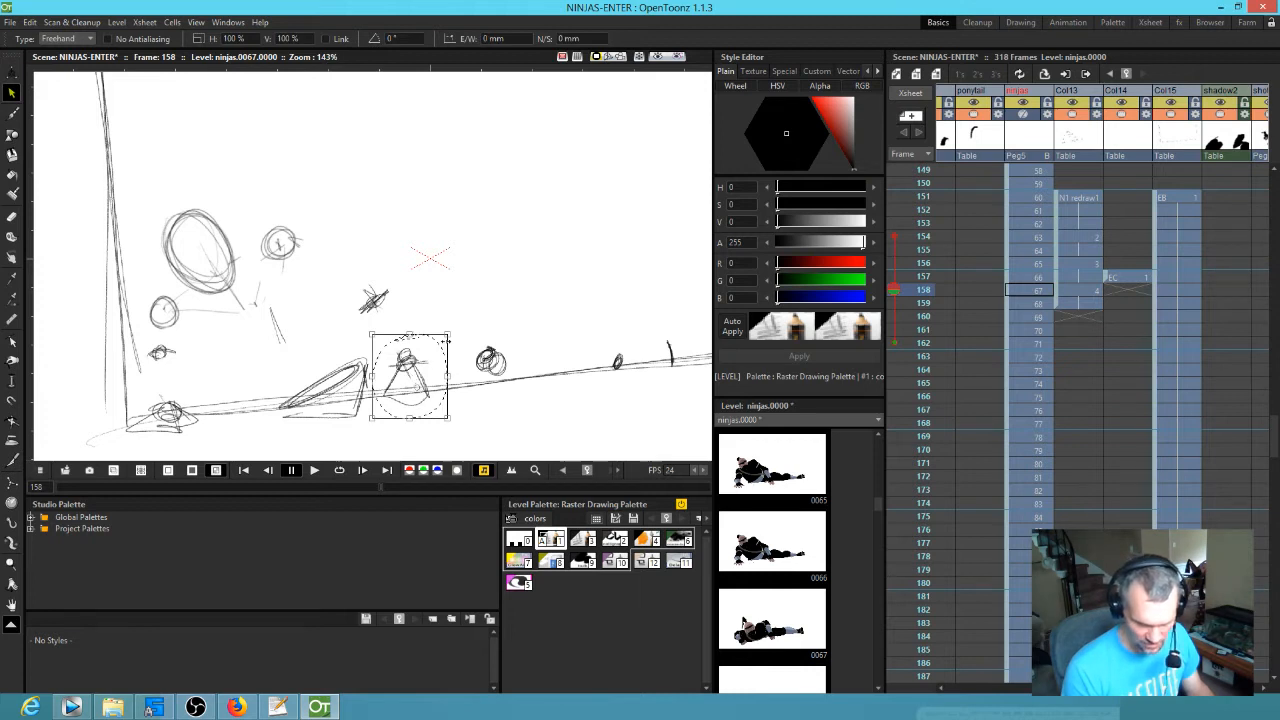
drag(408, 356, 411, 372)
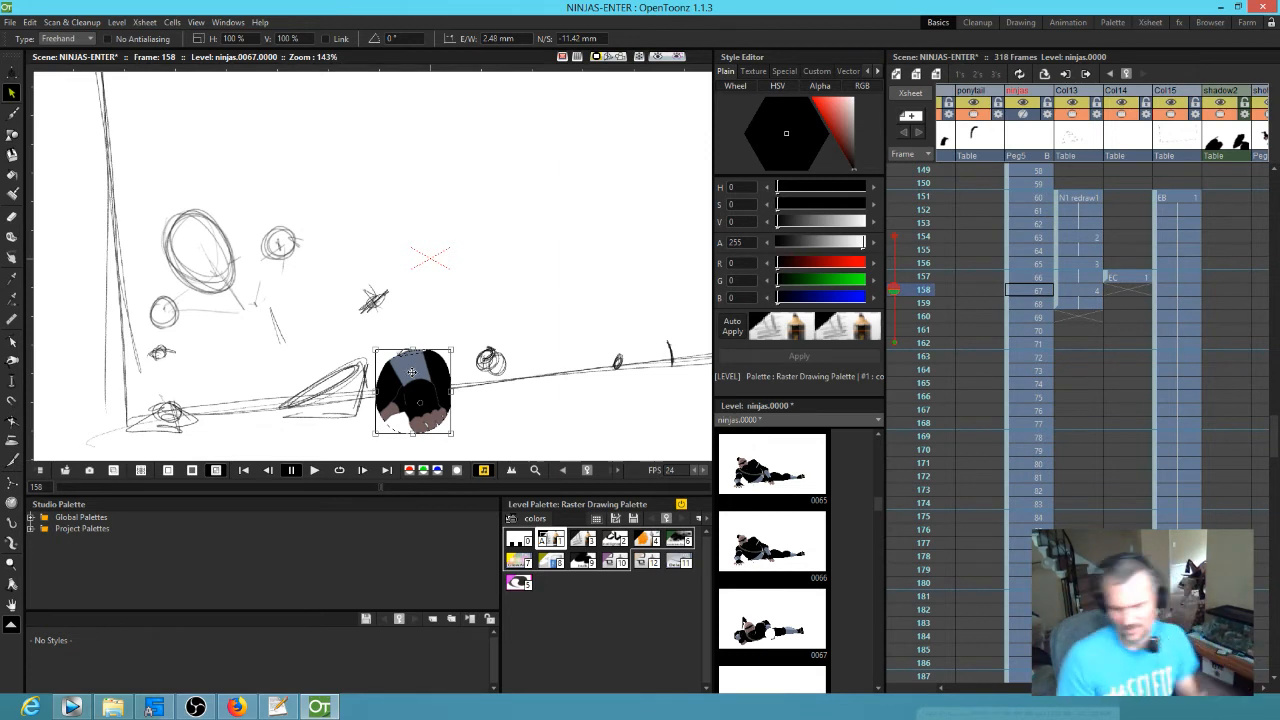
click(1068, 291)
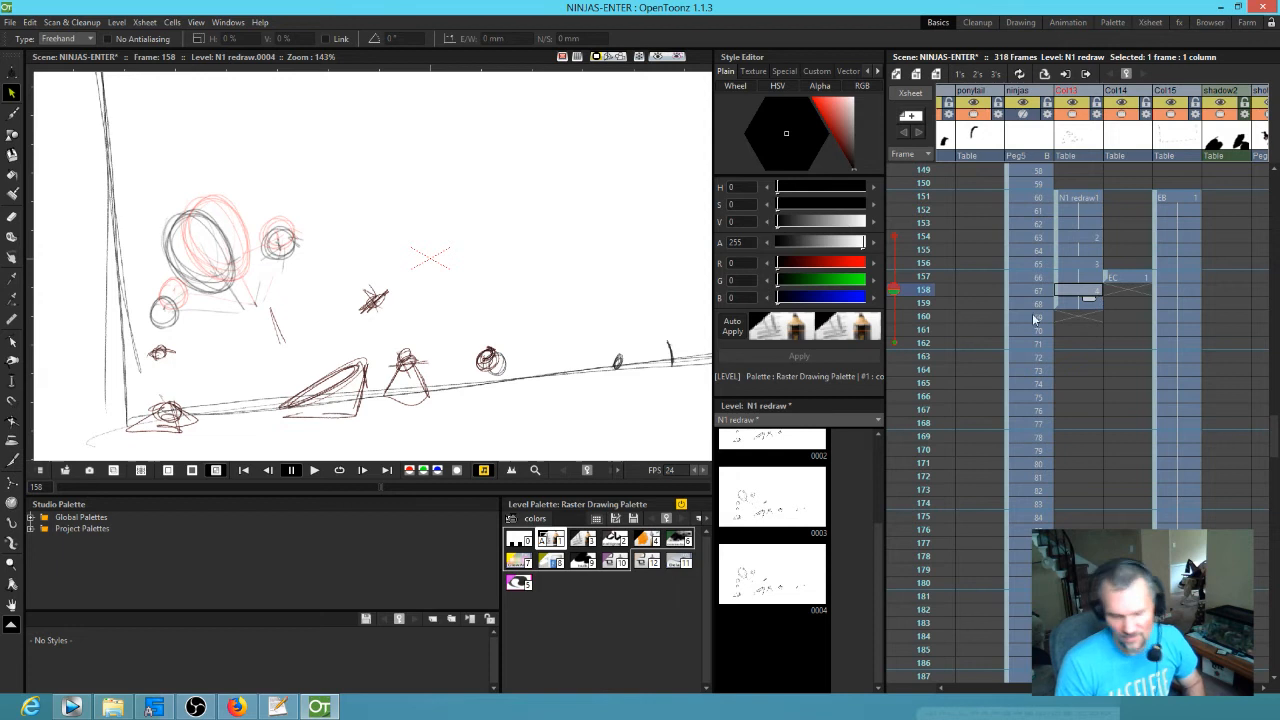
click(1036, 291)
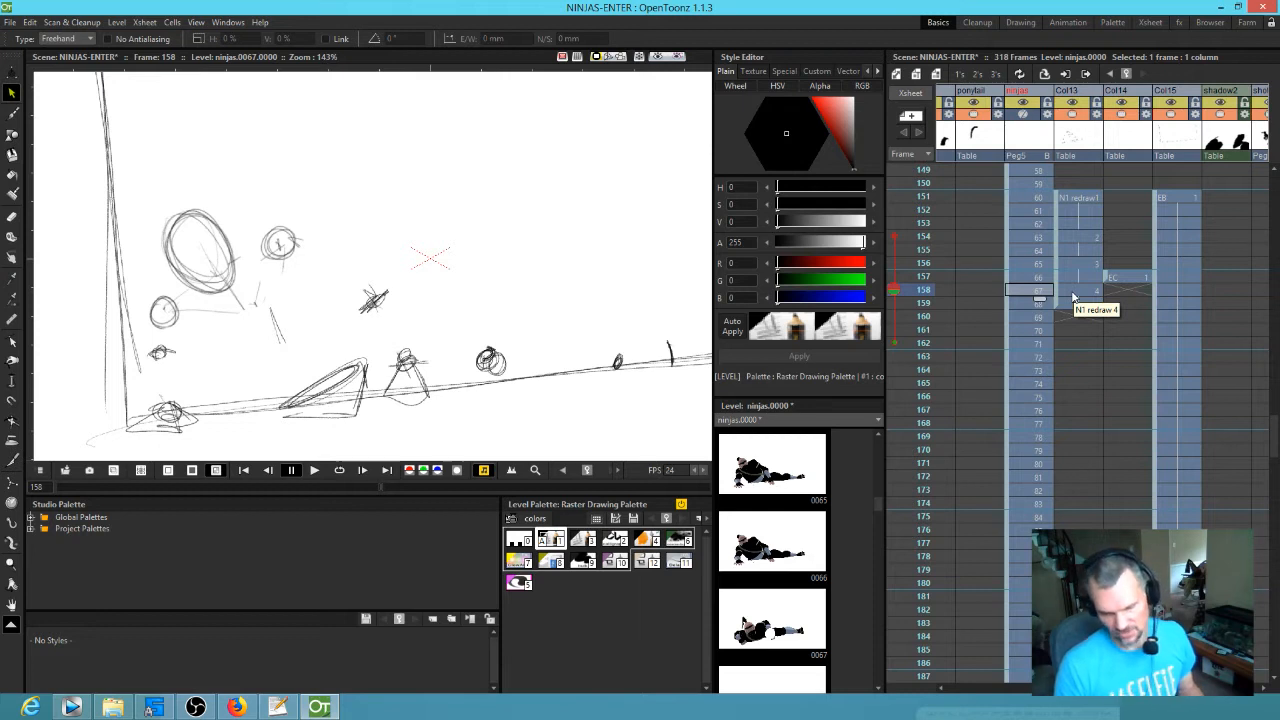
key(Down)
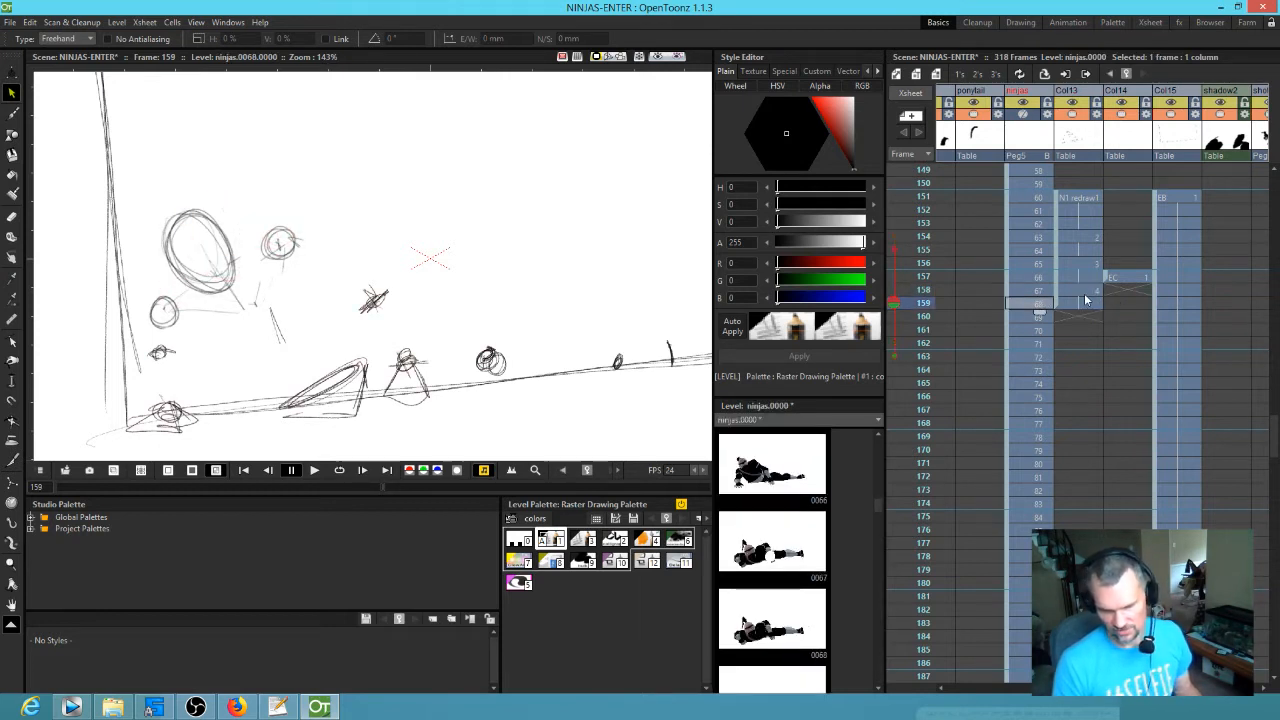
click(1023, 114)
click(1025, 115)
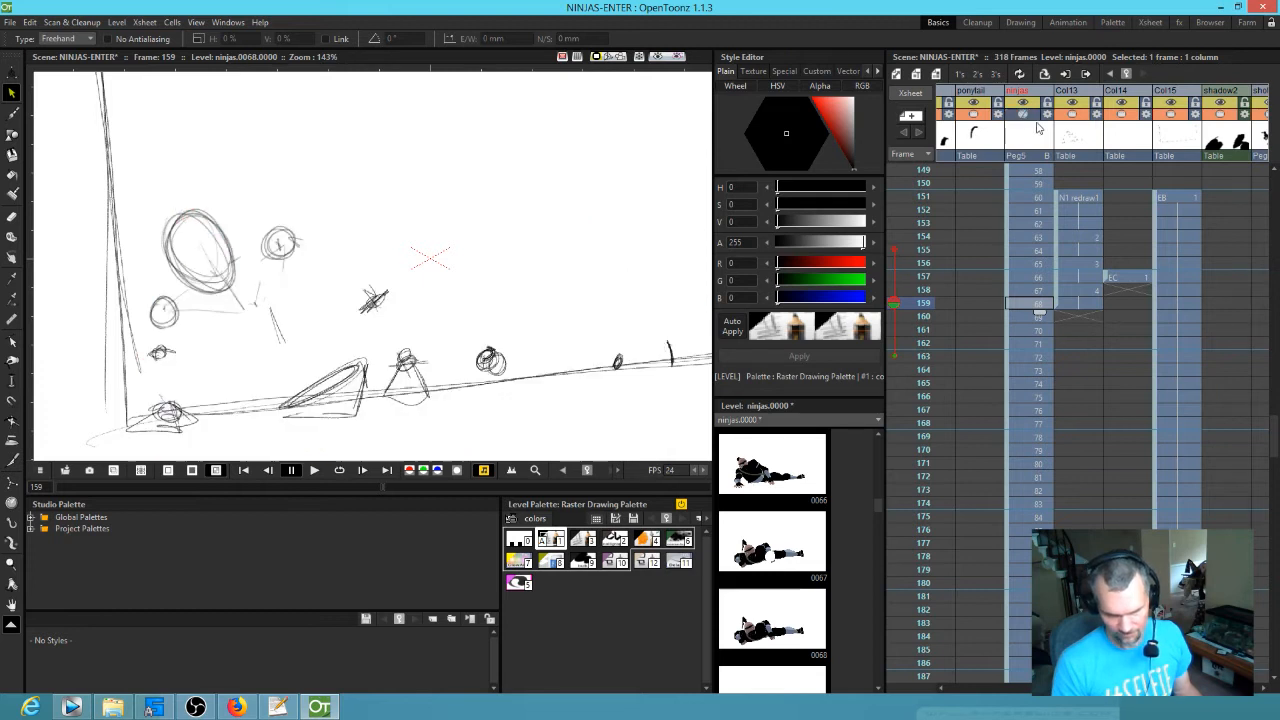
- Select the supporting wrist and hand sketch in drawing 0004 and move it 10.47 mm horizontally and -20.19 mm vertically
click(1075, 296)
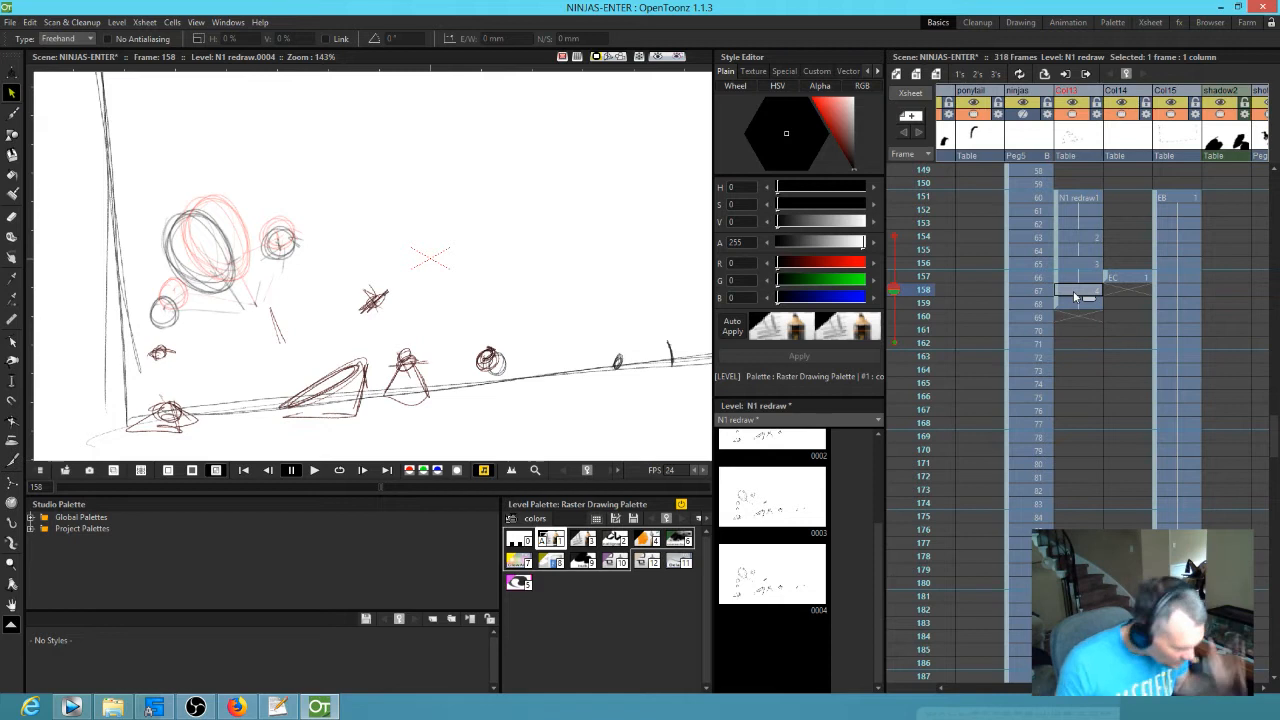
mouse_move(419, 337)
mouse_down()
mouse_move(406, 335)
mouse_move(392, 432)
mouse_move(410, 338)
mouse_move(421, 382)
mouse_up()
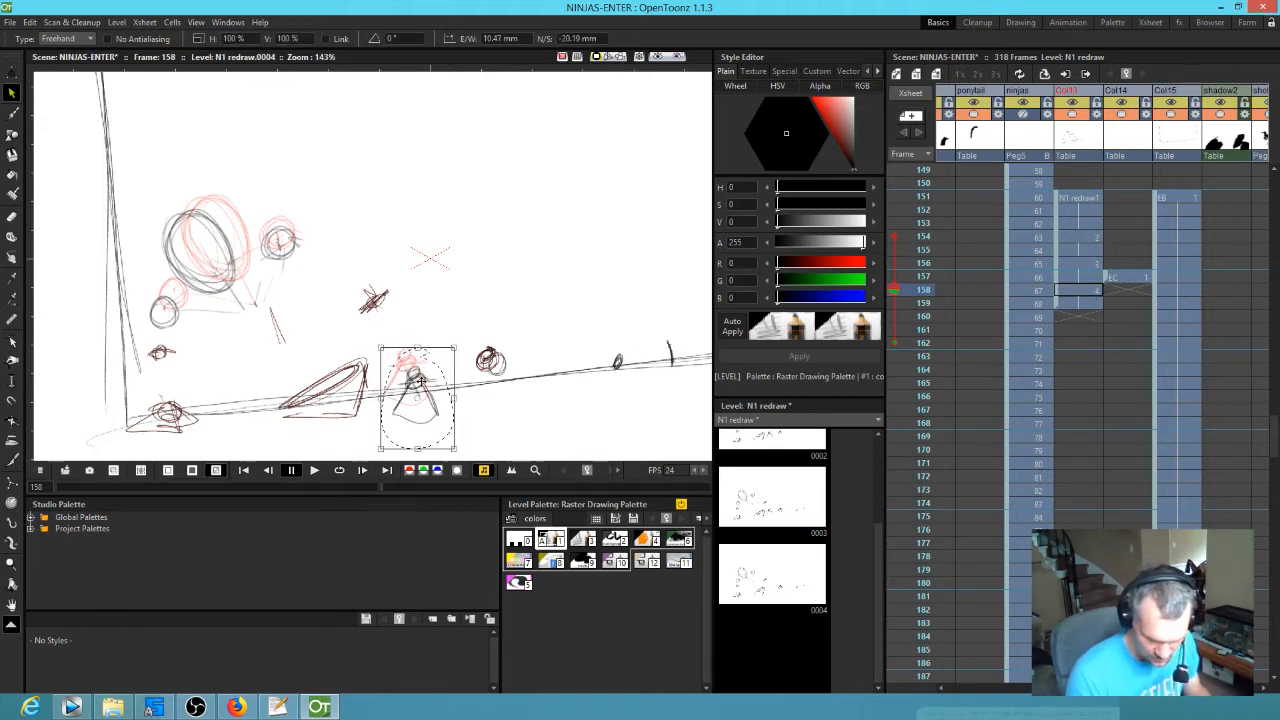
click(473, 399)
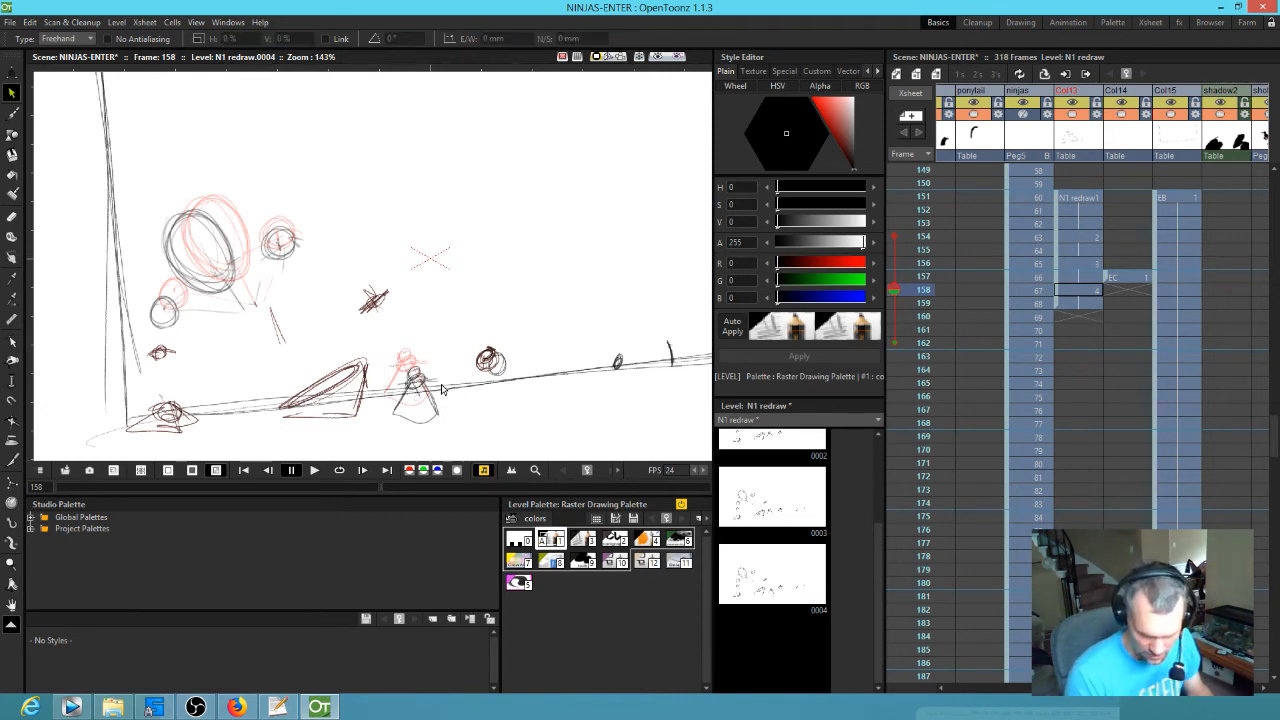
- Select the hand triangle below the moved wrist, rotate it 30.89°, offset it 12.71 mm by 8.22 mm and distort it into a flatter shape
mouse_move(461, 397)
mouse_down()
mouse_move(406, 382)
mouse_move(388, 437)
mouse_move(472, 400)
mouse_move(476, 430)
mouse_move(488, 416)
mouse_move(443, 406)
mouse_move(454, 398)
mouse_up()
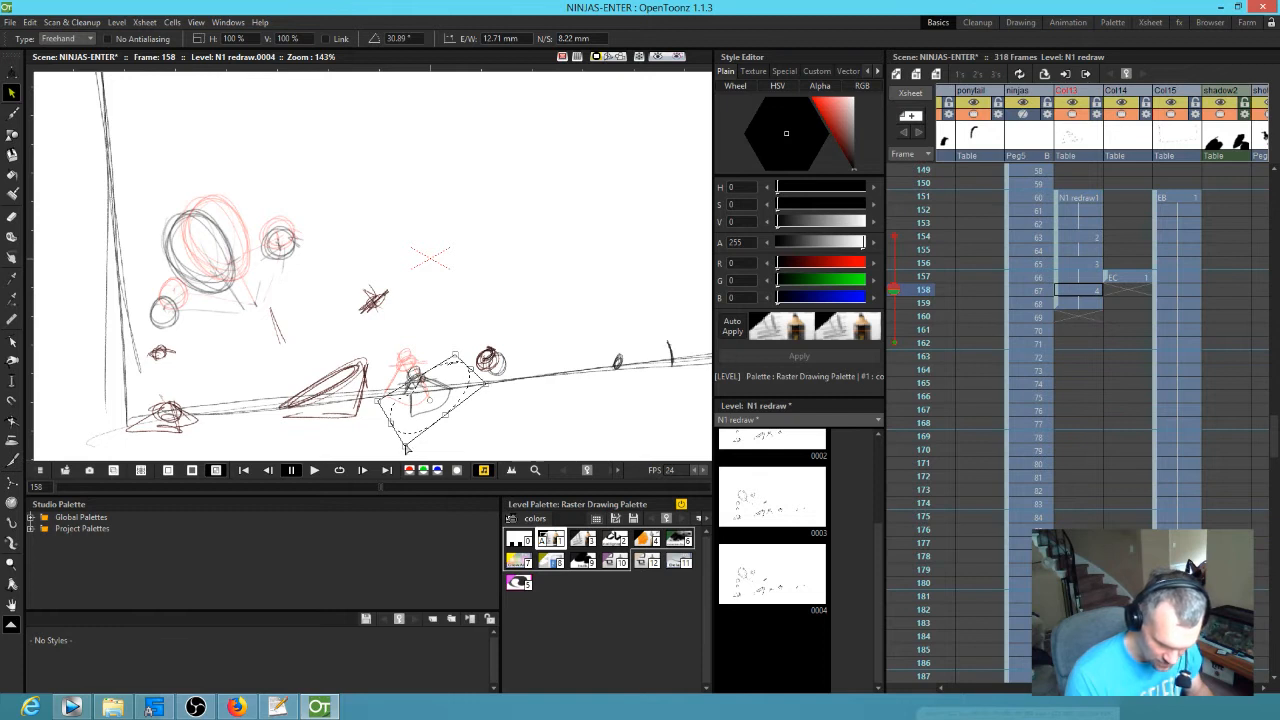
drag(407, 448, 451, 411)
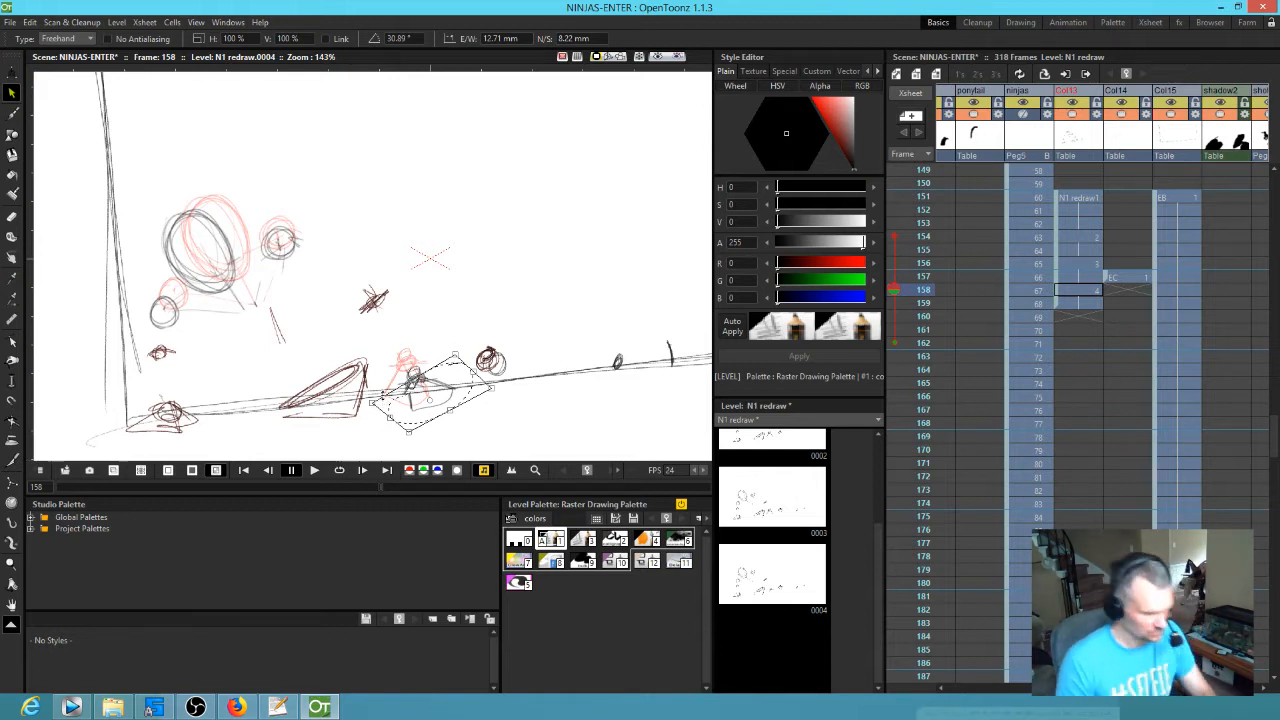
key(.)
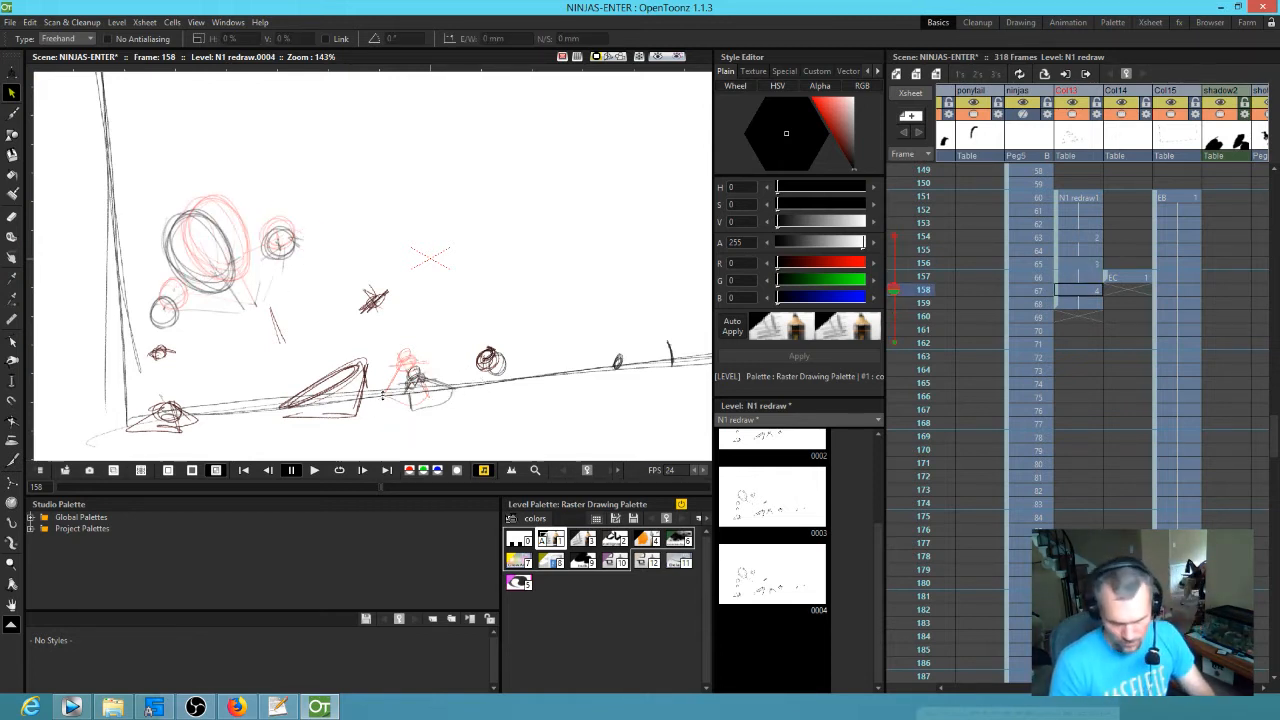
- Select the head, shoulder and near-elbow sketches together in drawing 0004 and rotate them -17.18°
key(.)
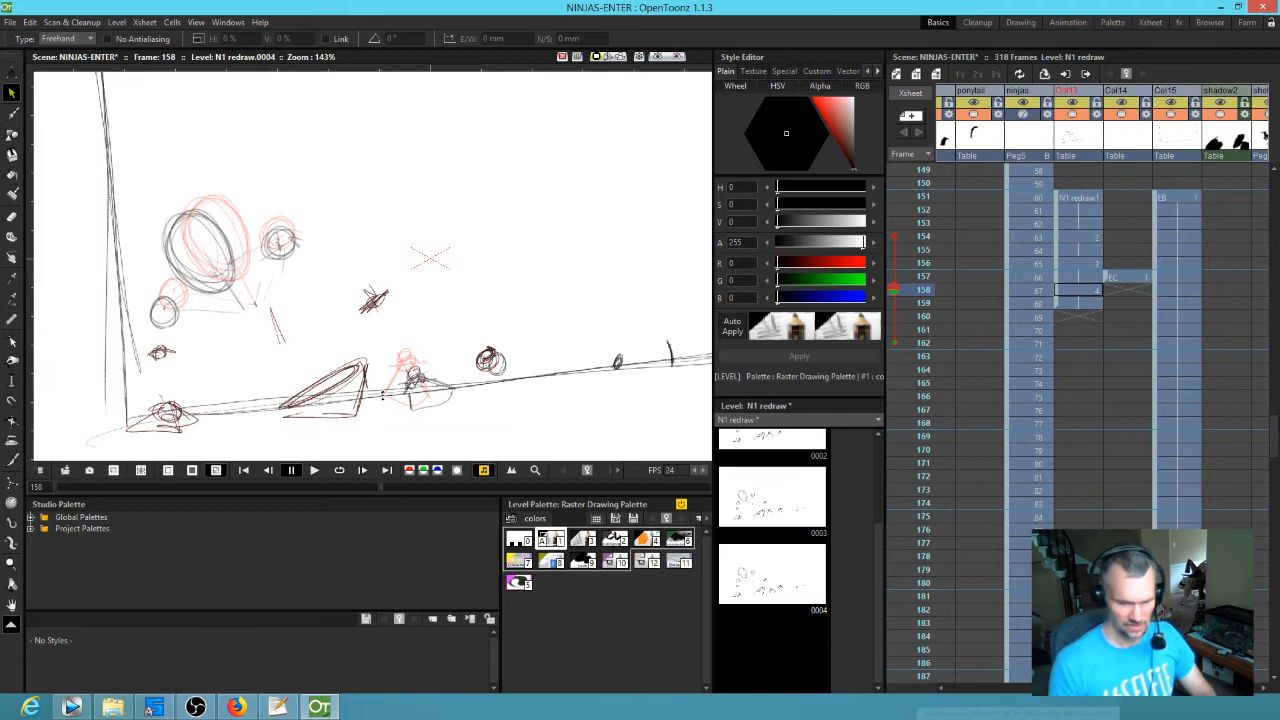
key(.)
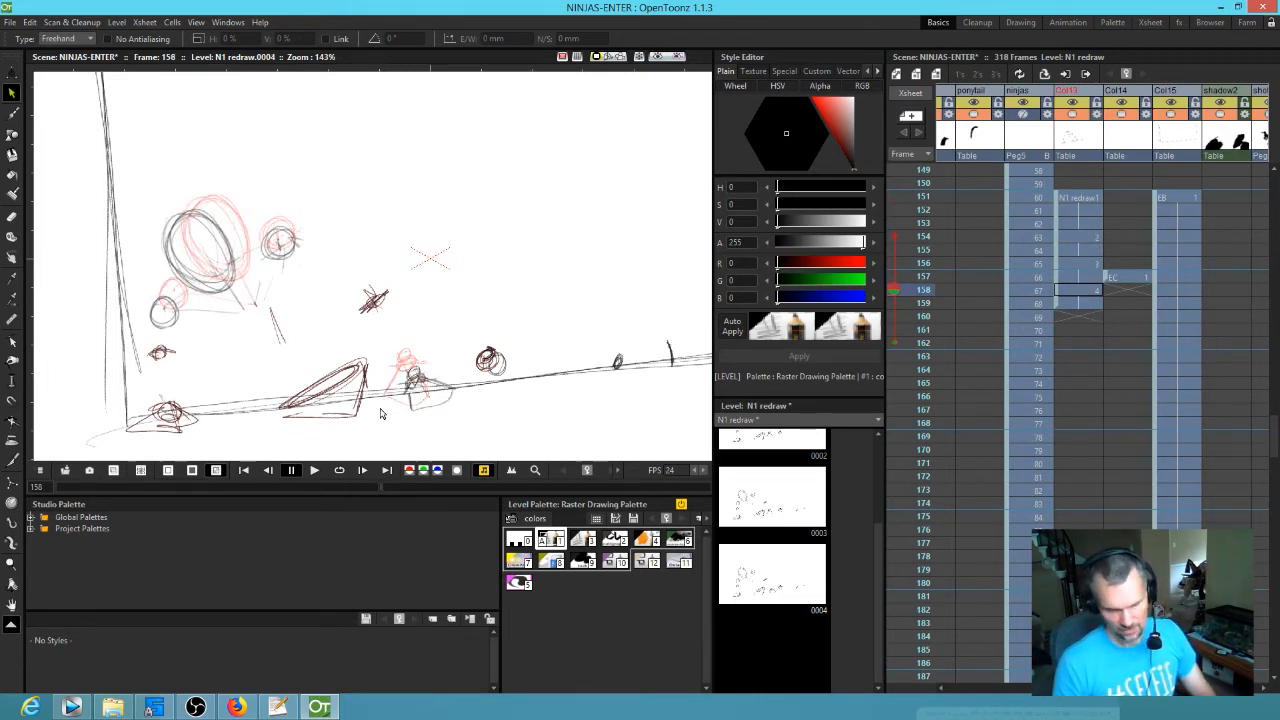
mouse_move(315, 160)
mouse_down()
mouse_move(230, 165)
mouse_move(244, 353)
mouse_move(300, 156)
mouse_up()
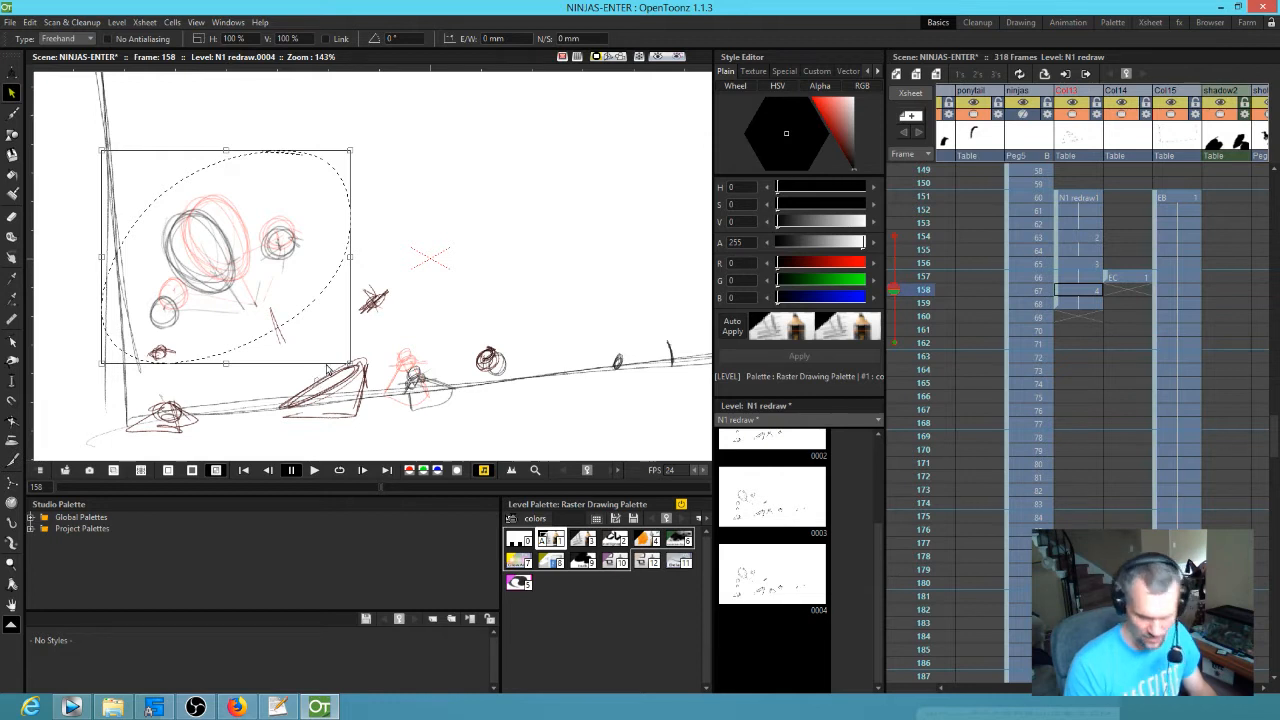
drag(351, 147, 361, 148)
drag(375, 150, 422, 163)
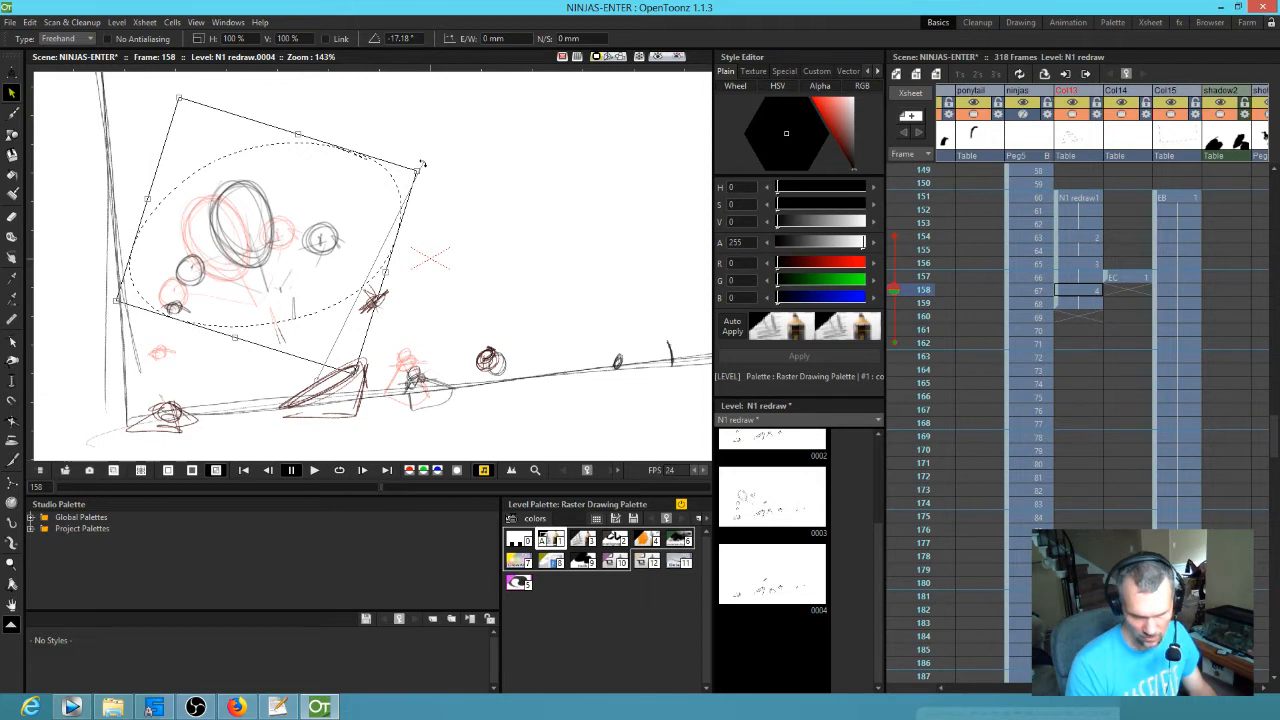
- Move drawing 0004's scribbled mark above the supporting wrist 35.88 mm horizontally and 14.2 mm vertically, checking it against drawing 0003
click(419, 286)
mouse_move(422, 283)
mouse_down()
mouse_move(369, 277)
mouse_move(383, 333)
mouse_move(409, 287)
mouse_up()
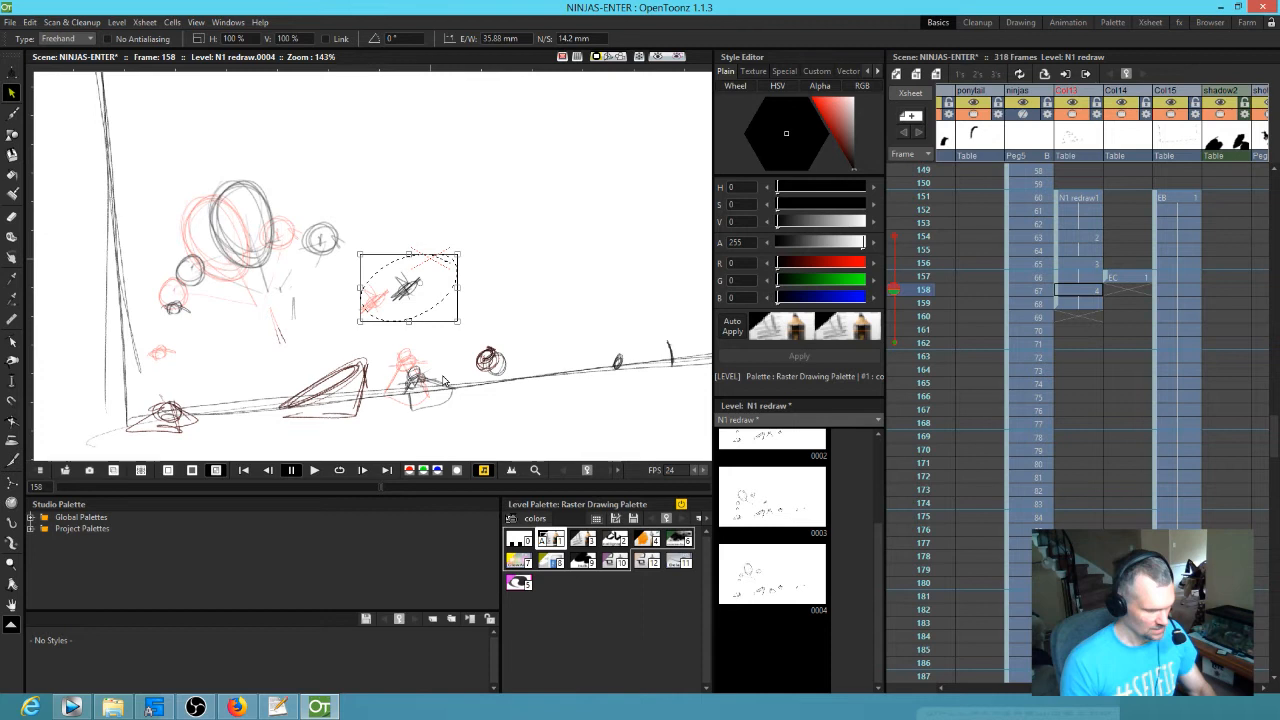
key(comma)
key(period)
key(comma)
key(period)
key(comma)
key(period)
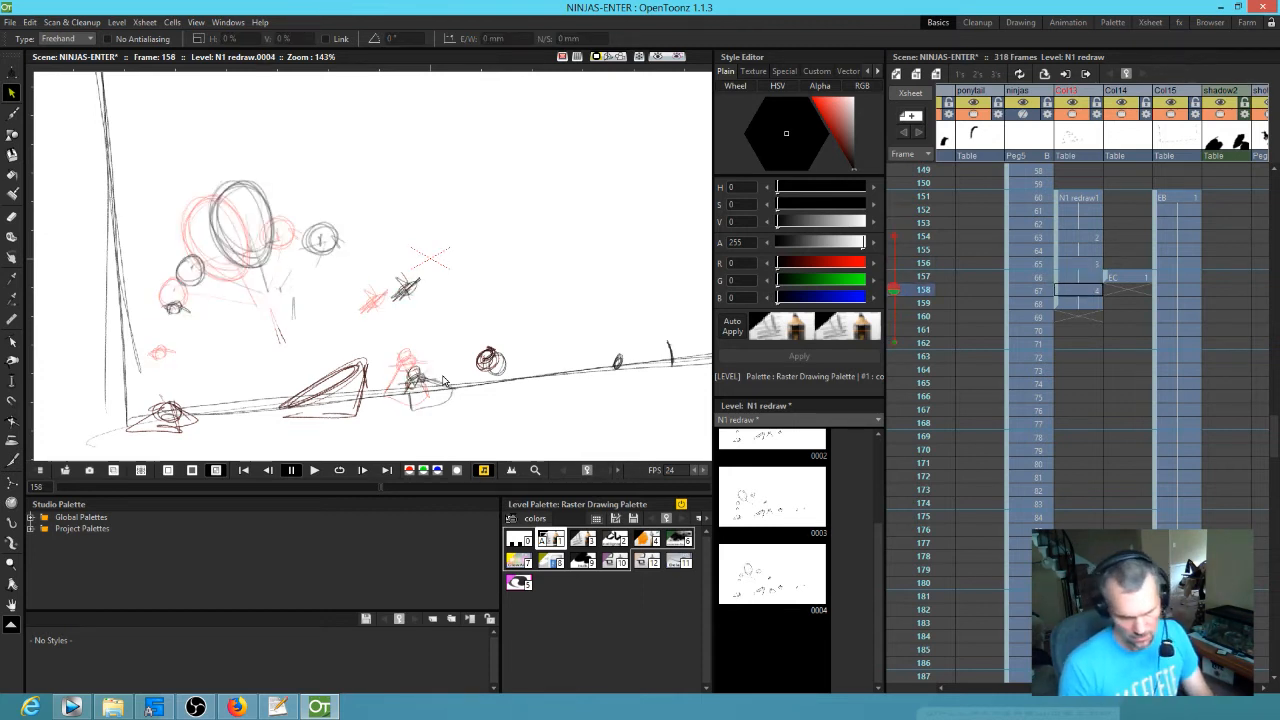
key(comma)
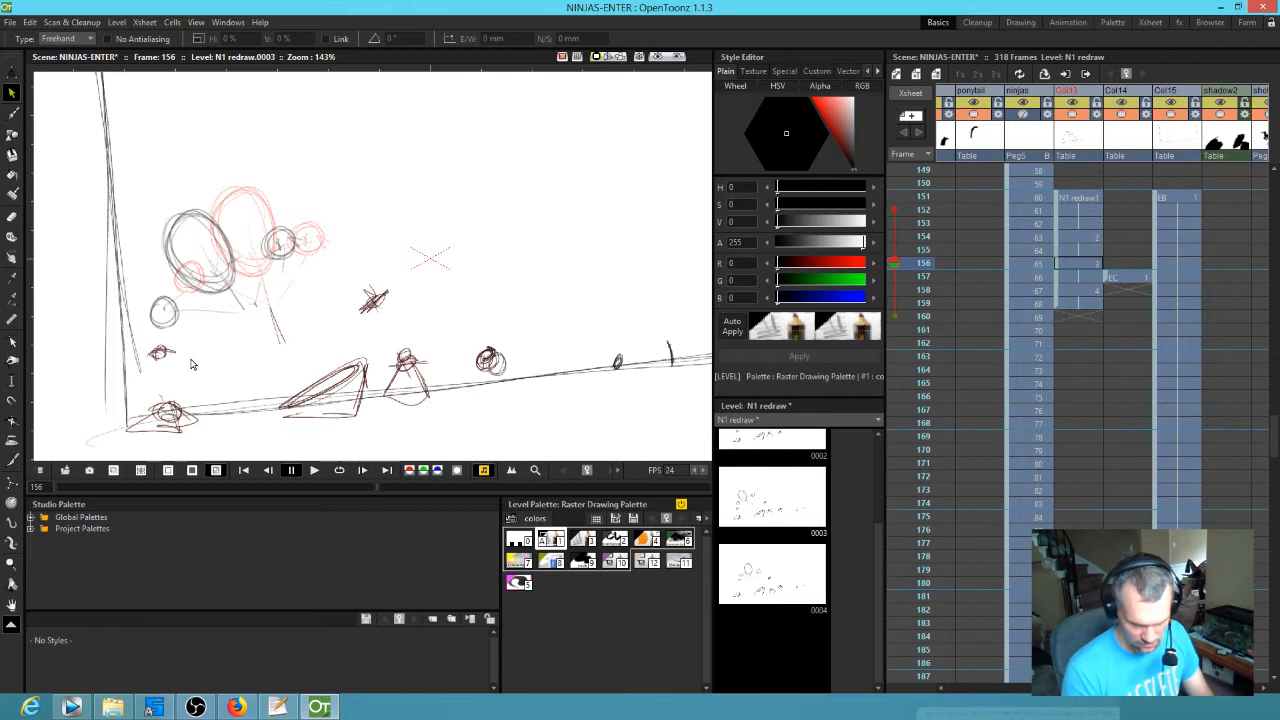
- Briefly show the ninjas reference on frame 156, hide it again, and compare redraw drawings 0003 and 0004
click(1022, 115)
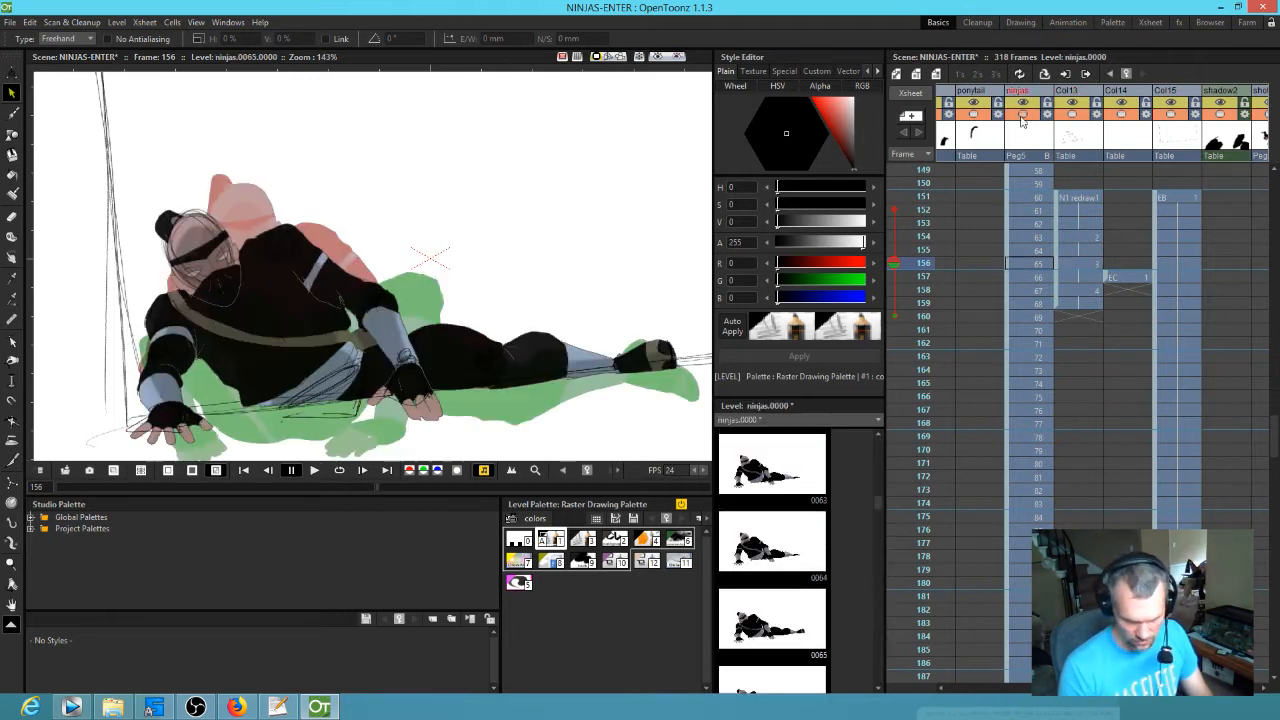
click(1022, 116)
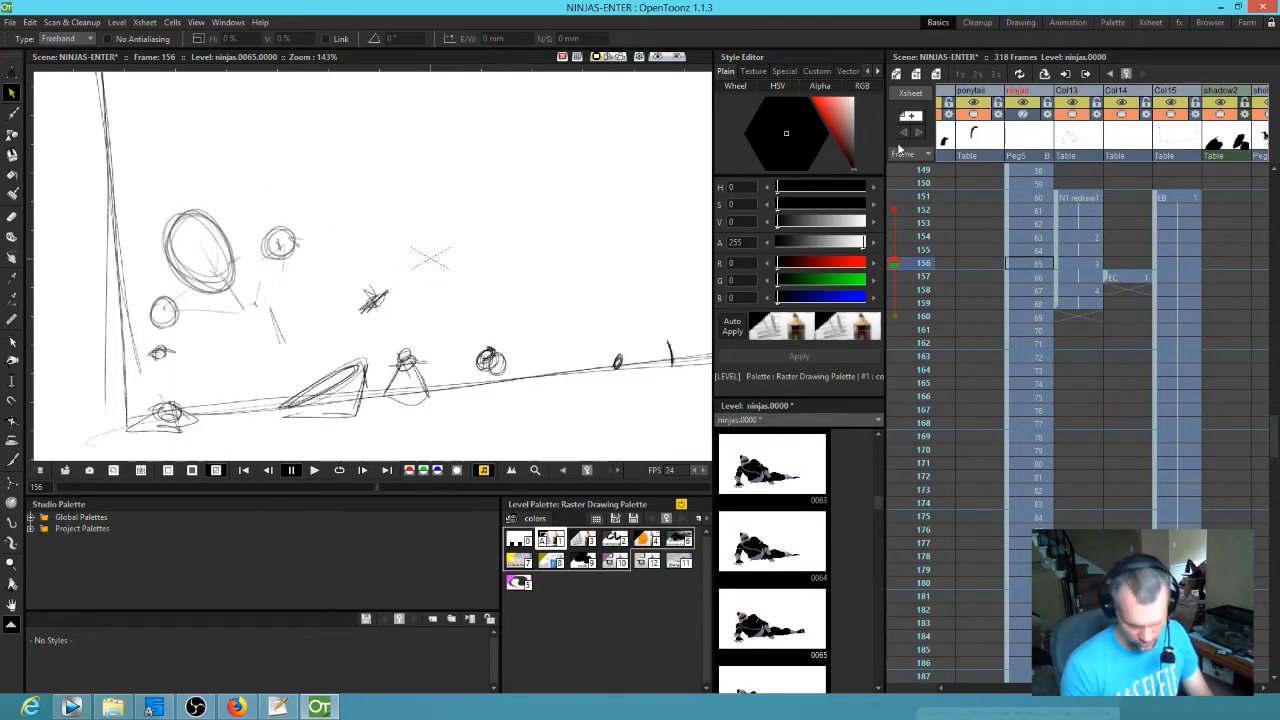
key(Down)
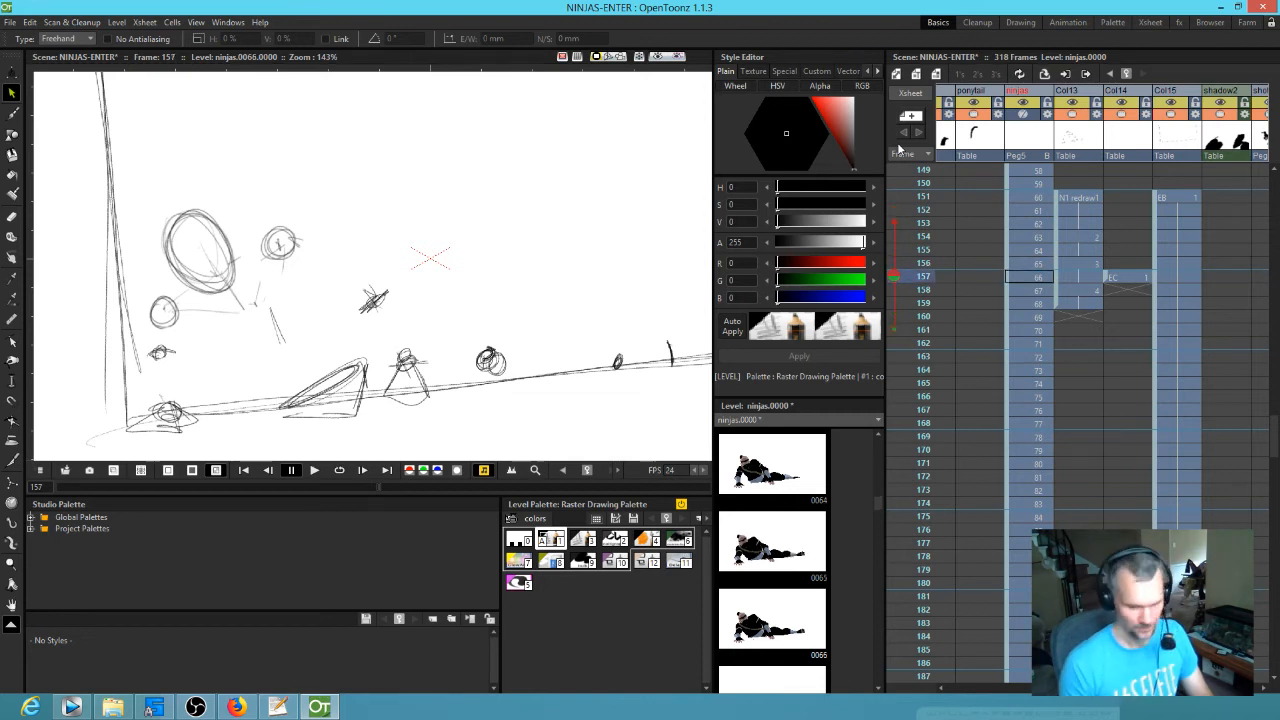
click(1082, 292)
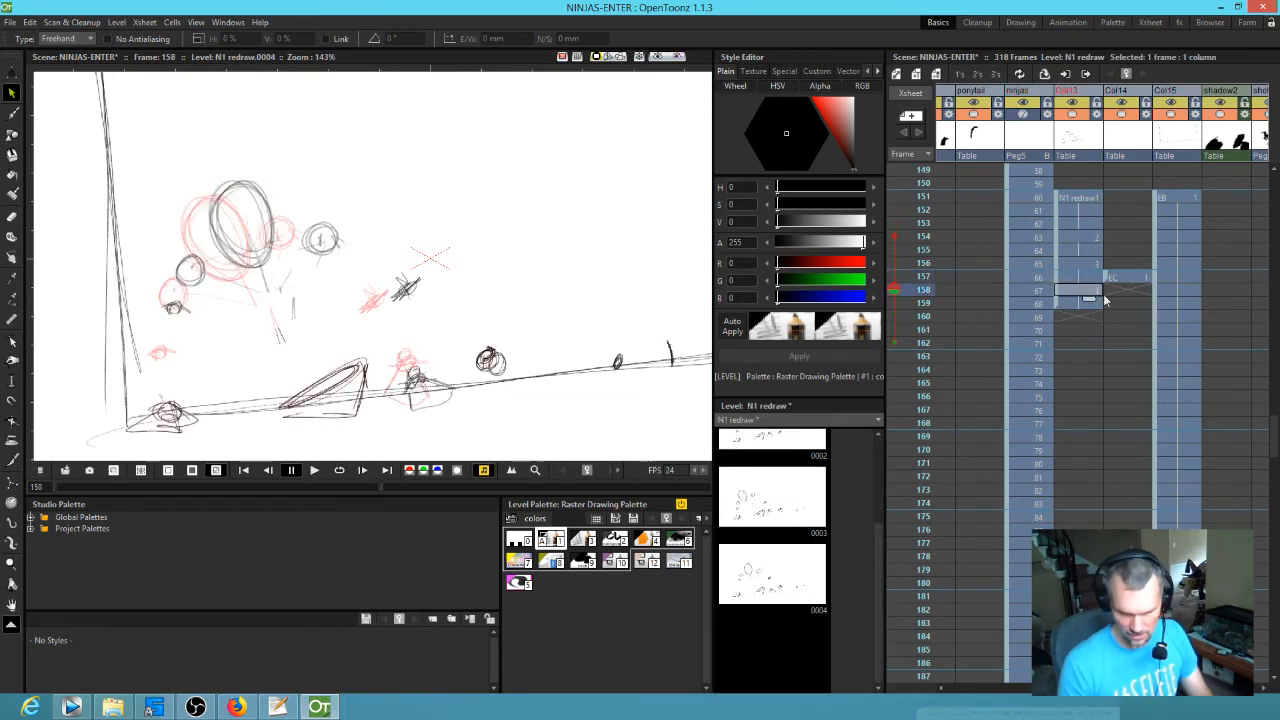
key(.)
key(.)
key(comma)
key(period)
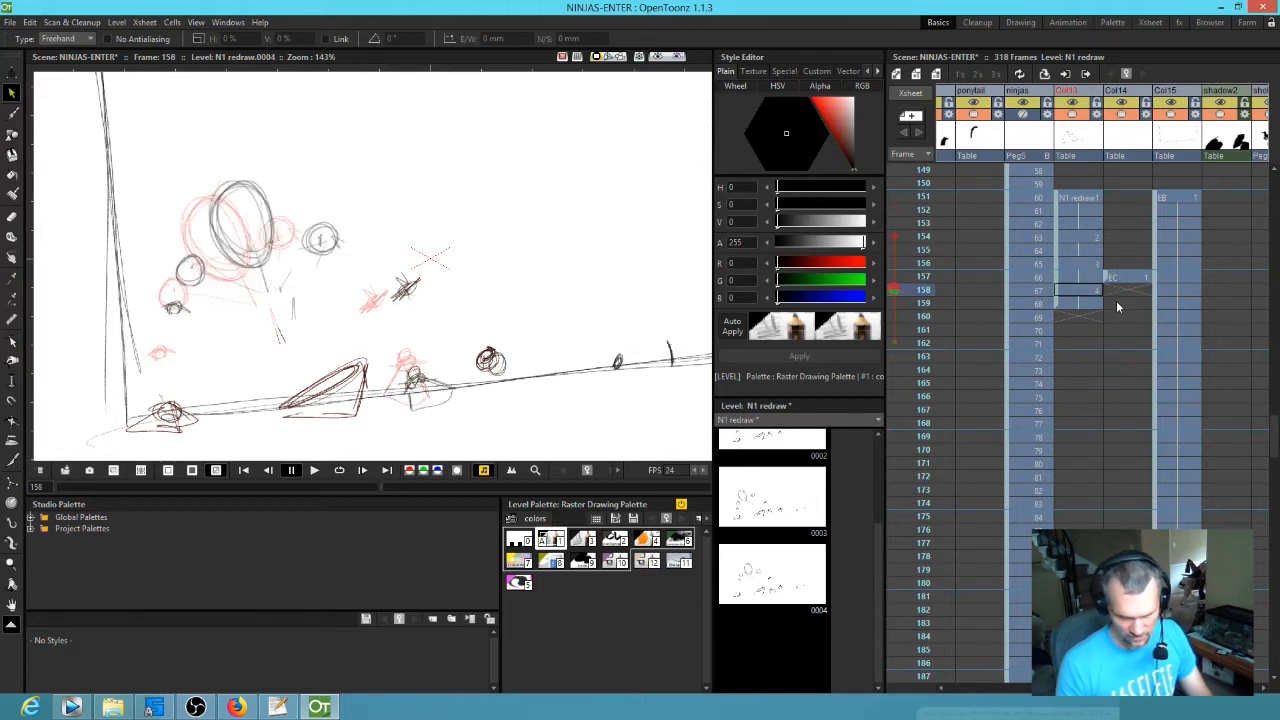
key(comma)
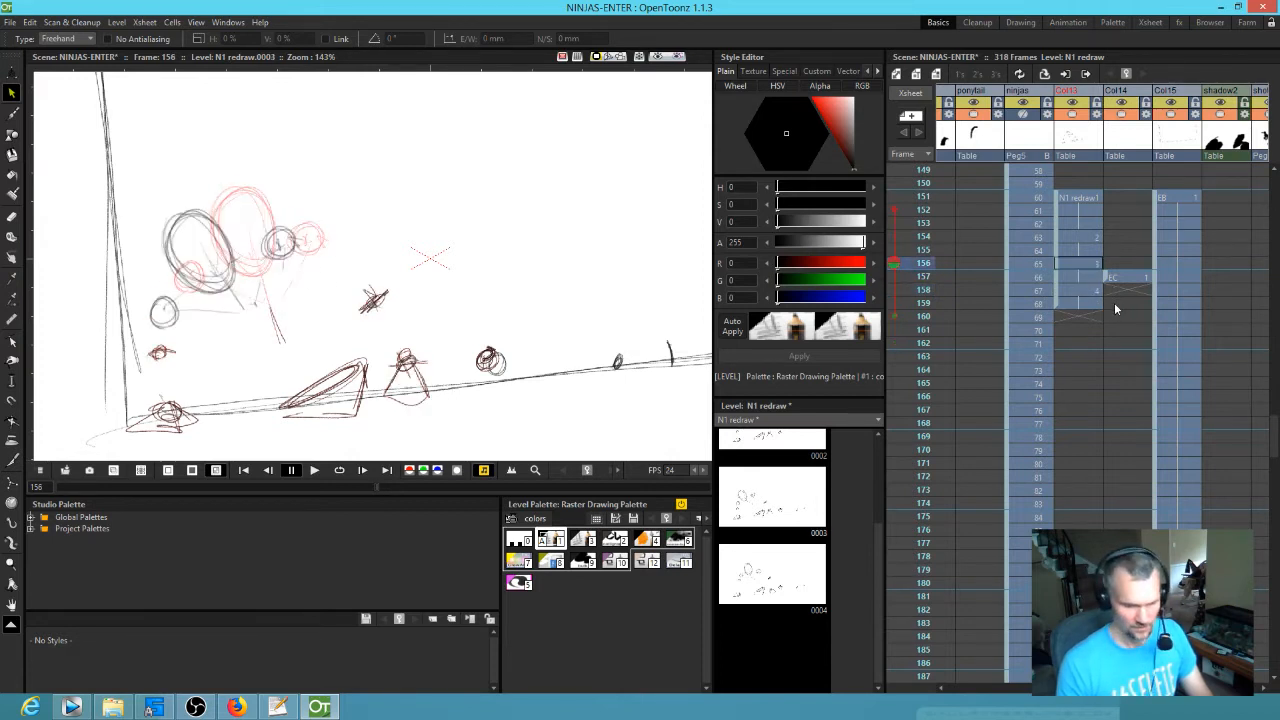
key(period)
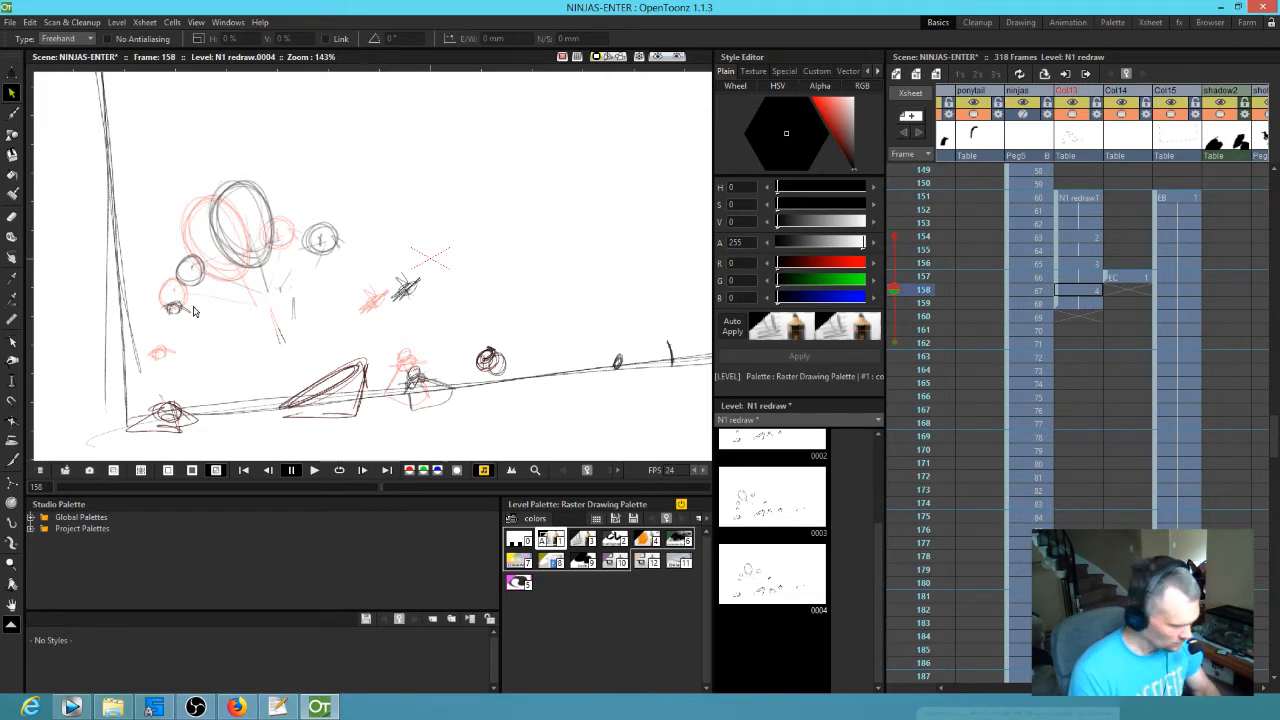
- Move the small elbow sketch below the near shoulder circle in drawing 0004 by -33.64 mm horizontally and -18.69 mm vertically
mouse_move(190, 298)
mouse_down()
mouse_move(148, 302)
mouse_move(195, 339)
mouse_move(146, 327)
mouse_up()
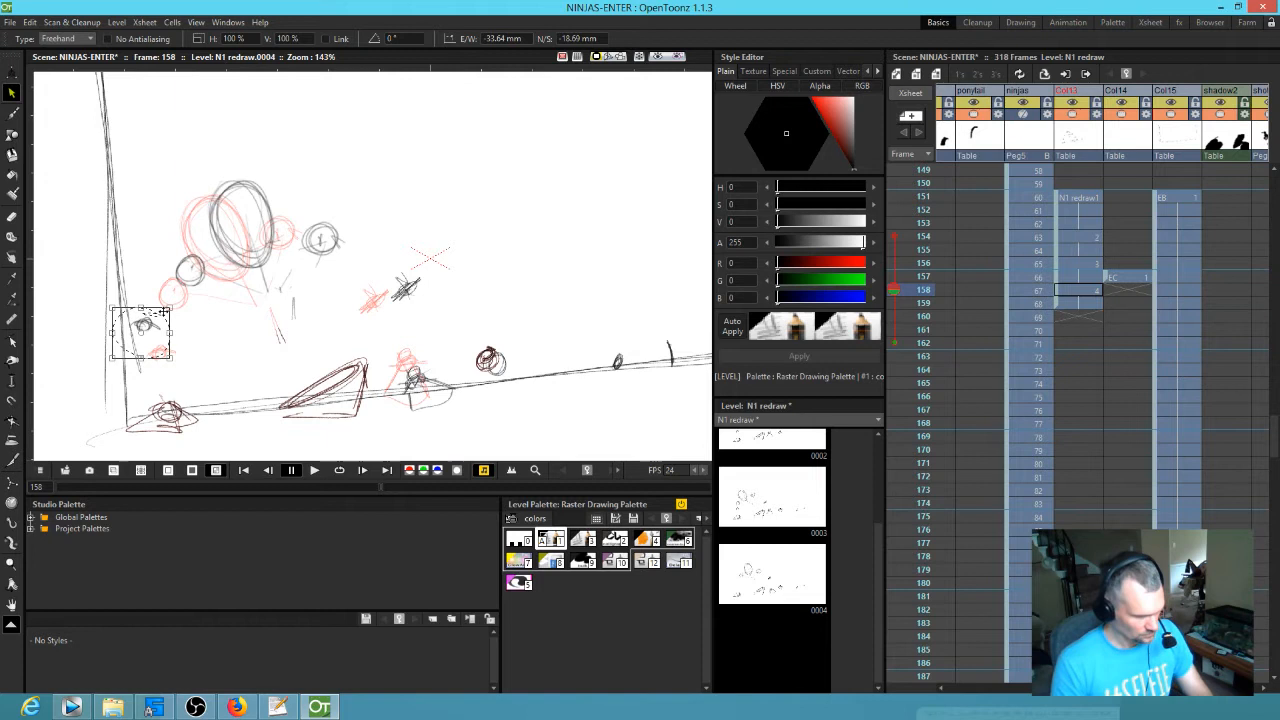
key(comma)
key(comma)
key(period)
key(period)
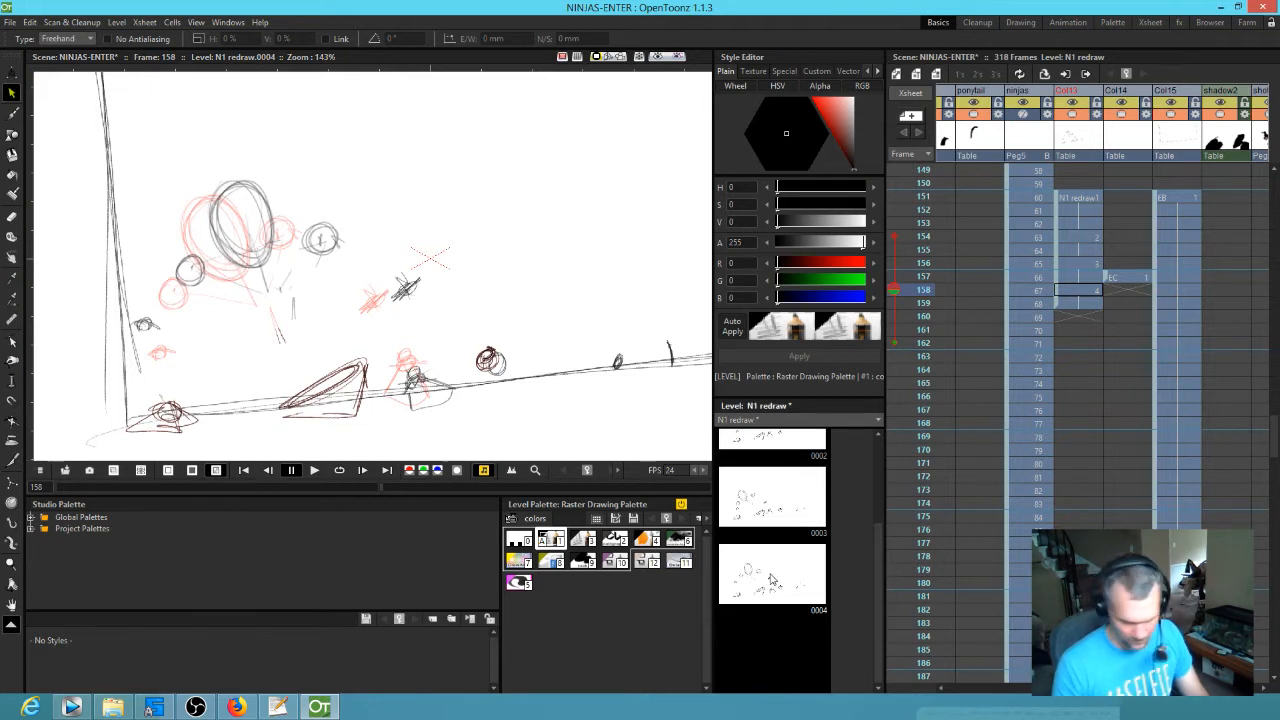
- Duplicate N1 redraw drawing 0004 as 0005 and expose it in Col13 on frames 160 and 161
click(803, 557)
key(d)
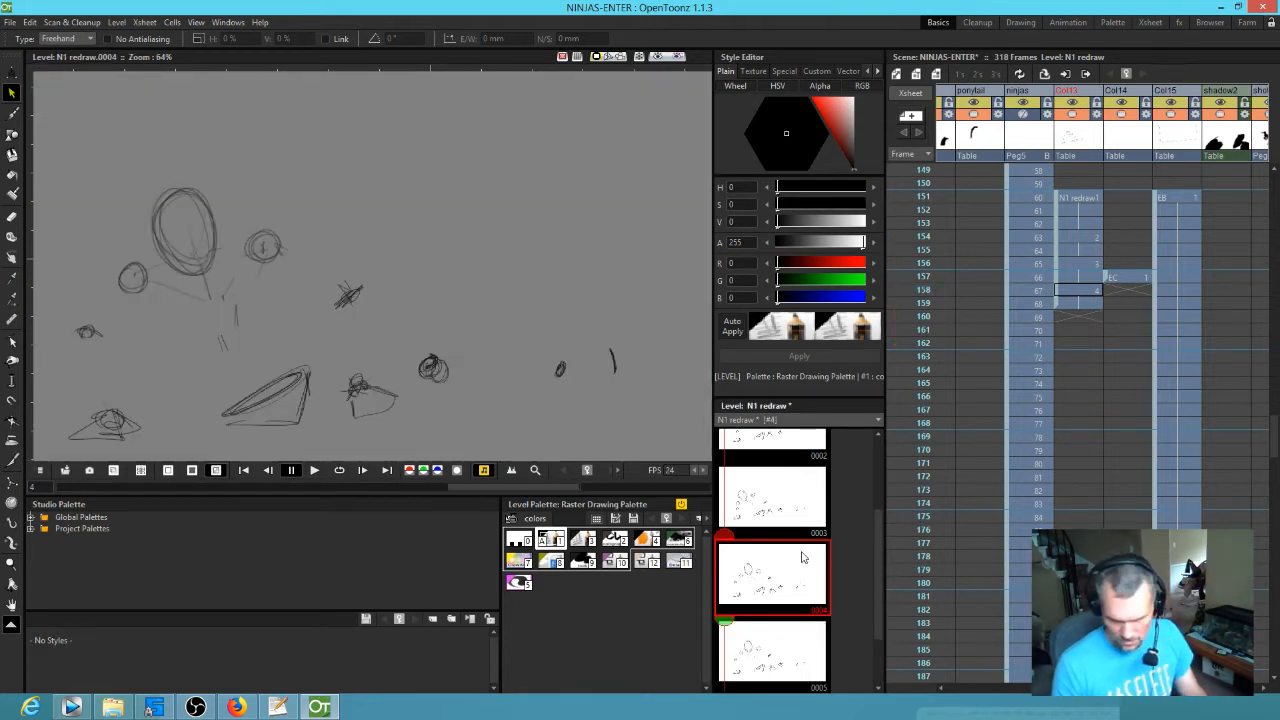
mouse_move(772, 650)
mouse_down()
mouse_move(1058, 390)
mouse_move(1094, 322)
mouse_move(1090, 343)
mouse_up()
click(1086, 320)
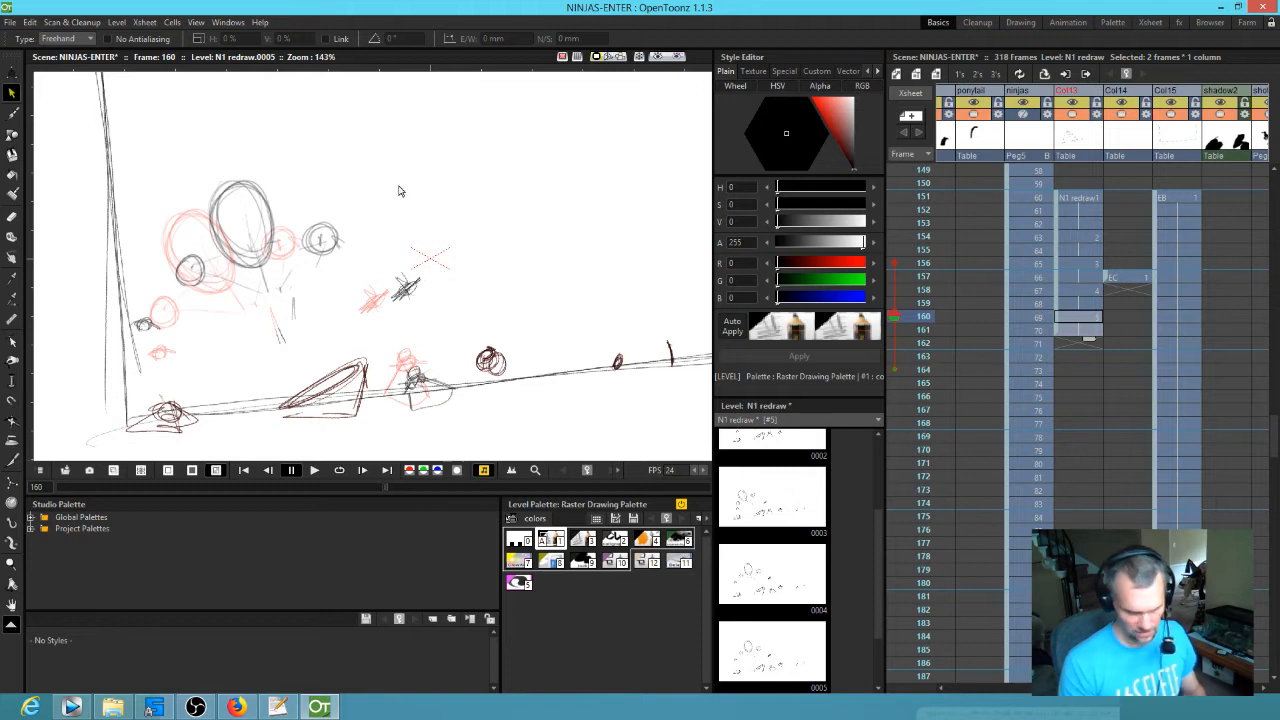
- Try to rotate the head and shoulder sketches in drawing 0005 by 1.73°
mouse_move(363, 168)
mouse_down()
mouse_move(225, 157)
mouse_move(145, 272)
mouse_move(275, 312)
mouse_move(360, 158)
mouse_up()
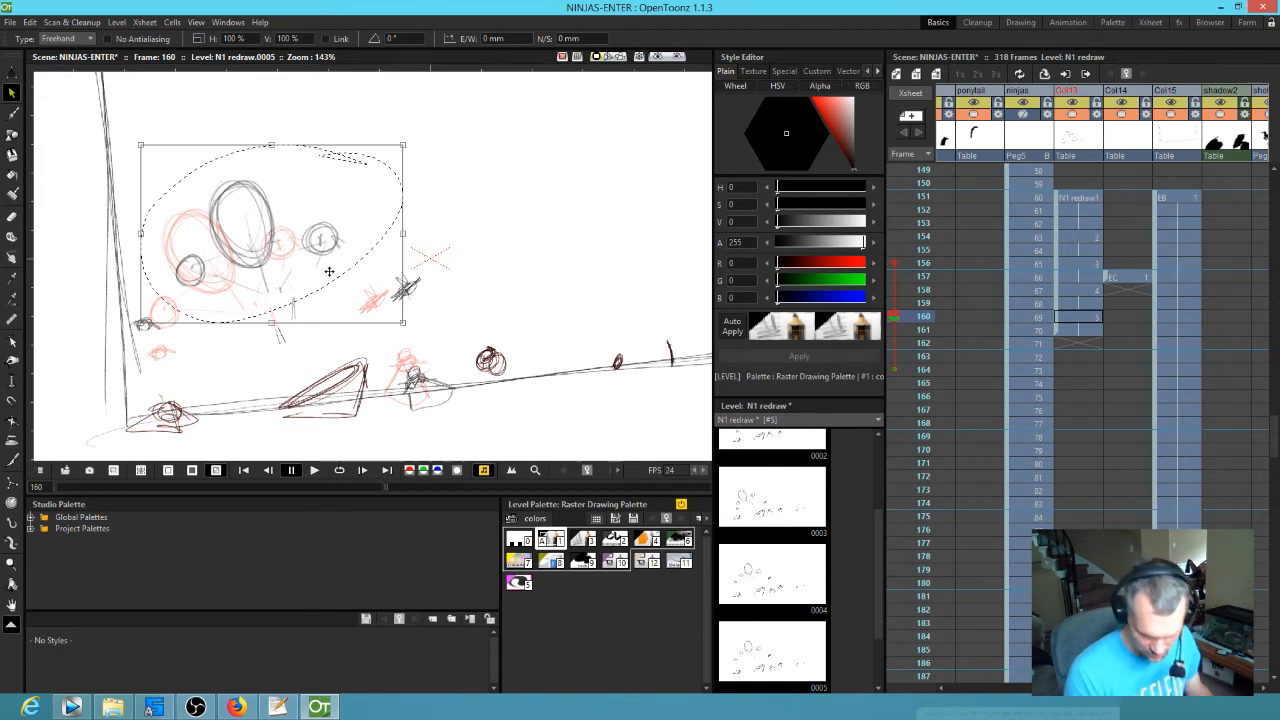
mouse_move(408, 324)
mouse_down()
mouse_move(406, 277)
mouse_move(411, 326)
mouse_up()
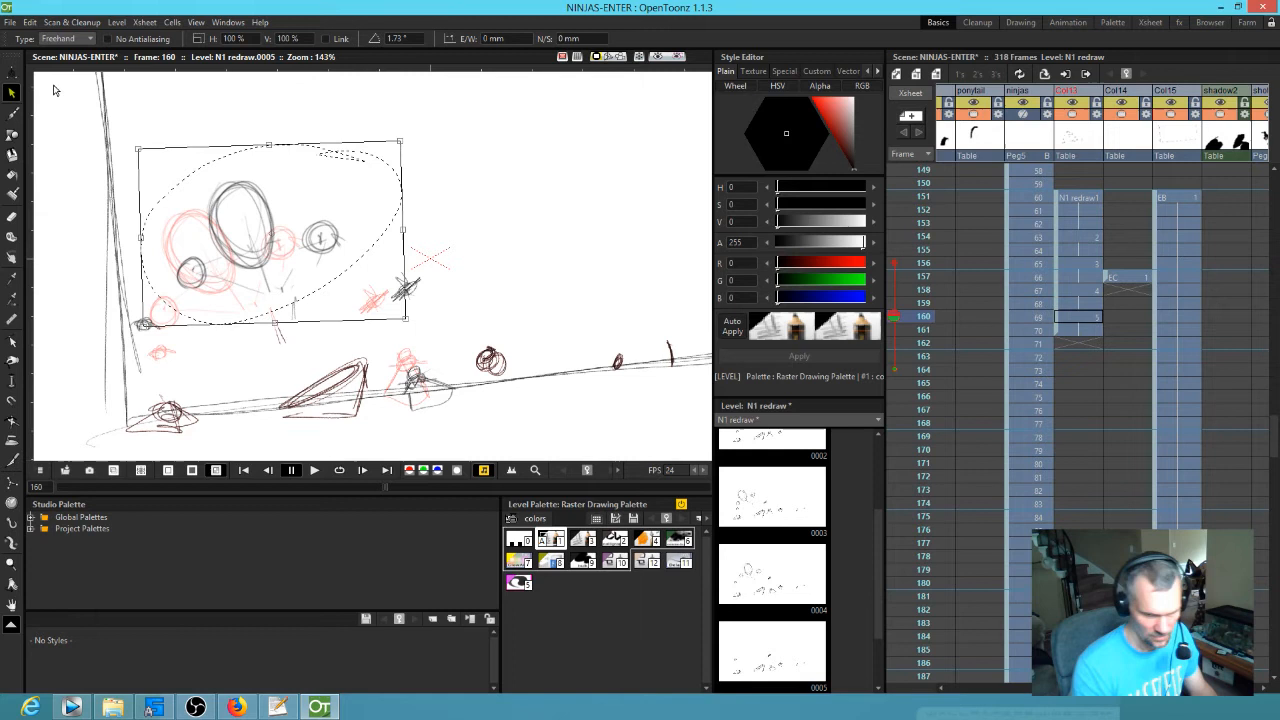
- Save the NINJAS-ENTER scene and dismiss the malformed frame name warning
click(9, 22)
click(17, 70)
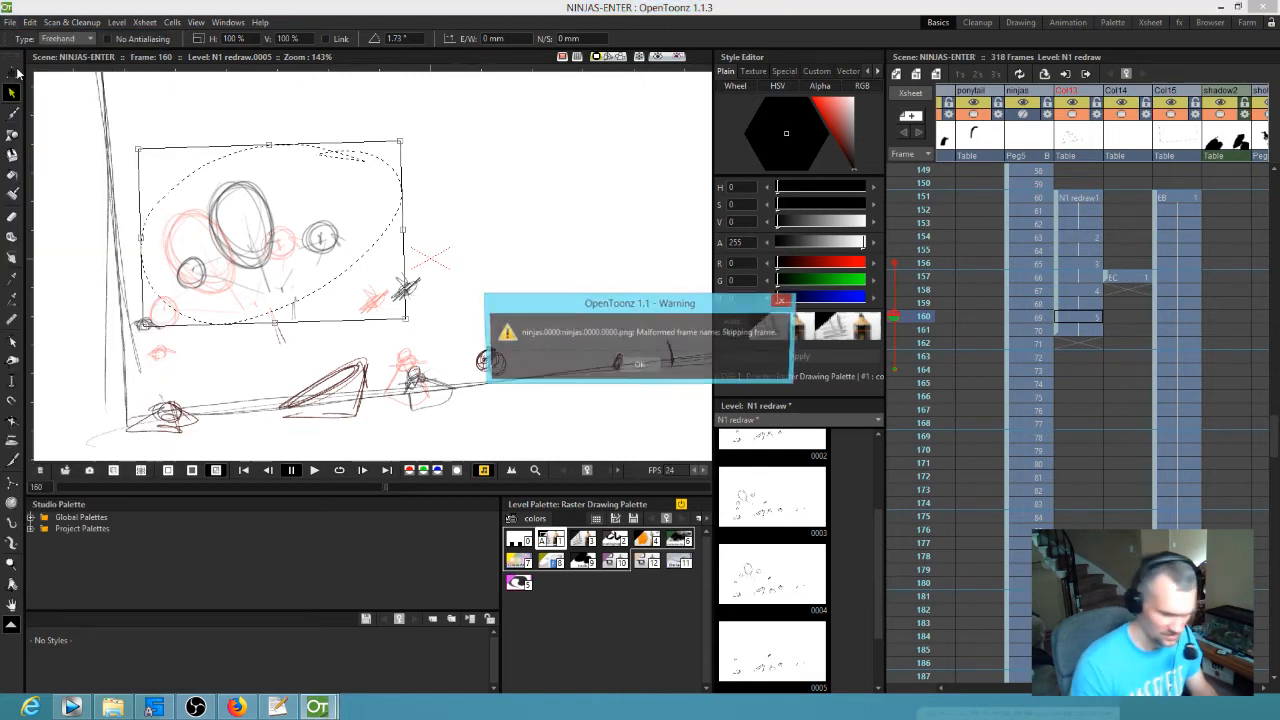
click(636, 370)
click(650, 367)
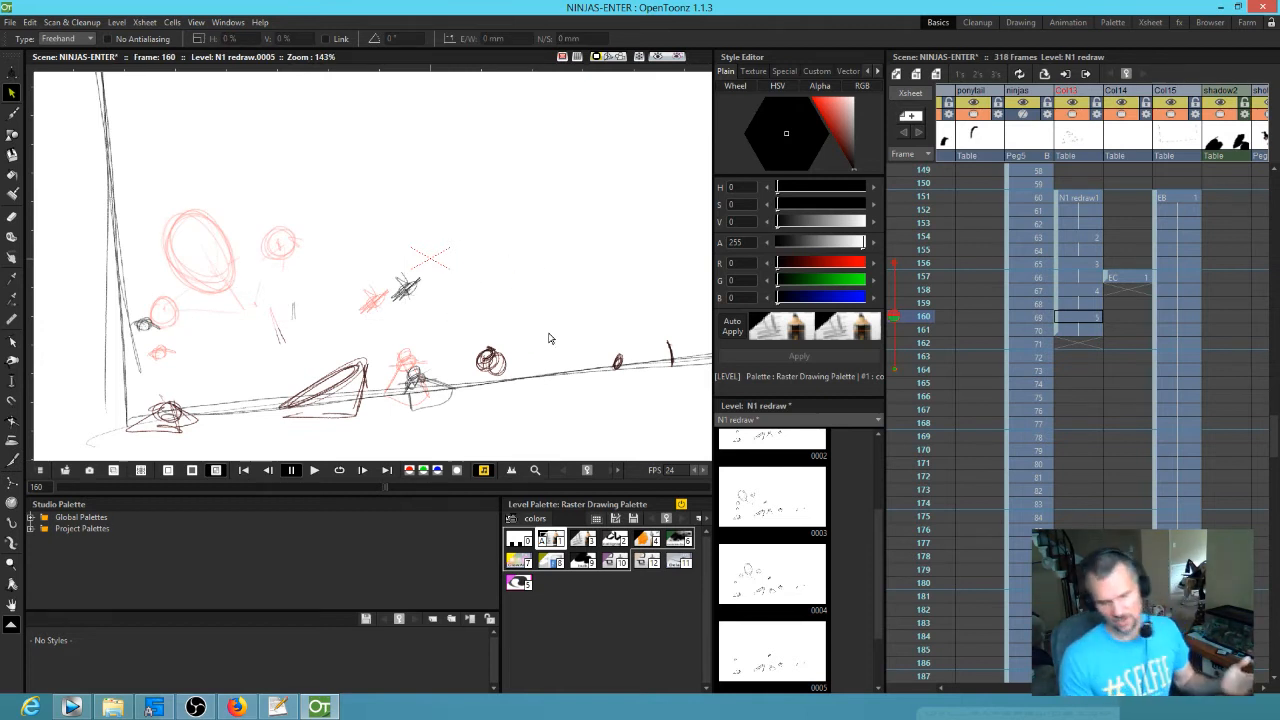
- Inspect the head and shoulder sketches in drawings 0004 and 0005, ending on frame 160
click(1079, 317)
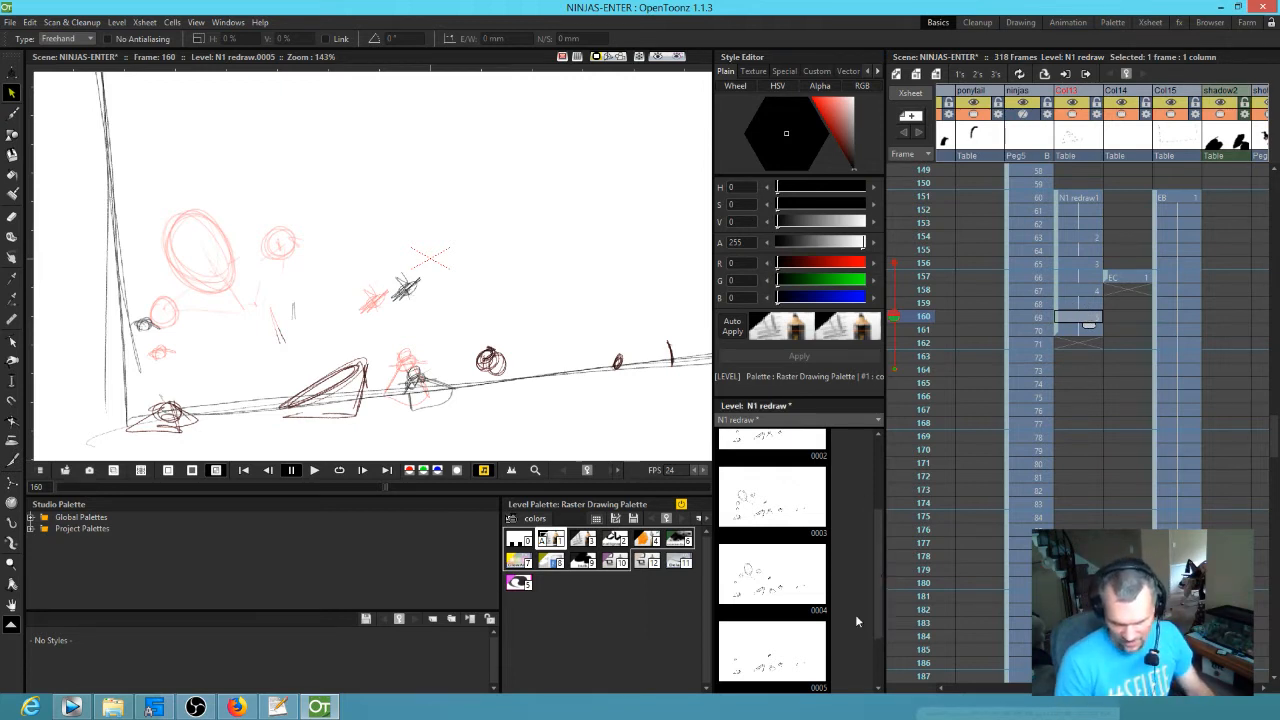
click(778, 594)
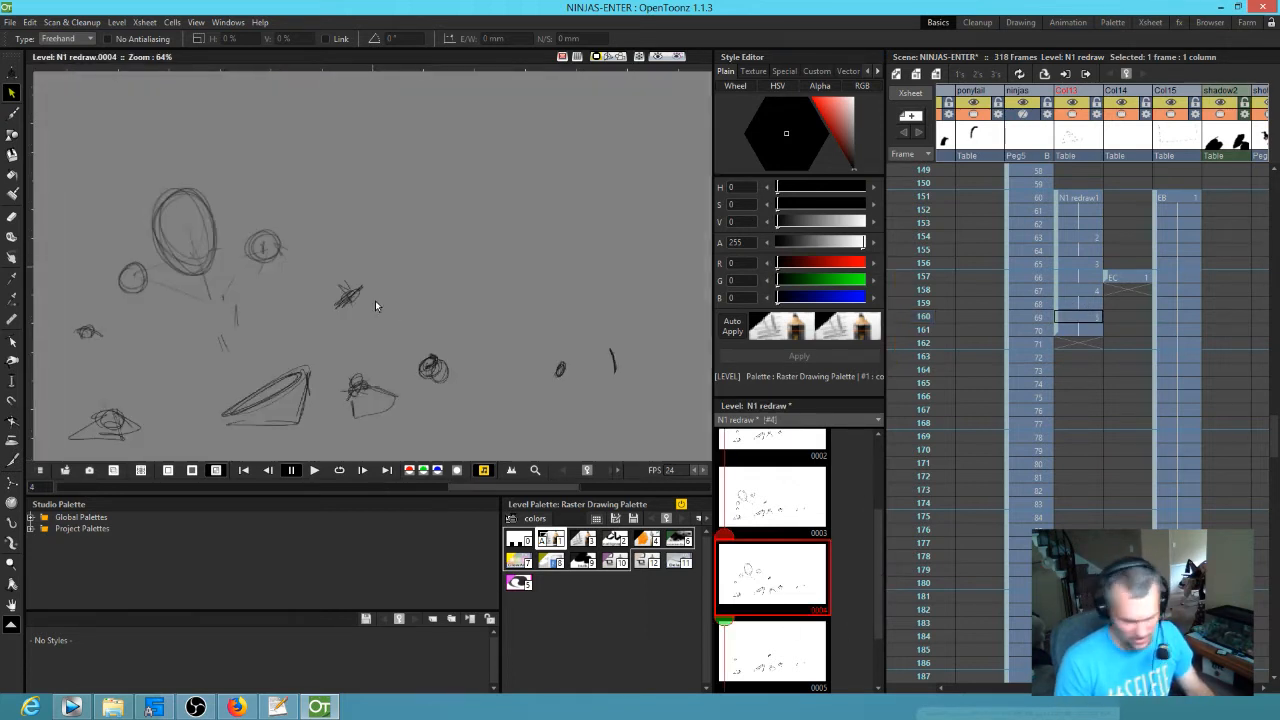
click(1067, 289)
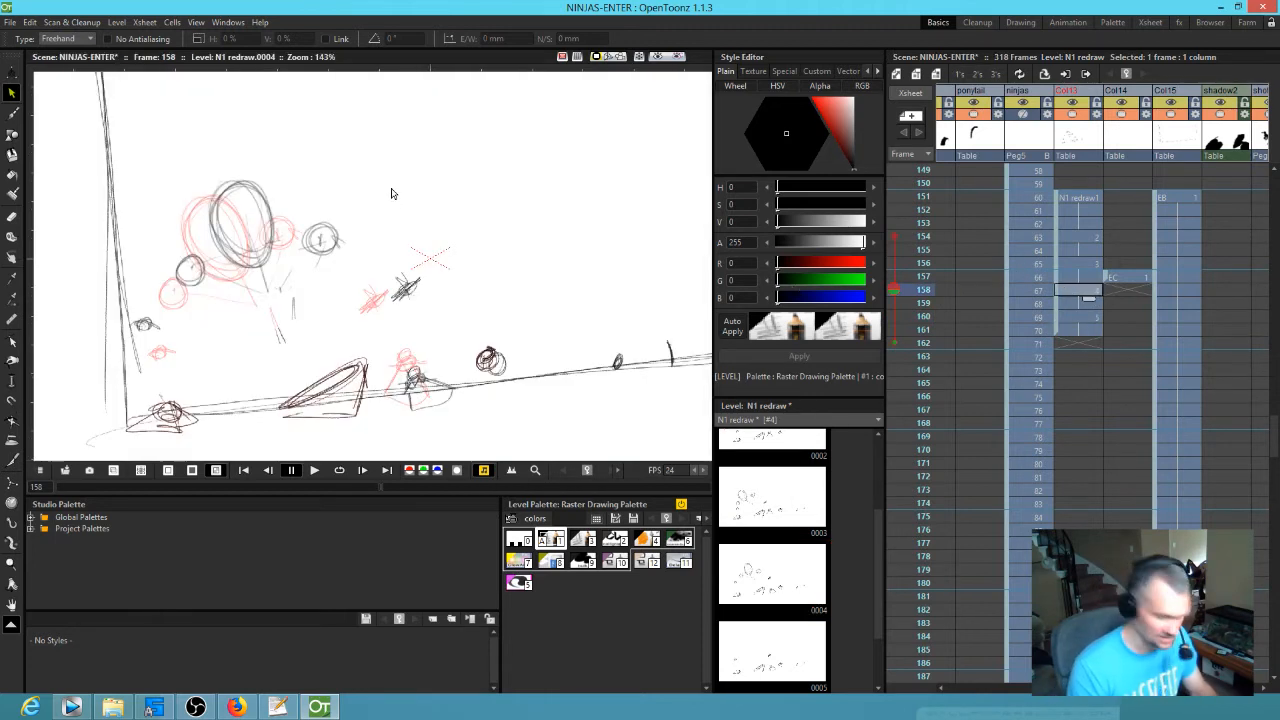
mouse_move(370, 147)
mouse_down()
mouse_move(272, 132)
mouse_move(192, 322)
mouse_move(326, 142)
mouse_move(299, 140)
mouse_up()
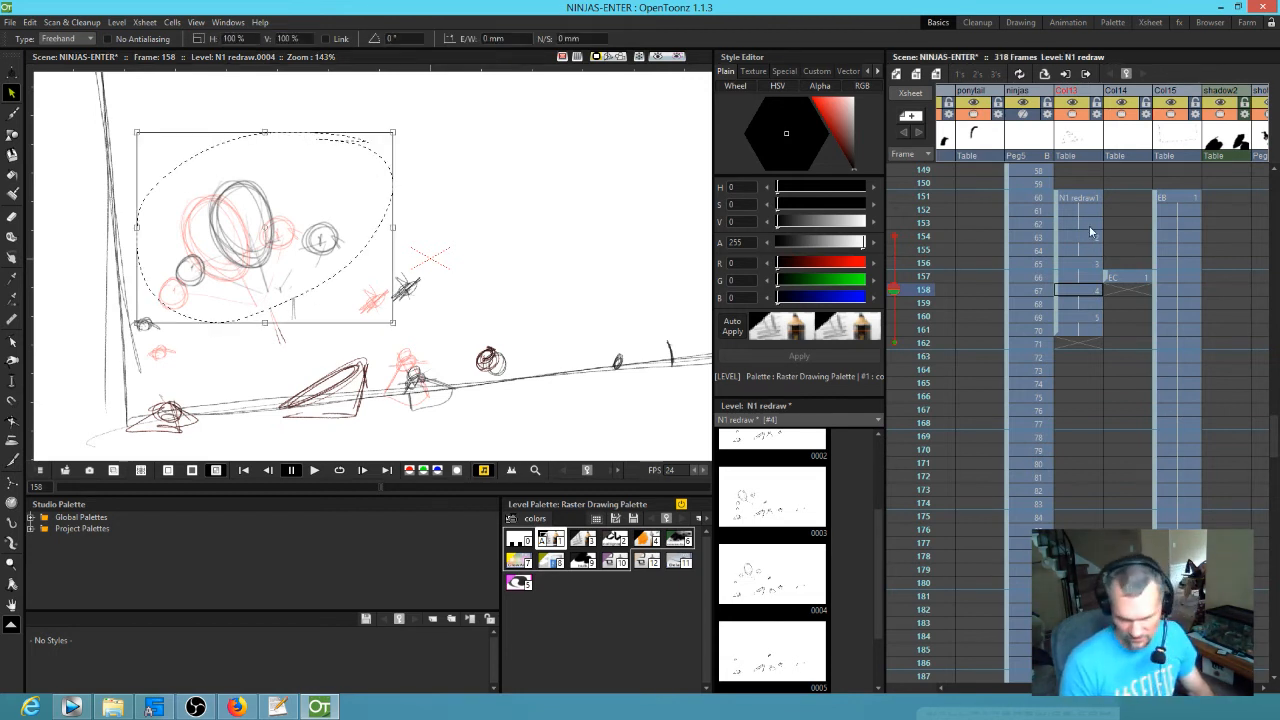
click(1075, 311)
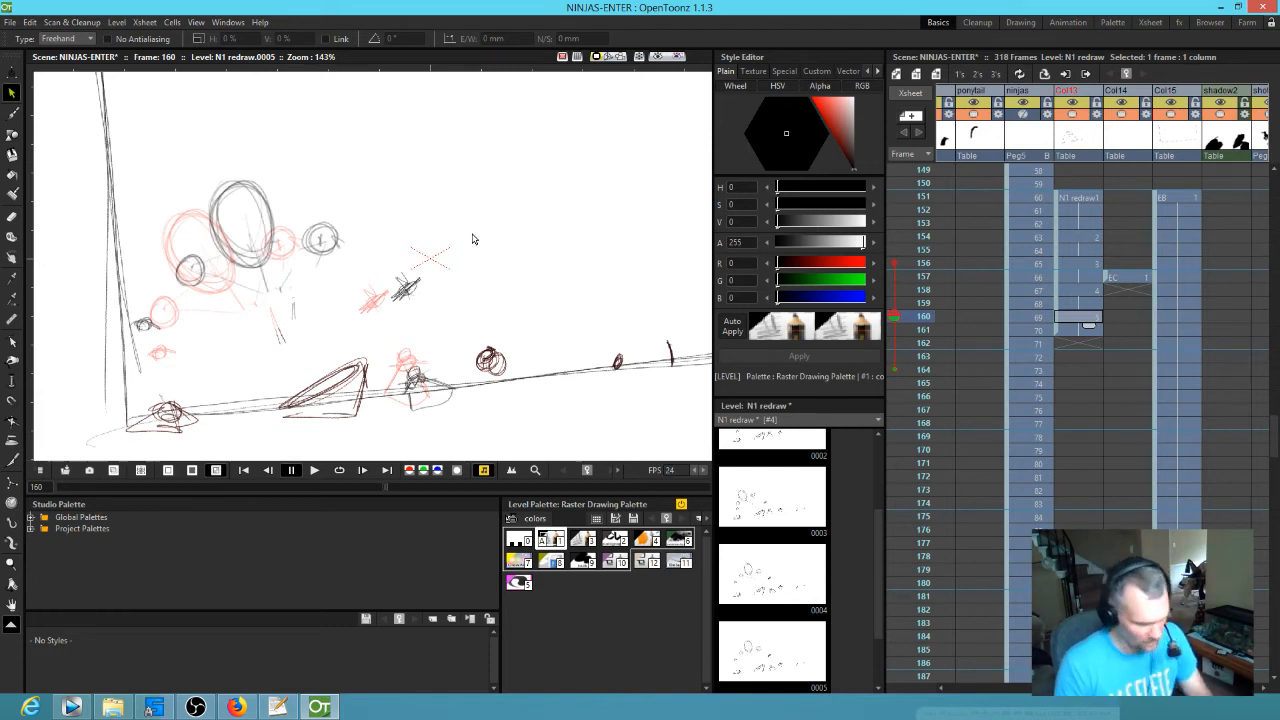
- Select the head and shoulder sketches in drawing 0005 on frame 160 and rotate them -9.55°
mouse_move(285, 142)
mouse_down()
mouse_move(165, 212)
mouse_move(292, 306)
mouse_move(259, 152)
mouse_up()
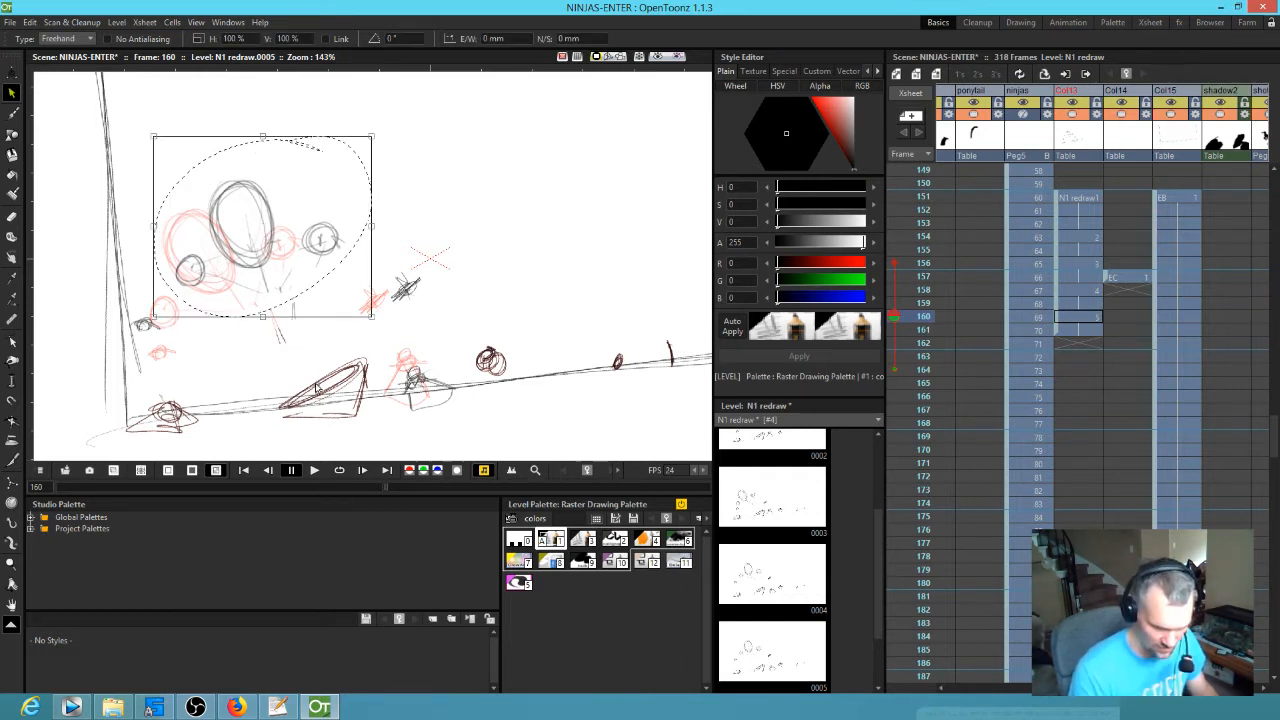
mouse_move(376, 131)
mouse_down()
mouse_move(392, 120)
mouse_move(418, 139)
mouse_up()
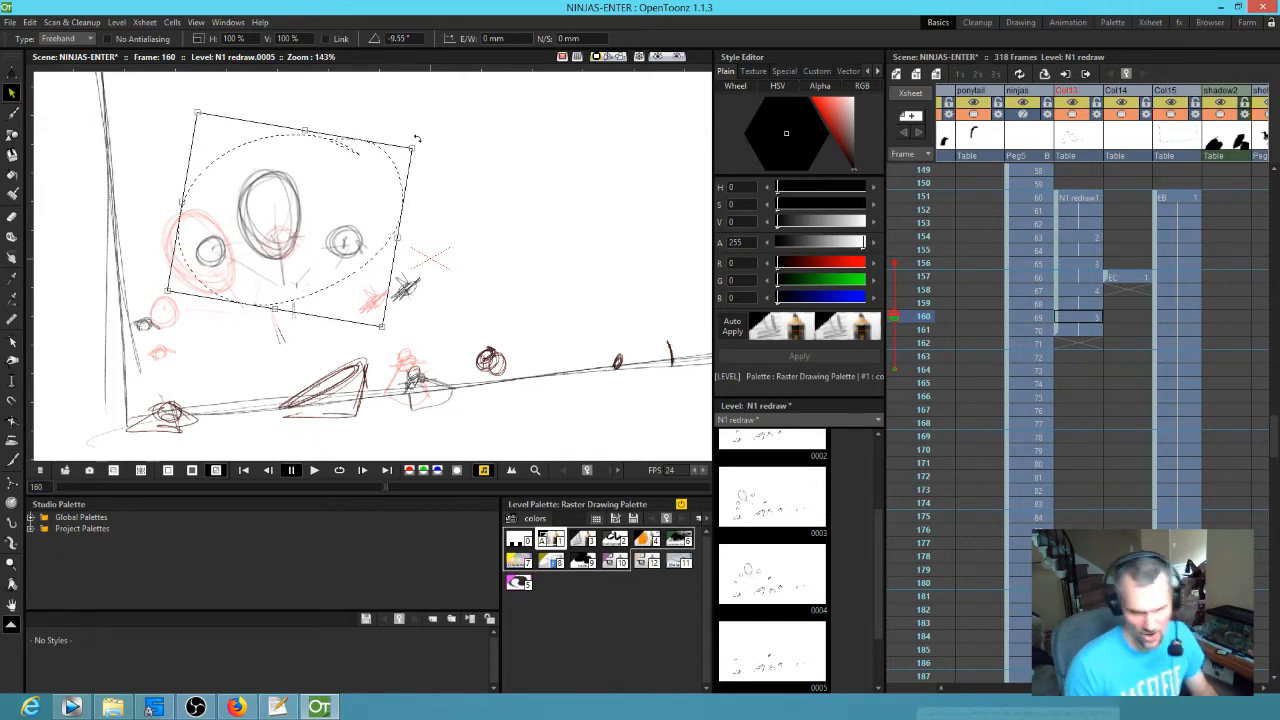
key(comma)
key(period)
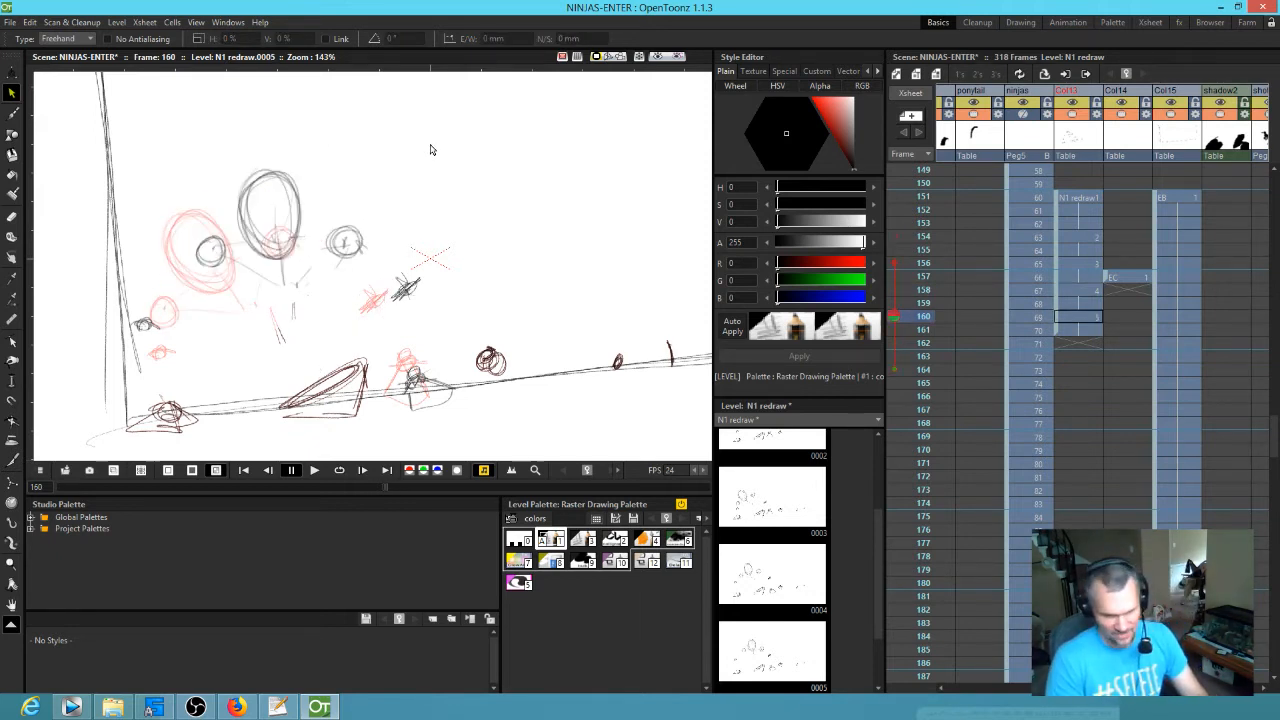
- Flip back and forth through drawings 0003, 0004 and 0005 to examine the head and shoulder motion
key(comma)
key(period)
key(comma)
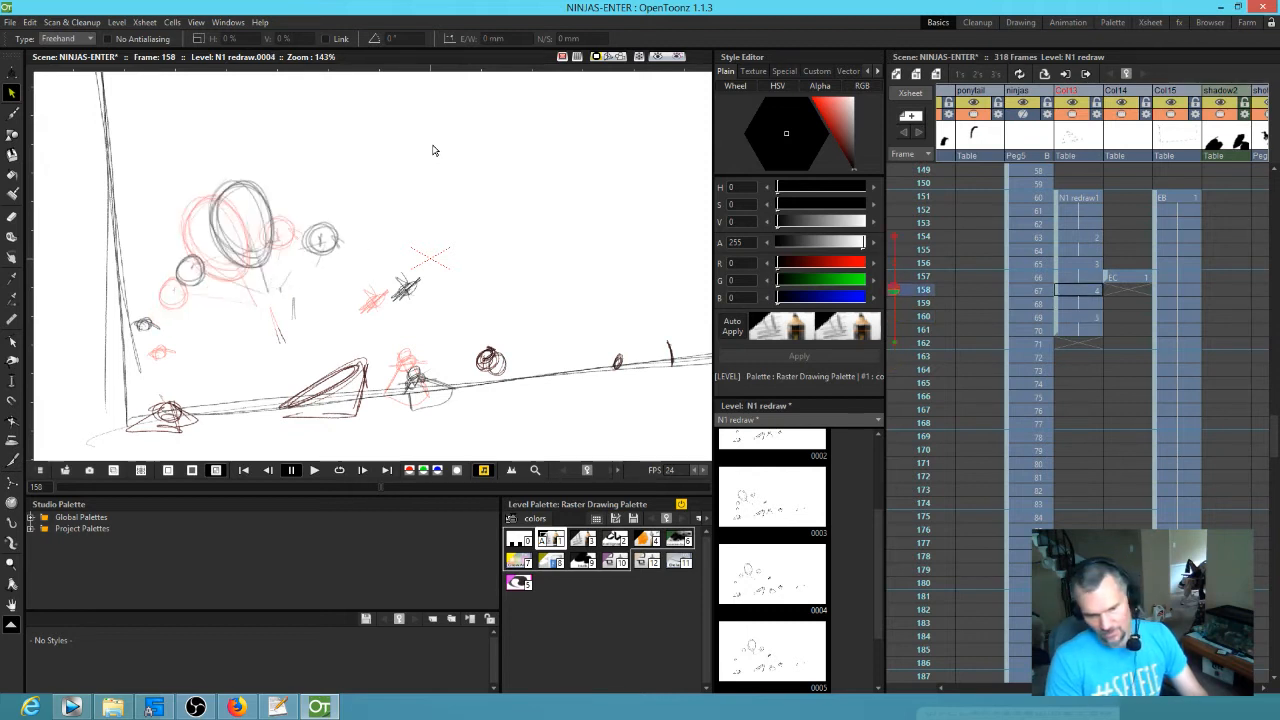
key(comma)
key(period)
key(period)
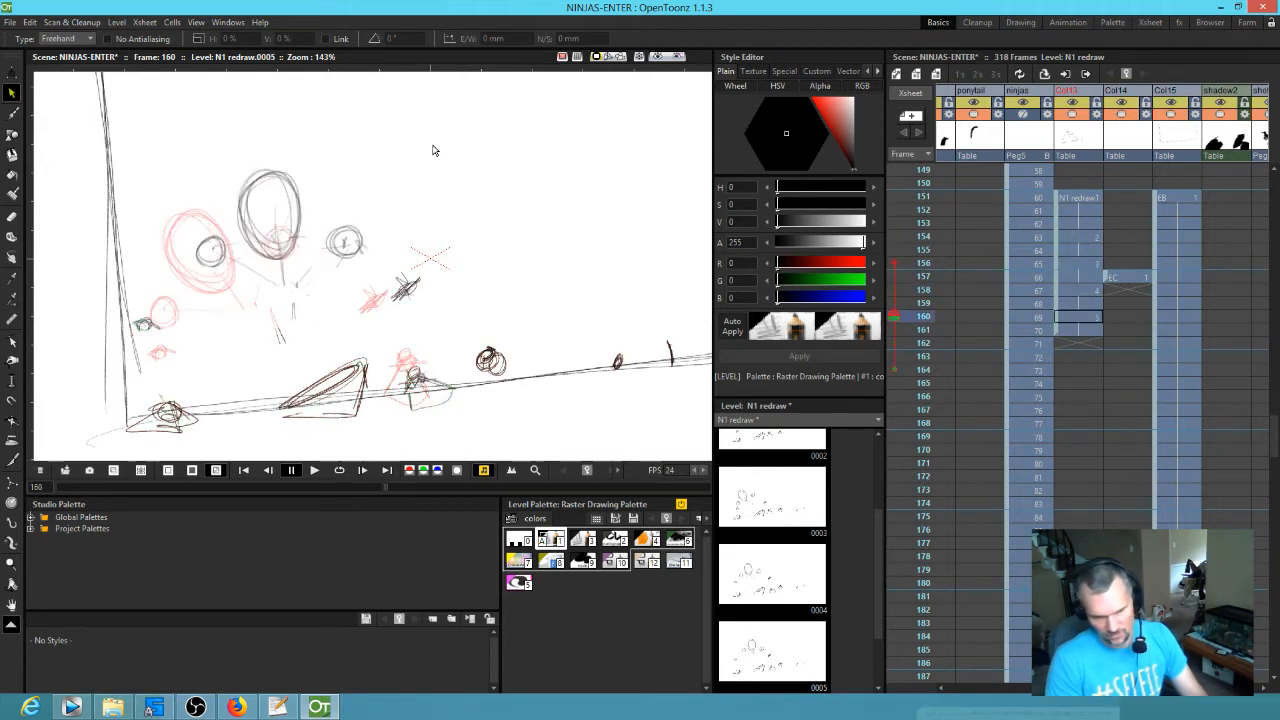
key(comma)
key(comma)
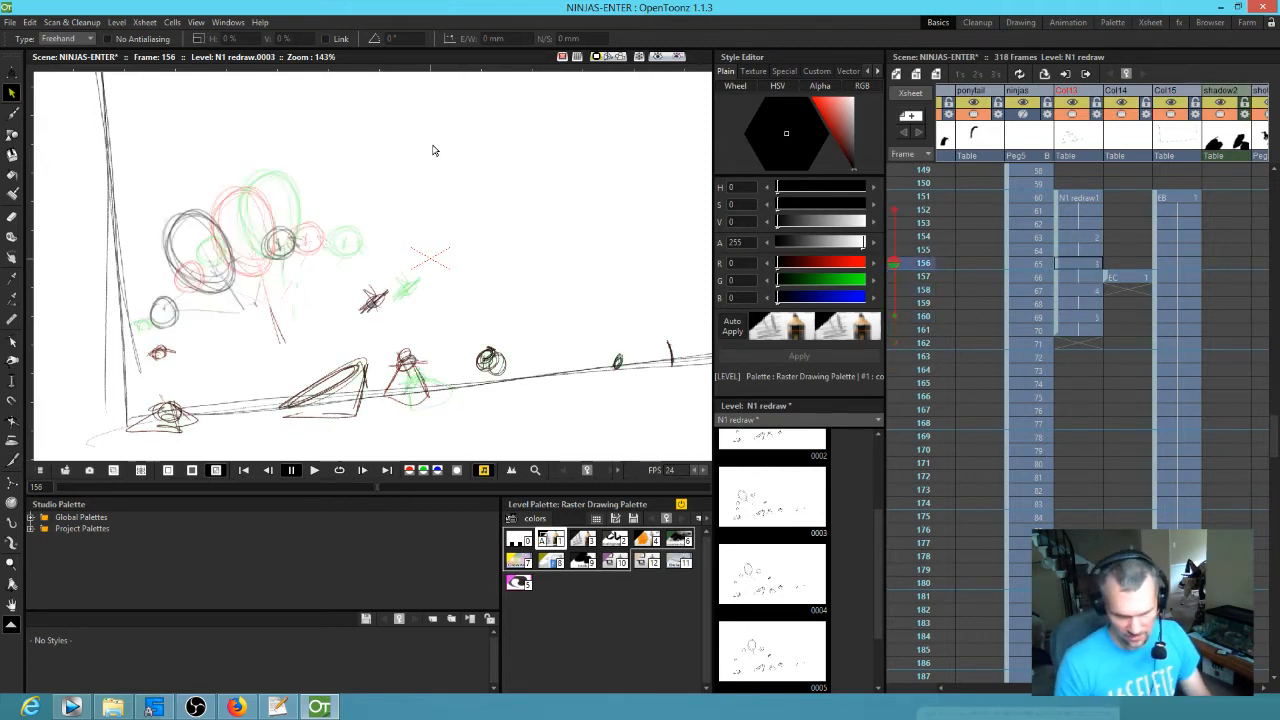
key(period)
key(period)
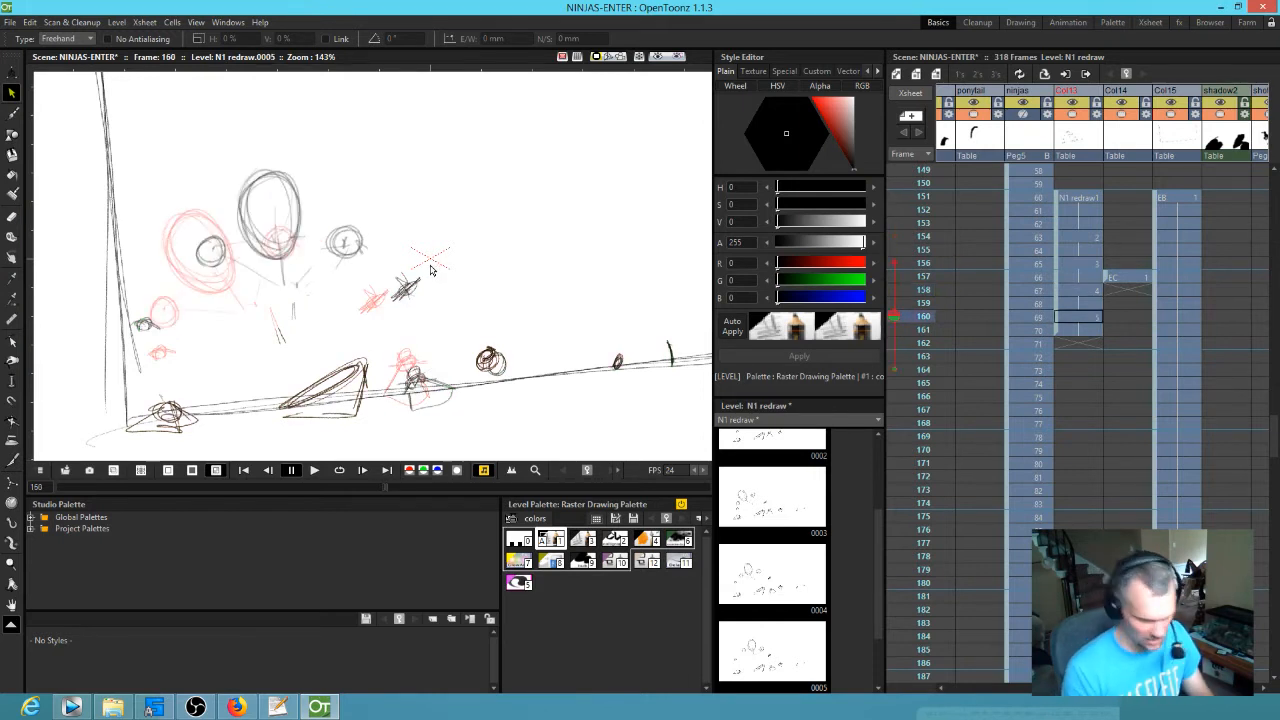
- Flip back and forth through drawings 0002 to 0005 to examine how the scribble right of the torso travels between poses
drag(416, 265, 418, 262)
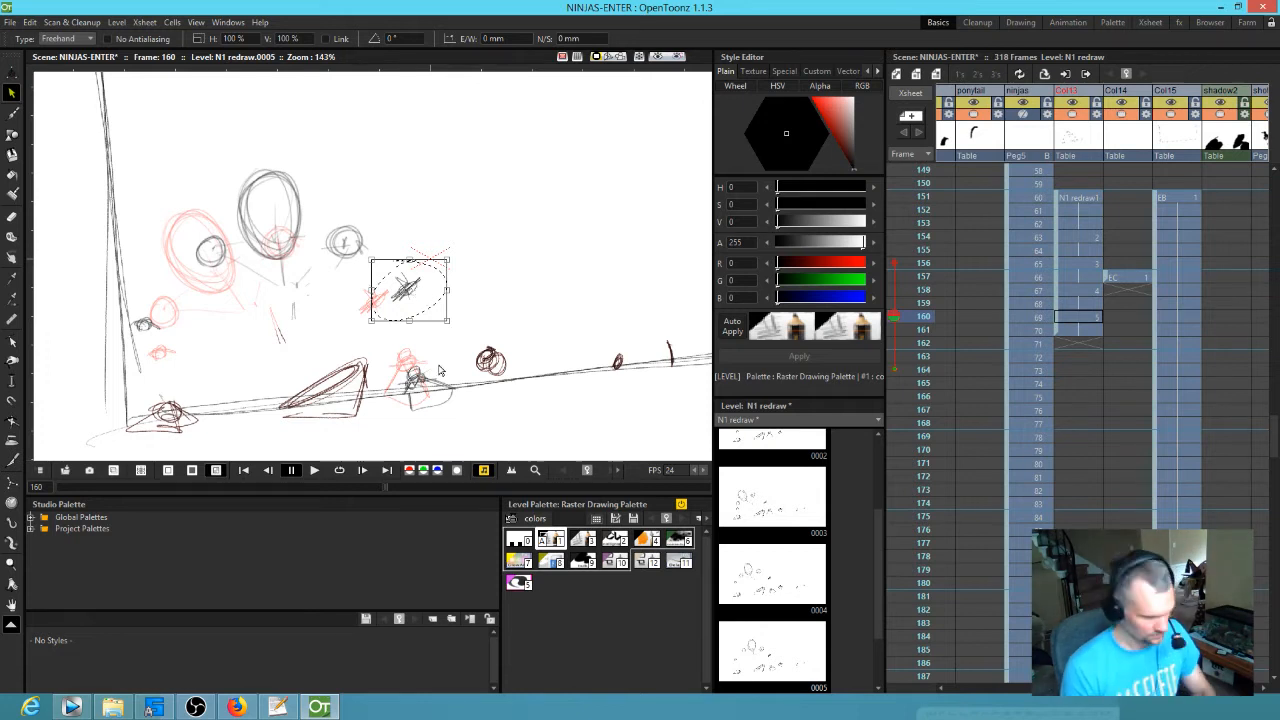
key(comma)
key(comma)
key(comma)
key(comma)
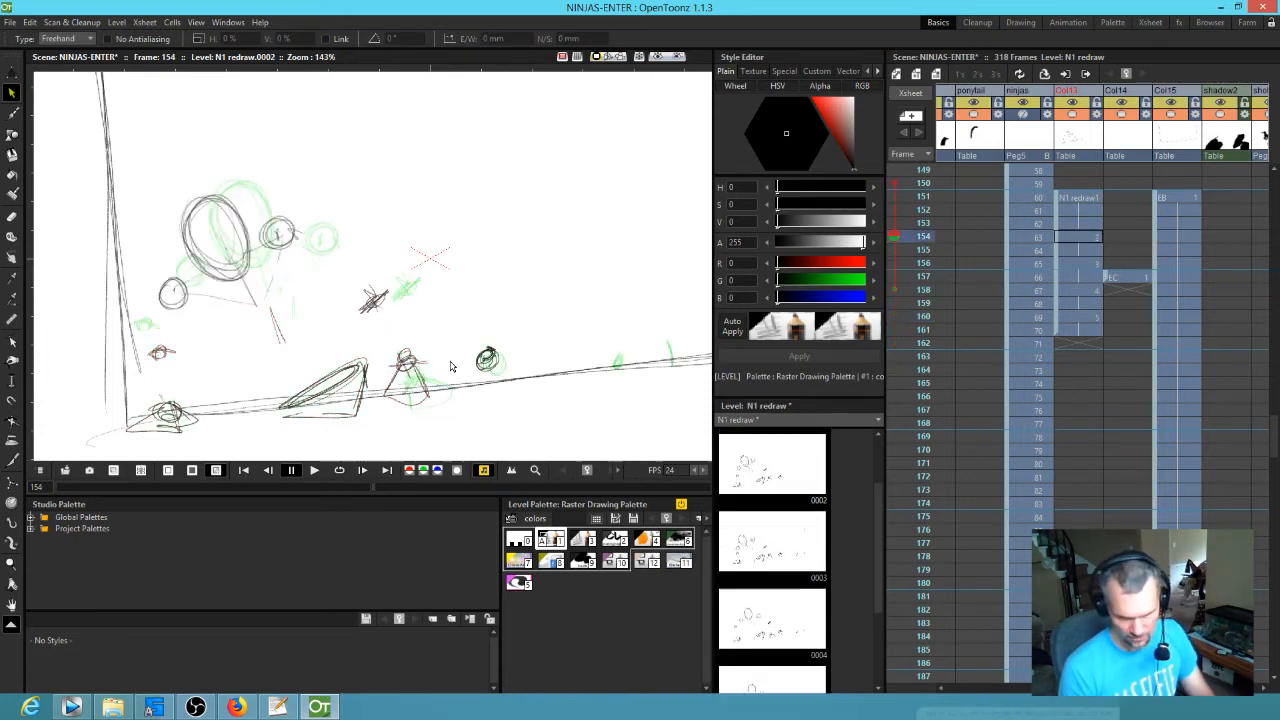
key(period)
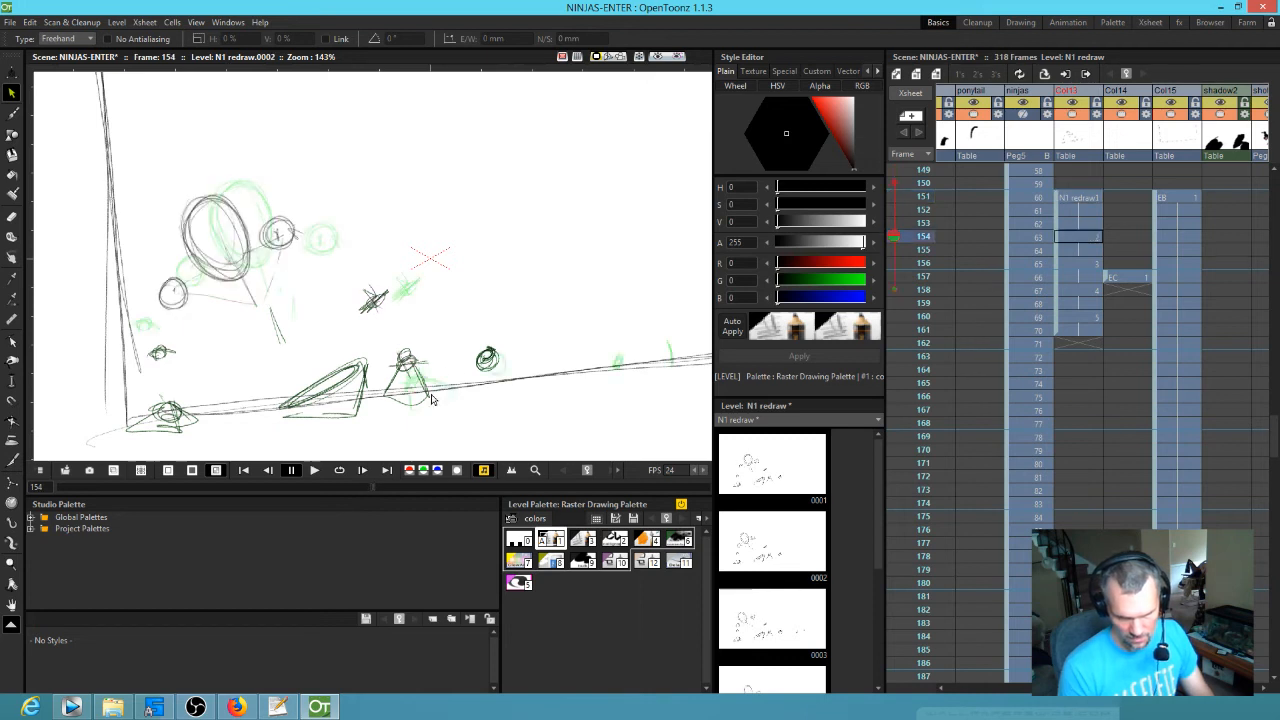
key(period)
key(comma)
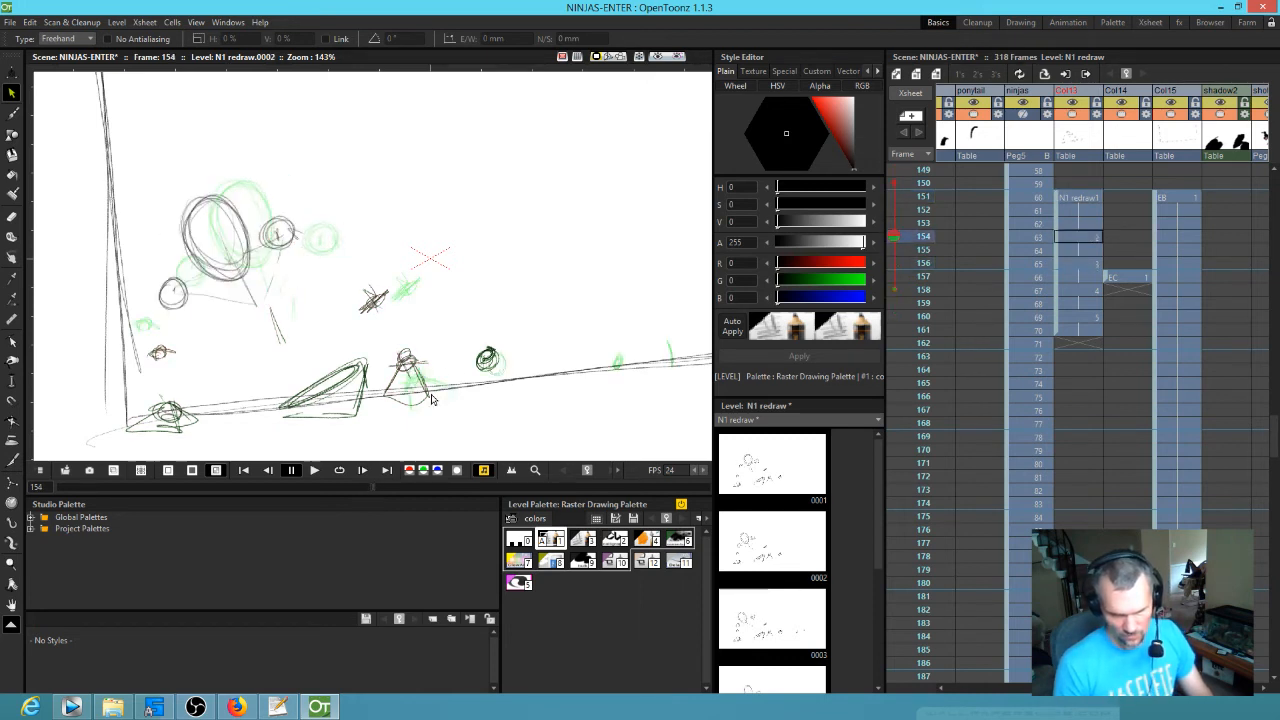
key(comma)
key(period)
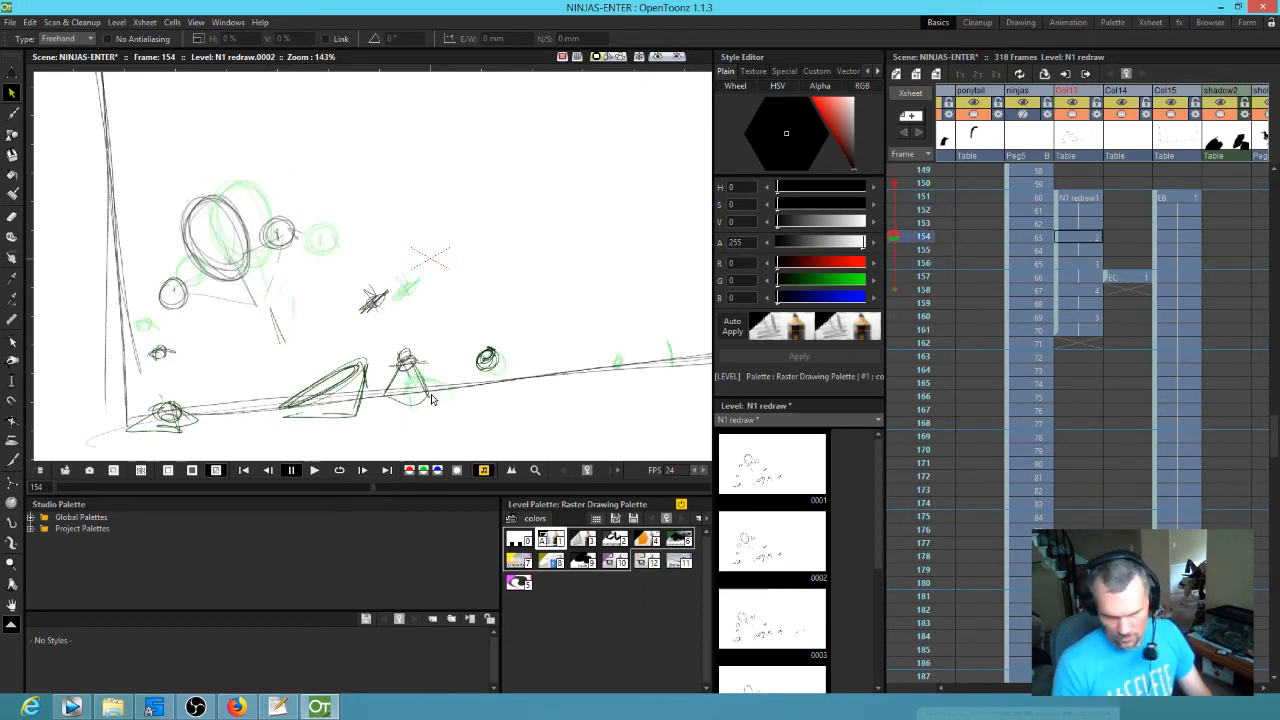
key(period)
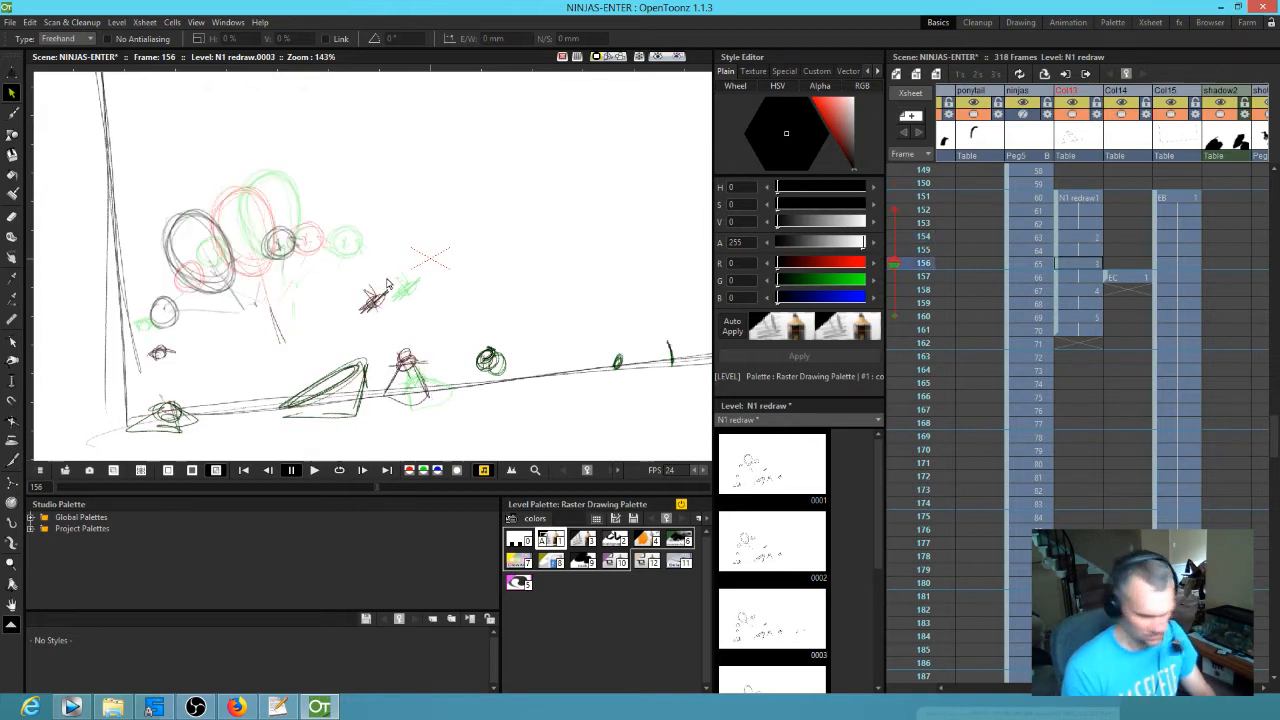
- Move the scribble right of the torso in drawing 0003 on frame 156 by -21.68 mm E/W and -2.24 mm N/S
mouse_move(386, 272)
mouse_down()
mouse_move(344, 320)
mouse_move(404, 280)
mouse_move(356, 300)
mouse_up()
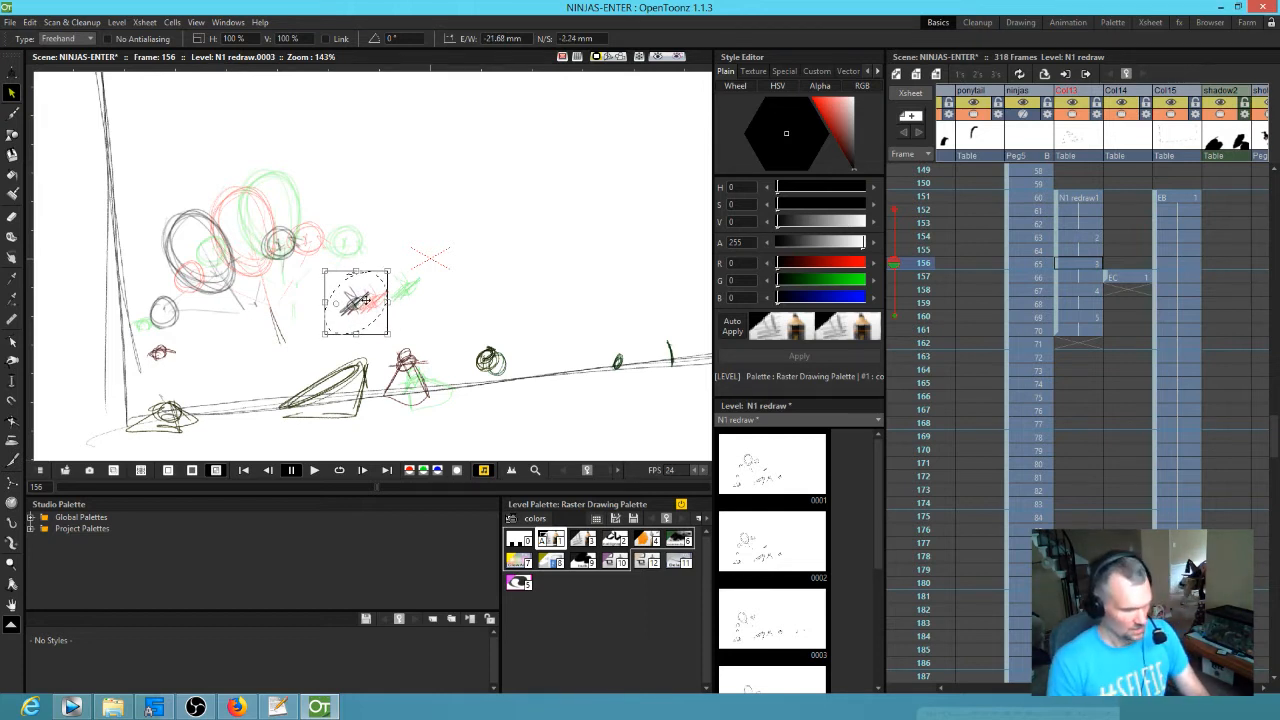
key(shift+comma)
key(shift+period)
key(shift+period)
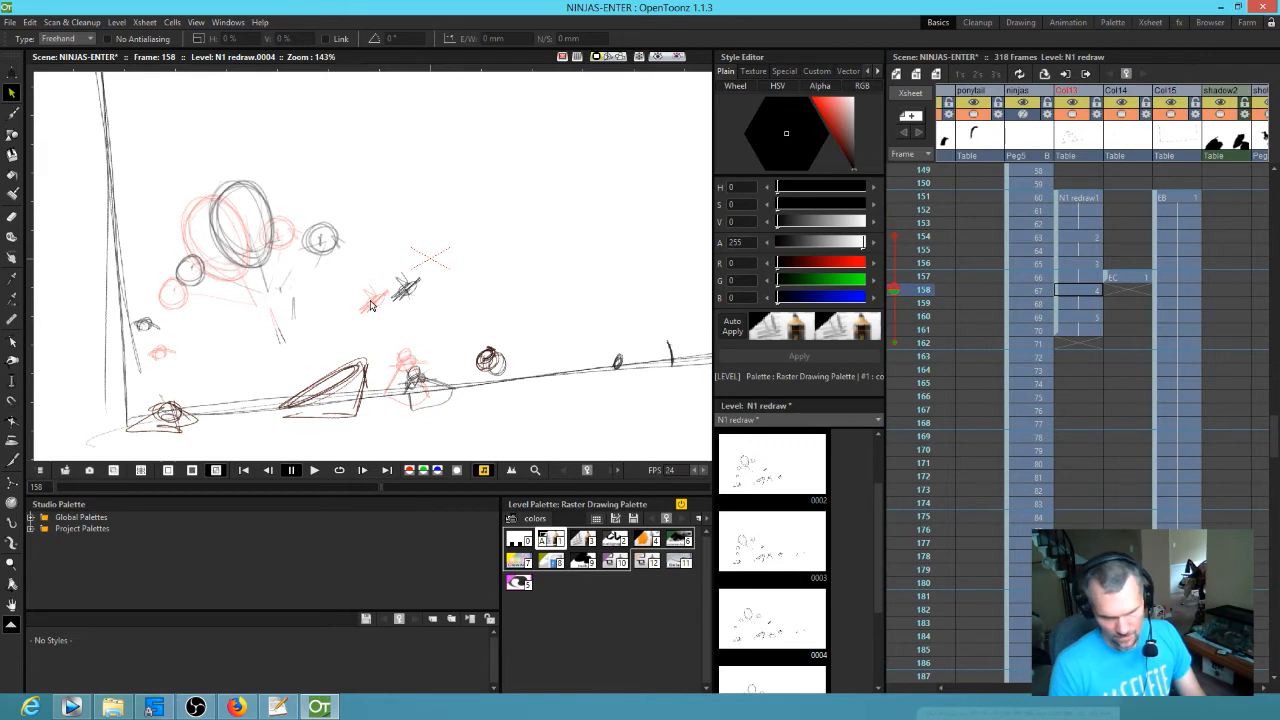
- Move the scribble right of the torso in drawing 0005 on frame 160 by 30.65 mm E/W and 3.74 mm N/S
key(shift+period)
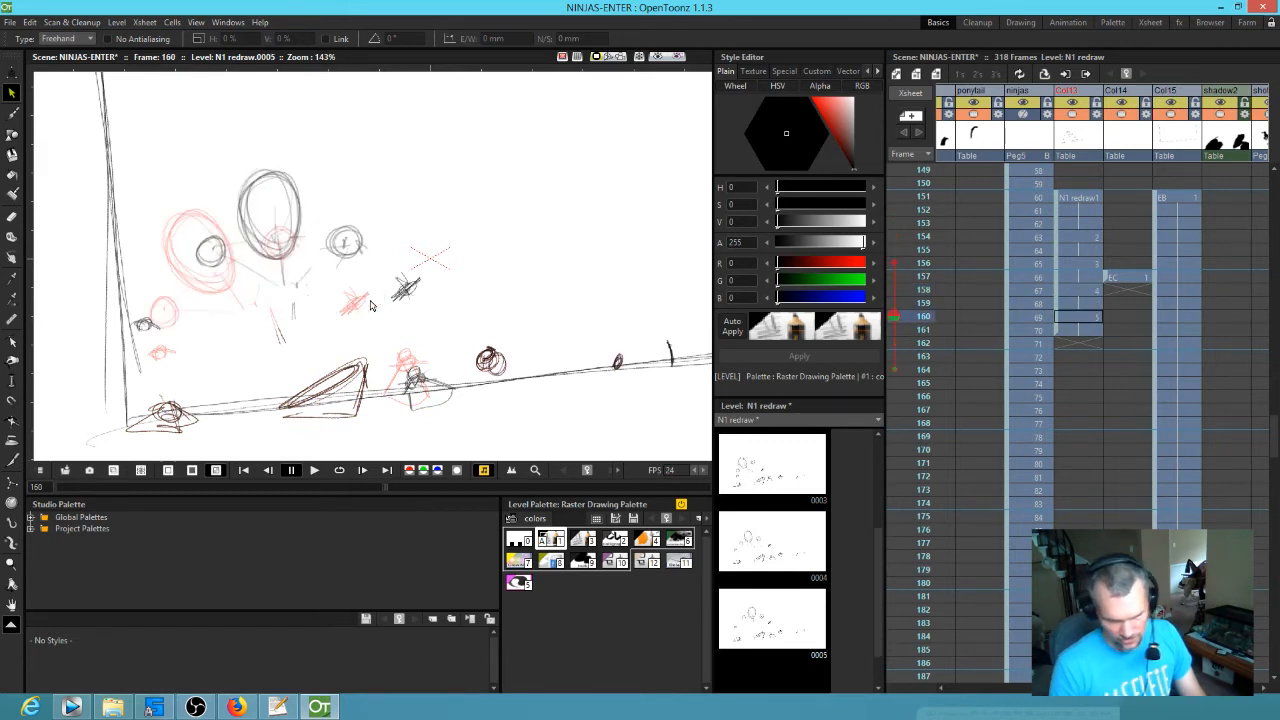
mouse_move(398, 258)
mouse_down()
mouse_move(414, 289)
mouse_move(435, 286)
mouse_up()
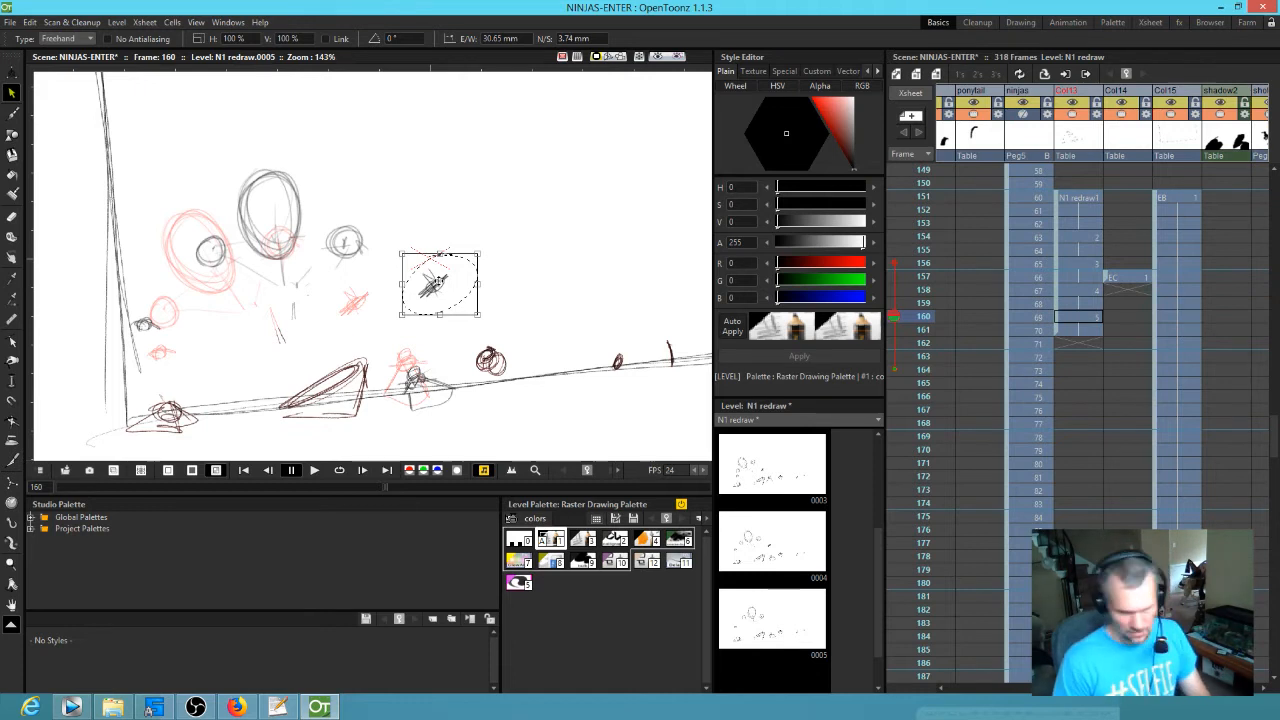
key(.)
key(.)
key(.)
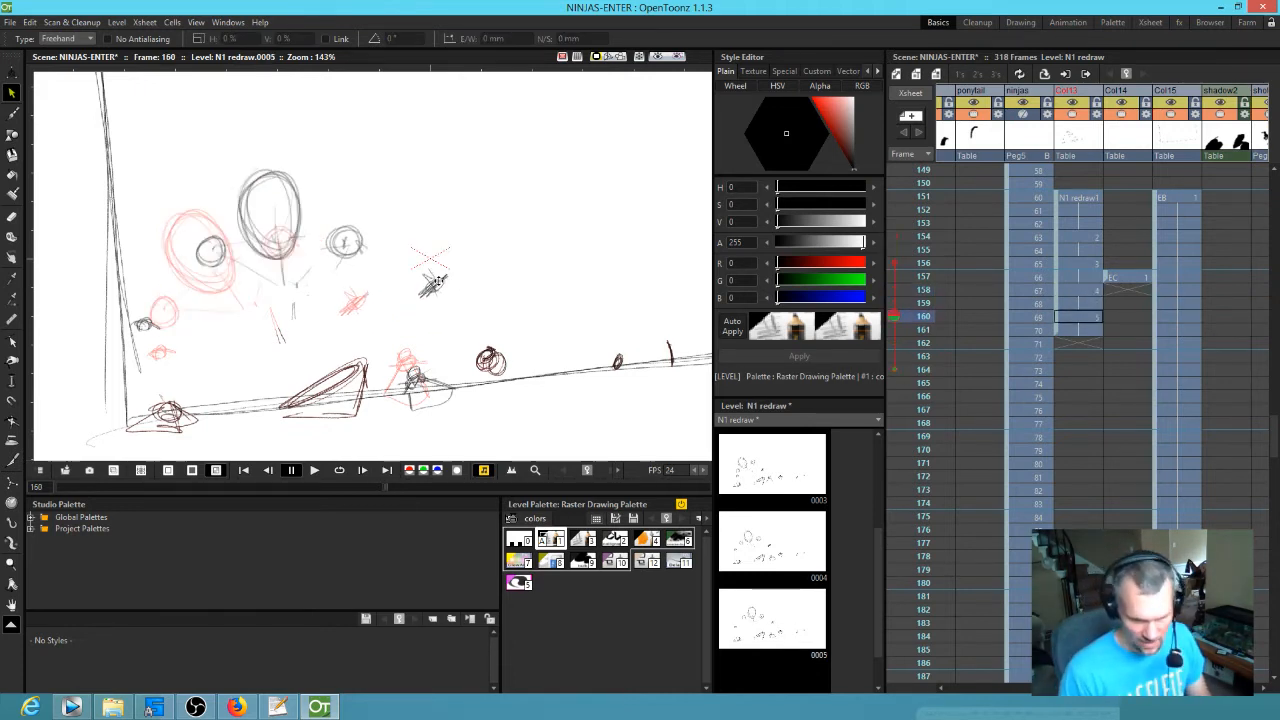
- In drawing 0005, shift the small scribble left of the torso inward and move the leftmost foot sketch 24.67 mm E/W and 2.24 mm N/S
mouse_move(122, 294)
mouse_down()
mouse_move(184, 350)
mouse_move(165, 316)
mouse_up()
key(.)
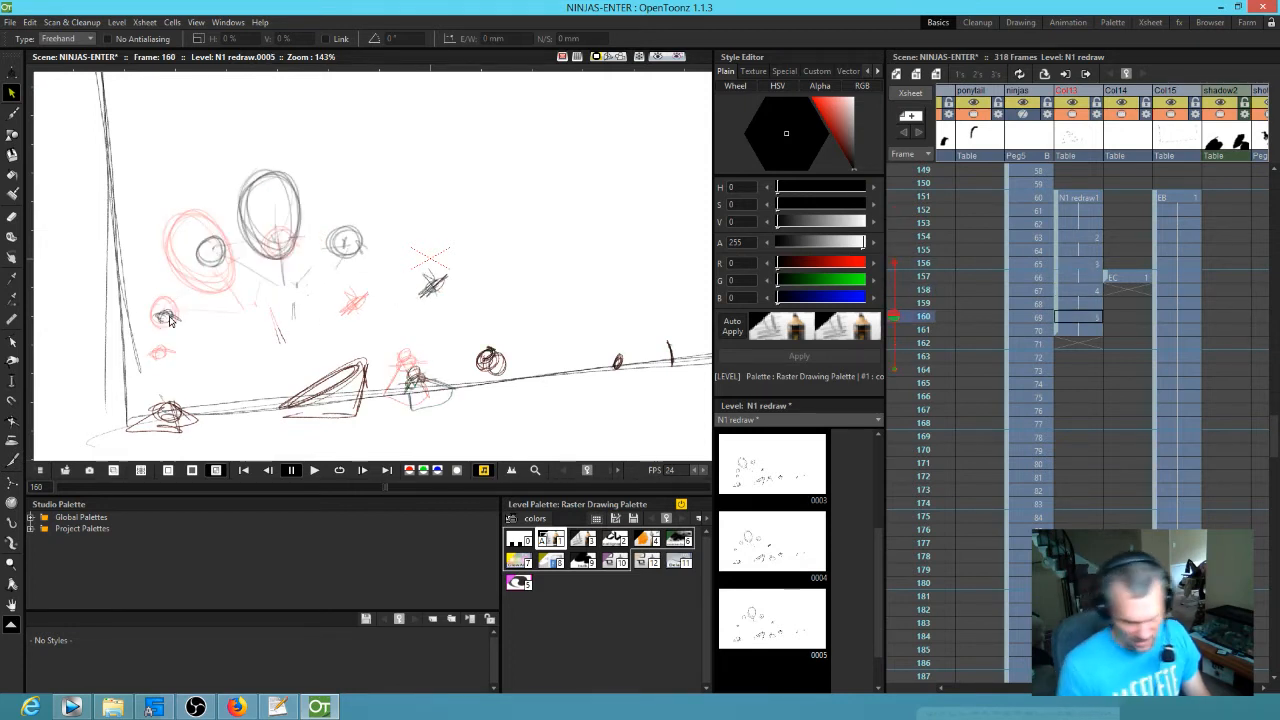
drag(186, 392, 202, 415)
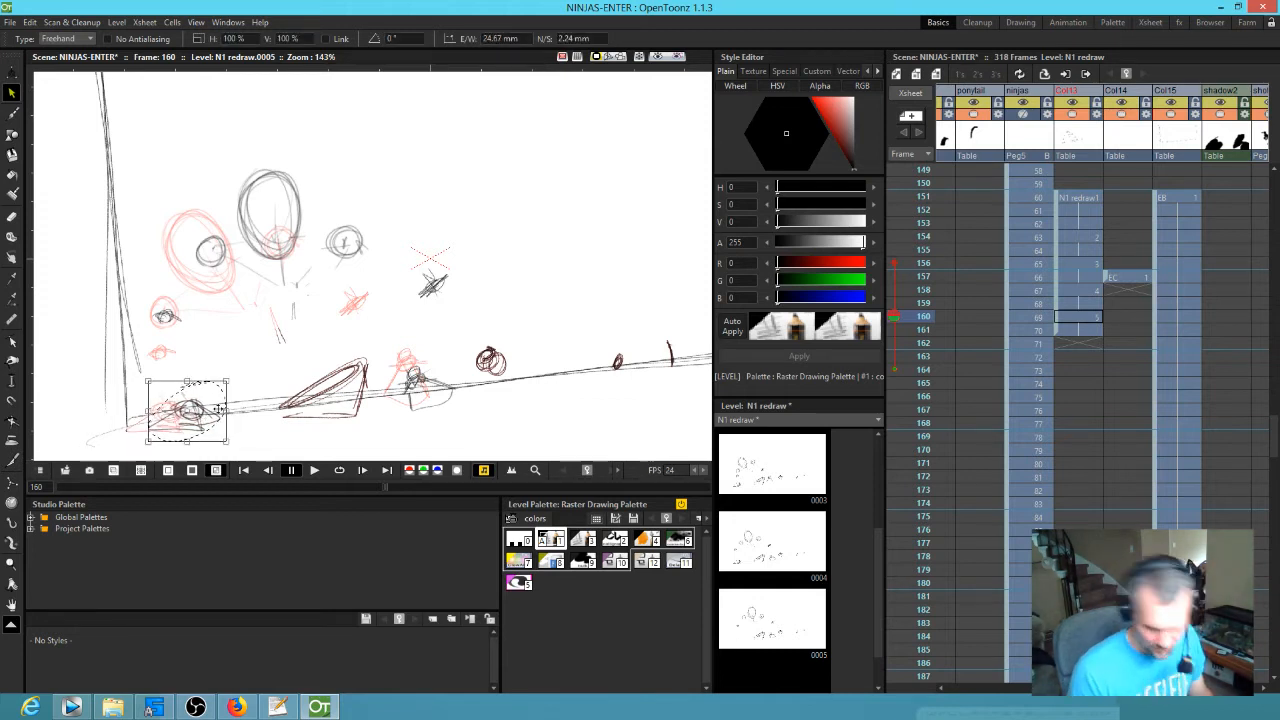
- Flip repeatedly through drawings 0002 to 0005 to examine the motion of the feet and side scribbles, ending on frame 160
key(comma)
key(comma)
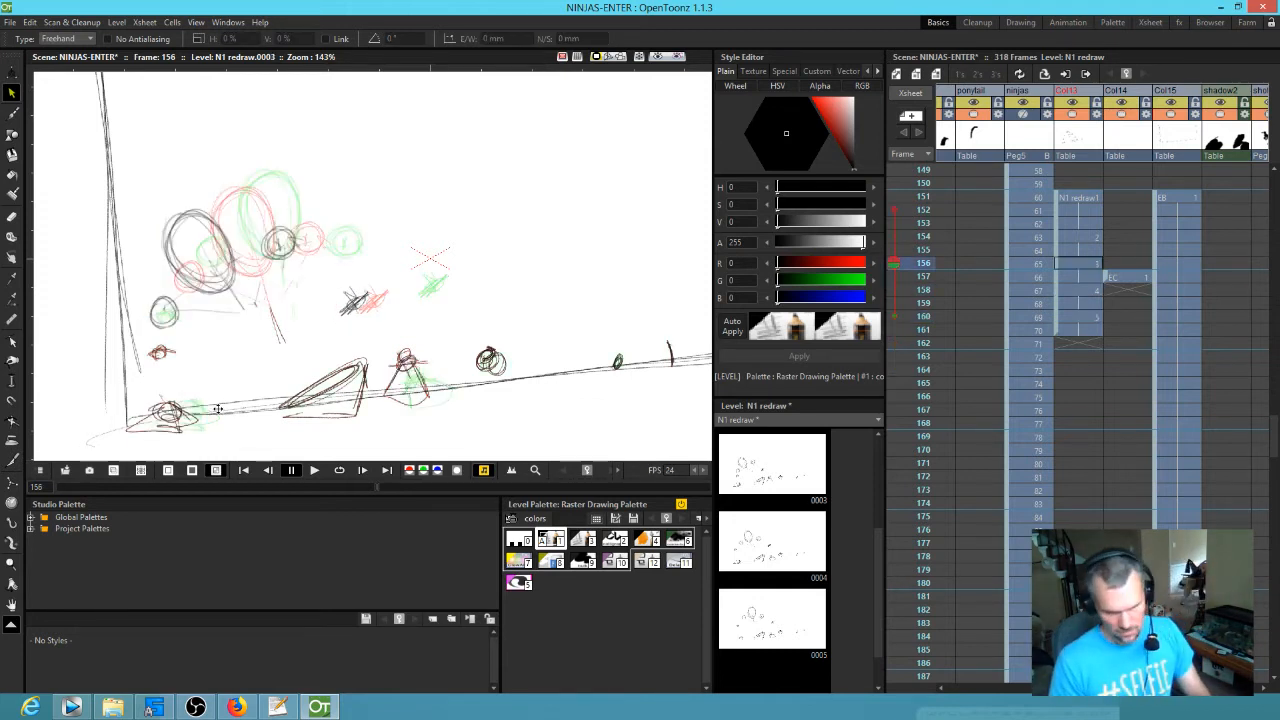
key(period)
key(period)
key(comma)
key(comma)
key(comma)
key(period)
key(period)
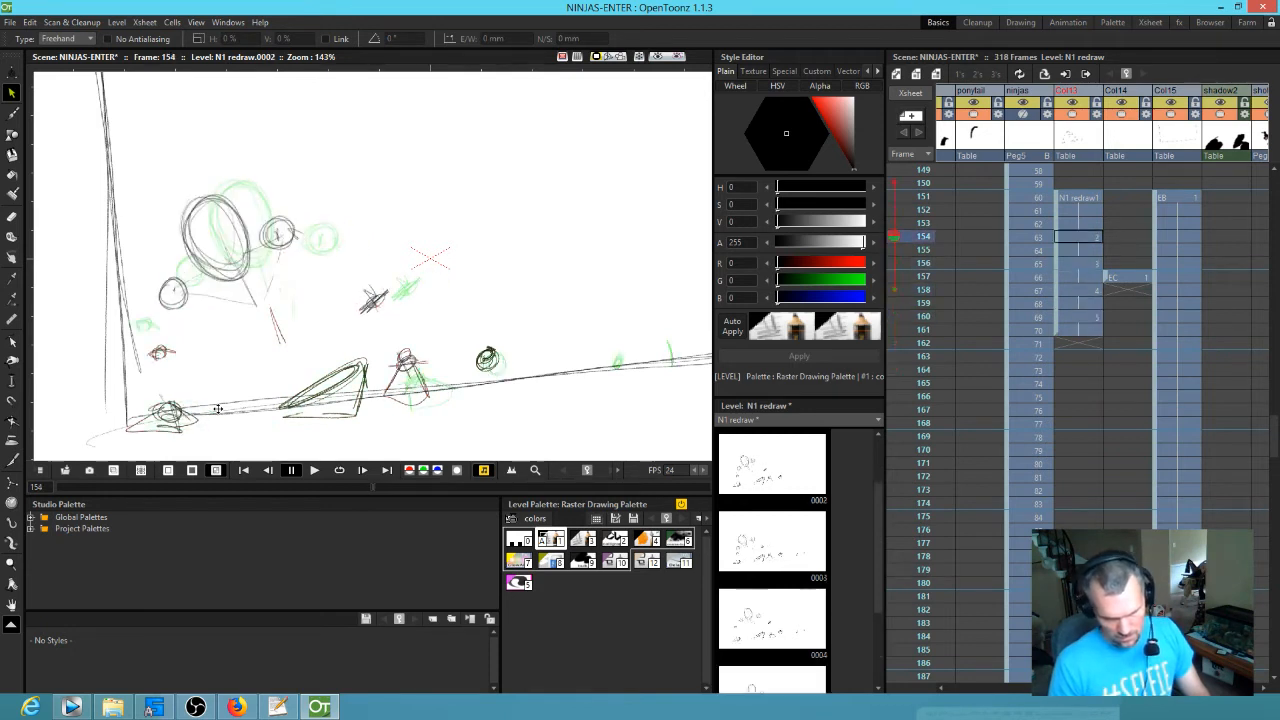
key(period)
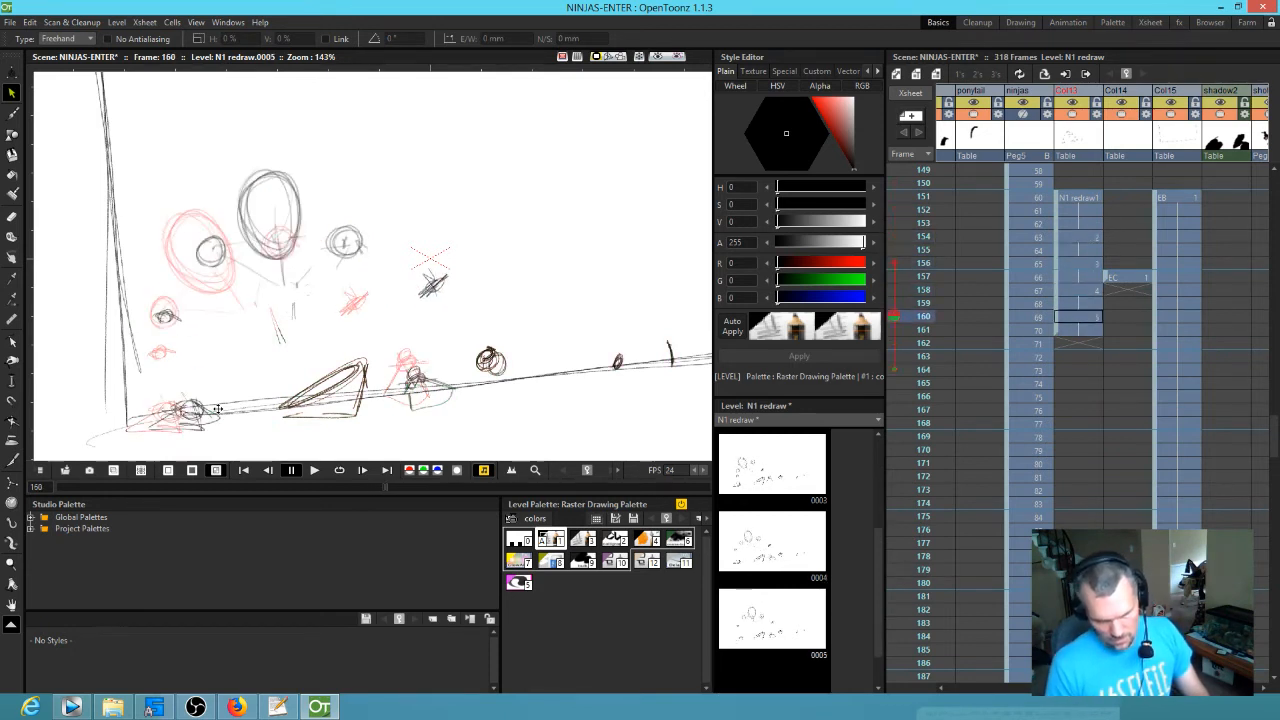
key(comma)
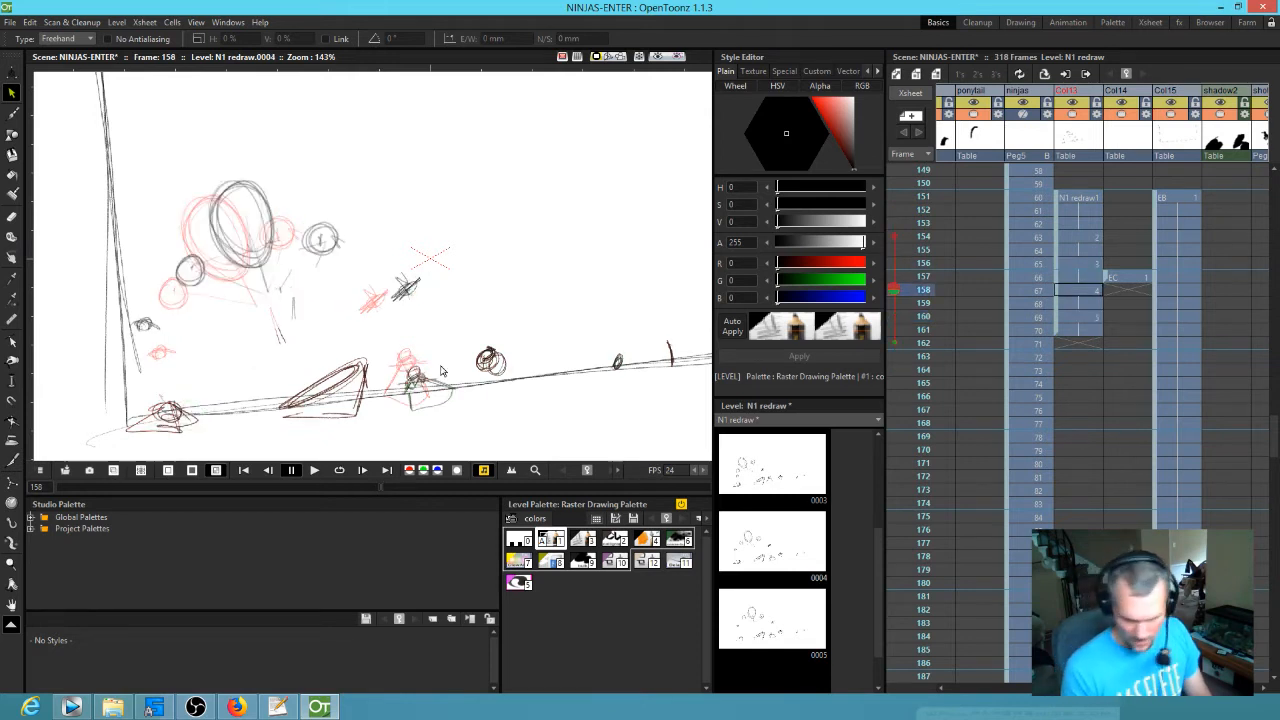
key(period)
key(comma)
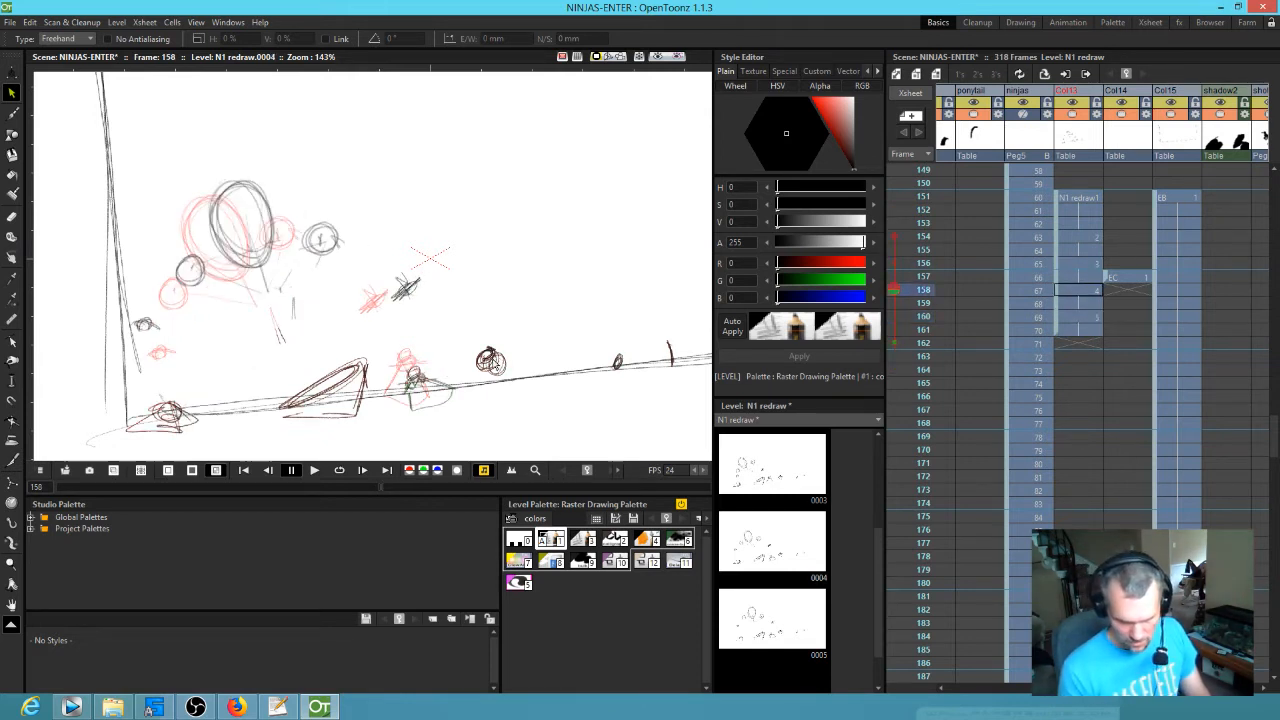
key(period)
key(comma)
key(period)
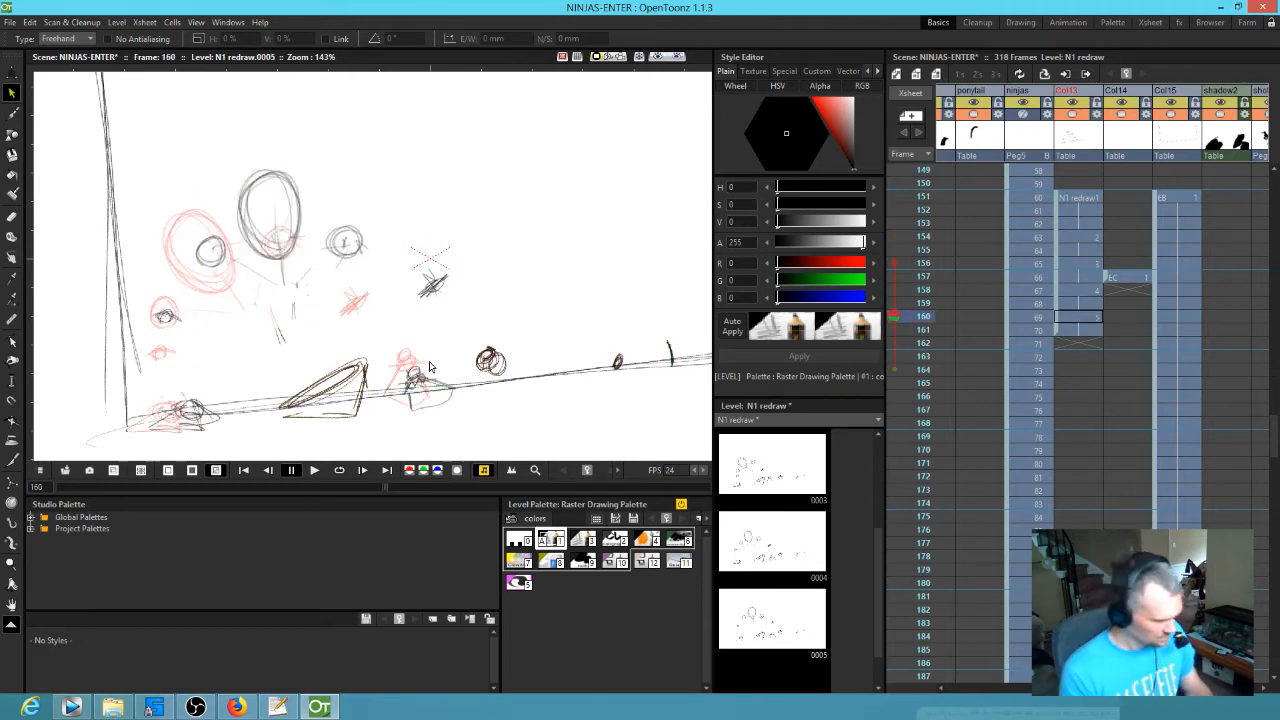
- Move the foot sketch right of the wedge shape in drawing 0005 by -8.22 mm E/W and -4.49 mm N/S, and distort its corners to flatten it
mouse_move(430, 362)
mouse_down()
mouse_move(385, 397)
mouse_move(450, 375)
mouse_move(419, 390)
mouse_up()
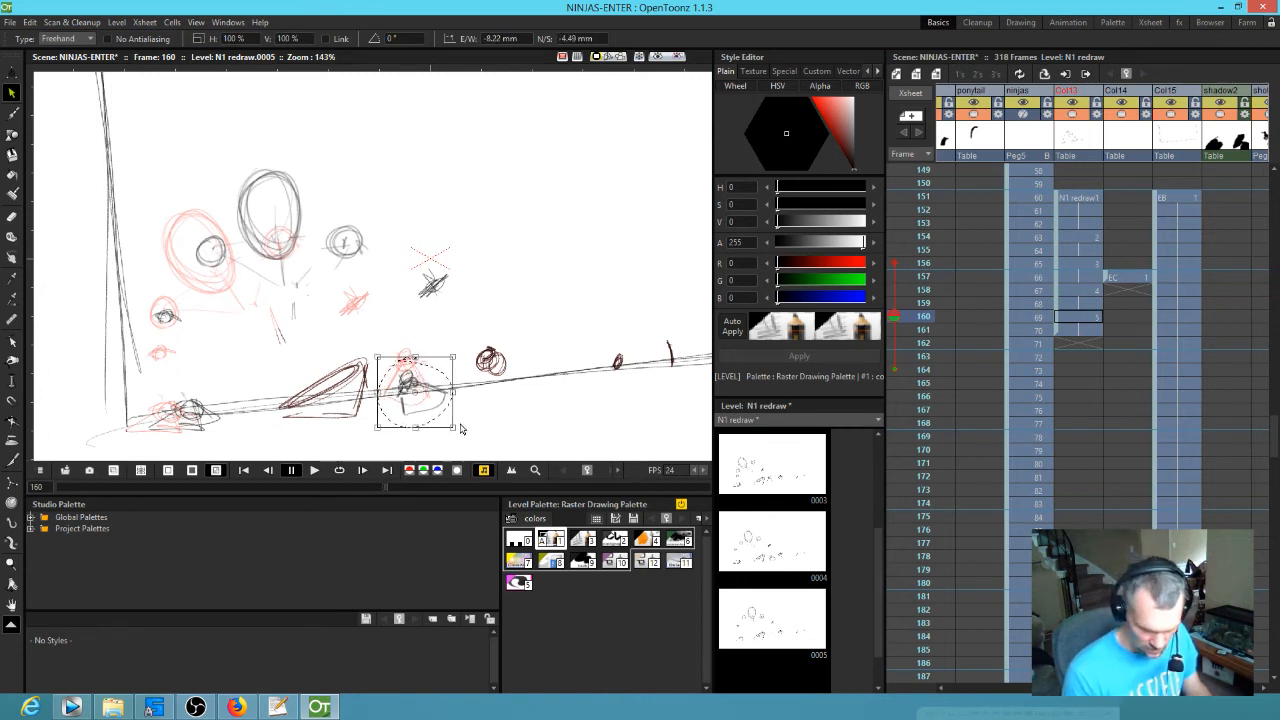
drag(455, 430, 467, 419)
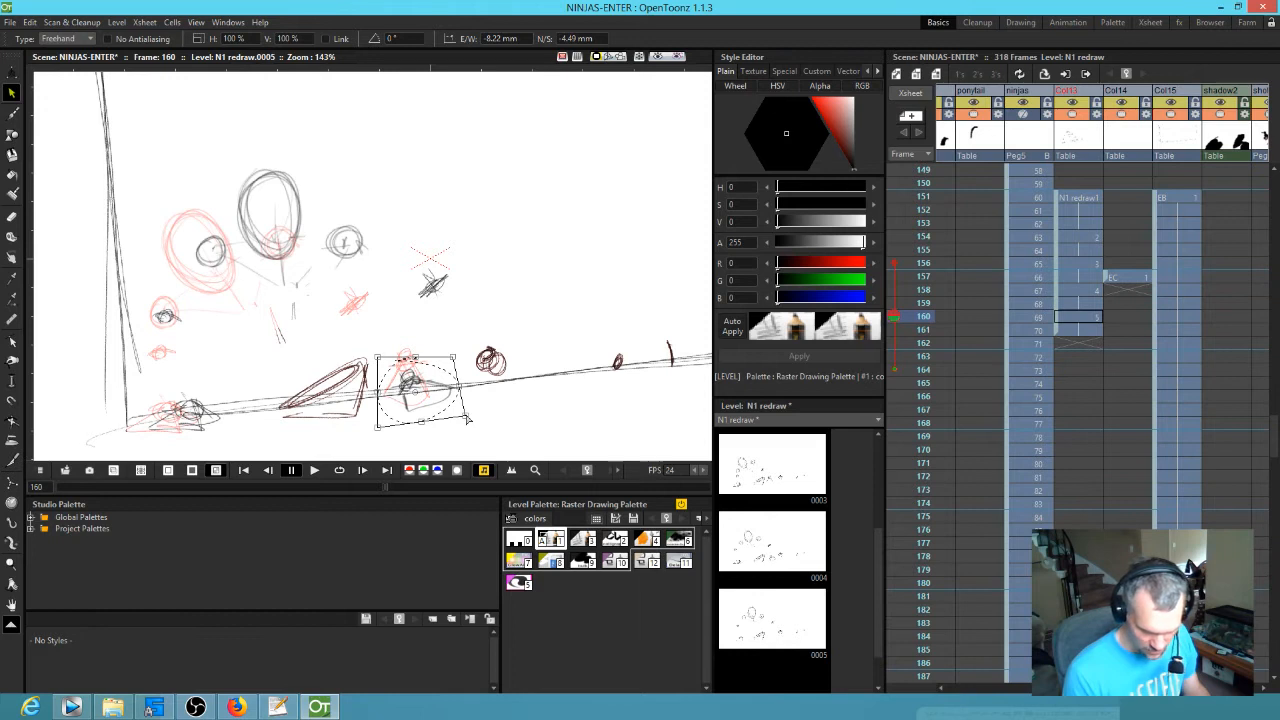
drag(379, 430, 380, 417)
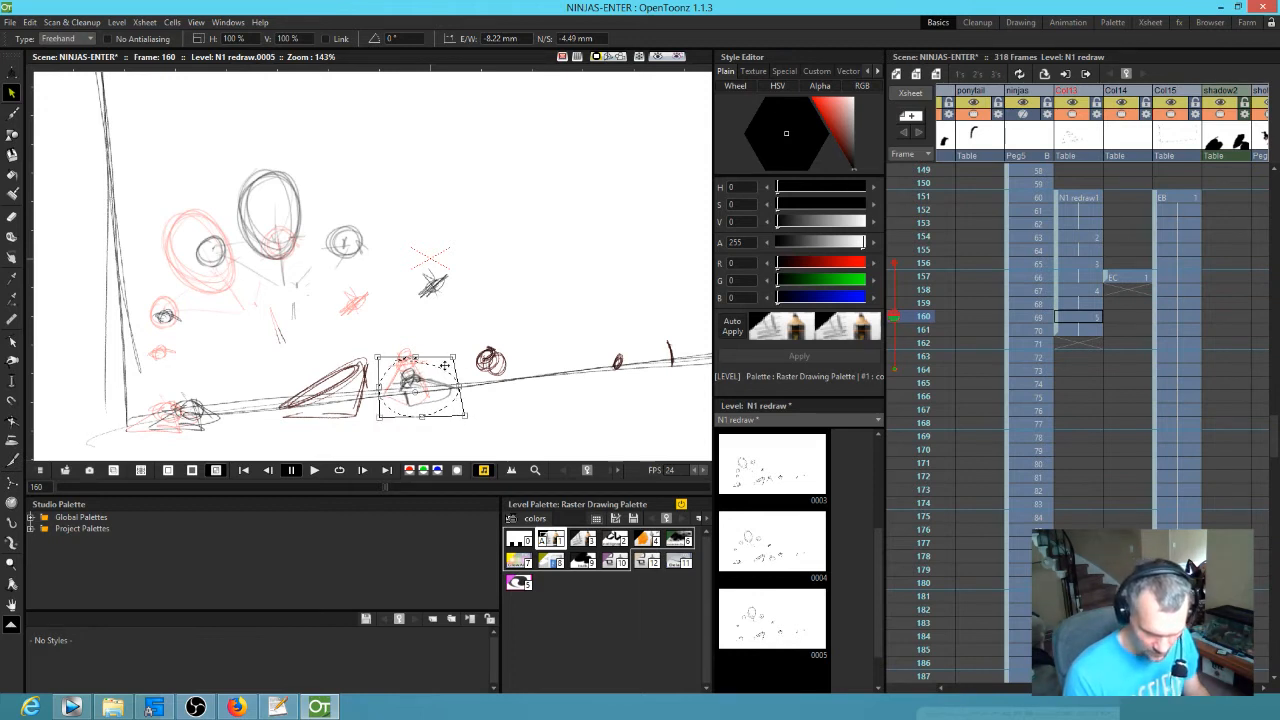
drag(379, 362, 386, 349)
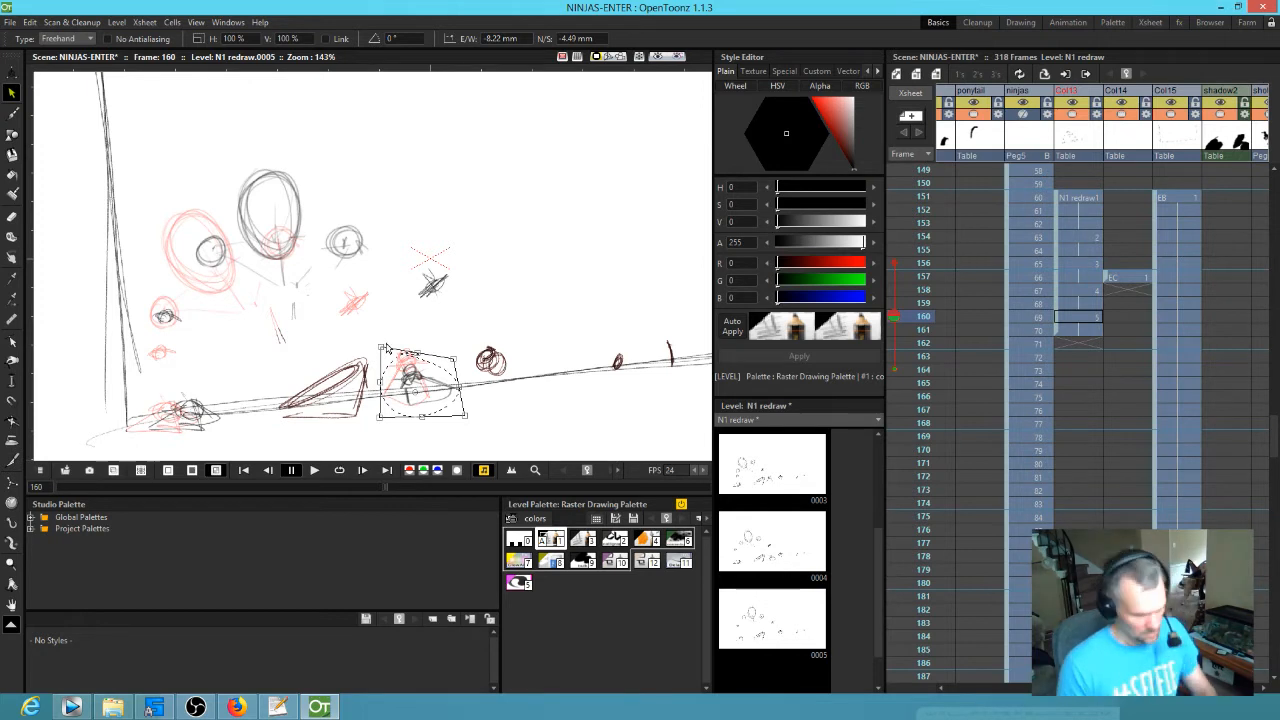
key(.)
key(.)
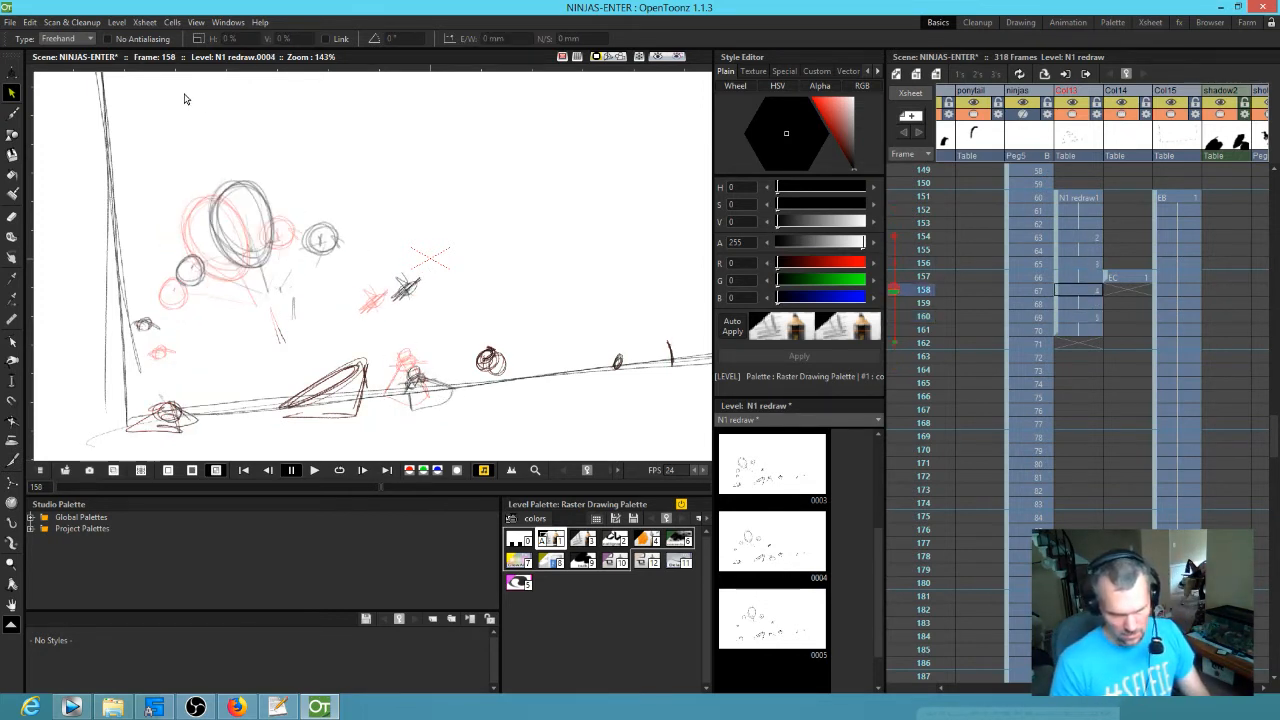
- Save the scene together with the N1 redraw level
click(12, 22)
click(17, 72)
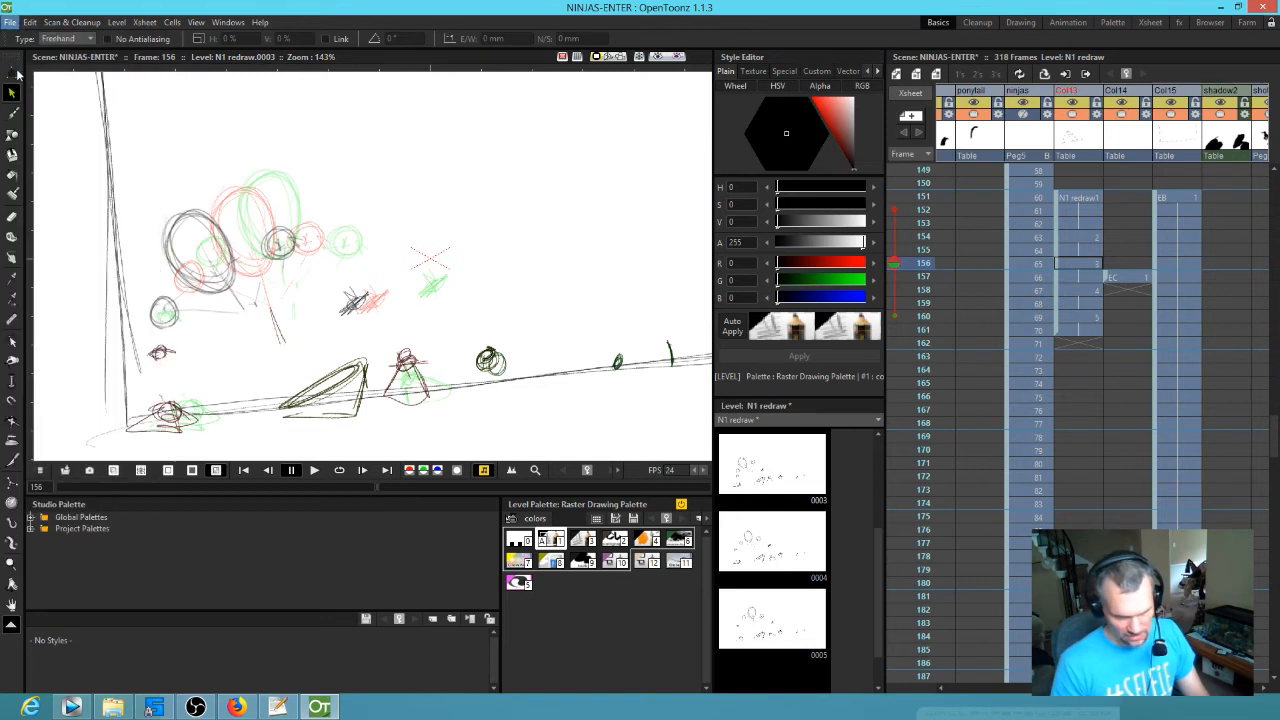
key(.)
key(.)
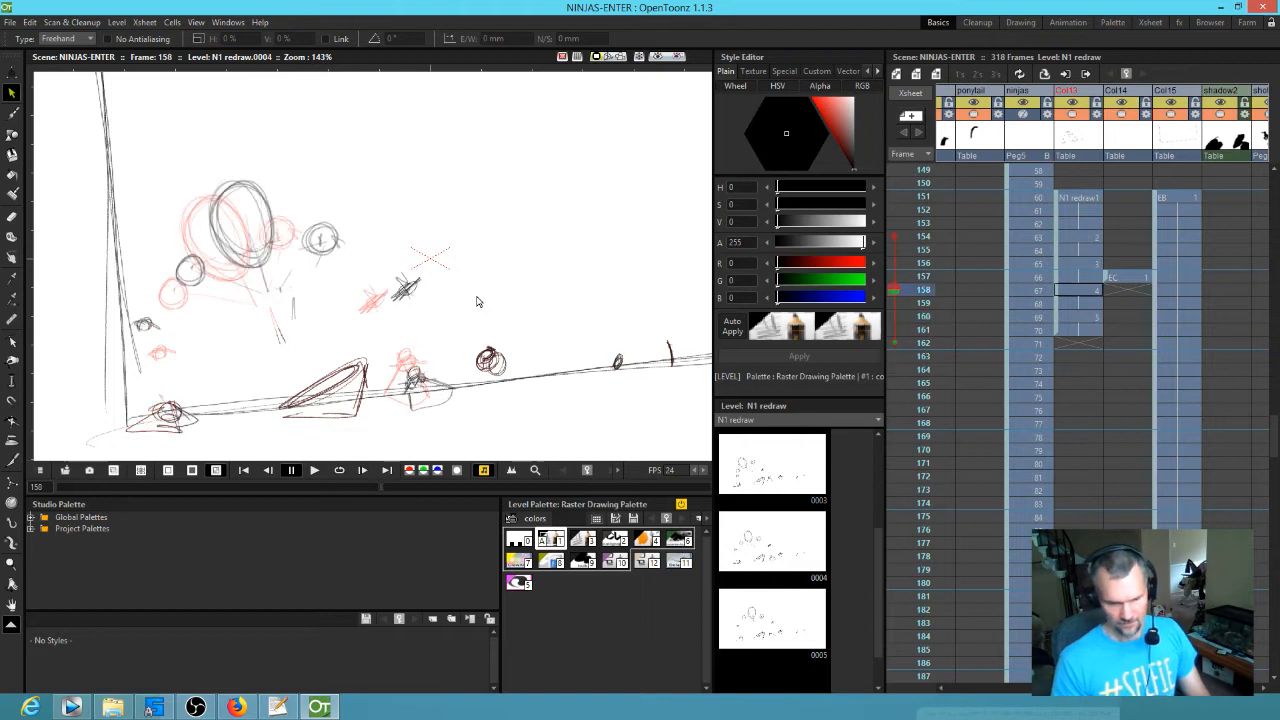
- Duplicate drawing 0005 of N1 redraw as drawing 0006 and expose it in Col13 on frames 162 and 163
key(.)
key(.)
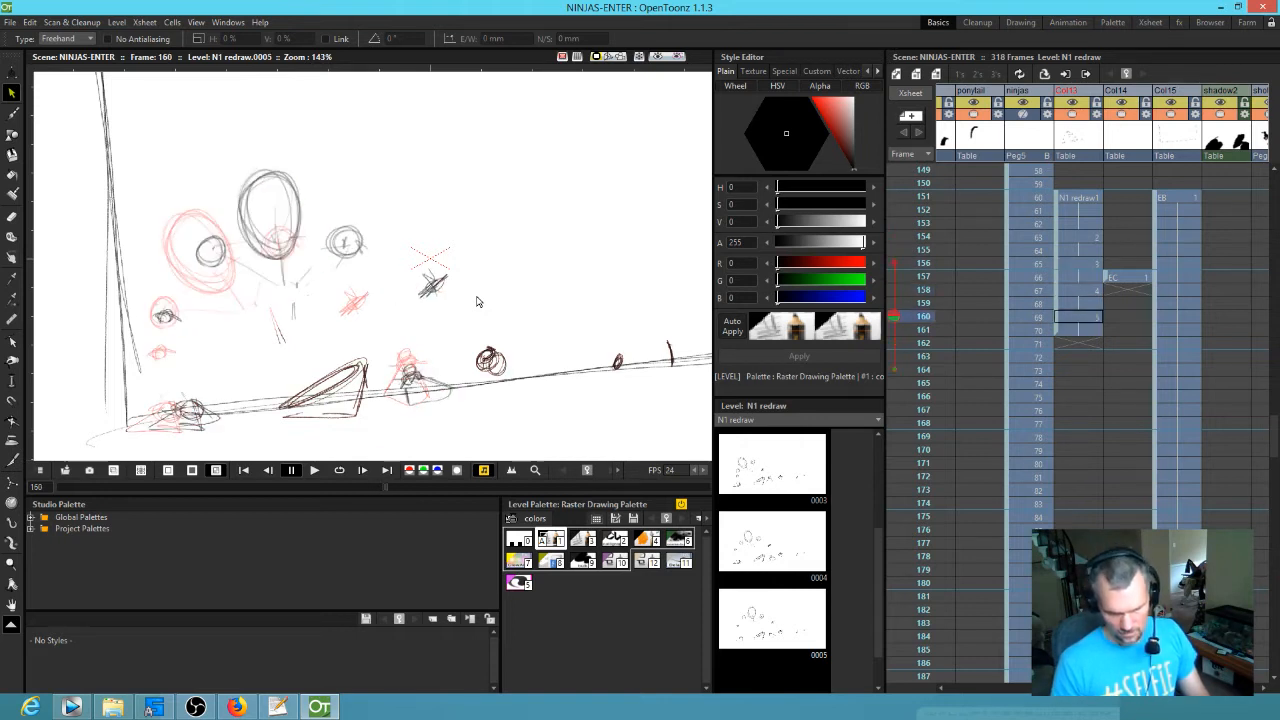
click(800, 620)
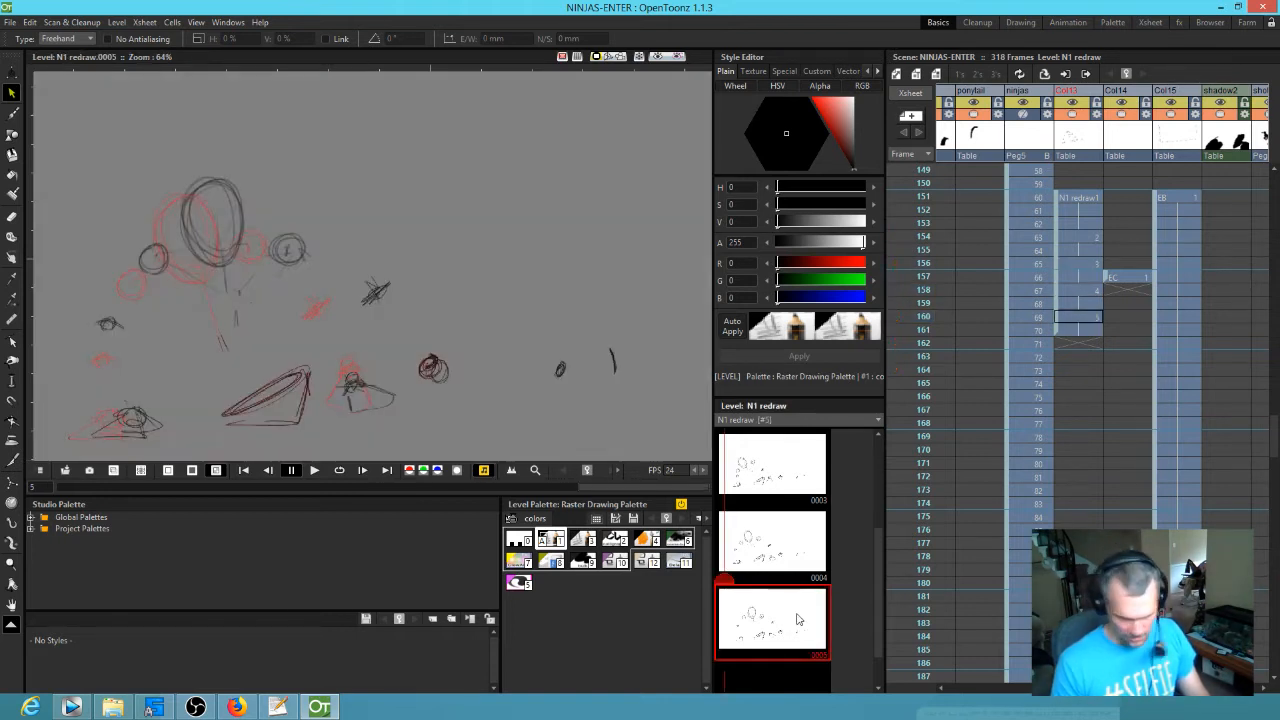
mouse_move(818, 637)
mouse_down()
mouse_move(786, 677)
mouse_move(829, 691)
mouse_move(933, 596)
mouse_move(1094, 349)
mouse_move(1088, 370)
mouse_up()
click(1095, 347)
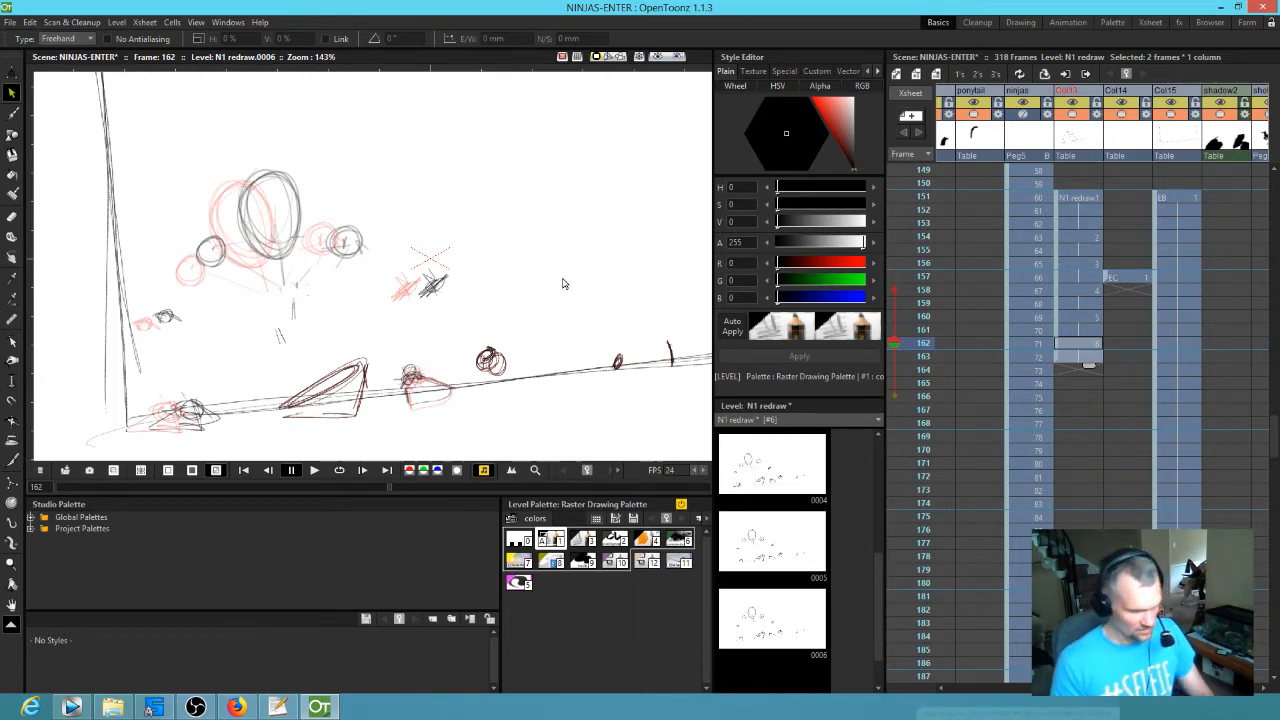
- Set the playback markers to start at frame 151 and stop at frame 180, and loop the playback
click(905, 184)
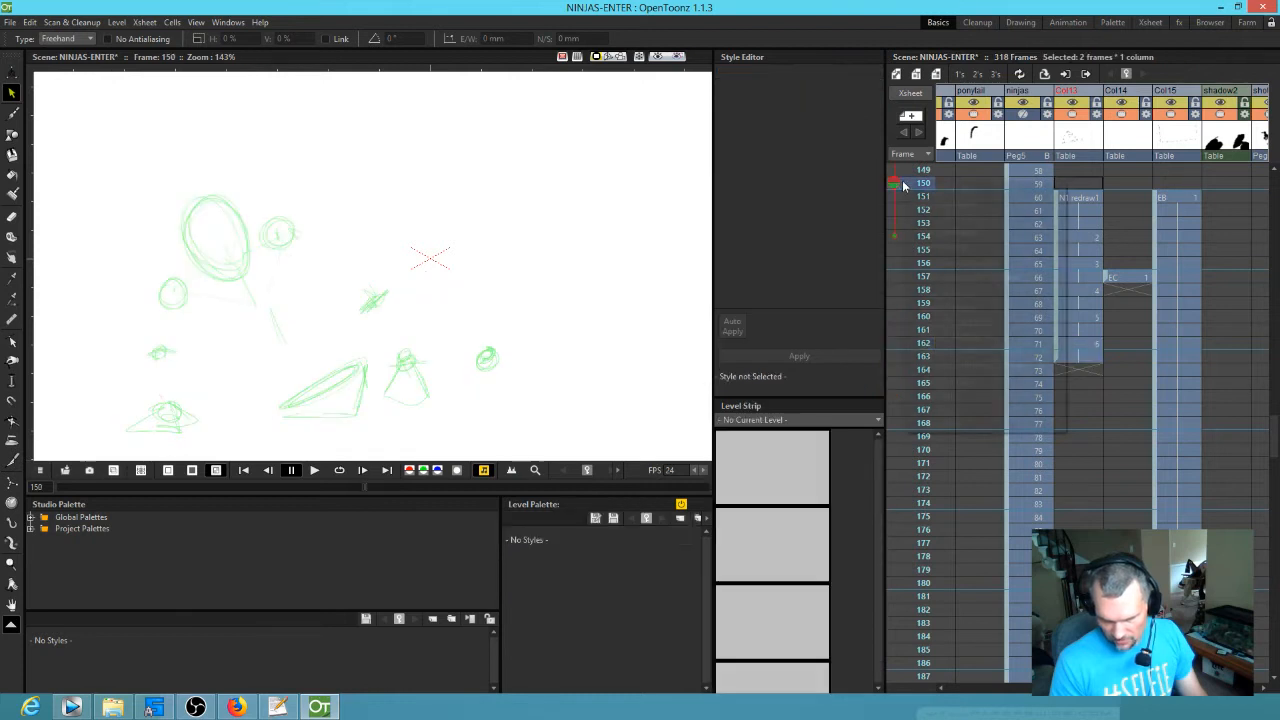
right_click(911, 188)
click(935, 190)
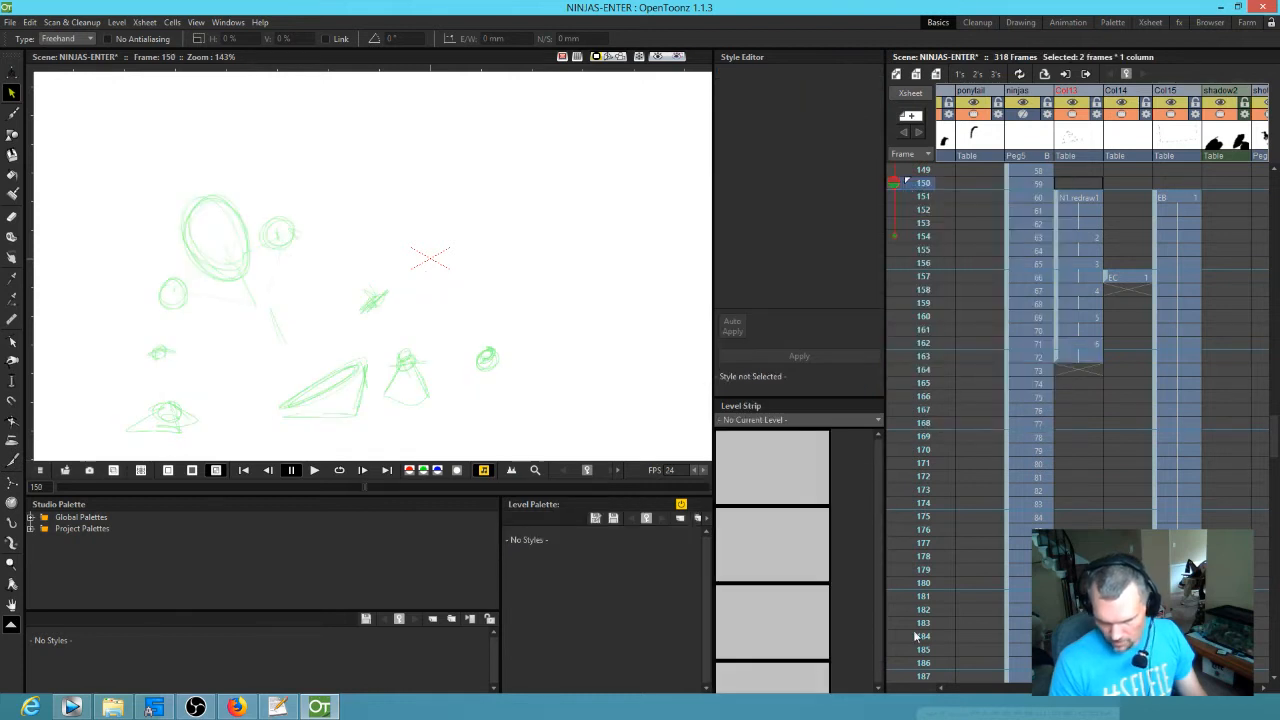
click(905, 587)
right_click(905, 587)
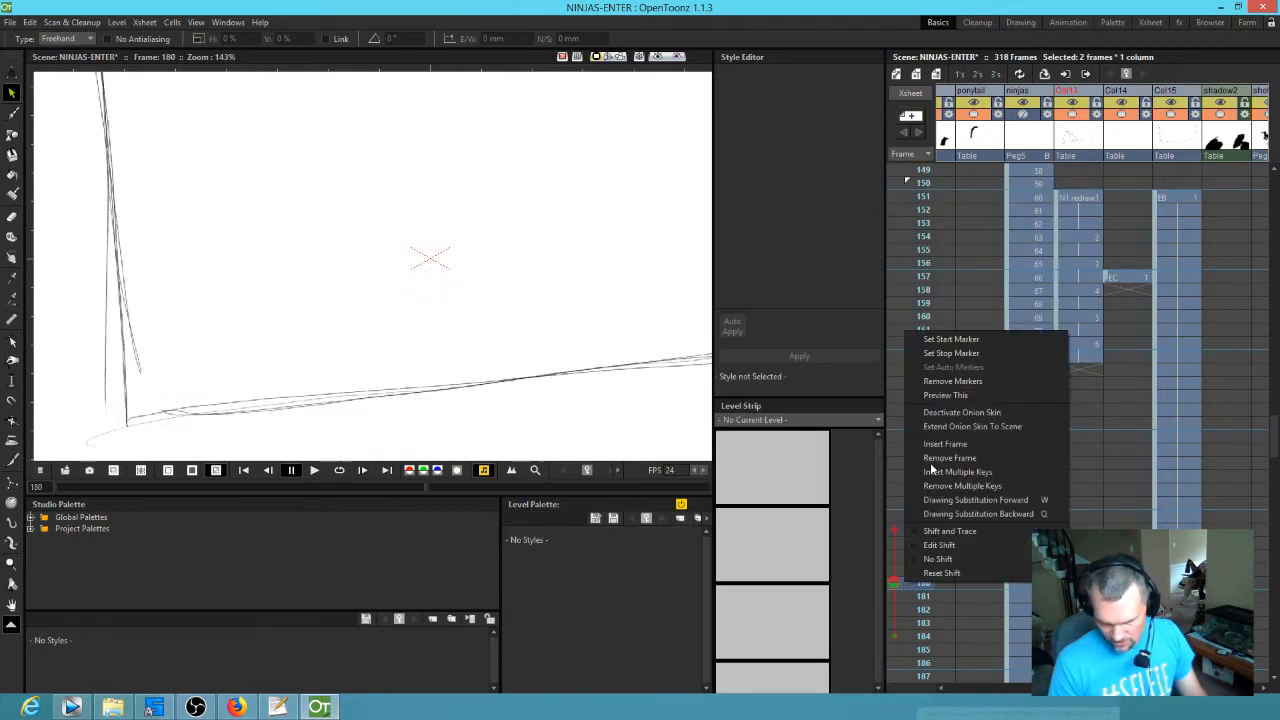
click(929, 356)
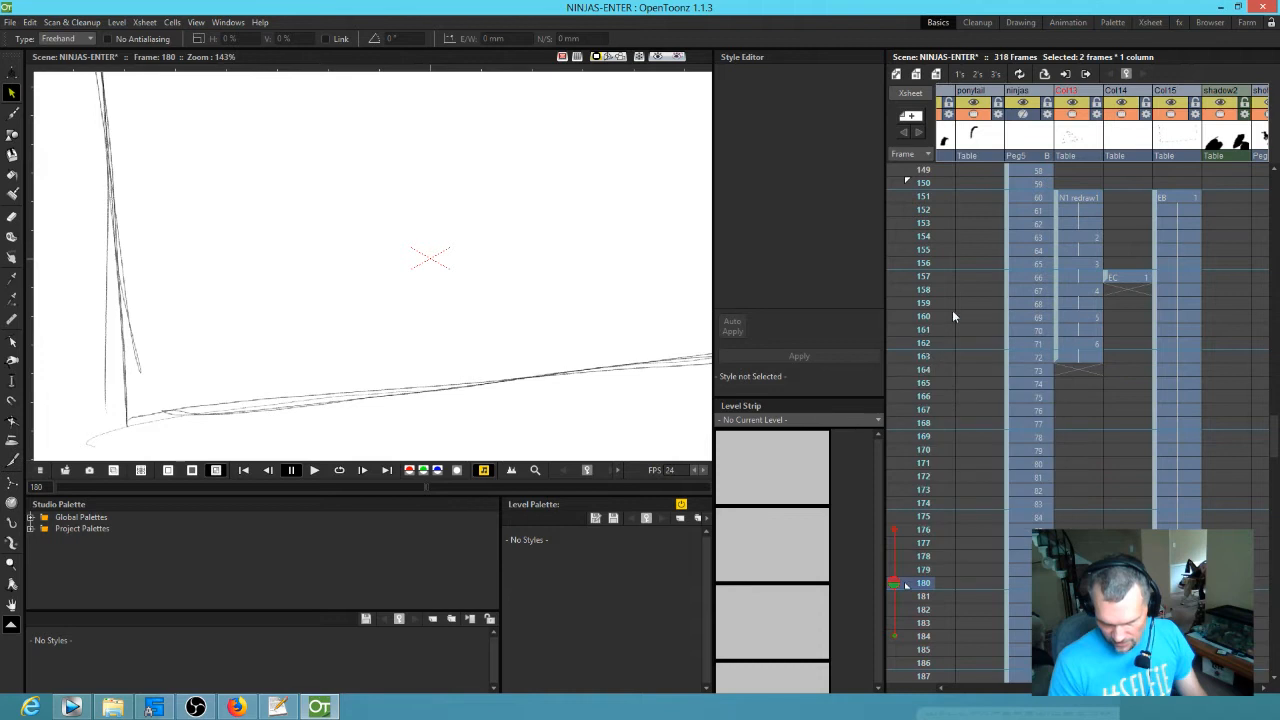
click(917, 196)
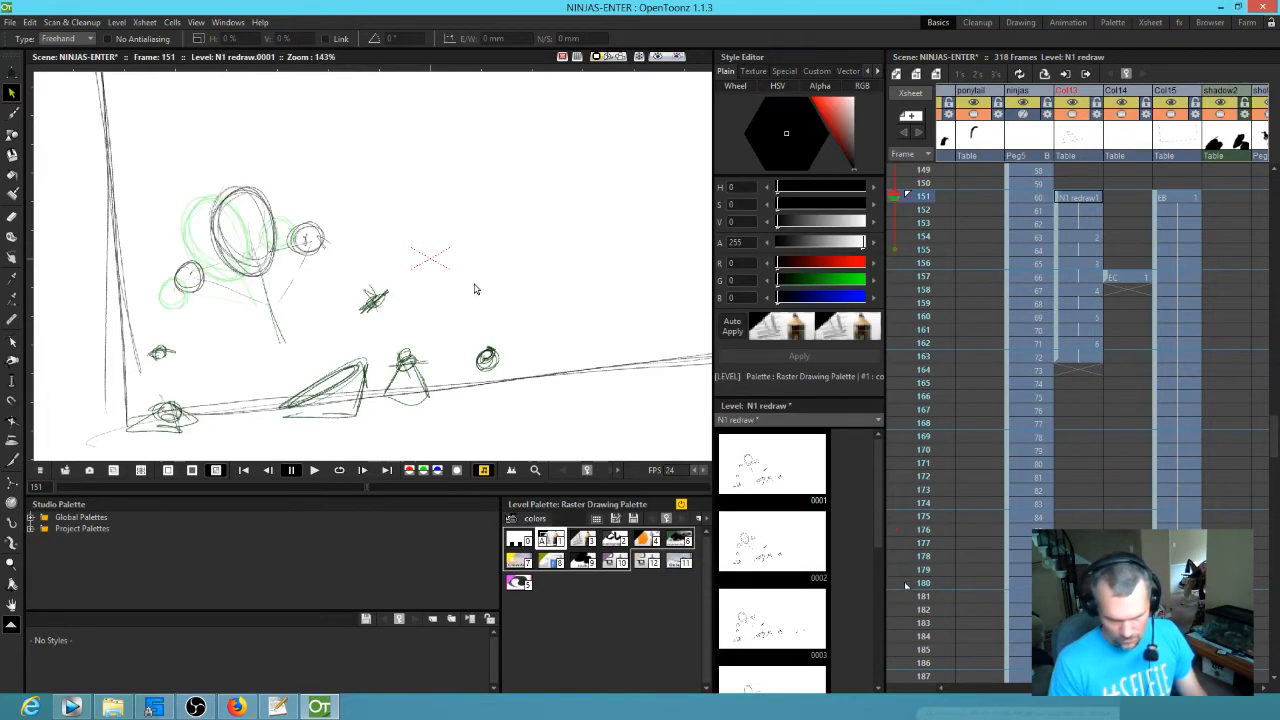
key(l)
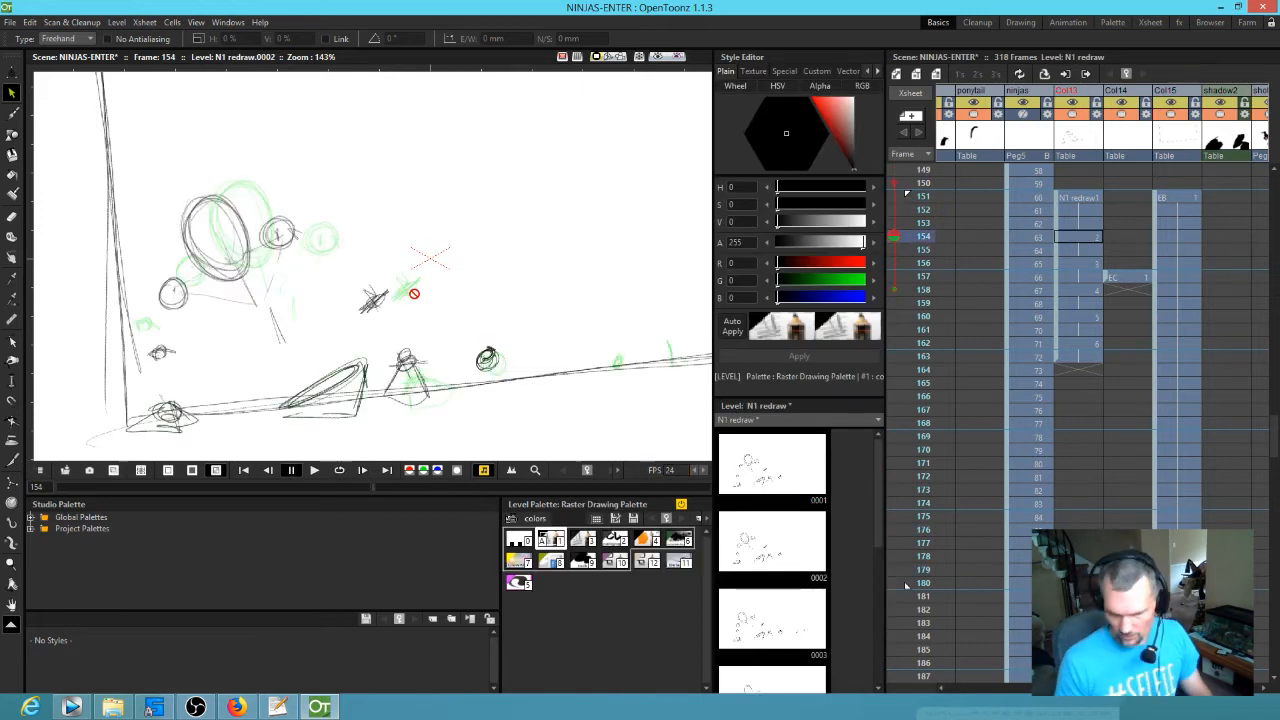
- In drawing 0006, move the head and shoulders up and to the right, and shift the left hand sketch 24.67 mm E/W and 4.49 mm N/S
click(1090, 343)
mouse_move(340, 133)
mouse_down()
mouse_move(200, 170)
mouse_move(337, 157)
mouse_move(332, 148)
mouse_up()
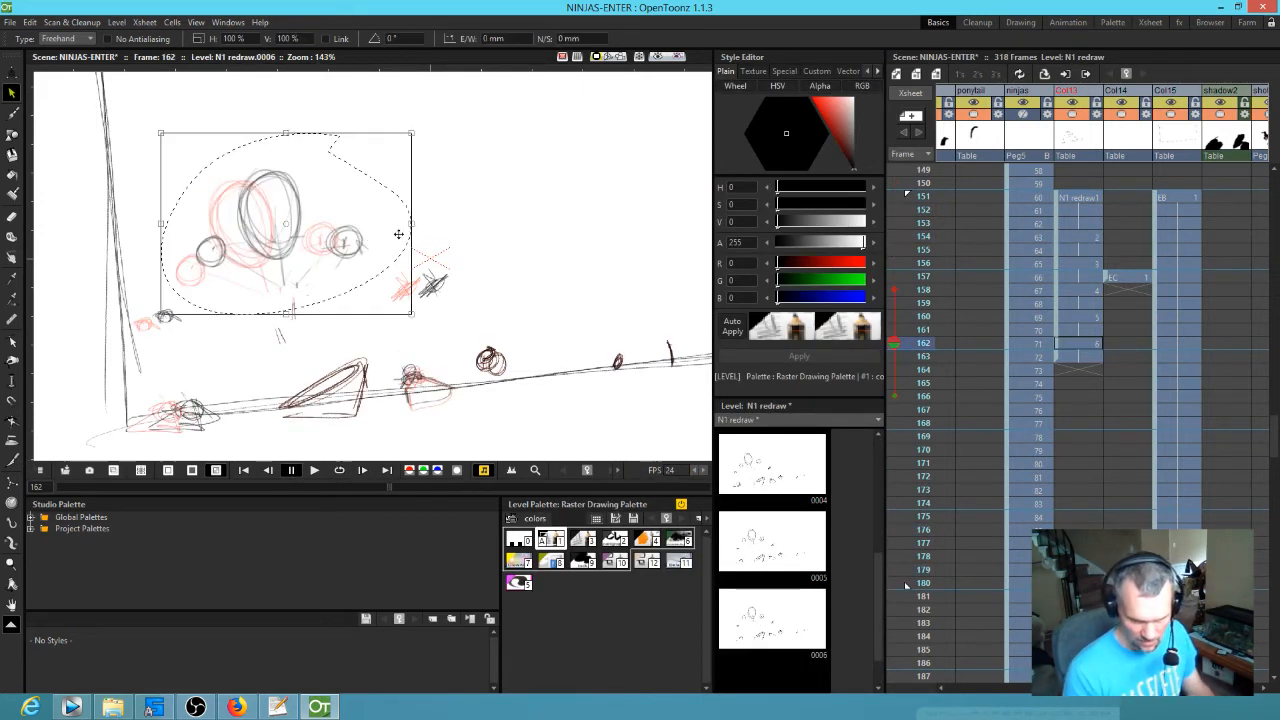
drag(416, 131, 431, 156)
drag(281, 235, 301, 233)
click(178, 316)
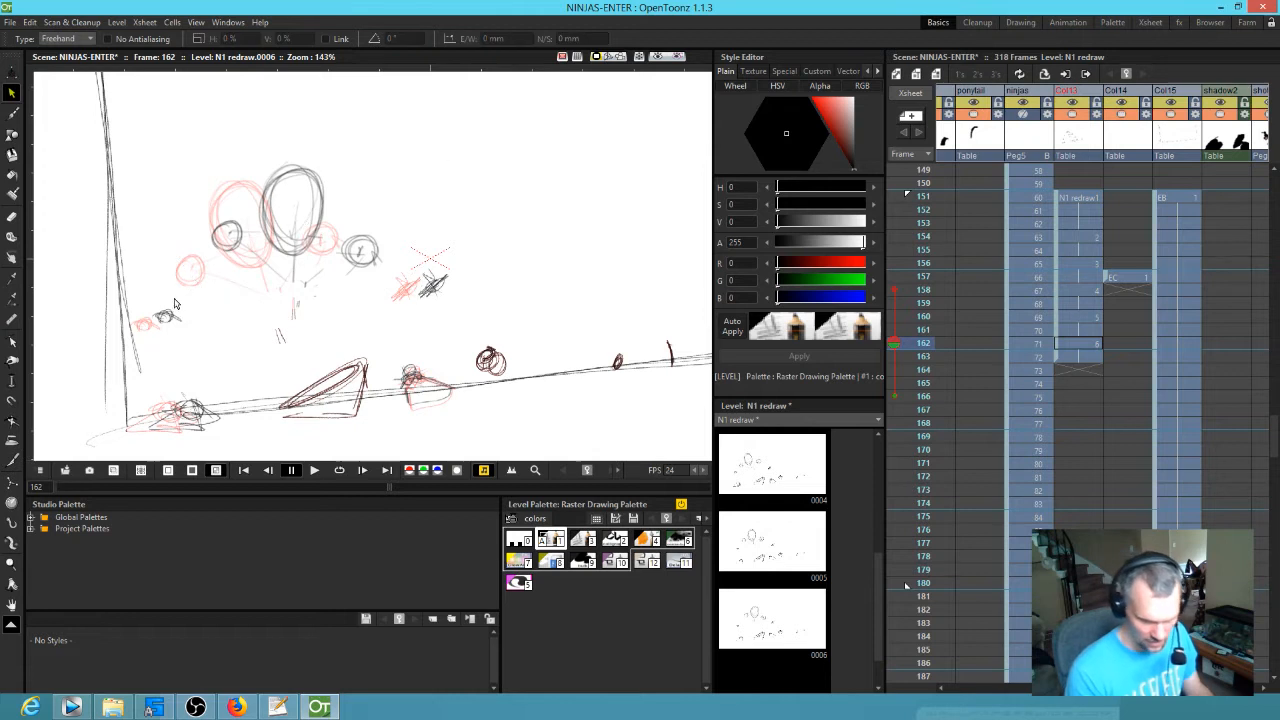
drag(145, 310, 189, 311)
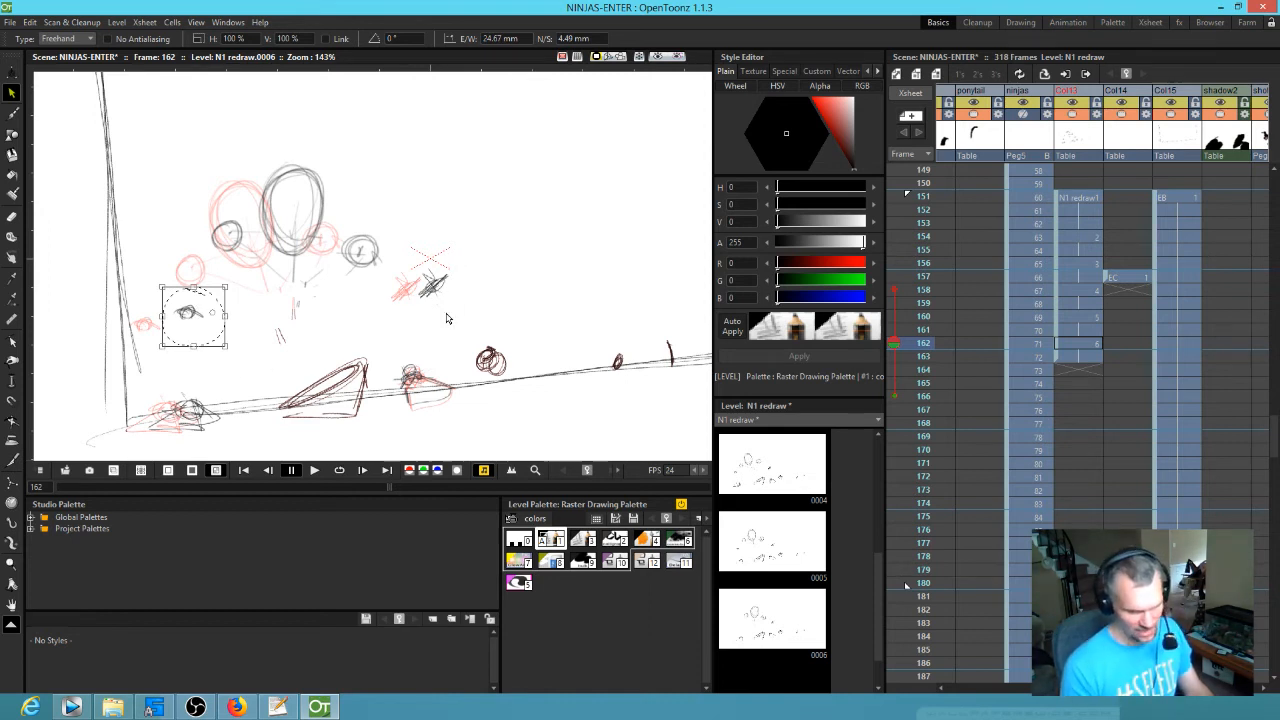
- Flip back and forth between drawings 0005 and 0006 to compare the two poses
key(period)
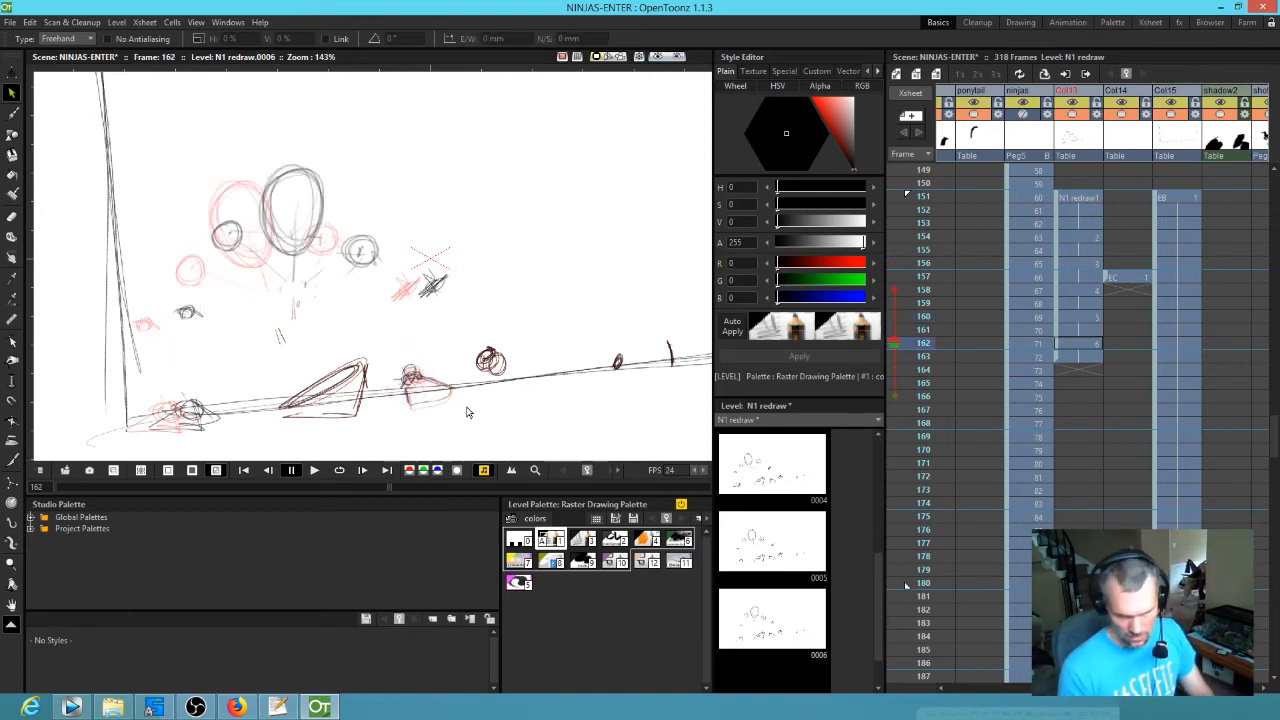
key(comma)
key(period)
key(comma)
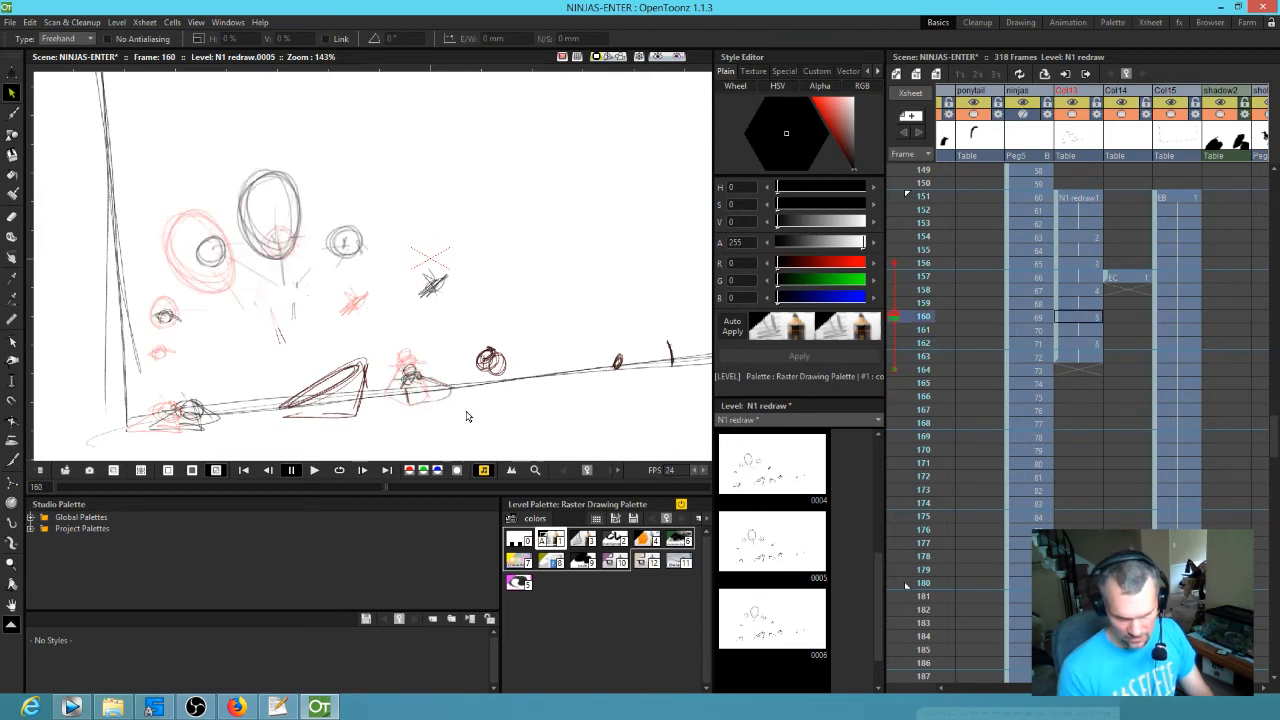
key(period)
key(comma)
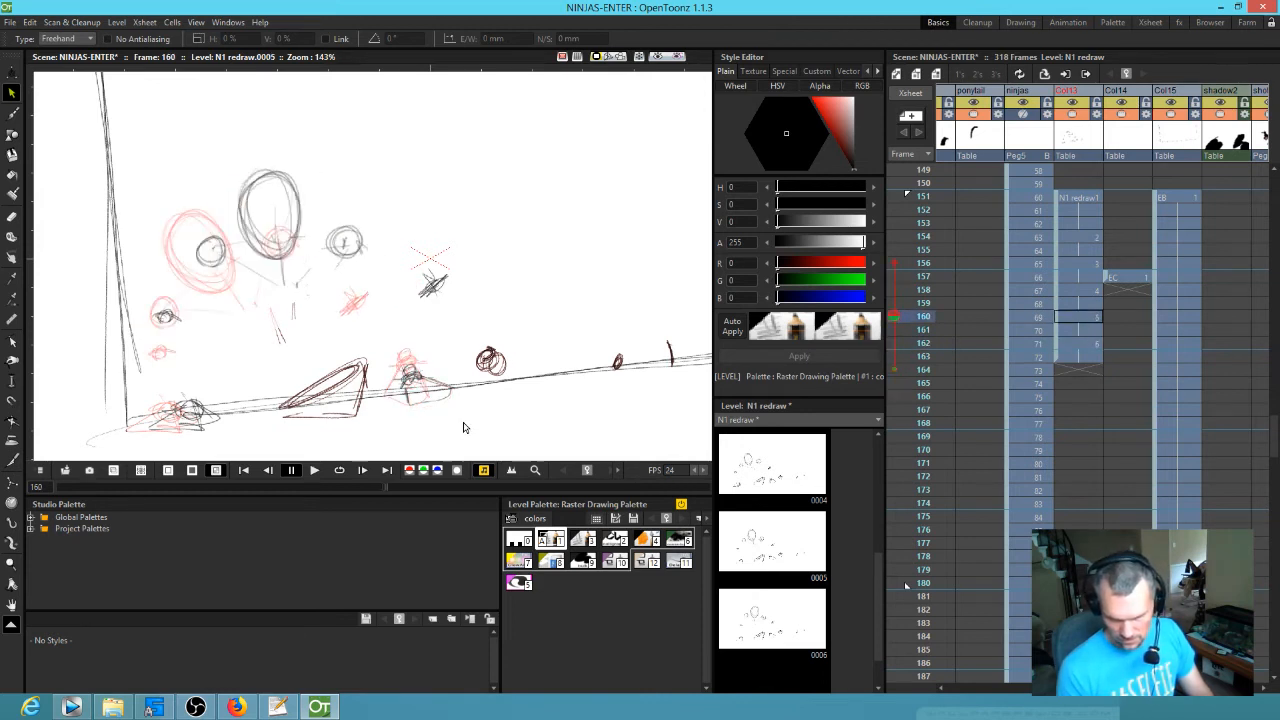
key(period)
key(comma)
key(period)
key(comma)
key(period)
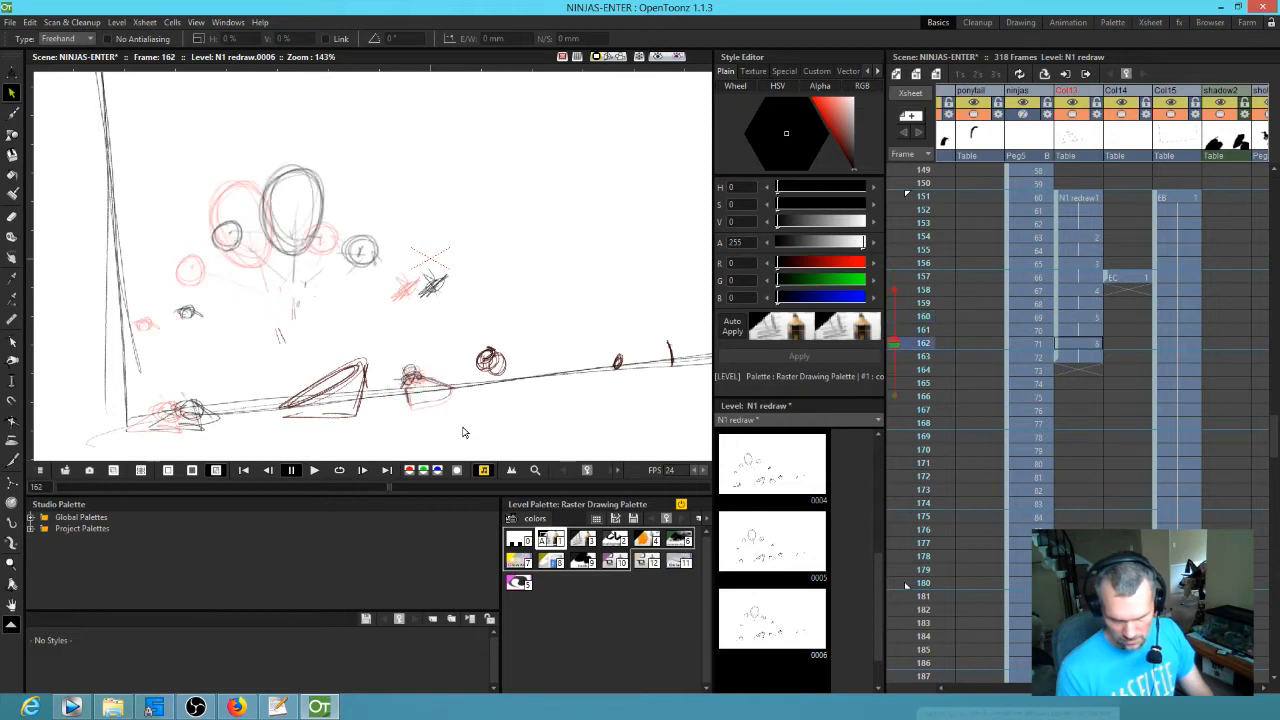
key(comma)
key(period)
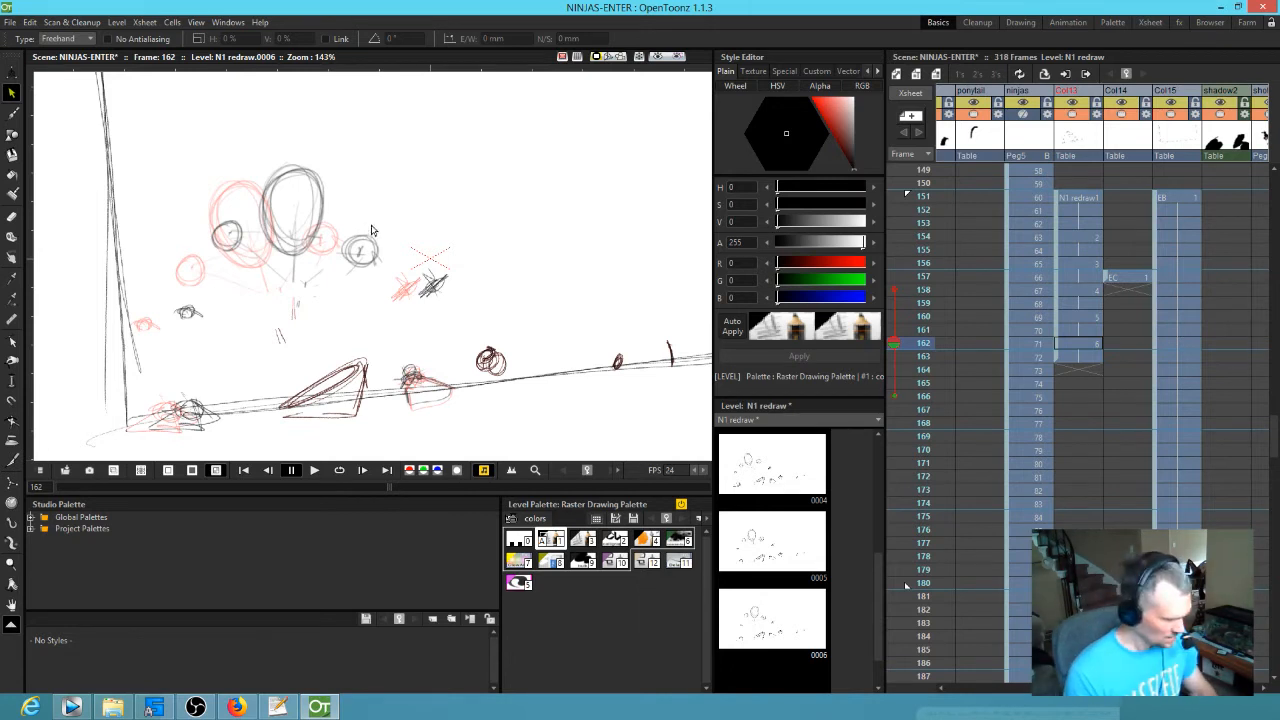
- Raise the right shoulder circle in drawing 0006 and move the right hand sketch by -17.94 mm E/W and -18.69 mm N/S
drag(352, 200, 355, 199)
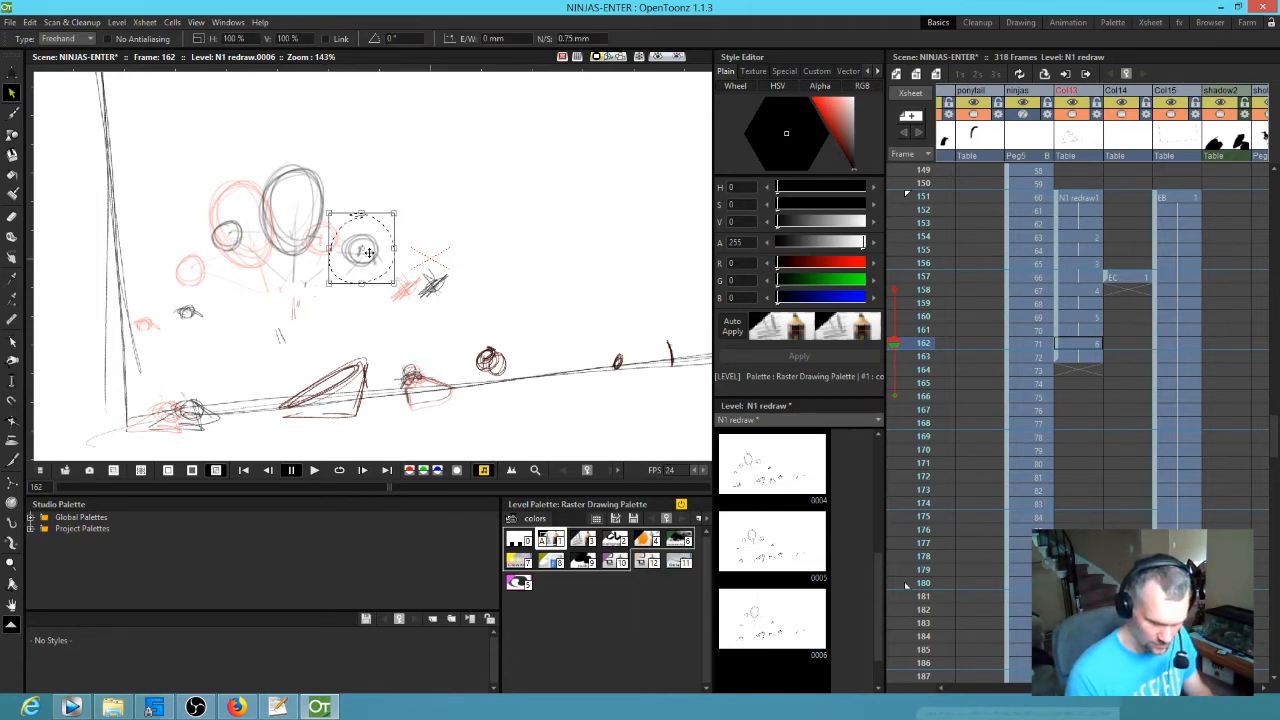
click(437, 263)
mouse_move(458, 253)
mouse_down()
mouse_move(482, 262)
mouse_move(460, 250)
mouse_move(424, 297)
mouse_up()
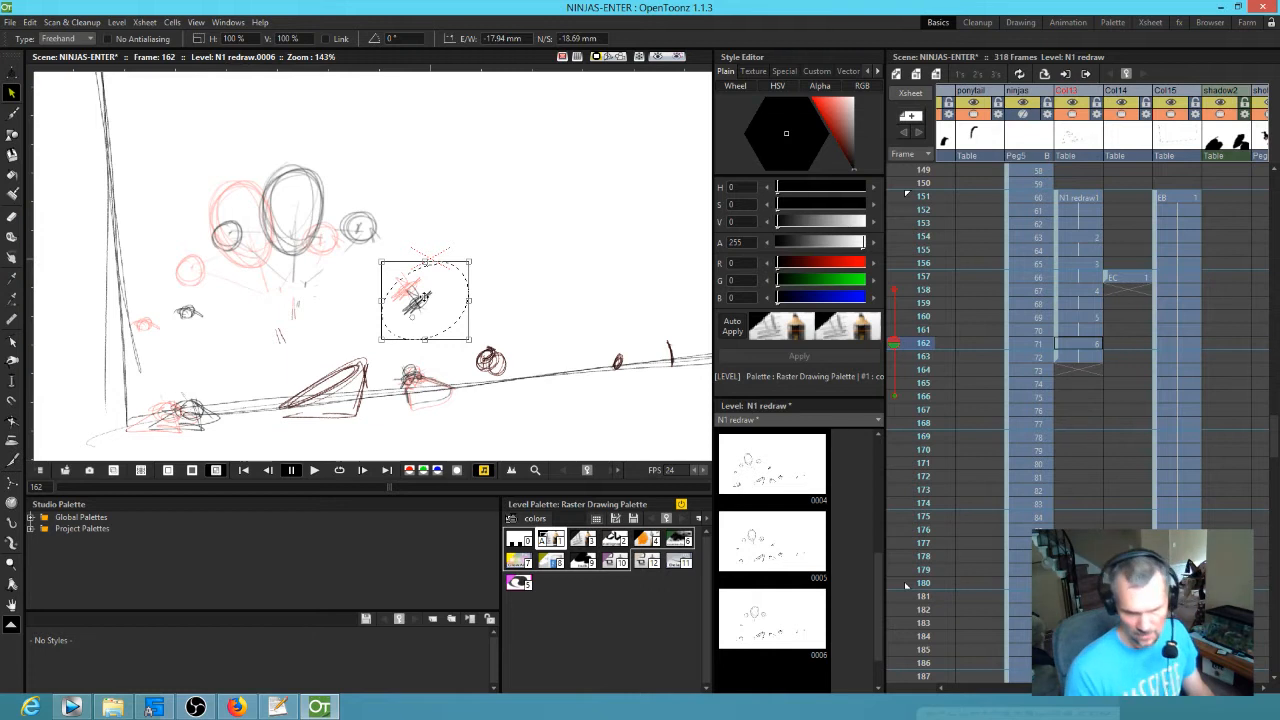
- Duplicate drawing 0006 of N1 redraw as drawing 0007 and expose it in Col13 on frames 164 and 165
click(768, 620)
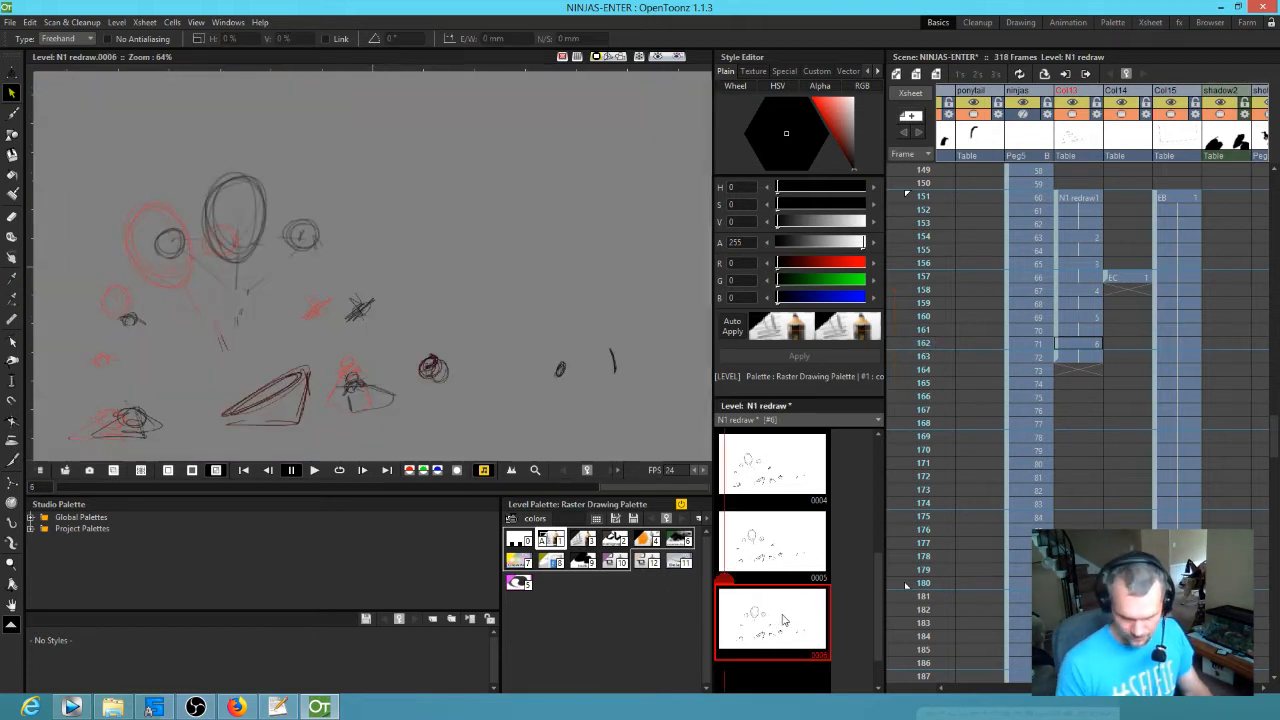
scroll(880, 595, down, 1)
click(791, 634)
drag(791, 634, 1088, 372)
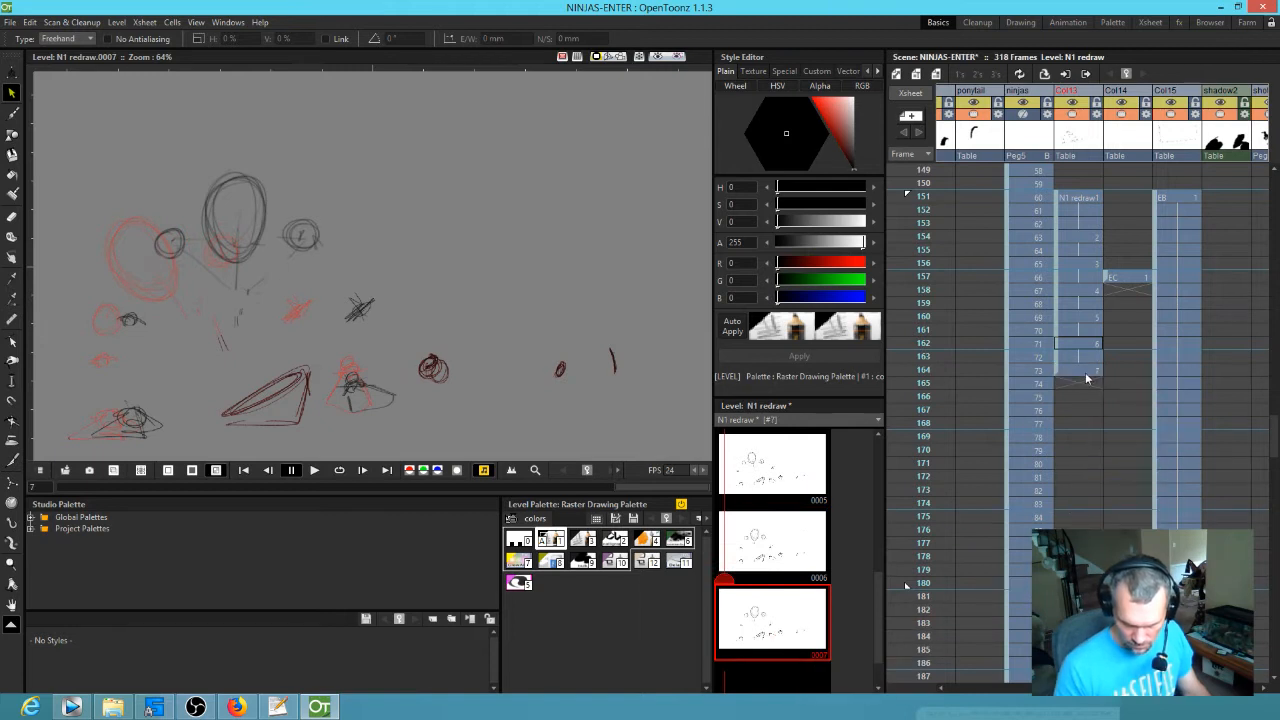
click(1088, 372)
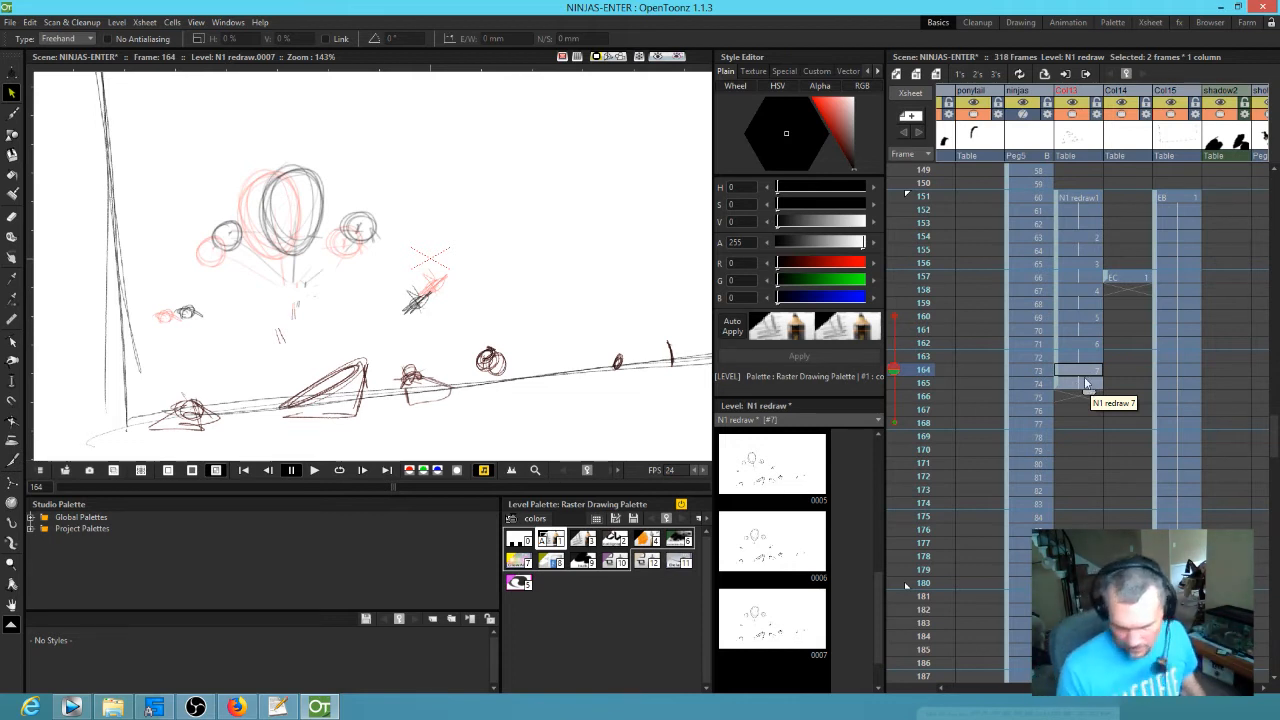
- Turn off the onion skin and compare drawing 0007 with drawing 0006
key(period)
key(period)
key(period)
key(period)
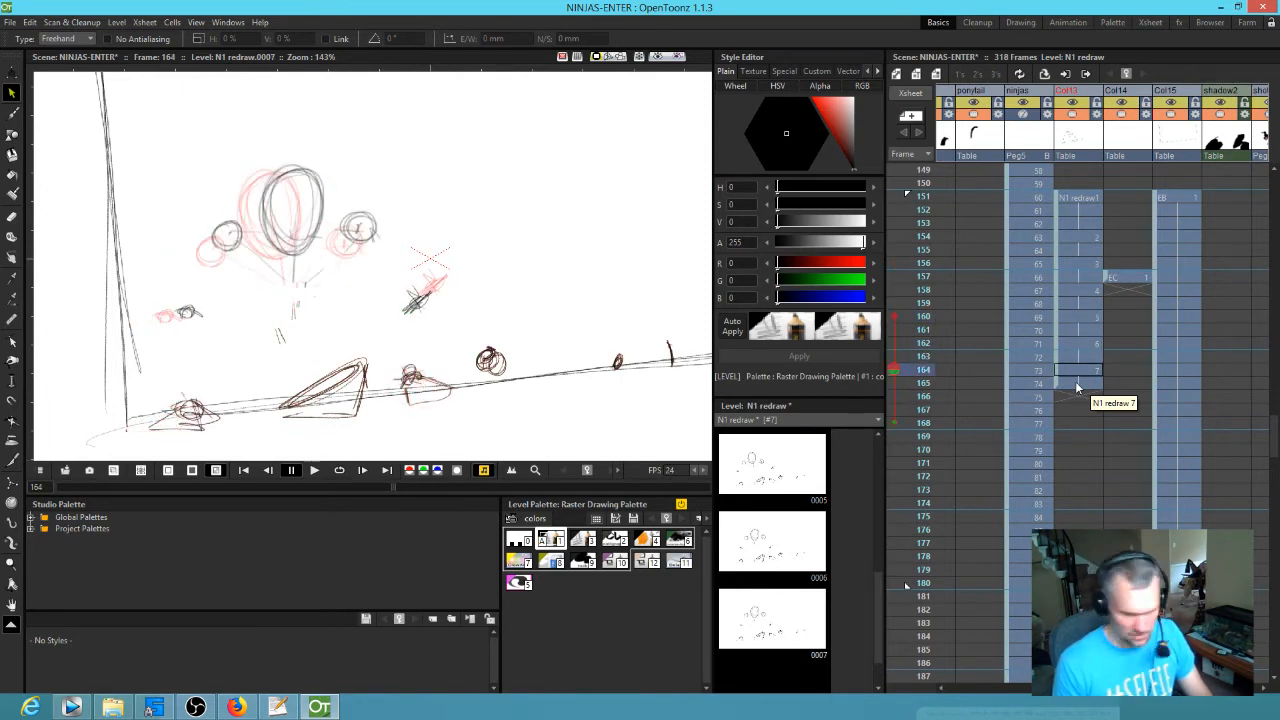
key(slash)
key(comma)
key(comma)
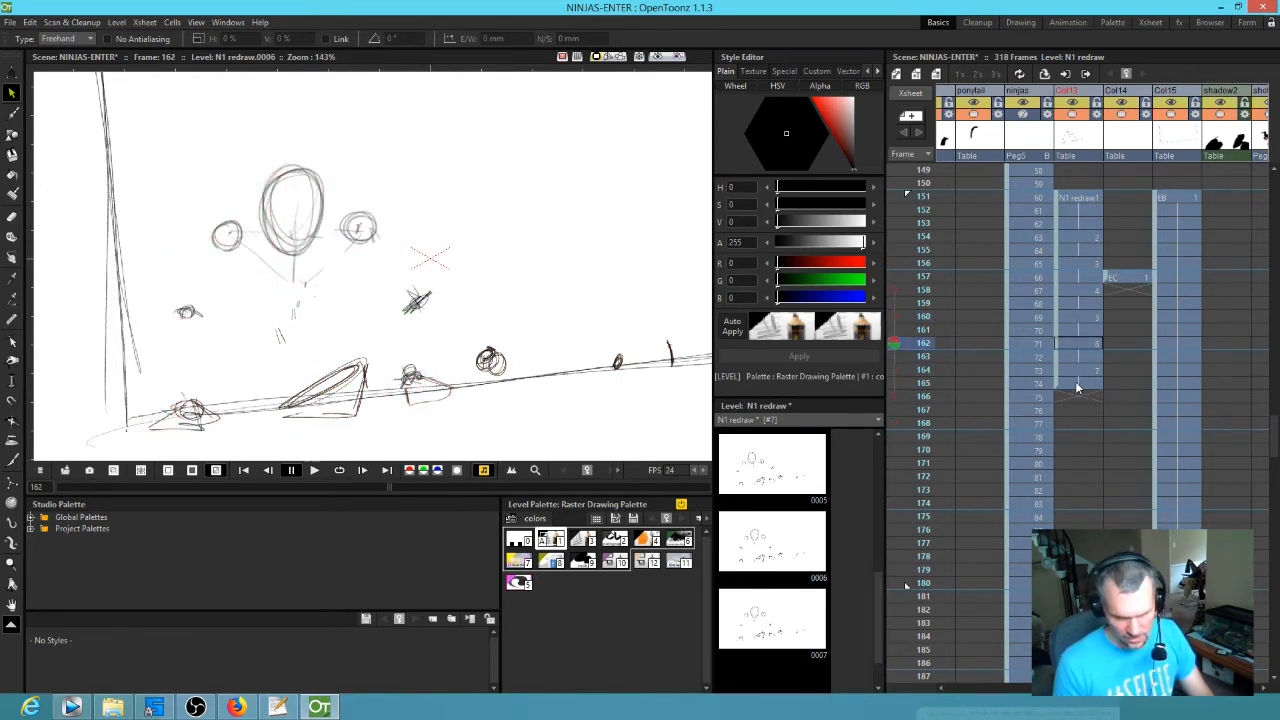
key(period)
key(period)
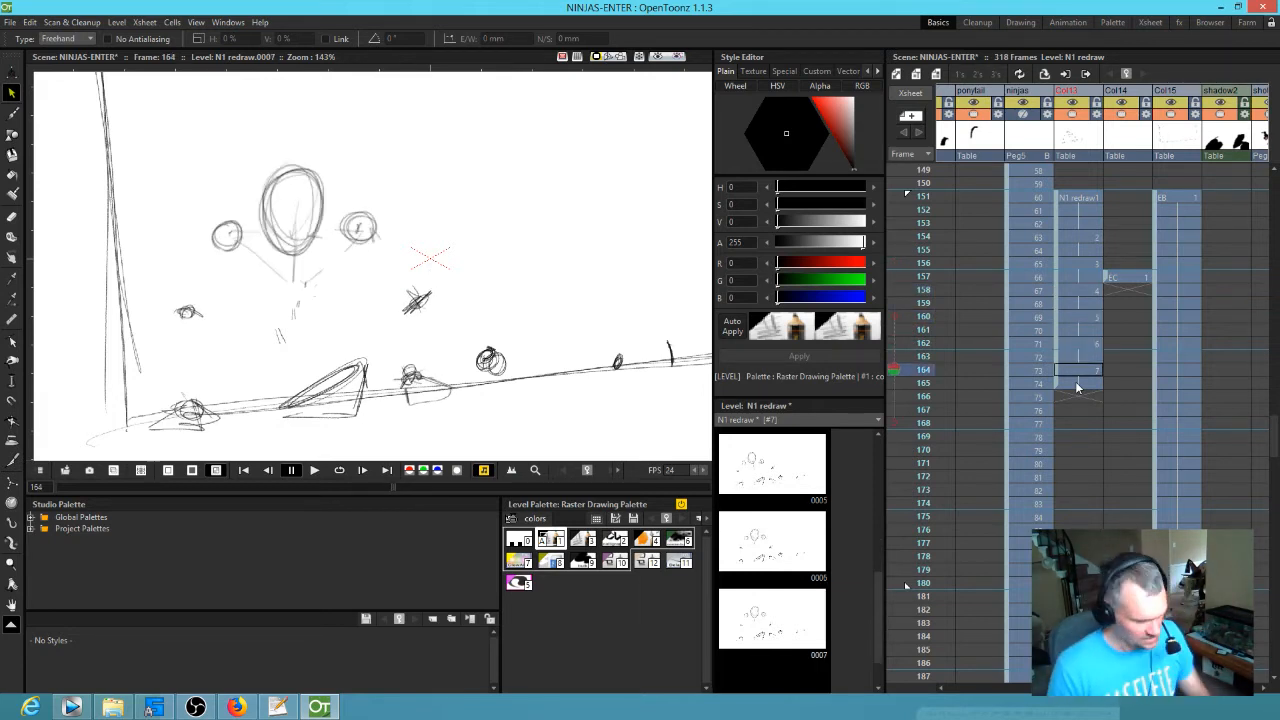
- Flip repeatedly through drawings 0005, 0006 and 0007 to check how the motion reads
key(comma)
key(comma)
key(comma)
key(comma)
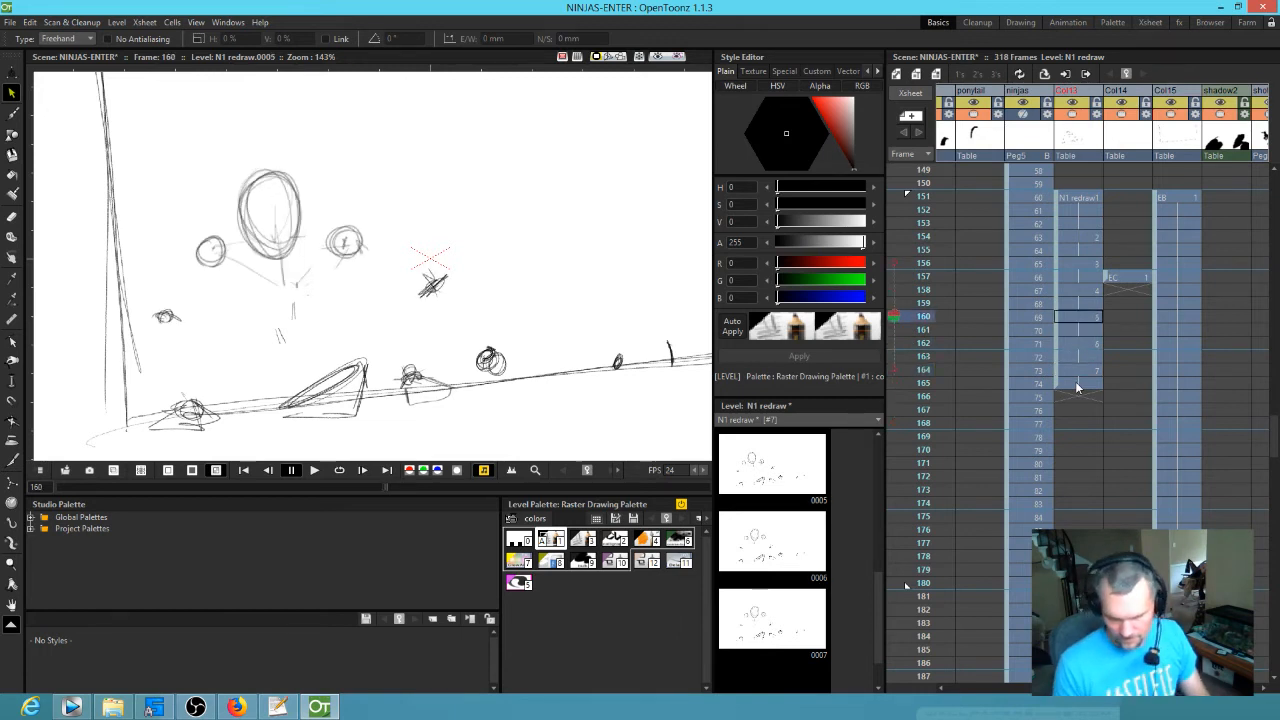
click(1080, 370)
key(comma)
key(period)
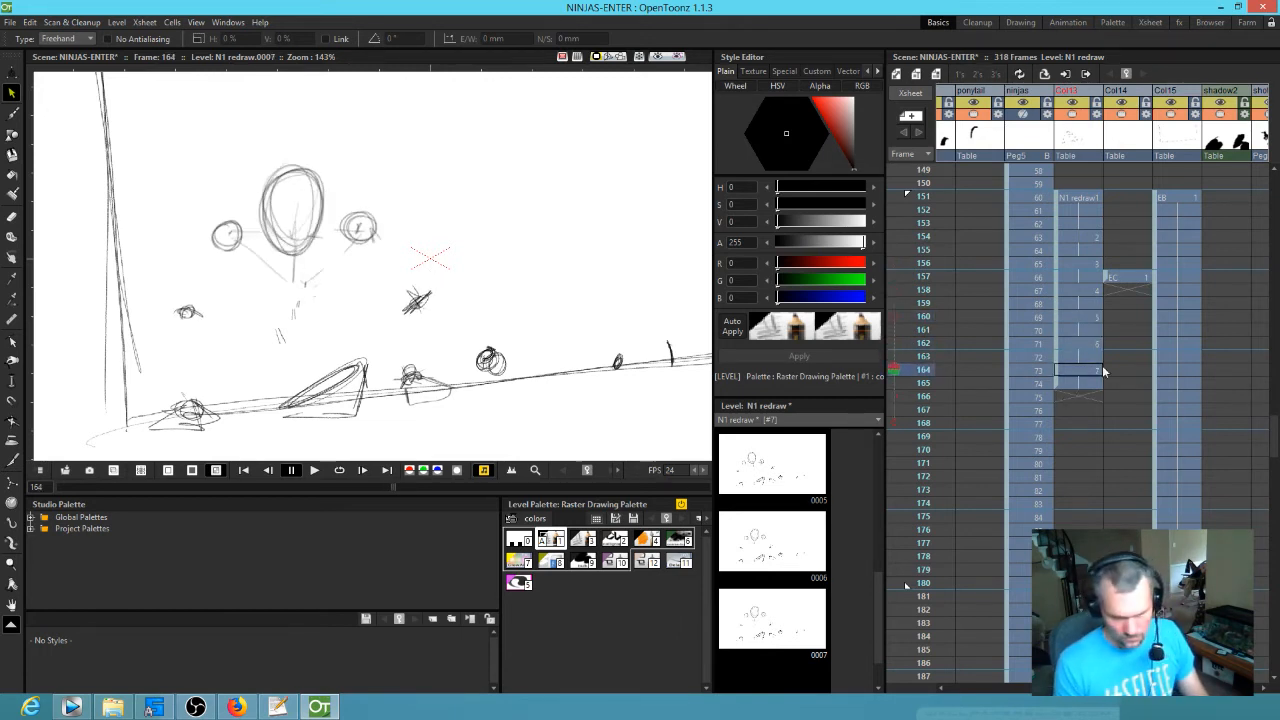
key(comma)
key(comma)
key(comma)
key(period)
key(period)
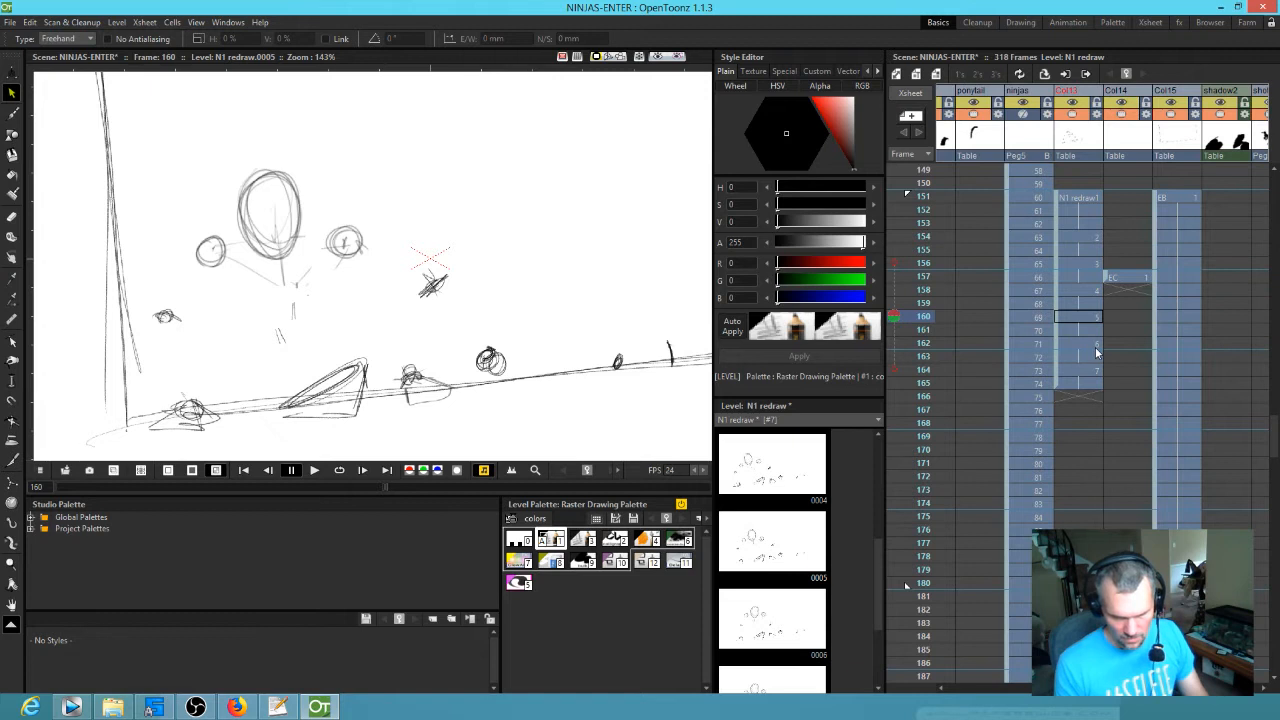
key(period)
key(comma)
key(period)
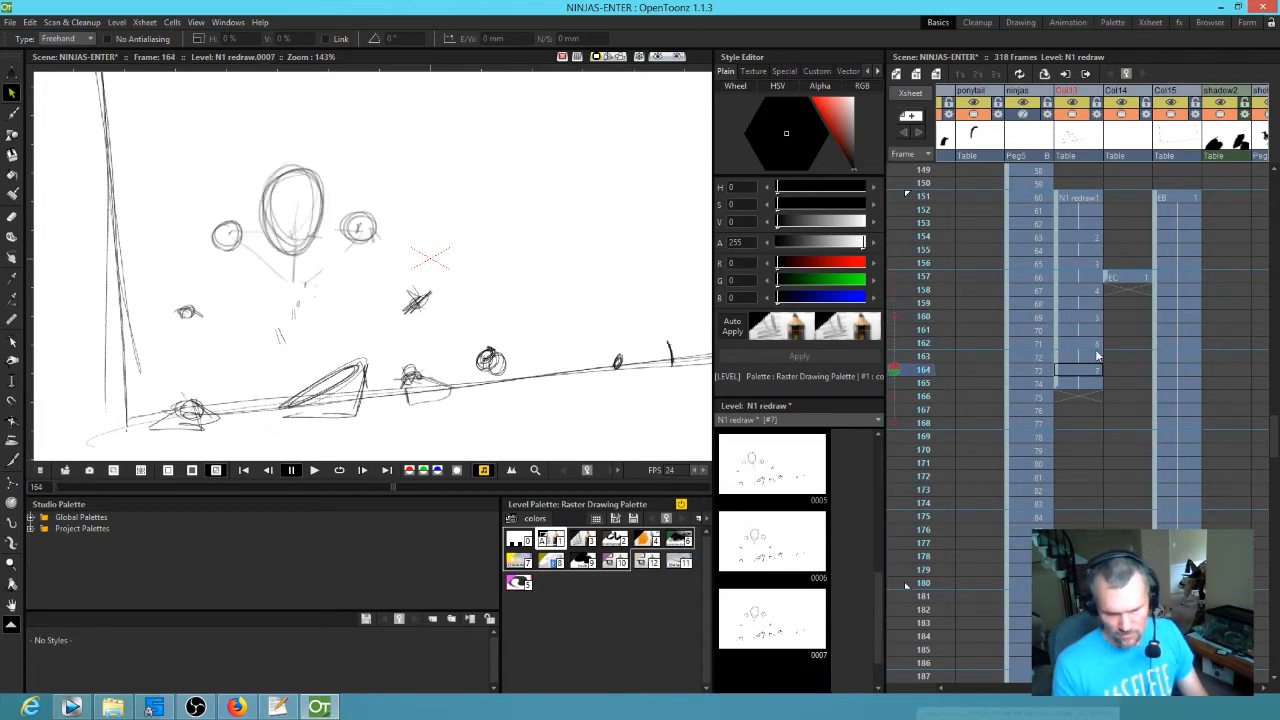
key(comma)
key(period)
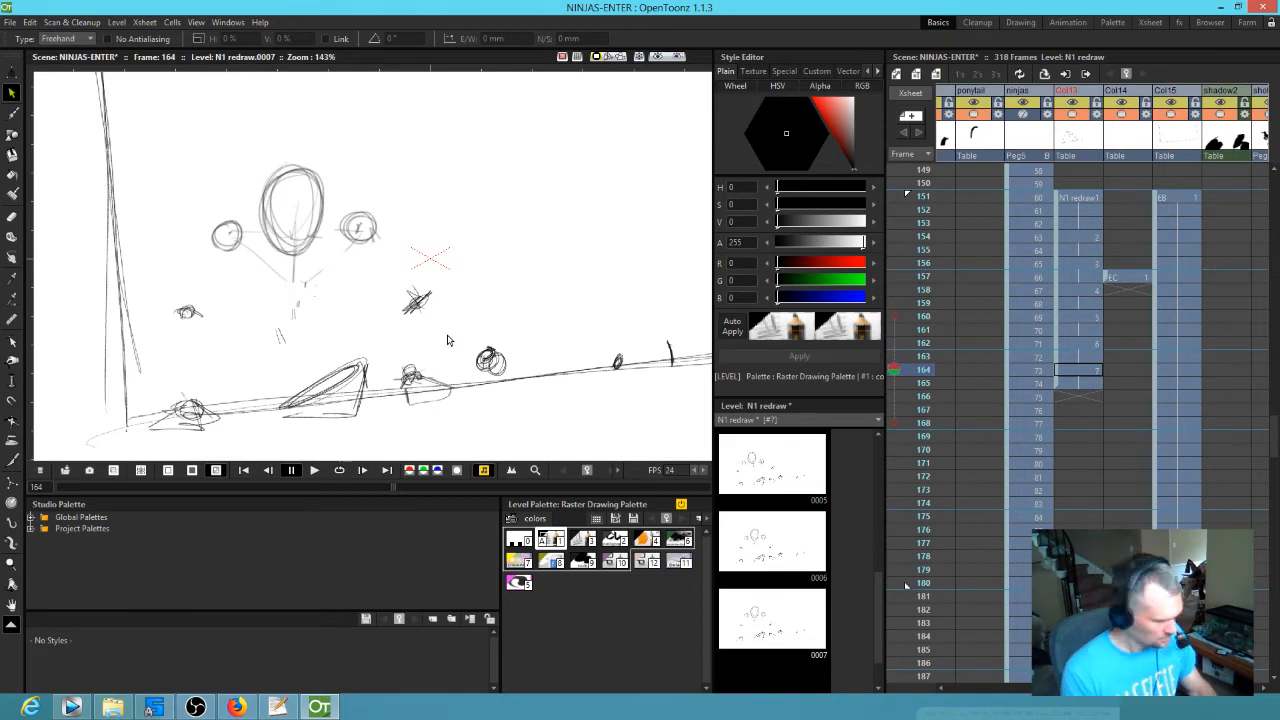
- Move the foot sketch right of the wedge in drawing 0007 by 6.73 mm E/W and -8.22 mm N/S, flatten its lower corners, and check the motion
mouse_move(432, 358)
mouse_down()
mouse_move(442, 422)
mouse_move(416, 356)
mouse_move(430, 385)
mouse_up()
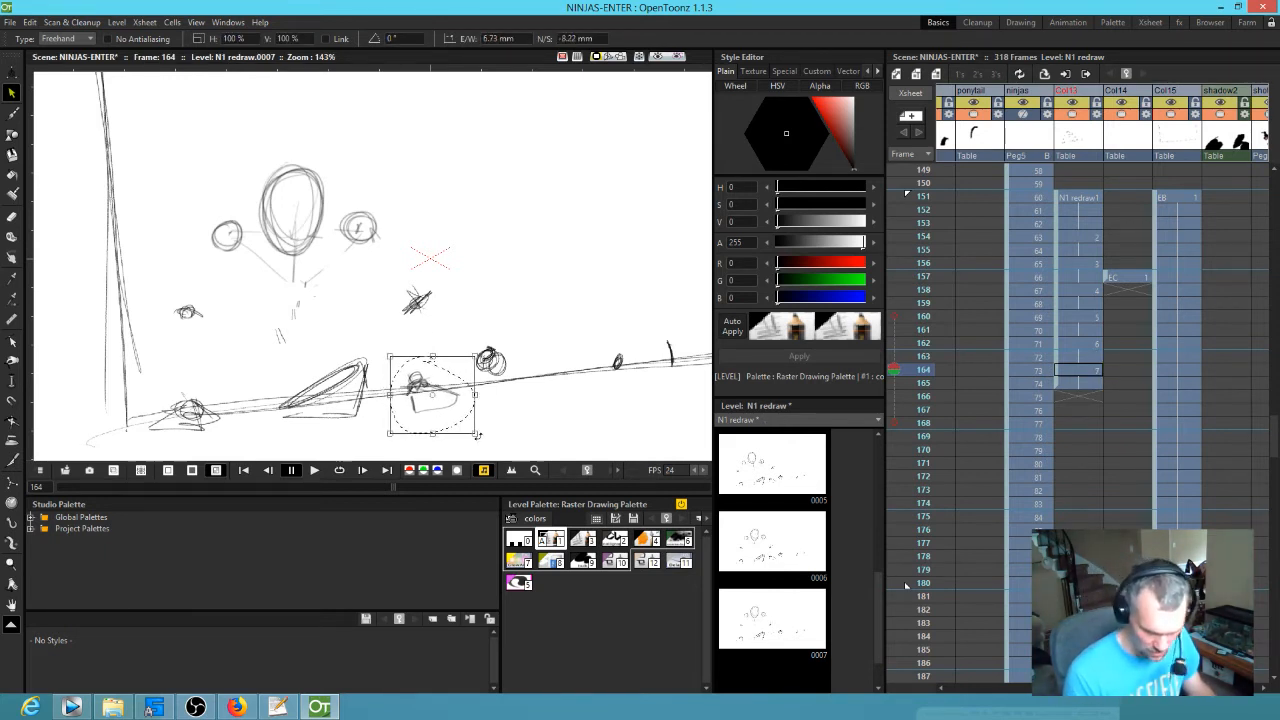
drag(477, 434, 480, 418)
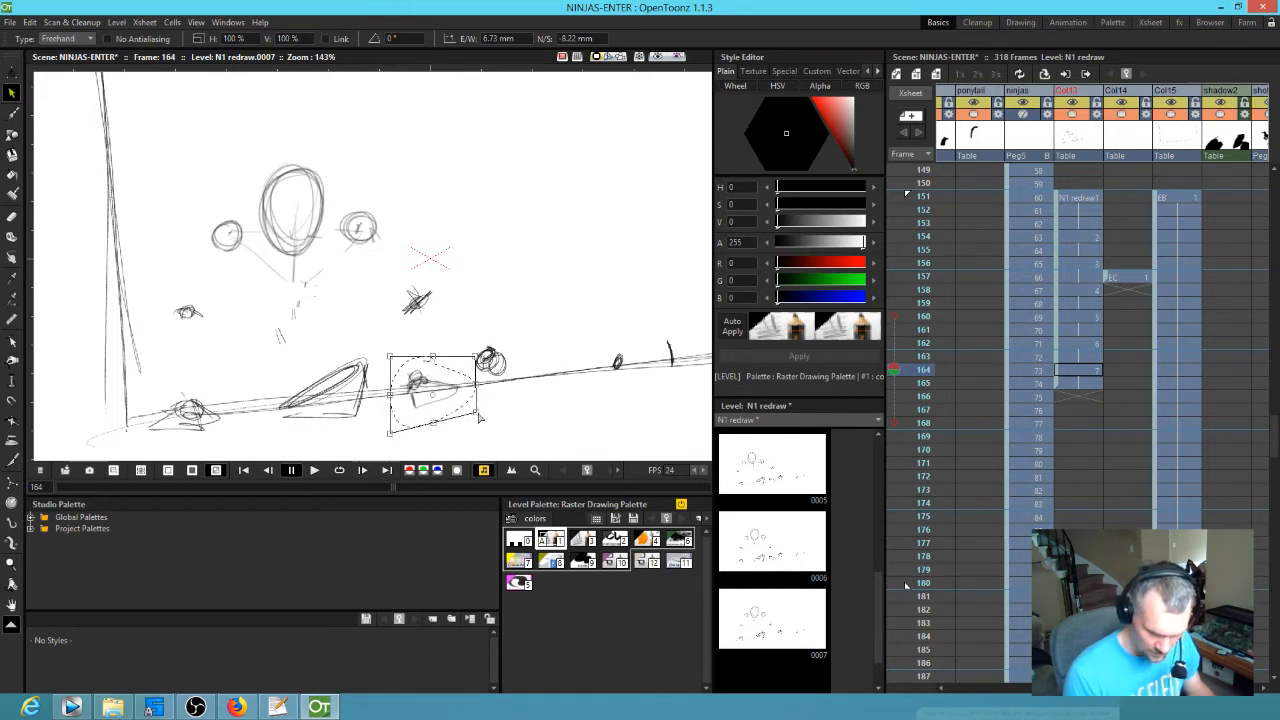
drag(391, 434, 382, 424)
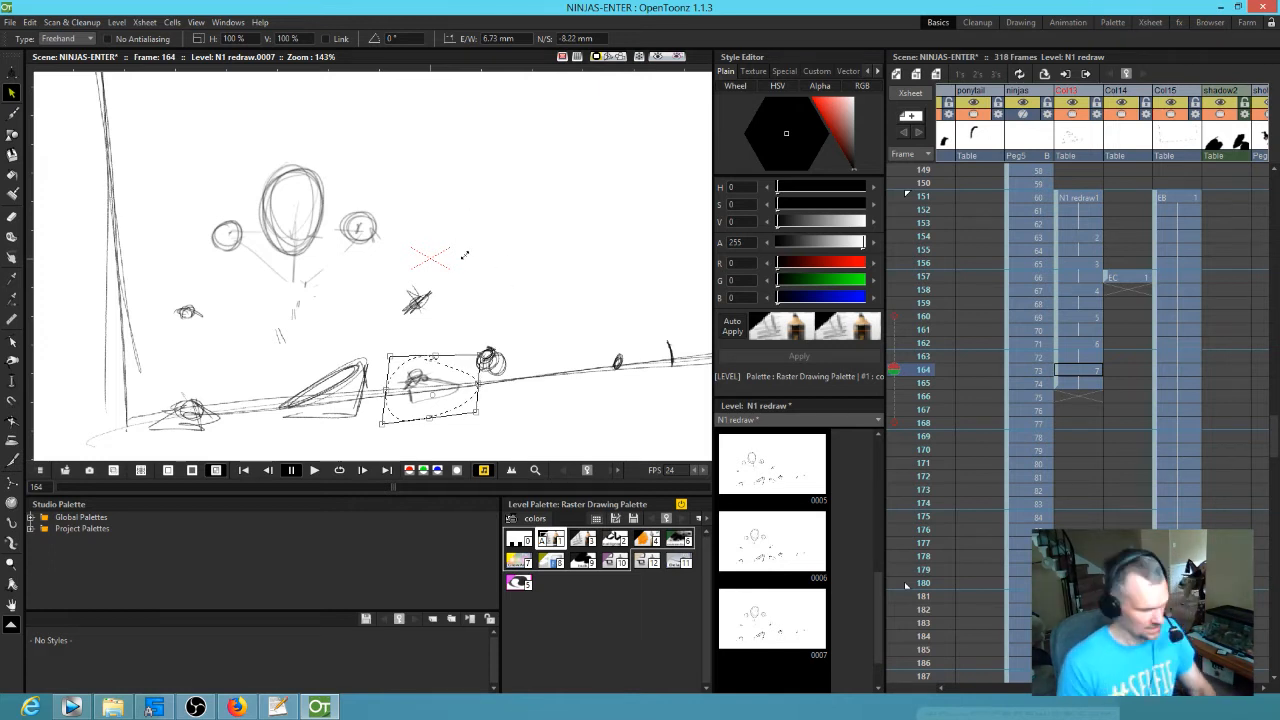
key(comma)
key(comma)
key(comma)
key(period)
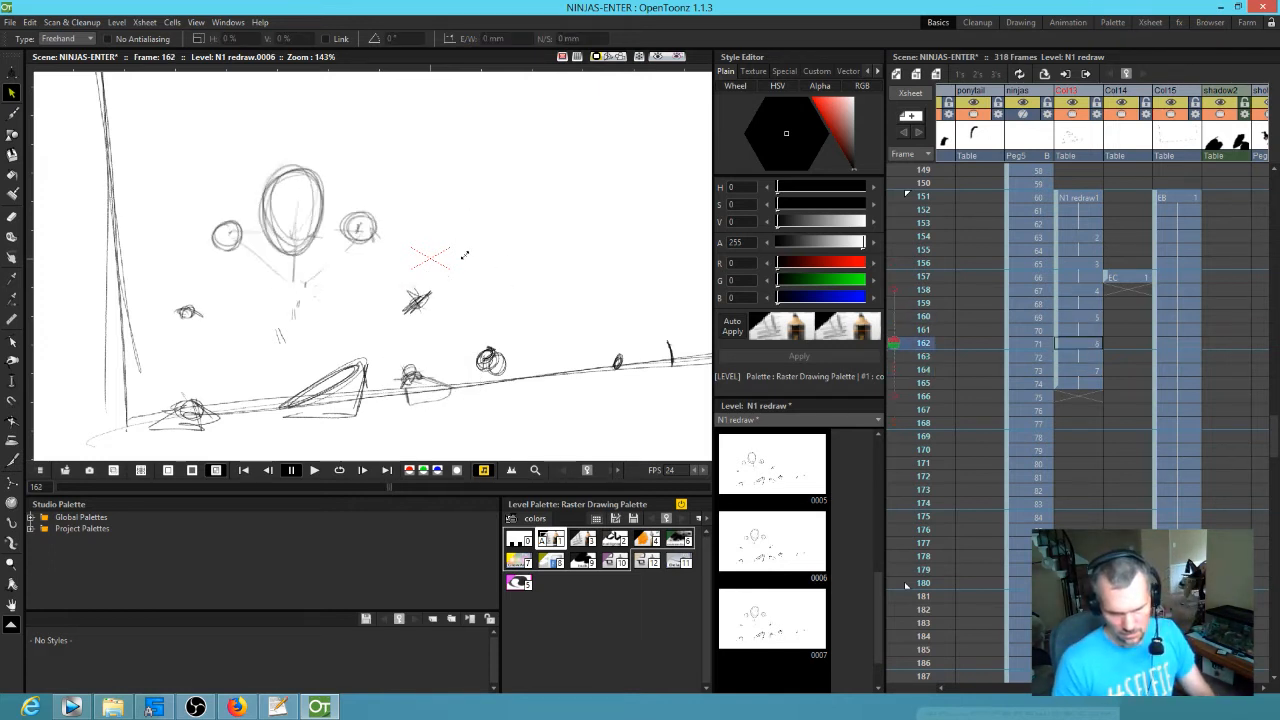
key(period)
key(period)
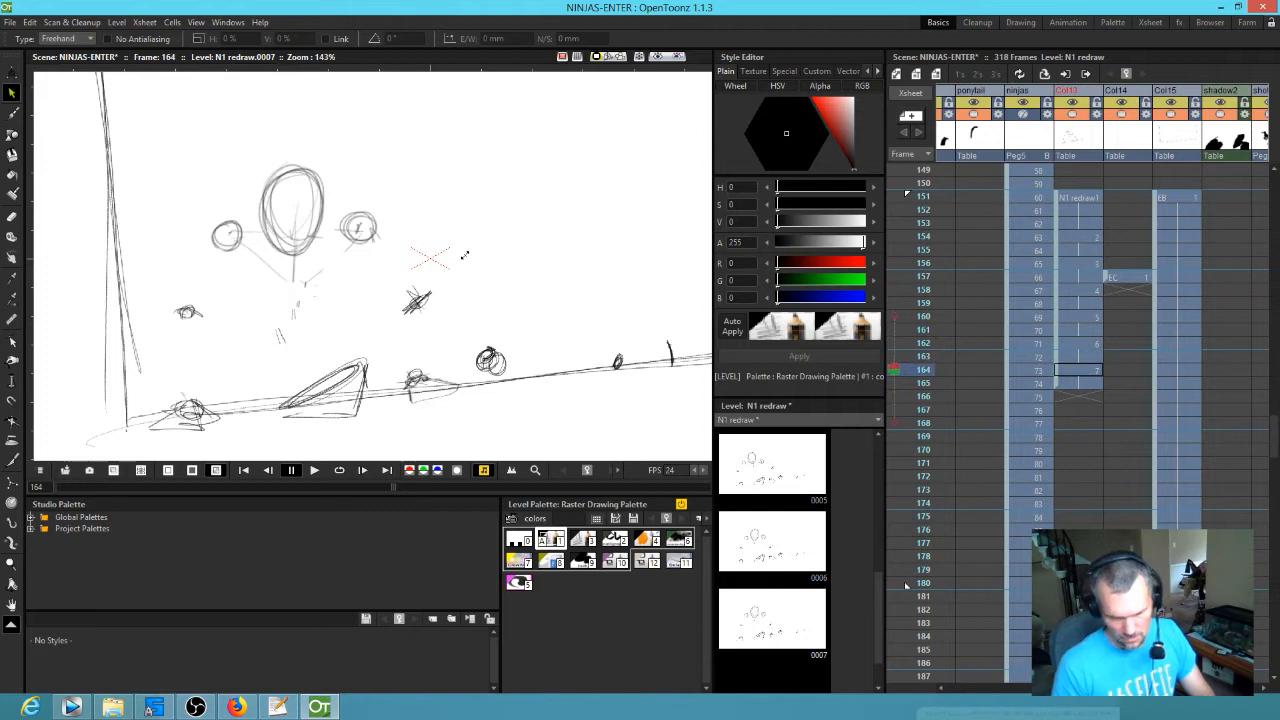
- Move the head and shoulders in drawing 0007 by 20.93 mm E/W and 20.19 mm N/S, and nudge the right hand sketch up 2.99 mm
mouse_move(380, 148)
mouse_down()
mouse_move(236, 130)
mouse_move(435, 162)
mouse_move(395, 134)
mouse_up()
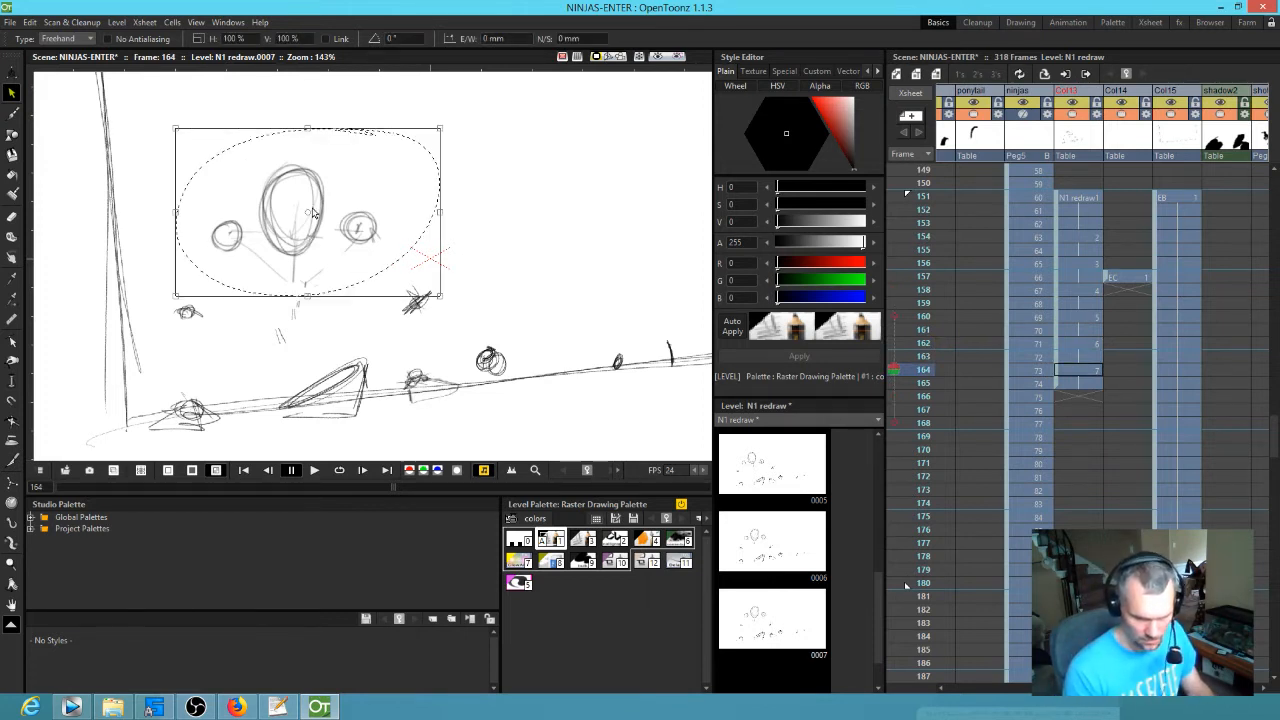
drag(302, 254, 320, 236)
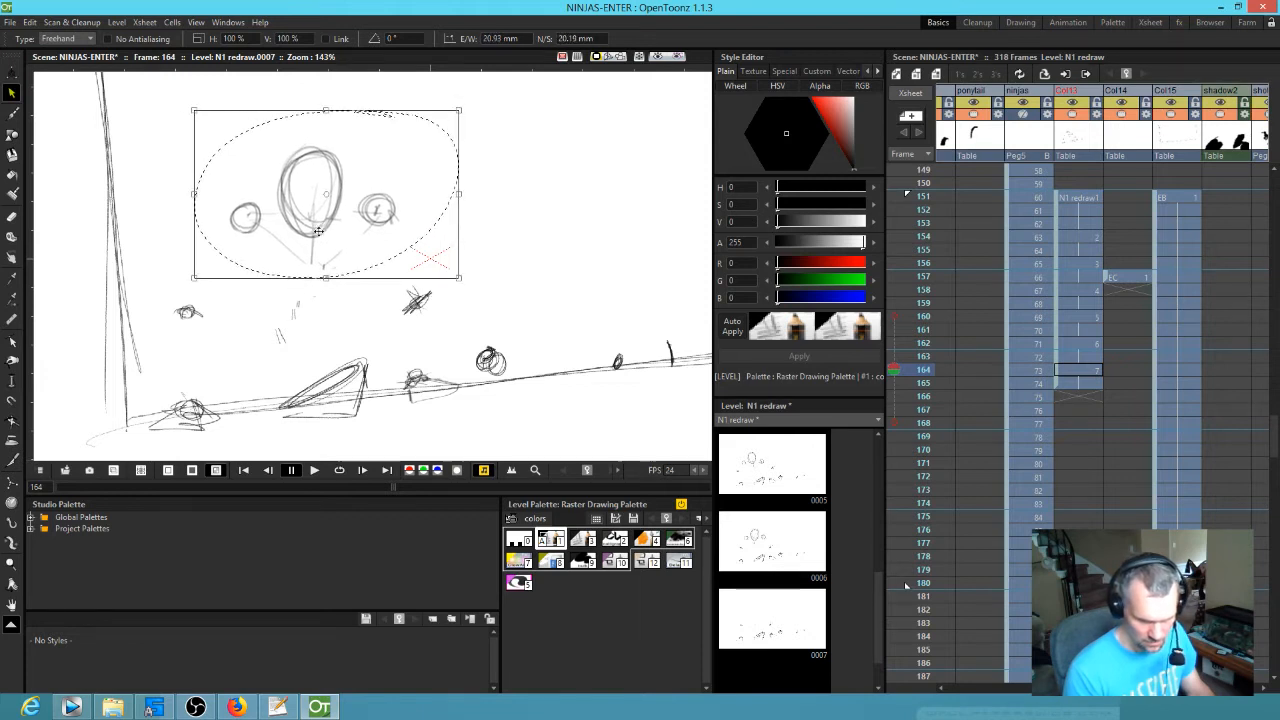
click(459, 297)
drag(431, 276, 433, 272)
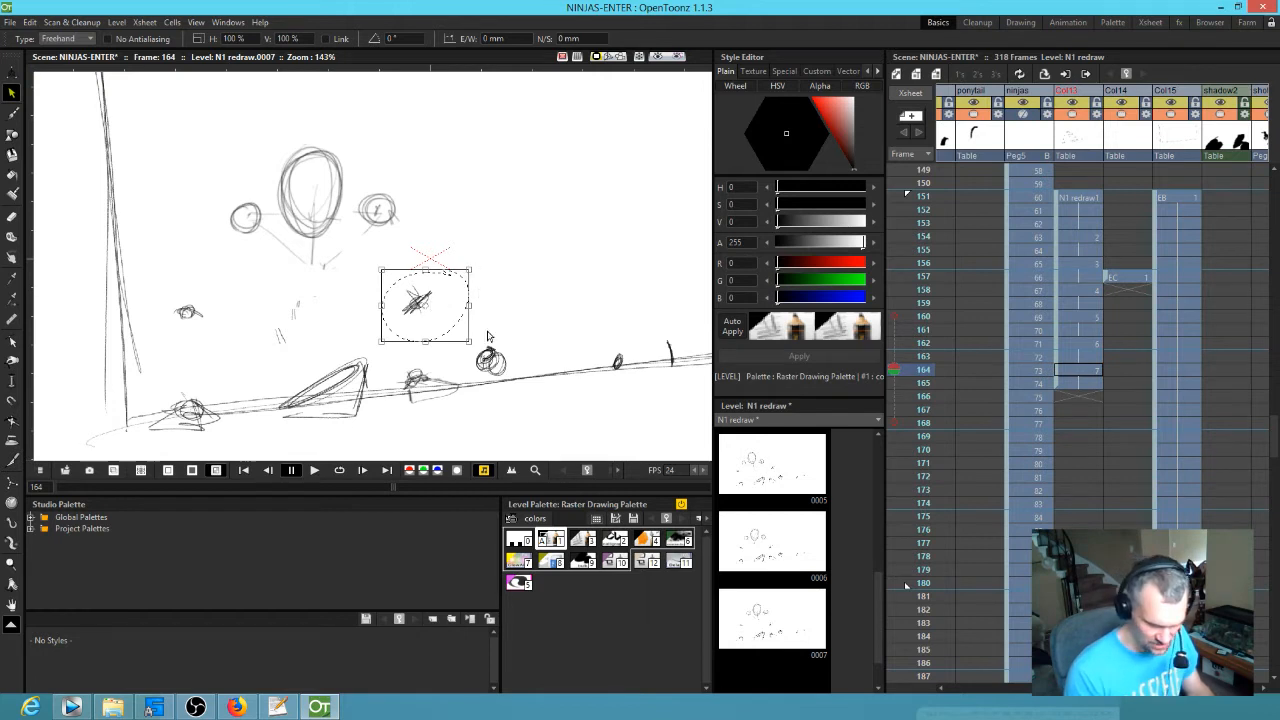
drag(475, 345, 470, 337)
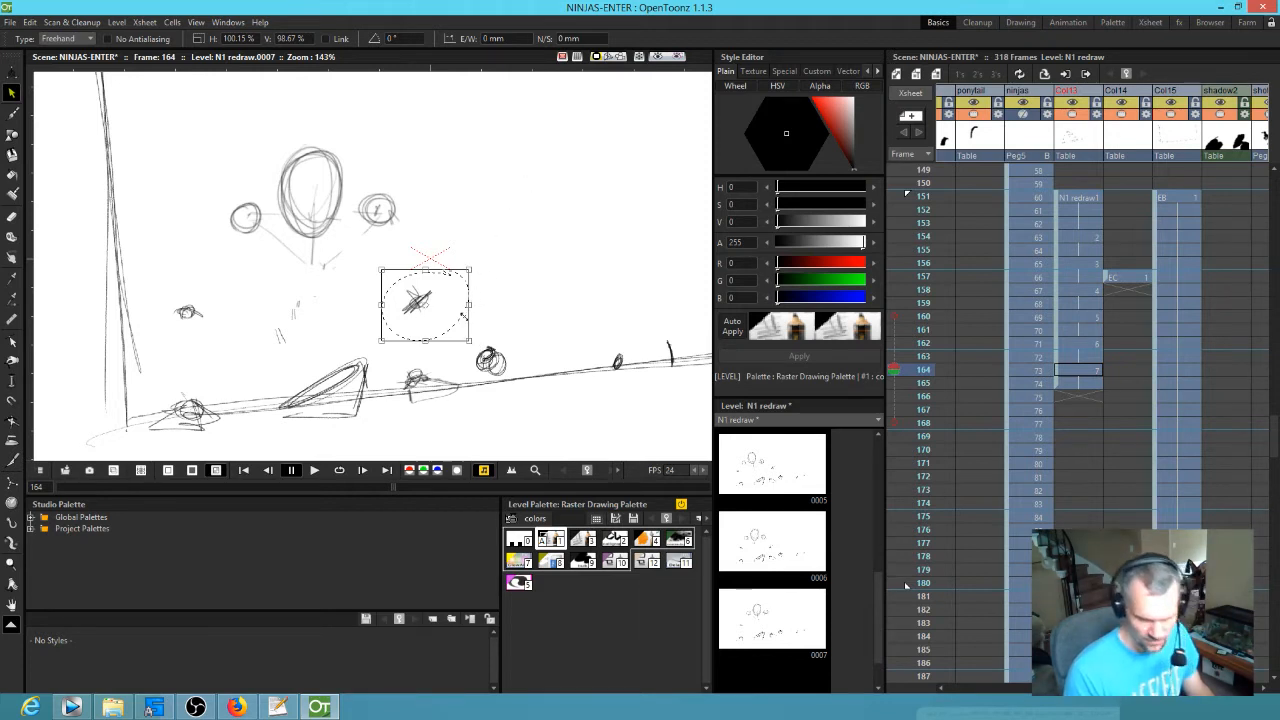
drag(460, 328, 460, 325)
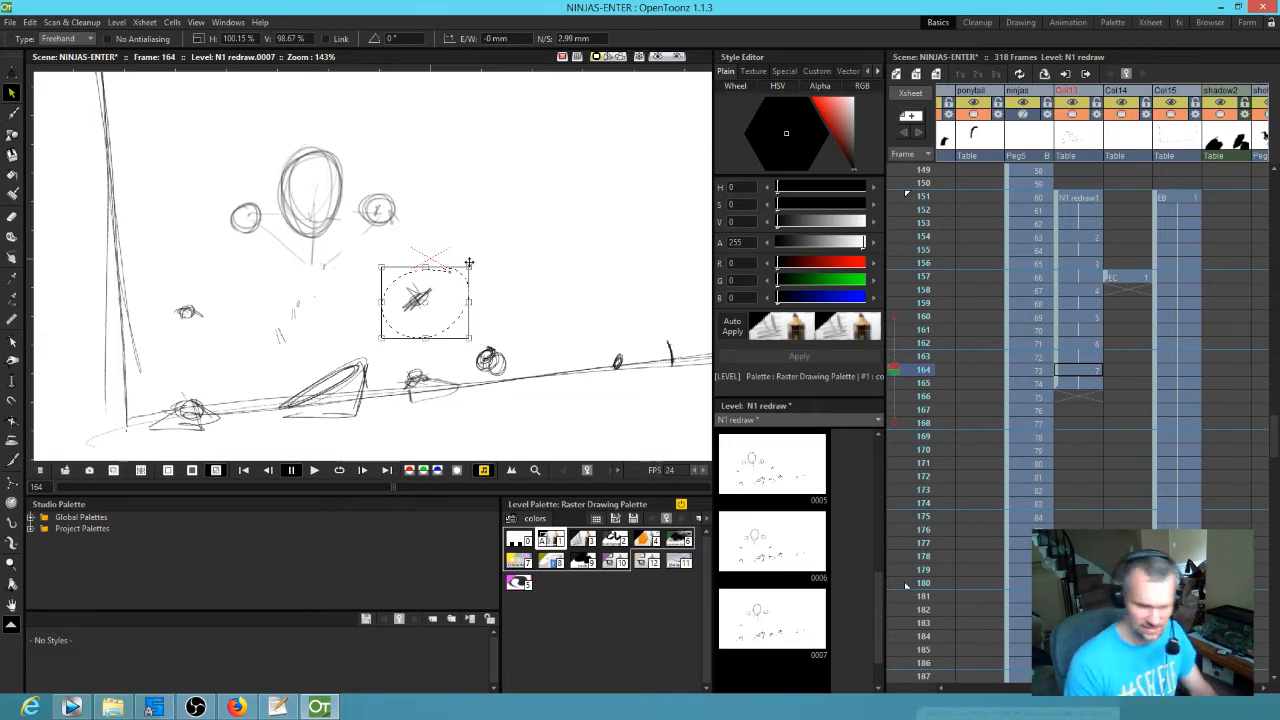
- Try a 15° rotation on the right hand sketch, then rotate it to -17.91° and offset it -2.99 mm E/W and 5.98 mm N/S
text(15)
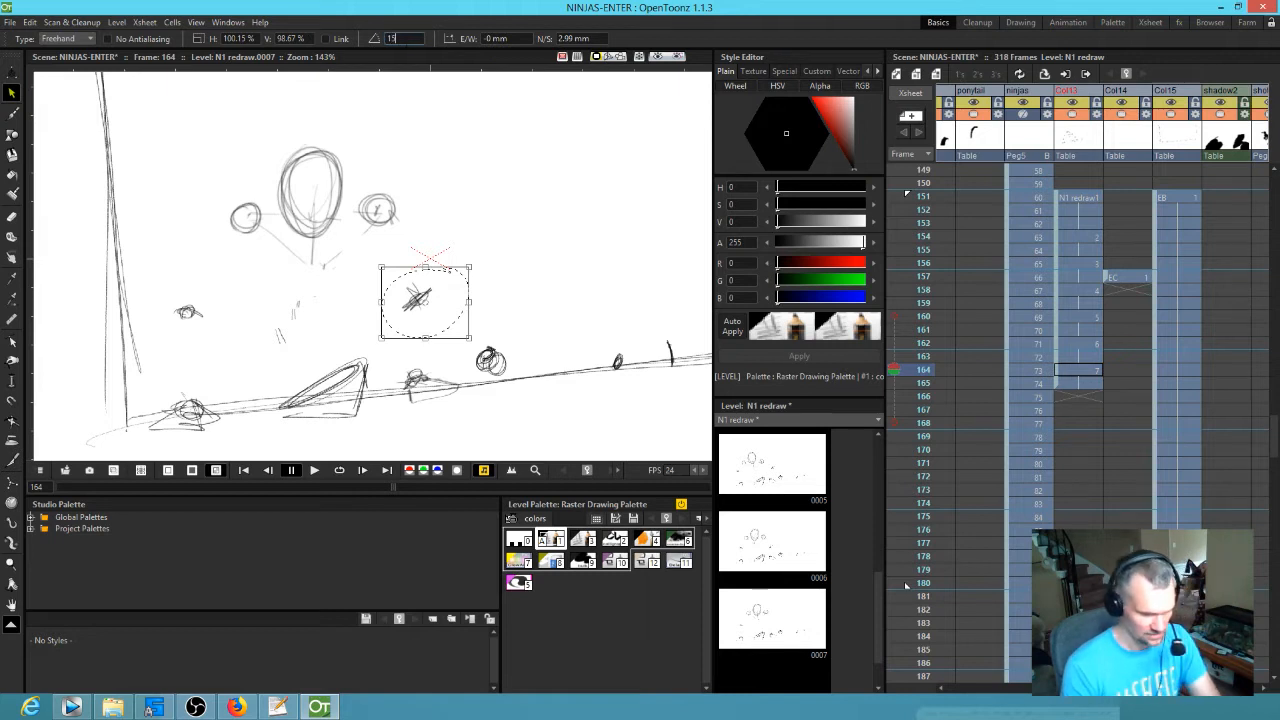
key(Return)
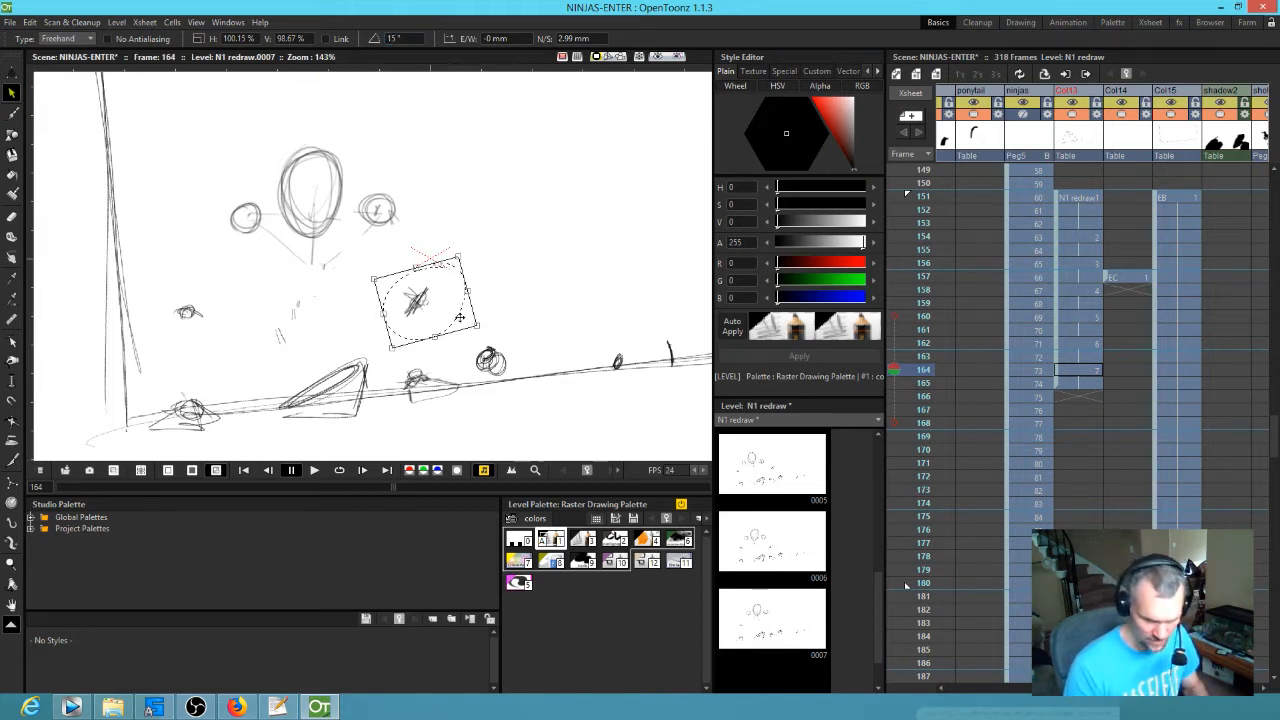
drag(458, 312, 461, 309)
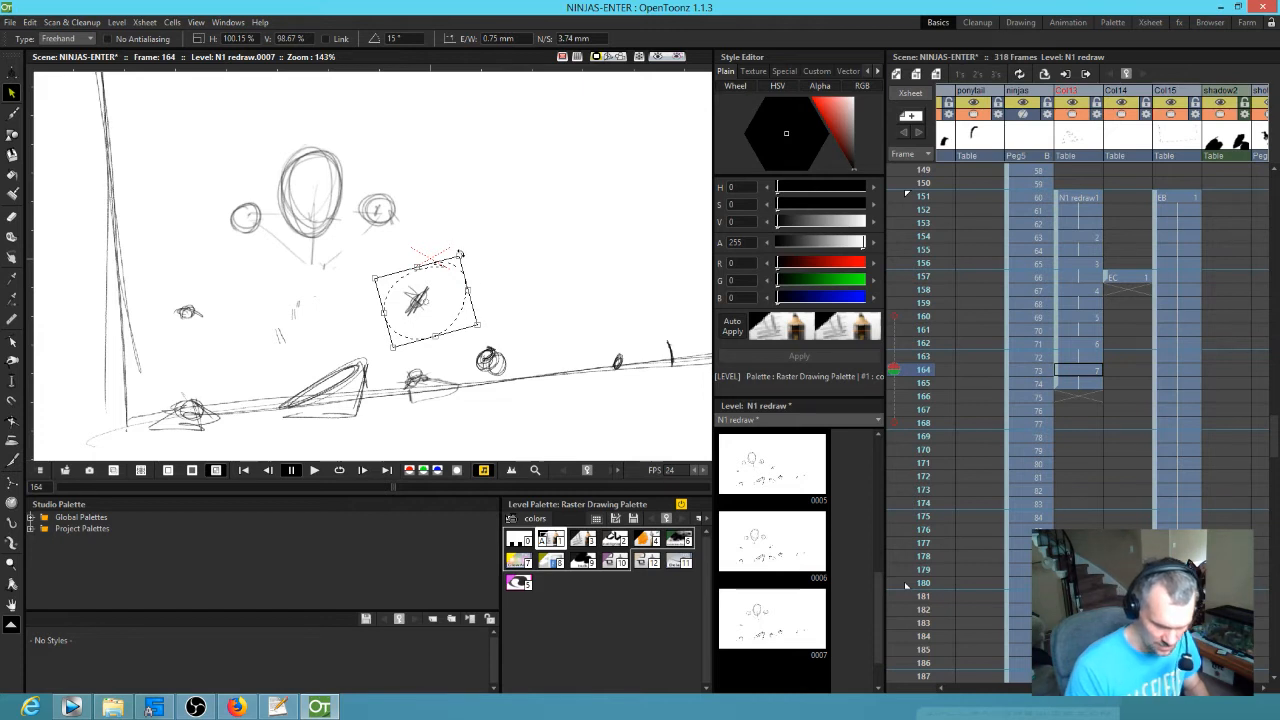
mouse_move(461, 253)
mouse_down()
mouse_move(481, 284)
mouse_move(428, 295)
mouse_up()
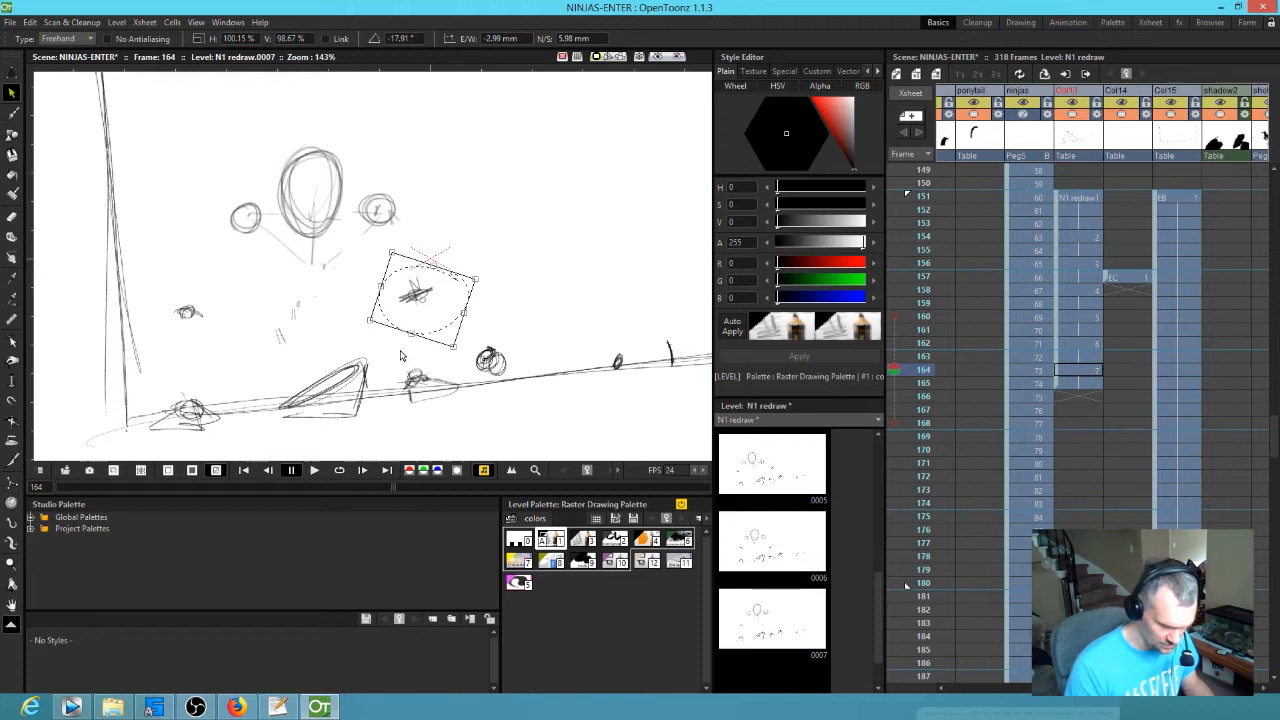
- Move the left foot sketch in drawing 0007 to the right, shift the left hand sketch 38.13 mm E/W and 2.24 mm N/S, and save
click(473, 309)
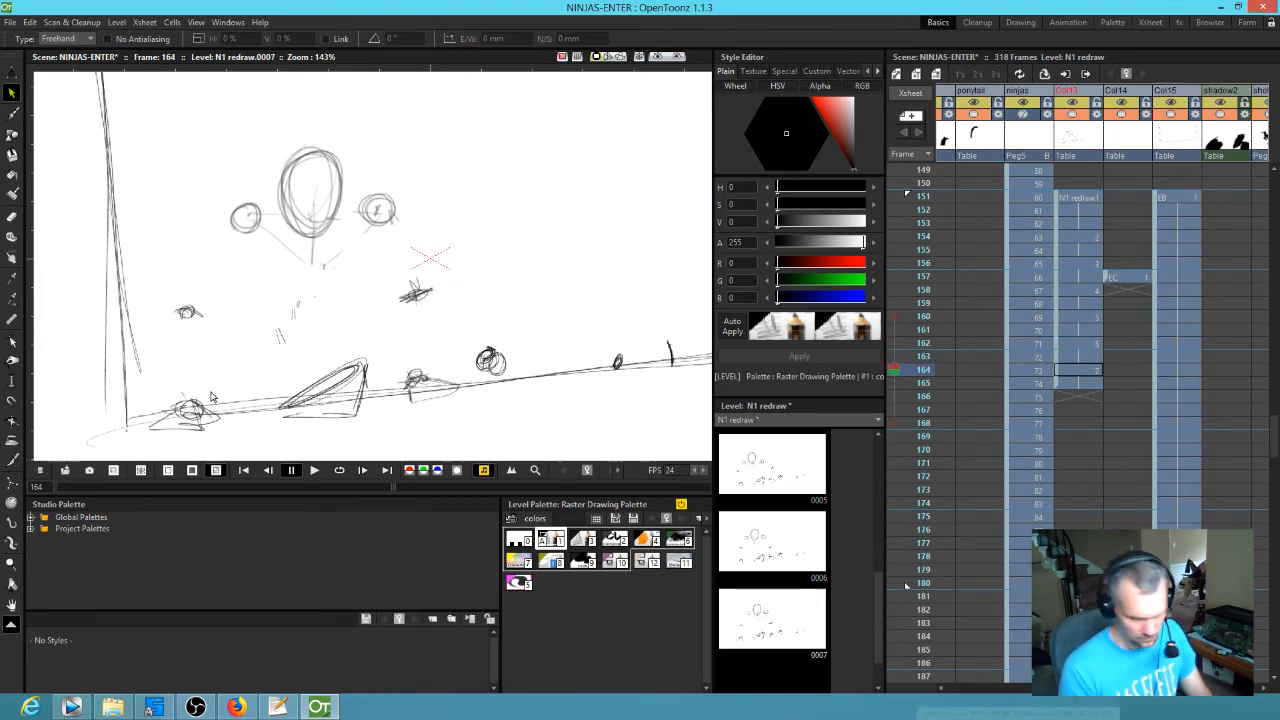
mouse_move(197, 383)
mouse_down()
mouse_move(153, 448)
mouse_move(199, 387)
mouse_move(237, 411)
mouse_up()
mouse_move(203, 305)
mouse_down()
mouse_move(176, 290)
mouse_move(223, 291)
mouse_move(196, 314)
mouse_move(226, 310)
mouse_up()
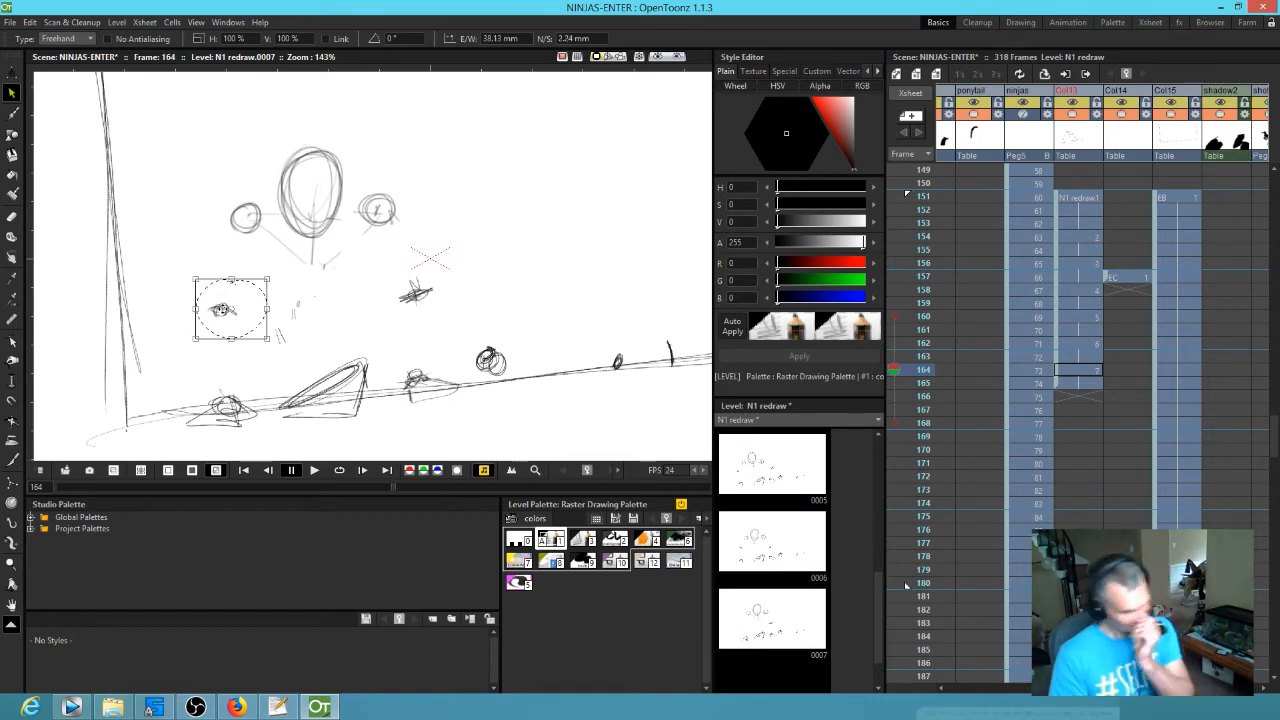
key(ctrl+s)
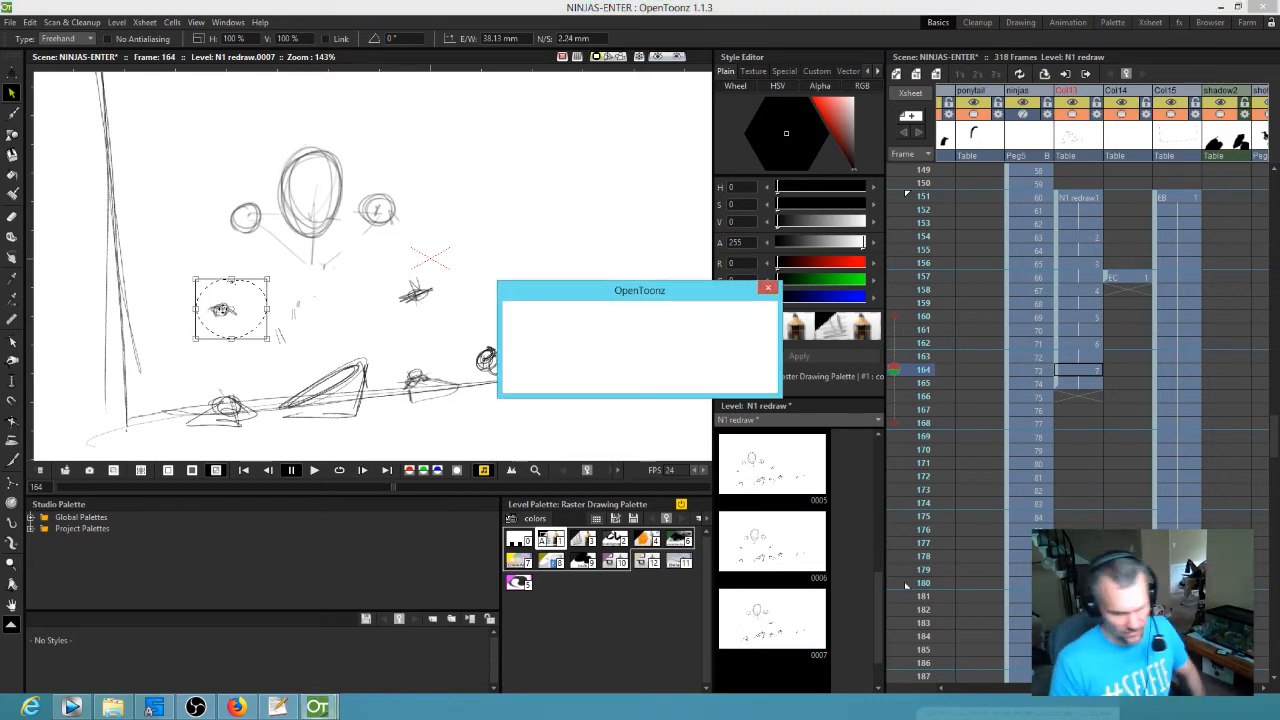
- Delete the left hand sketch in drawing 0007 and redraw it with the brush as short, flat horizontal strokes
key(Delete)
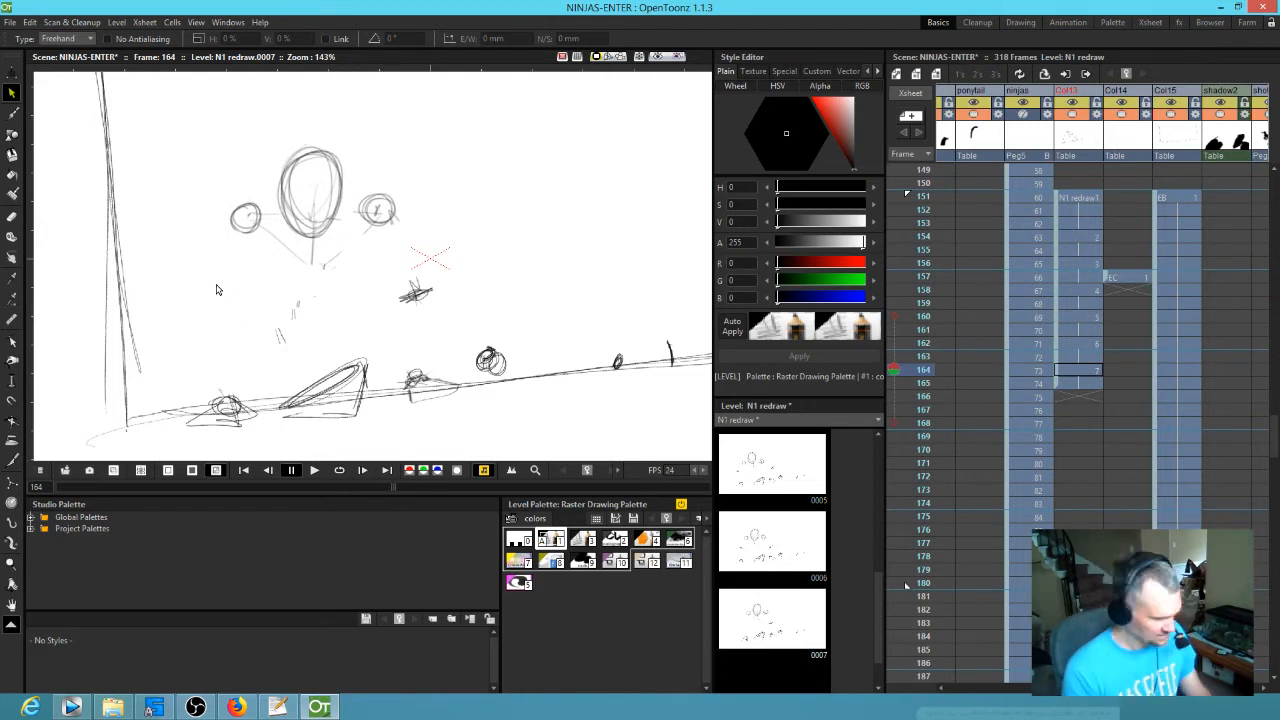
key(b)
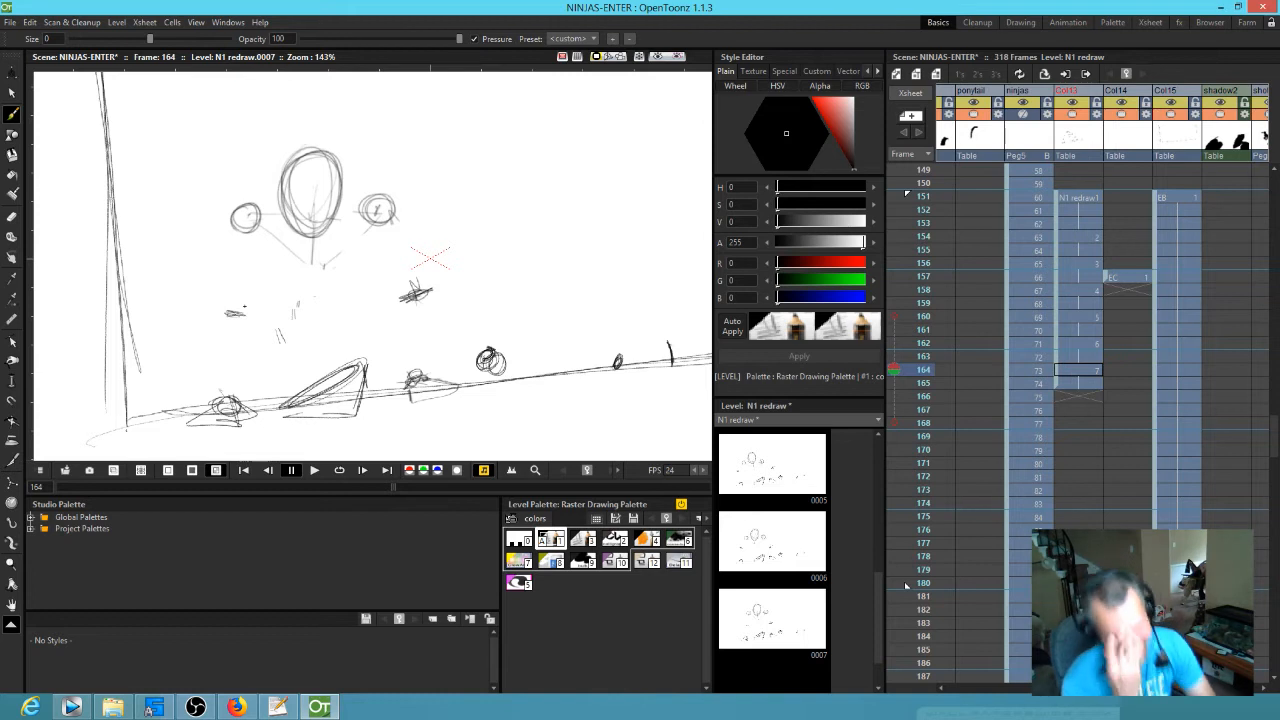
drag(224, 312, 243, 312)
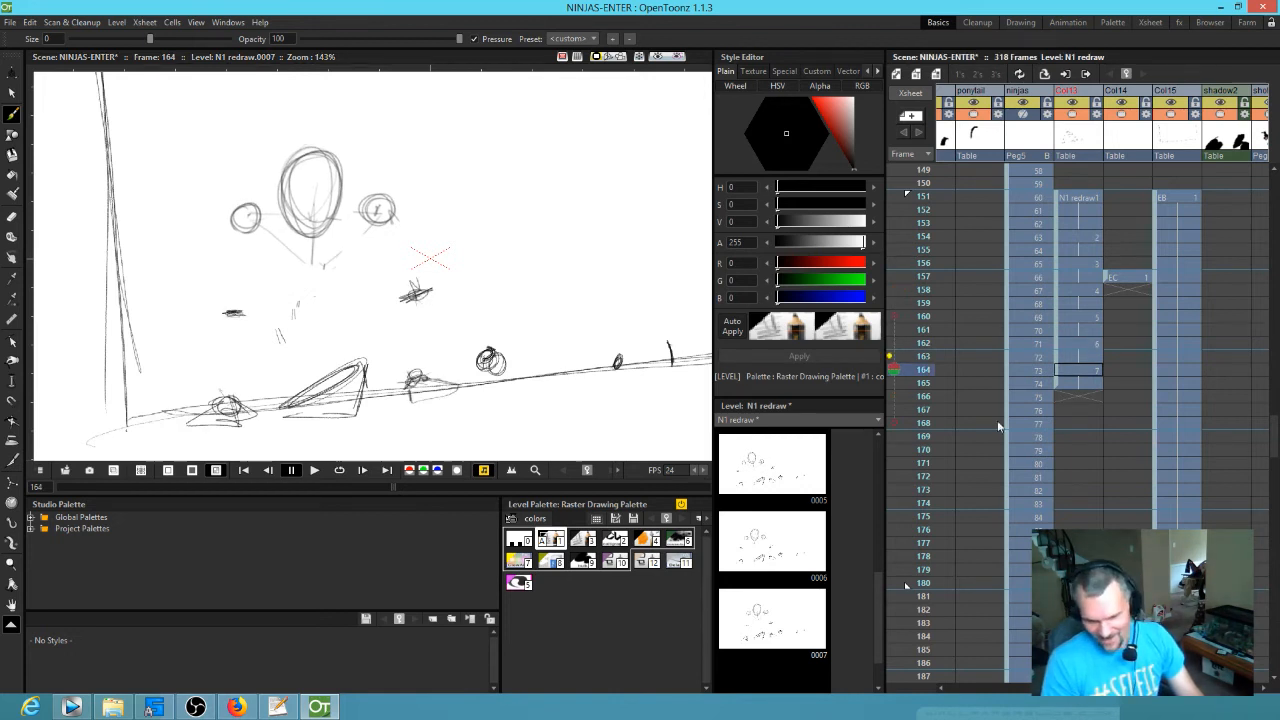
- Duplicate drawing 0007 and place the copy at frame 166 in the N1 redraw column
click(766, 620)
click(780, 678)
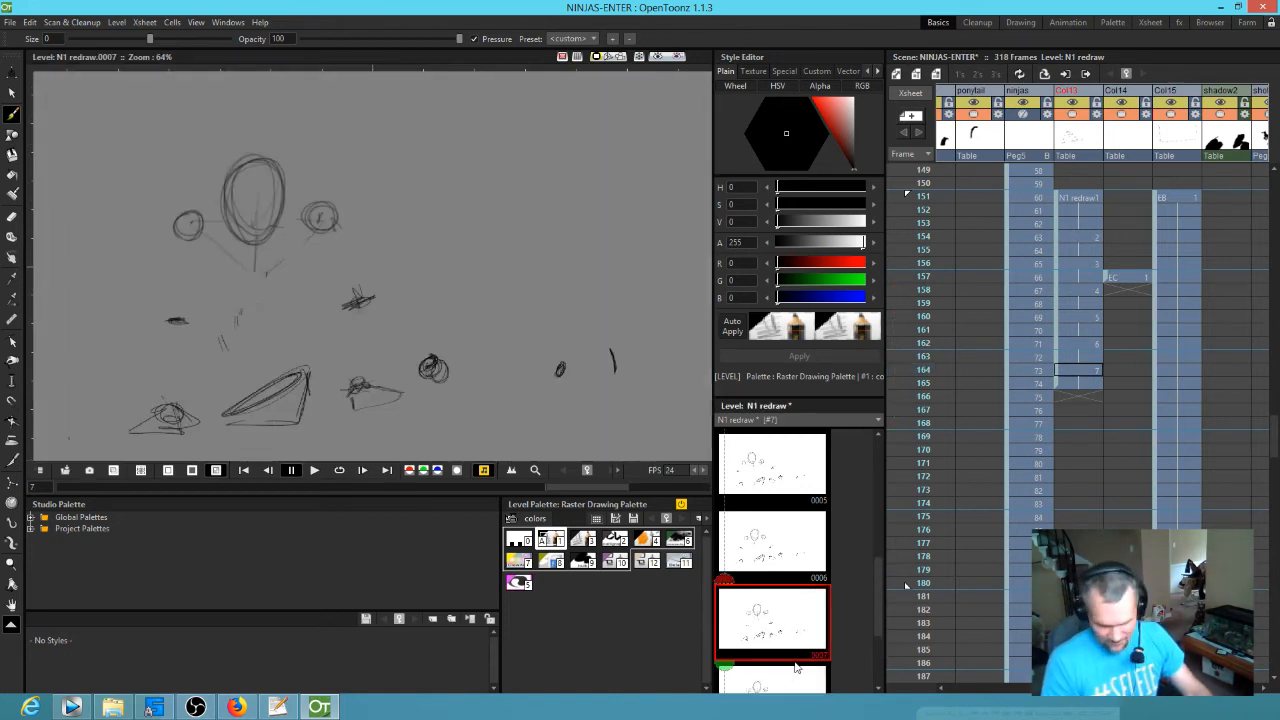
drag(783, 630, 1090, 415)
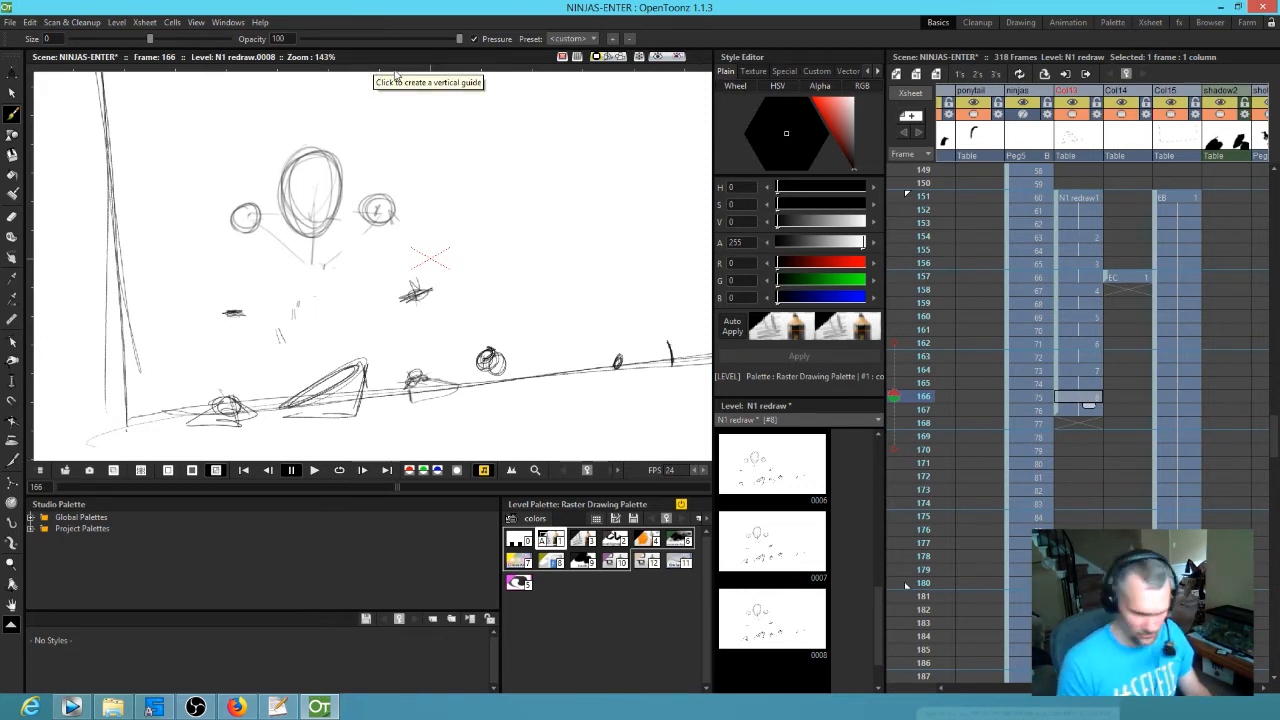
- Move the head and shoulders in drawing 0008 by 20.93 mm E/W and 12.71 mm N/S
key(s)
mouse_move(410, 142)
mouse_down()
mouse_move(242, 155)
mouse_move(341, 293)
mouse_move(399, 142)
mouse_move(368, 134)
mouse_up()
drag(325, 225, 344, 215)
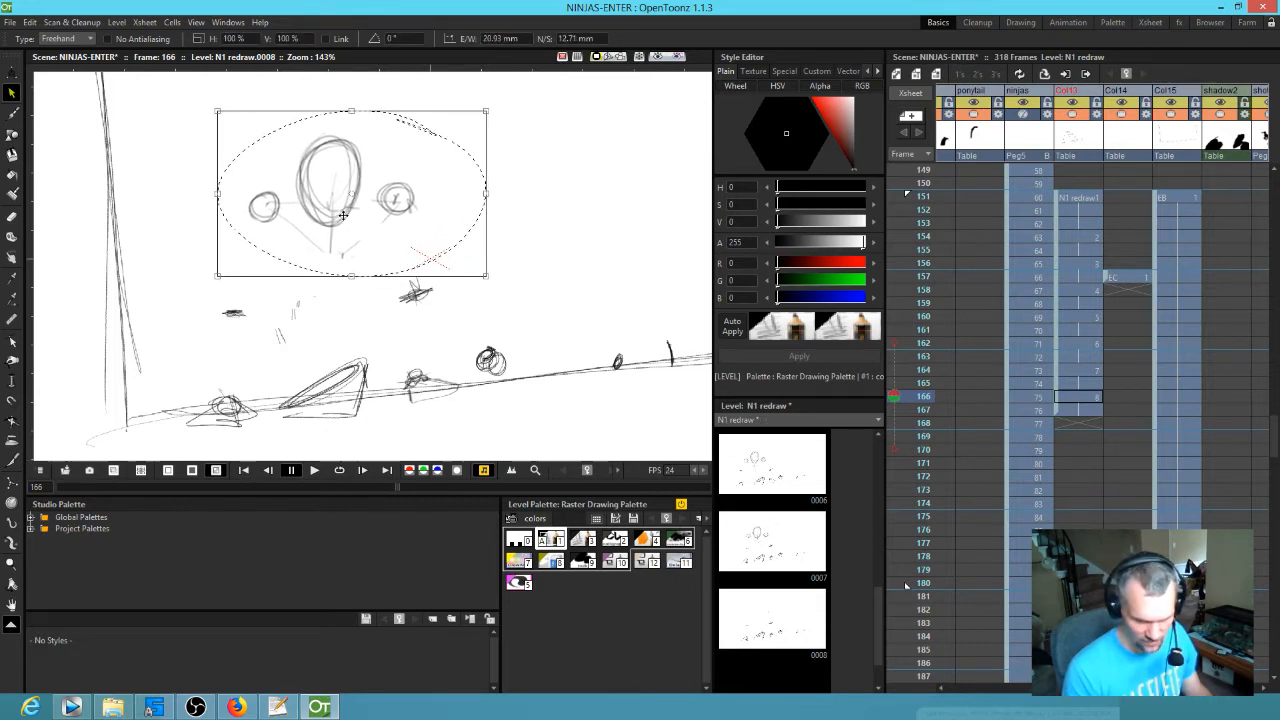
- Offset the right shoulder circle in drawing 0008 by -2.99 mm E/W and 2.24 mm N/S, and the left one by 7.48 mm and 8.97 mm
click(490, 160)
mouse_move(438, 168)
mouse_down()
mouse_move(374, 181)
mouse_move(444, 220)
mouse_move(398, 207)
mouse_up()
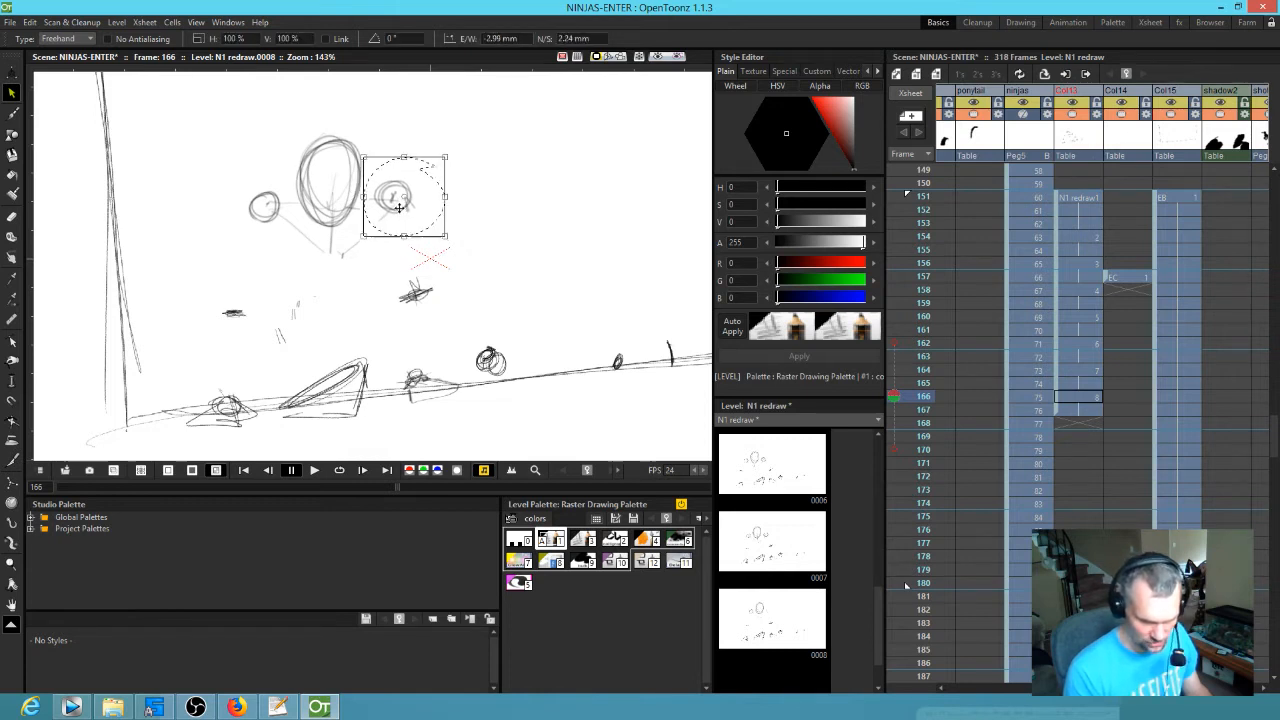
click(257, 165)
mouse_move(265, 179)
mouse_down()
mouse_move(283, 189)
mouse_move(266, 174)
mouse_move(267, 211)
mouse_up()
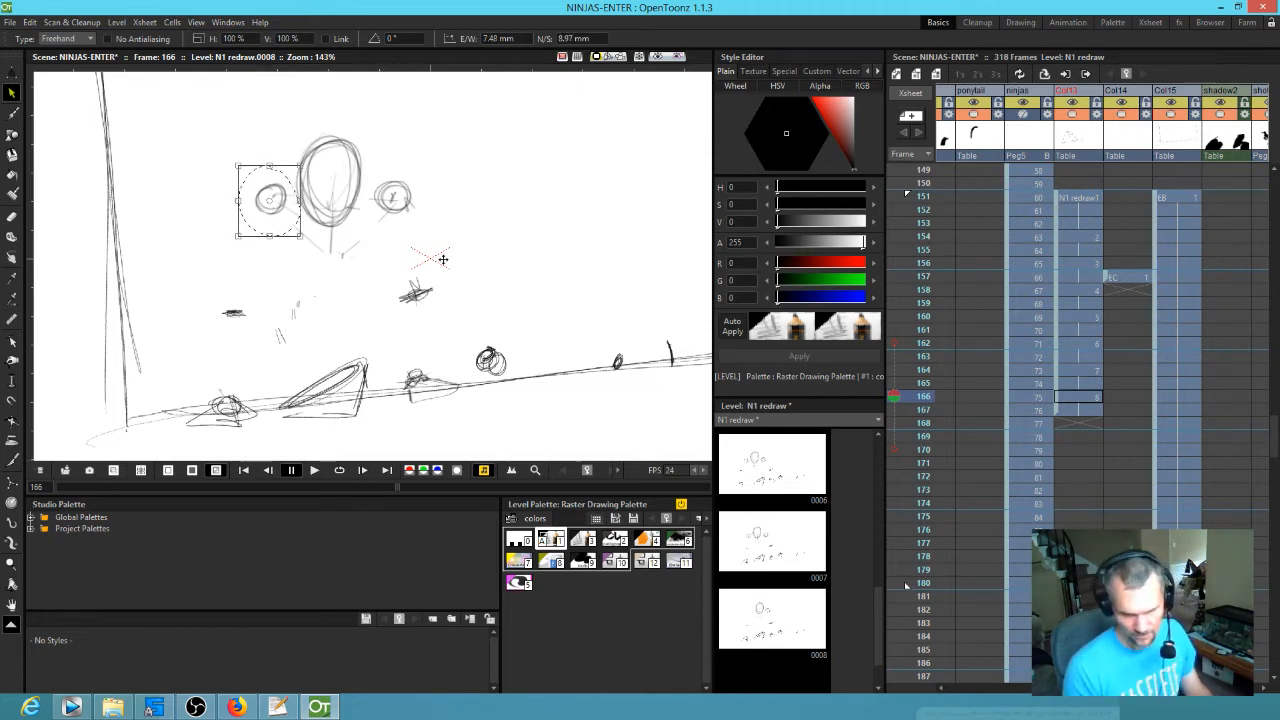
- Move the left hand in drawing 0008 by 20.19 mm E/W and 14.2 mm N/S; rotate the right hand -15.14° and offset it -4.49 mm and -9.72 mm
click(248, 298)
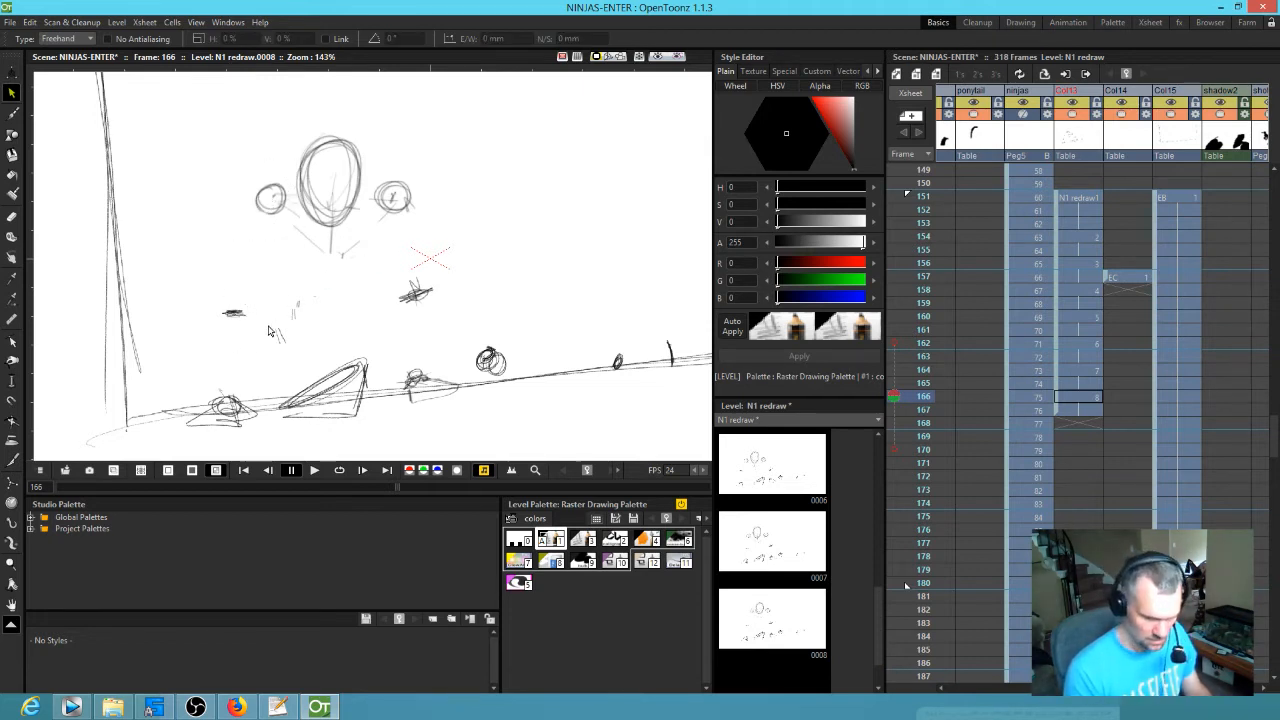
drag(240, 281, 273, 291)
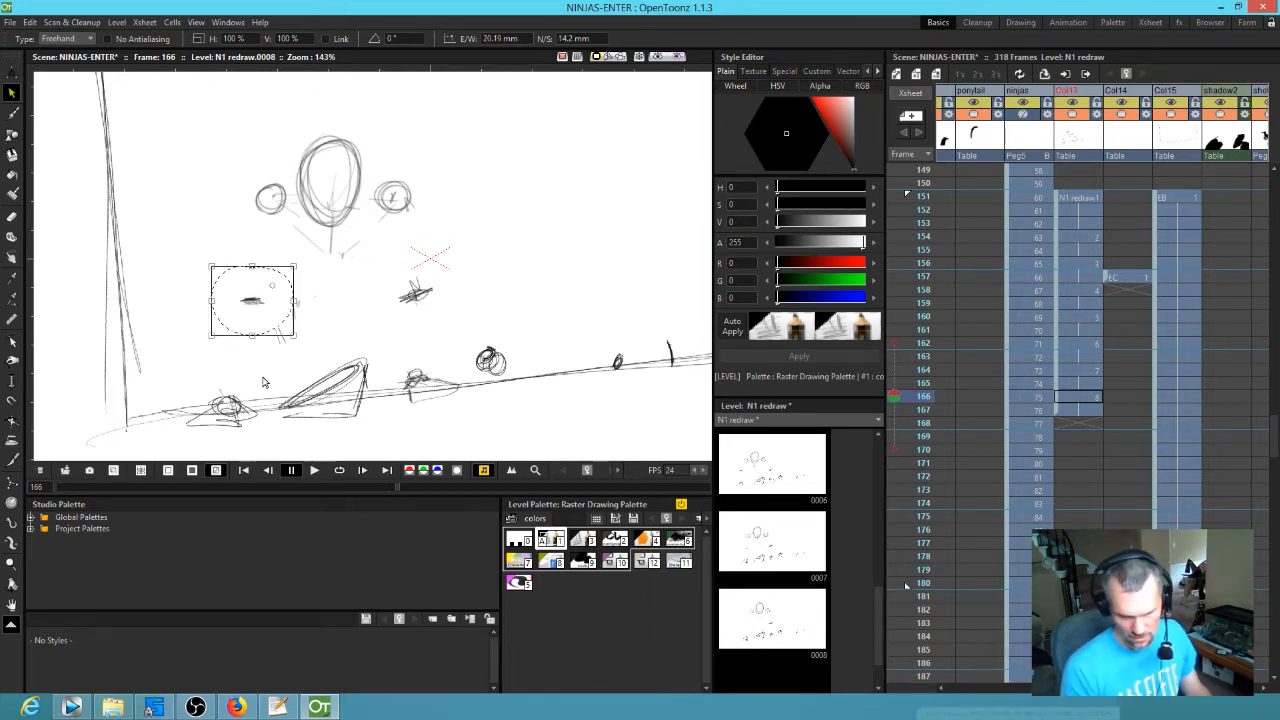
click(422, 276)
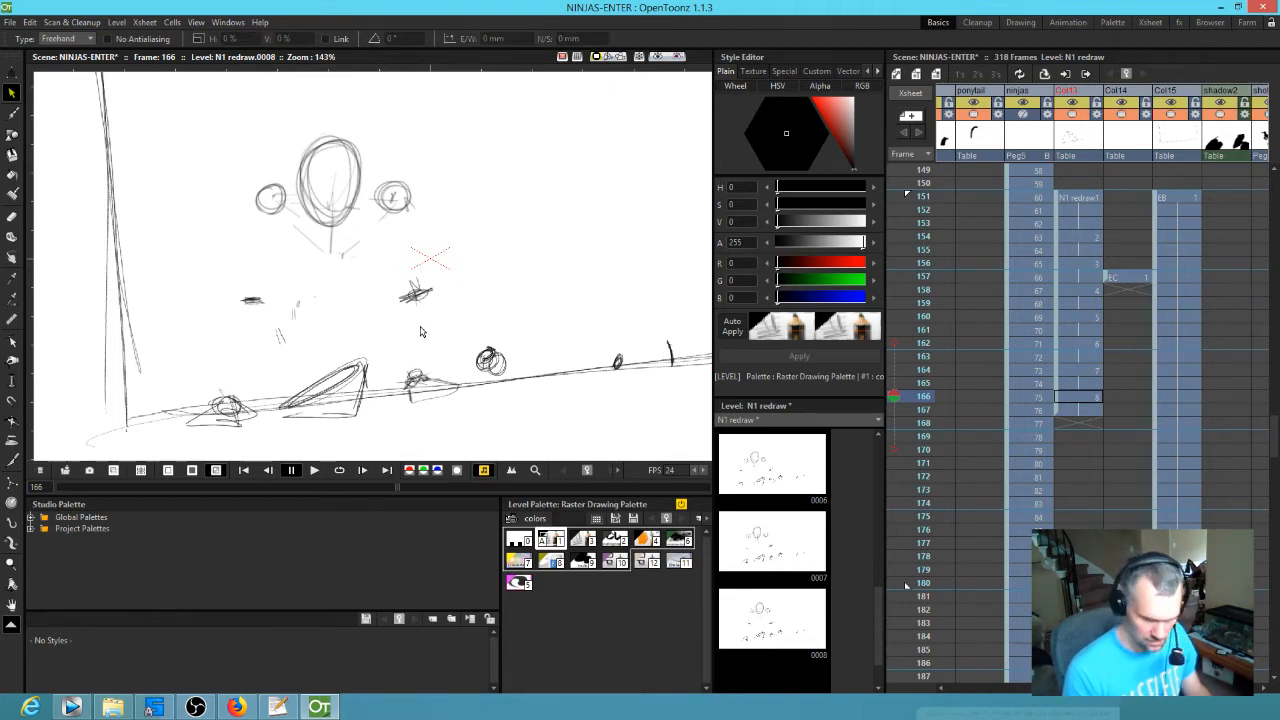
mouse_move(425, 256)
mouse_down()
mouse_move(440, 323)
mouse_move(468, 251)
mouse_move(474, 261)
mouse_move(412, 301)
mouse_up()
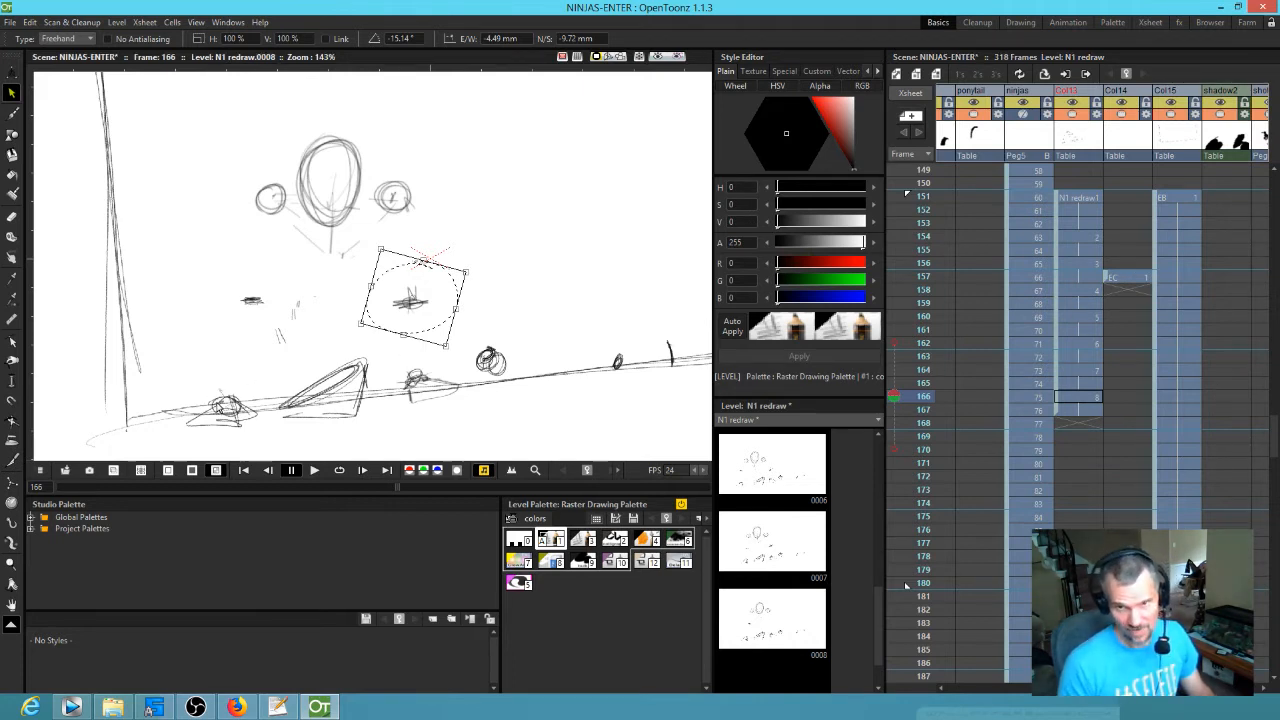
- Rotate the wedge sketch in drawing 0004 at frame 158 to -6.81° and offset it -11.21 mm E/W and -5.23 mm N/S
click(1083, 236)
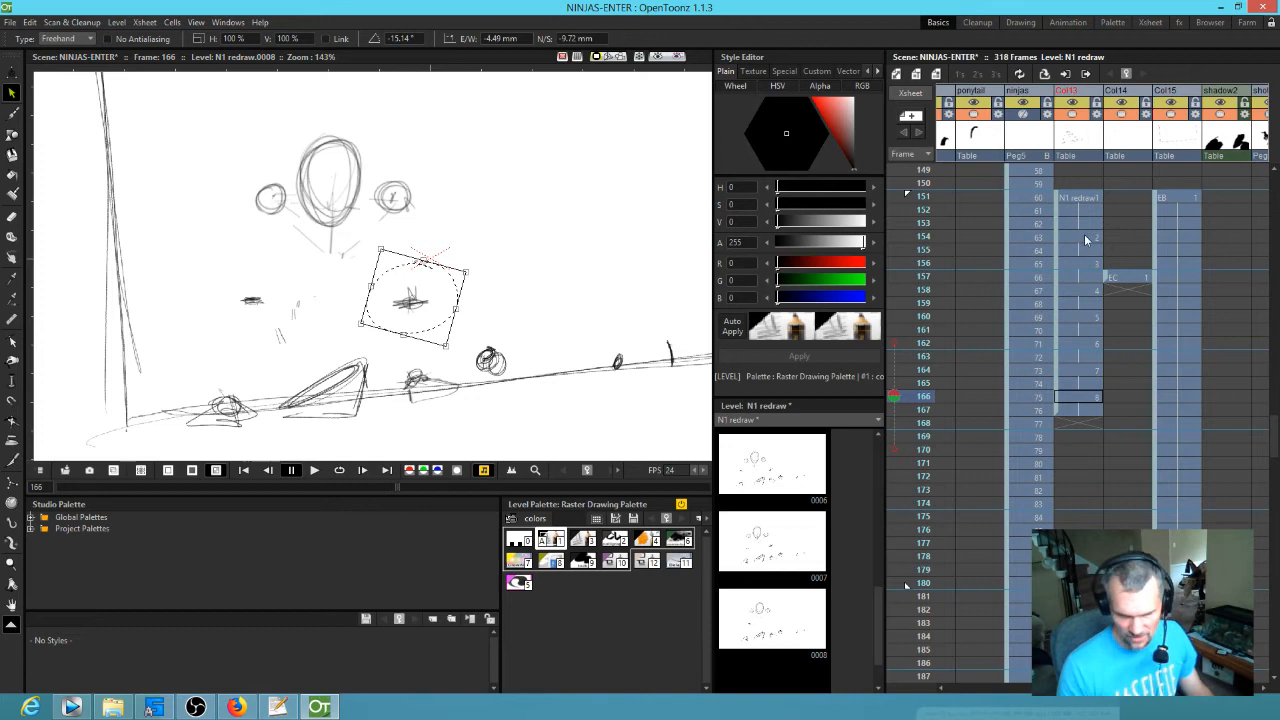
click(1084, 263)
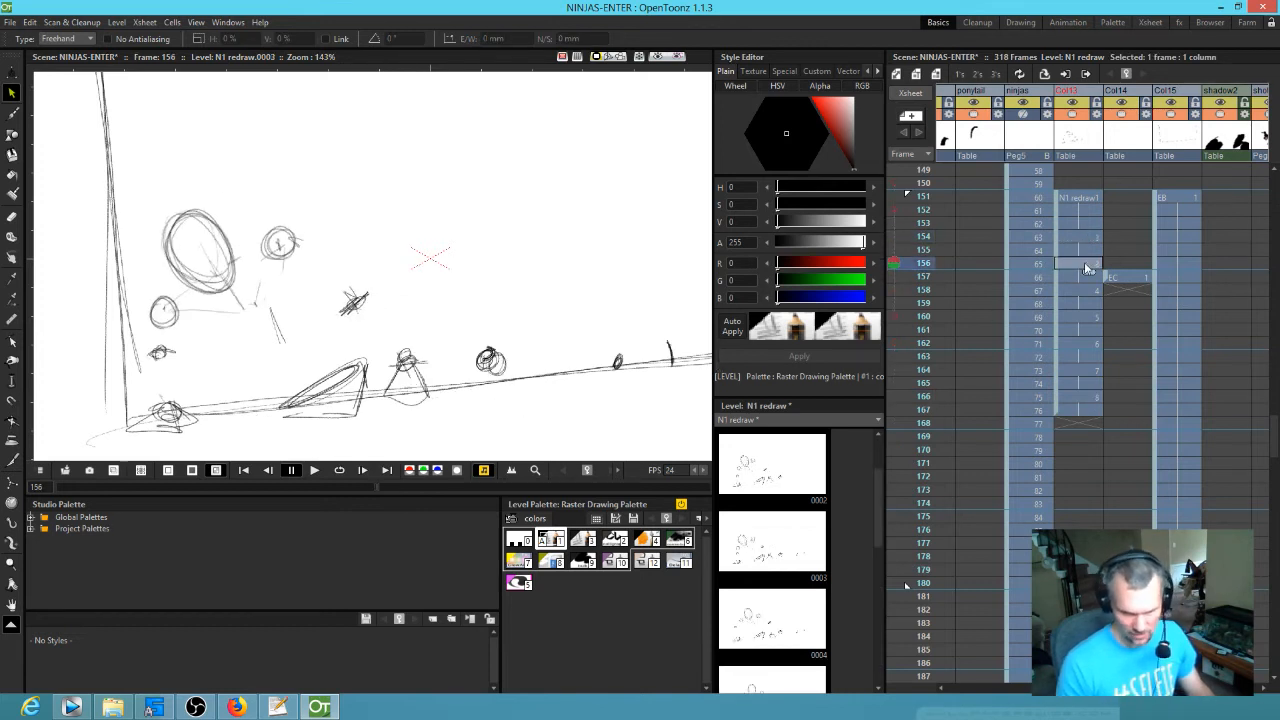
click(1094, 292)
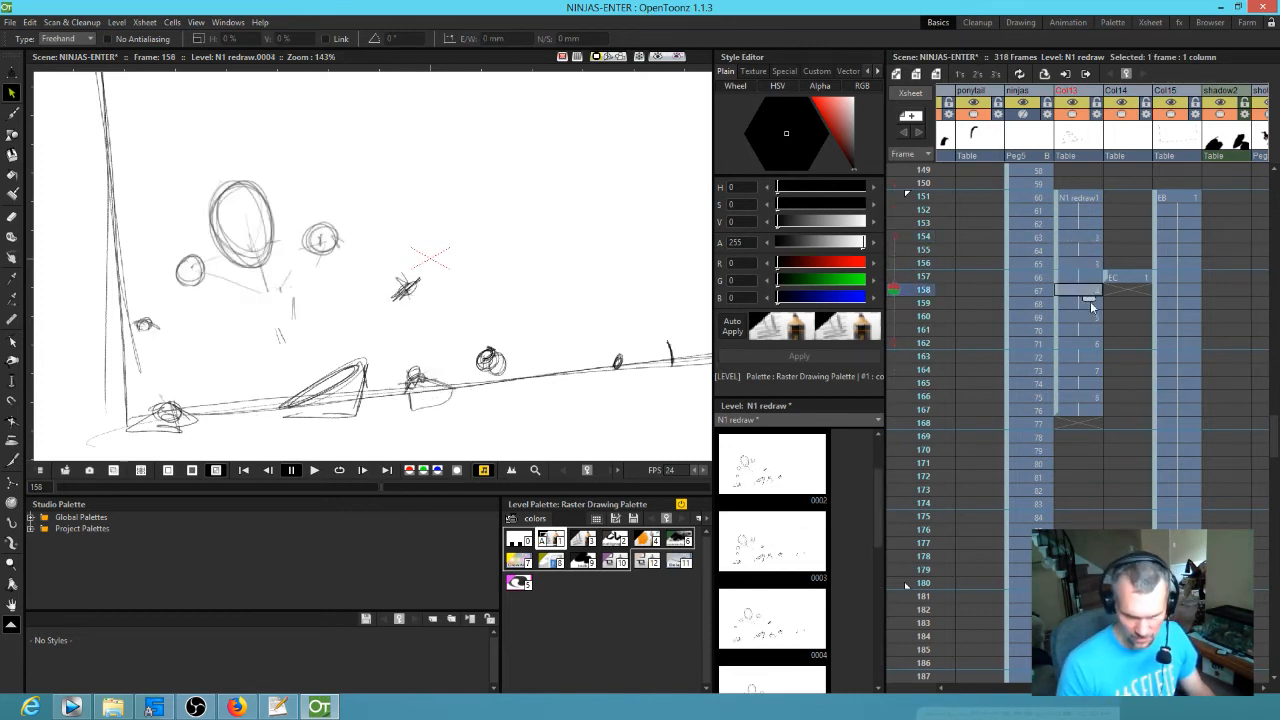
mouse_move(365, 349)
mouse_down()
mouse_move(380, 440)
mouse_move(394, 356)
mouse_up()
drag(354, 394, 343, 398)
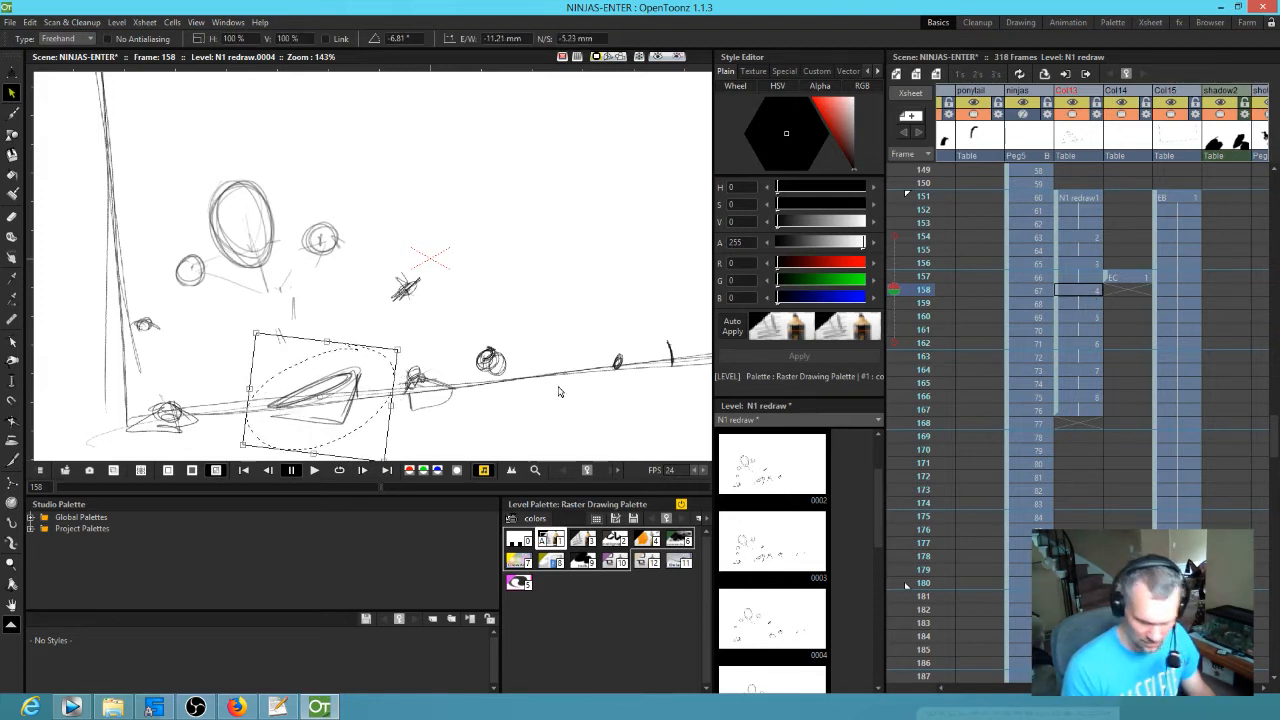
- Rotate the wedge sketch in drawing 0005 to -7.93° and offset it -14.2 mm E/W and -5.23 mm N/S
key(.)
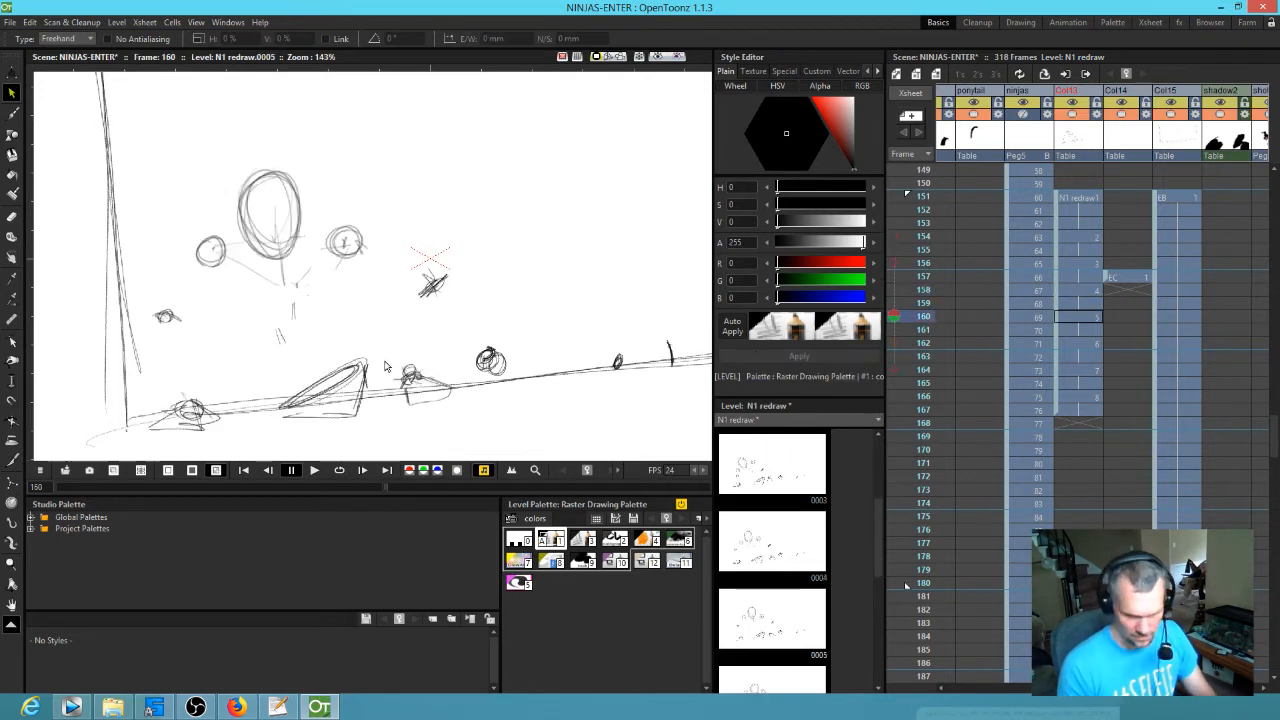
mouse_move(362, 341)
mouse_down()
mouse_move(388, 425)
mouse_move(389, 350)
mouse_up()
drag(348, 400, 335, 402)
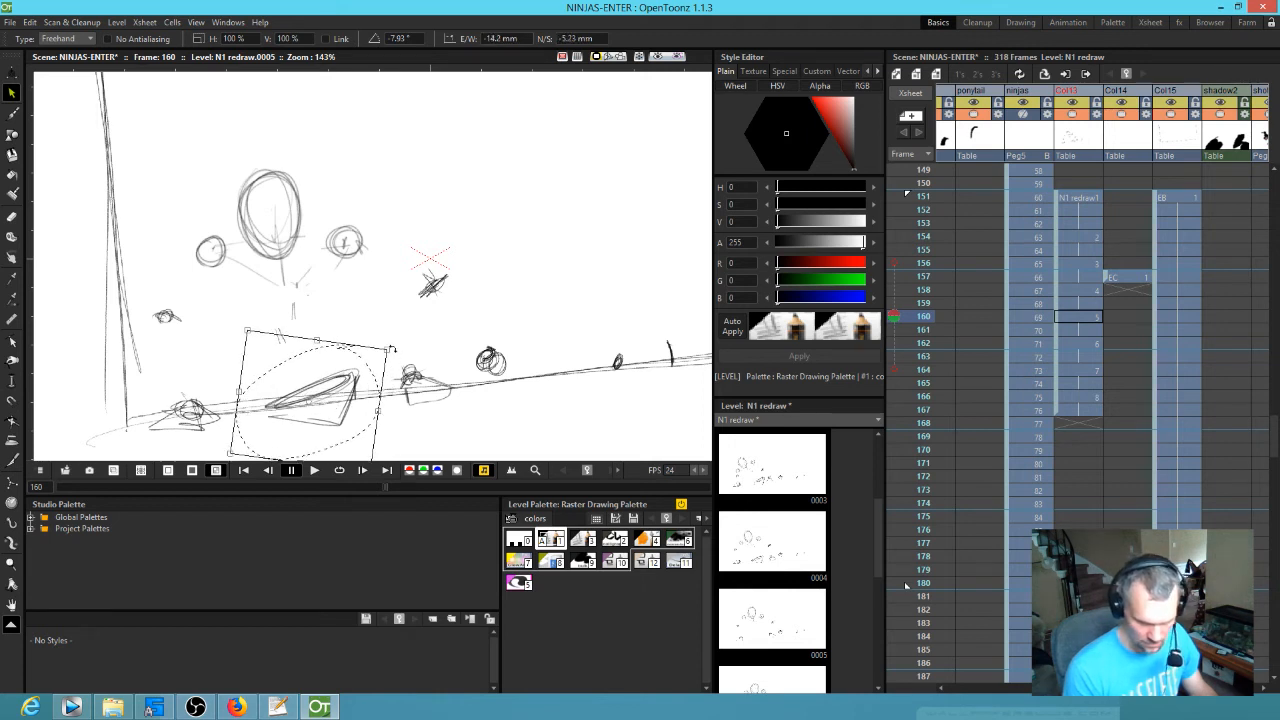
- Rotate the wedge sketch in drawing 0006 to -18.29° and offset it -9.72 mm E/W and -3.74 mm N/S
key(period)
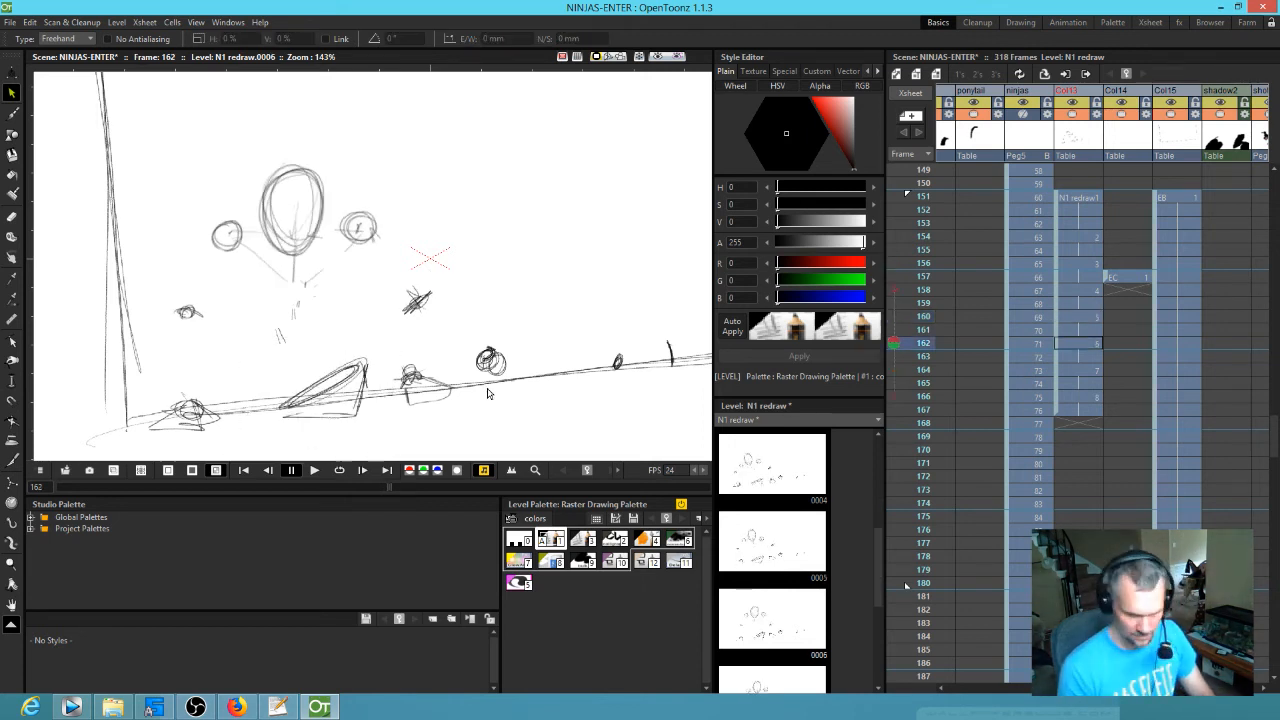
mouse_move(367, 341)
mouse_down()
mouse_move(385, 400)
mouse_move(376, 354)
mouse_move(396, 354)
mouse_up()
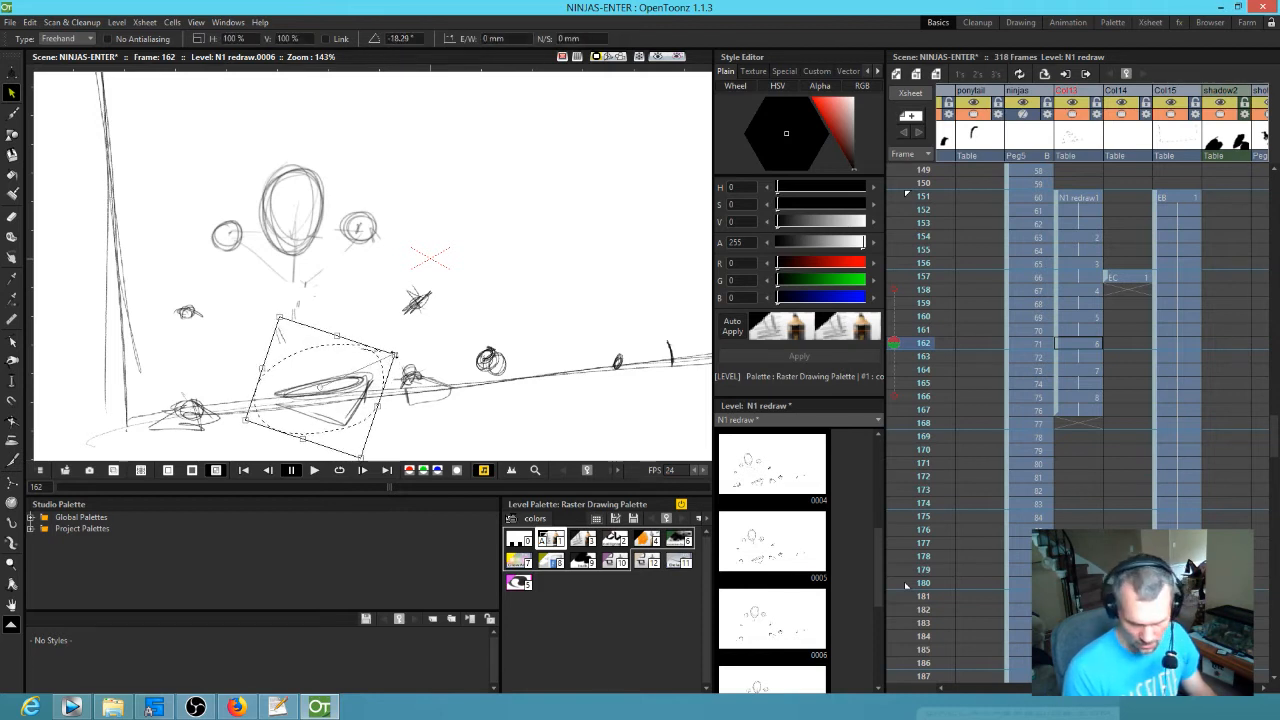
drag(345, 399, 335, 402)
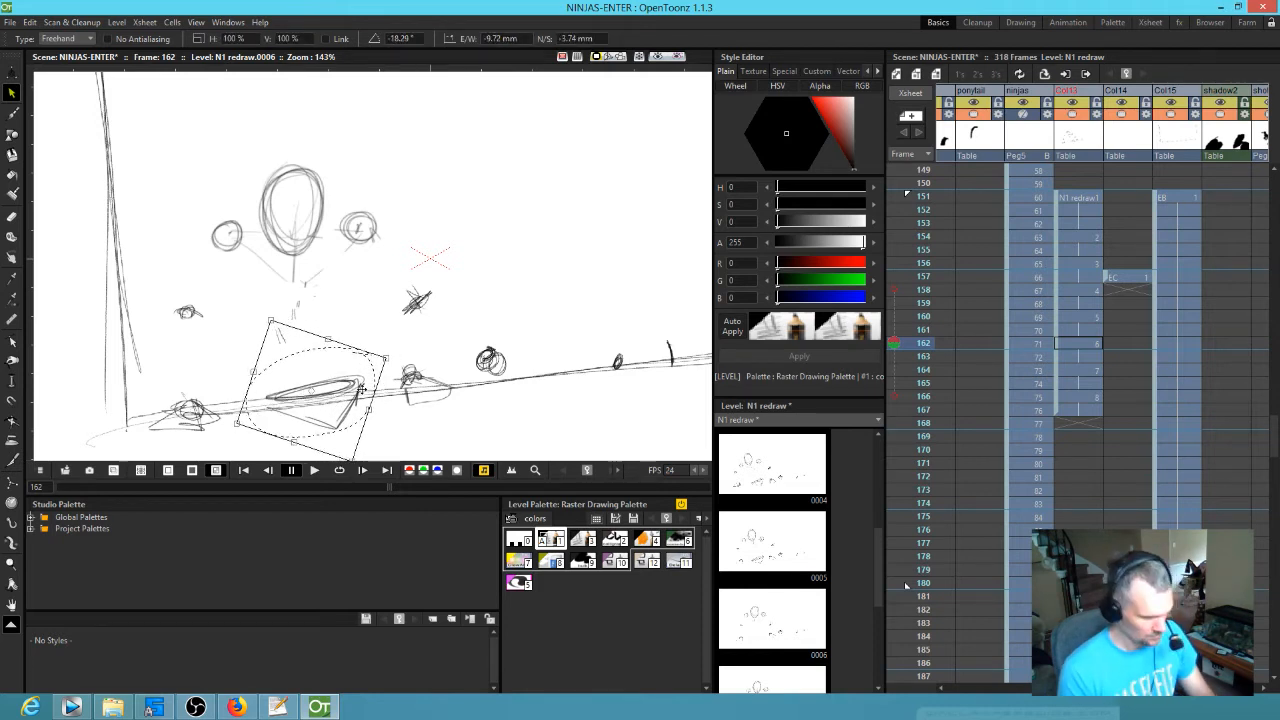
- Rotate and reposition the wedge in drawing 0007, and rotate the one in drawing 0008 to -25.64° with offsets of 13.46 mm E/W and 6.73 mm N/S
key(period)
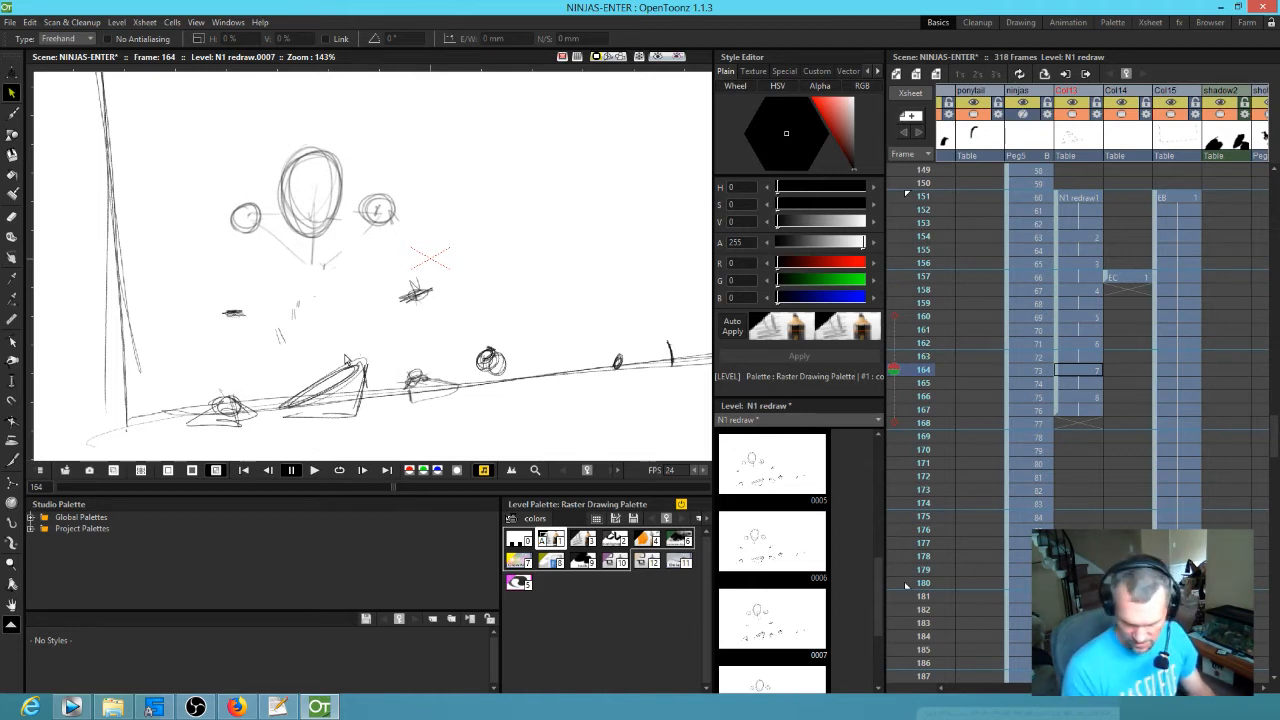
mouse_move(367, 347)
mouse_down()
mouse_move(345, 440)
mouse_move(379, 344)
mouse_move(410, 352)
mouse_move(405, 366)
mouse_up()
mouse_move(350, 397)
mouse_down()
mouse_move(380, 374)
mouse_move(325, 333)
mouse_move(405, 345)
mouse_move(412, 358)
mouse_move(358, 378)
mouse_up()
key(.)
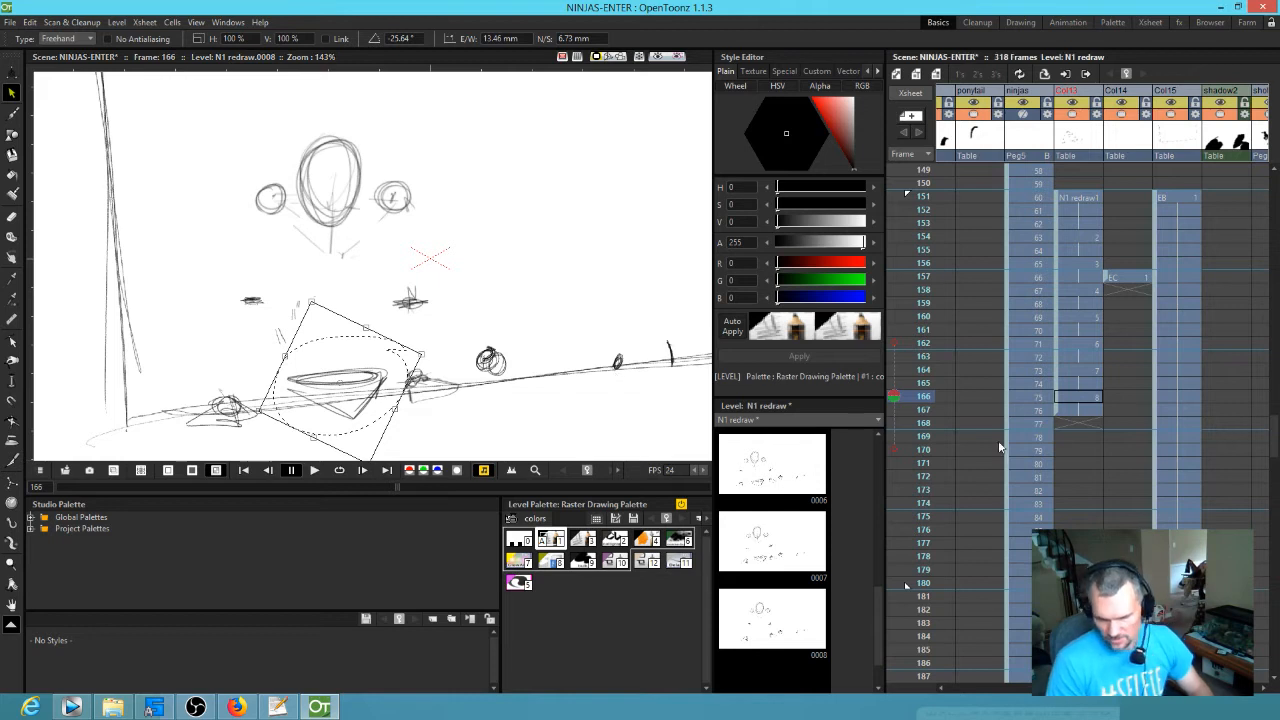
- Duplicate drawing 0008, place the copy at frame 168 in the N1 redraw column, and save the scene and all levels
click(778, 633)
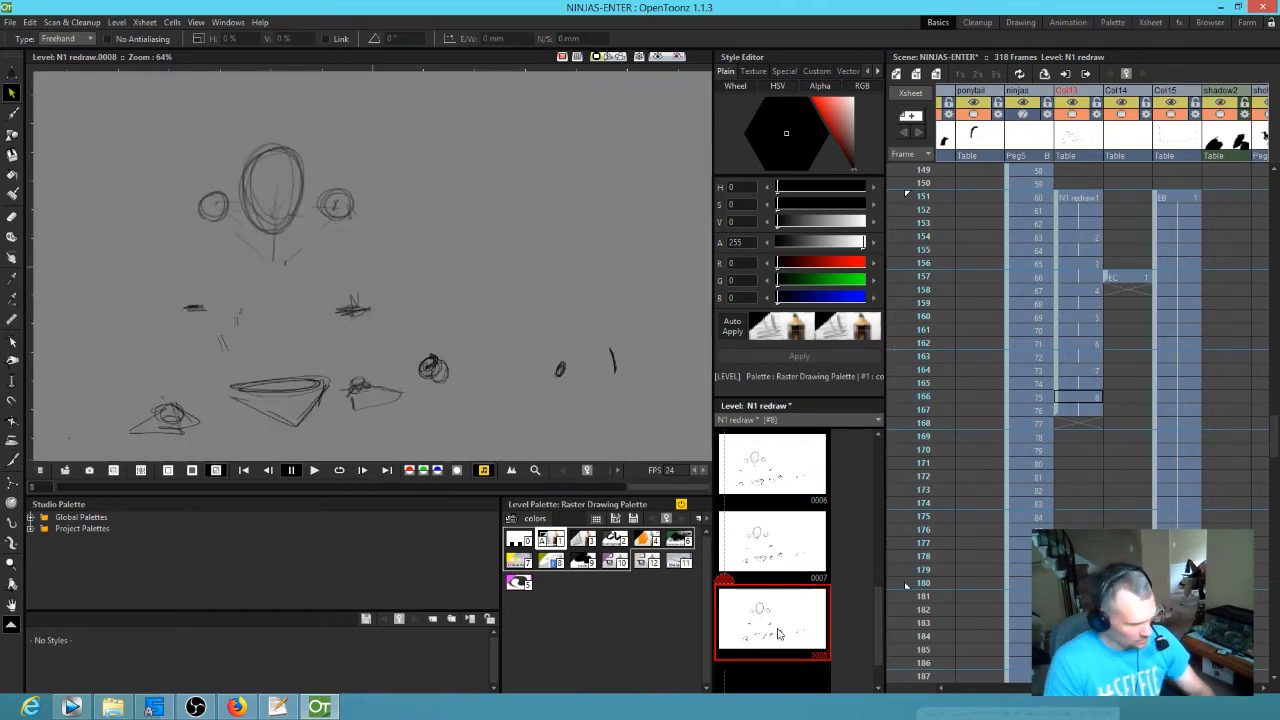
key(d)
click(786, 692)
drag(780, 638, 1093, 447)
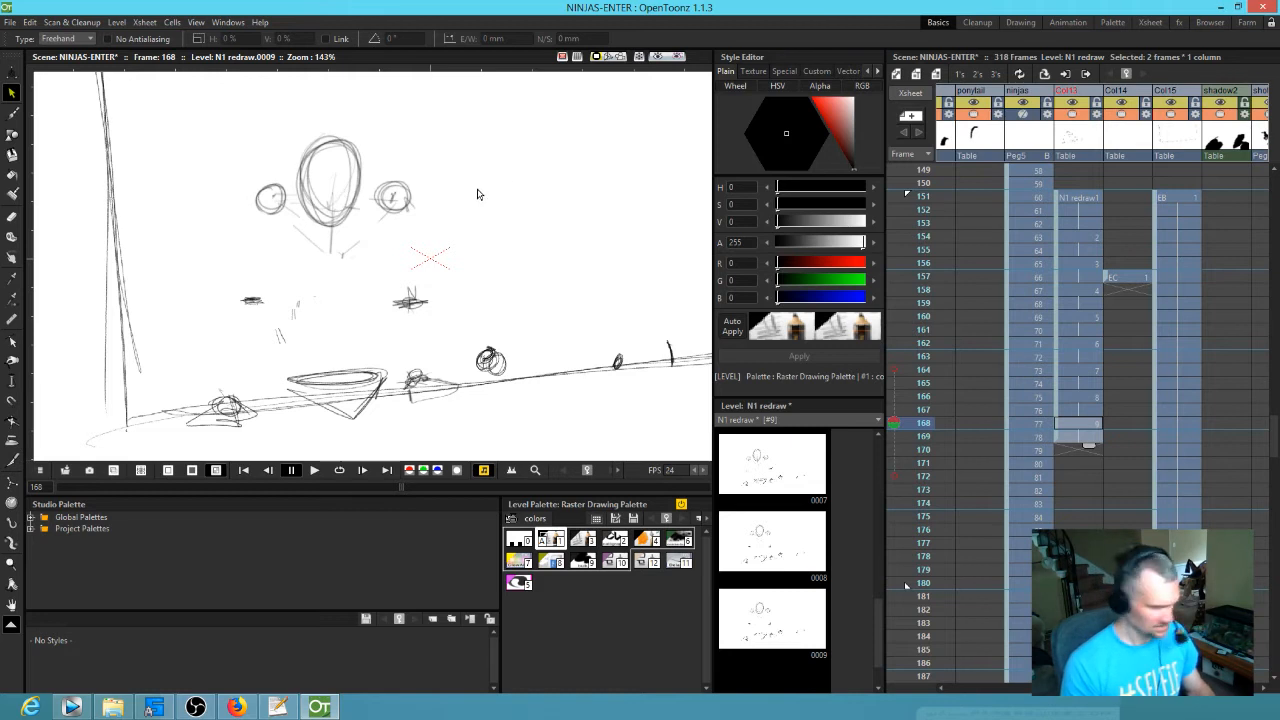
click(9, 22)
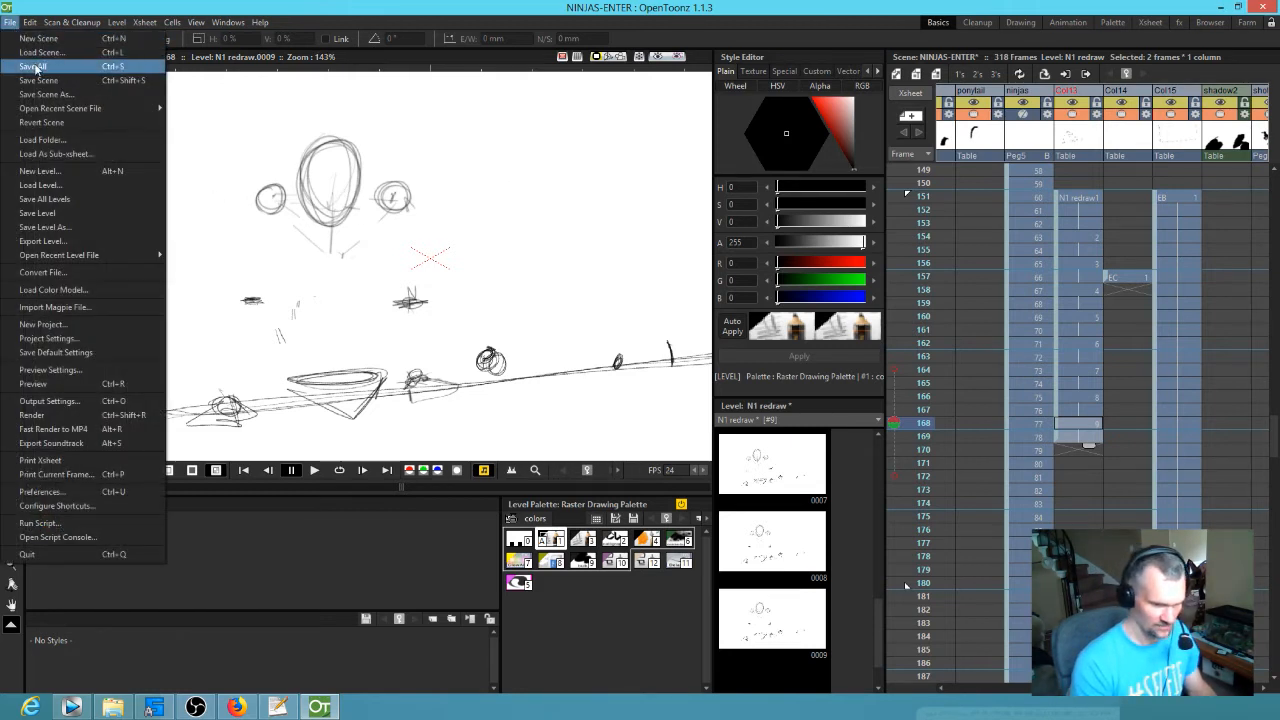
click(35, 67)
- Select the whole ninja figure in drawing 0009, skew its upper part rightward, pull the lower-left corner slightly inward, and compare with the previous drawing
mouse_move(450, 118)
mouse_down()
mouse_move(293, 114)
mouse_move(205, 194)
mouse_move(190, 279)
mouse_move(210, 331)
mouse_move(287, 394)
mouse_move(412, 451)
mouse_move(538, 358)
mouse_move(497, 208)
mouse_move(434, 122)
mouse_up()
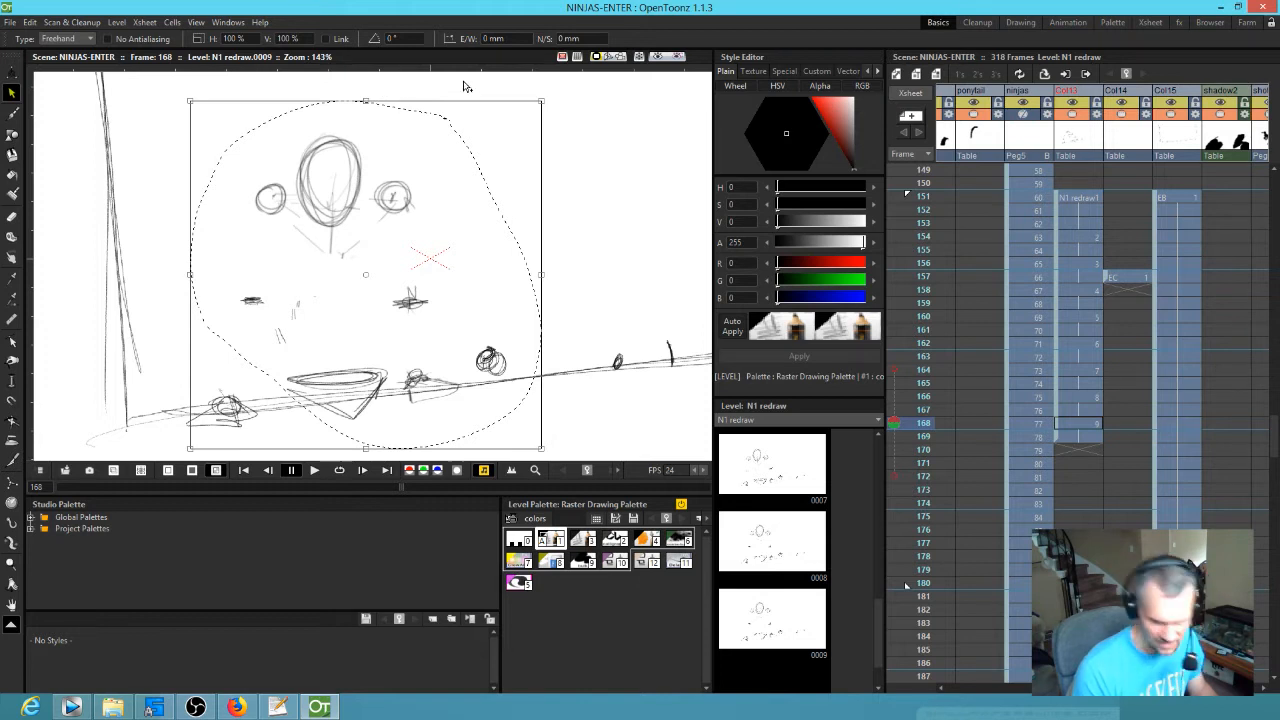
drag(367, 103, 401, 101)
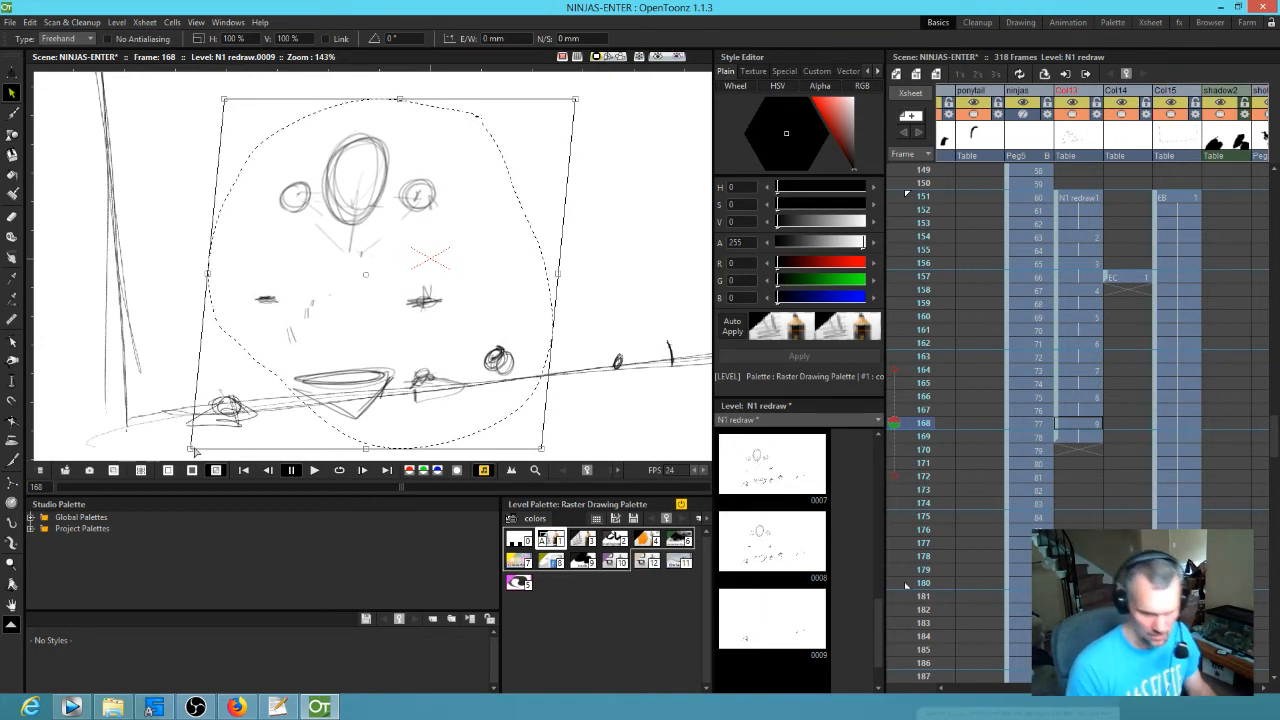
drag(192, 452, 200, 446)
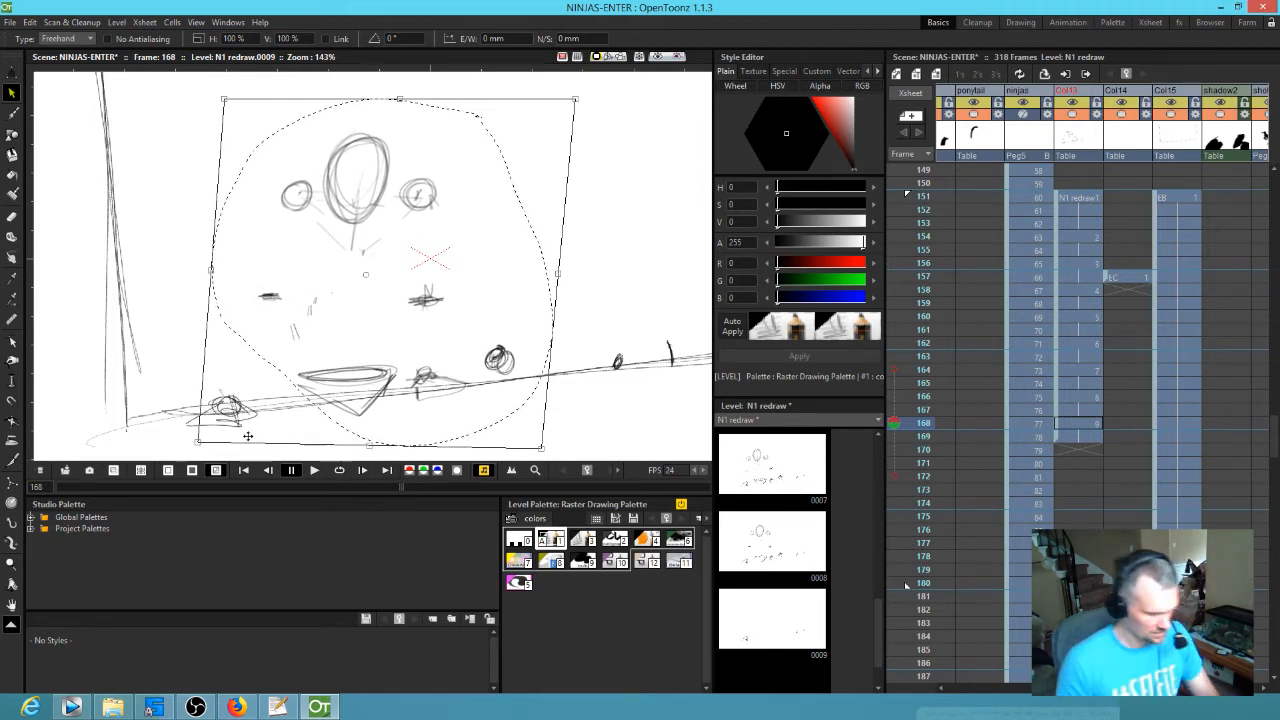
key(comma)
key(period)
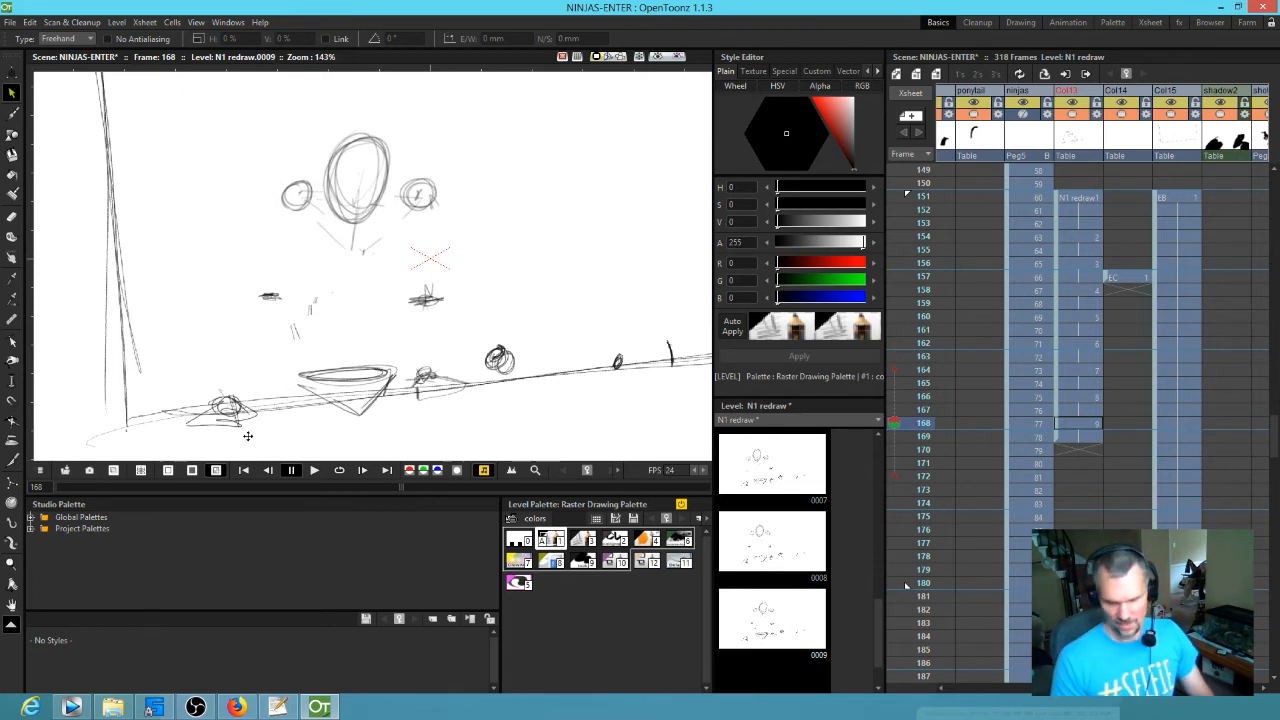
- Duplicate drawing 0009 and place the copy in the N1 redraw column at frame 170, held through frame 171
click(808, 622)
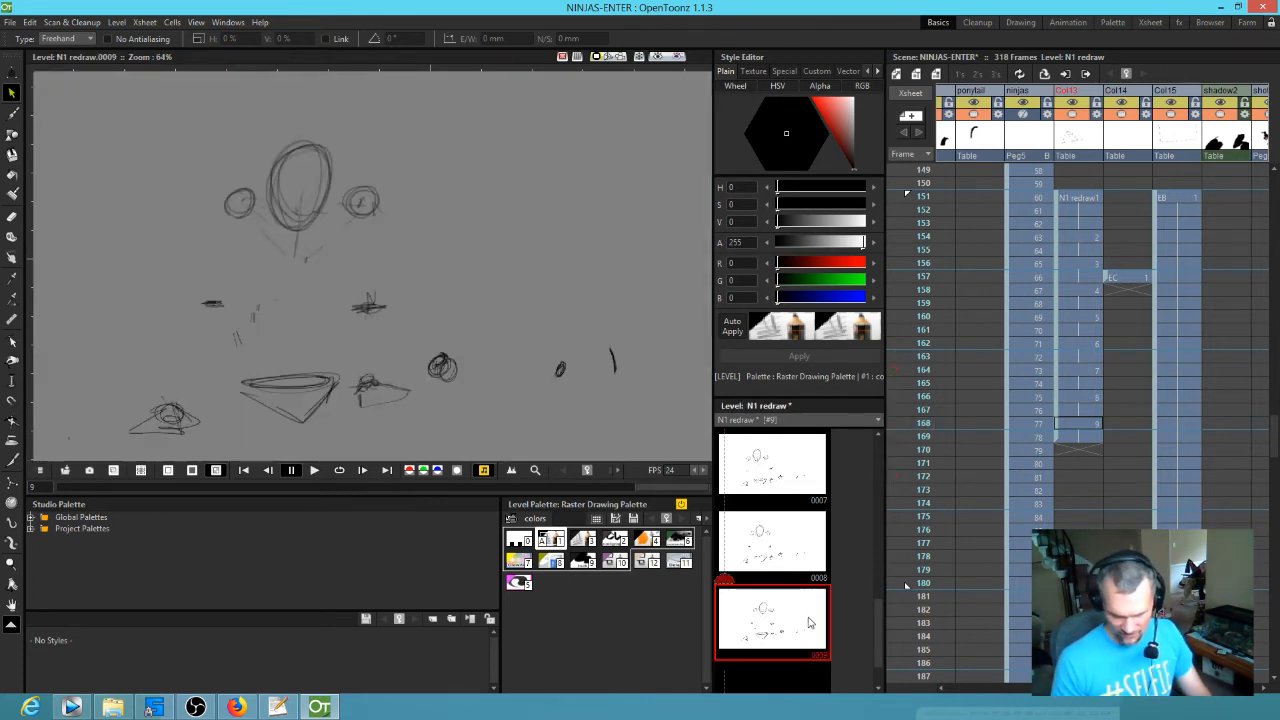
key(d)
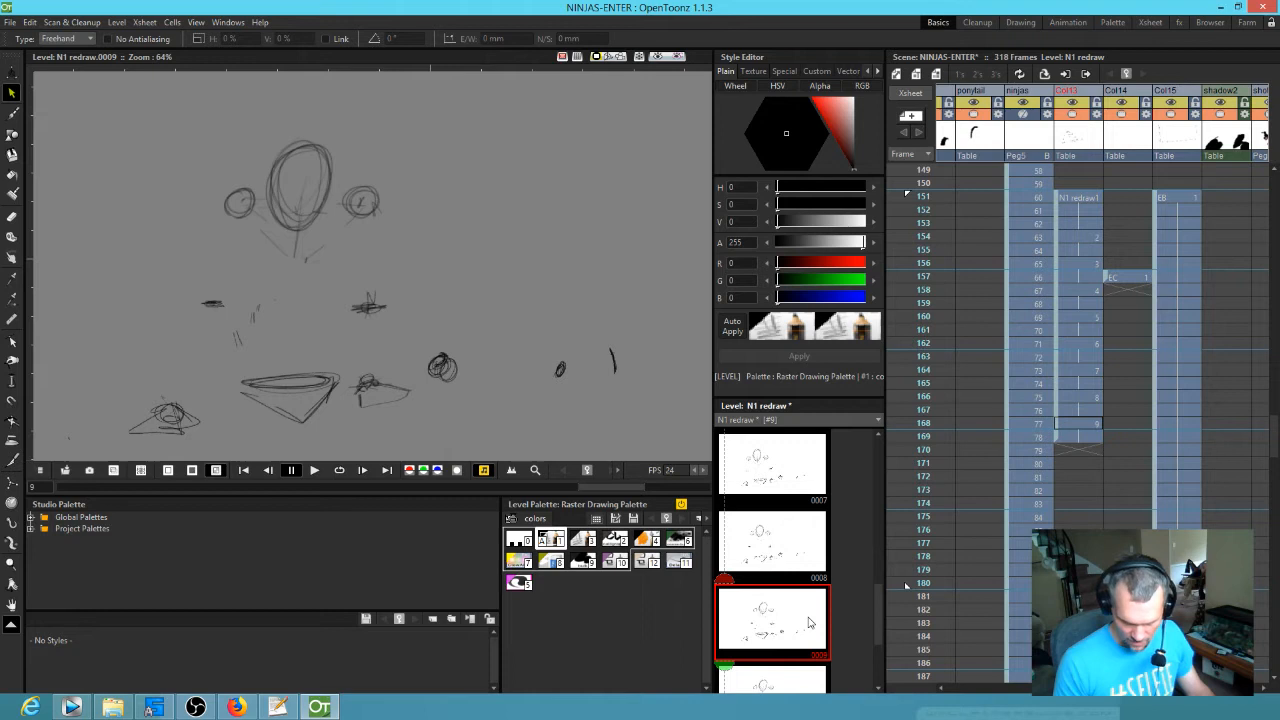
click(793, 680)
drag(808, 650, 1090, 471)
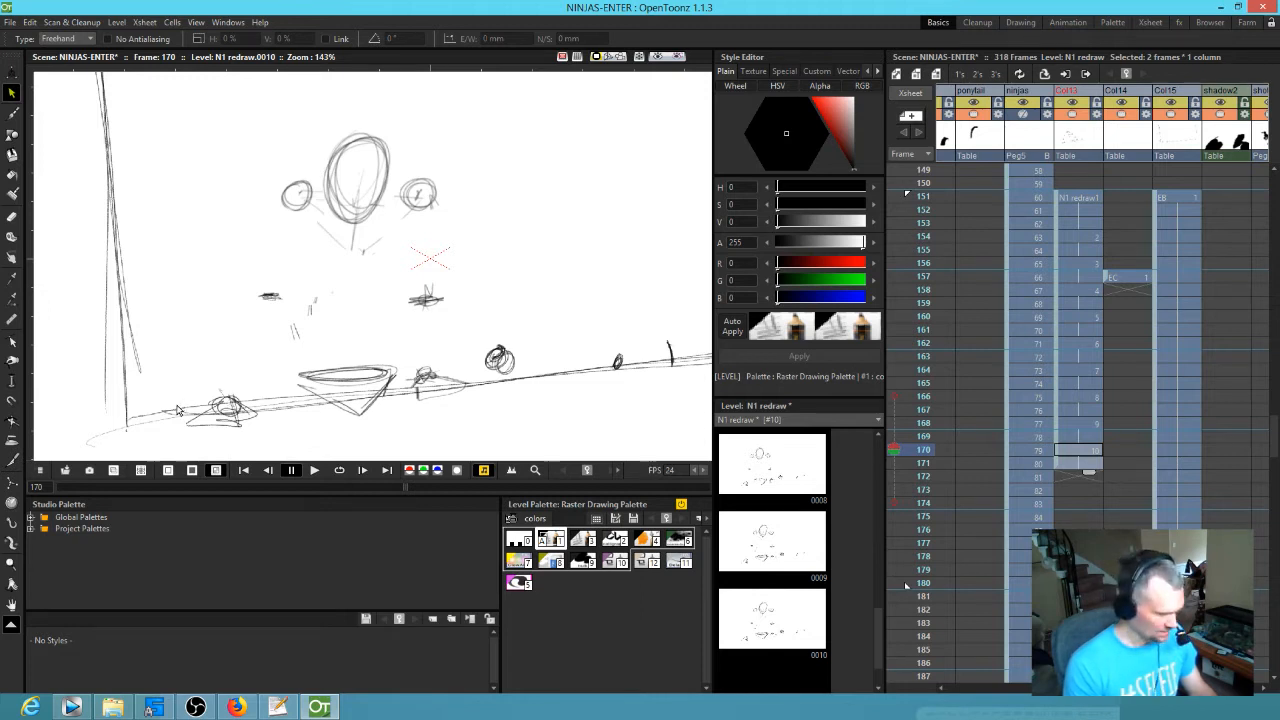
- Sketch the ninja's outstretched legs and the far-right foot along the ground line in drawing 0010, using the knee and ankle marks
key(b)
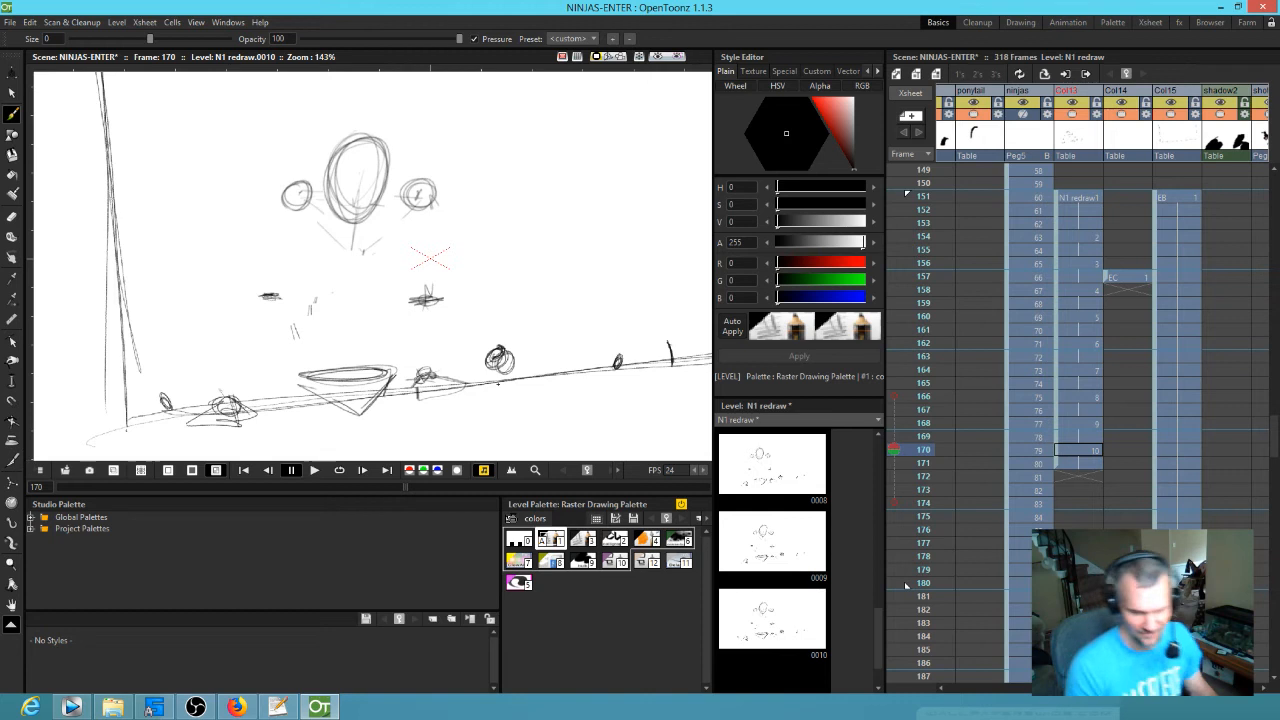
drag(206, 370, 284, 374)
drag(140, 417, 278, 375)
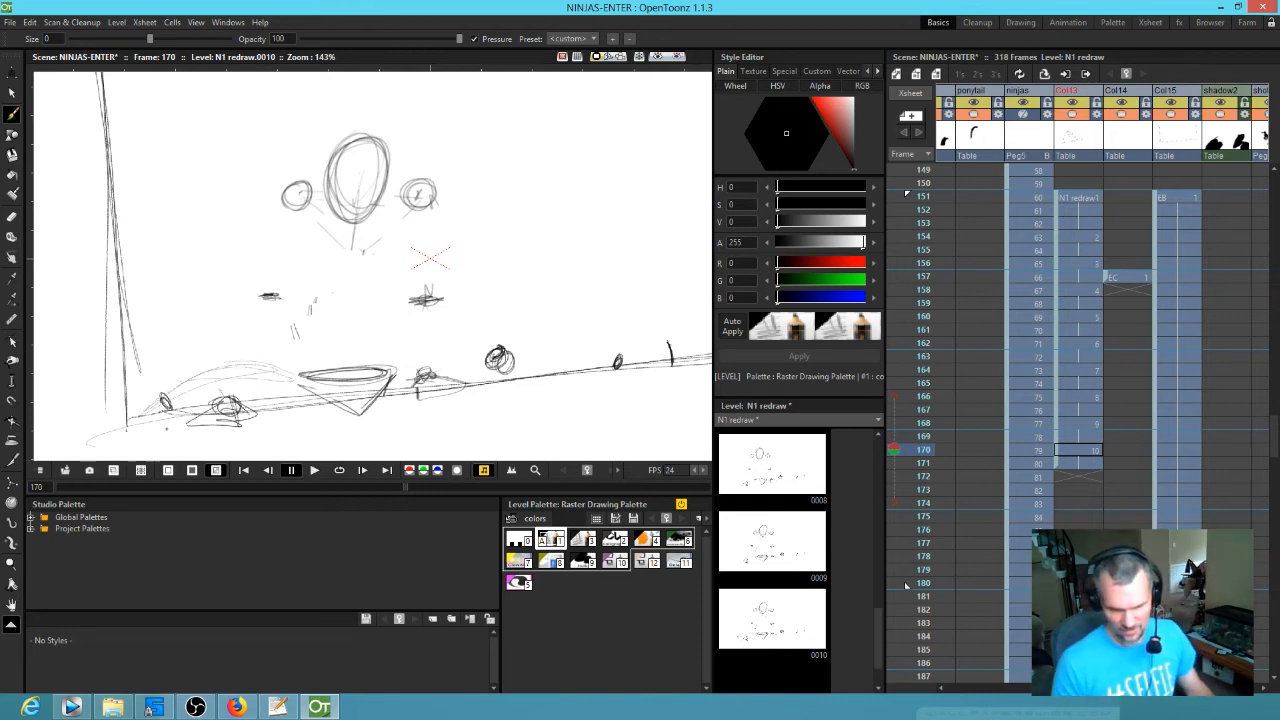
drag(446, 346, 496, 348)
drag(406, 355, 450, 343)
drag(574, 345, 614, 359)
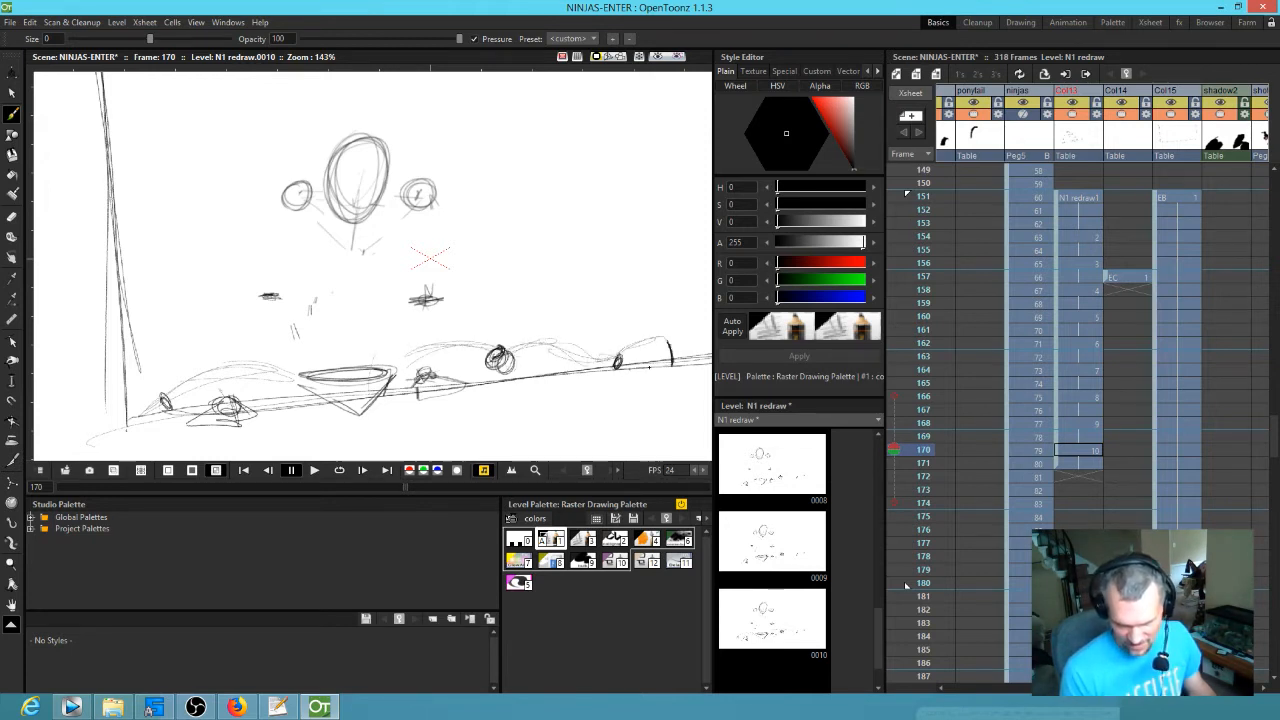
drag(592, 366, 674, 332)
mouse_move(606, 359)
mouse_down()
mouse_move(514, 344)
mouse_move(482, 362)
mouse_move(404, 360)
mouse_up()
- Sketch both arms from shoulders to hands and rough in the chest and waist curves in drawing 0010
drag(424, 208, 427, 304)
mouse_move(292, 200)
mouse_down()
mouse_move(278, 296)
mouse_move(272, 286)
mouse_up()
mouse_move(276, 312)
mouse_down()
mouse_move(236, 400)
mouse_move(256, 344)
mouse_move(243, 392)
mouse_up()
mouse_move(246, 328)
mouse_down()
mouse_move(288, 306)
mouse_move(230, 398)
mouse_up()
mouse_move(260, 305)
mouse_down()
mouse_move(302, 180)
mouse_move(278, 248)
mouse_up()
drag(402, 186, 420, 236)
drag(418, 186, 426, 330)
drag(424, 290, 440, 344)
drag(438, 338, 432, 368)
drag(438, 300, 428, 376)
drag(406, 296, 420, 374)
drag(296, 256, 364, 310)
mouse_move(312, 330)
mouse_down()
mouse_move(322, 350)
mouse_move(394, 346)
mouse_up()
mouse_move(308, 314)
mouse_down()
mouse_move(364, 354)
mouse_move(390, 334)
mouse_up()
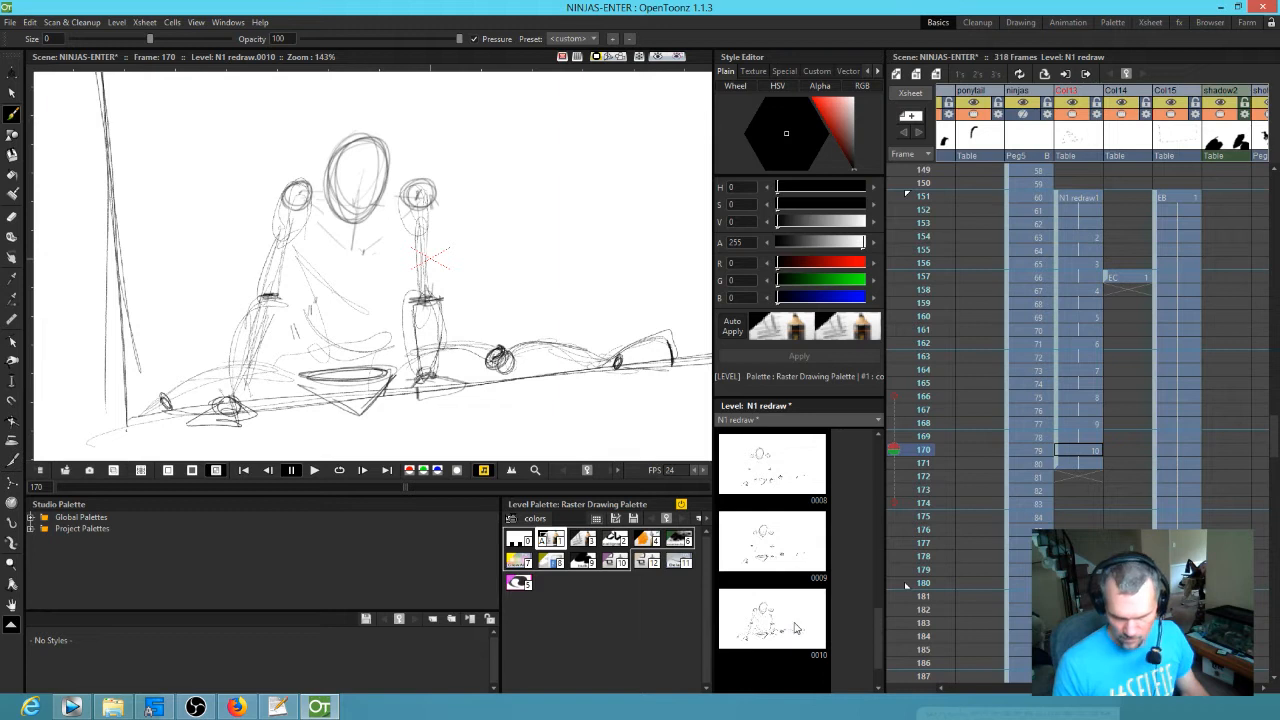
- Rotate the pelvis wedge in drawing 0010 to -5.93° and offset it 17.94 mm E/W and 11.21 mm N/S
key(s)
mouse_move(388, 350)
mouse_down()
mouse_move(335, 352)
mouse_move(400, 425)
mouse_move(368, 349)
mouse_move(394, 384)
mouse_up()
drag(423, 338, 428, 346)
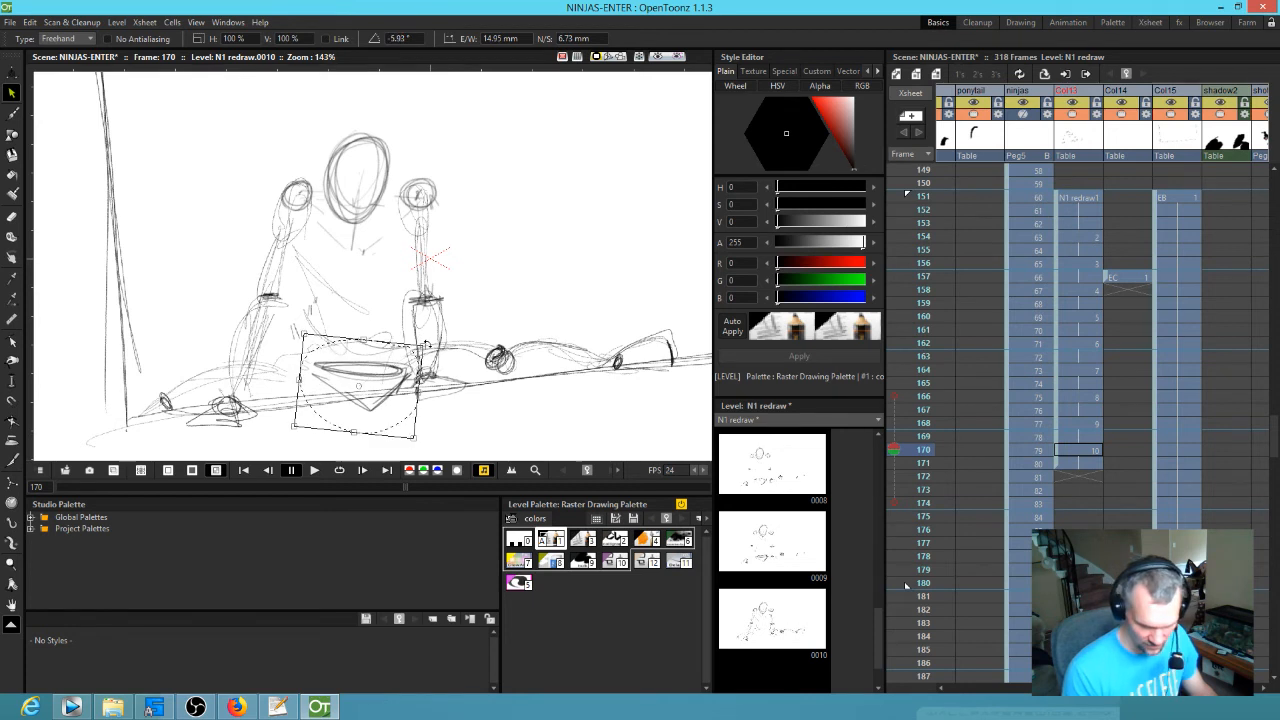
drag(371, 390, 374, 386)
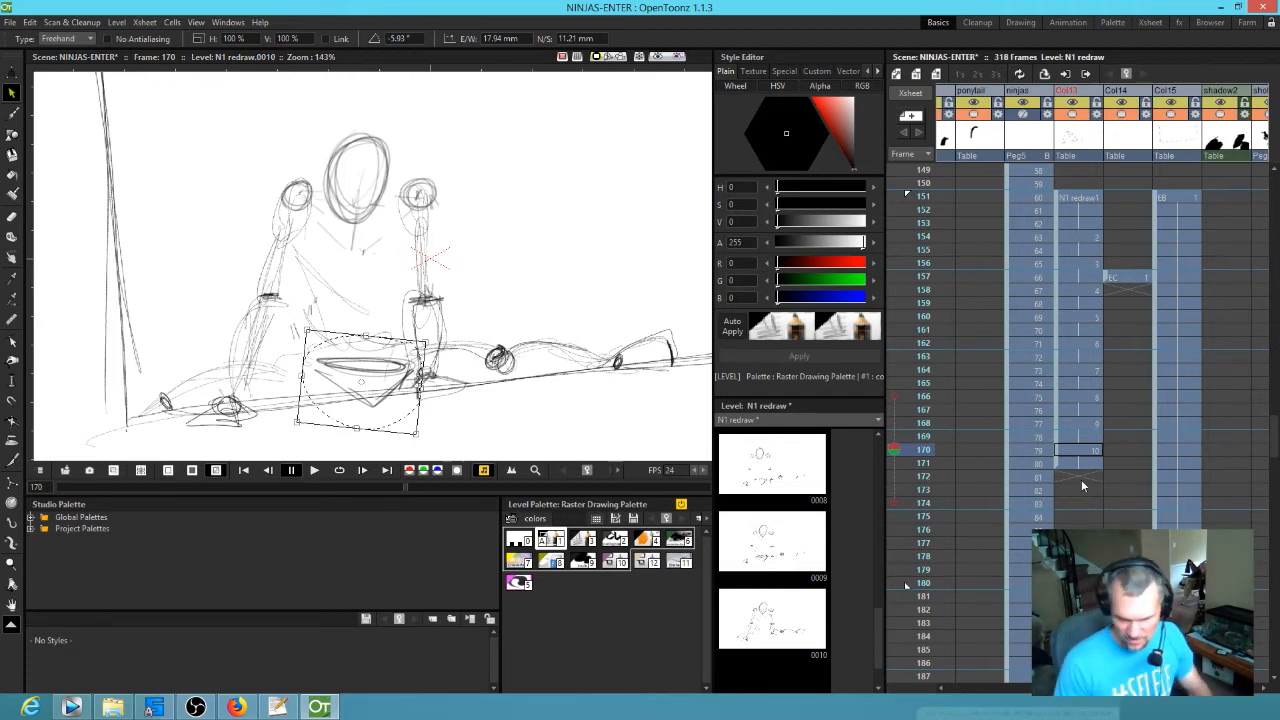
- Duplicate drawing 0010 and place the copy in the N1 redraw column at frame 172, held through frame 173
click(816, 606)
key(ctrl+v)
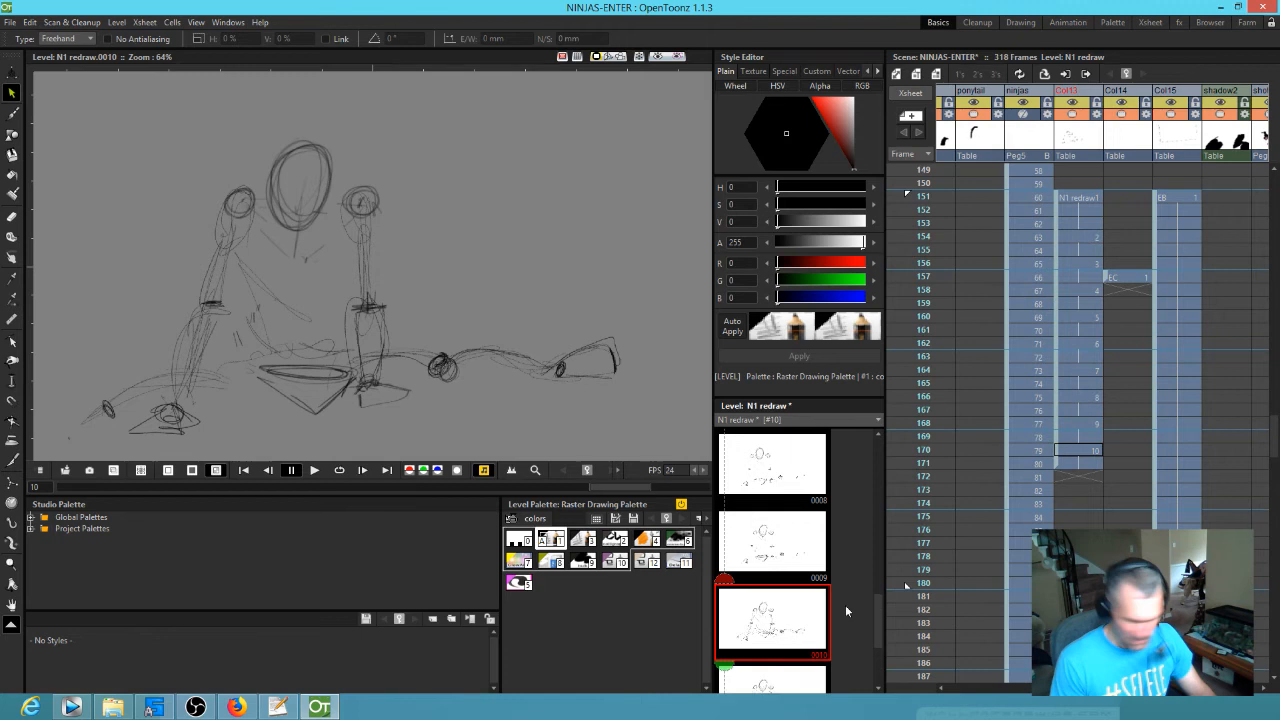
click(796, 677)
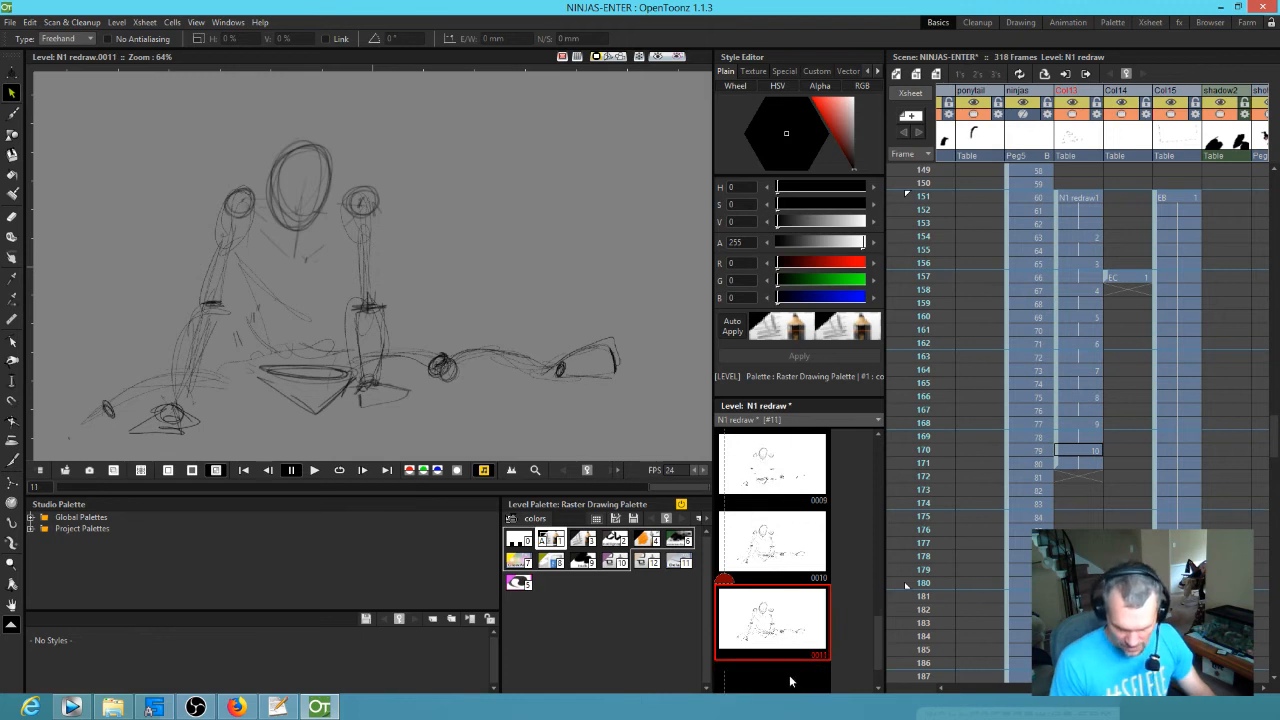
click(1093, 478)
drag(1089, 486, 1090, 507)
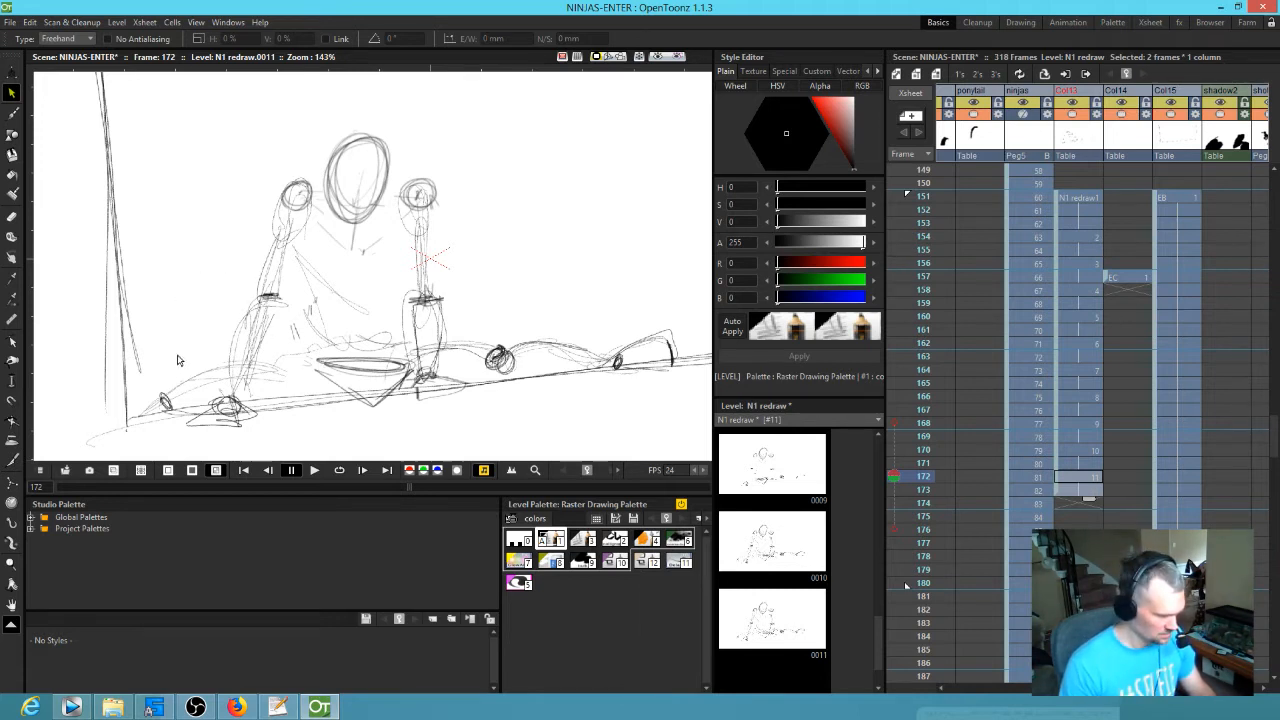
- Raise the left knee in drawing 0011 by 33.64 mm E/W and 110.65 mm N/S, rotate it -56.35°, and sketch the bent leg around it
mouse_move(172, 368)
mouse_down()
mouse_move(140, 395)
mouse_move(172, 368)
mouse_move(197, 302)
mouse_up()
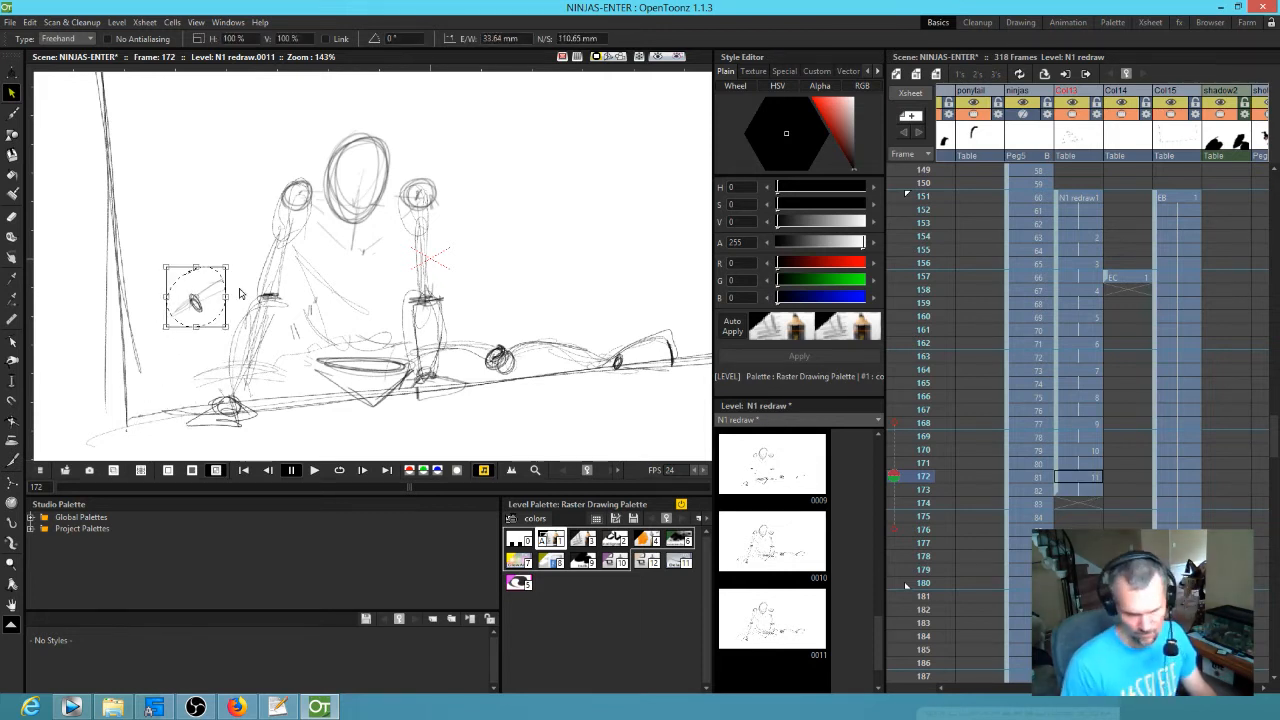
mouse_move(229, 266)
mouse_down()
mouse_move(216, 257)
mouse_move(239, 305)
mouse_up()
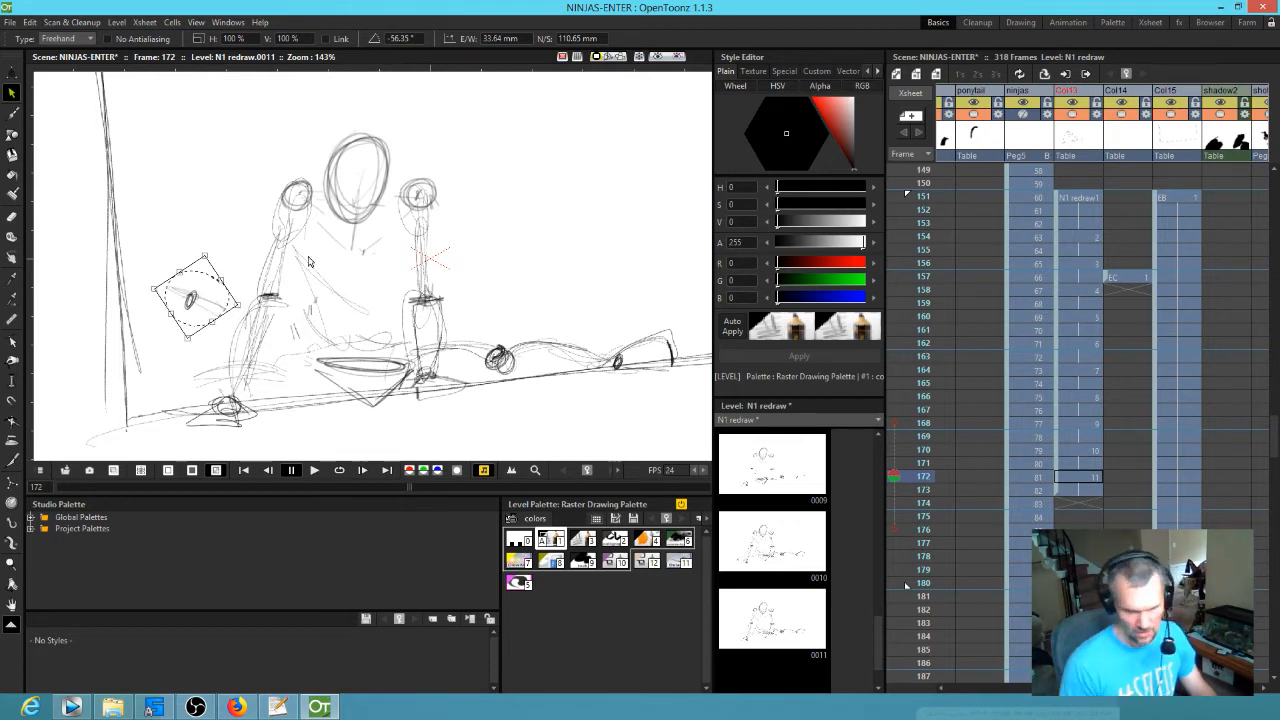
key(b)
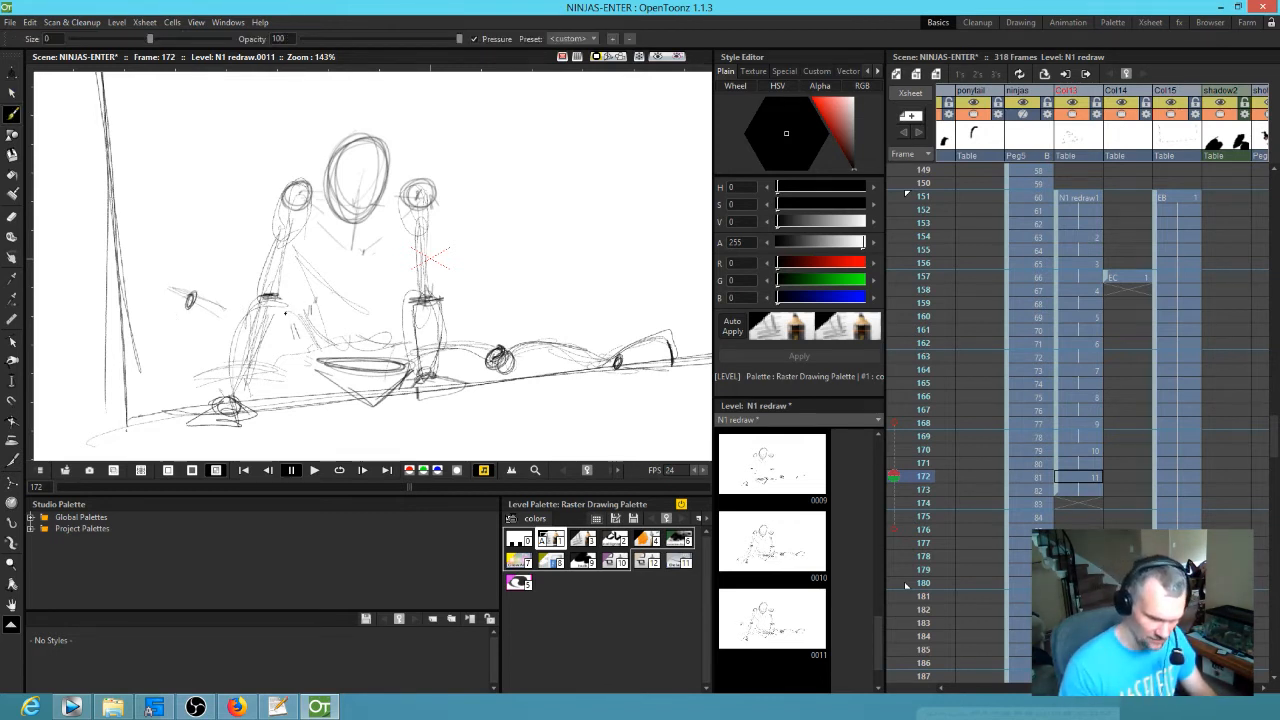
drag(213, 281, 182, 313)
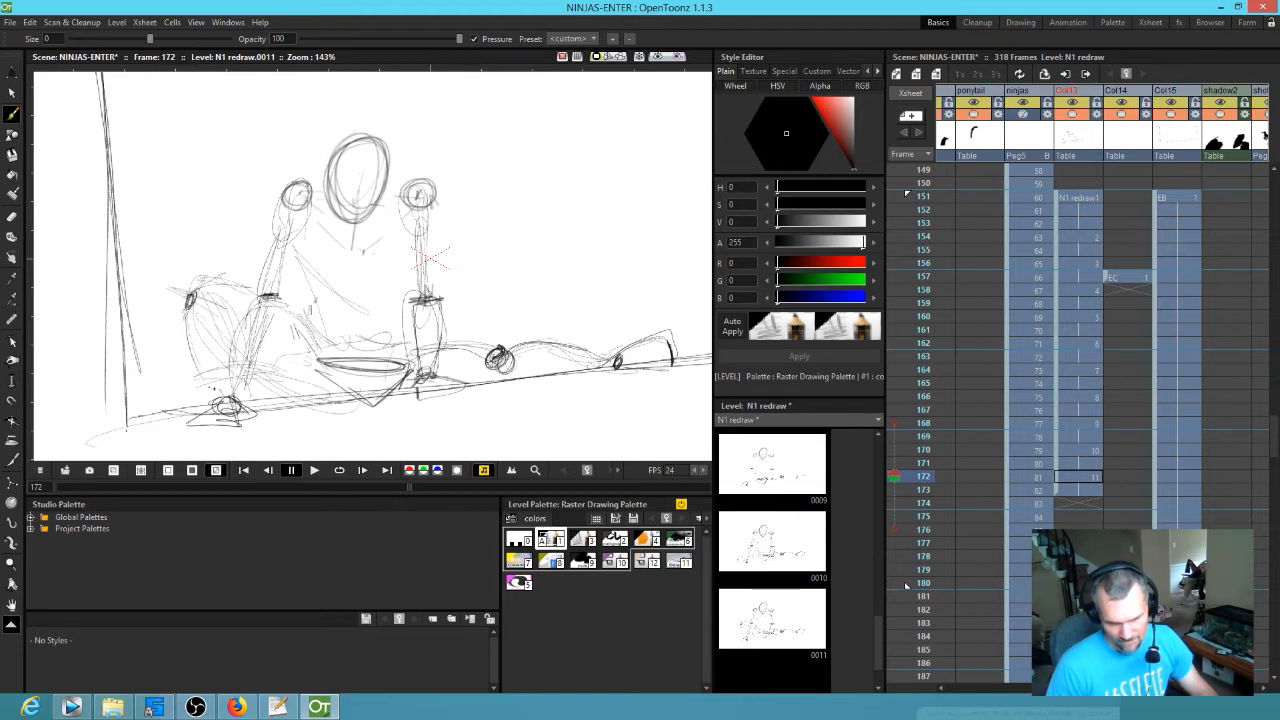
- Duplicate drawing 0011 and place the copy in the N1 redraw column at frame 174, held through frame 175
click(780, 621)
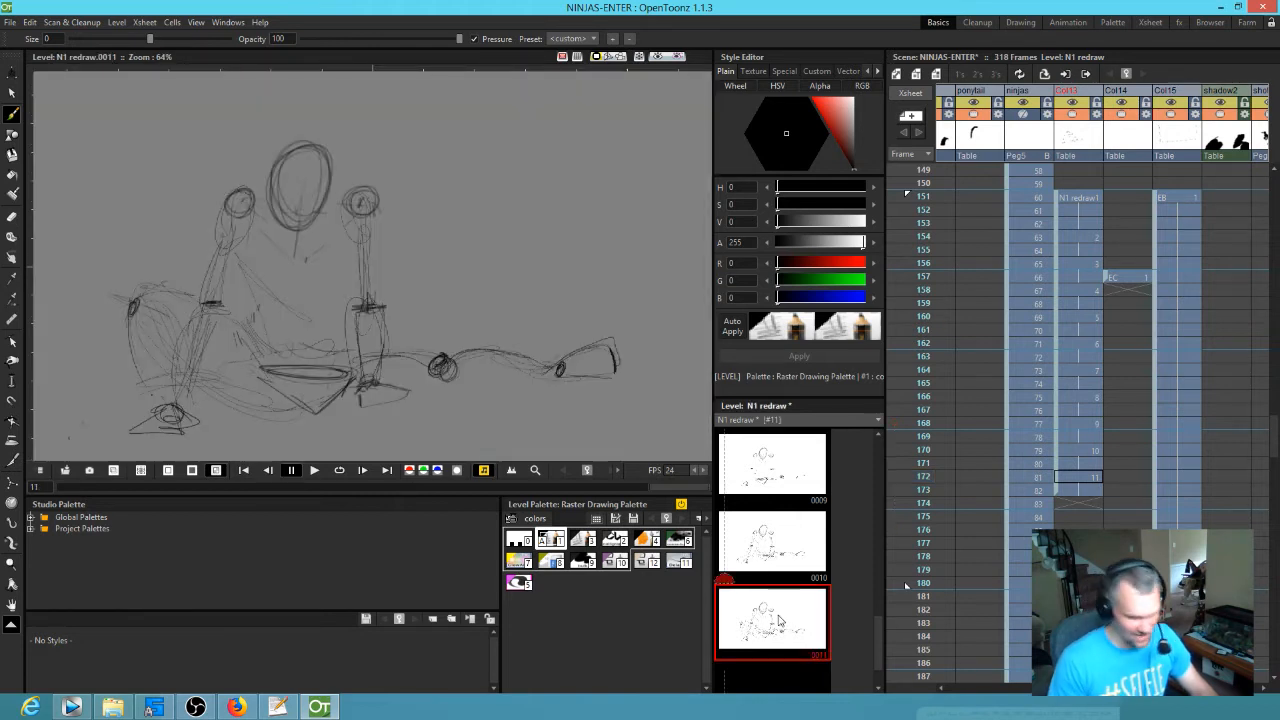
key(d)
click(761, 688)
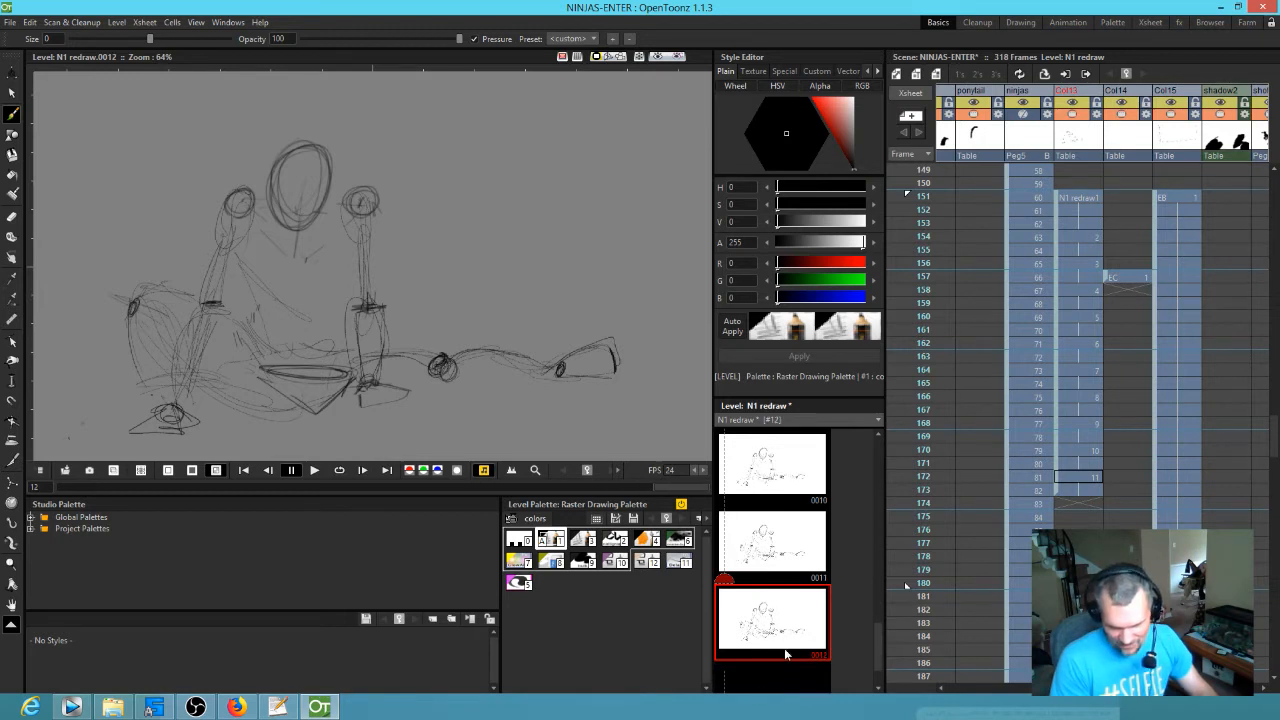
click(1088, 508)
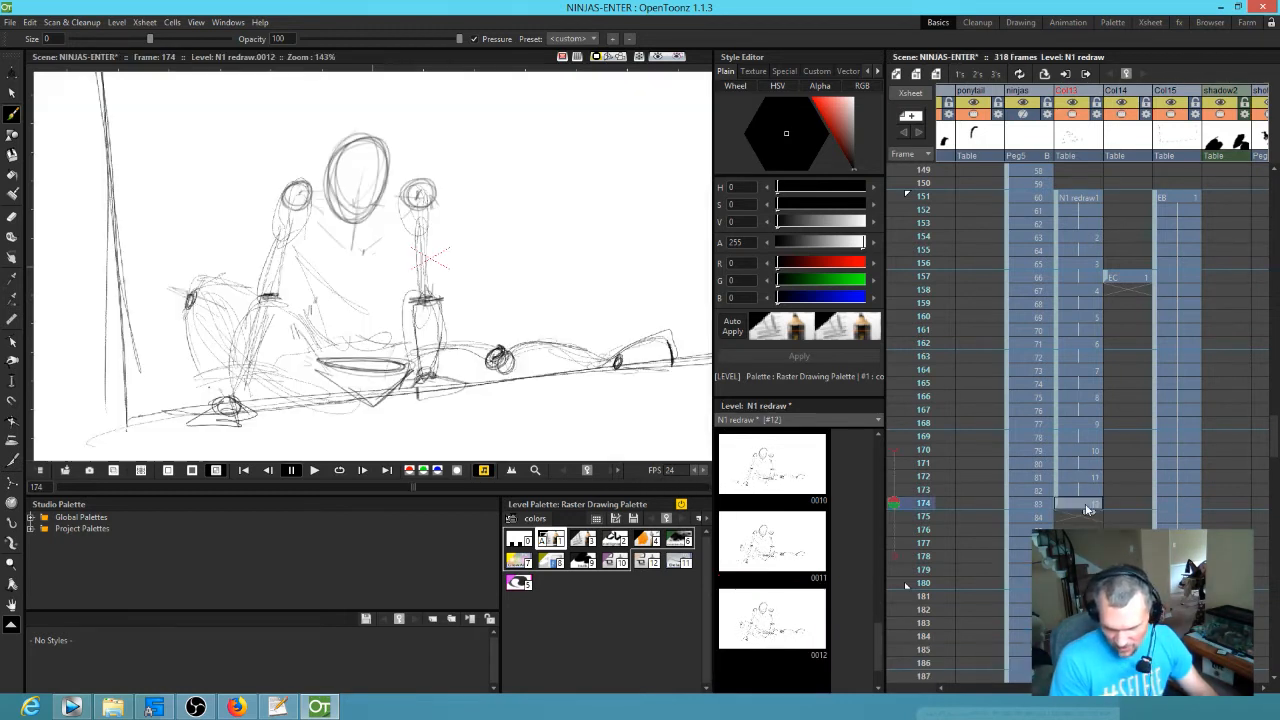
drag(1090, 521, 1090, 532)
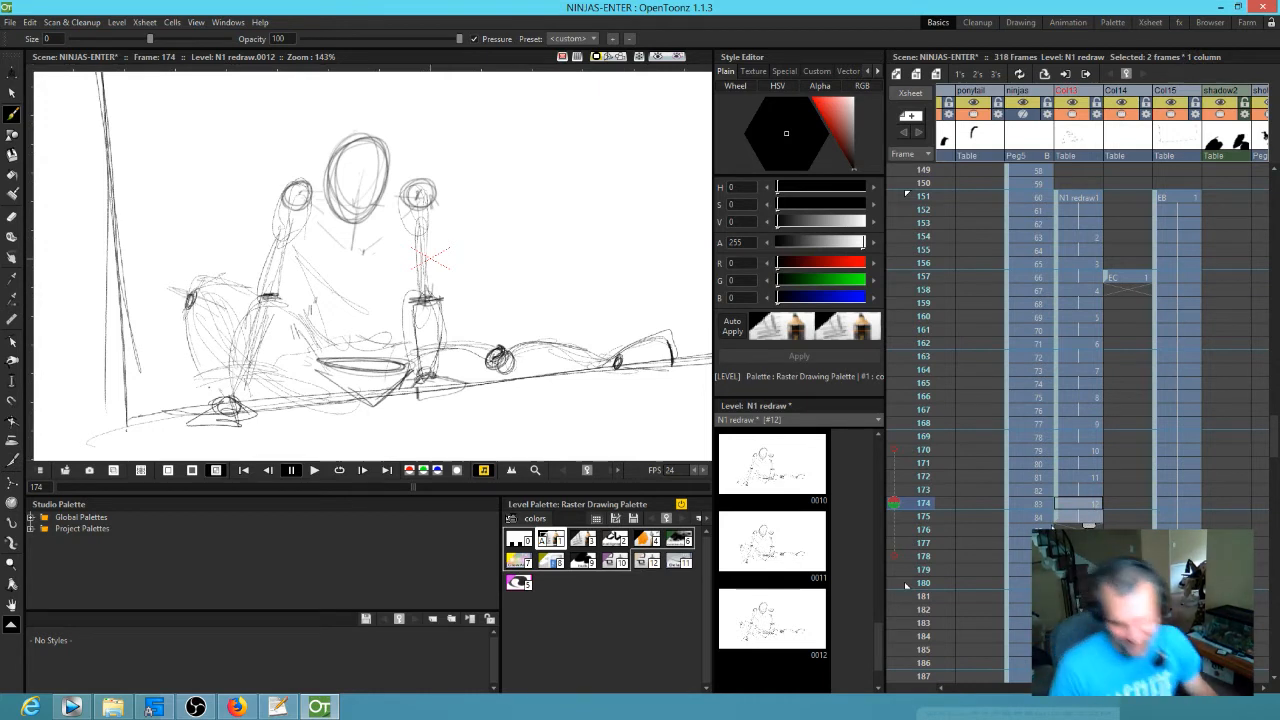
- Sketch a higher knee in front of the chest in drawing 0012 and rough in the thigh and shin below it
click(1079, 505)
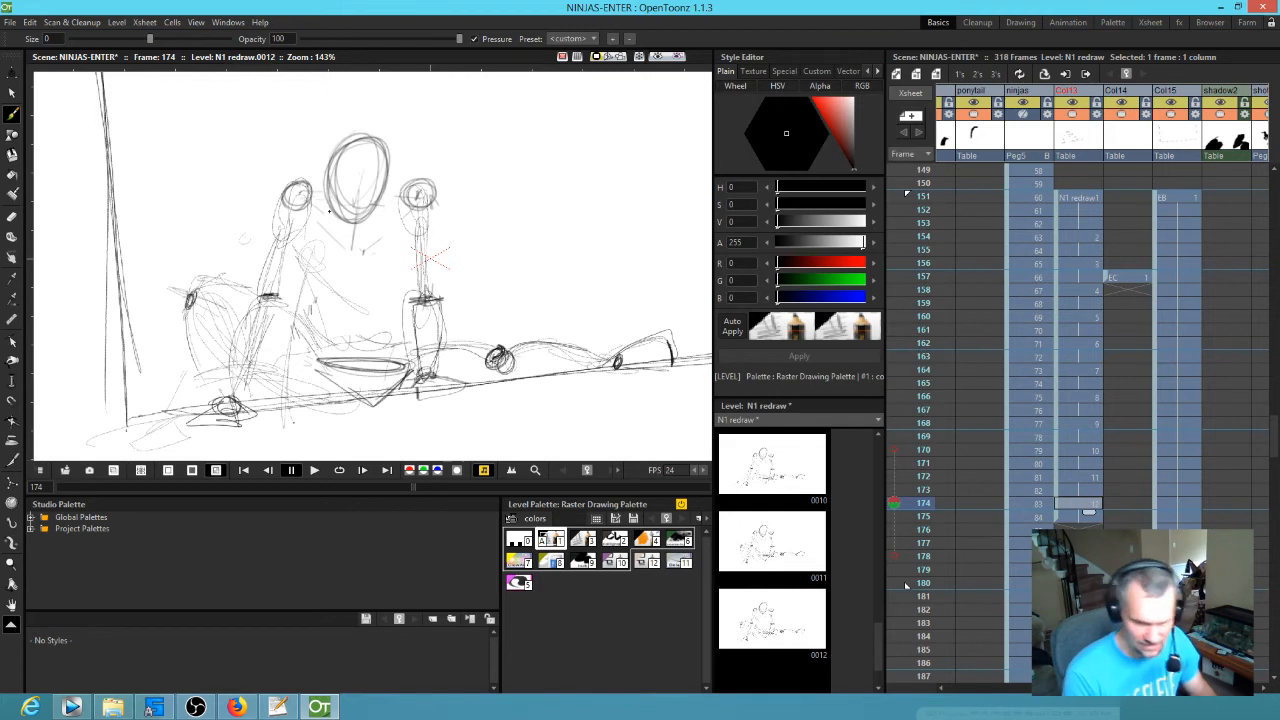
drag(314, 243, 321, 236)
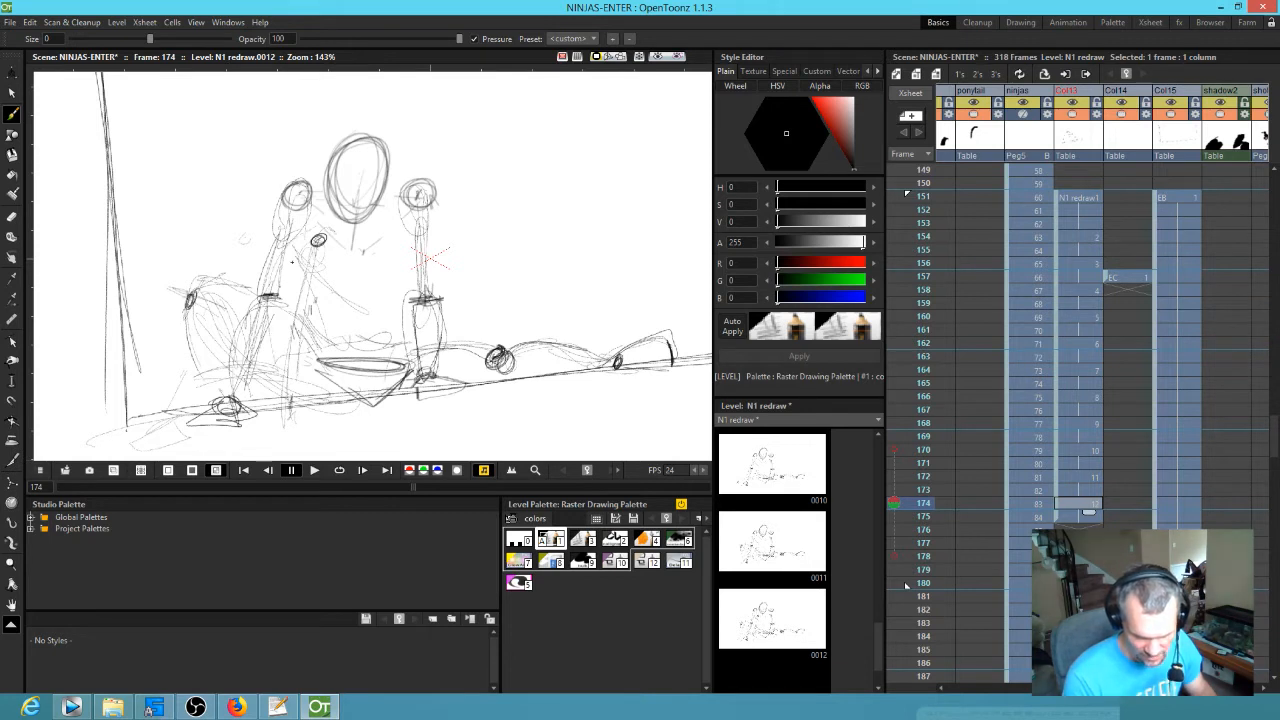
mouse_move(272, 286)
mouse_down()
mouse_move(308, 425)
mouse_move(374, 404)
mouse_up()
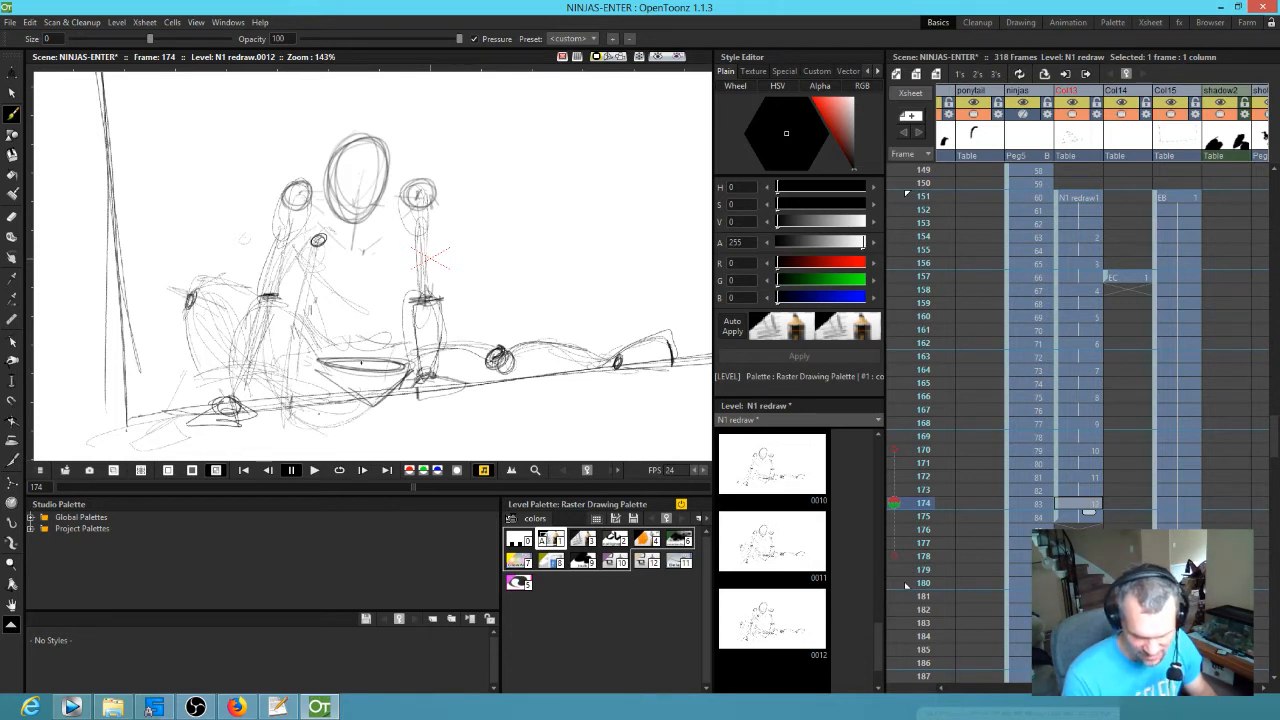
drag(302, 255, 282, 354)
drag(304, 262, 286, 362)
mouse_move(307, 252)
mouse_down()
mouse_move(294, 329)
mouse_move(315, 368)
mouse_up()
mouse_move(310, 320)
mouse_down()
mouse_move(300, 408)
mouse_move(314, 430)
mouse_up()
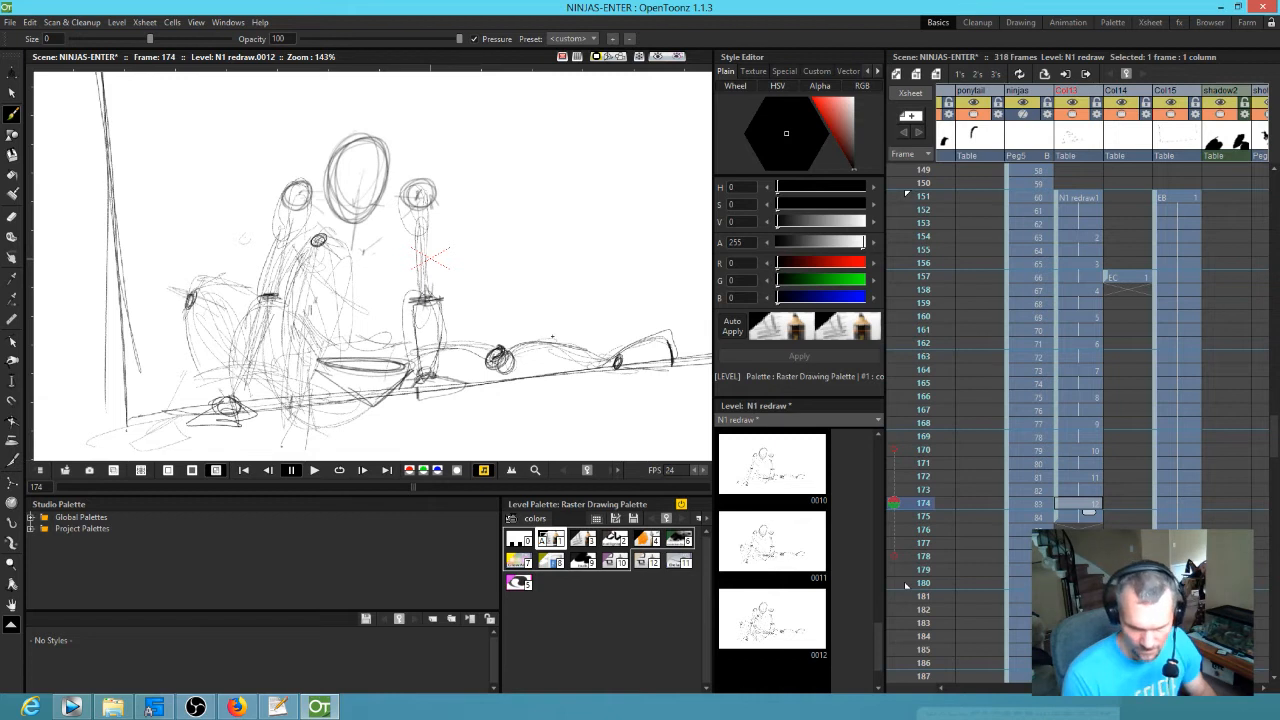
- Add the planted foot, darken the raised leg's outline in drawing 0012, and erase the old bent leg beside it
drag(547, 294, 566, 204)
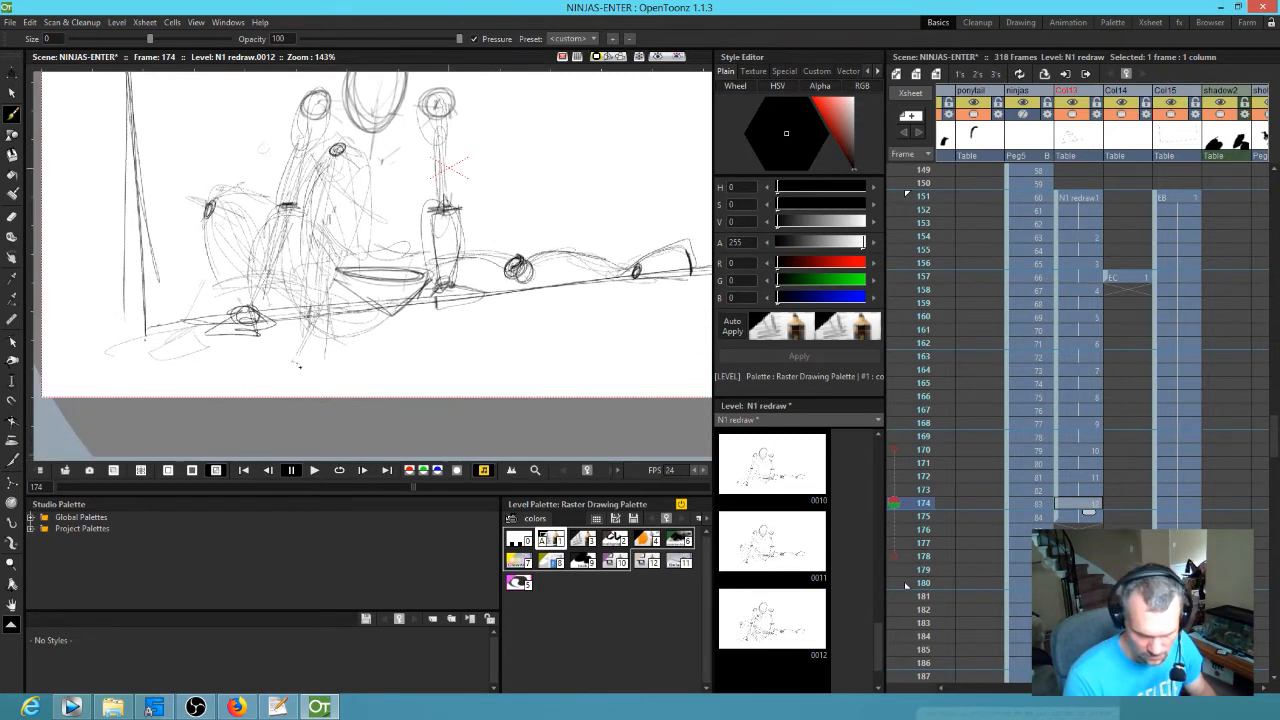
drag(325, 304, 338, 370)
mouse_move(302, 272)
mouse_down()
mouse_move(330, 156)
mouse_move(305, 349)
mouse_up()
drag(324, 302, 356, 175)
drag(342, 264, 350, 212)
mouse_move(356, 216)
mouse_down()
mouse_move(362, 160)
mouse_move(350, 230)
mouse_up()
key(e)
mouse_move(240, 192)
mouse_down()
mouse_move(192, 241)
mouse_move(202, 233)
mouse_move(208, 250)
mouse_move(175, 348)
mouse_up()
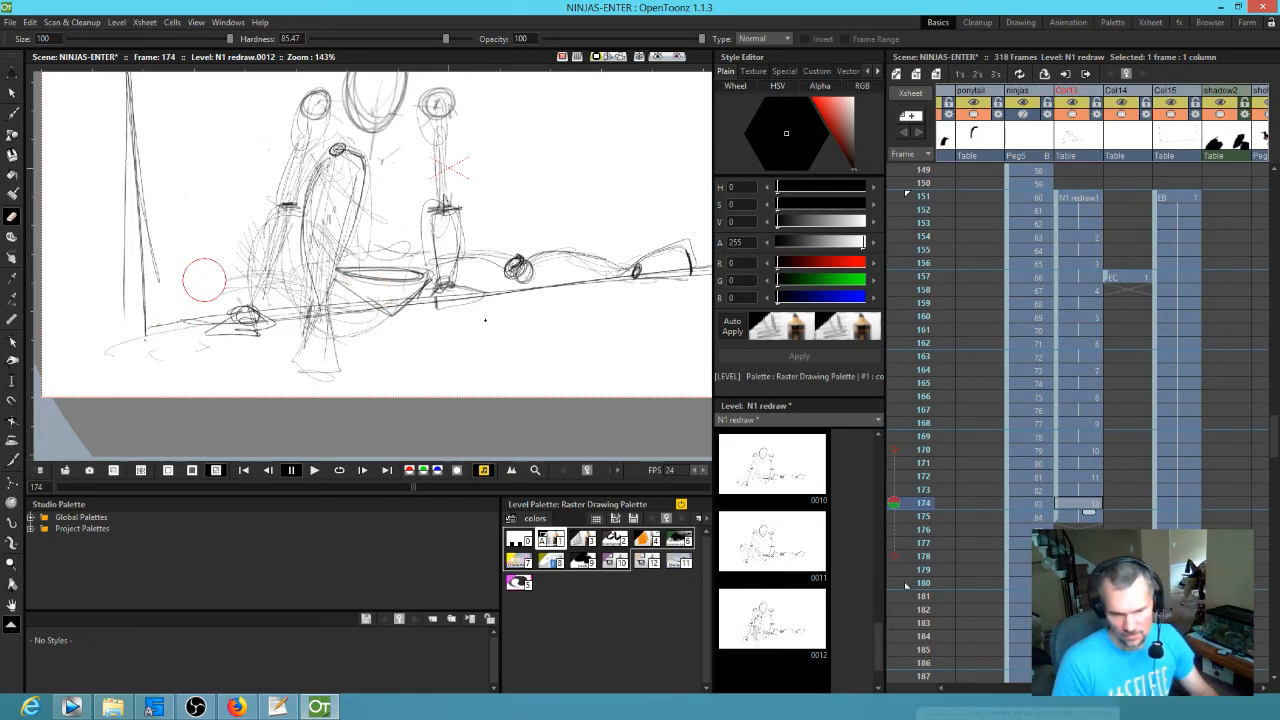
- Flip back and forth between drawing 0012 and the preceding drawings to examine the leg's motion
drag(508, 287, 481, 352)
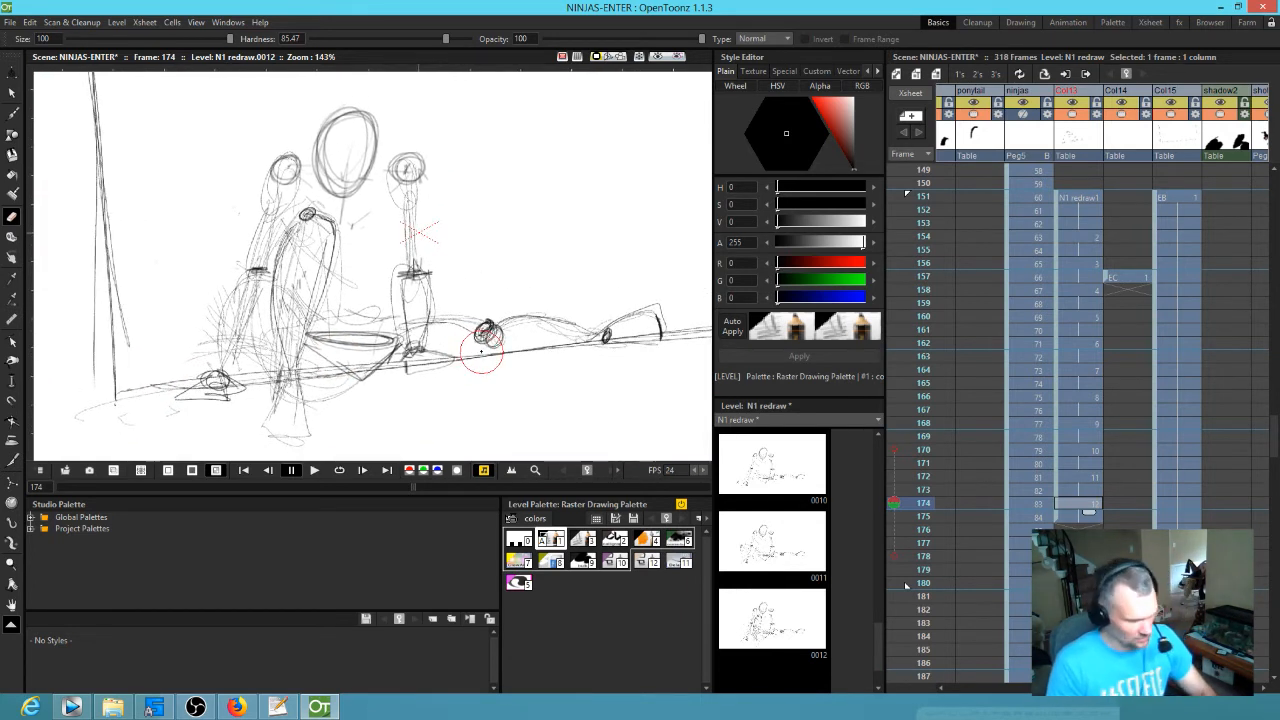
key(comma)
key(comma)
key(comma)
key(period)
key(period)
key(comma)
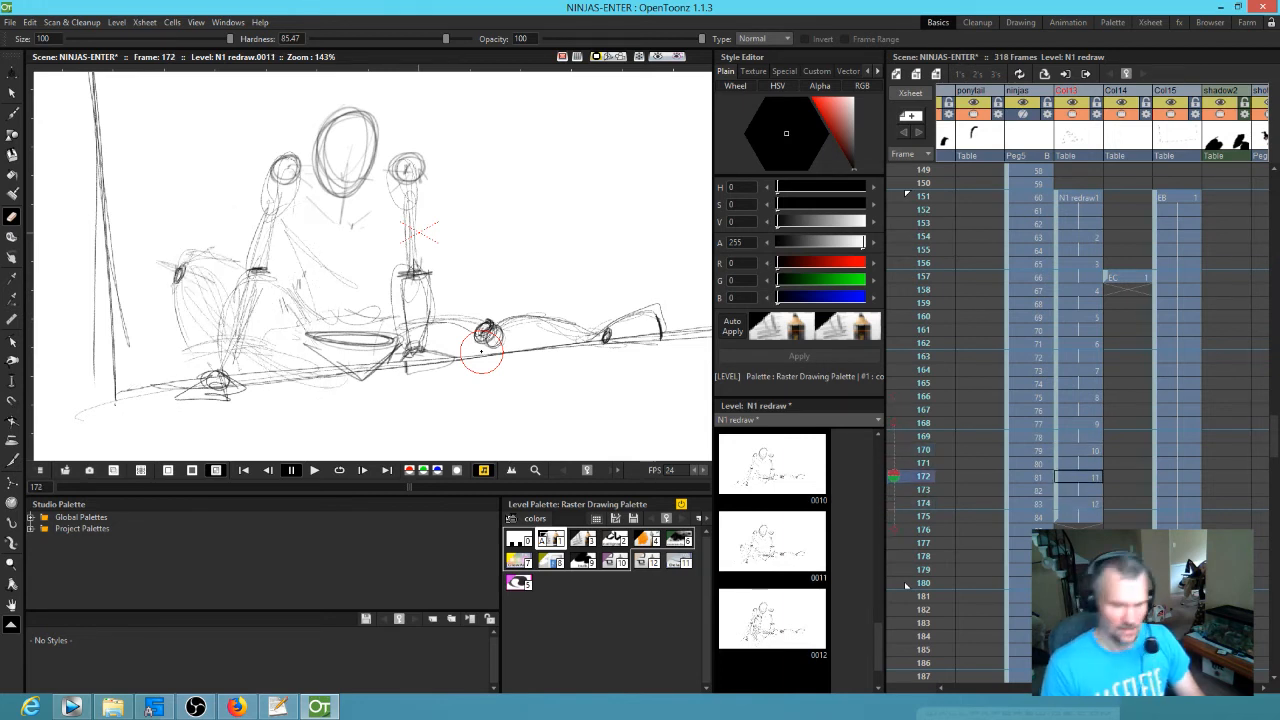
key(comma)
key(period)
key(period)
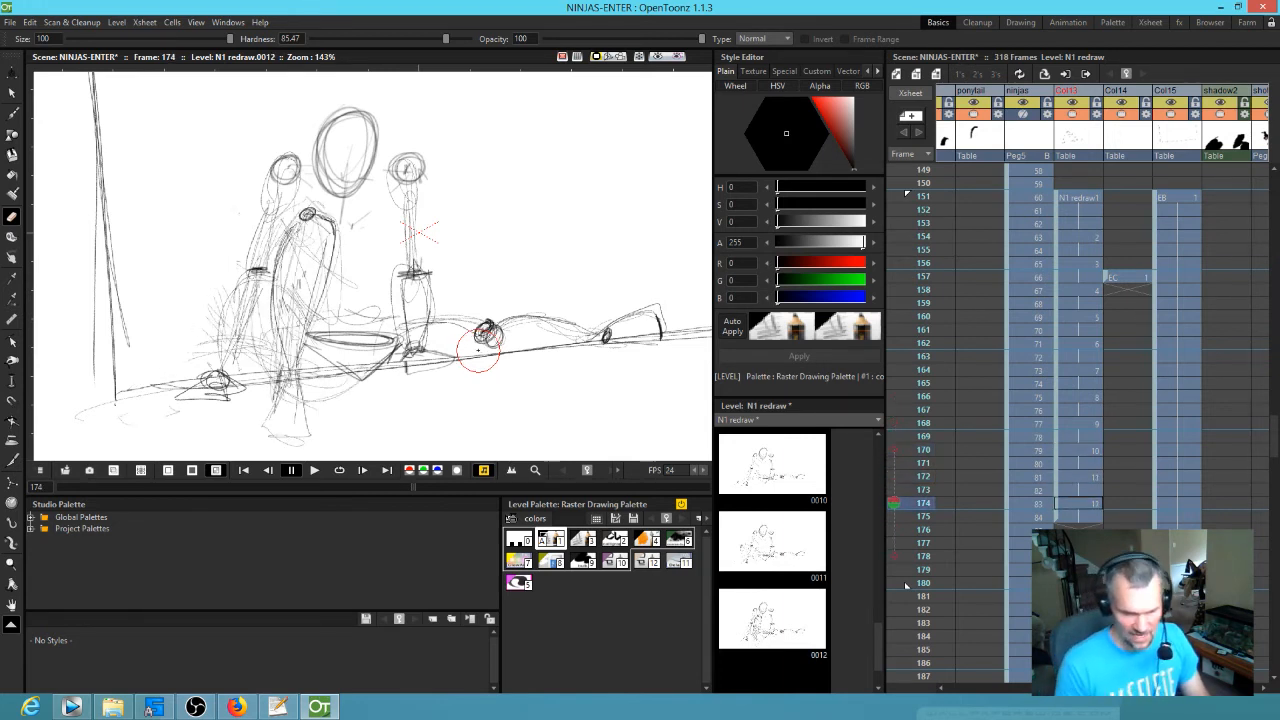
- Offset the head, shoulders and right upper arm in drawing 0012 by 20.93 mm E/W and 8.97 mm N/S, and rotate them to -4.94°
key(s)
mouse_move(388, 97)
mouse_down()
mouse_move(244, 195)
mouse_move(360, 215)
mouse_move(396, 280)
mouse_move(476, 125)
mouse_move(365, 89)
mouse_up()
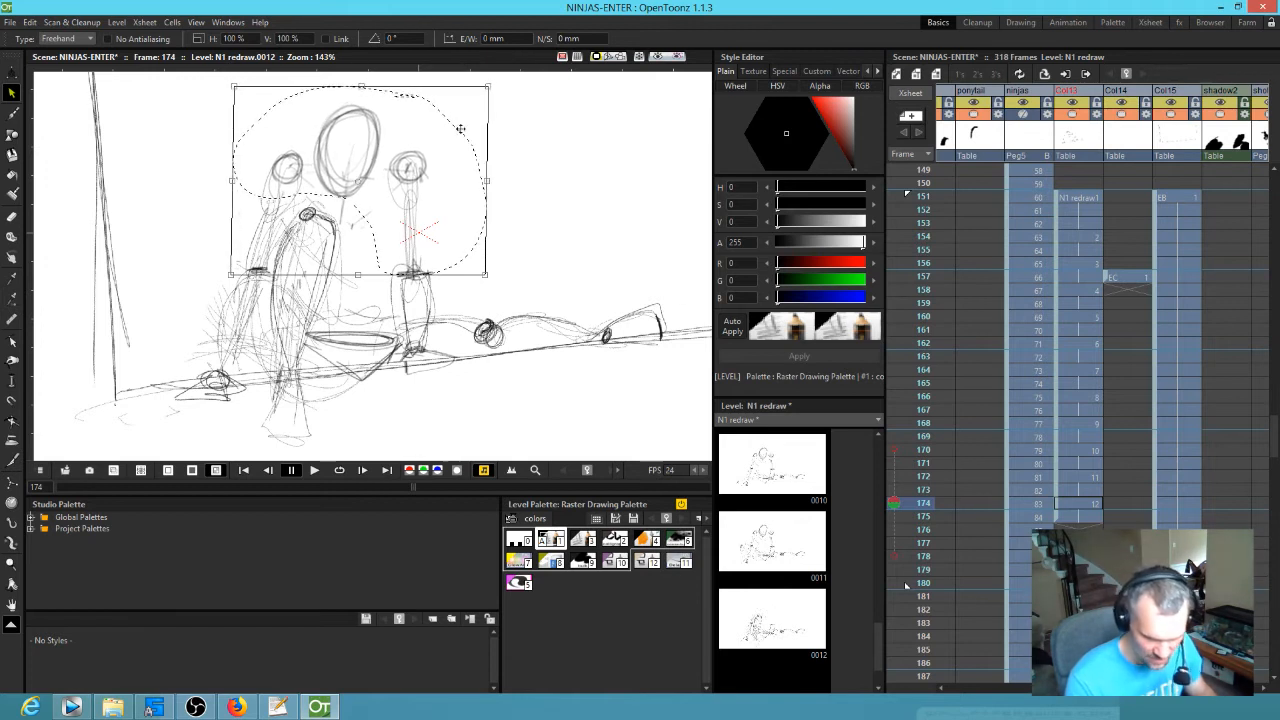
drag(411, 169, 433, 164)
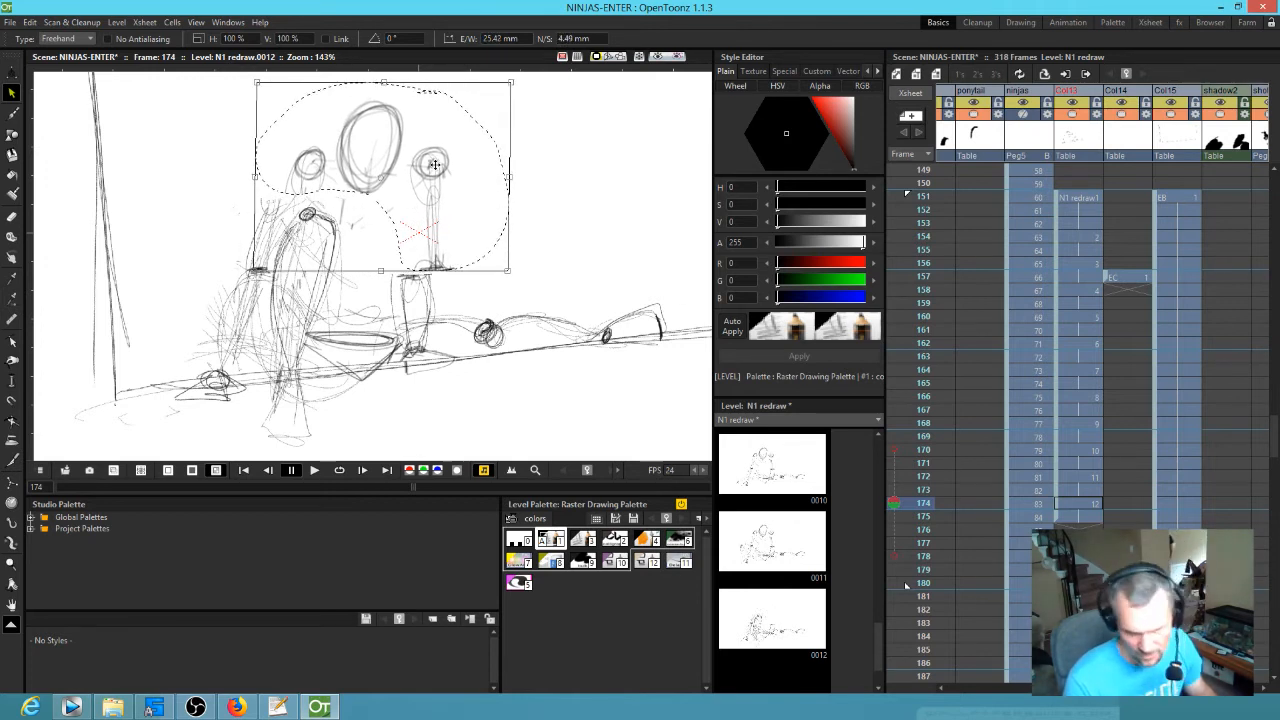
drag(517, 81, 520, 100)
drag(384, 170, 380, 166)
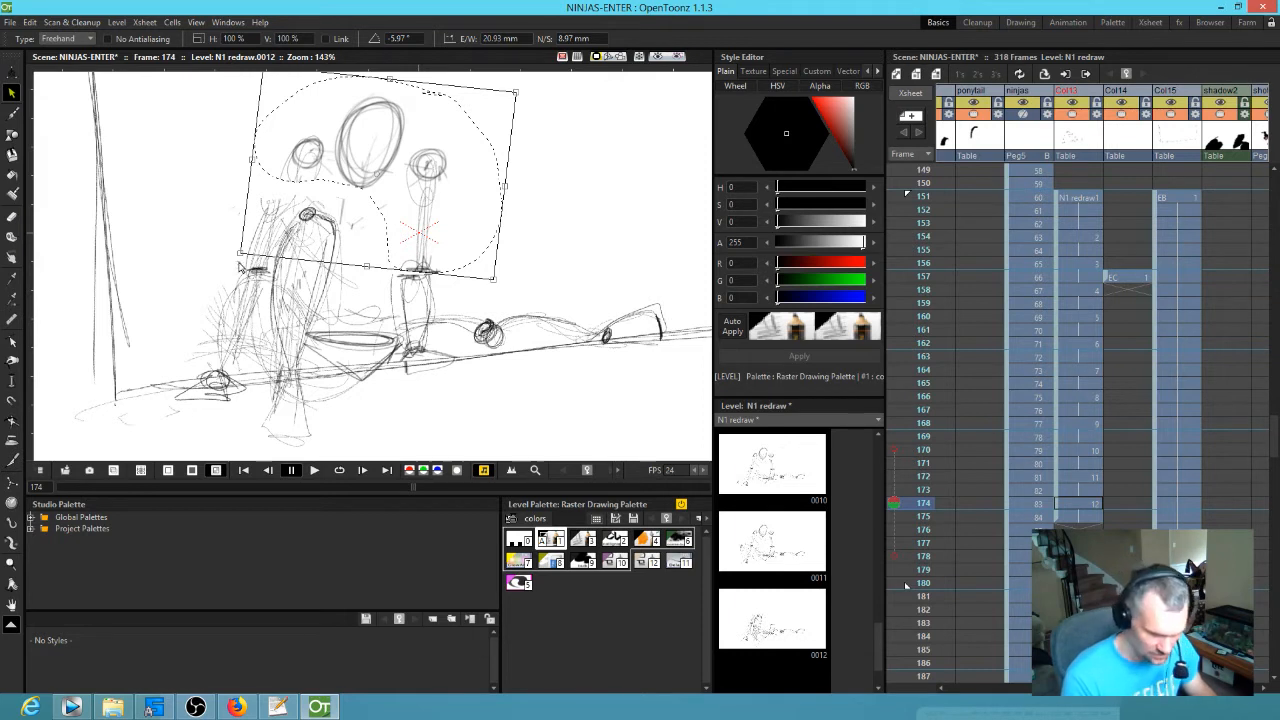
drag(242, 265, 178, 305)
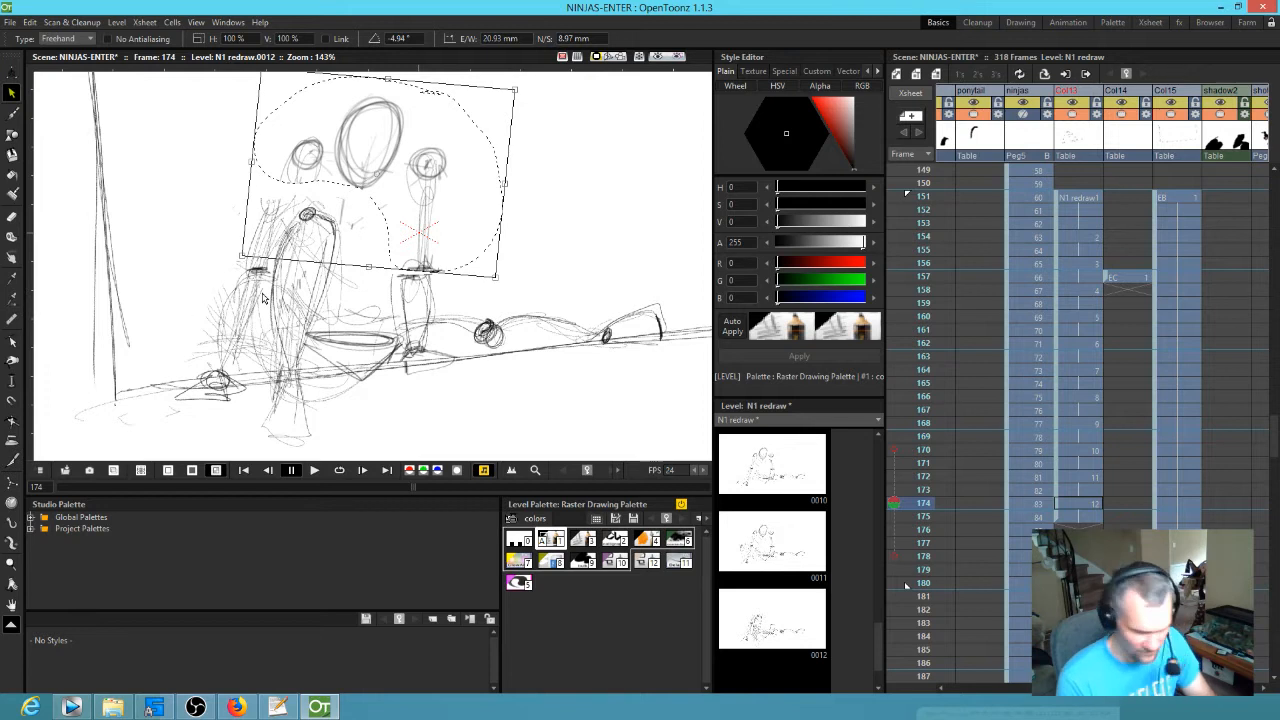
click(183, 333)
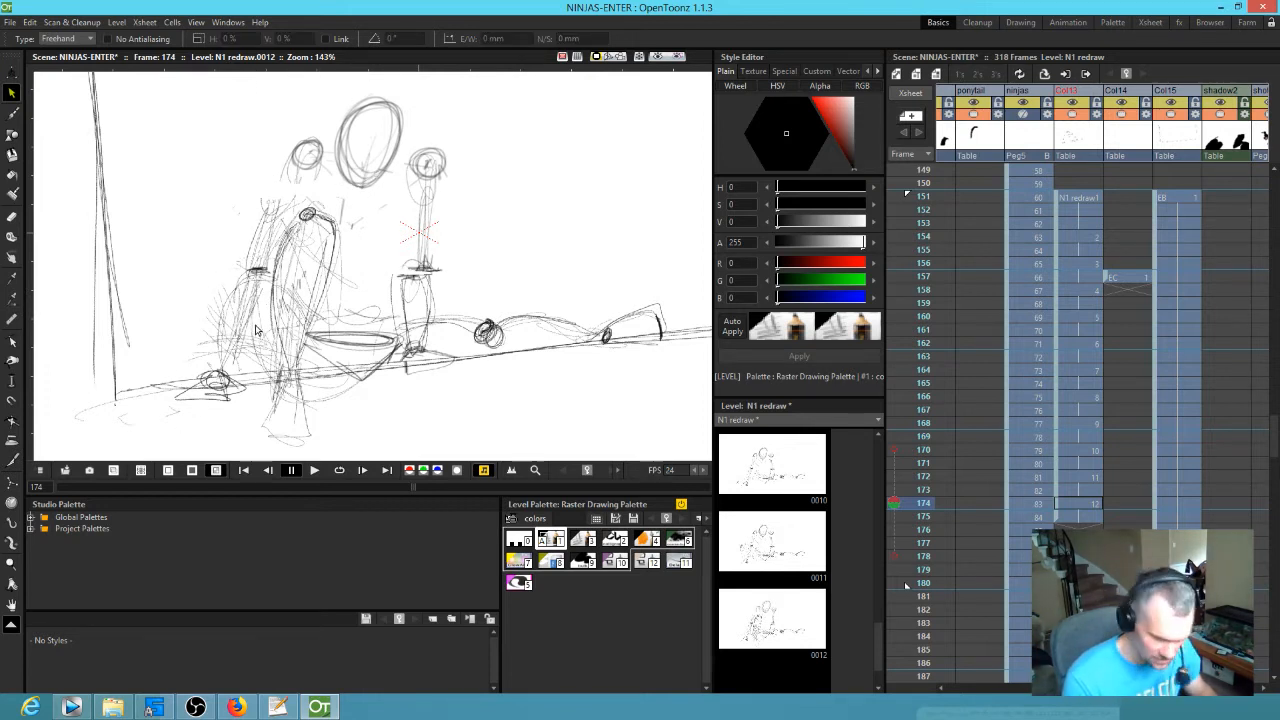
- Offset the left forearm and hand in drawing 0012 by 11.21 mm E/W and 23.92 mm N/S, and rotate them to 21.57°
mouse_move(252, 403)
mouse_down()
mouse_move(271, 288)
mouse_move(242, 260)
mouse_move(184, 340)
mouse_move(194, 427)
mouse_move(258, 372)
mouse_up()
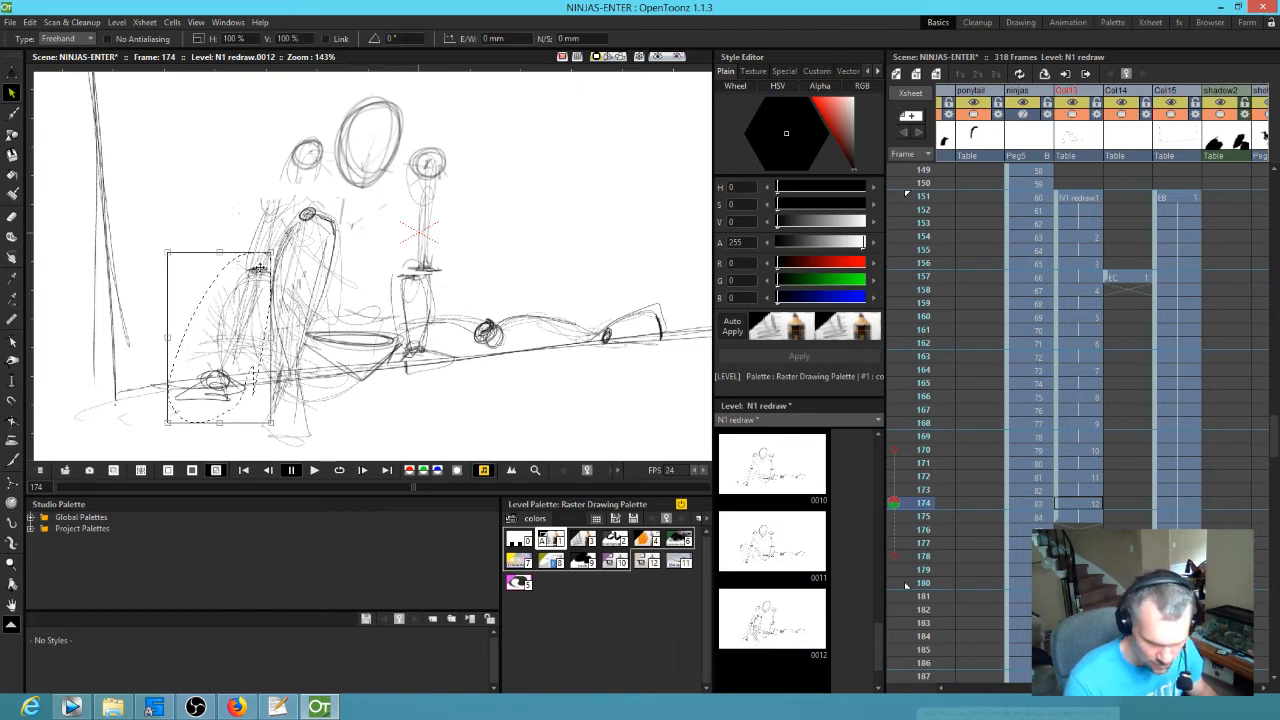
drag(246, 343, 231, 315)
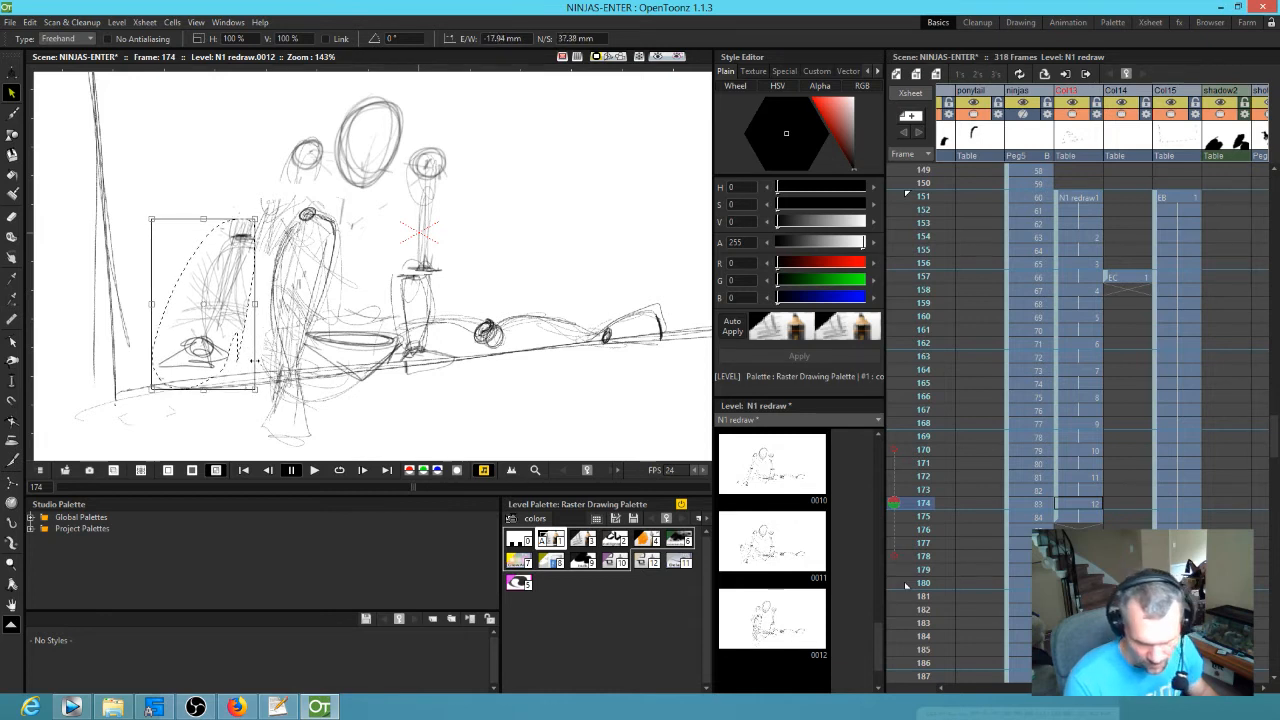
drag(259, 393, 292, 368)
drag(226, 326, 252, 338)
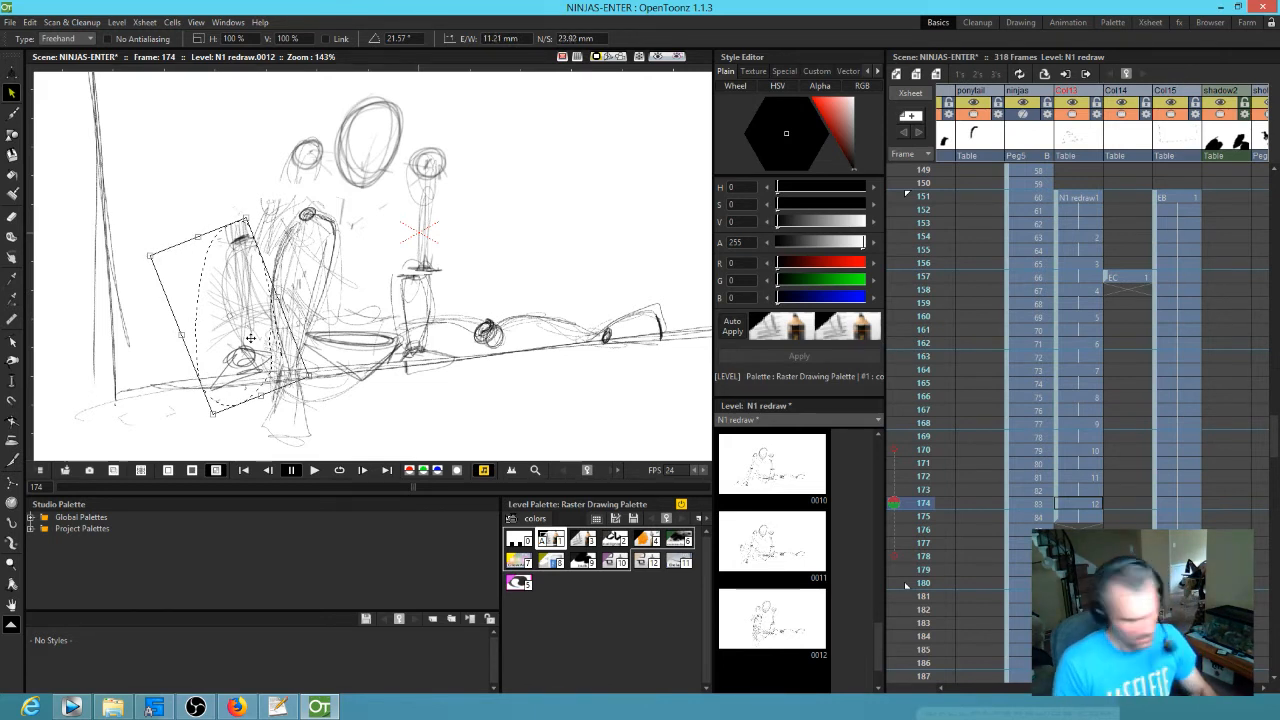
key(.)
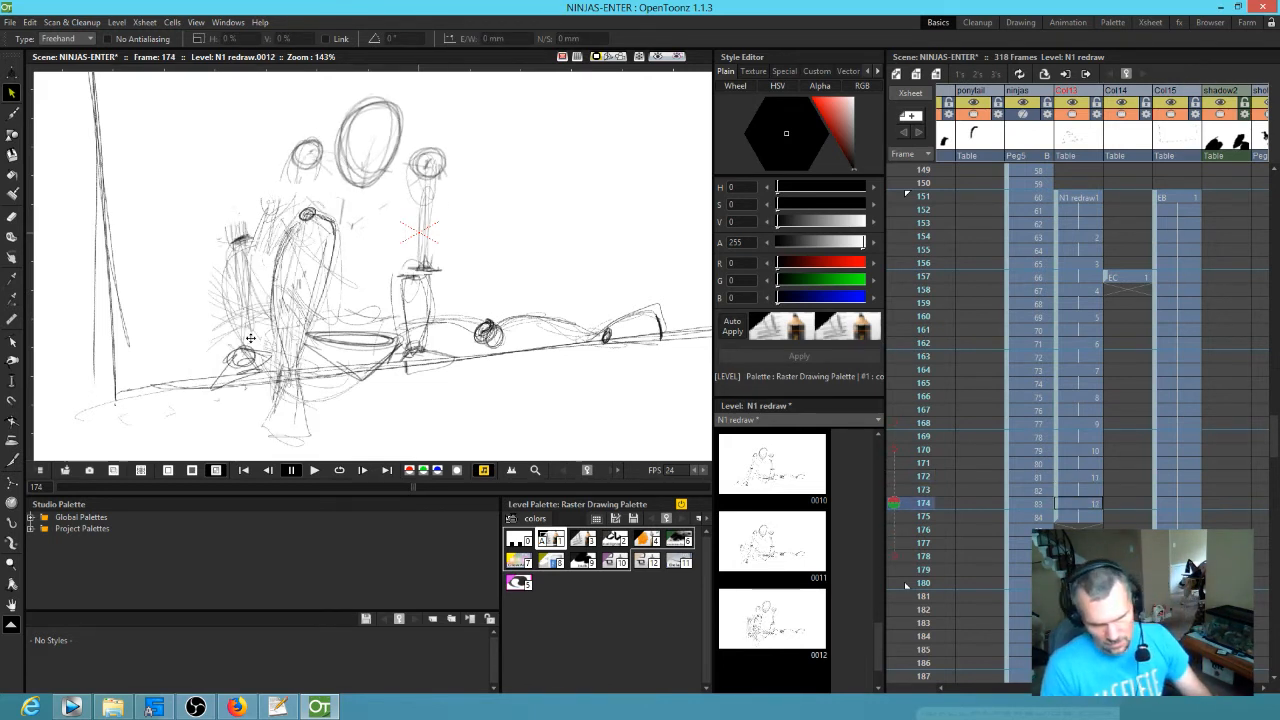
key(.)
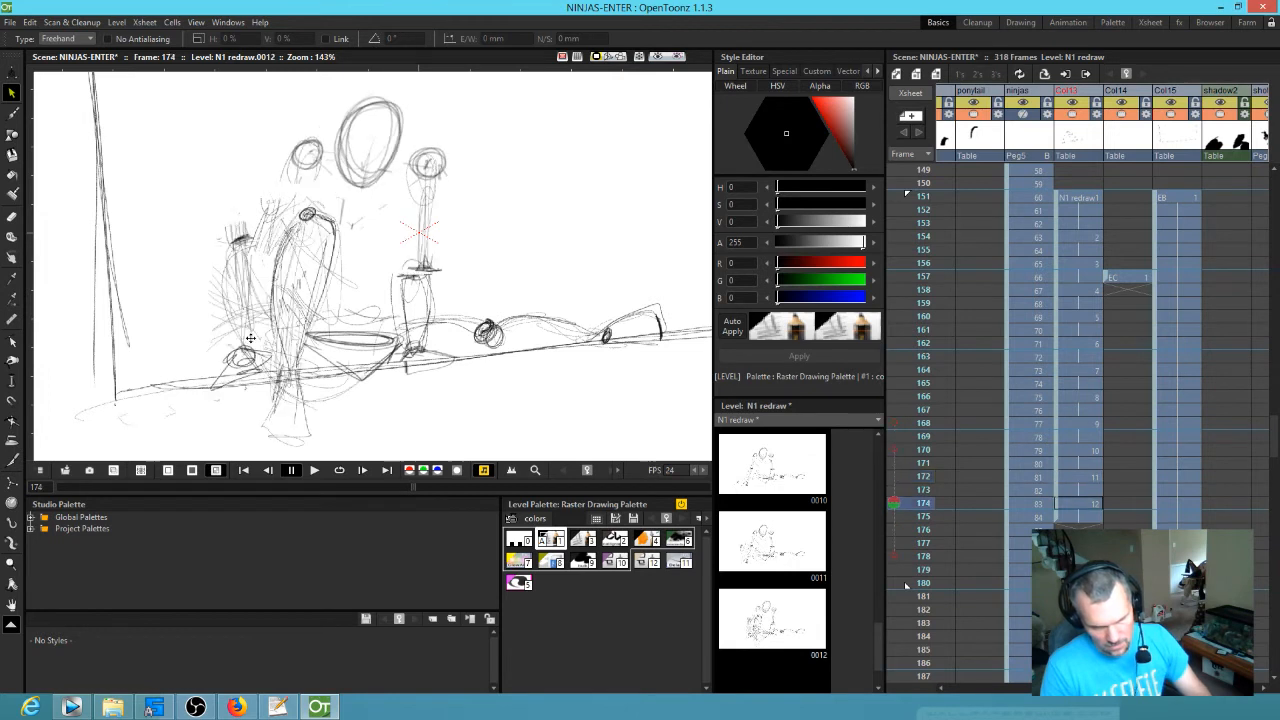
- Sketch the left upper arm from shoulder to elbow in drawing 0012 and outline the forearm down to the hand
key(b)
mouse_move(282, 168)
mouse_down()
mouse_move(226, 217)
mouse_move(232, 234)
mouse_up()
mouse_move(294, 163)
mouse_down()
mouse_move(226, 230)
mouse_move(234, 340)
mouse_up()
mouse_move(244, 238)
mouse_down()
mouse_move(216, 233)
mouse_move(300, 160)
mouse_up()
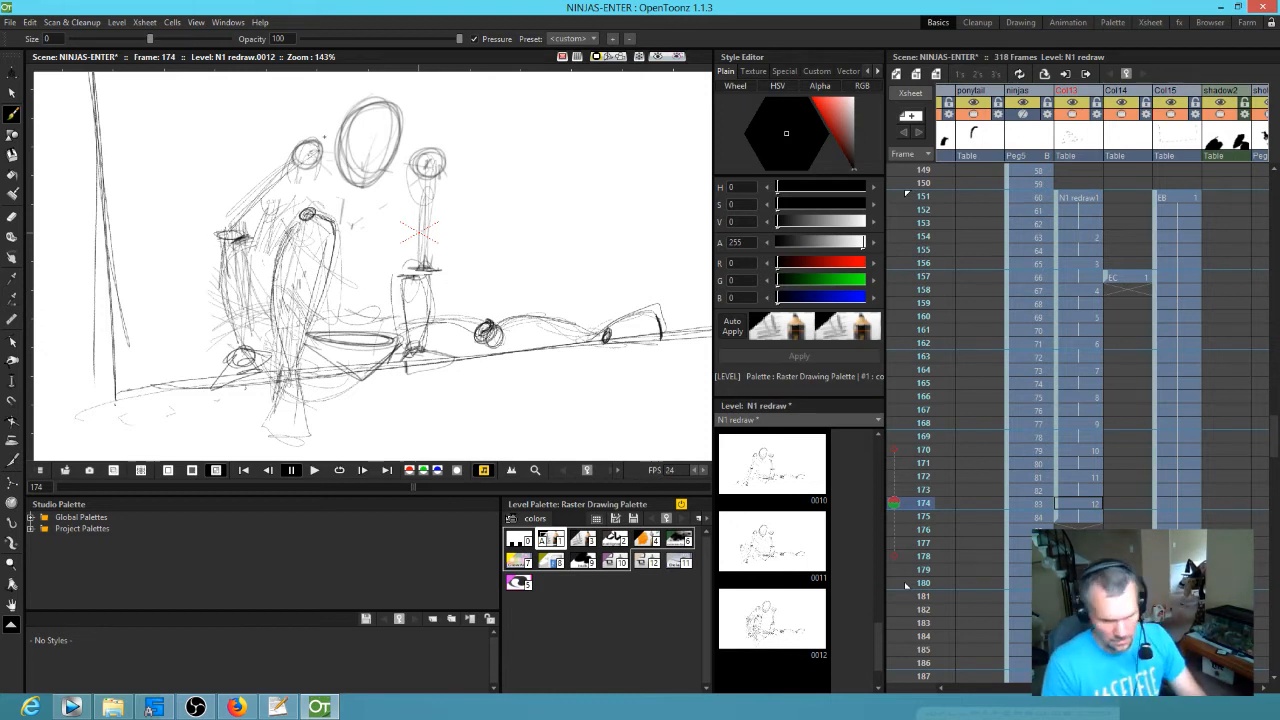
- Flip back and forth between drawing 0012 and the drawings before it to examine the arm and torso motion
key(comma)
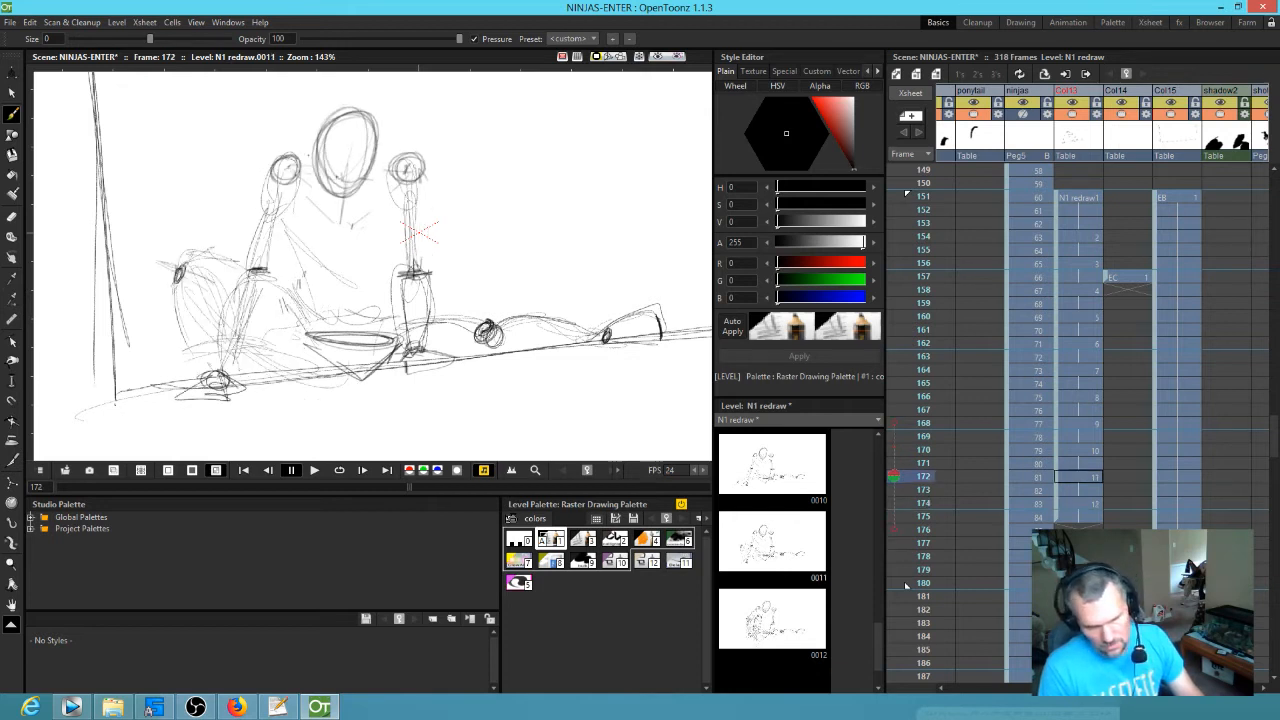
key(comma)
key(period)
key(period)
key(comma)
key(period)
key(comma)
key(period)
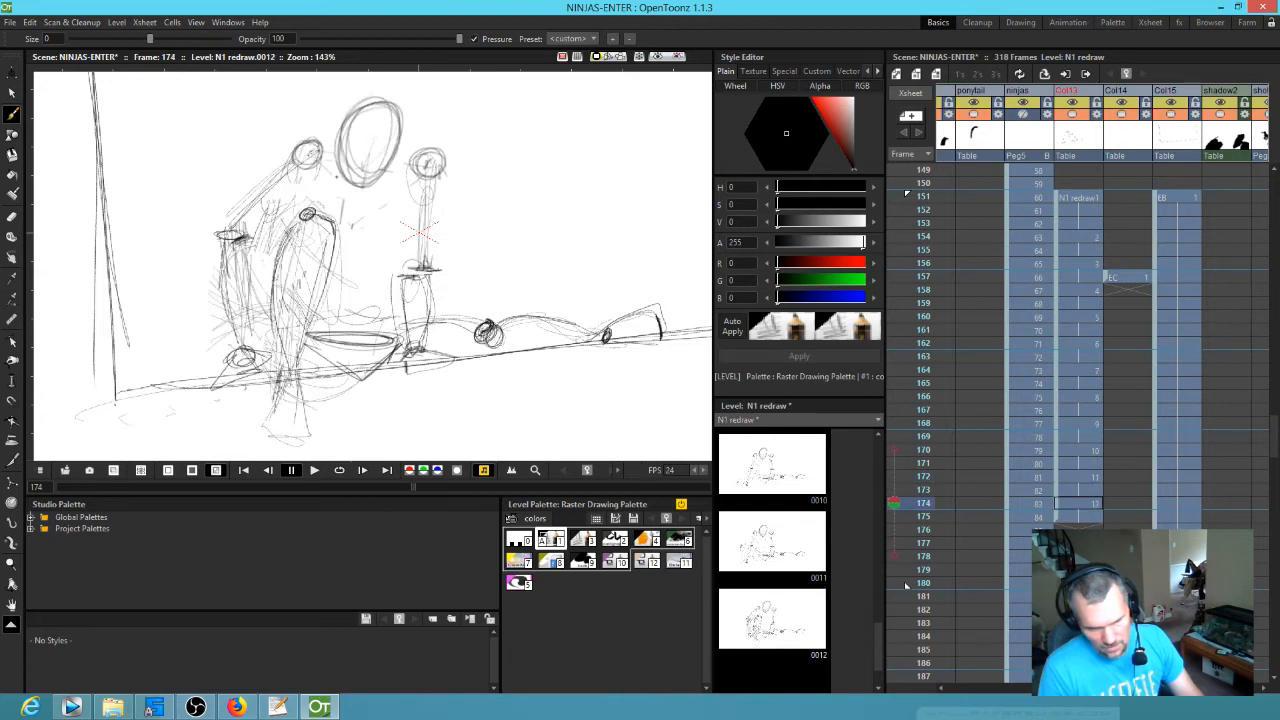
key(comma)
key(period)
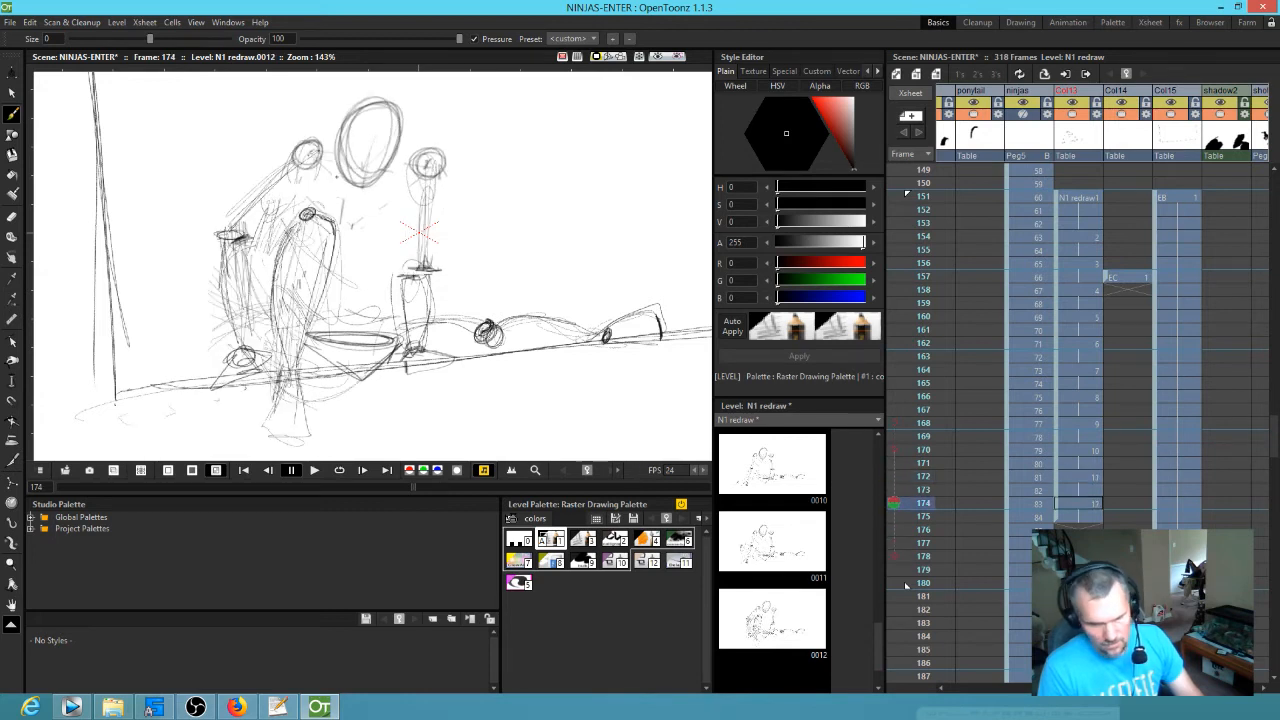
key(comma)
key(period)
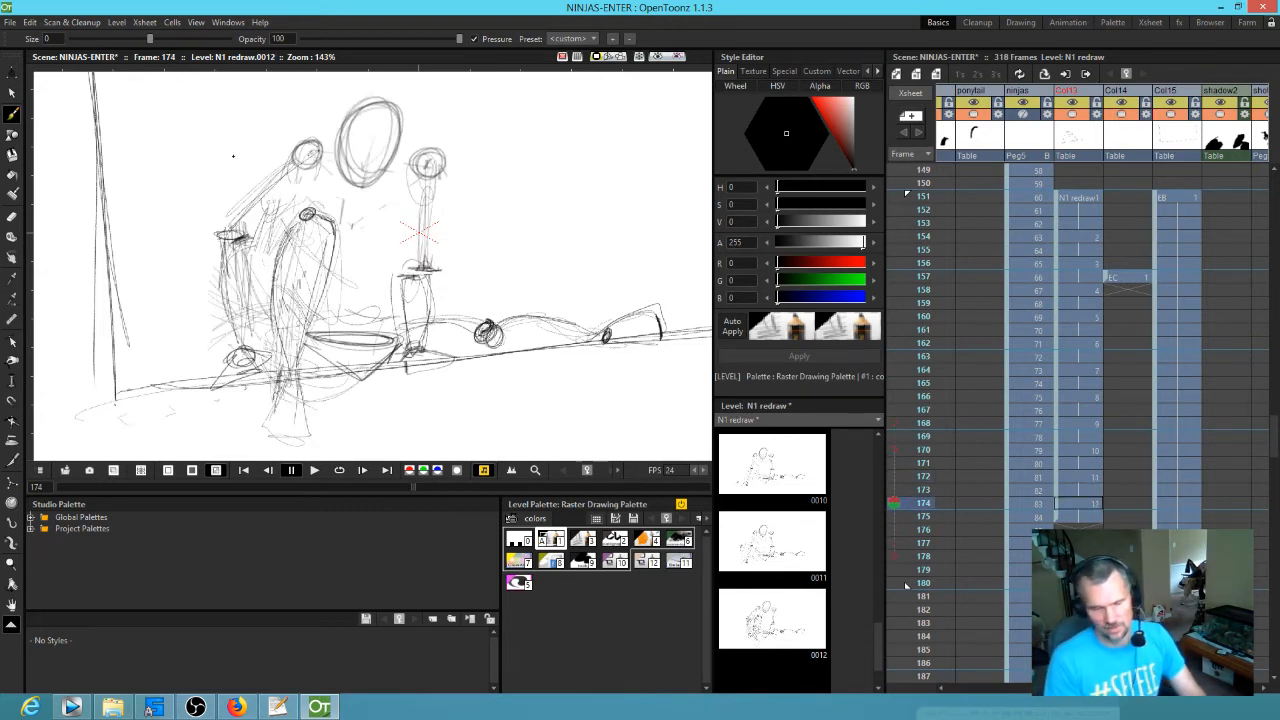
key(comma)
key(period)
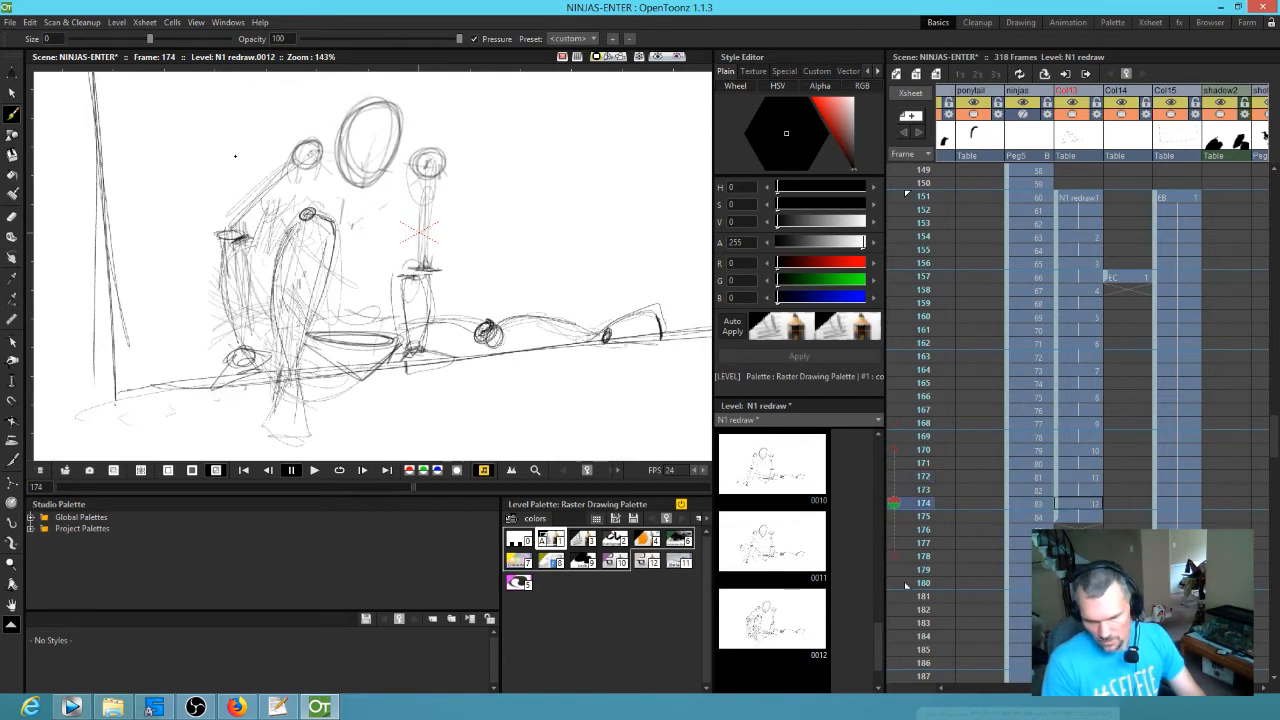
- Rough in the bent leg's thigh in drawing 0011 and darken the shin outline below the knee
key(comma)
key(comma)
key(period)
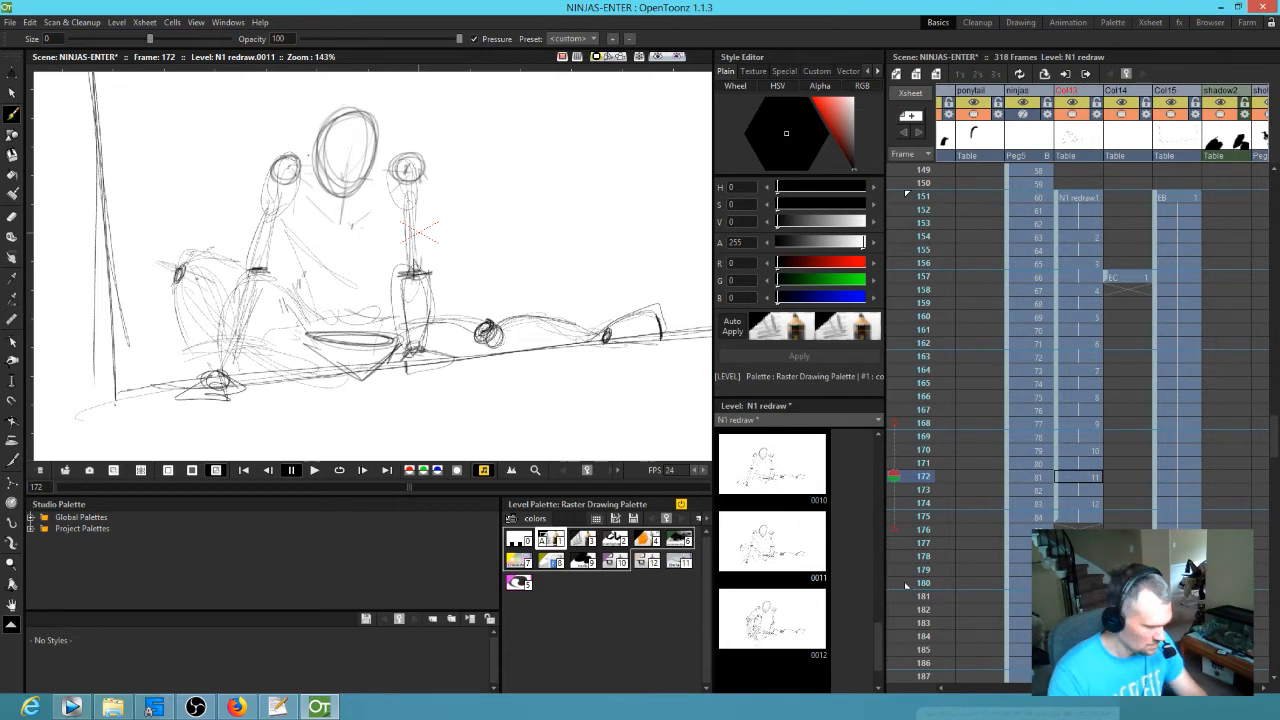
drag(204, 285, 312, 362)
drag(232, 302, 310, 355)
drag(178, 294, 198, 370)
drag(180, 276, 184, 332)
- Flip between drawings 0010, 0011 and 0012 to check how the bent leg moves
key(period)
key(comma)
key(period)
key(comma)
key(period)
key(comma)
key(period)
key(comma)
key(comma)
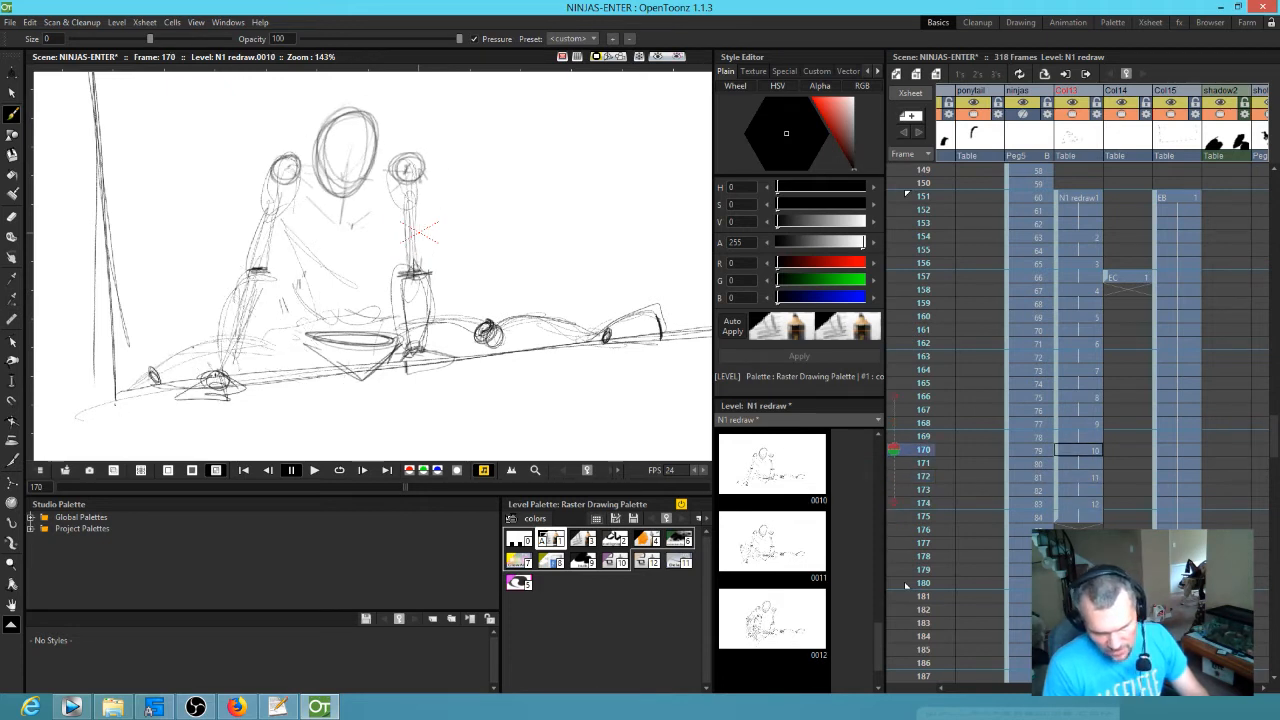
key(period)
key(comma)
key(period)
key(comma)
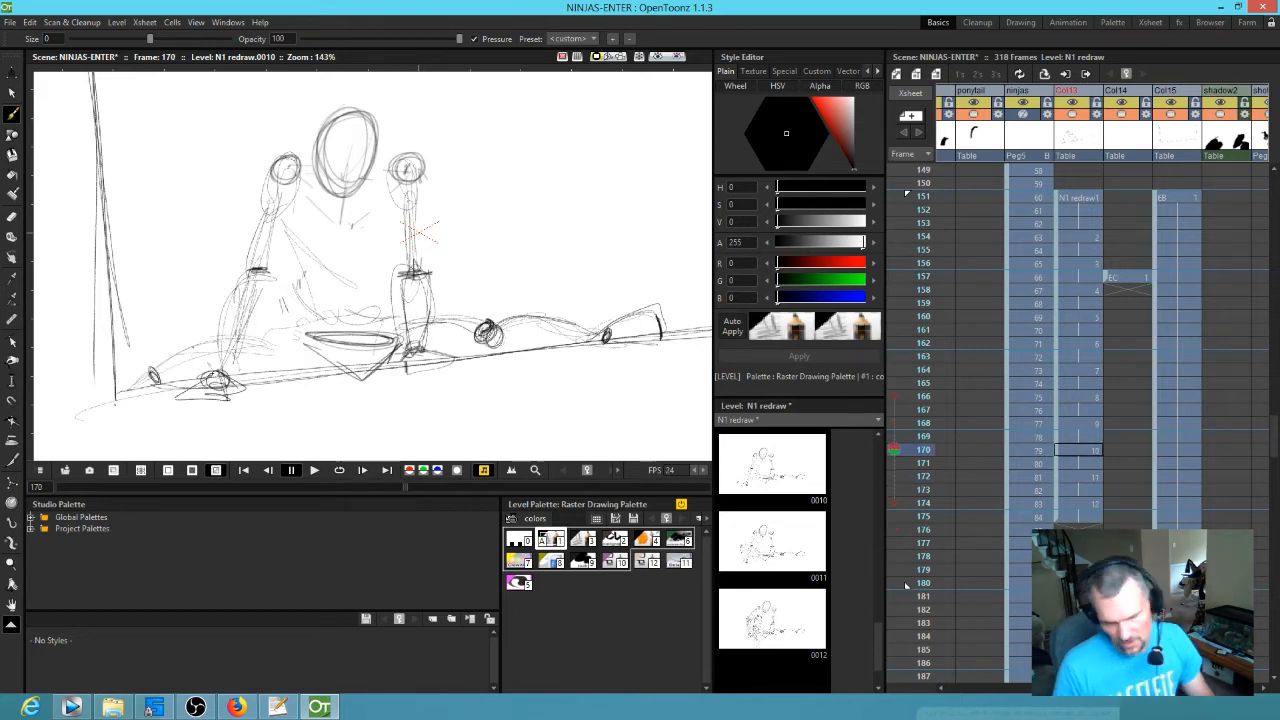
key(period)
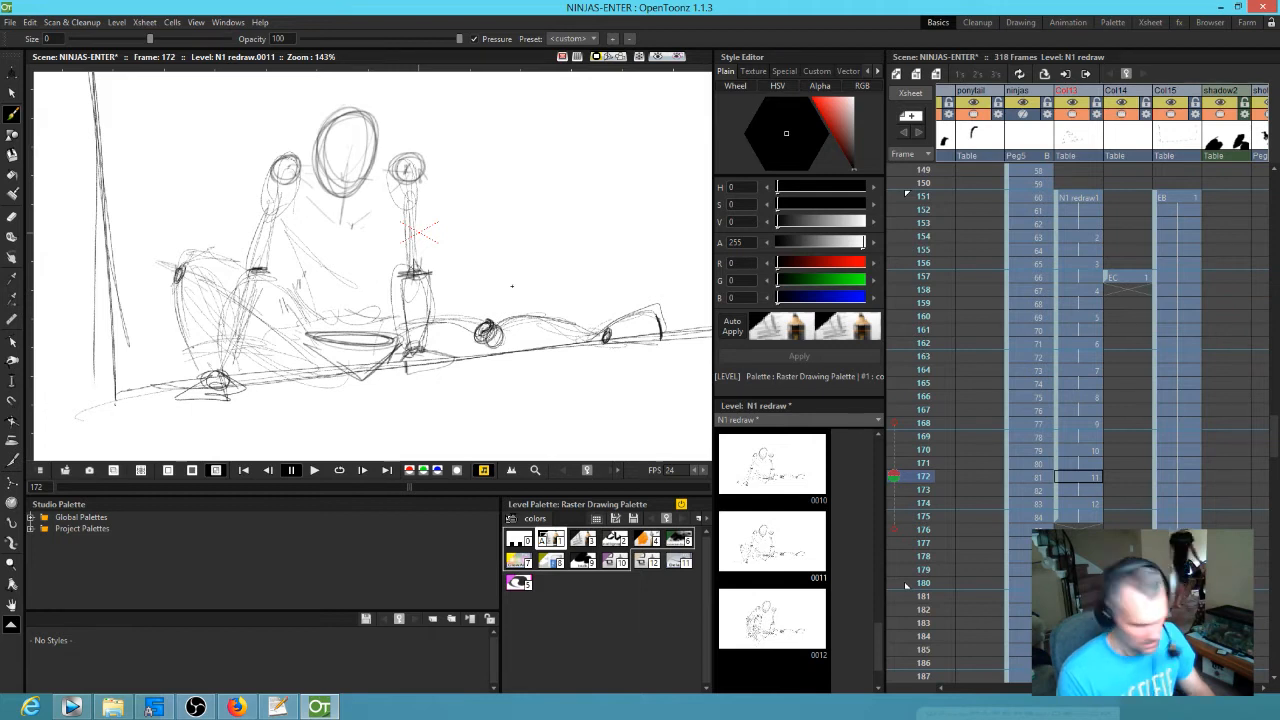
key(comma)
key(period)
key(comma)
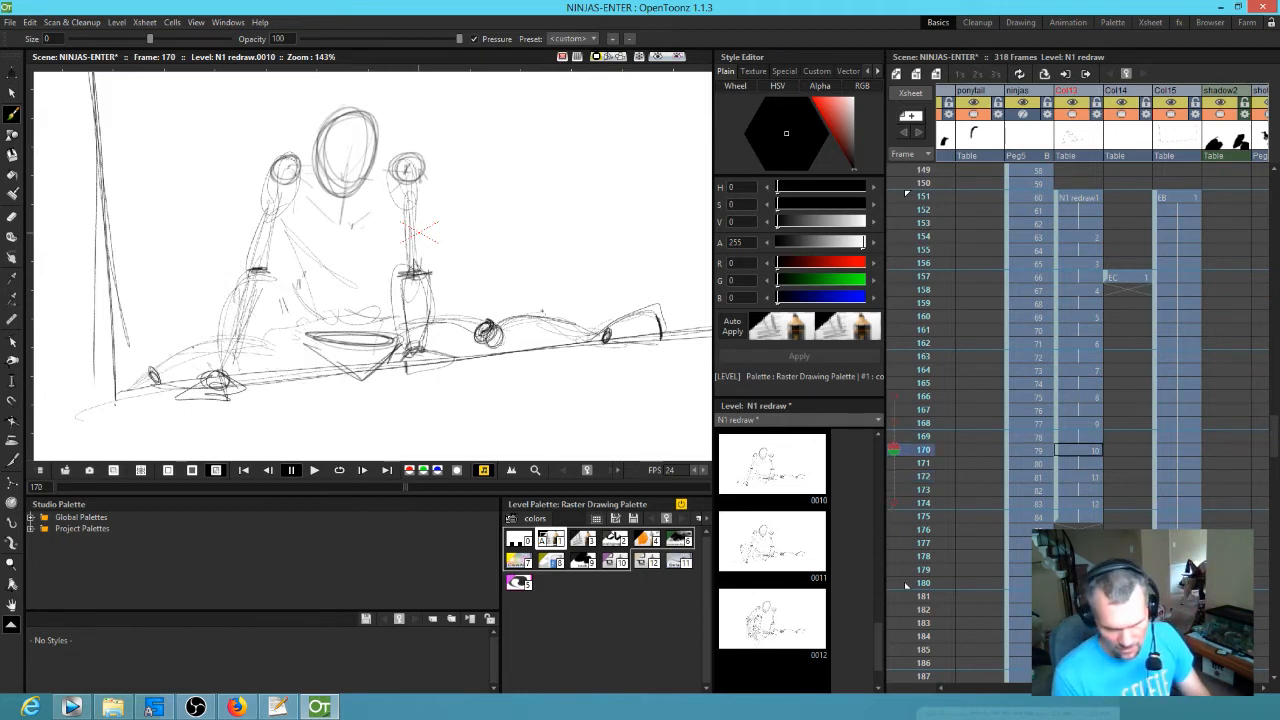
- Flip through drawings 0009, 0010 and 0011 to compare the body's position leading into the leg motion
key(comma)
key(comma)
key(period)
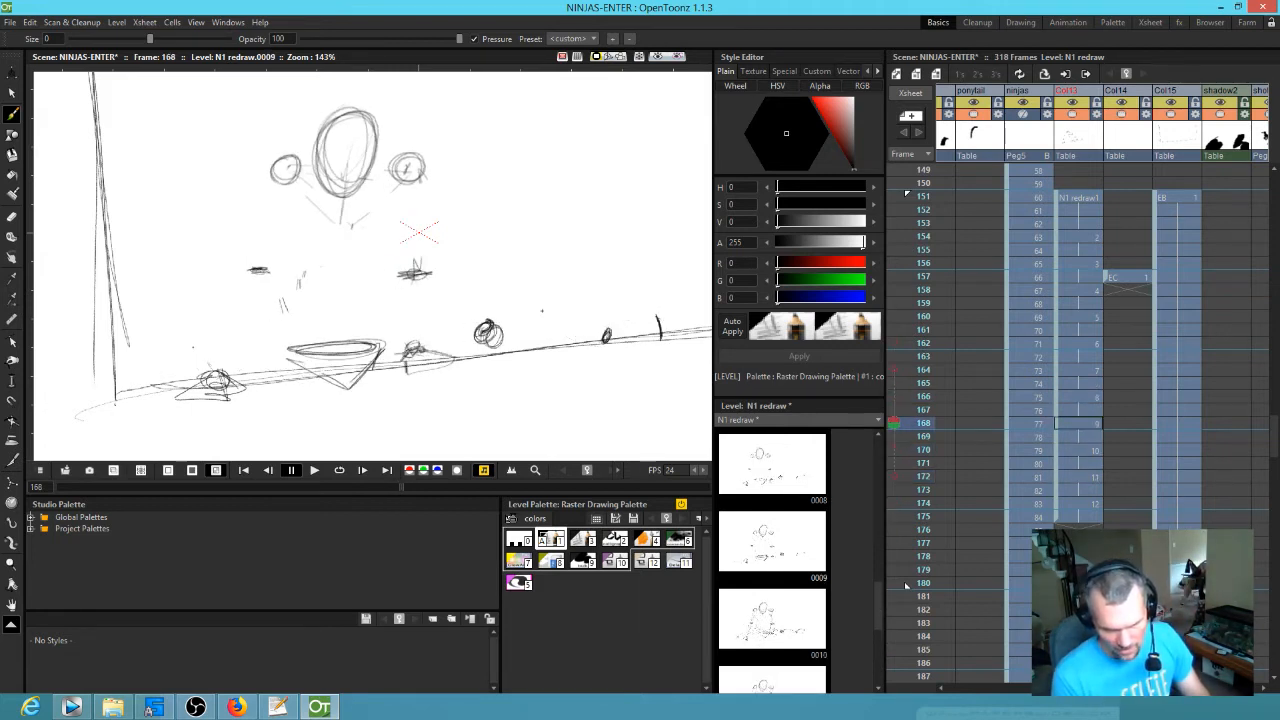
key(period)
key(comma)
key(comma)
key(period)
key(period)
key(comma)
key(comma)
key(period)
key(comma)
key(period)
key(period)
key(comma)
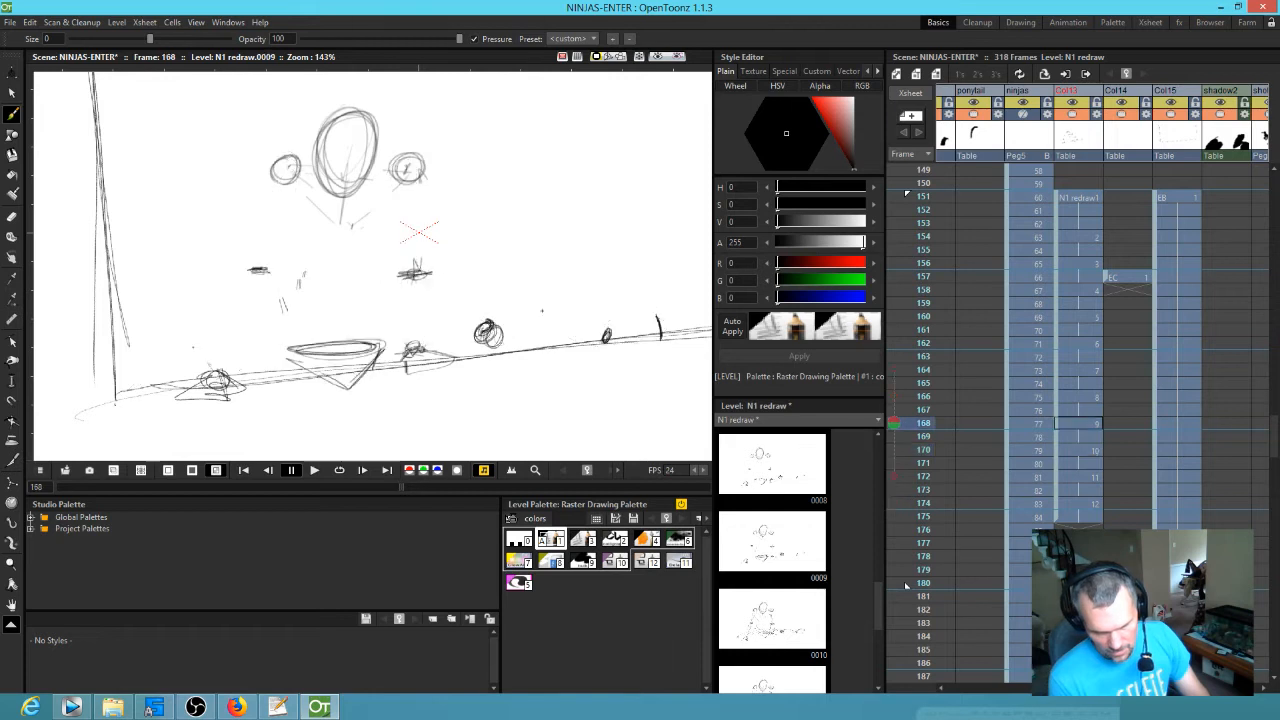
key(period)
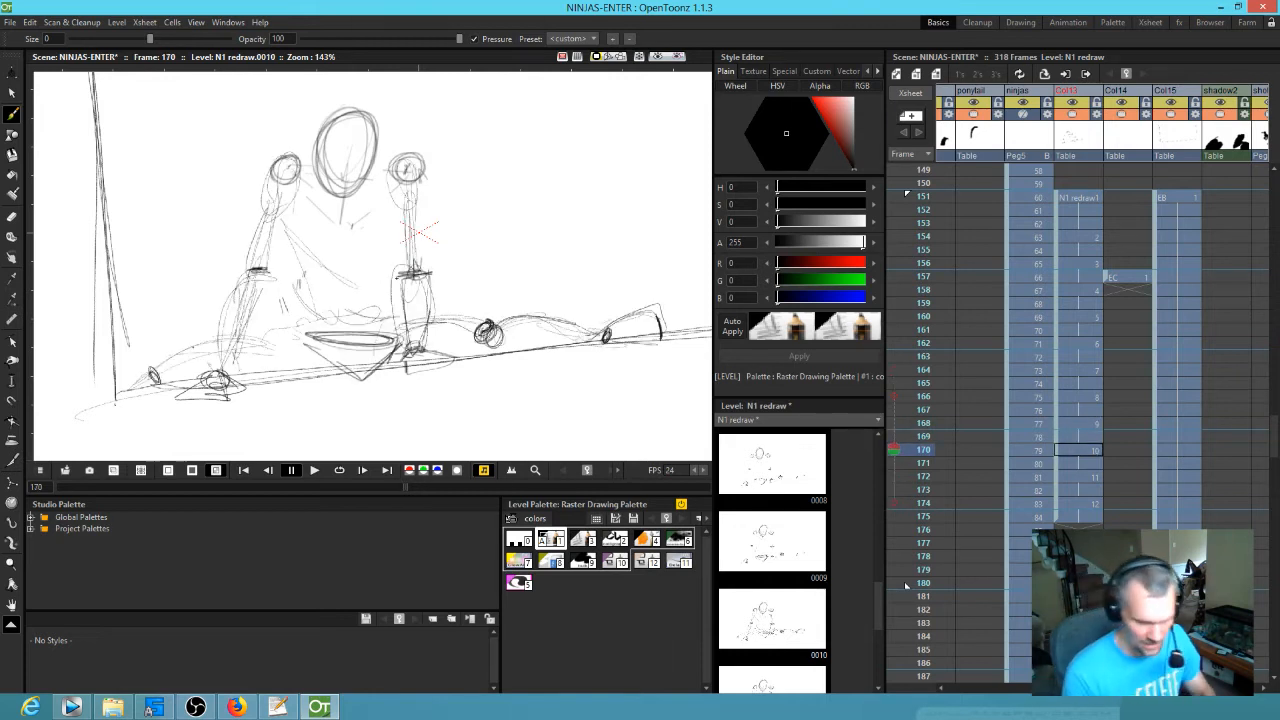
- Select the head, torso and arms in drawing 0010 with a freehand selection and rotate them to -5.29°
key(s)
mouse_move(450, 121)
mouse_down()
mouse_move(335, 88)
mouse_move(212, 174)
mouse_move(218, 280)
mouse_move(279, 377)
mouse_move(361, 421)
mouse_move(399, 412)
mouse_move(455, 368)
mouse_move(422, 382)
mouse_move(380, 367)
mouse_move(453, 370)
mouse_move(472, 181)
mouse_move(449, 120)
mouse_up()
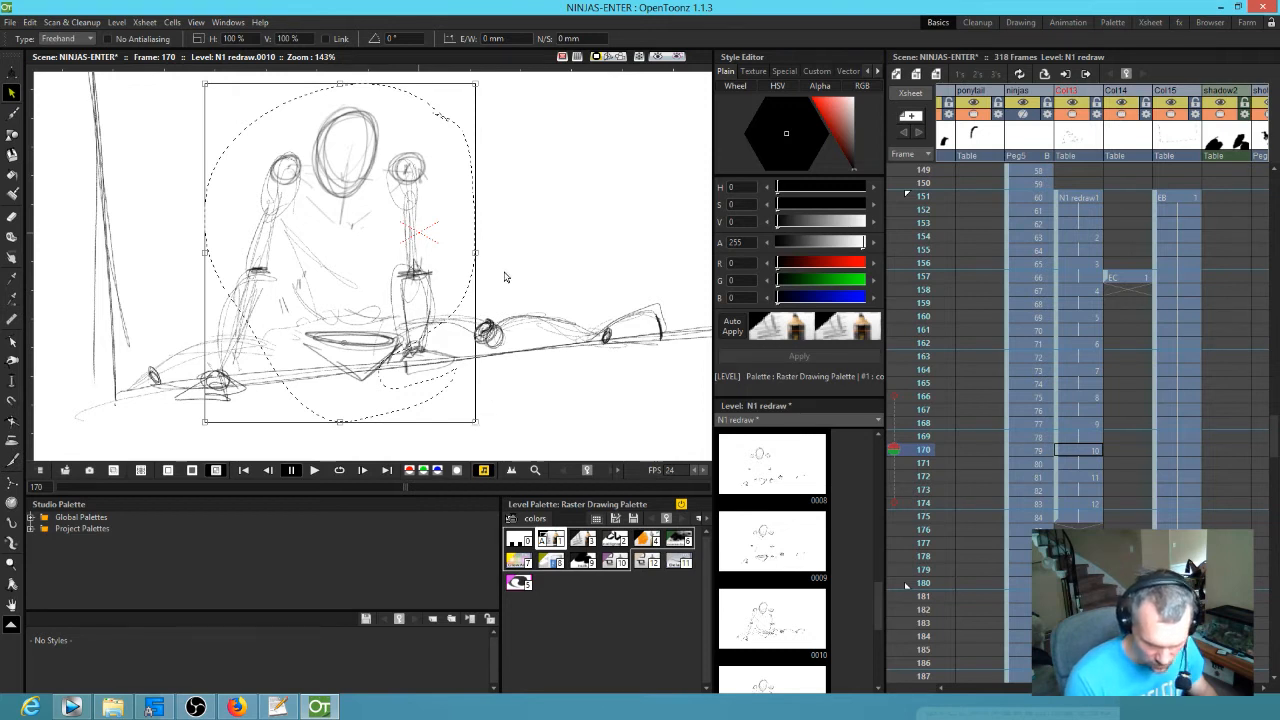
drag(478, 90, 505, 89)
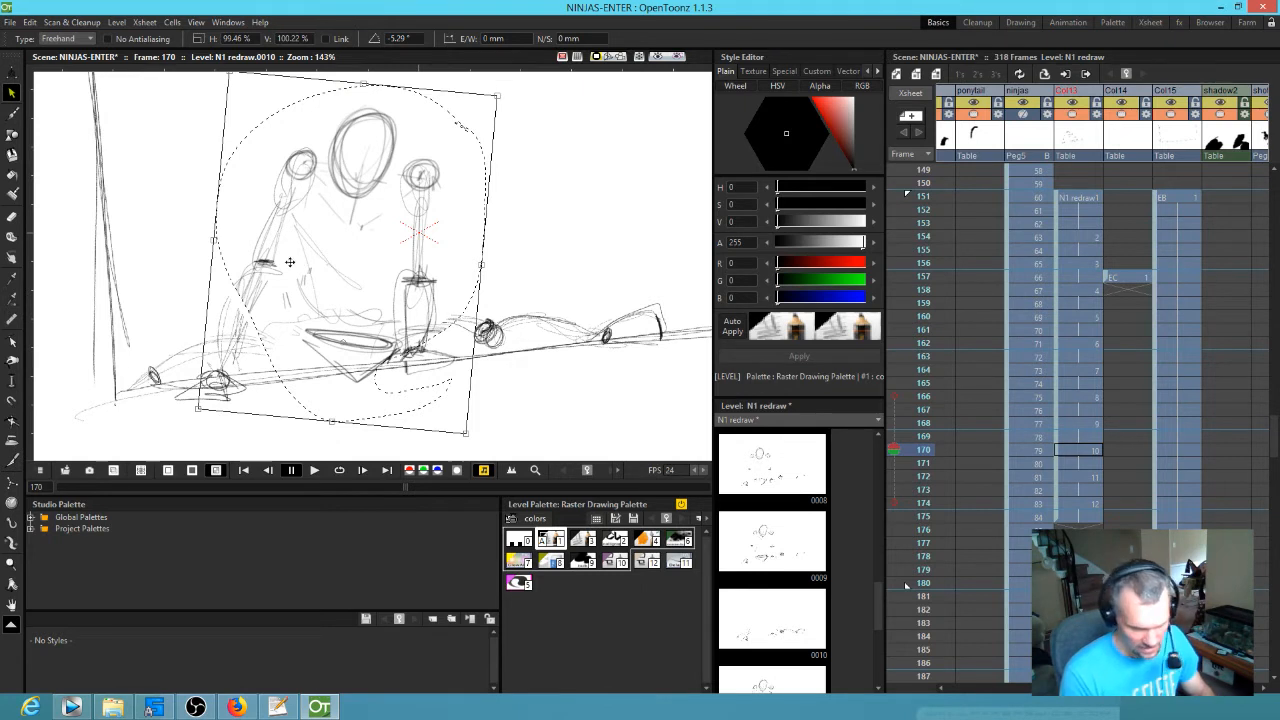
click(196, 237)
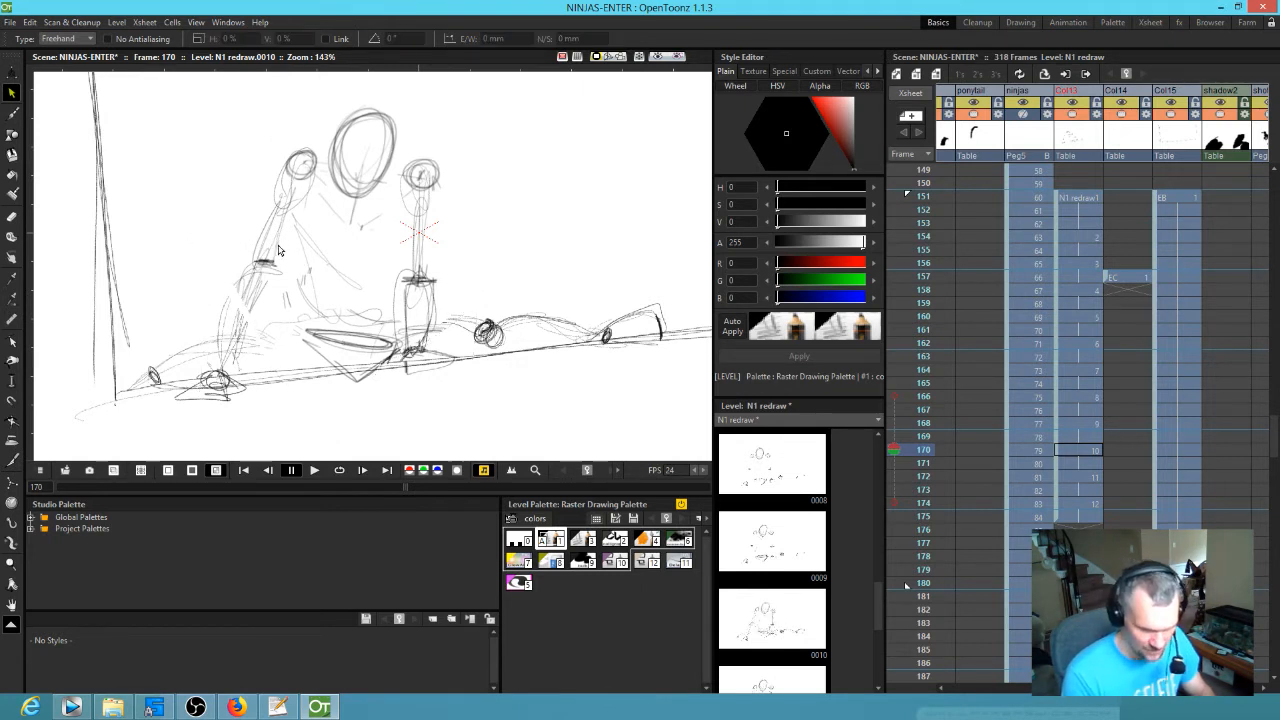
- Offset the left forearm and hand in drawing 0010 by 5.98 mm E/W and 17.19 mm N/S, and rotate them to 6.46°
mouse_move(288, 258)
mouse_down()
mouse_move(207, 350)
mouse_move(180, 405)
mouse_move(292, 292)
mouse_move(288, 250)
mouse_move(270, 257)
mouse_up()
drag(292, 408, 302, 400)
drag(248, 347, 258, 344)
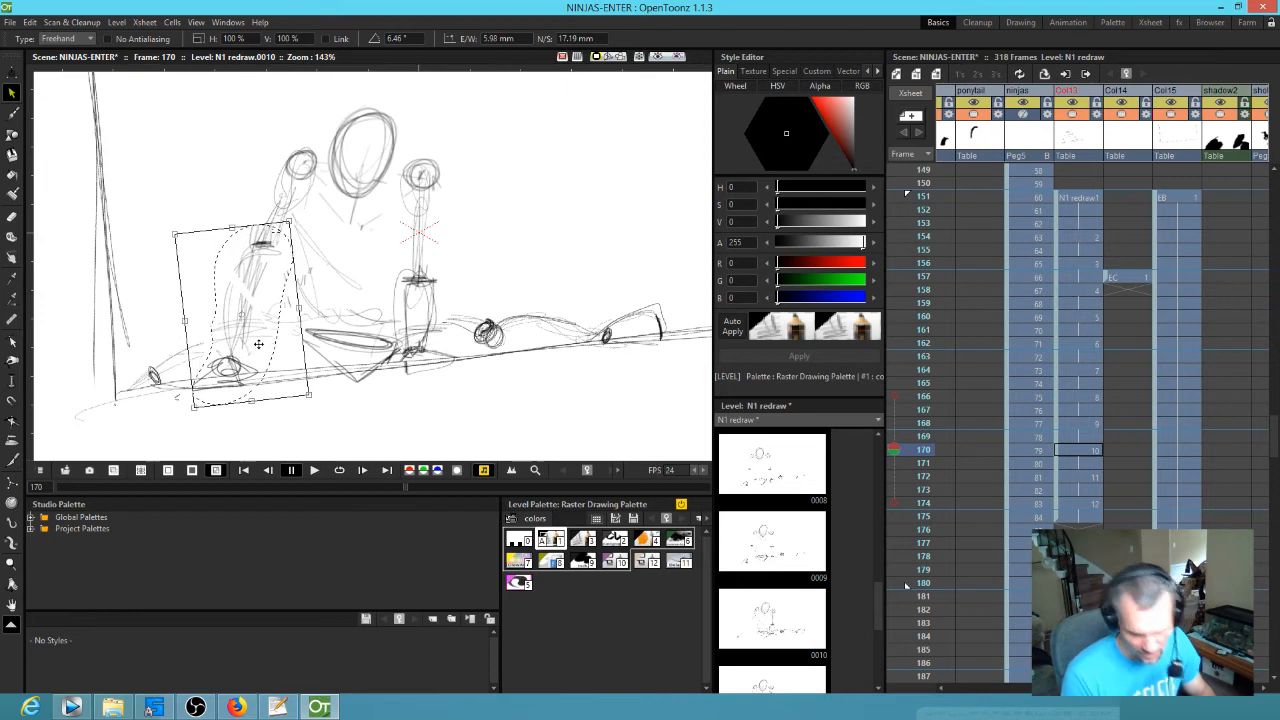
- Flip through drawing 0010 and its neighbours to examine the rotated torso and moved forearm in motion
key(comma)
key(period)
key(period)
key(comma)
key(comma)
key(period)
key(period)
key(period)
key(comma)
key(comma)
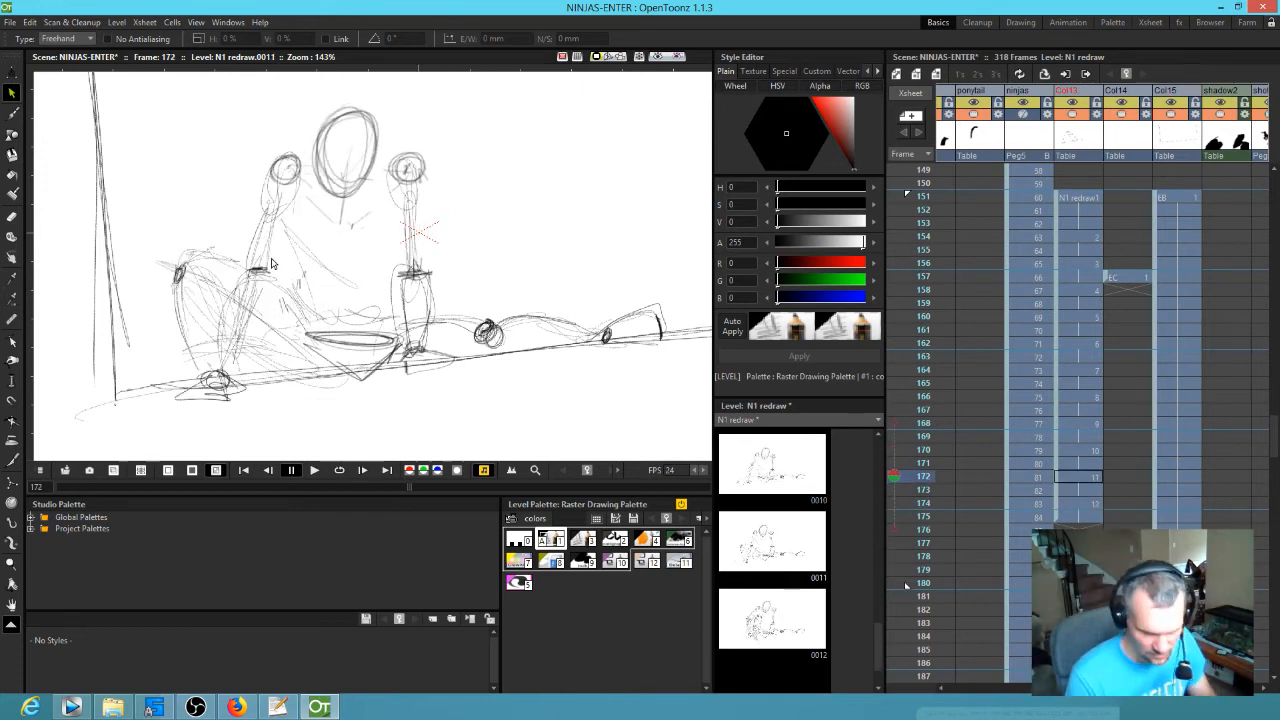
- Erase the left forearm and hand in drawing 0011, and sketch a raised elbow mark with onion skin turned on
key(e)
drag(258, 272, 226, 393)
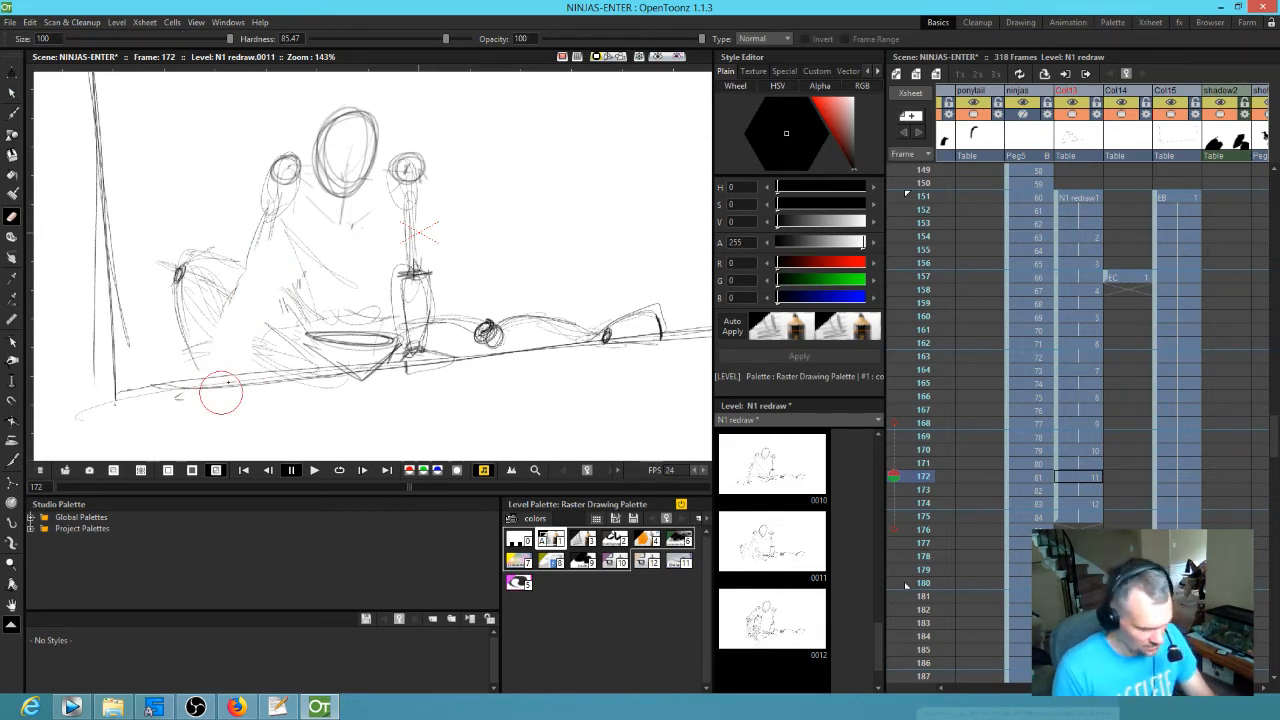
key(/)
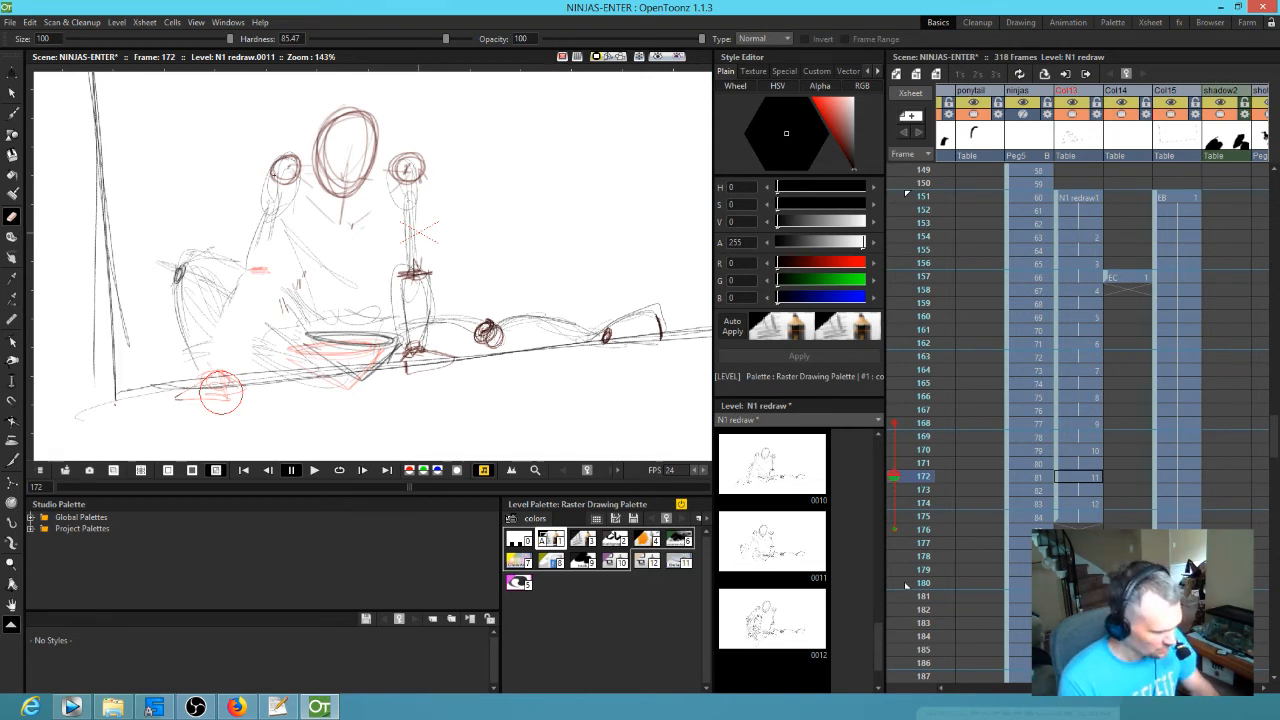
key(b)
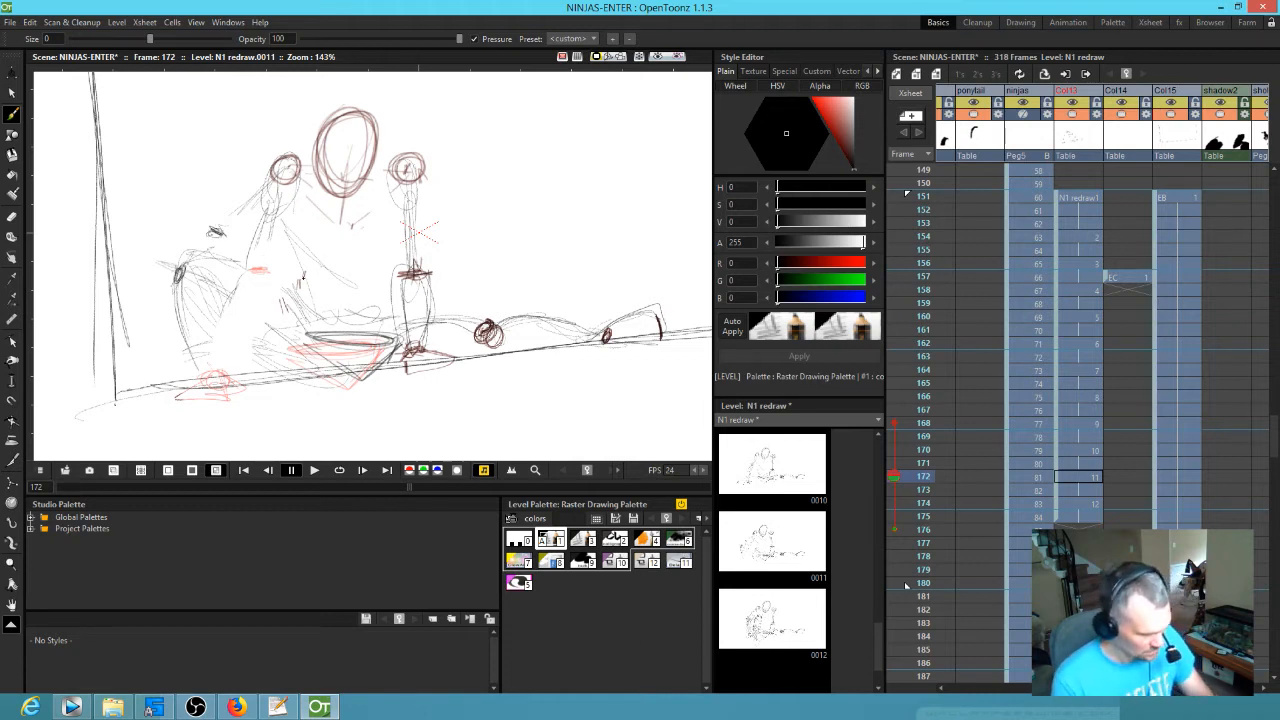
- Step between drawings 0010, 0011 and 0012 with onion skin showing to compare the elbow and shoulder positions
key(.)
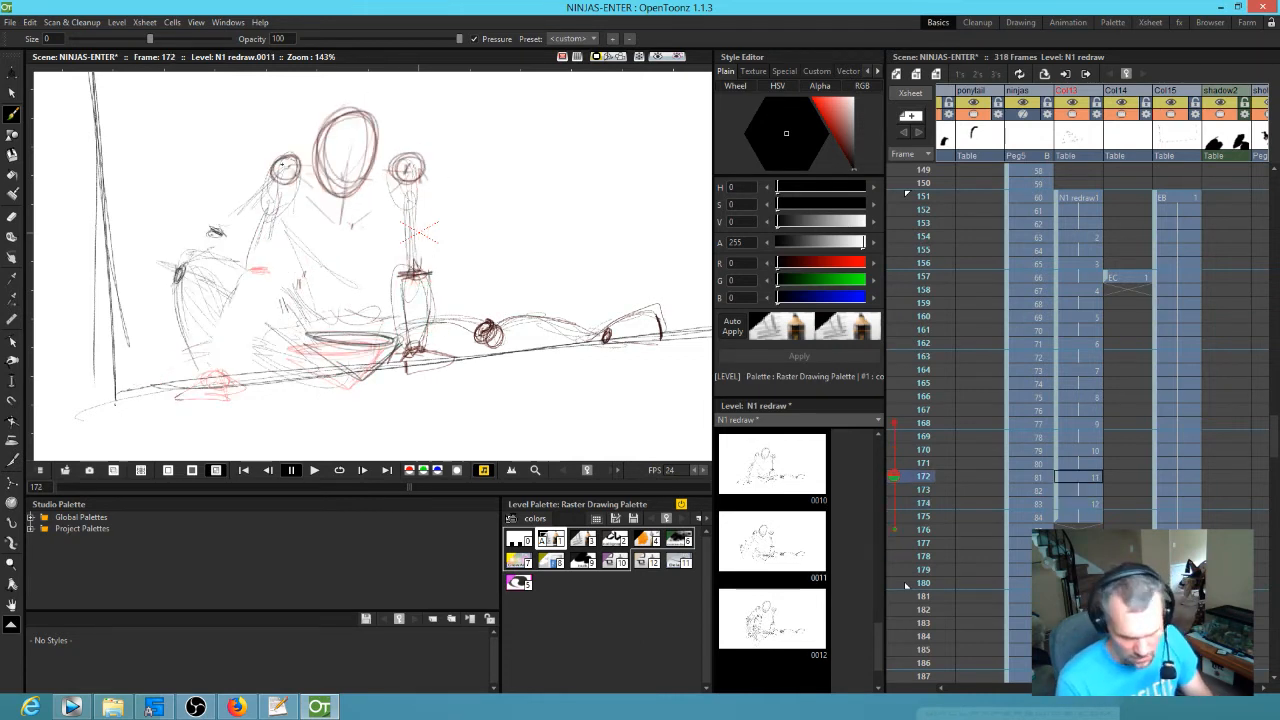
key(.)
key(comma)
key(comma)
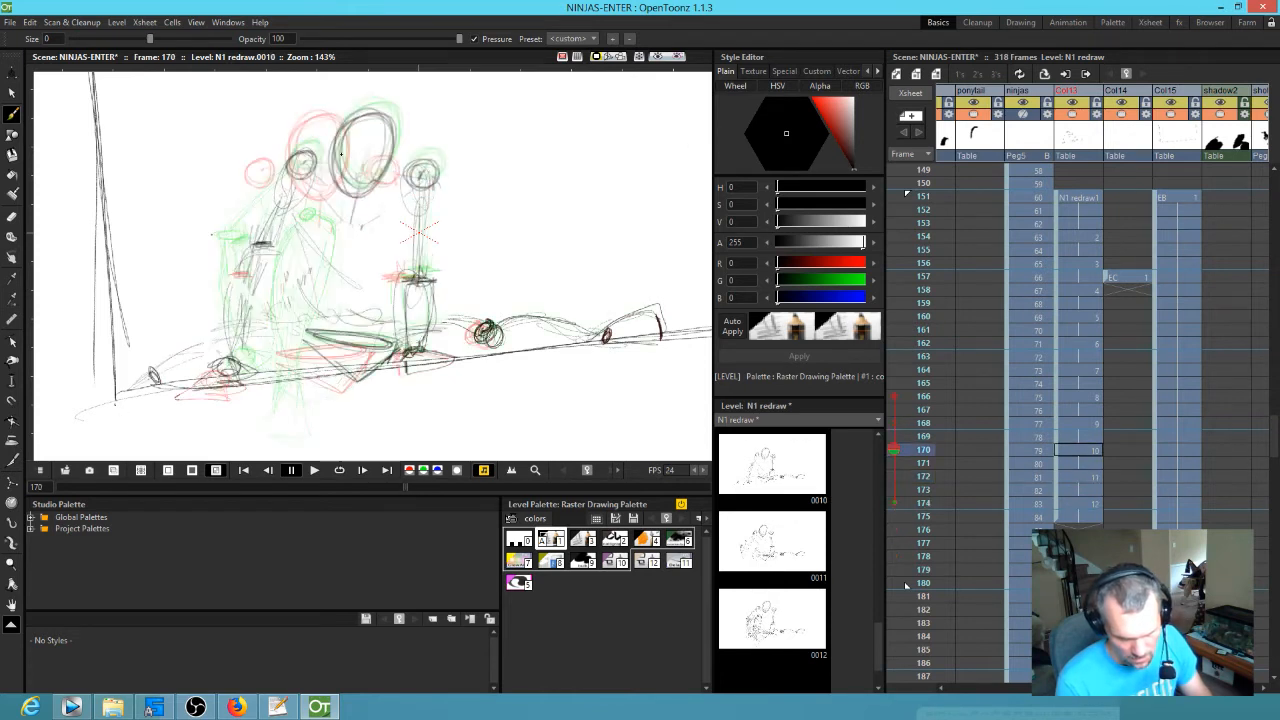
key(period)
key(period)
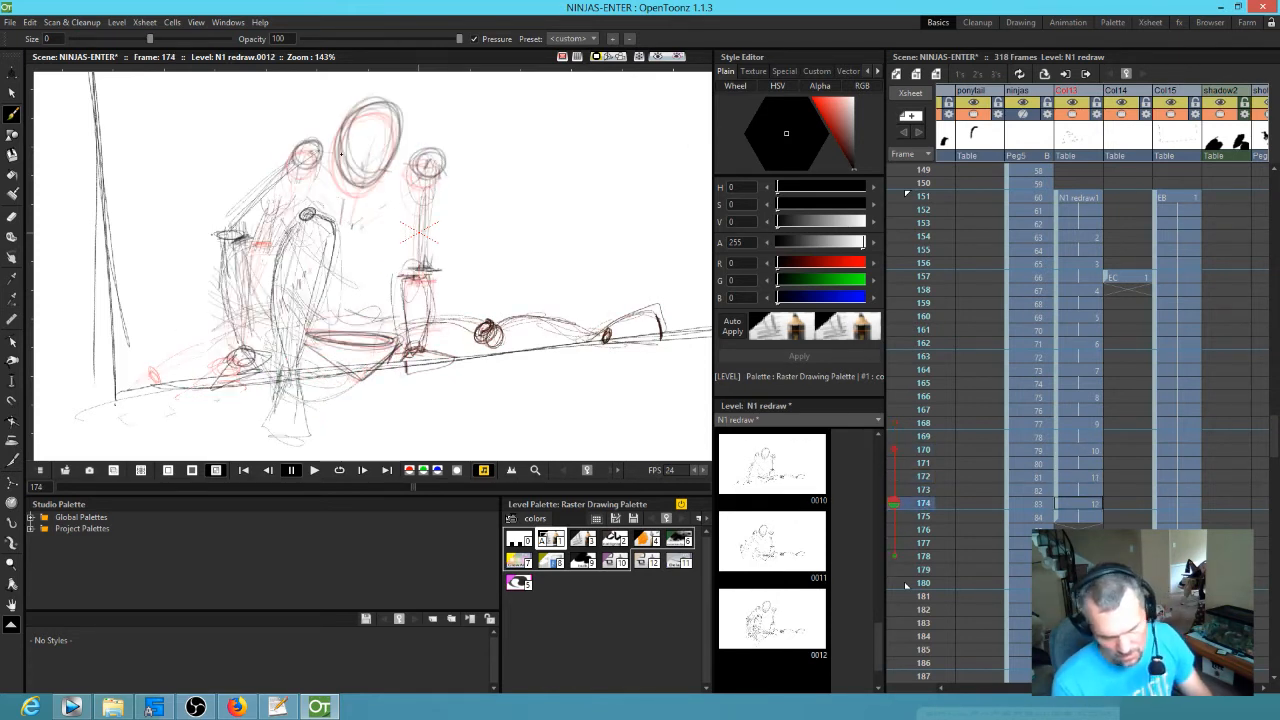
key(comma)
key(comma)
key(period)
key(comma)
key(comma)
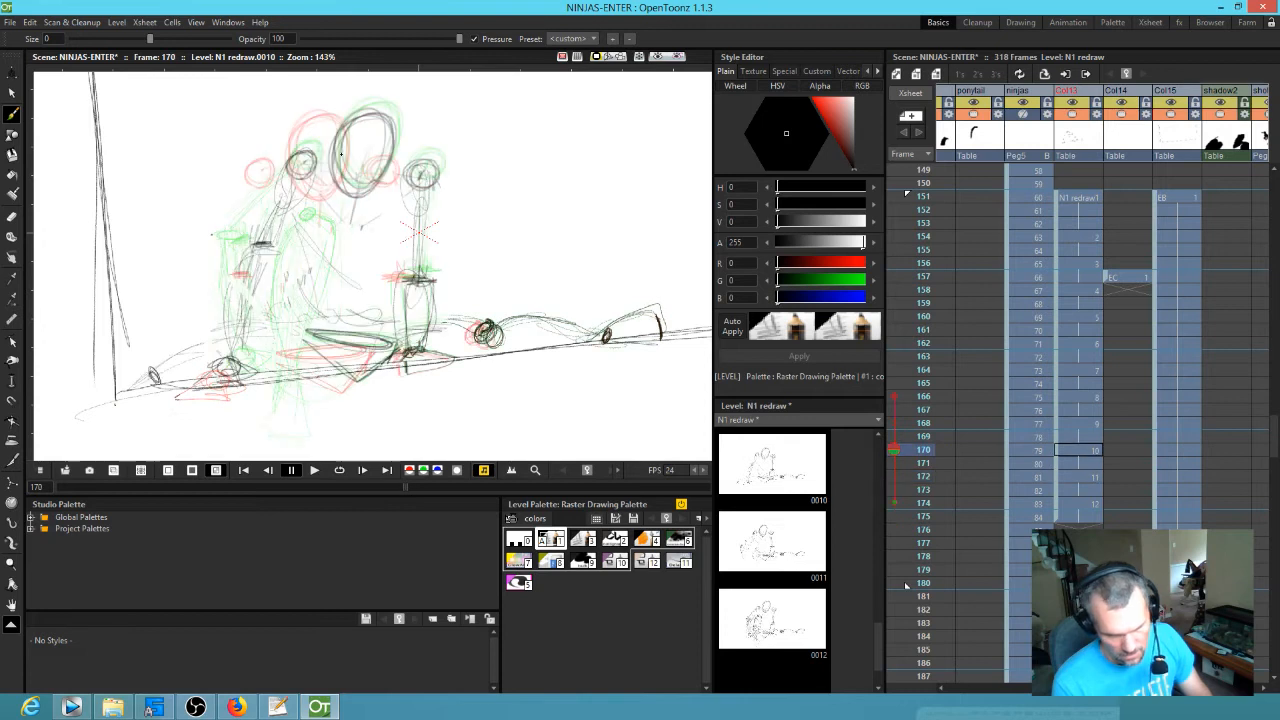
- Turn off onion skin and flip through drawing 0011 and its neighbours to judge the arm's path
key(slash)
key(comma)
key(period)
key(period)
key(period)
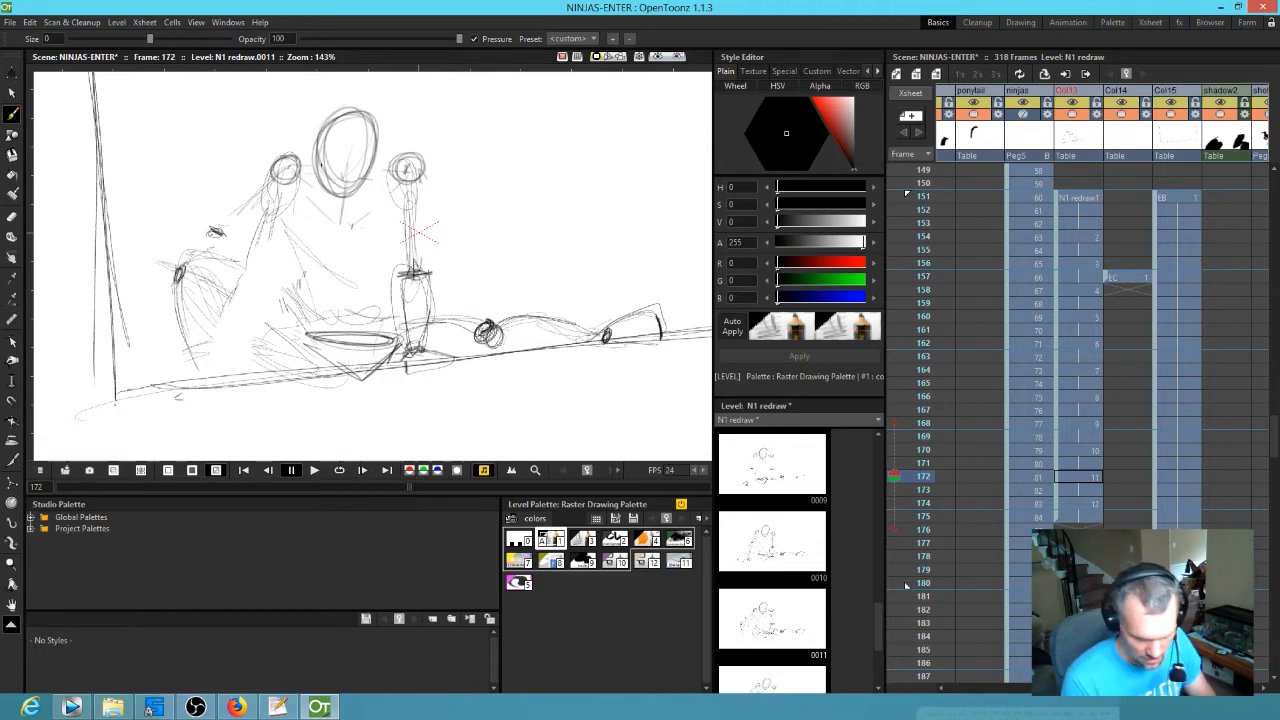
key(comma)
key(comma)
key(period)
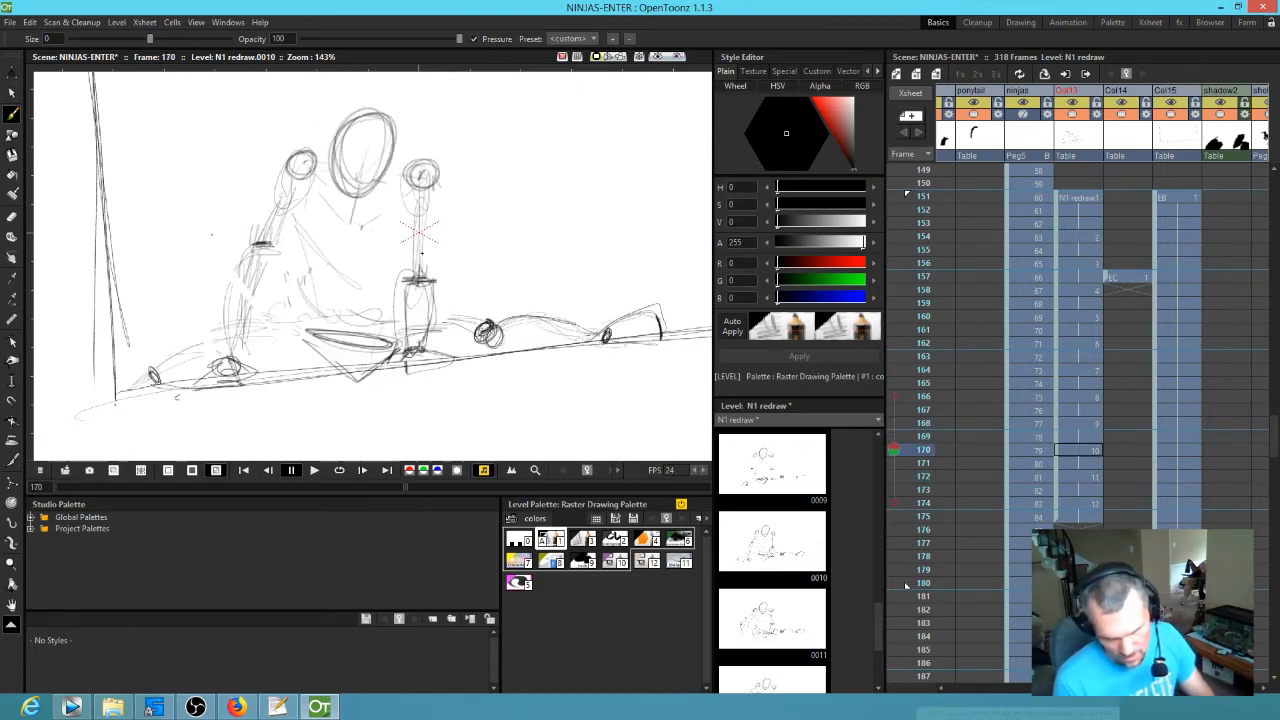
- Erase the elbow mark in drawing 0011 and sketch the left upper arm extended straight out sideways, ending in a small elbow circle
key(period)
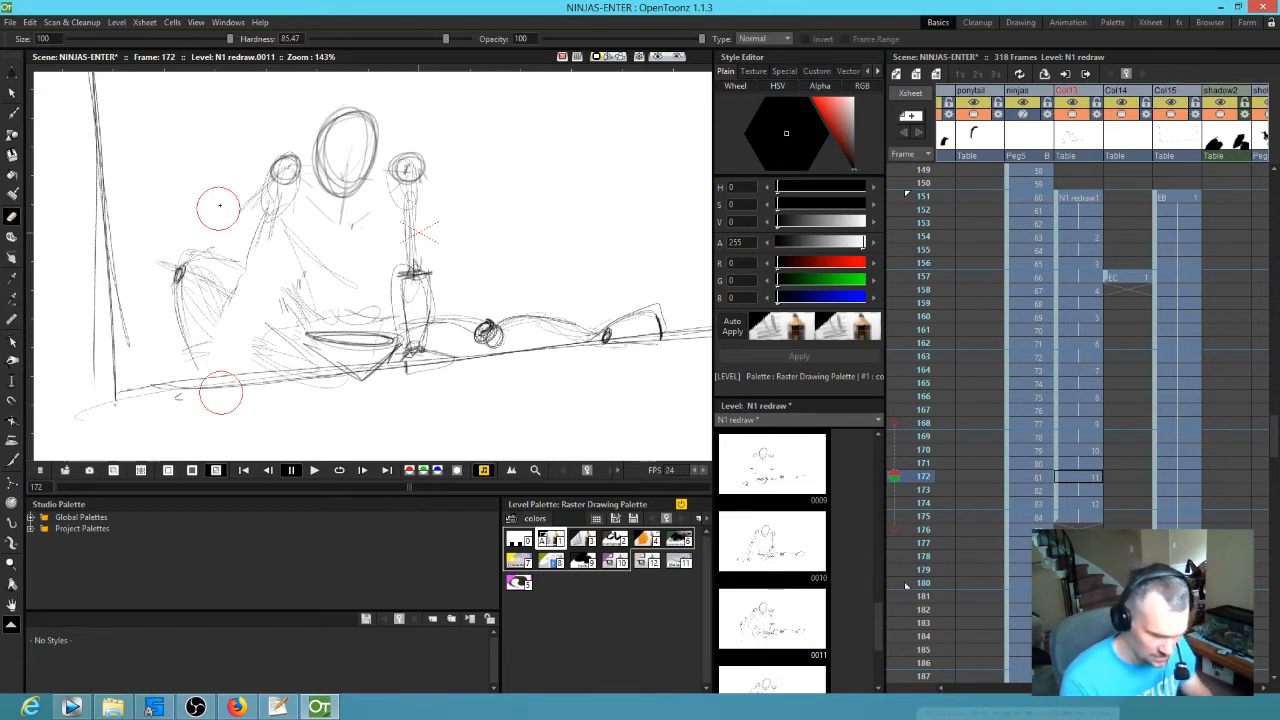
key(b)
drag(201, 156, 282, 168)
drag(199, 176, 276, 163)
drag(184, 168, 246, 165)
drag(170, 172, 172, 173)
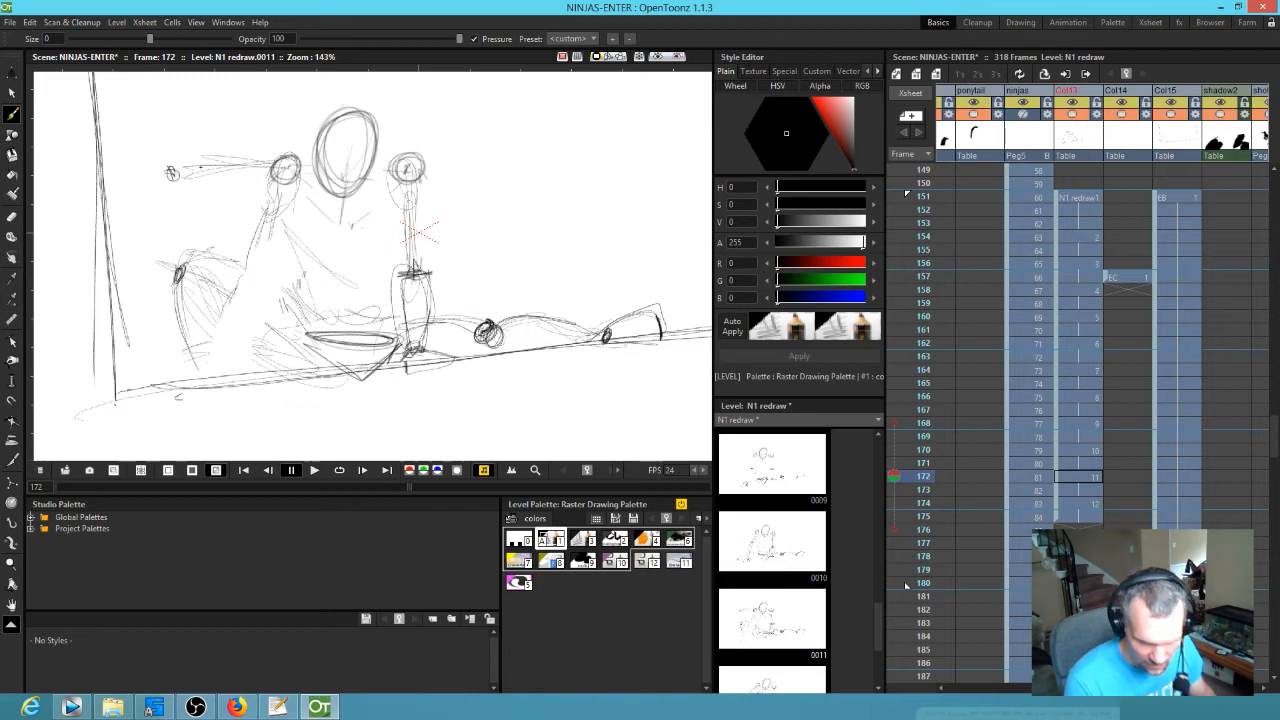
- Sketch a wrist mark, an angular hand and a forearm line from the raised left elbow in drawing 0011, comparing with neighbouring drawings
drag(237, 219, 231, 226)
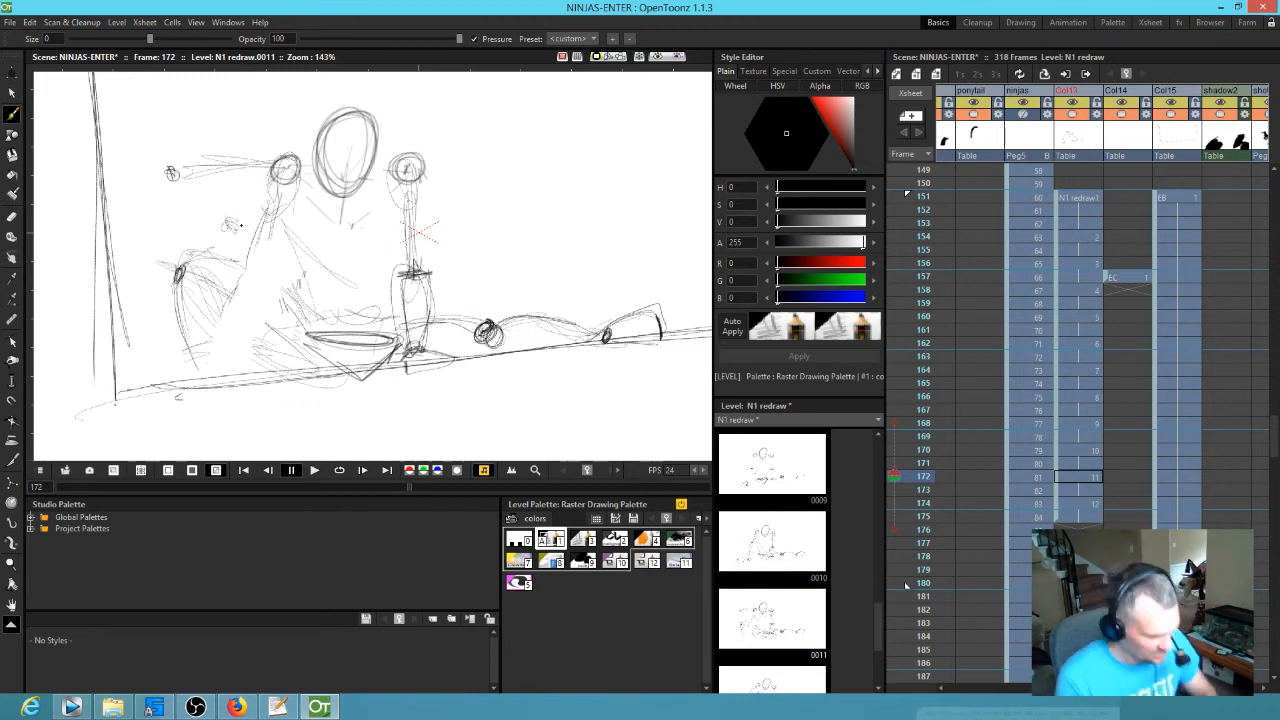
key(.)
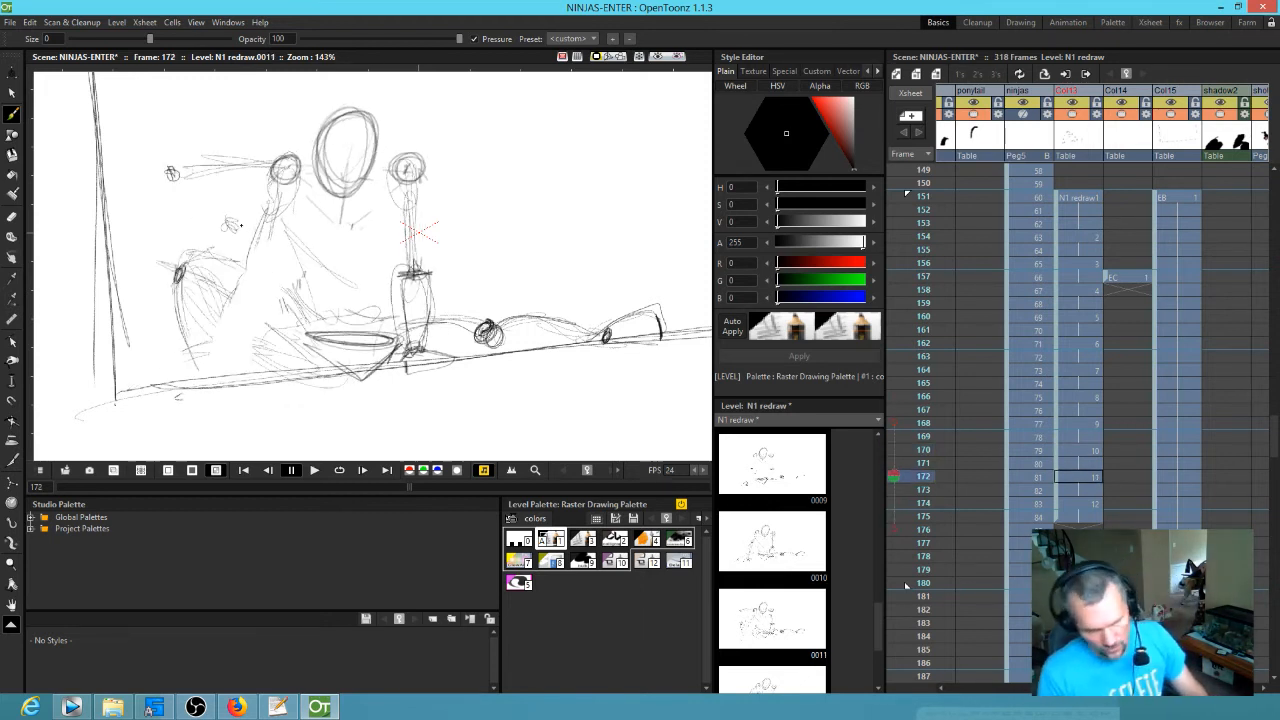
key(.)
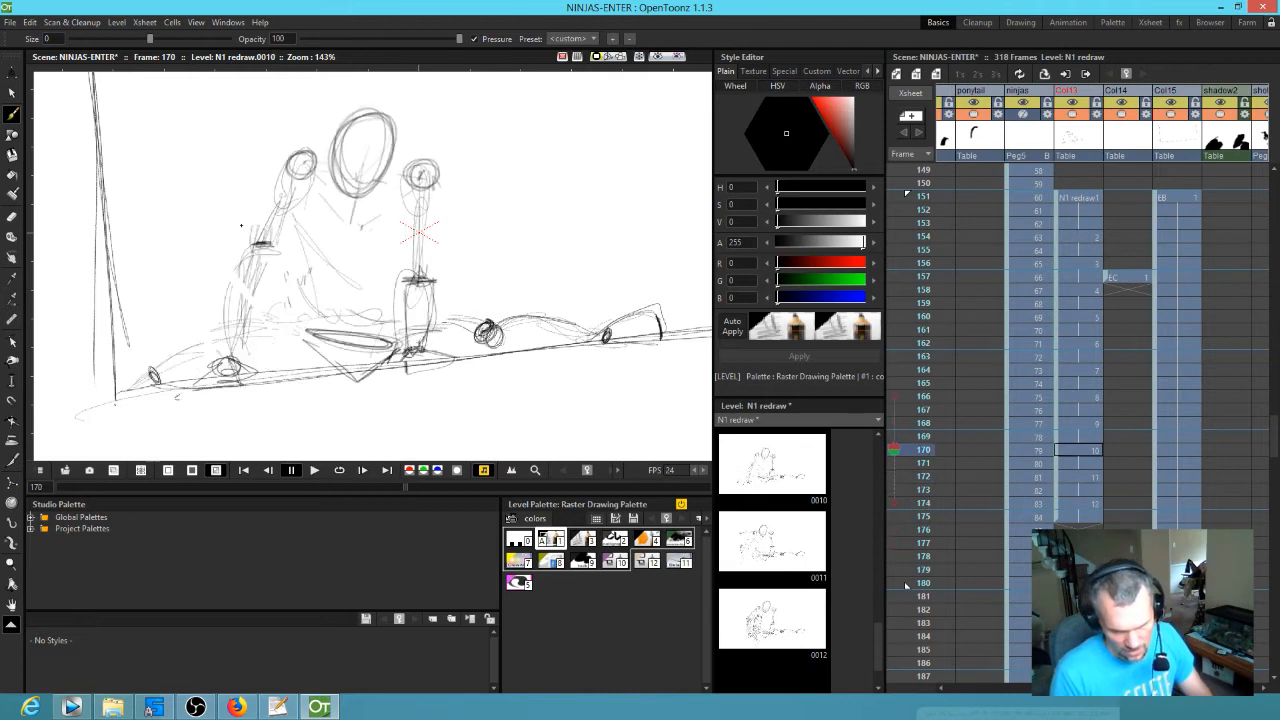
key(period)
key(period)
key(comma)
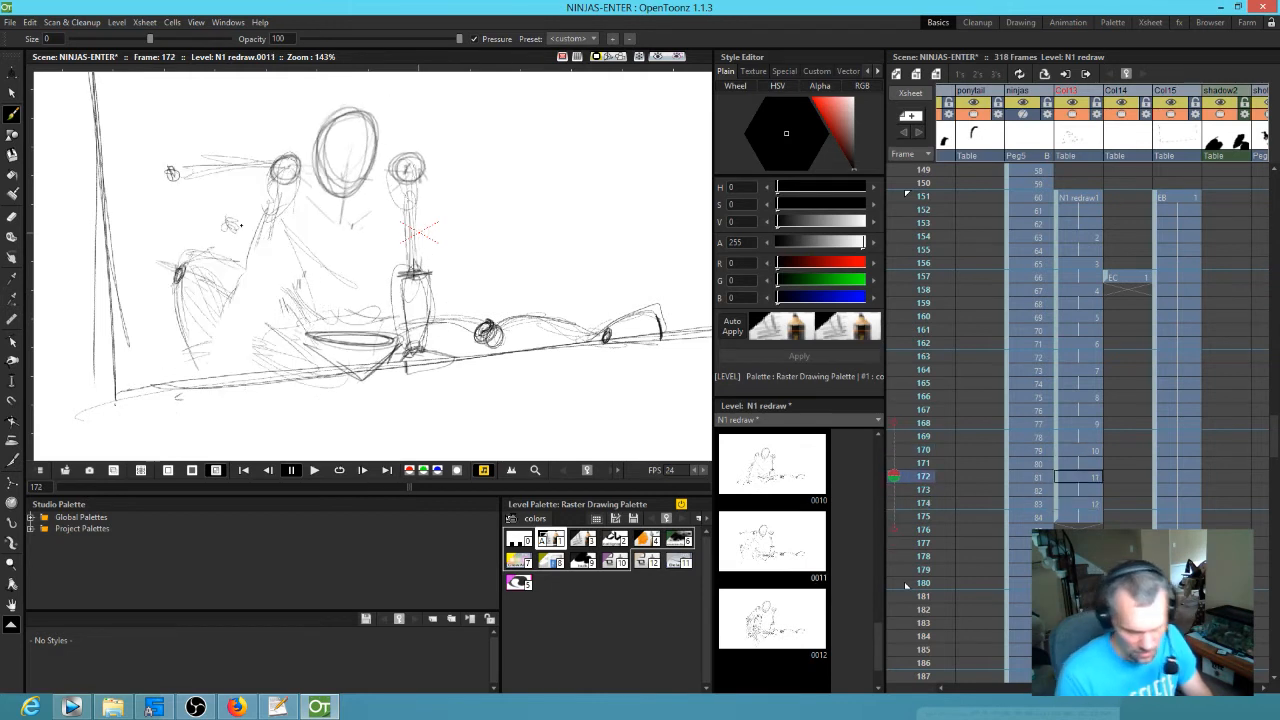
mouse_move(228, 227)
mouse_down()
mouse_move(224, 242)
mouse_move(254, 232)
mouse_move(230, 258)
mouse_move(266, 262)
mouse_move(228, 272)
mouse_move(268, 272)
mouse_up()
drag(178, 180, 214, 216)
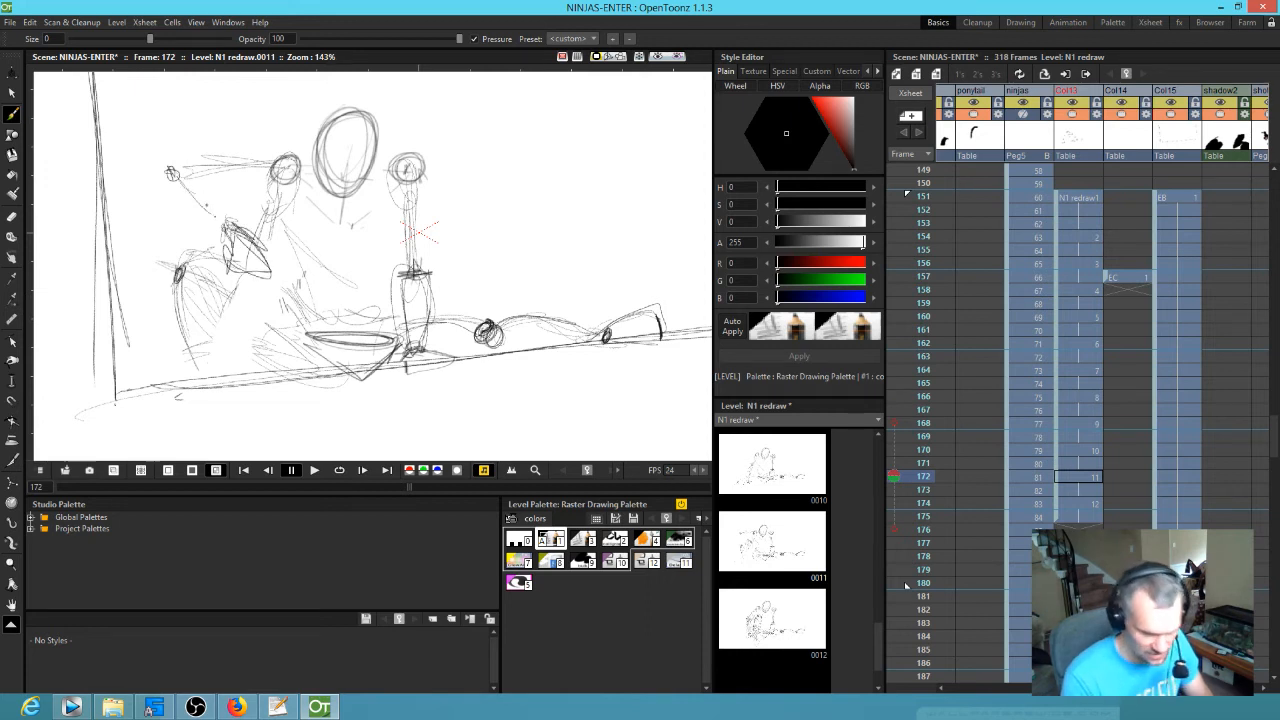
key(comma)
key(period)
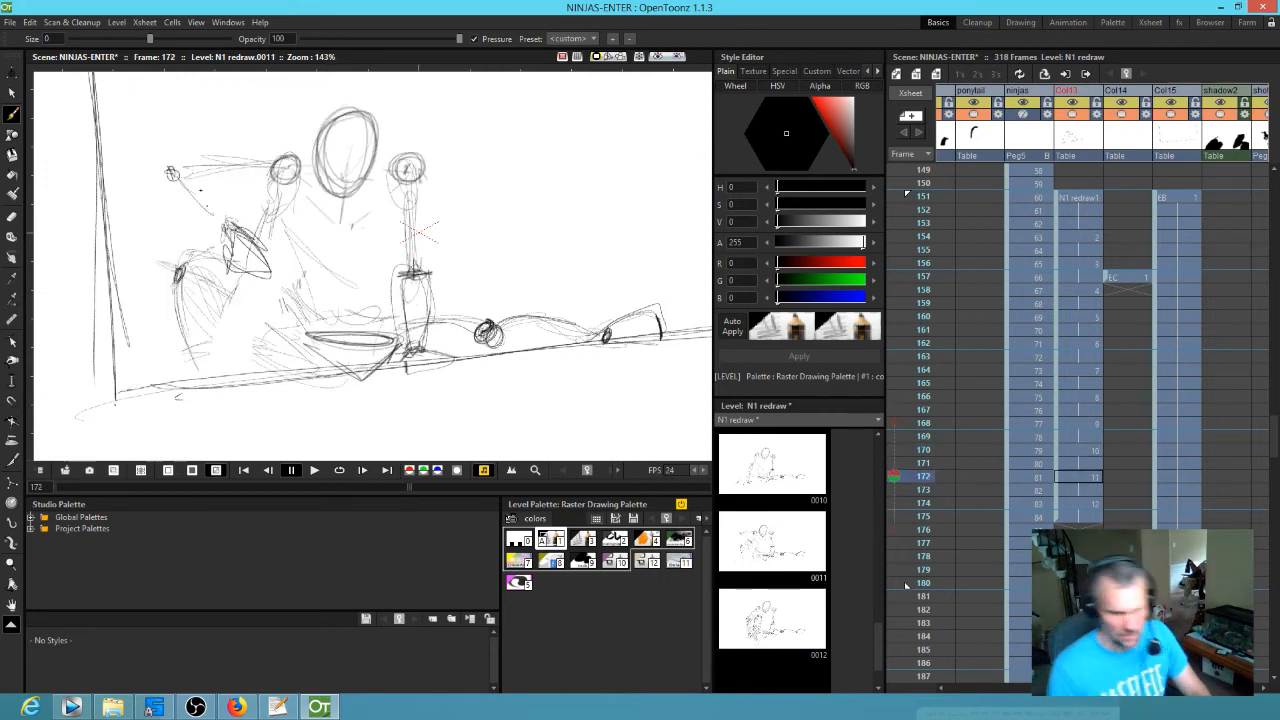
- Erase the old left upper-arm lines and part of the hand in drawing 0011, and touch up the forearm with the brush
key(a)
drag(229, 39, 154, 39)
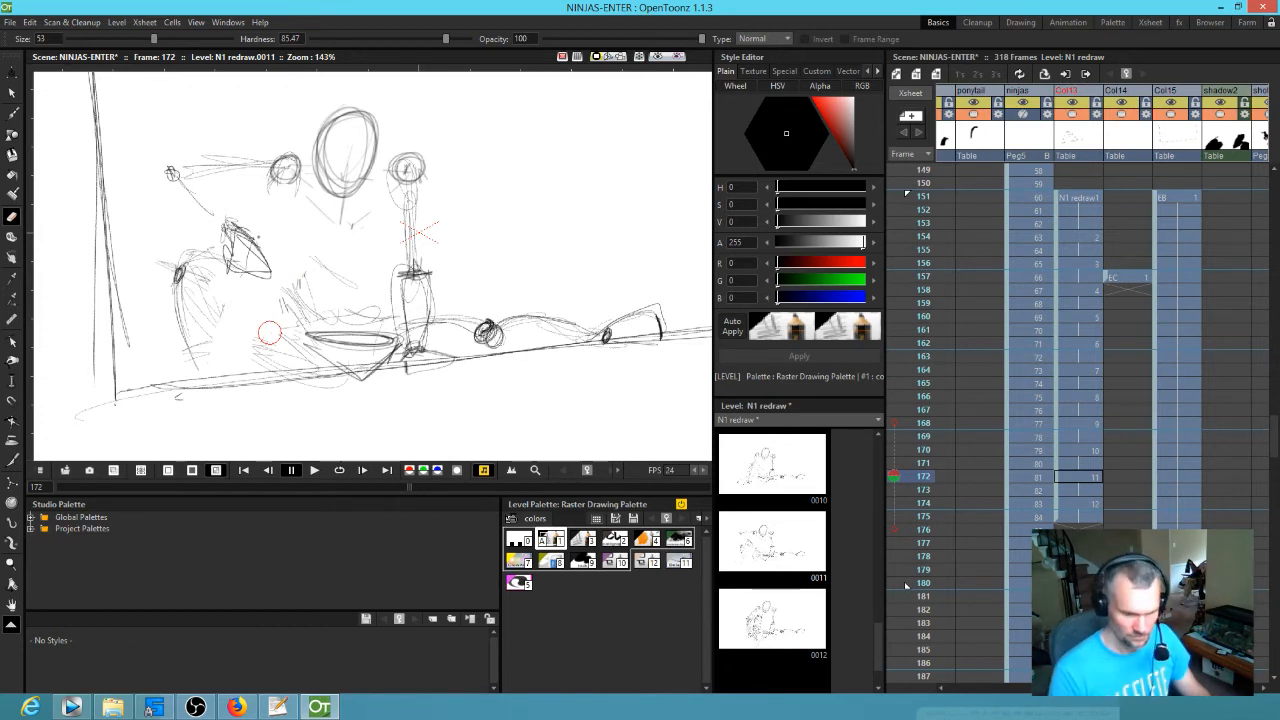
mouse_move(245, 210)
mouse_down()
mouse_move(268, 260)
mouse_move(247, 273)
mouse_move(255, 240)
mouse_move(230, 218)
mouse_move(252, 255)
mouse_move(264, 226)
mouse_up()
key(b)
drag(200, 196, 228, 228)
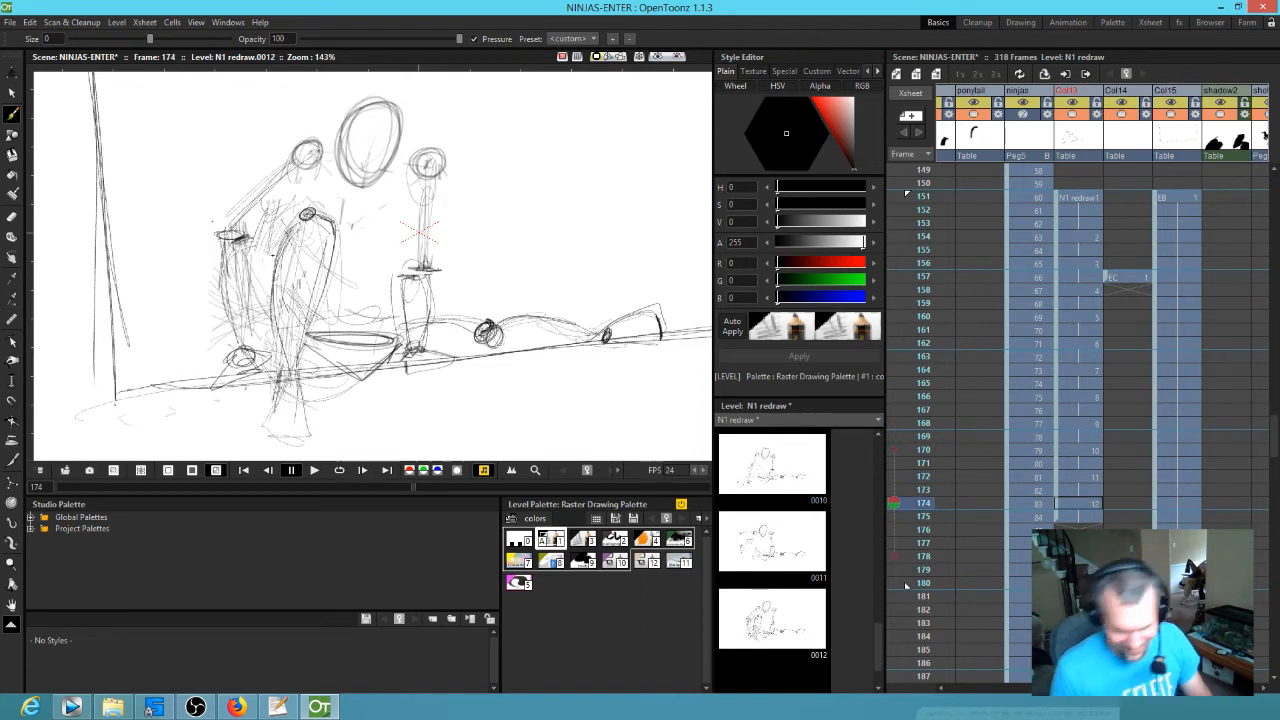
- Select the leg stretched along the ground in drawing 0012, save the scene, and delete the leg
key(s)
mouse_move(668, 300)
mouse_down()
mouse_move(605, 282)
mouse_move(469, 303)
mouse_move(492, 398)
mouse_move(670, 292)
mouse_up()
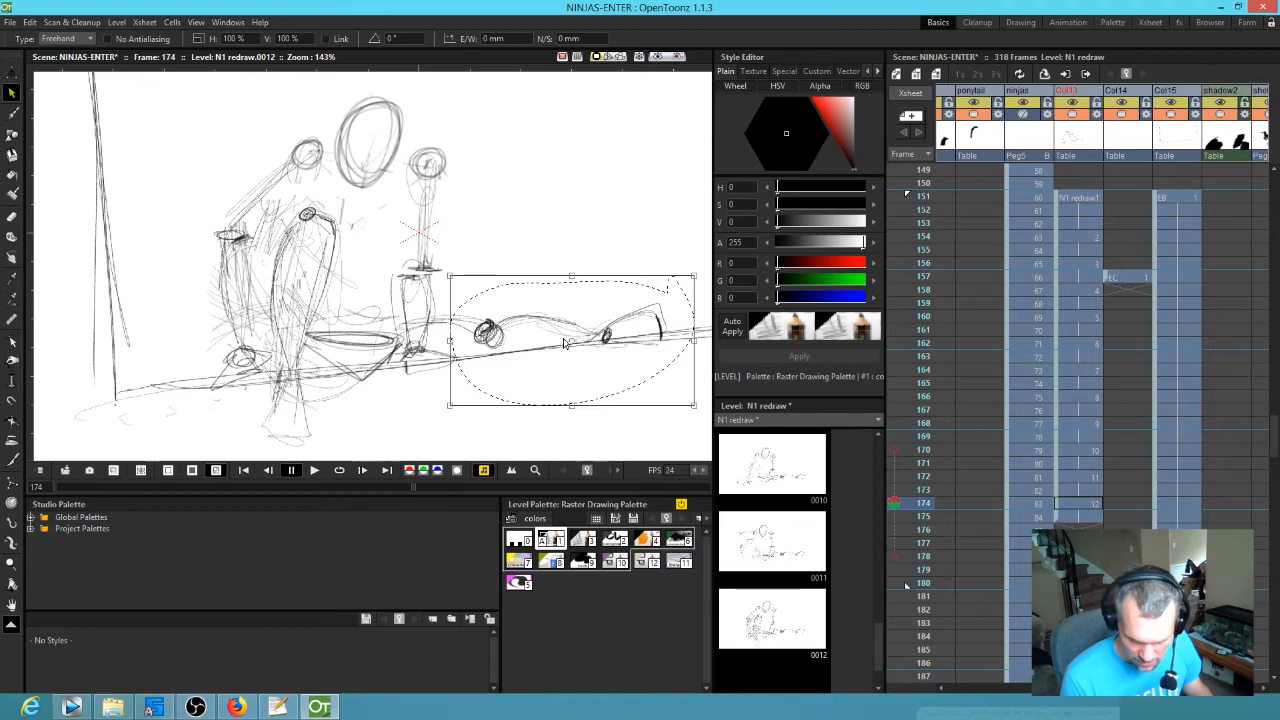
mouse_move(565, 343)
mouse_down()
mouse_move(600, 343)
mouse_move(555, 340)
mouse_up()
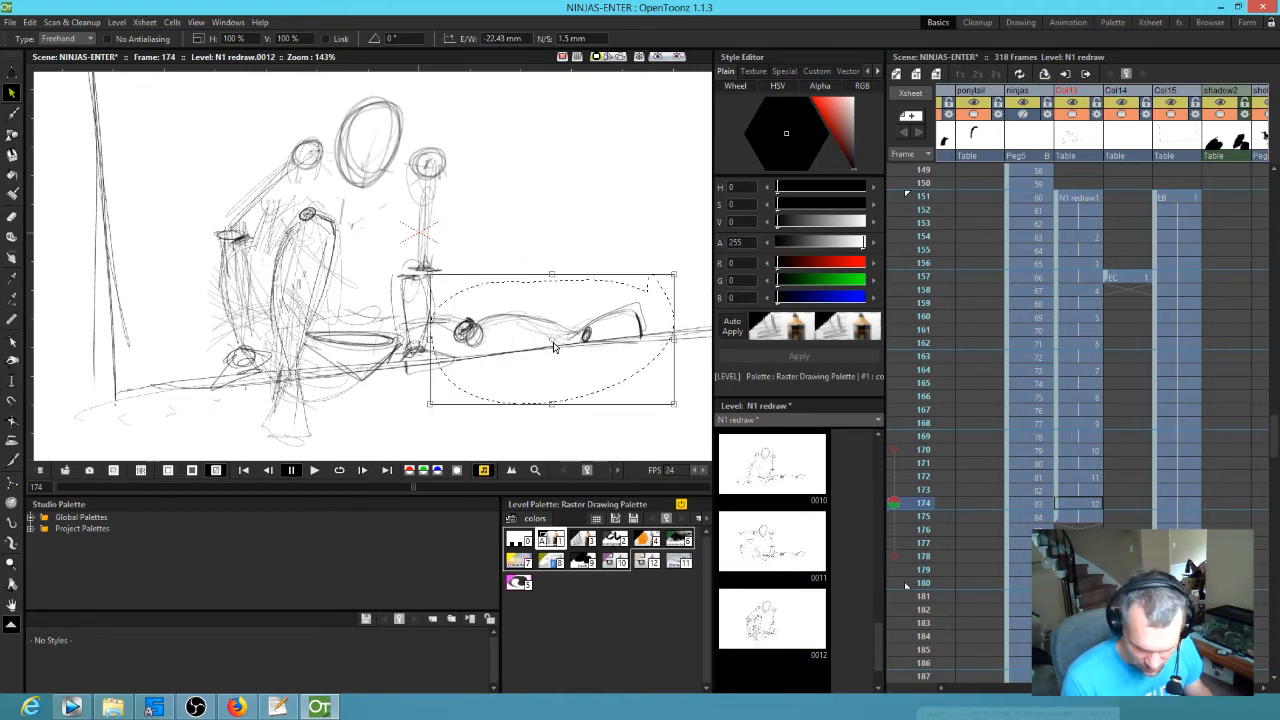
key(ctrl+s)
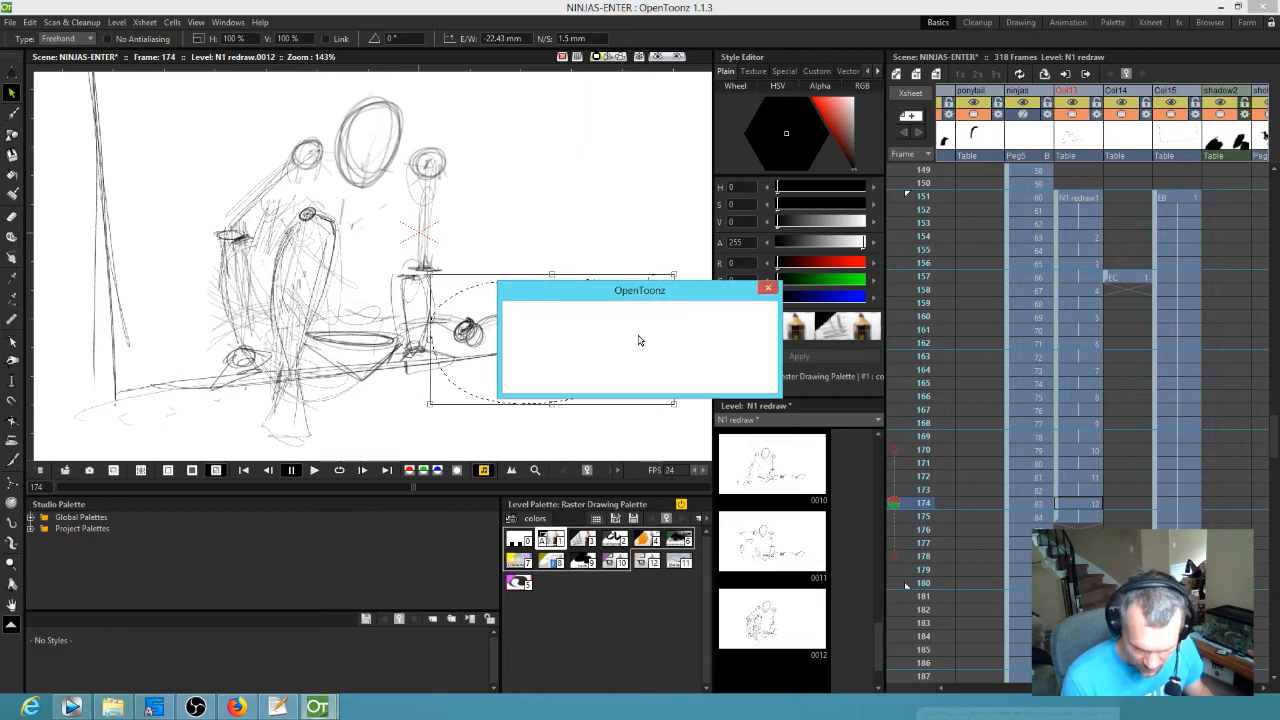
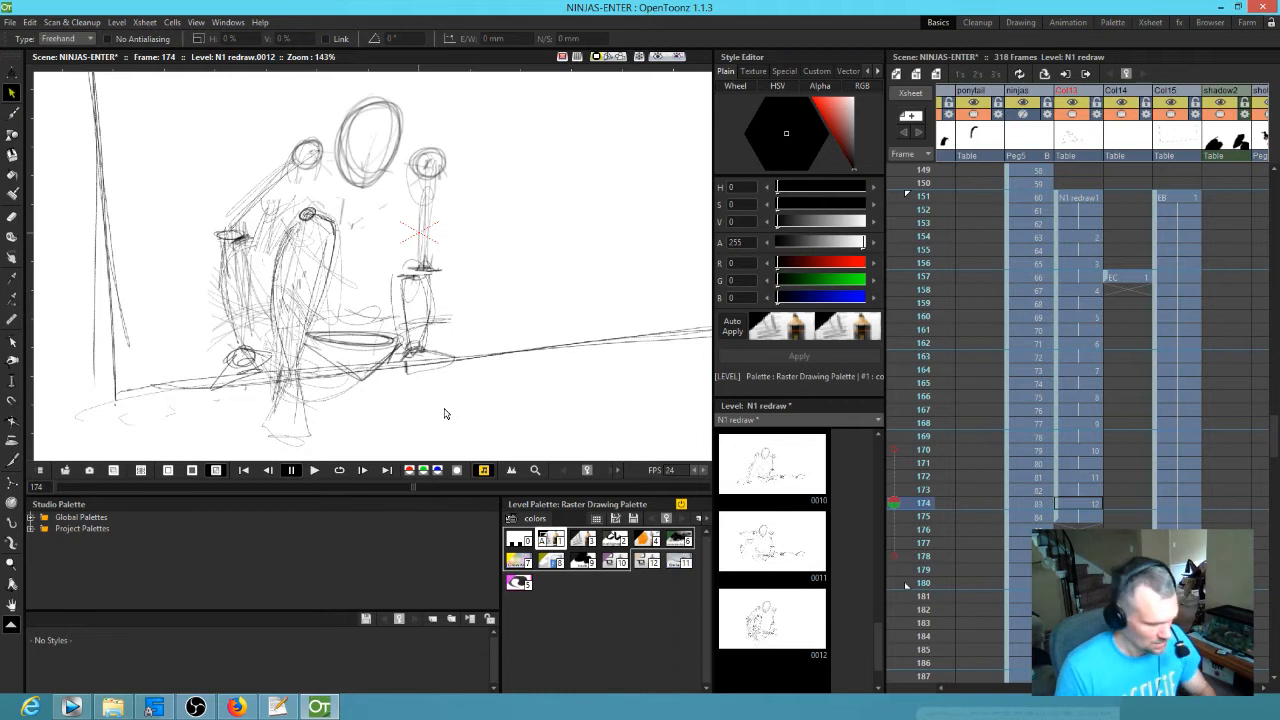
- With onion skin on, sketch a new outstretched leg in drawing 0012 with a raised knee circle, ankle mark, foot and thigh
key(slash)
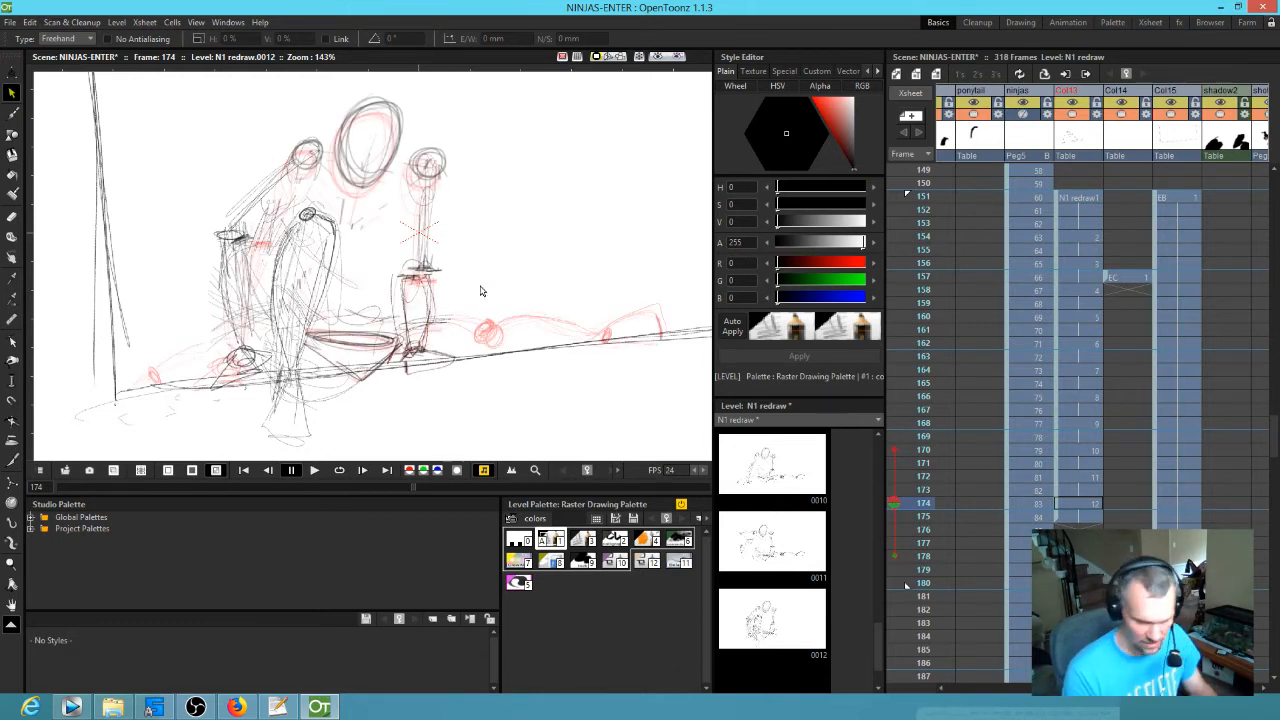
key(b)
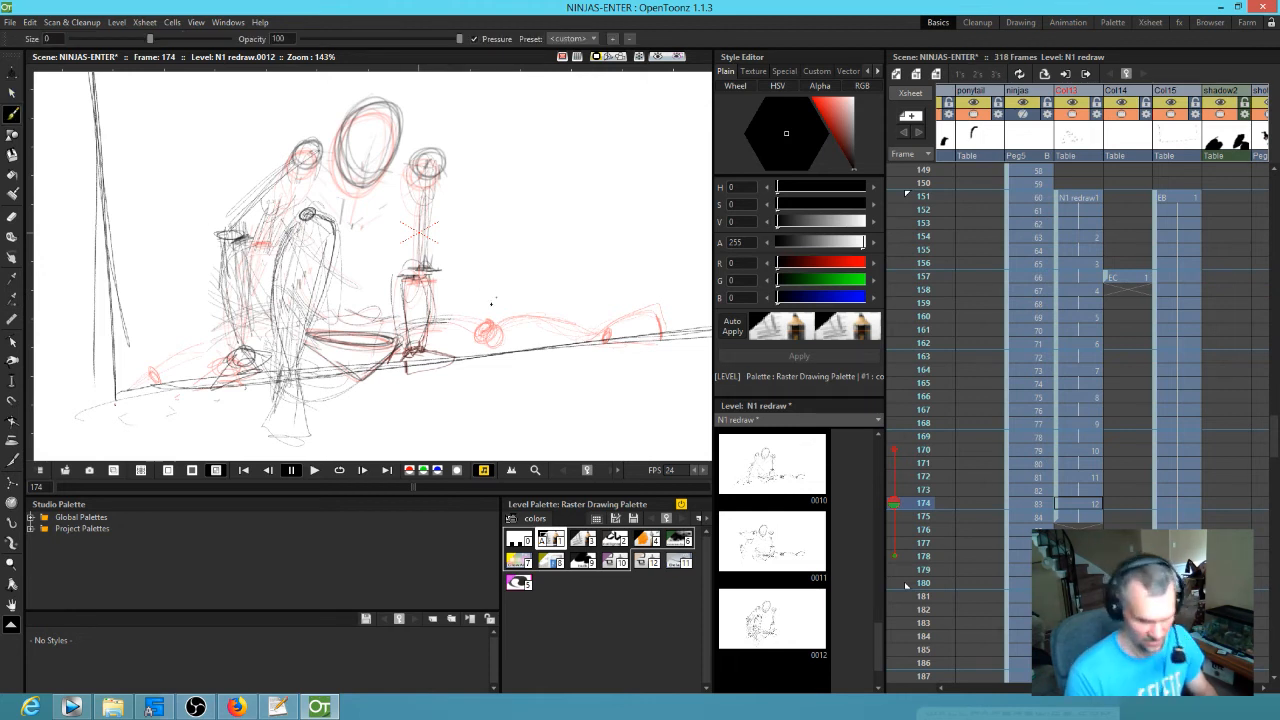
mouse_move(481, 296)
mouse_down()
mouse_move(477, 306)
mouse_move(490, 303)
mouse_move(483, 293)
mouse_up()
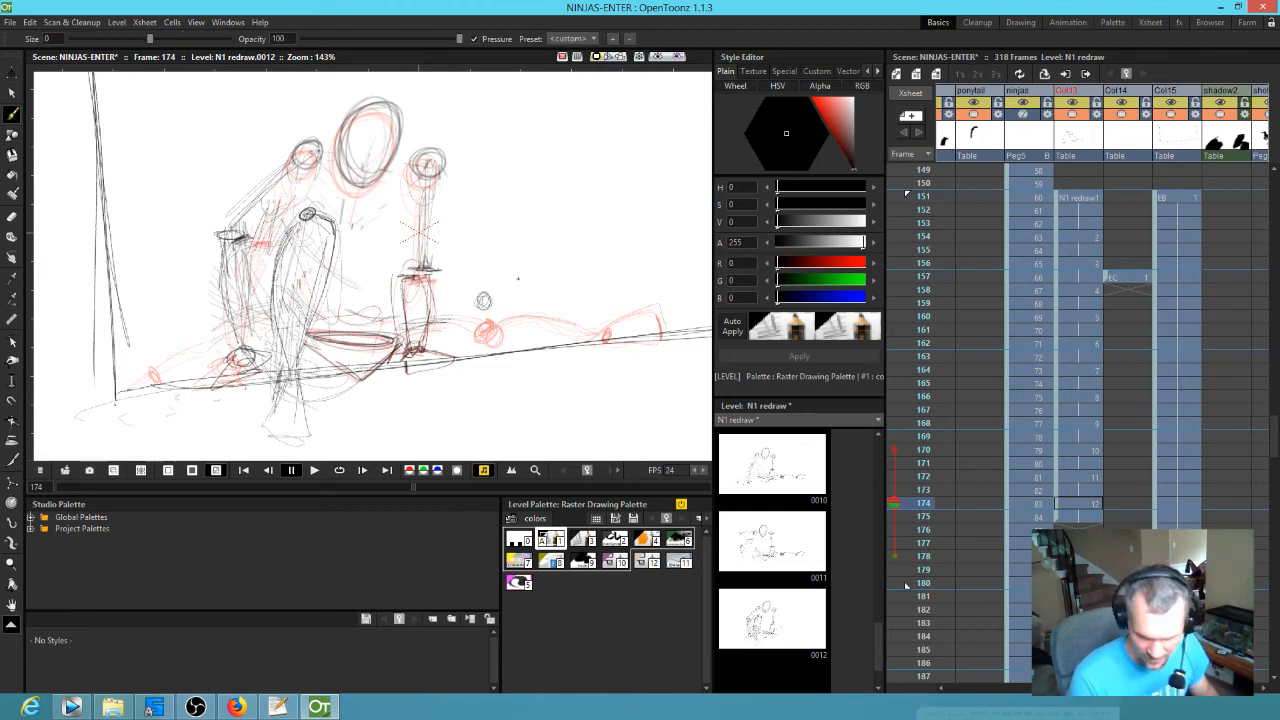
mouse_move(604, 330)
mouse_down()
mouse_move(648, 312)
mouse_move(660, 334)
mouse_up()
mouse_move(494, 289)
mouse_down()
mouse_move(594, 323)
mouse_move(498, 289)
mouse_move(420, 306)
mouse_up()
mouse_move(449, 350)
mouse_down()
mouse_move(478, 329)
mouse_move(556, 348)
mouse_move(498, 332)
mouse_up()
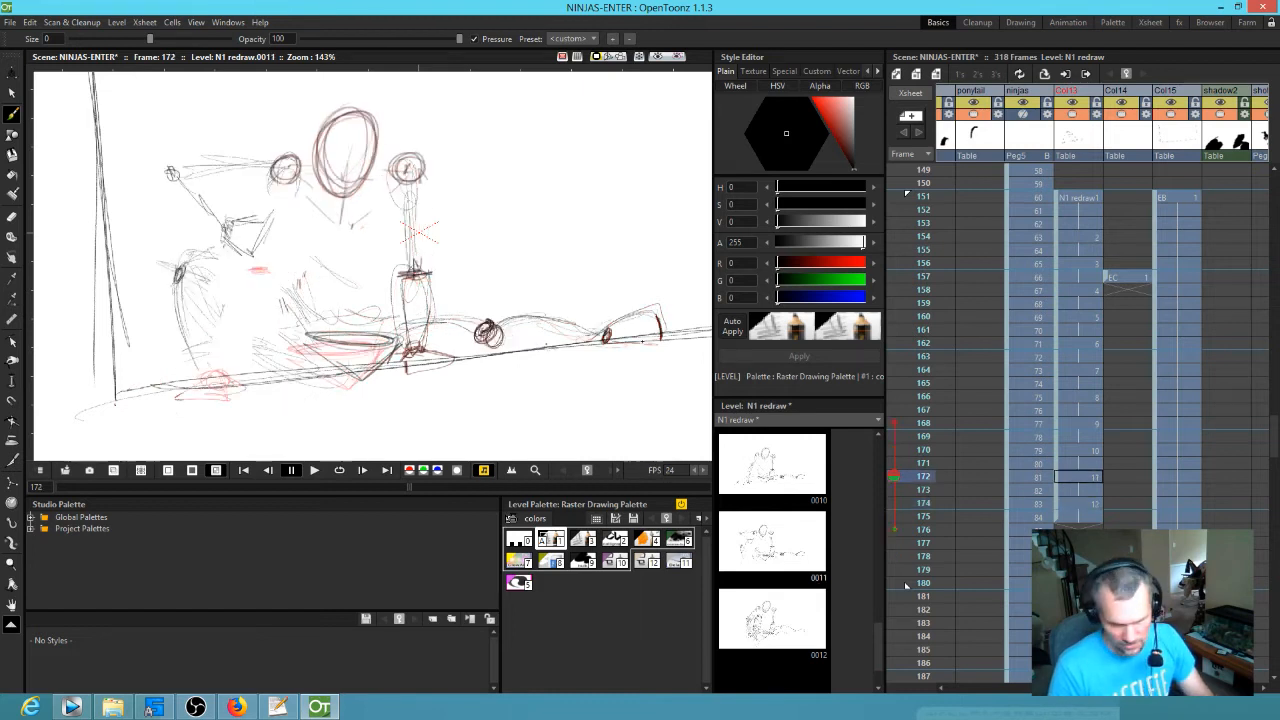
- Turn off onion skin and reinforce the upper thigh line and knee mark of the outstretched leg in drawing 0012
key(/)
key(.)
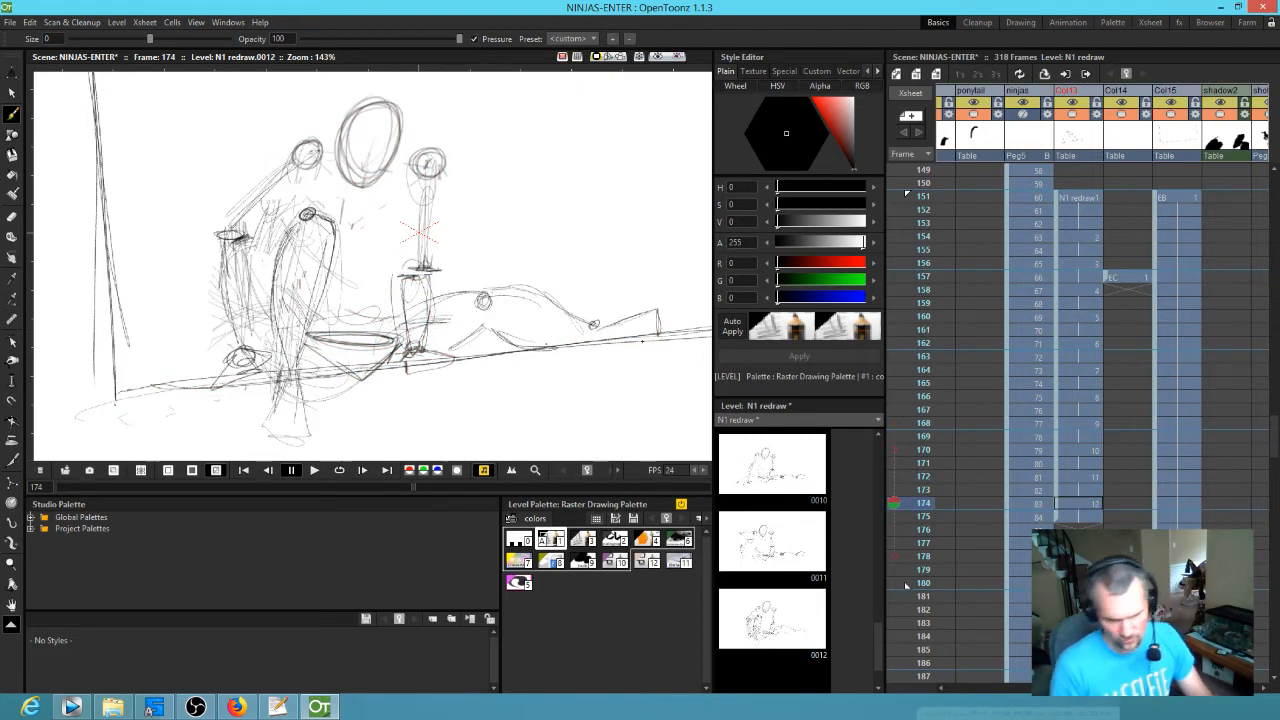
key(.)
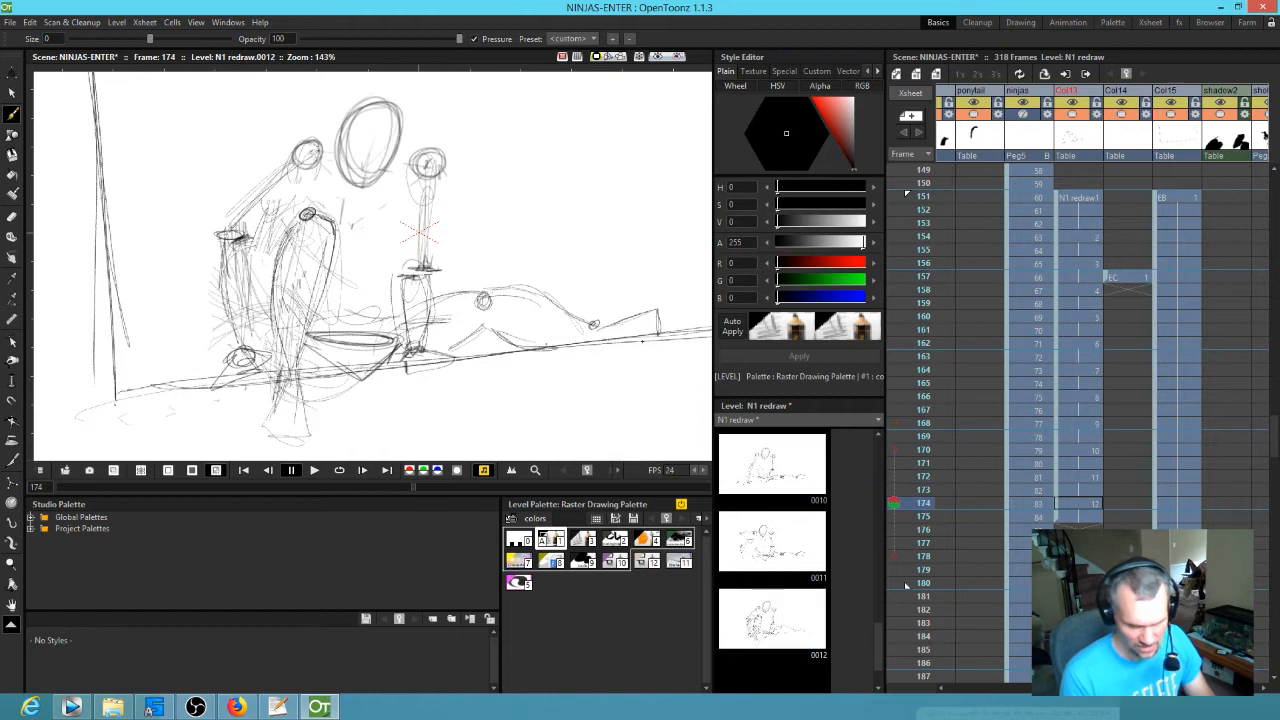
mouse_move(484, 294)
mouse_down()
mouse_move(483, 314)
mouse_move(420, 296)
mouse_up()
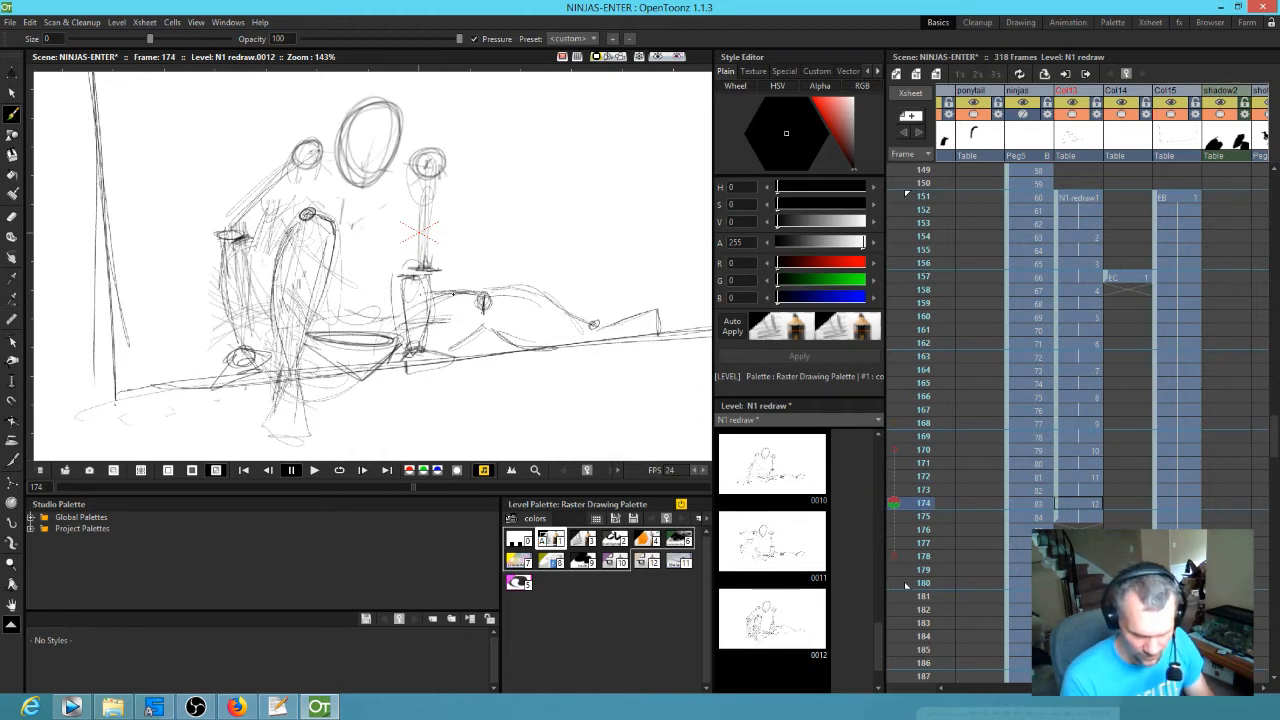
- Flip through drawings 0010, 0011 and 0012 to check the motion of the new leg and the left arm
key(.)
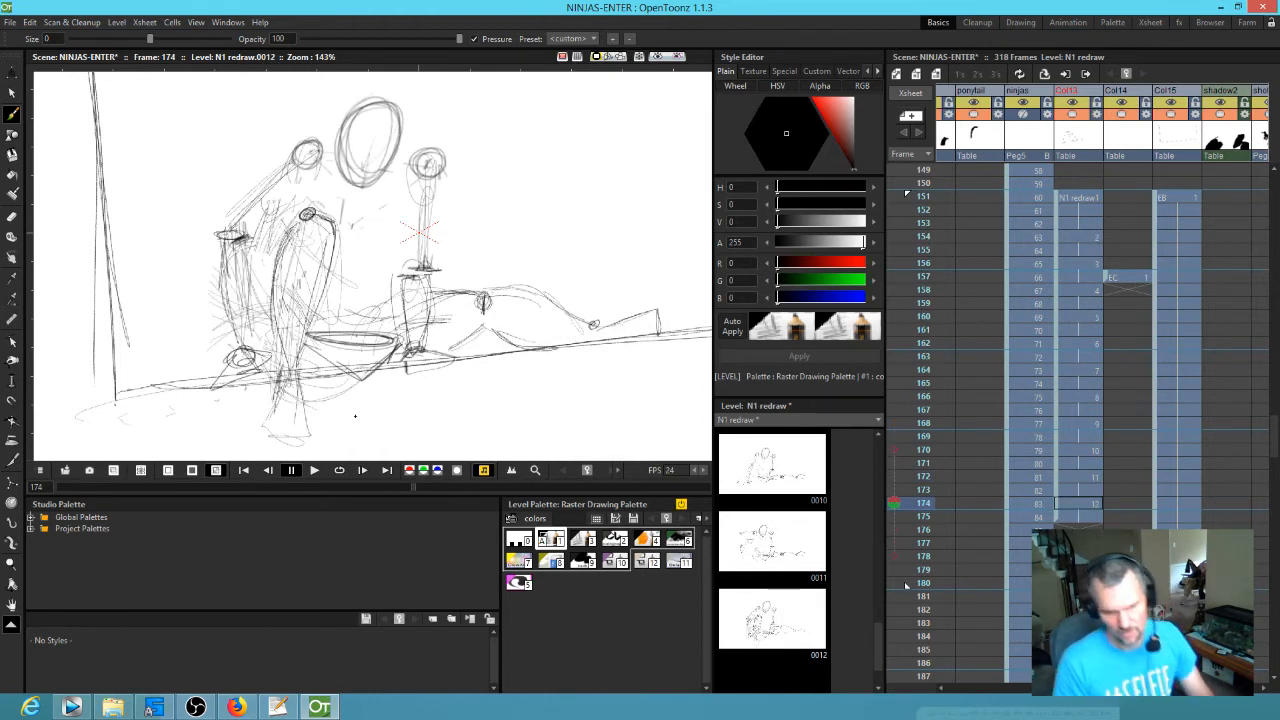
key(.)
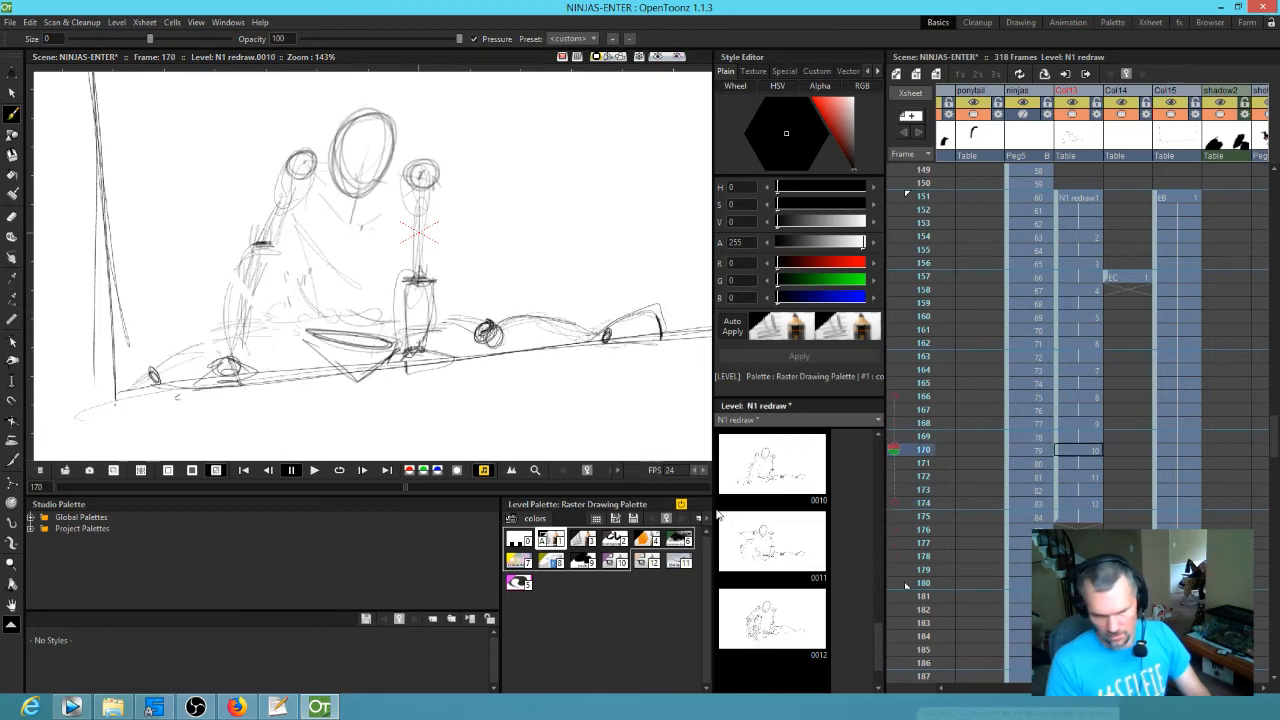
key(.)
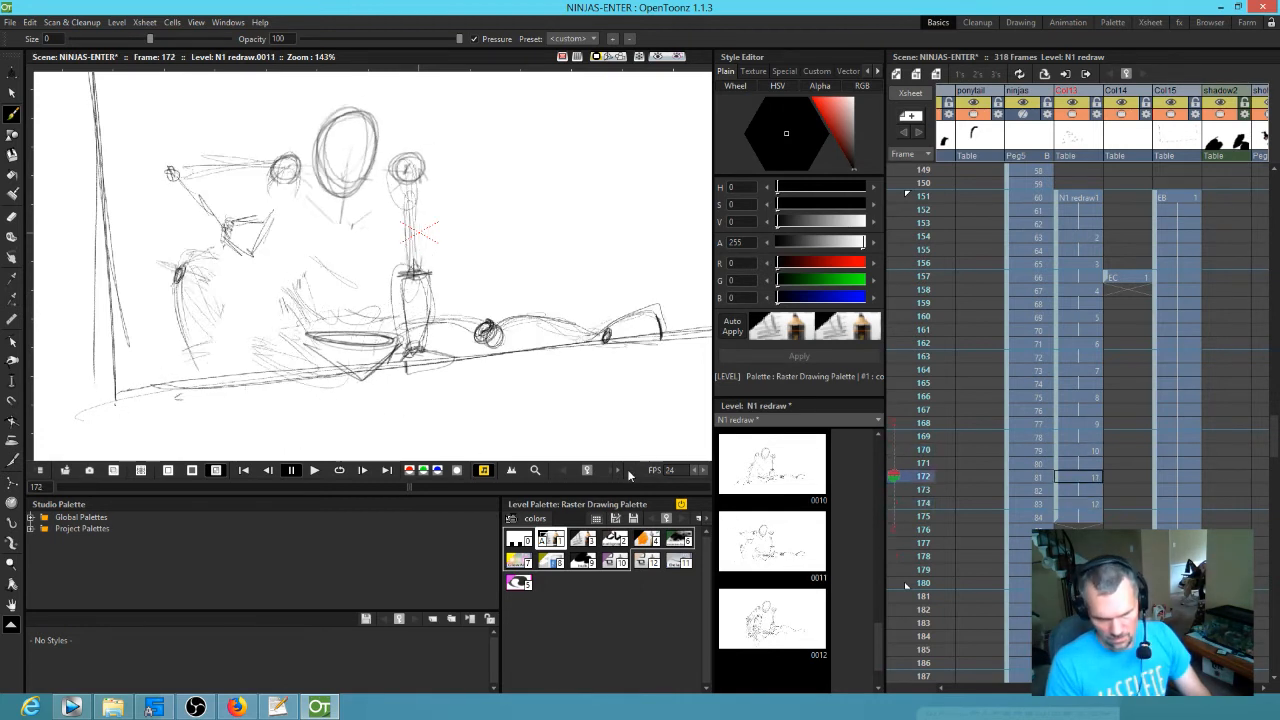
key(.)
key(.)
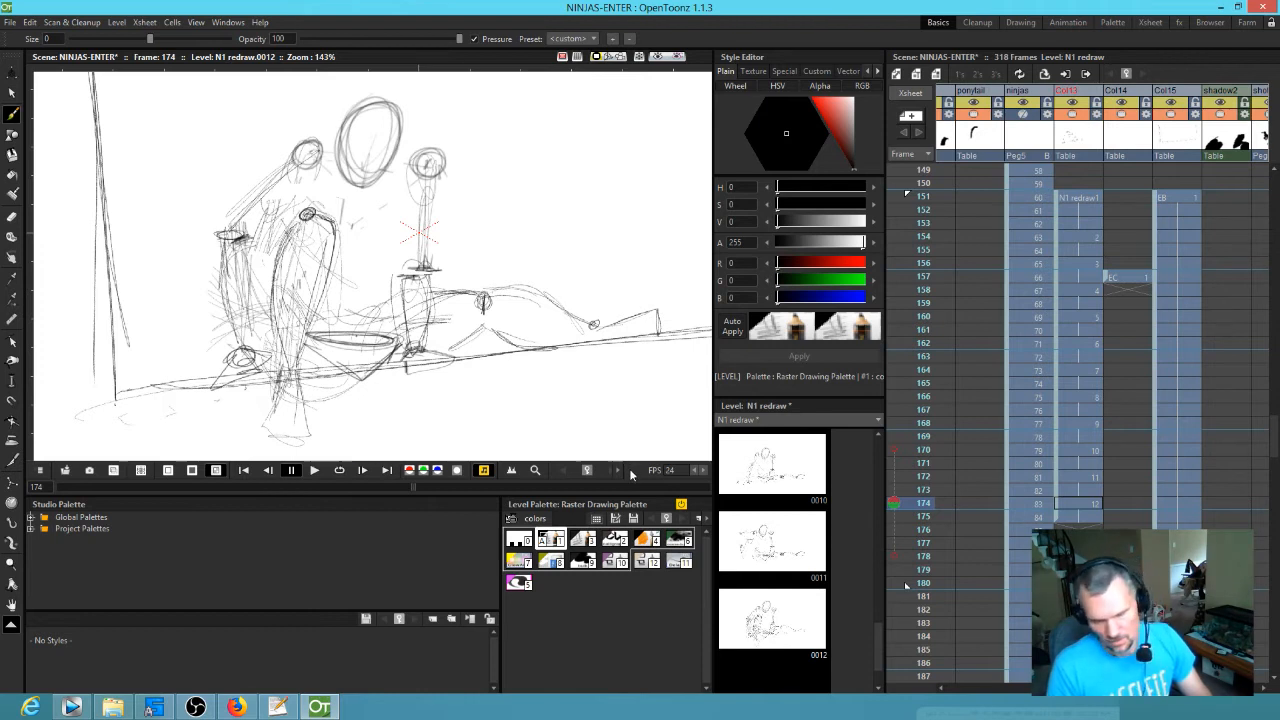
key(.)
key(.)
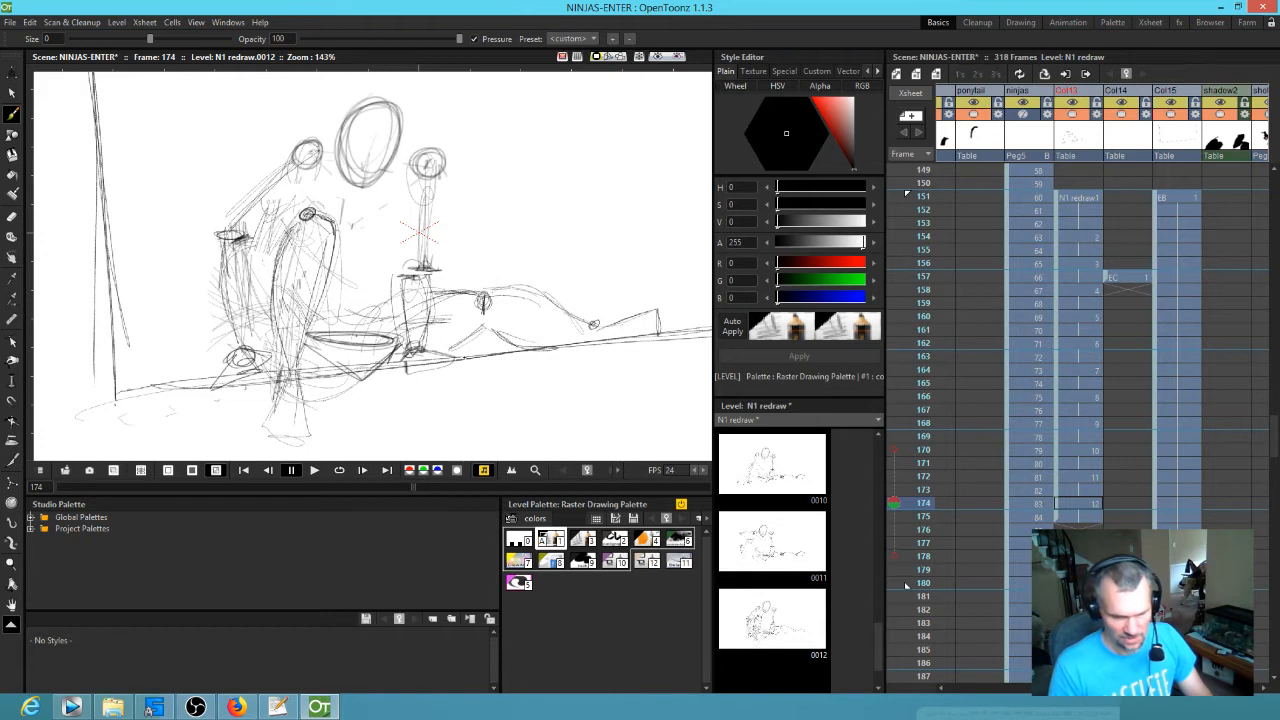
- In drawing 0012, shift the right hand 8.97 mm E/W and -5.98 mm N/S, rotate the head, shoulders and arms slightly clockwise, and review the motion
key(s)
mouse_move(420, 345)
mouse_down()
mouse_move(414, 390)
mouse_move(422, 343)
mouse_move(449, 375)
mouse_up()
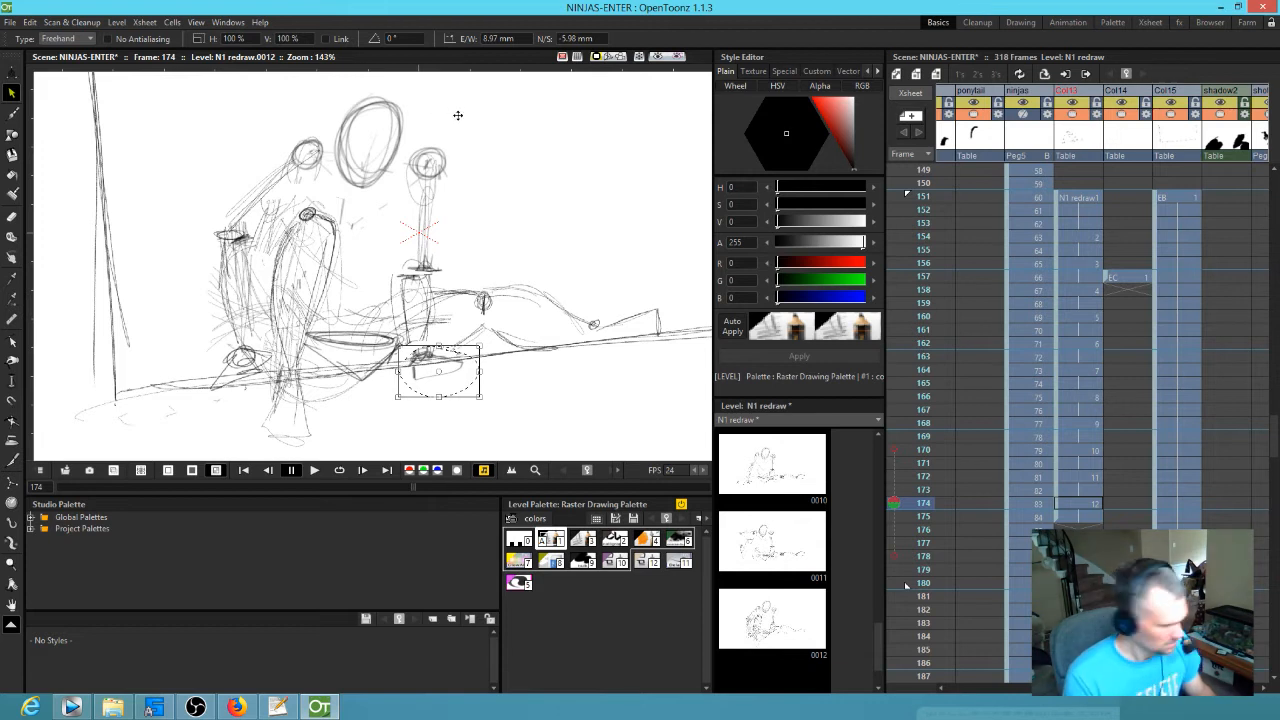
mouse_move(461, 122)
mouse_down()
mouse_move(388, 96)
mouse_move(308, 104)
mouse_move(267, 154)
mouse_move(275, 175)
mouse_move(375, 224)
mouse_move(375, 253)
mouse_move(400, 278)
mouse_move(459, 281)
mouse_move(510, 207)
mouse_move(482, 126)
mouse_up()
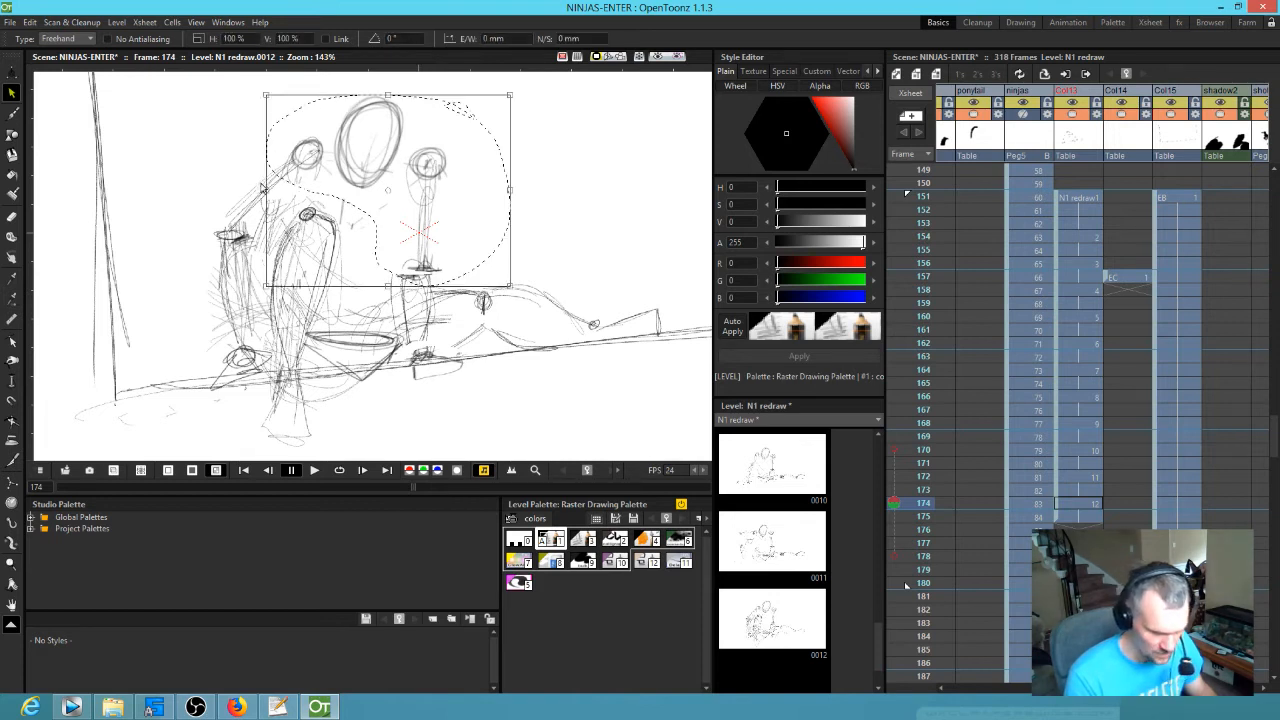
mouse_move(250, 198)
mouse_down()
mouse_move(195, 246)
mouse_move(205, 372)
mouse_move(259, 383)
mouse_move(271, 338)
mouse_move(250, 198)
mouse_up()
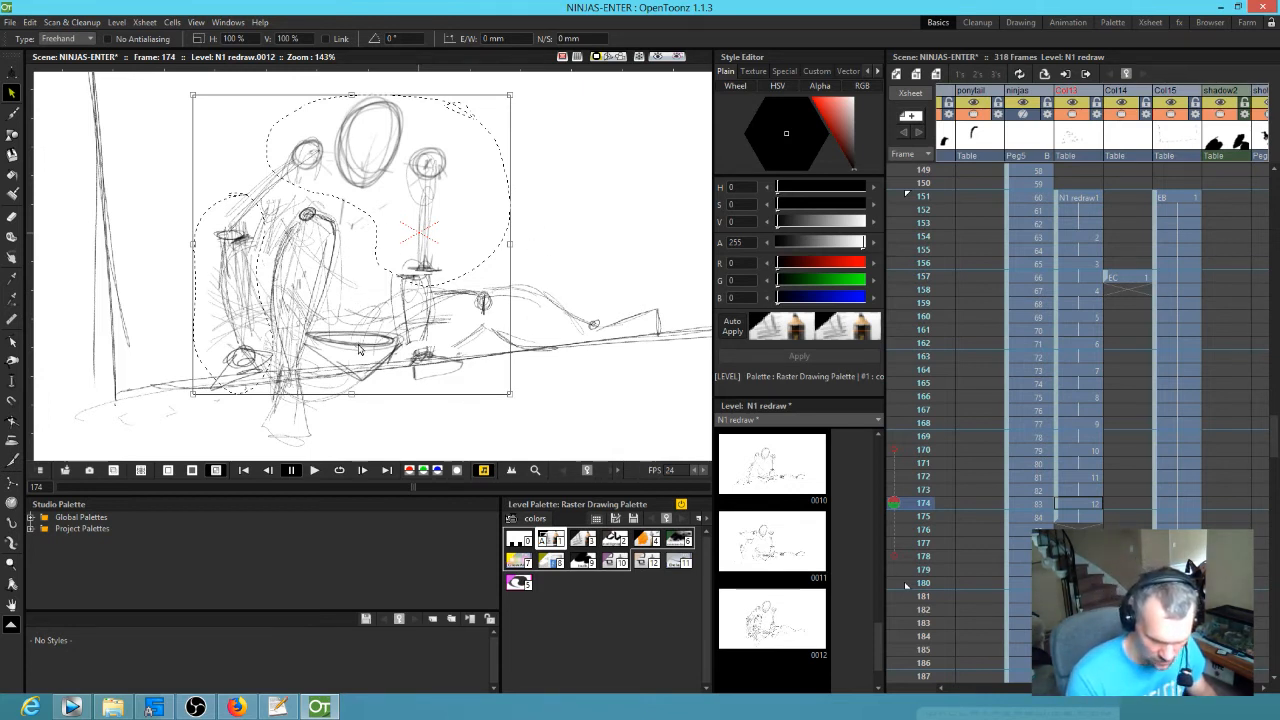
drag(524, 90, 533, 97)
key(.)
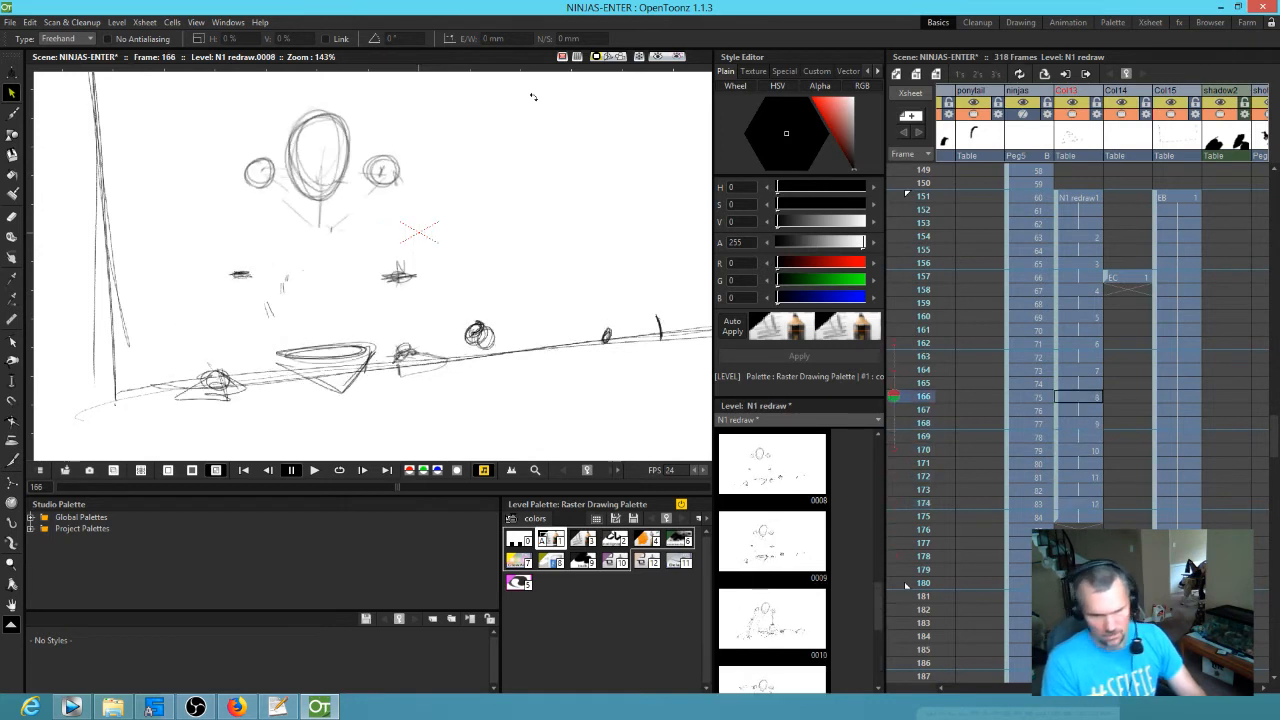
key(.)
key(.)
key(.)
key(.)
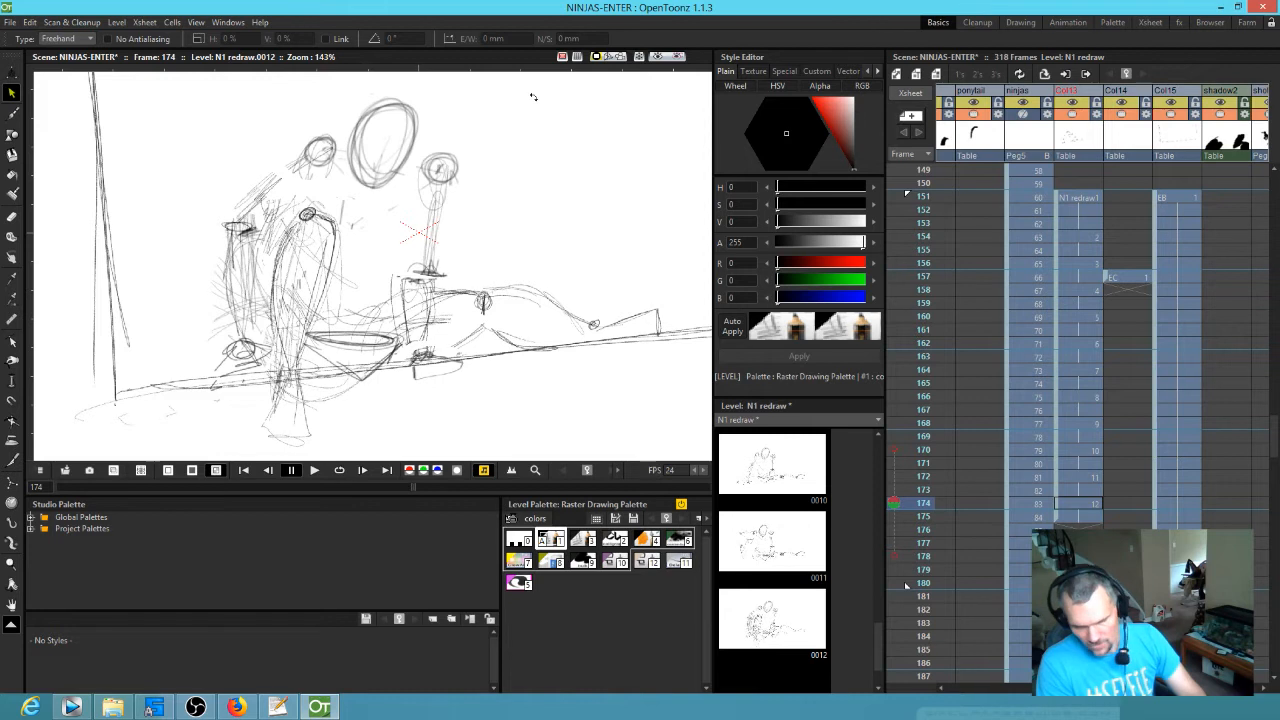
- Duplicate drawing 0012 of the N1 redraw level and place the copy, 0013, in Col13 at frame 176
click(768, 625)
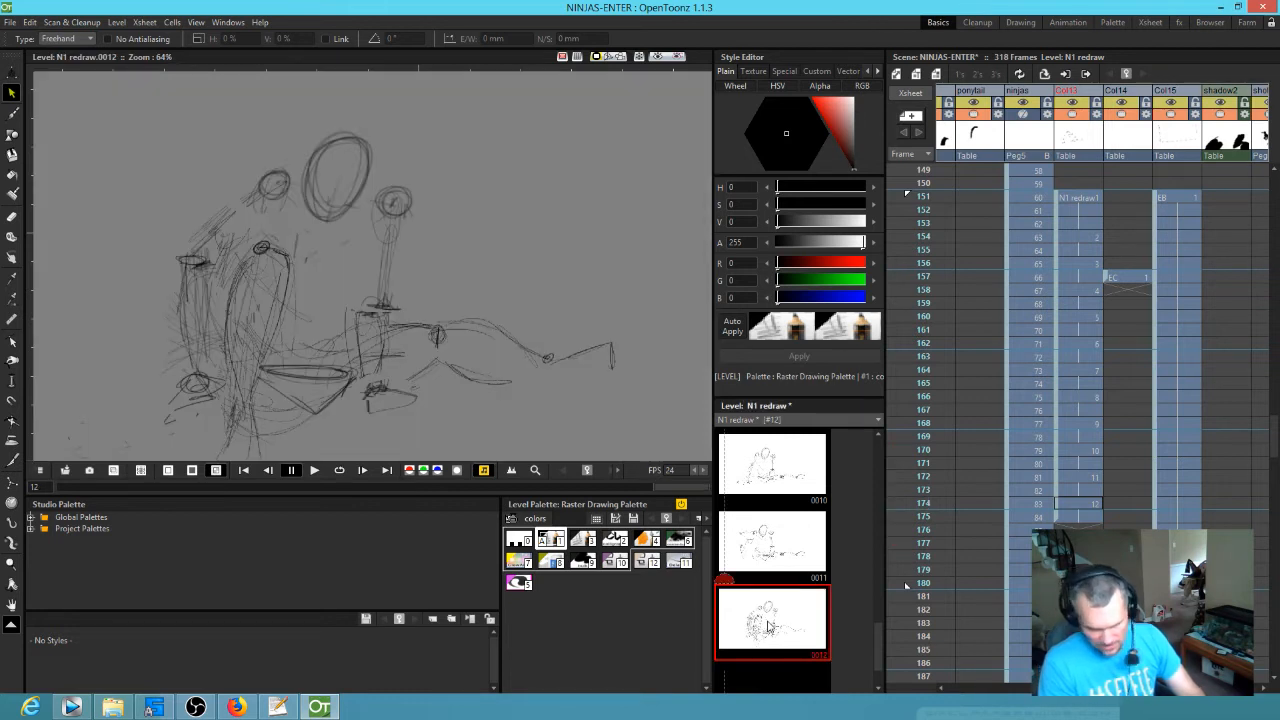
key(d)
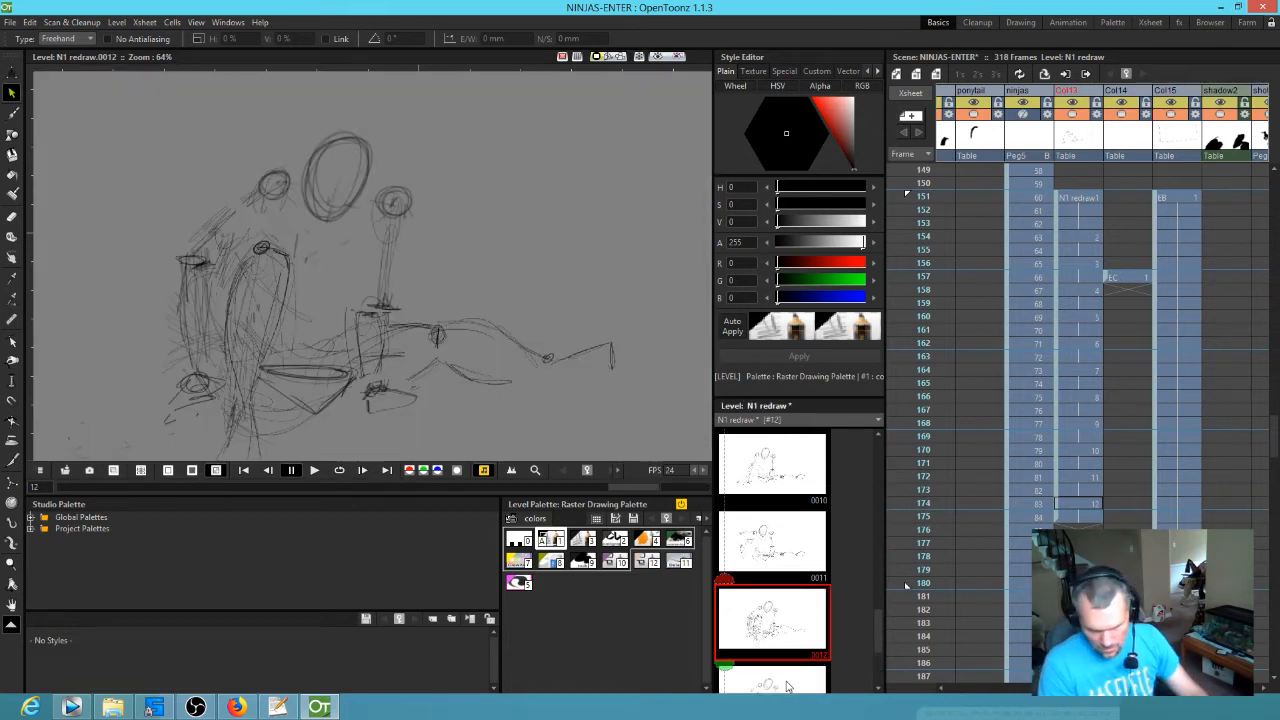
click(784, 682)
drag(776, 619, 1075, 530)
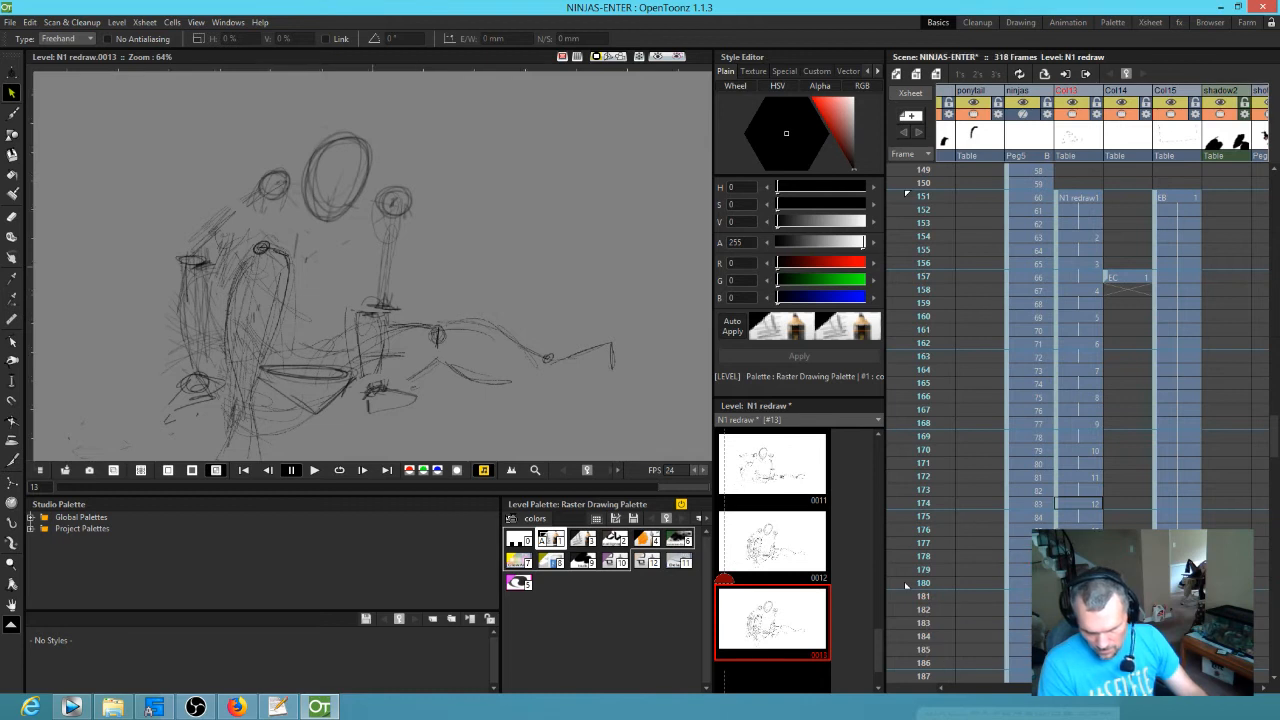
click(1075, 530)
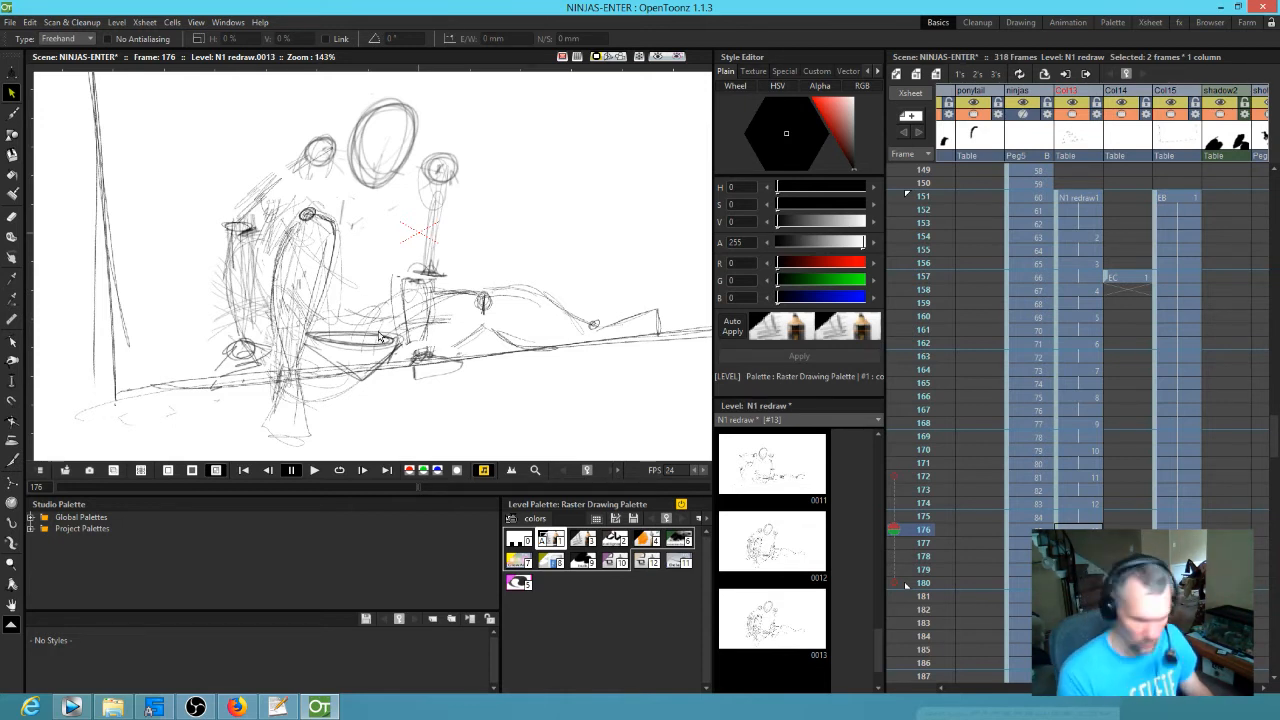
- In drawing 0013, move the head and shoulders 11.96 mm E/W and -13.46 mm N/S, and scale them to 100.84% by 102.99%
mouse_move(452, 112)
mouse_down()
mouse_move(502, 238)
mouse_move(455, 100)
mouse_up()
drag(395, 159, 406, 171)
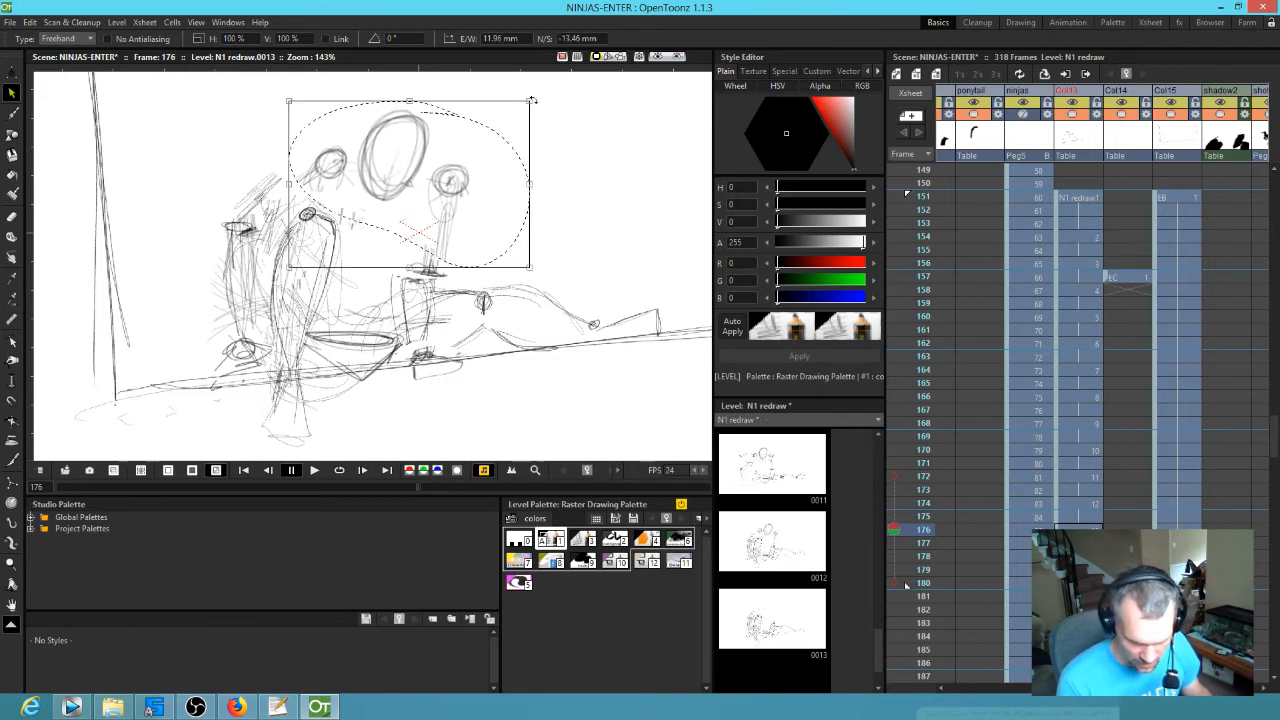
drag(530, 99, 533, 96)
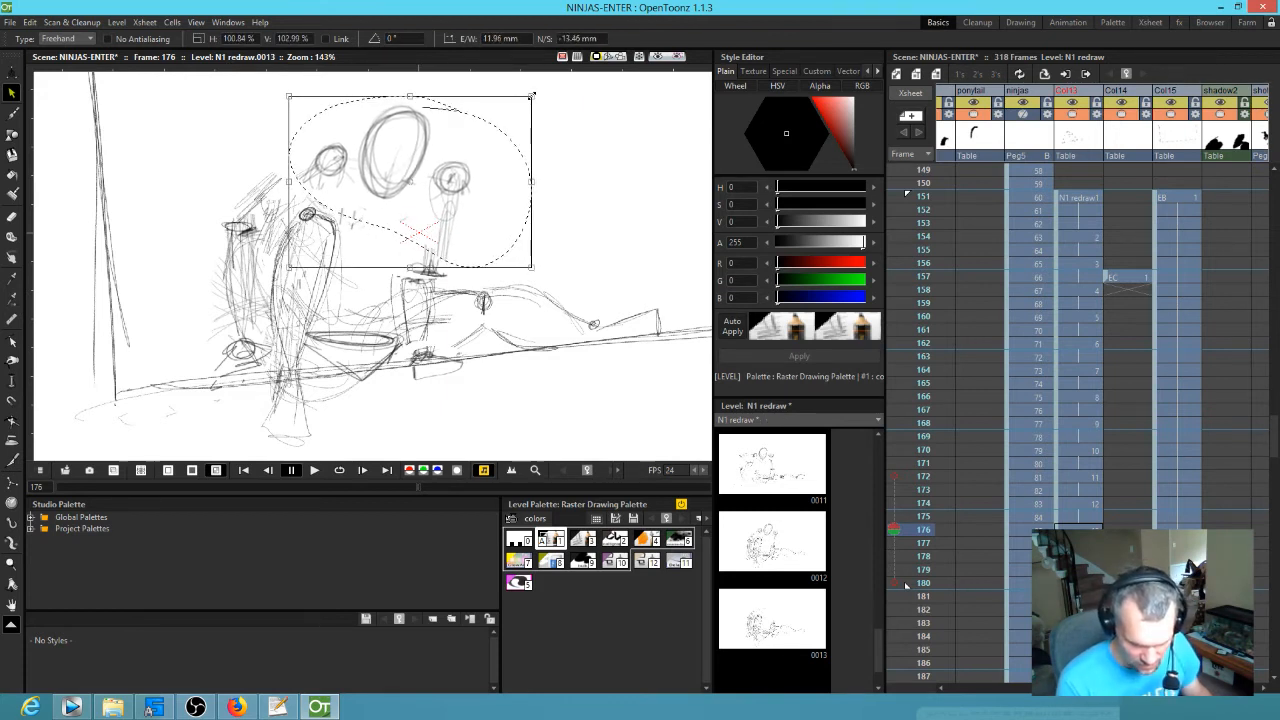
- In drawing 0013, shift the head and shoulders to 10.47 mm E/W and -11.21 mm N/S, and erase the right arm below the shoulder
drag(455, 190, 454, 186)
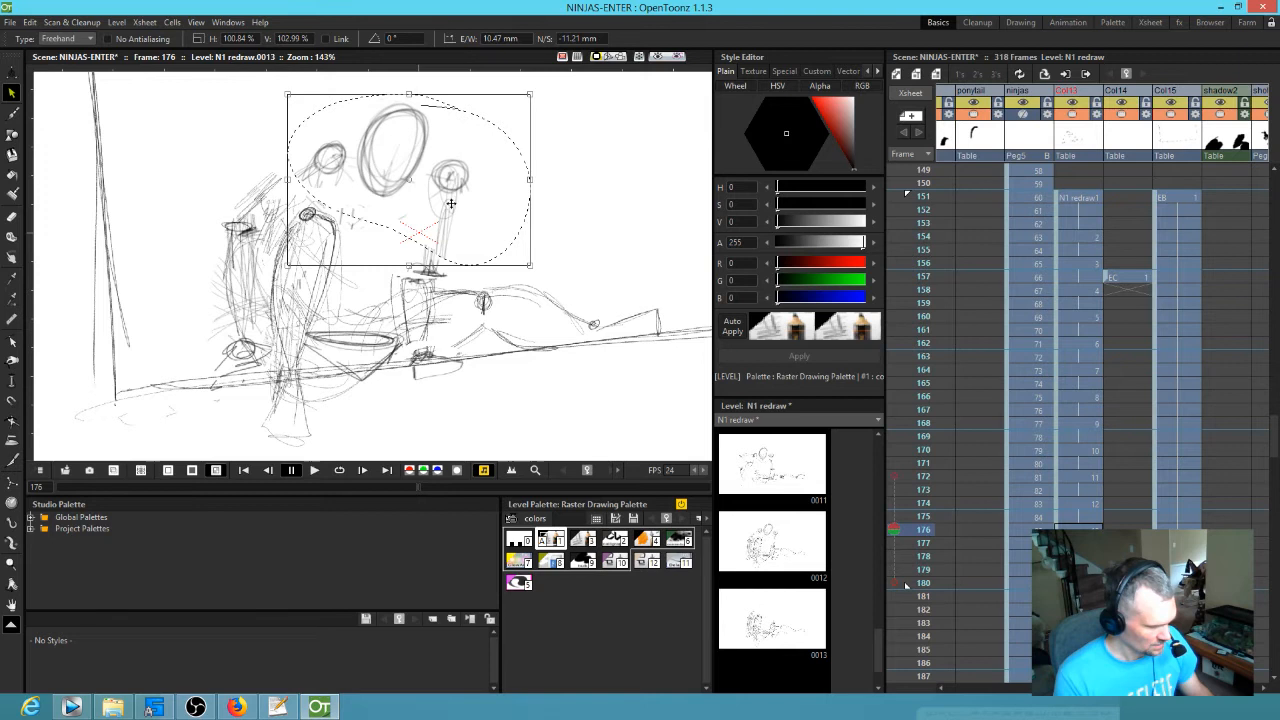
key(e)
mouse_move(443, 214)
mouse_down()
mouse_move(408, 278)
mouse_move(426, 300)
mouse_move(430, 284)
mouse_up()
key(b)
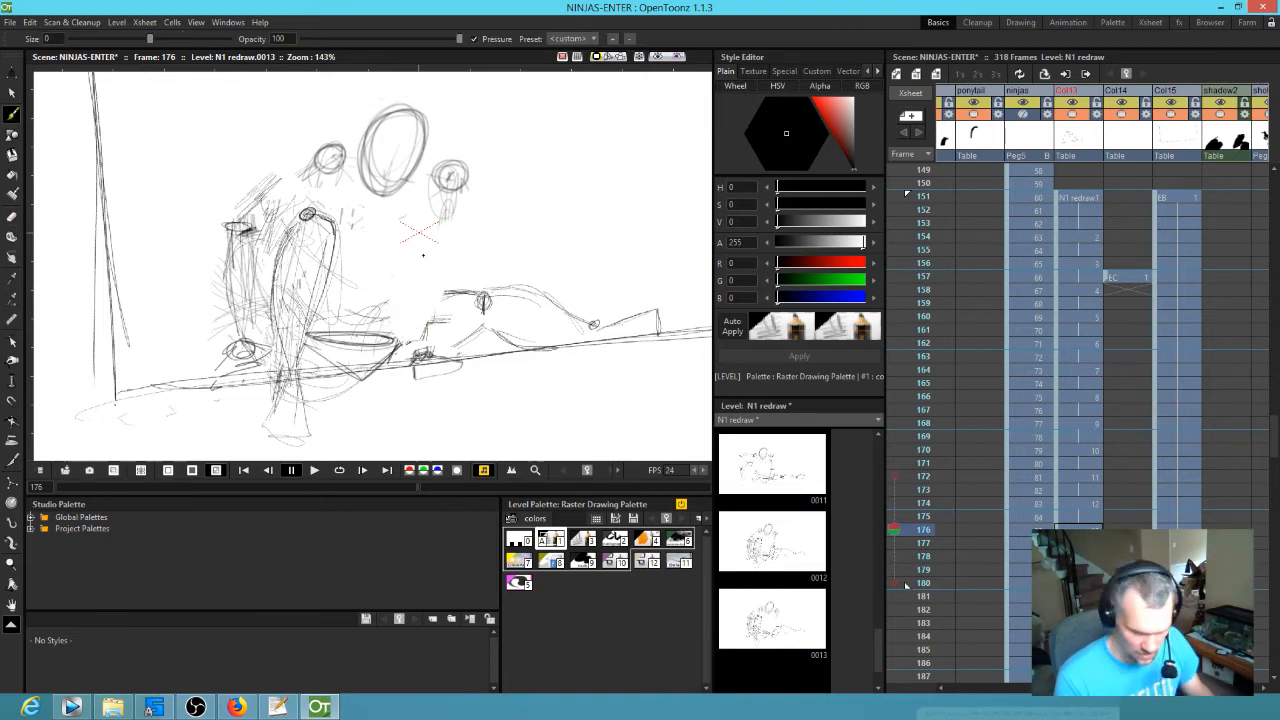
- Sketch a new straight right arm down to the hand in drawing 0013, using the onion skin and drawing 0012 as reference
key(/)
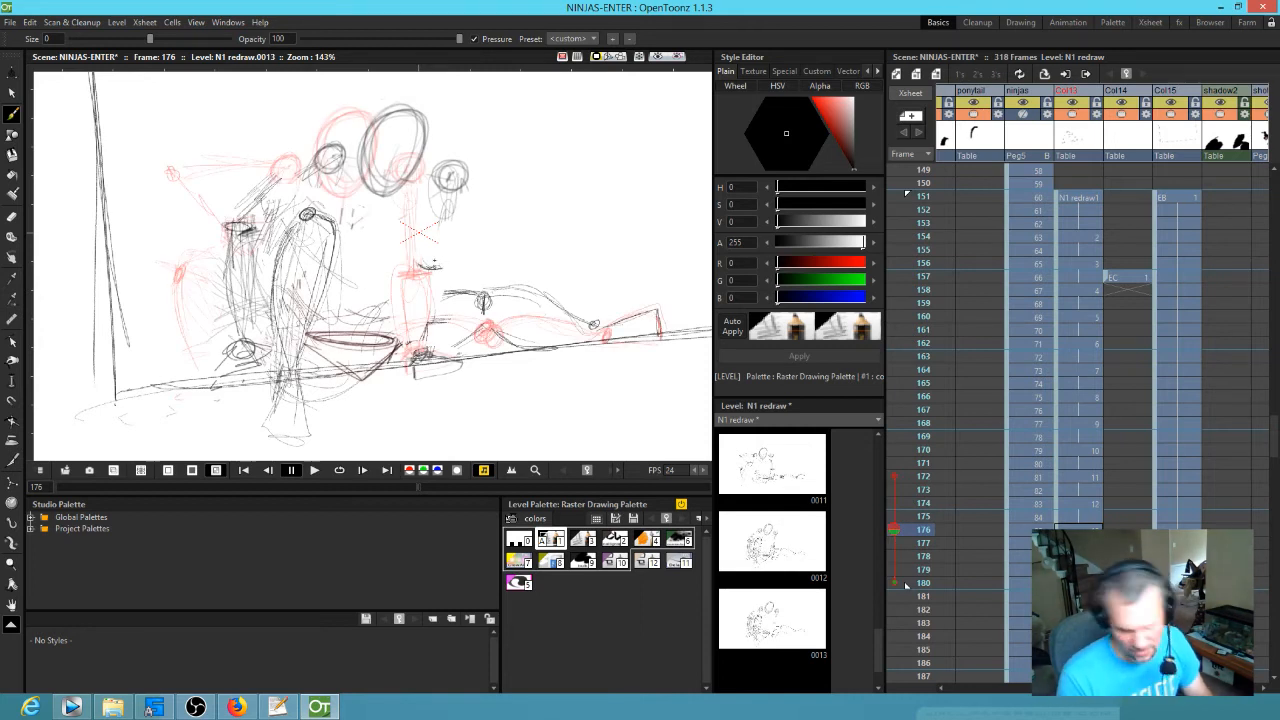
key(/)
key(/)
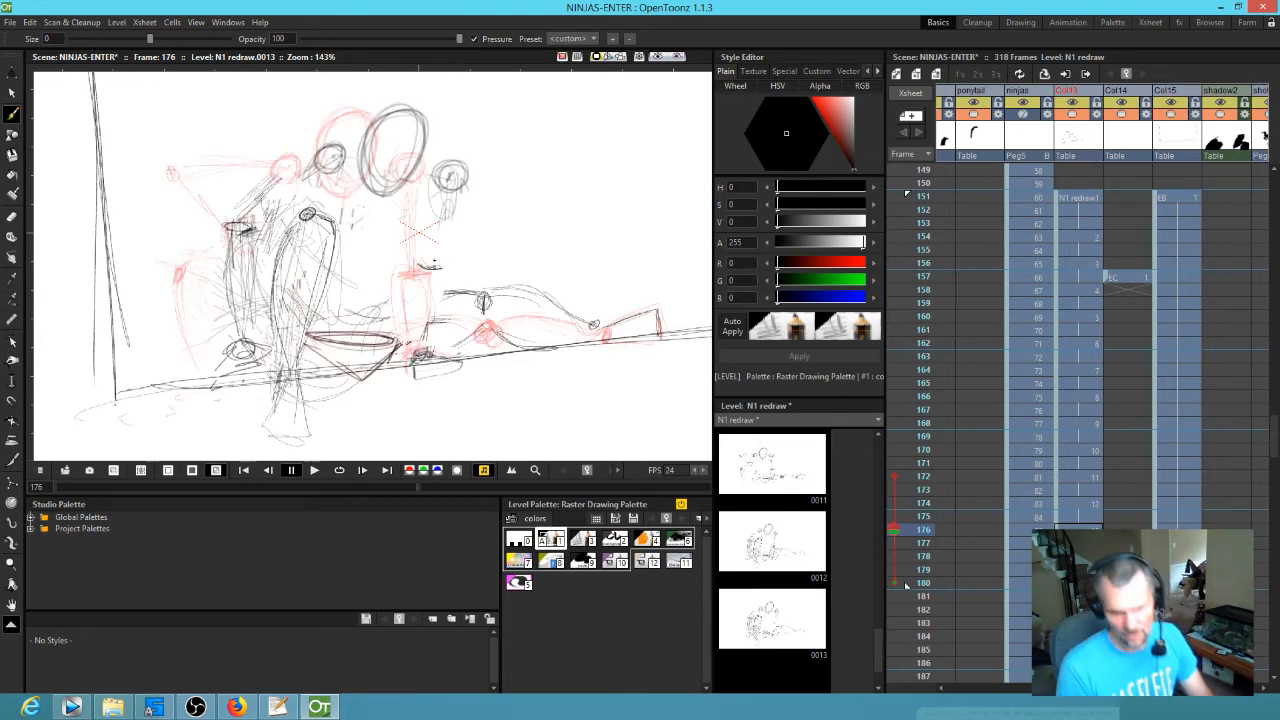
key(/)
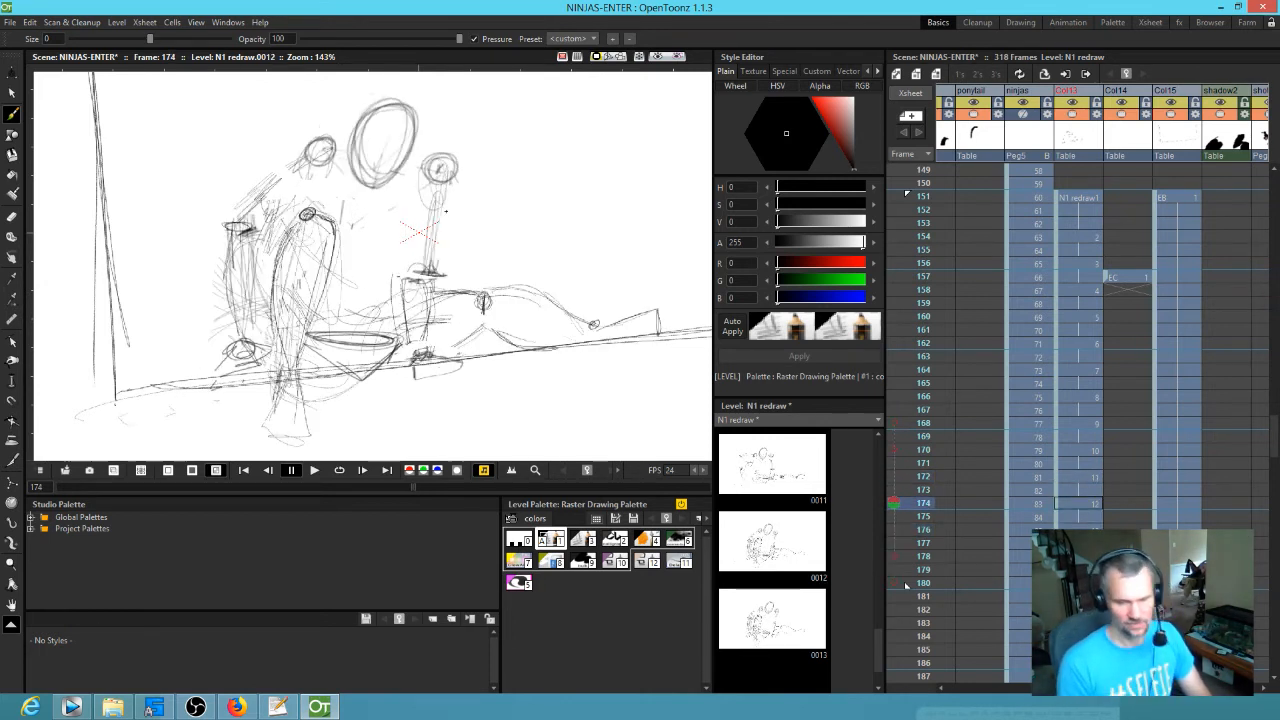
- Erase the left arm and bent knee in drawing 0013, and redraw the knee leaning inward and the arm reaching to the ground
key(a)
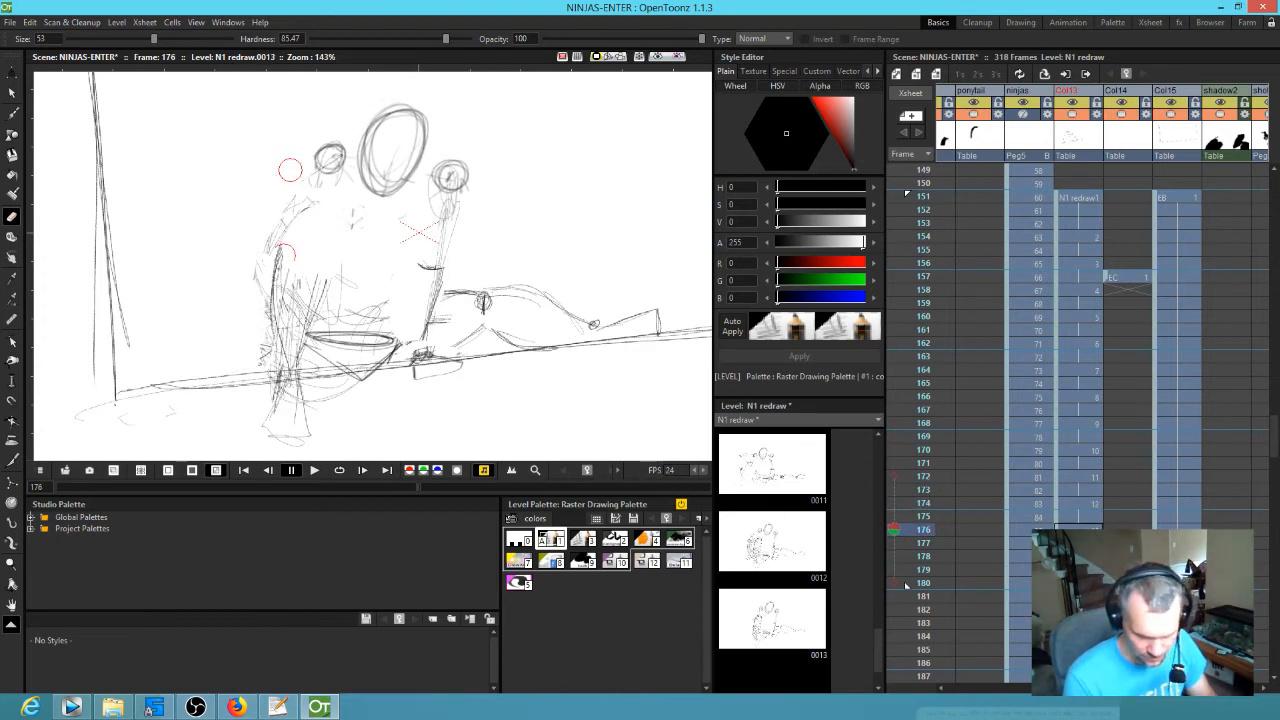
key(b)
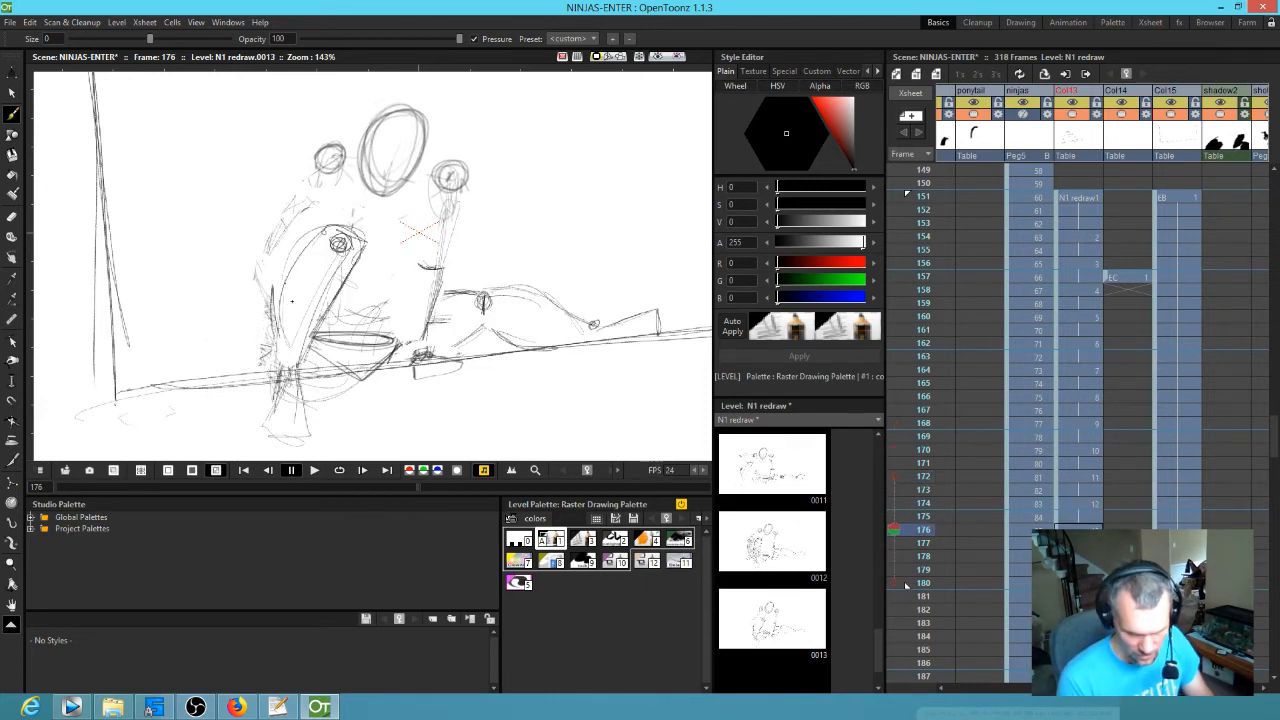
mouse_move(262, 318)
mouse_down()
mouse_move(236, 376)
mouse_move(246, 368)
mouse_move(205, 408)
mouse_up()
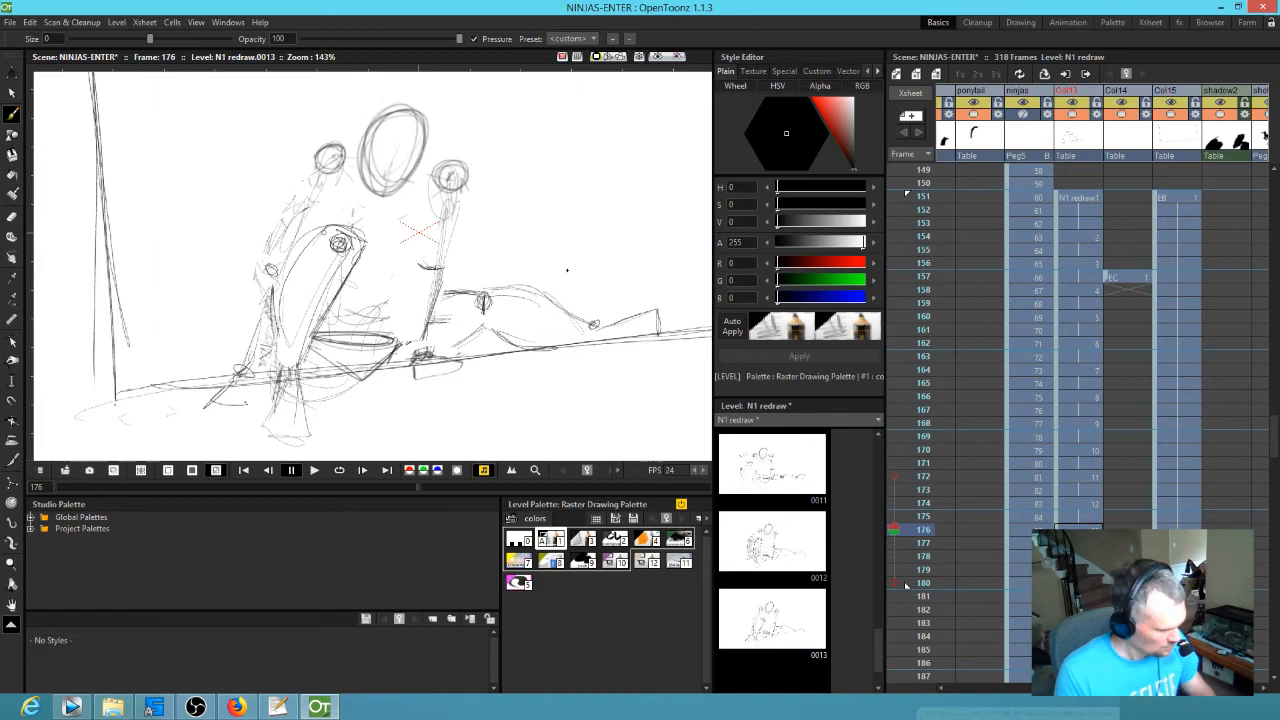
- Erase the outstretched leg in drawing 0013 and sketch its raised knee, shin and foot
key(e)
mouse_move(622, 310)
mouse_down()
mouse_move(513, 296)
mouse_move(464, 324)
mouse_move(464, 307)
mouse_move(479, 292)
mouse_move(517, 333)
mouse_move(554, 290)
mouse_move(530, 296)
mouse_move(540, 330)
mouse_up()
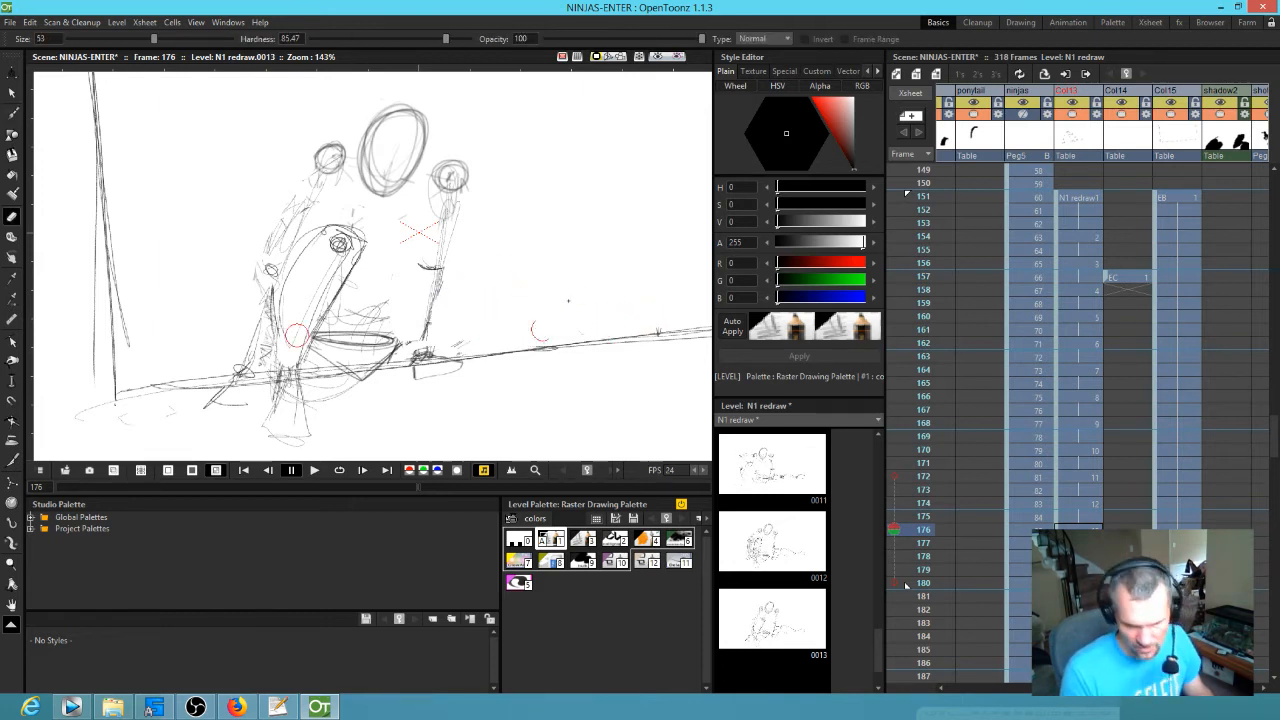
key(b)
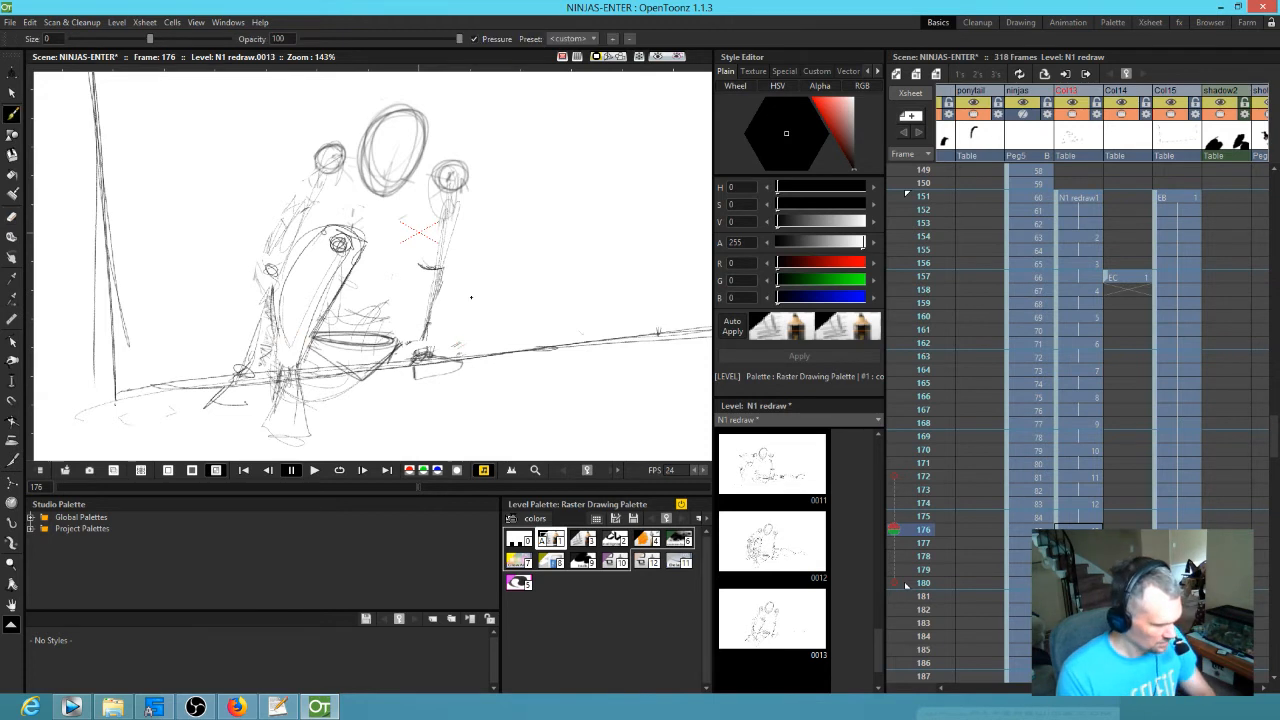
key(.)
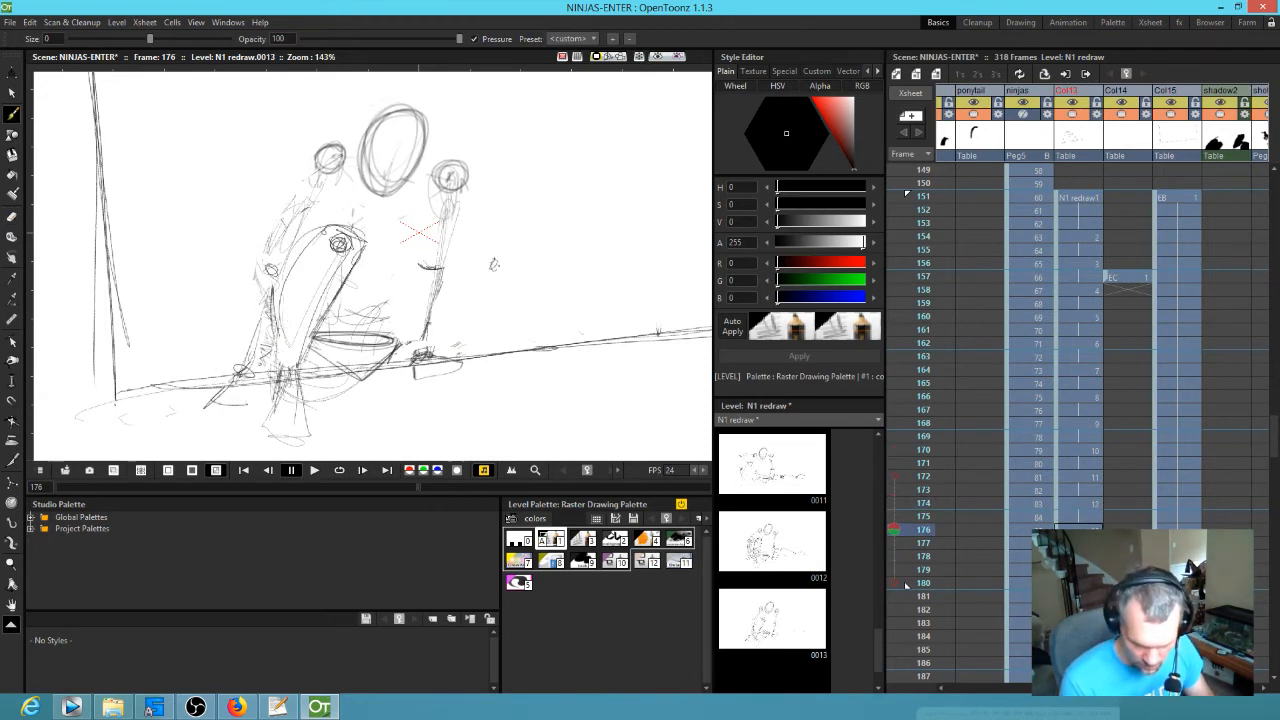
key(.)
key(.)
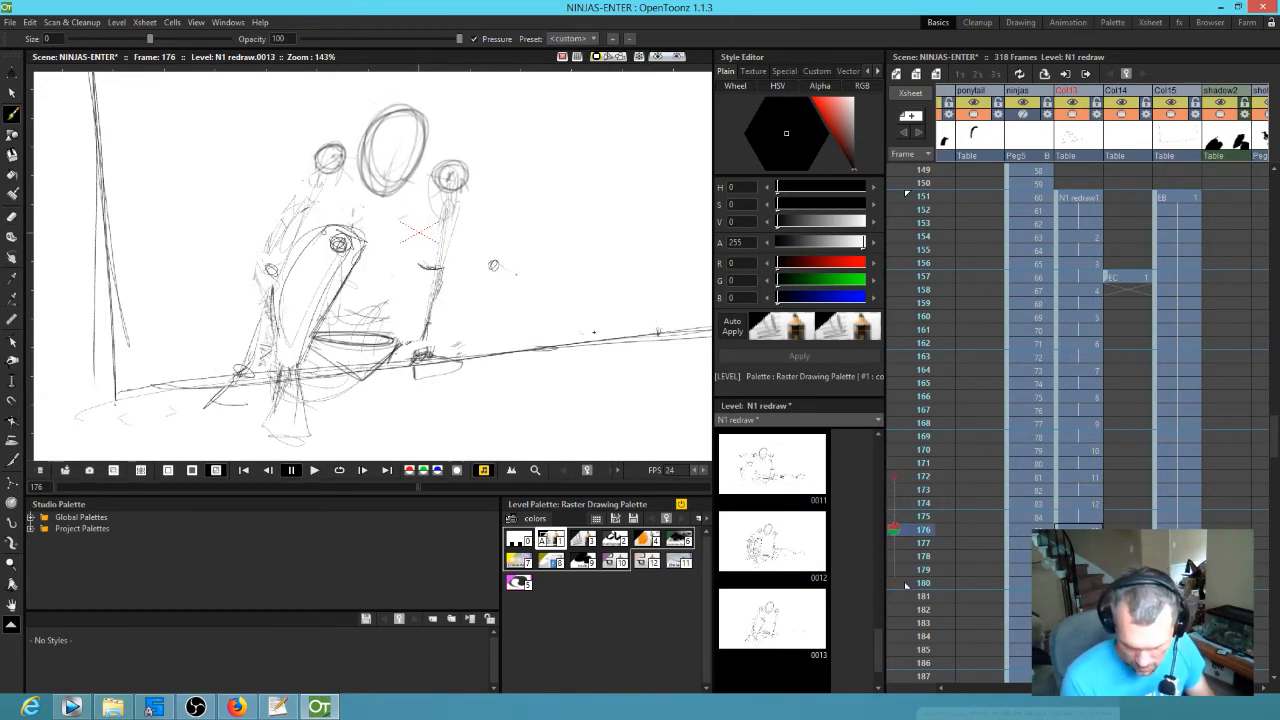
key(.)
mouse_move(500, 262)
mouse_down()
mouse_move(531, 259)
mouse_move(586, 312)
mouse_up()
key(.)
mouse_move(506, 267)
mouse_down()
mouse_move(598, 322)
mouse_move(650, 310)
mouse_up()
key(.)
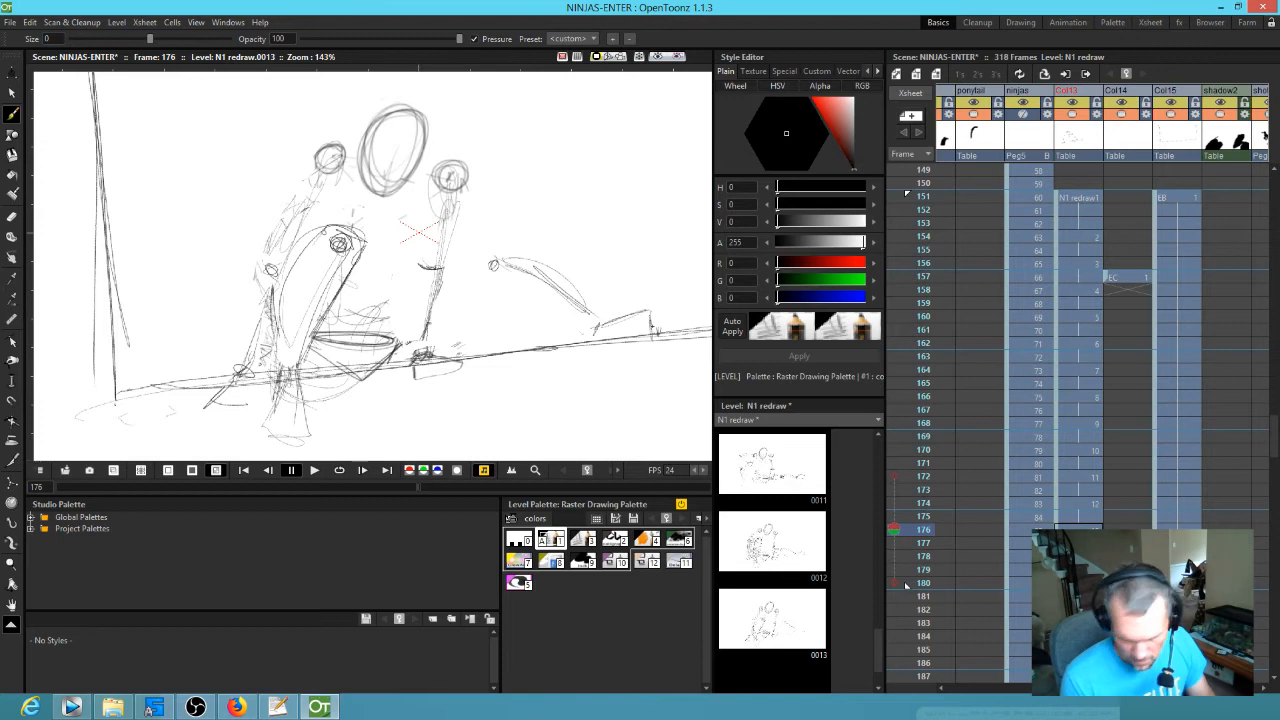
- Sketch the thigh from the raised knee back toward the hip in drawing 0013, and add the underside contour of the leg
key(.)
mouse_move(492, 263)
mouse_down()
mouse_move(448, 269)
mouse_move(396, 302)
mouse_up()
drag(488, 265, 418, 282)
drag(495, 285, 516, 316)
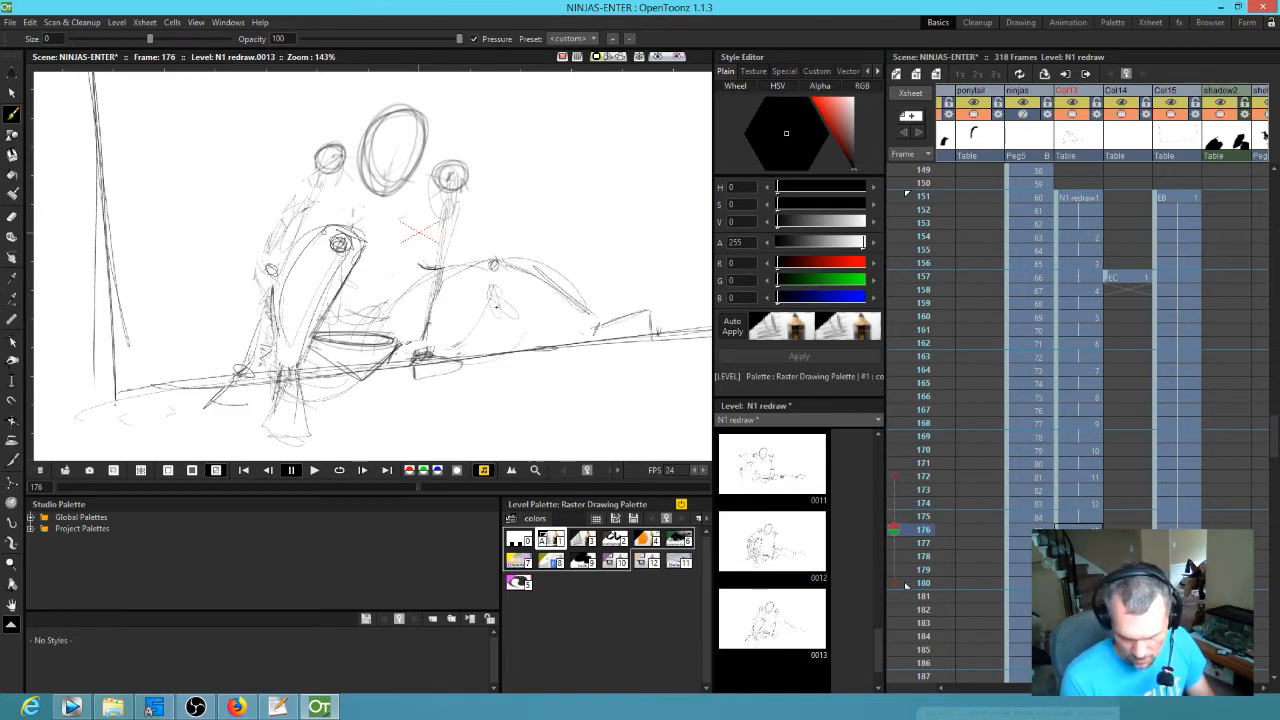
key(.)
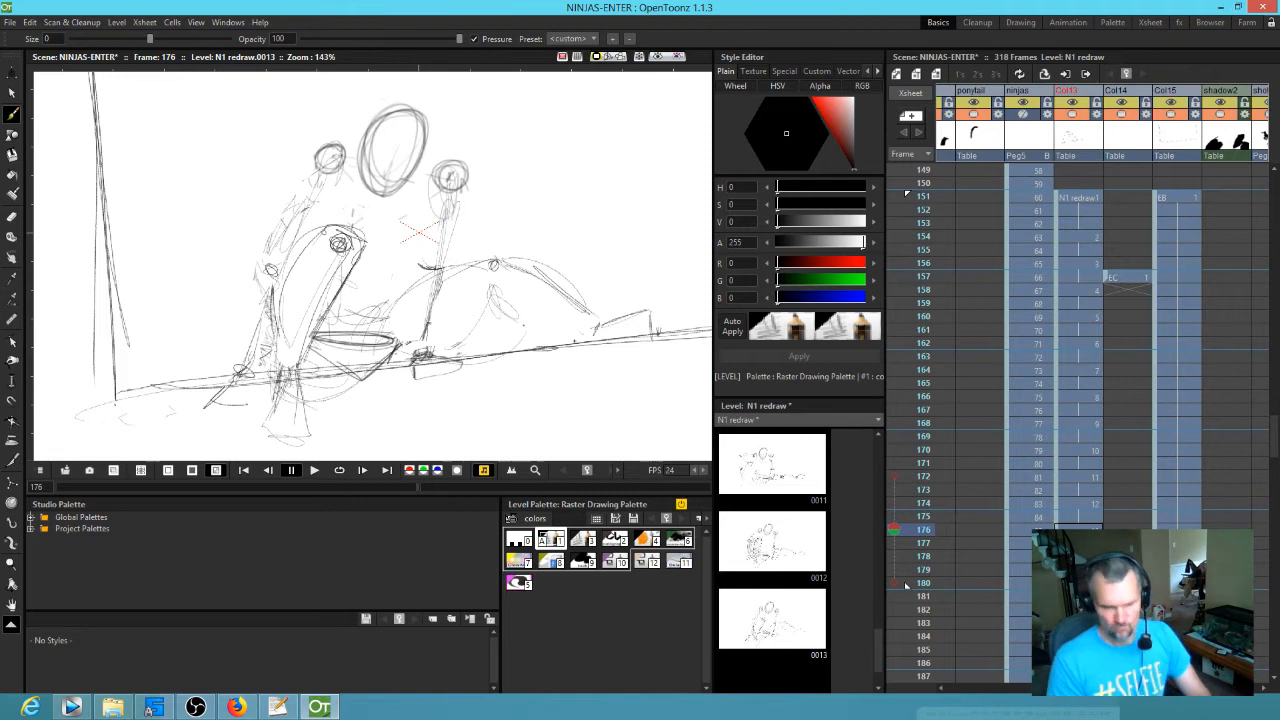
- Duplicate drawing 0013, place the copy, 0014, in Col13 at frame 178 for two frames, and flip between the two drawings
click(796, 612)
key(d)
click(796, 681)
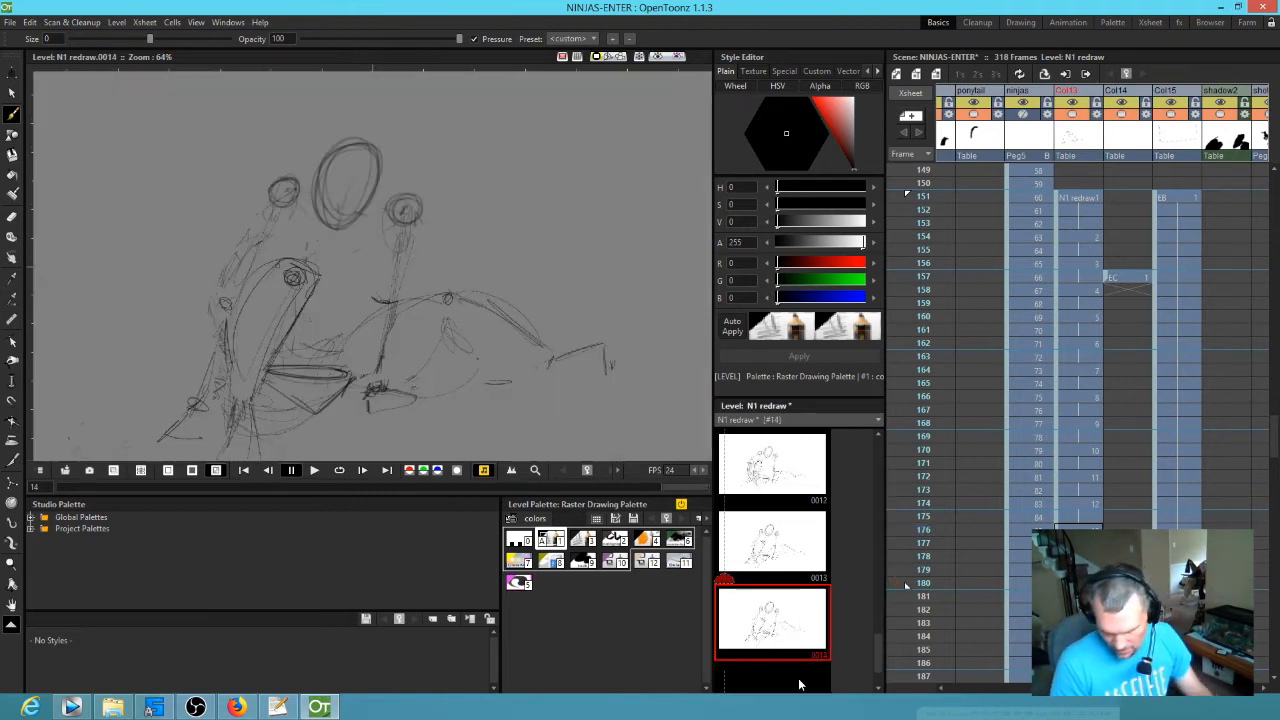
click(1078, 556)
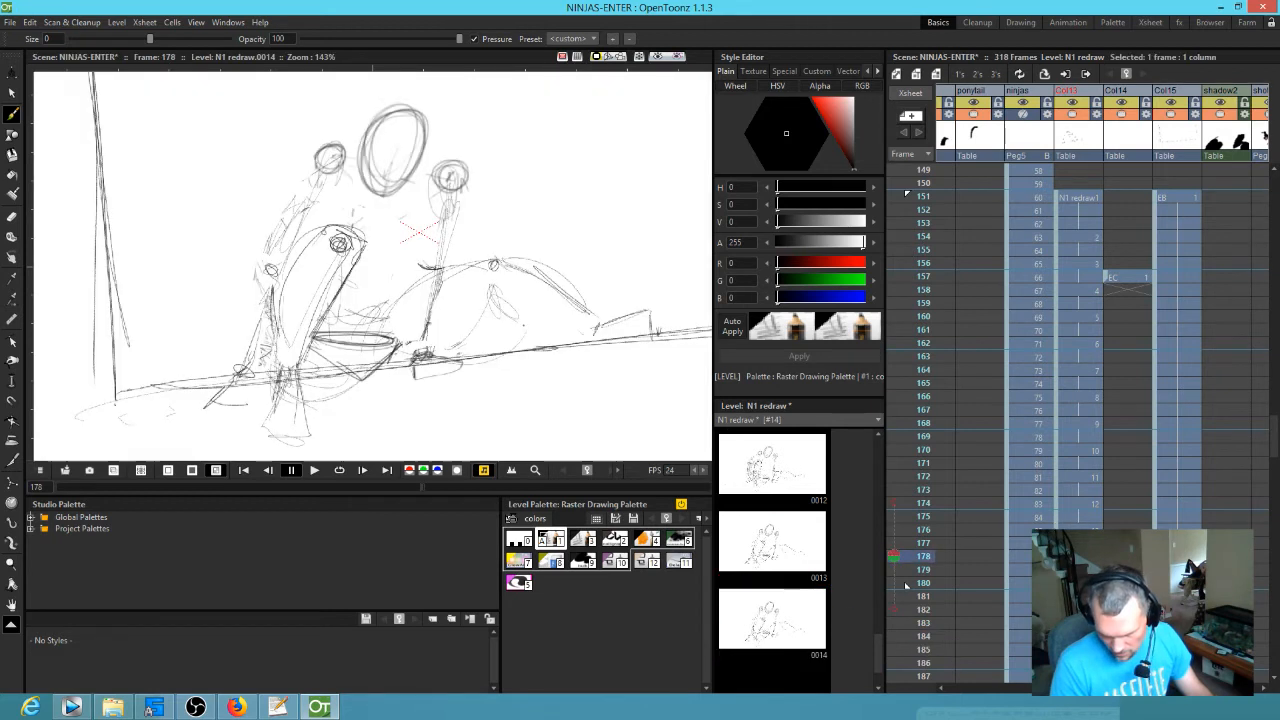
key(apostrophe)
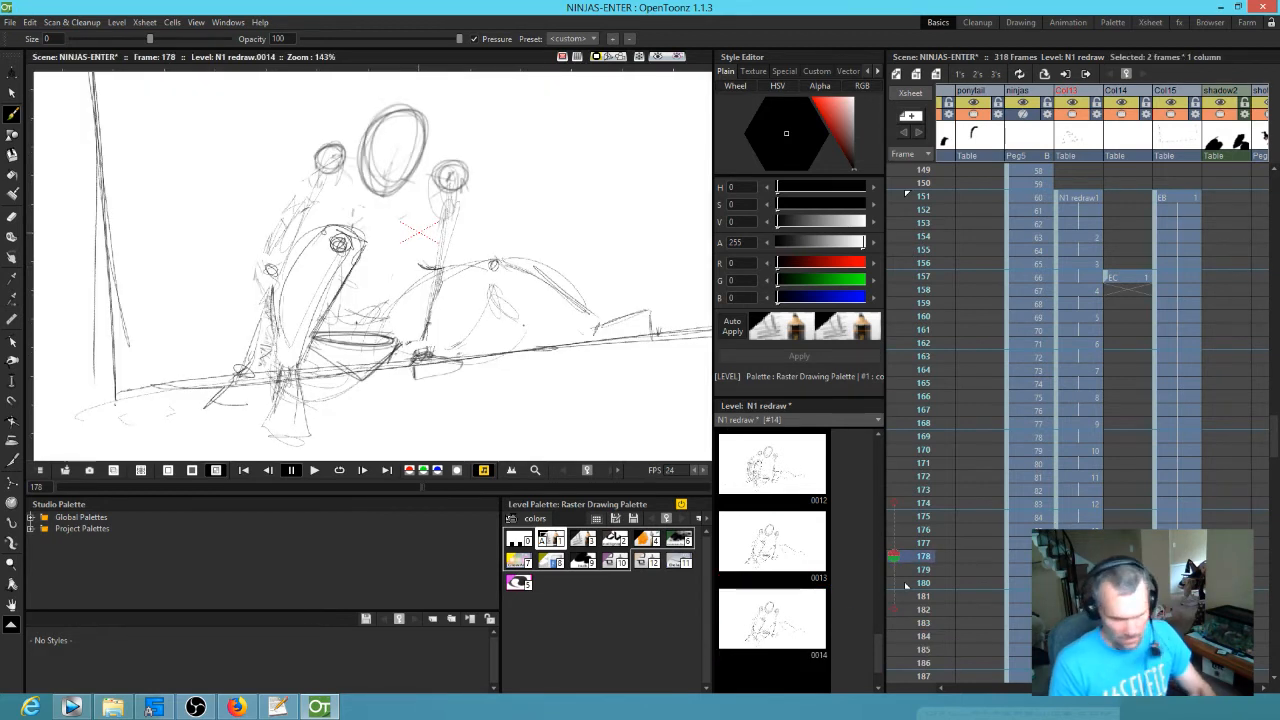
key(comma)
key(period)
key(comma)
key(period)
key(comma)
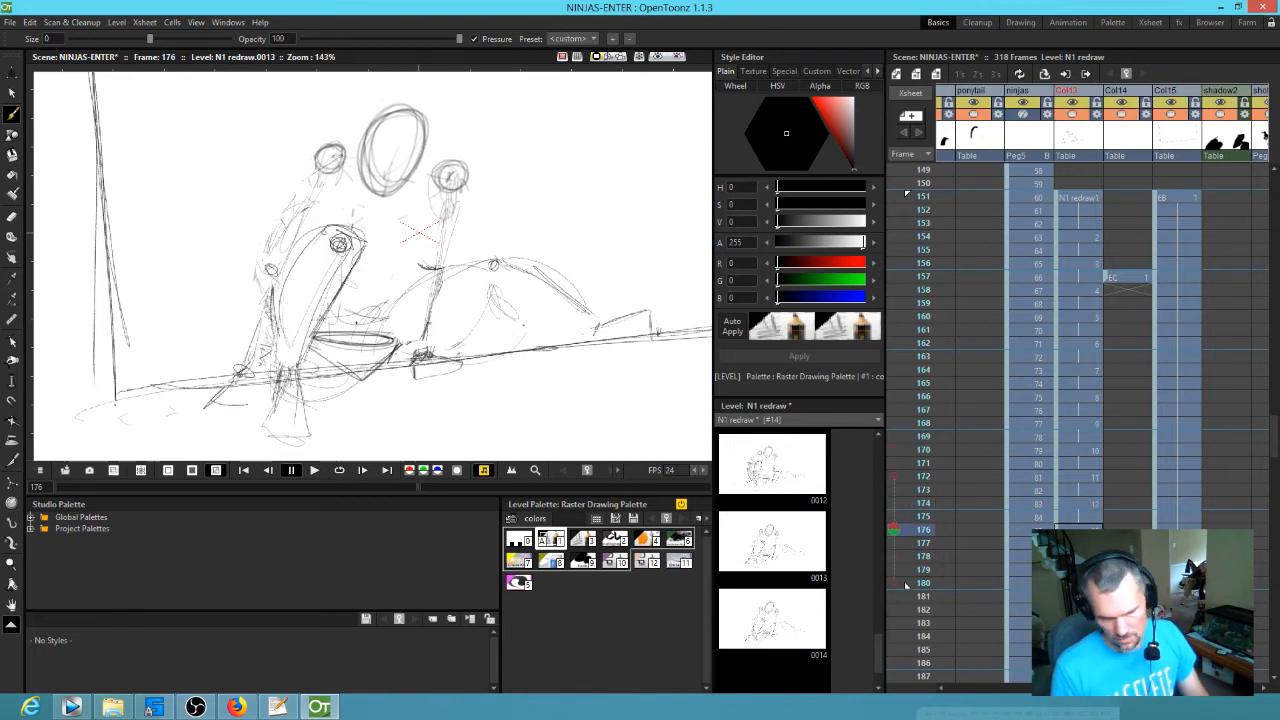
key(period)
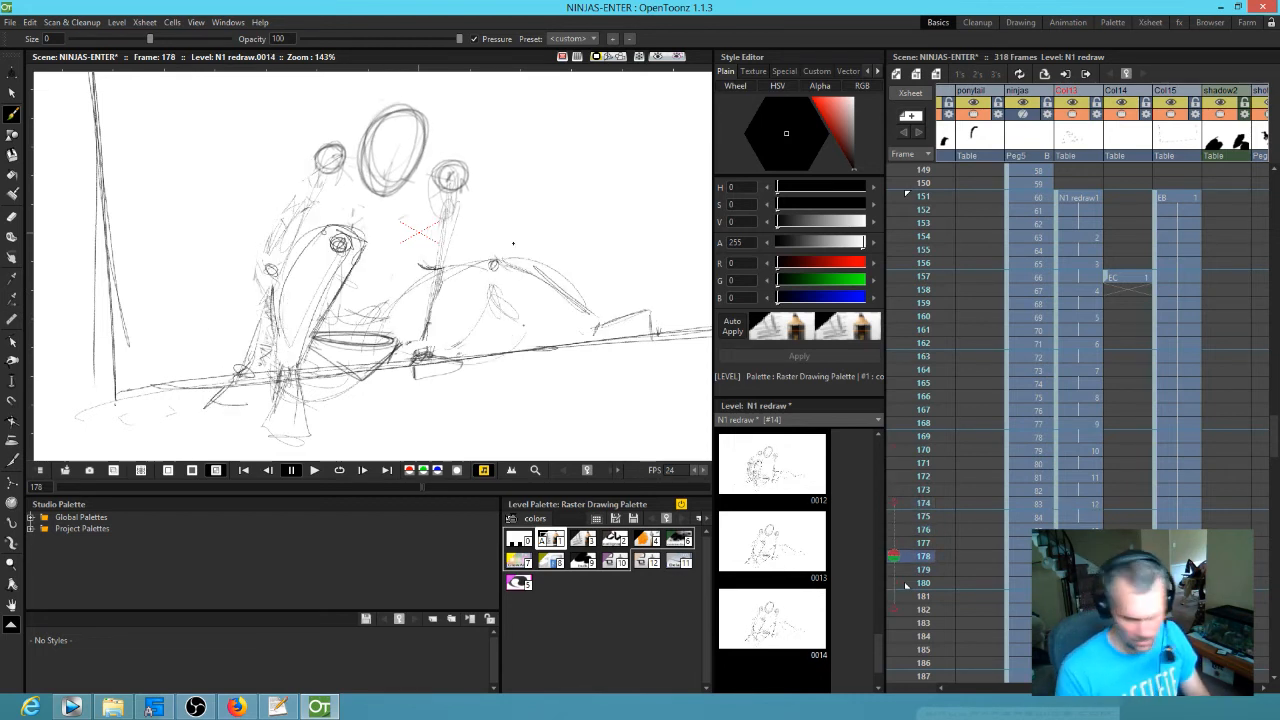
- In drawing 0014, erase the outstretched leg and sketch it bent, with the knee raised and the foot planted on the ground
key(a)
mouse_move(490, 242)
mouse_down()
mouse_move(526, 246)
mouse_move(543, 280)
mouse_move(668, 296)
mouse_move(637, 325)
mouse_move(503, 324)
mouse_move(510, 305)
mouse_move(456, 291)
mouse_up()
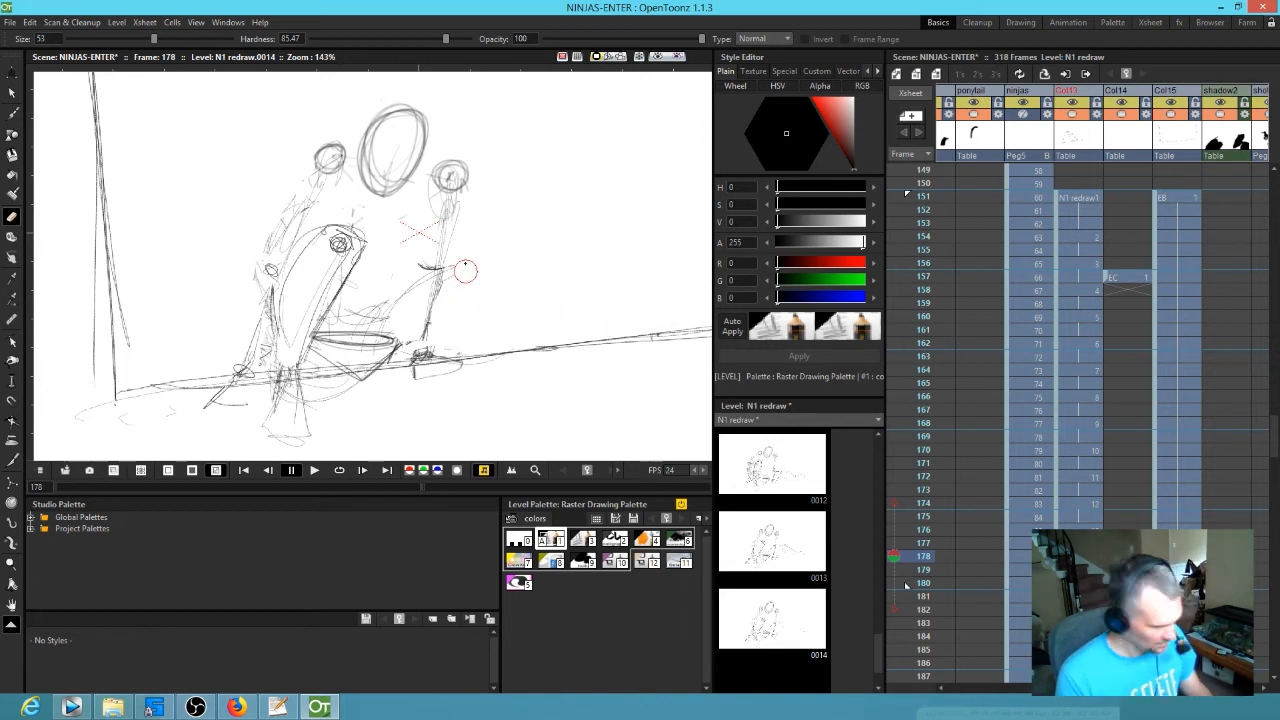
key(b)
mouse_move(494, 251)
mouse_down()
mouse_move(500, 222)
mouse_move(520, 362)
mouse_move(480, 418)
mouse_move(518, 364)
mouse_move(514, 280)
mouse_move(478, 227)
mouse_move(516, 300)
mouse_move(526, 370)
mouse_move(490, 205)
mouse_move(472, 284)
mouse_move(505, 330)
mouse_move(497, 217)
mouse_move(436, 250)
mouse_move(380, 320)
mouse_move(451, 327)
mouse_up()
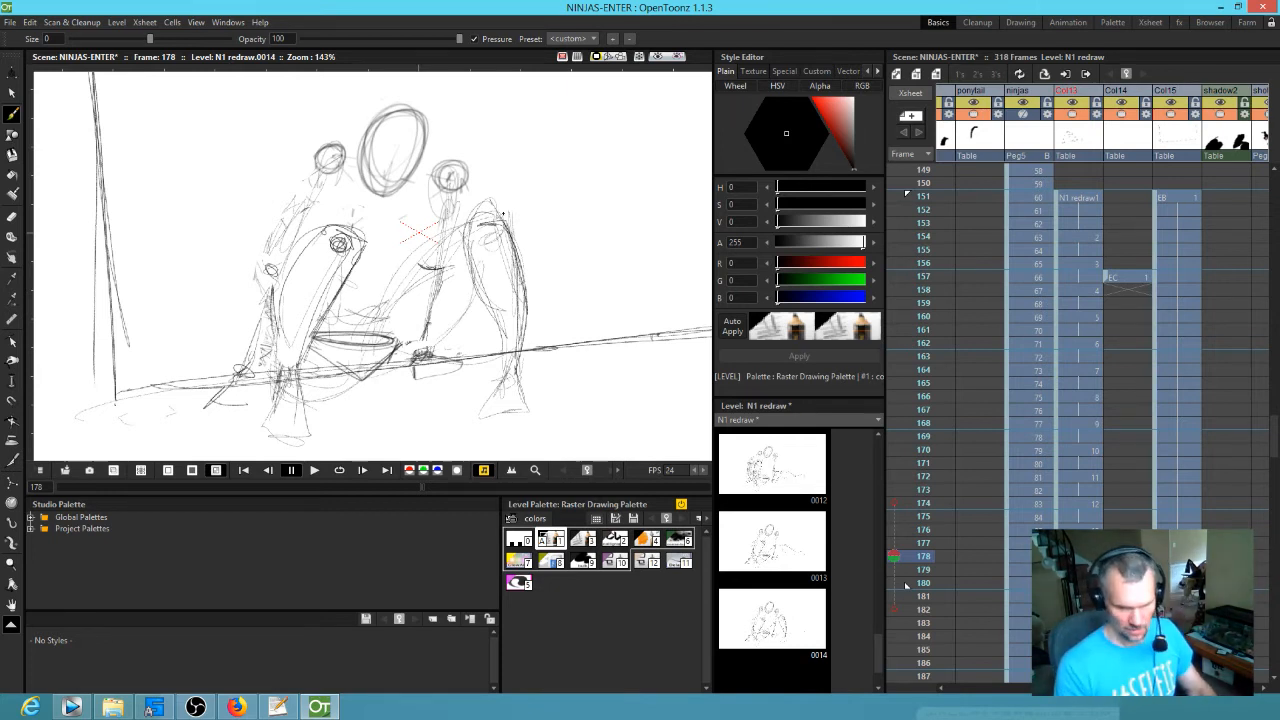
- In drawing 0014, move the head and shoulders 24.67 mm E/W and -11.96 mm N/S, scale them to 99.63% by 103.03%, and rotate them -2.23°
key(s)
mouse_move(468, 100)
mouse_down()
mouse_move(394, 97)
mouse_move(270, 160)
mouse_move(419, 231)
mouse_move(445, 104)
mouse_up()
drag(414, 172, 432, 186)
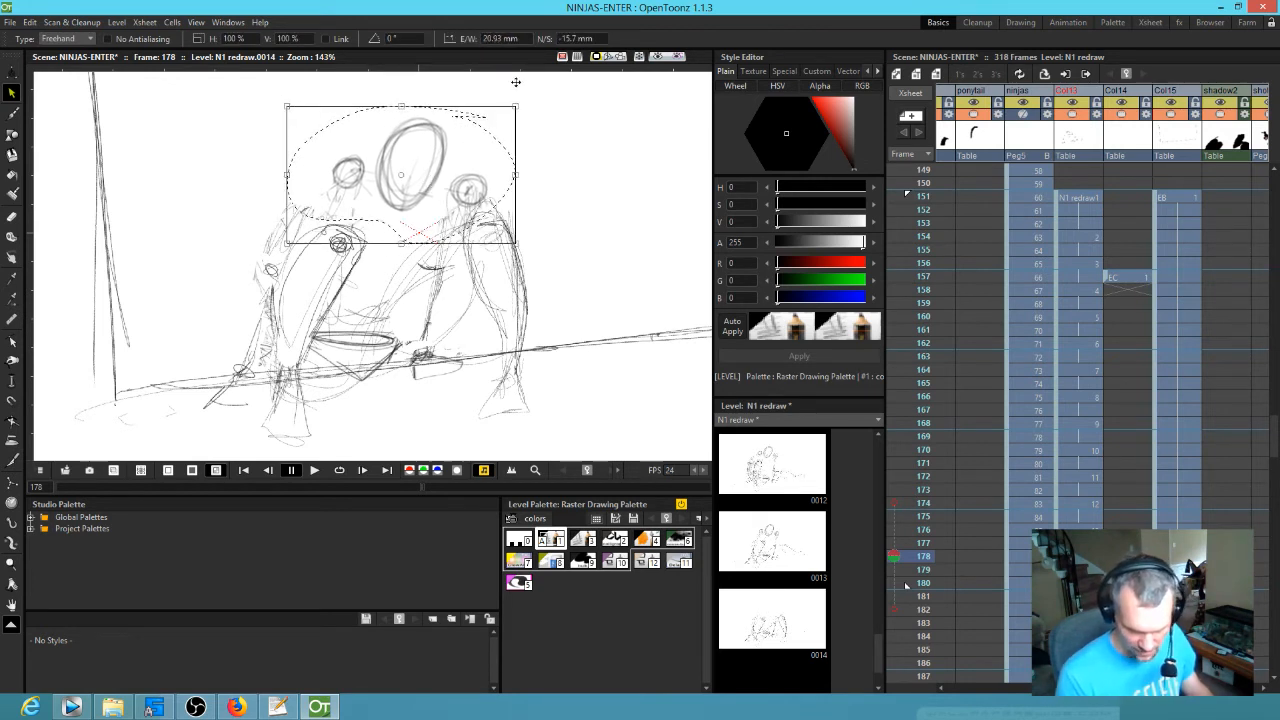
drag(518, 104, 523, 97)
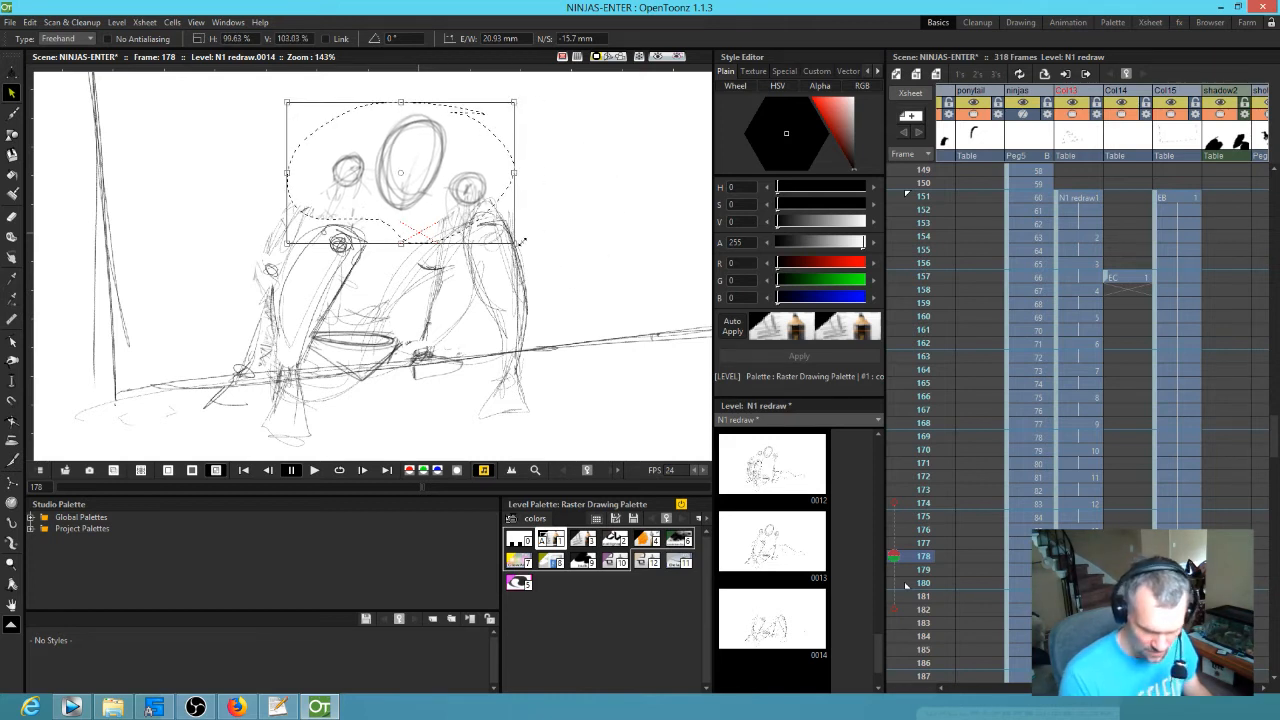
mouse_move(520, 243)
mouse_down()
mouse_move(524, 256)
mouse_move(517, 241)
mouse_up()
drag(468, 197, 472, 194)
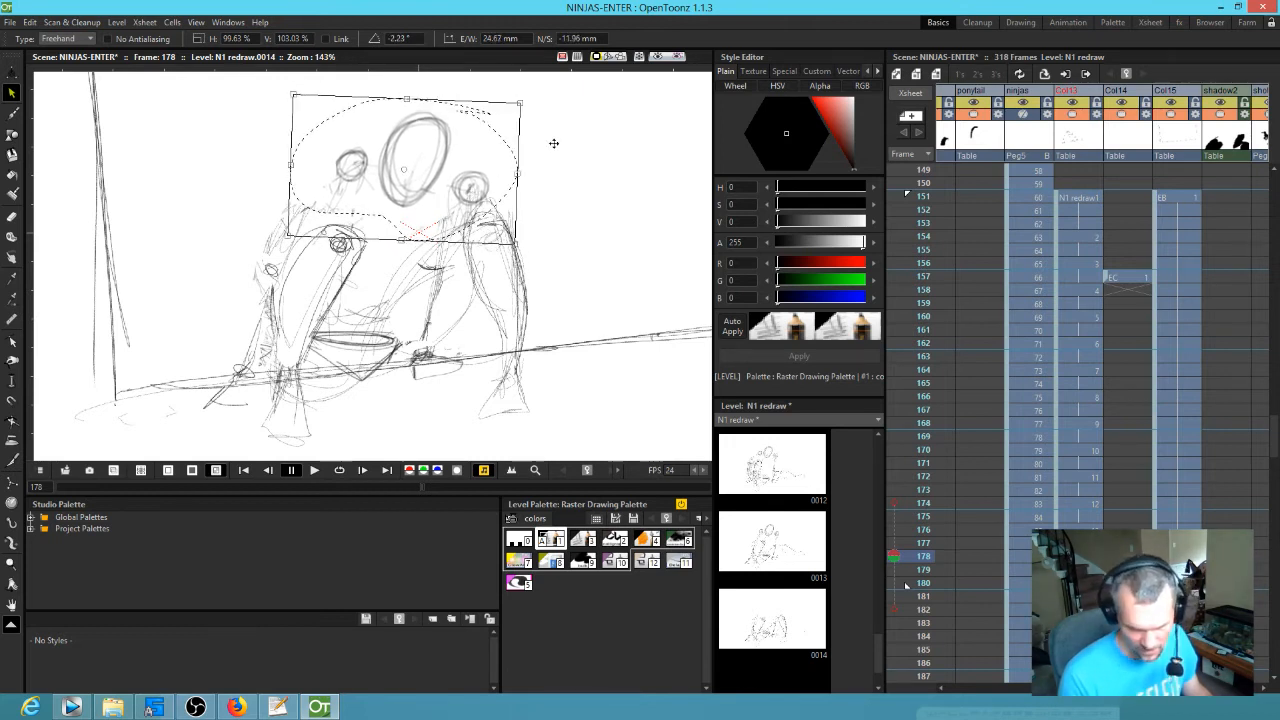
- In drawing 0014, move the right shoulder -1.5 mm E/W and 14.2 mm N/S, and redraw the right arm with its hand on the ground
click(556, 236)
mouse_move(467, 153)
mouse_down()
mouse_move(477, 213)
mouse_move(466, 160)
mouse_move(476, 175)
mouse_up()
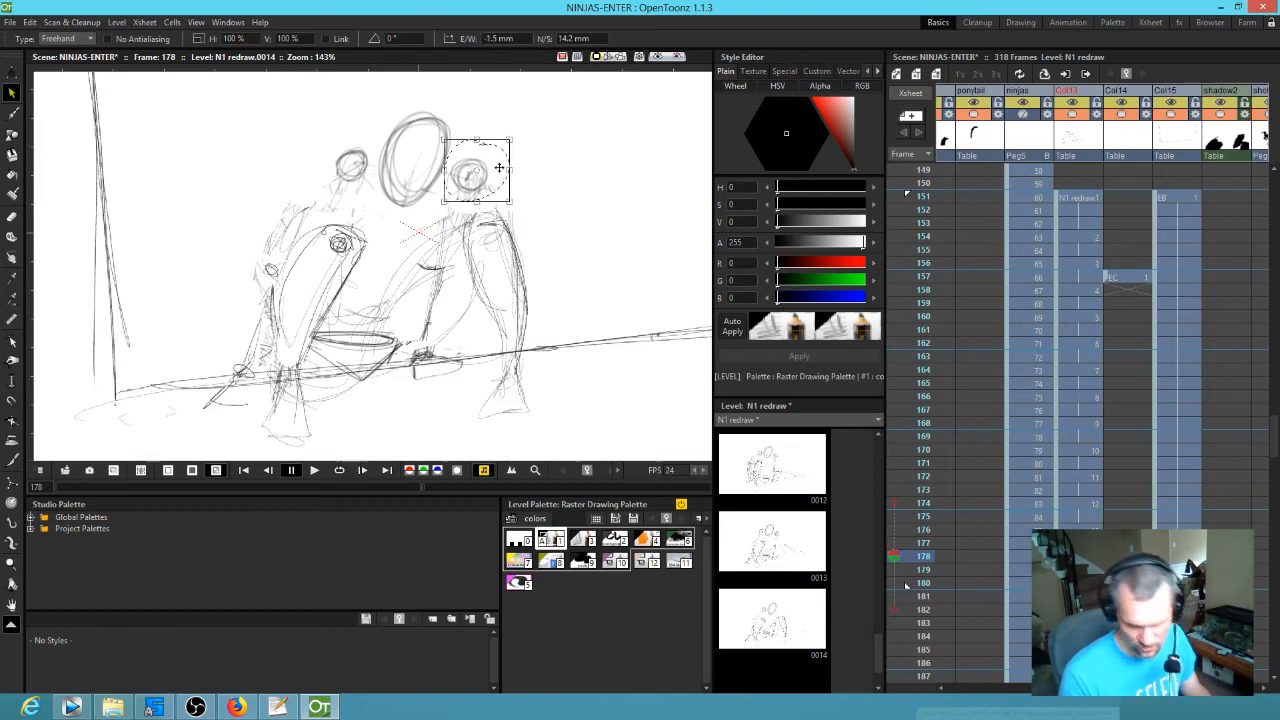
key(a)
mouse_move(418, 368)
mouse_down()
mouse_move(445, 370)
mouse_move(428, 352)
mouse_move(437, 238)
mouse_move(430, 296)
mouse_move(448, 292)
mouse_move(444, 321)
mouse_move(424, 392)
mouse_move(406, 394)
mouse_move(448, 410)
mouse_up()
key(b)
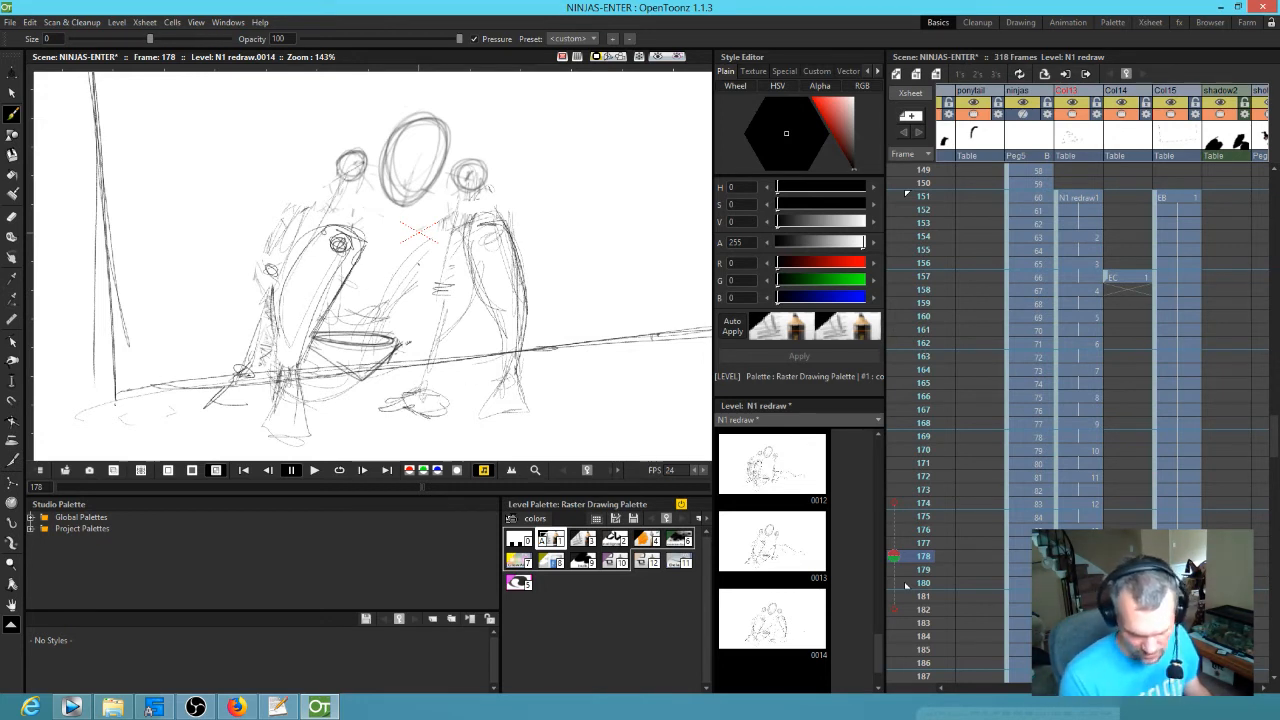
- Flip back and forth through drawings 0011 to 0014 to check the motion of the arms, legs and head
key(comma)
key(comma)
key(period)
key(period)
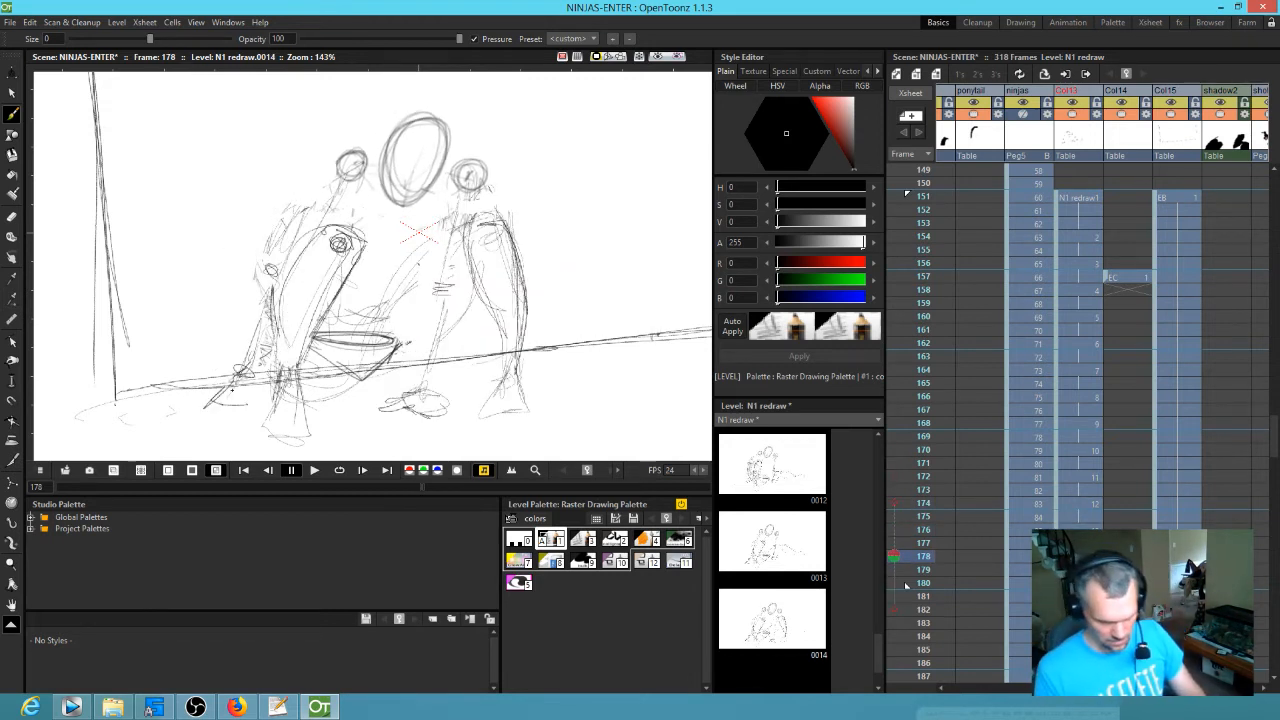
key(comma)
key(comma)
key(period)
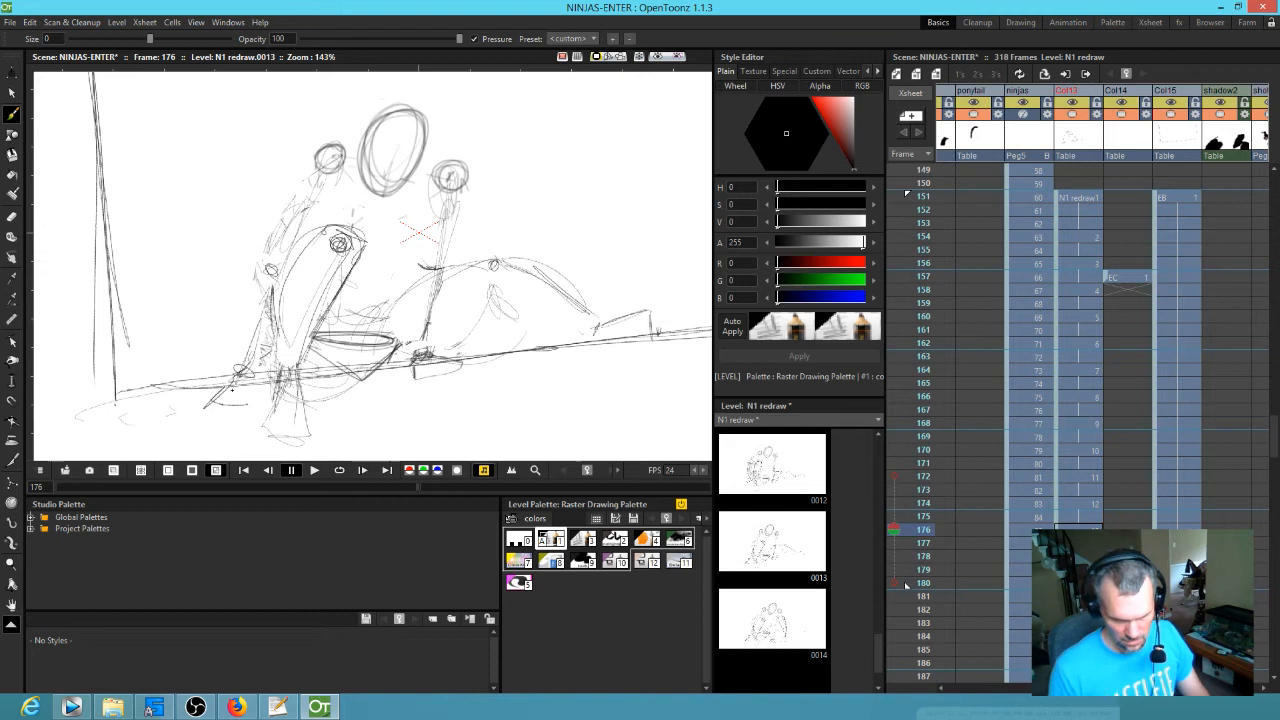
key(period)
key(comma)
key(comma)
key(period)
key(period)
key(comma)
key(comma)
key(comma)
key(period)
key(period)
key(period)
key(comma)
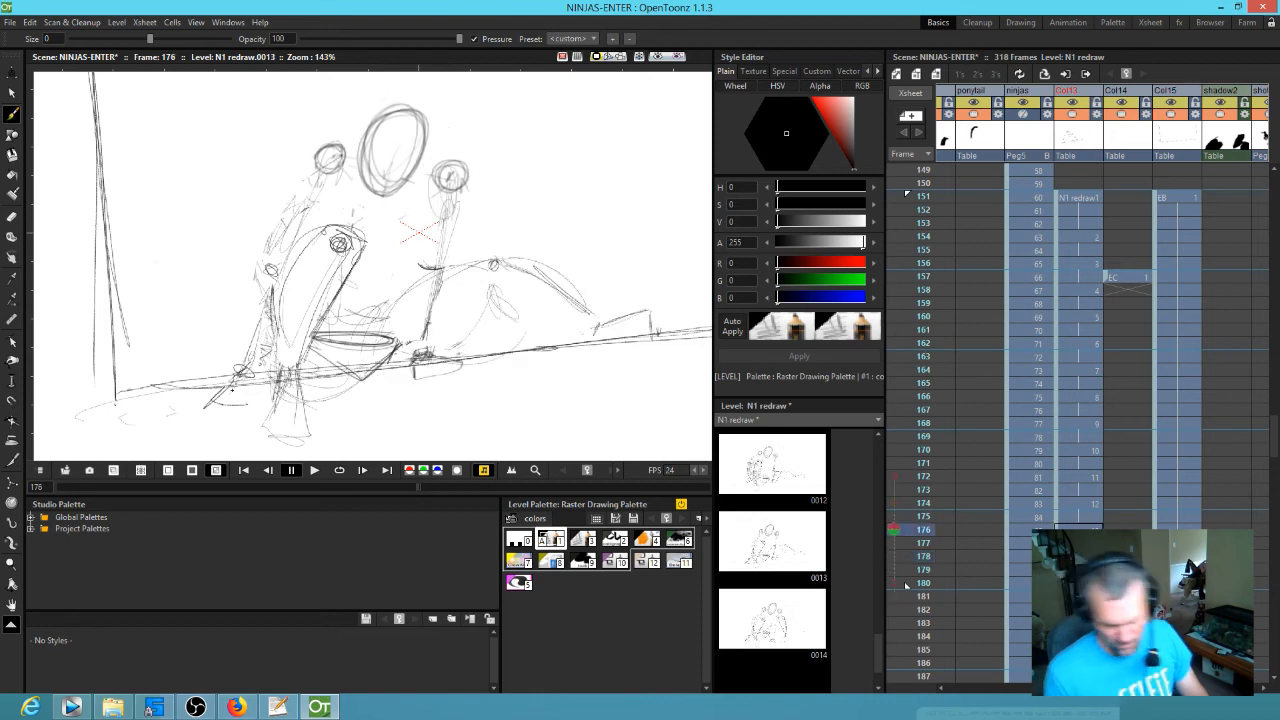
- Erase the right forearm and hand in drawing 0013
key(e)
mouse_move(420, 356)
mouse_down()
mouse_move(450, 372)
mouse_move(437, 292)
mouse_move(423, 334)
mouse_up()
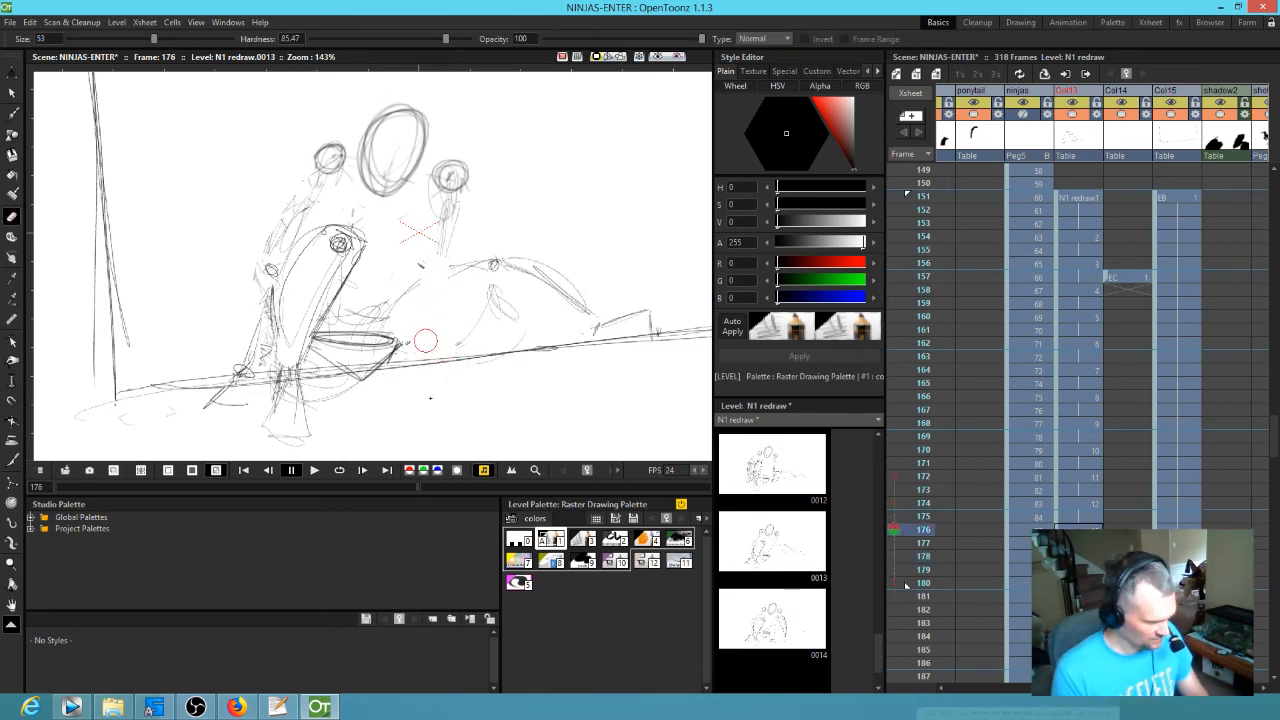
key(b)
- Redraw the right forearm with its hand on the ground in drawing 0013, comparing the pose with drawings 0012 and 0014
key(comma)
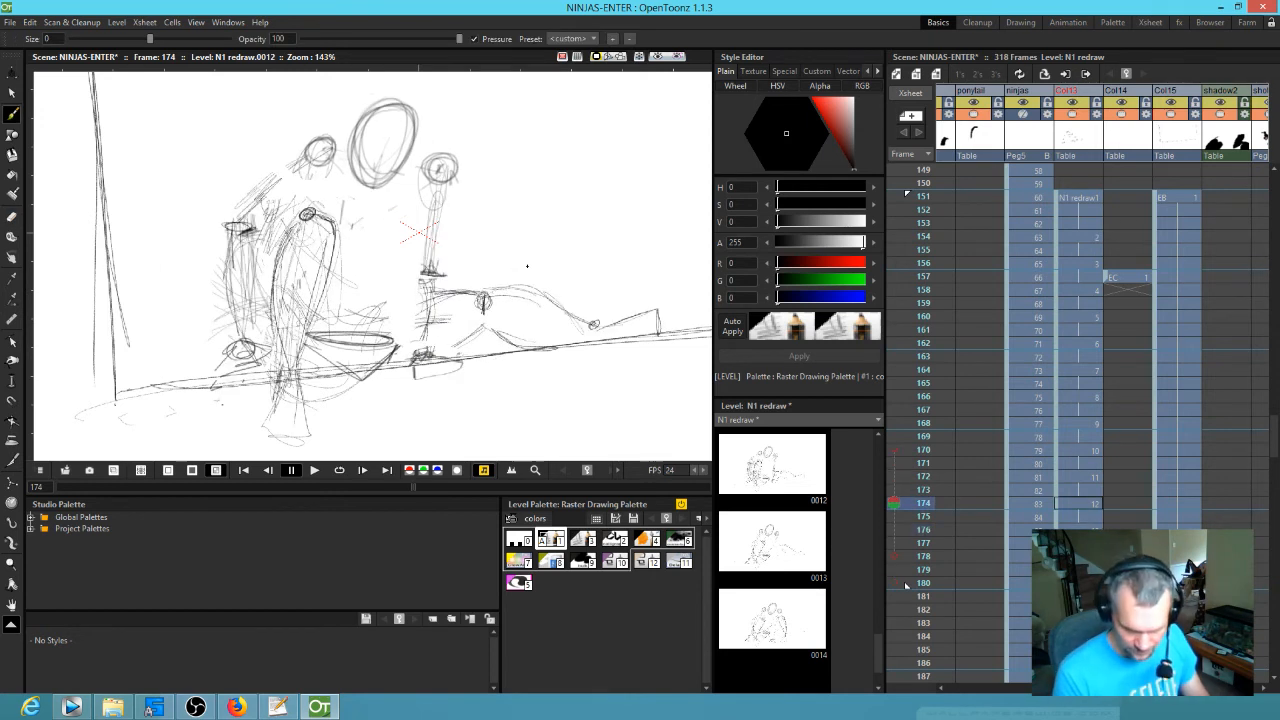
key(period)
key(comma)
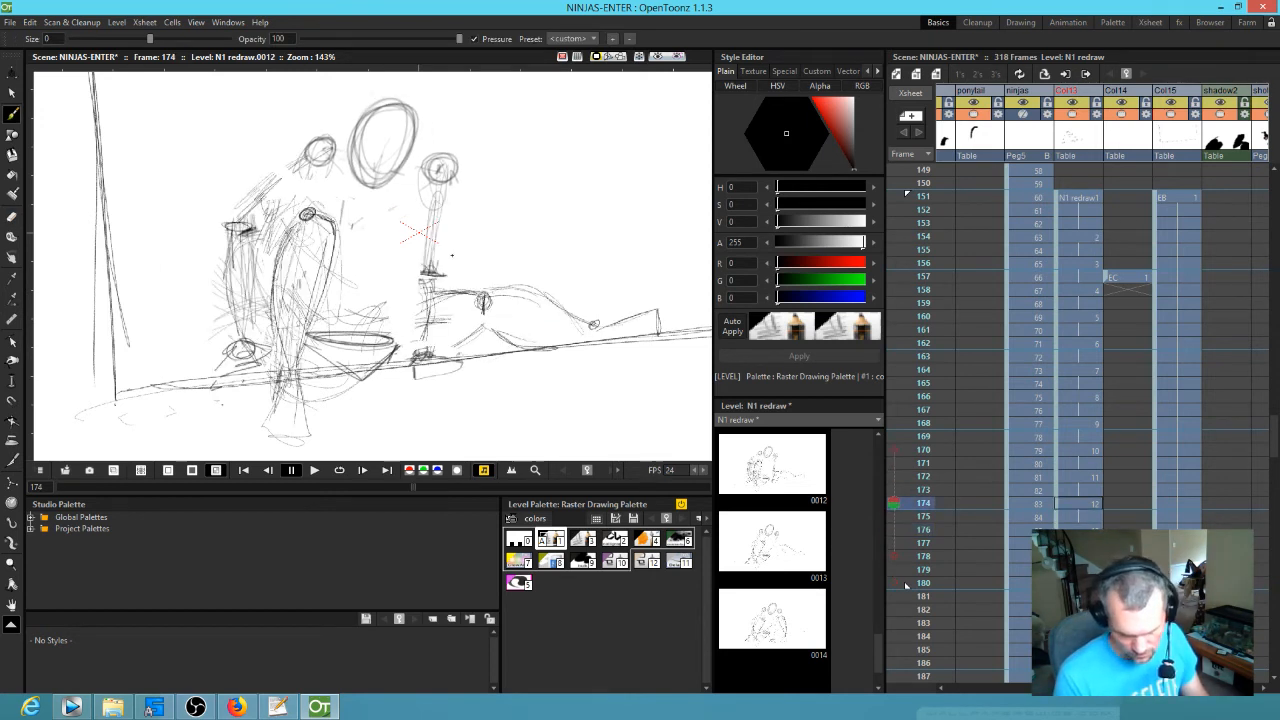
key(period)
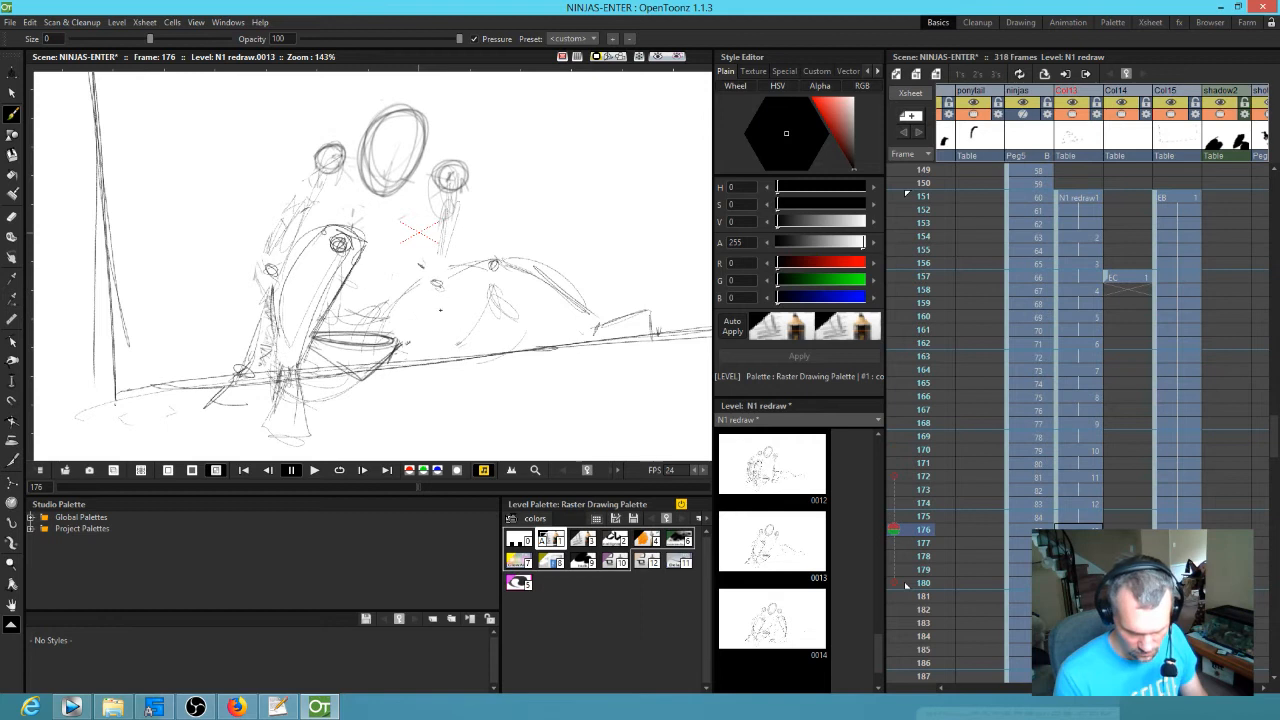
key(comma)
key(comma)
key(period)
key(period)
key(period)
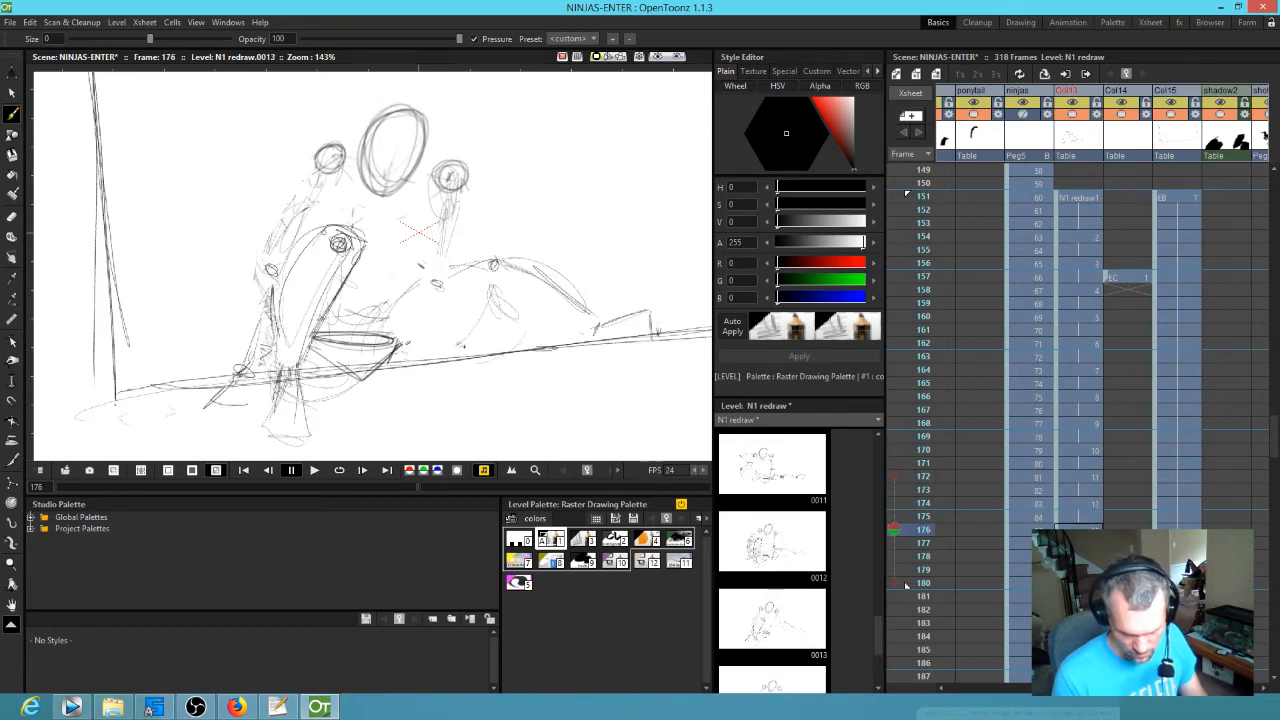
key(comma)
drag(405, 380, 436, 384)
drag(438, 280, 410, 392)
mouse_move(444, 242)
mouse_down()
mouse_move(435, 284)
mouse_move(412, 405)
mouse_move(430, 400)
mouse_move(390, 390)
mouse_move(420, 416)
mouse_up()
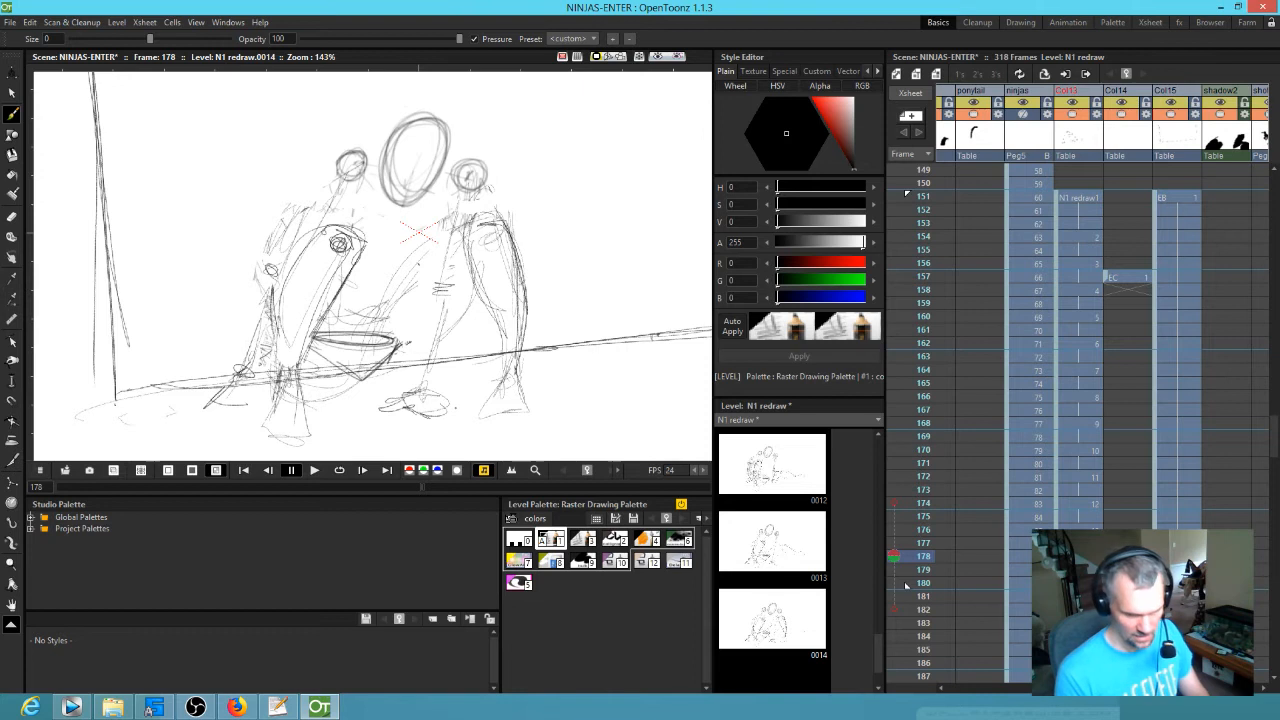
- In drawing 0014, erase the left arm and redraw it angled farther outward with its hand planted on the ground
key(a)
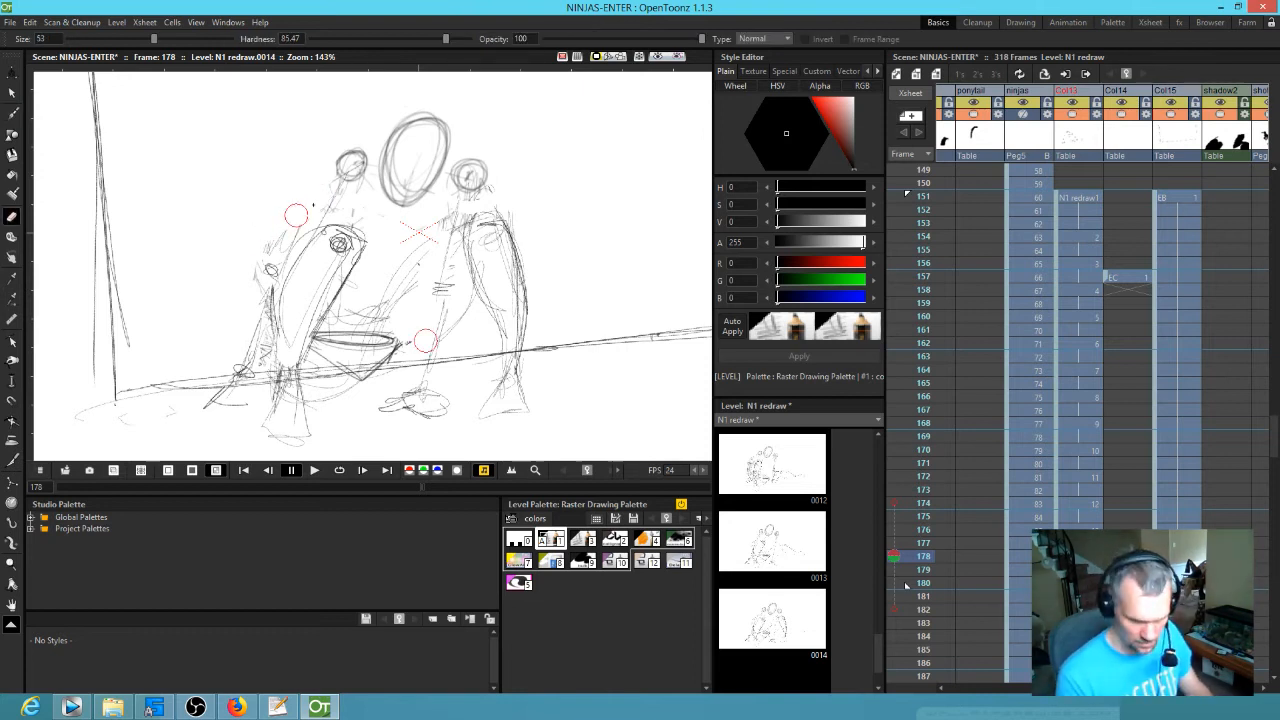
mouse_move(251, 300)
mouse_down()
mouse_move(240, 372)
mouse_move(214, 388)
mouse_up()
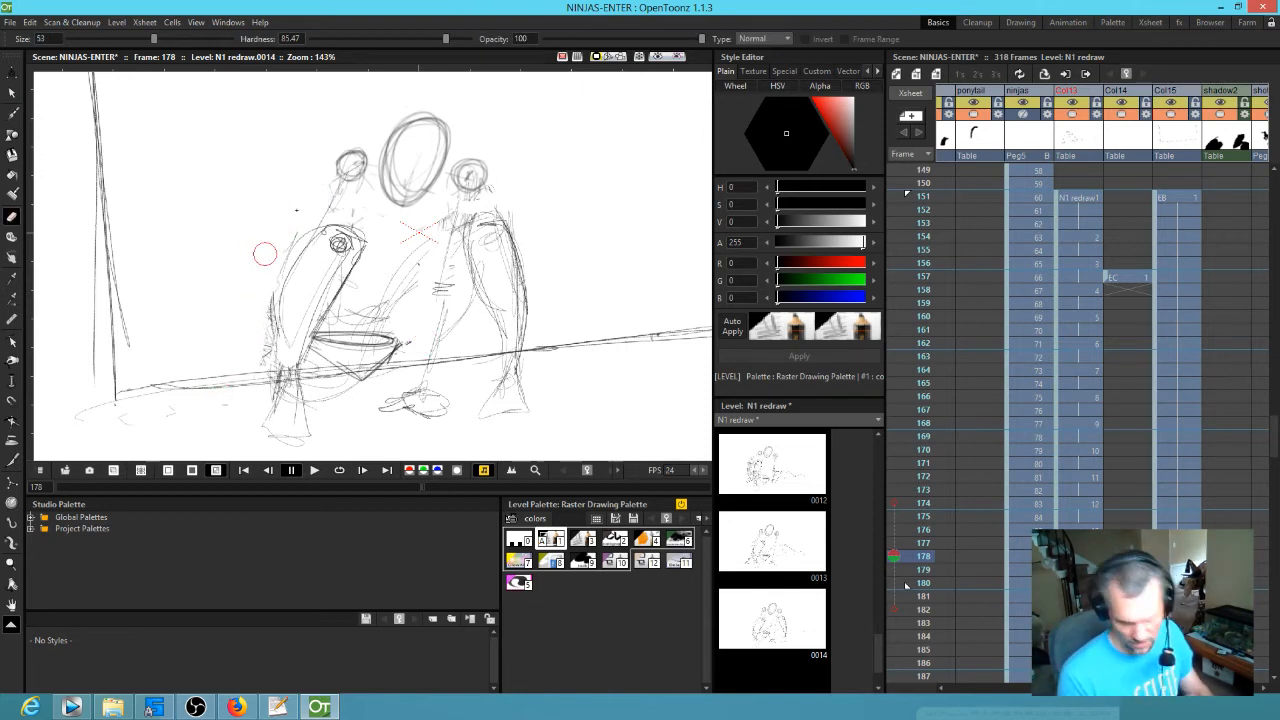
key(b)
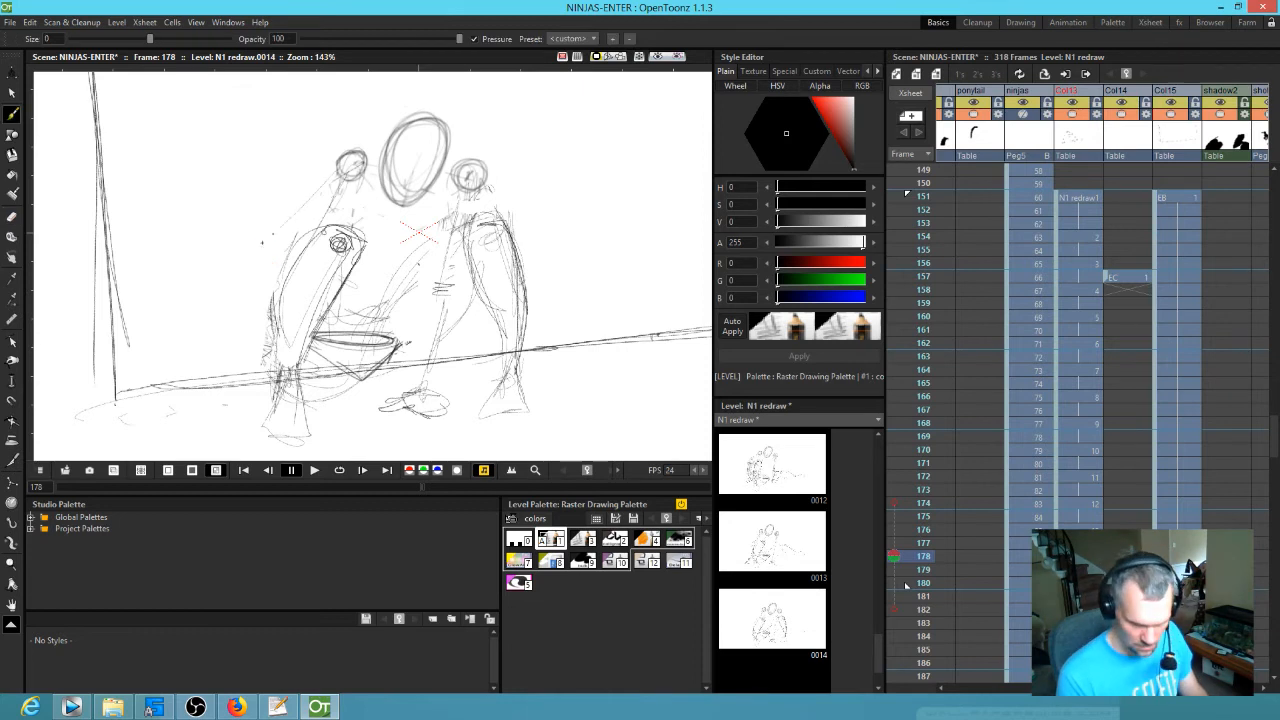
mouse_move(246, 292)
mouse_down()
mouse_move(206, 378)
mouse_move(162, 418)
mouse_up()
drag(240, 300, 196, 376)
mouse_move(250, 272)
mouse_down()
mouse_move(260, 280)
mouse_move(208, 368)
mouse_up()
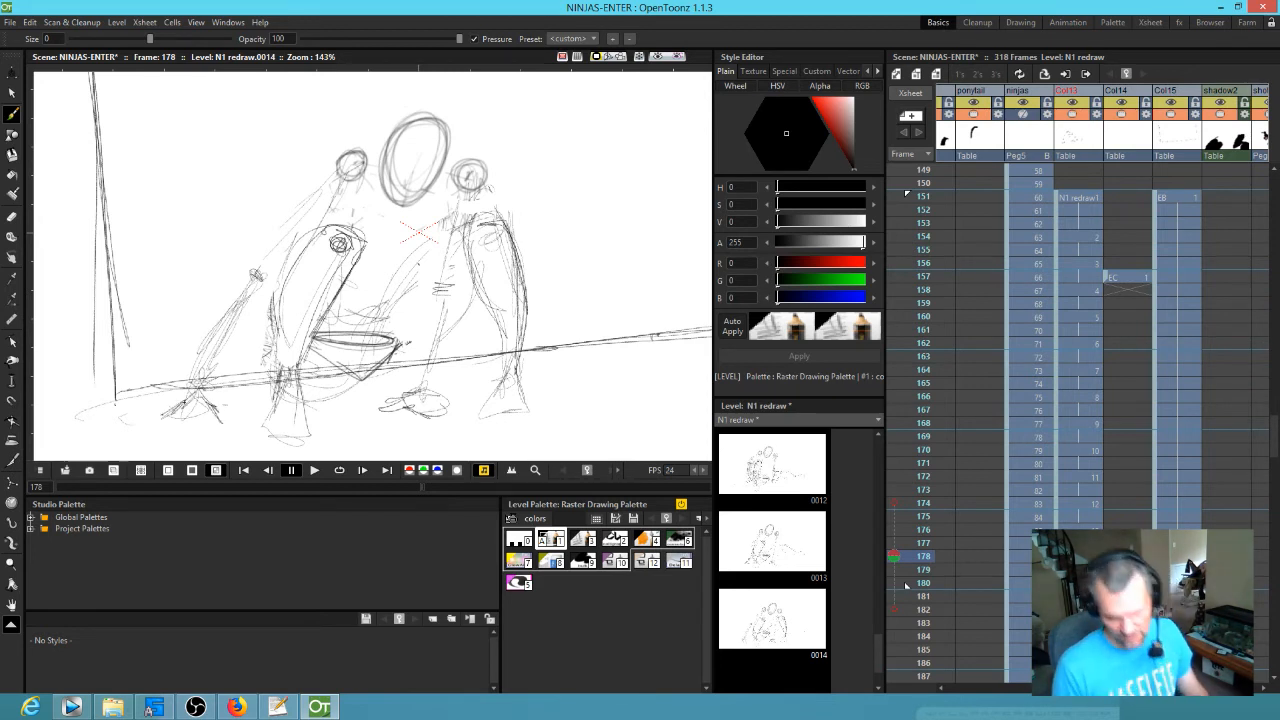
mouse_move(326, 197)
mouse_down()
mouse_move(275, 239)
mouse_move(178, 412)
mouse_up()
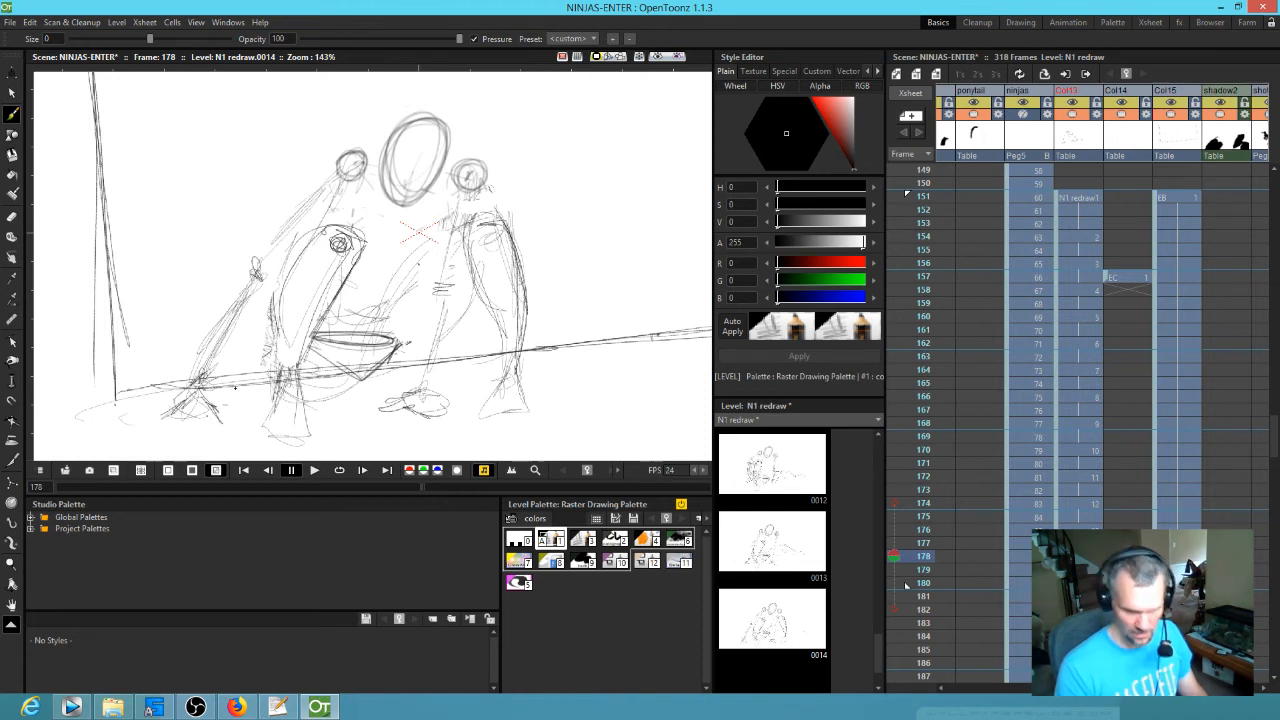
- Flip back and forth through drawings 0012 to 0014 to check the motion of both arms
key(comma)
key(comma)
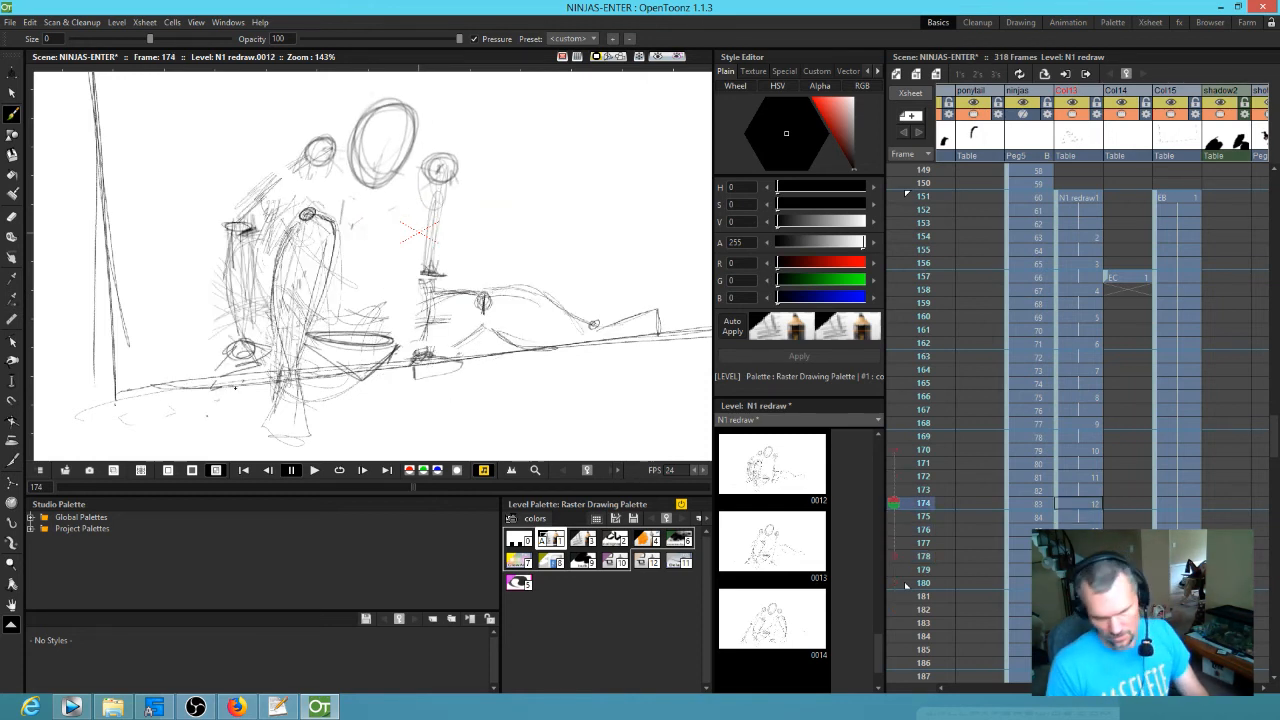
key(period)
key(period)
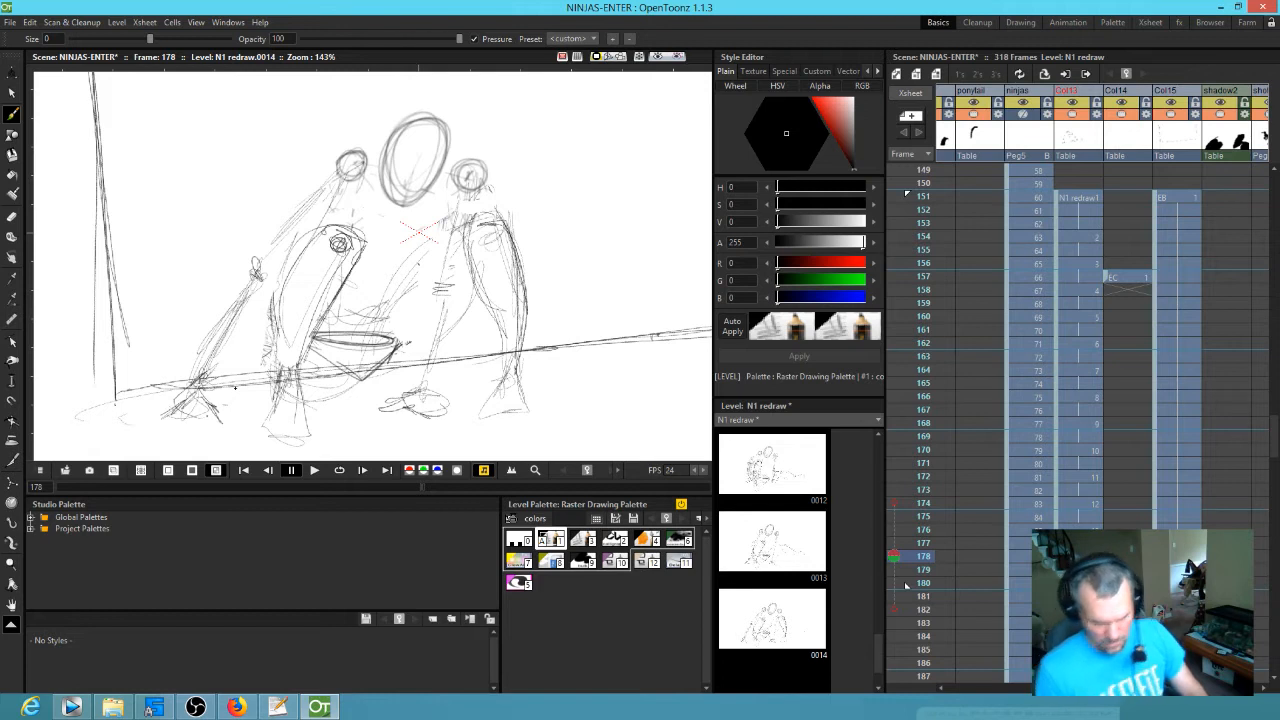
key(comma)
key(comma)
key(period)
key(period)
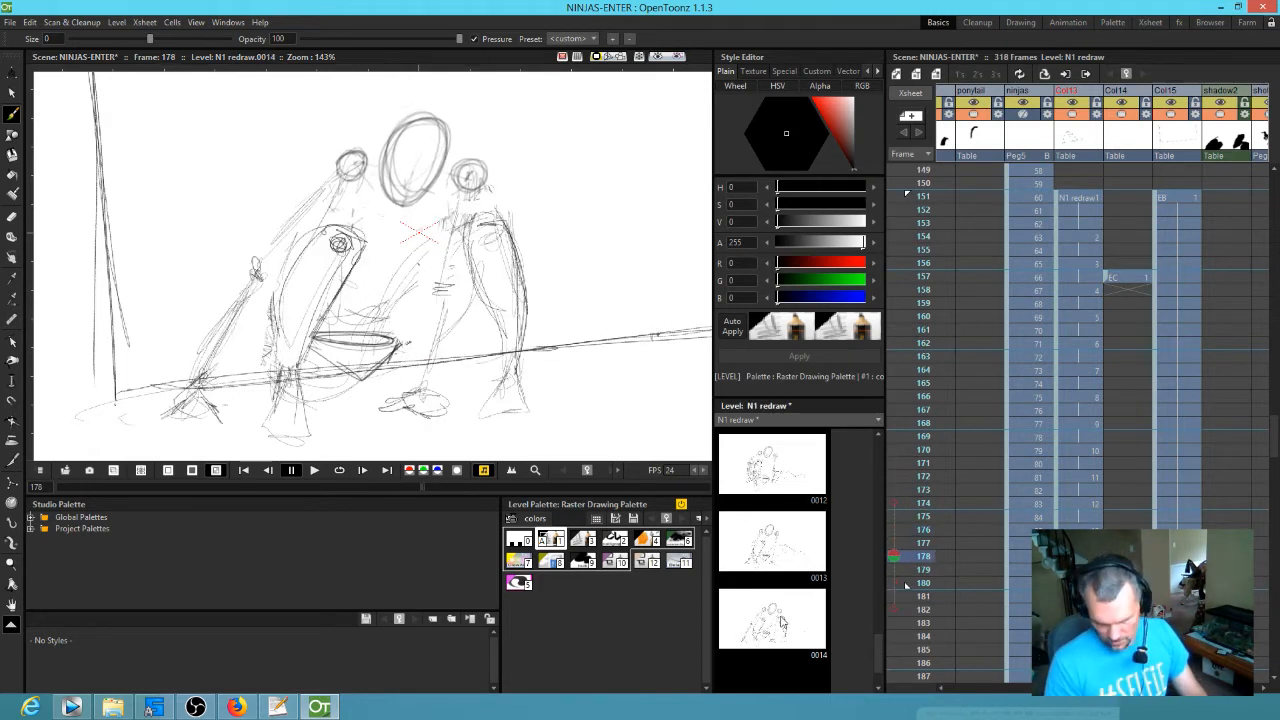
- Duplicate drawing 0014 as drawing 0015 and go to its exposure at frame 180
click(760, 608)
click(783, 680)
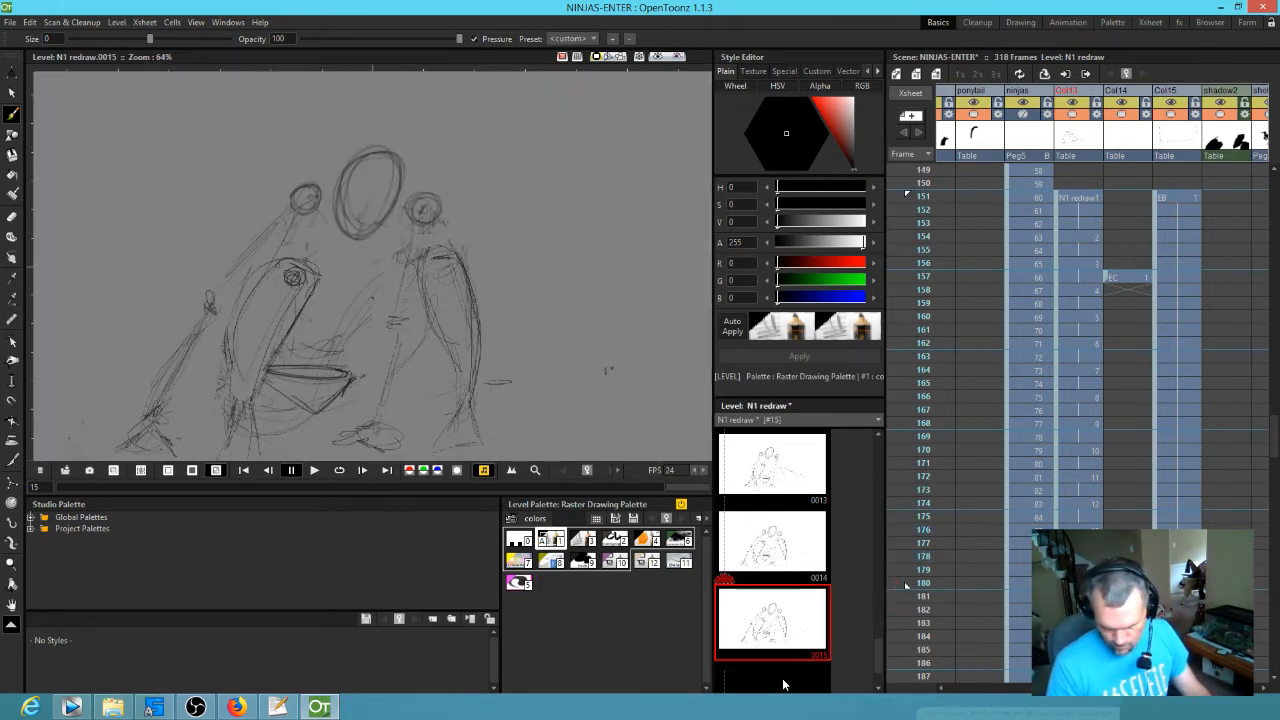
click(906, 585)
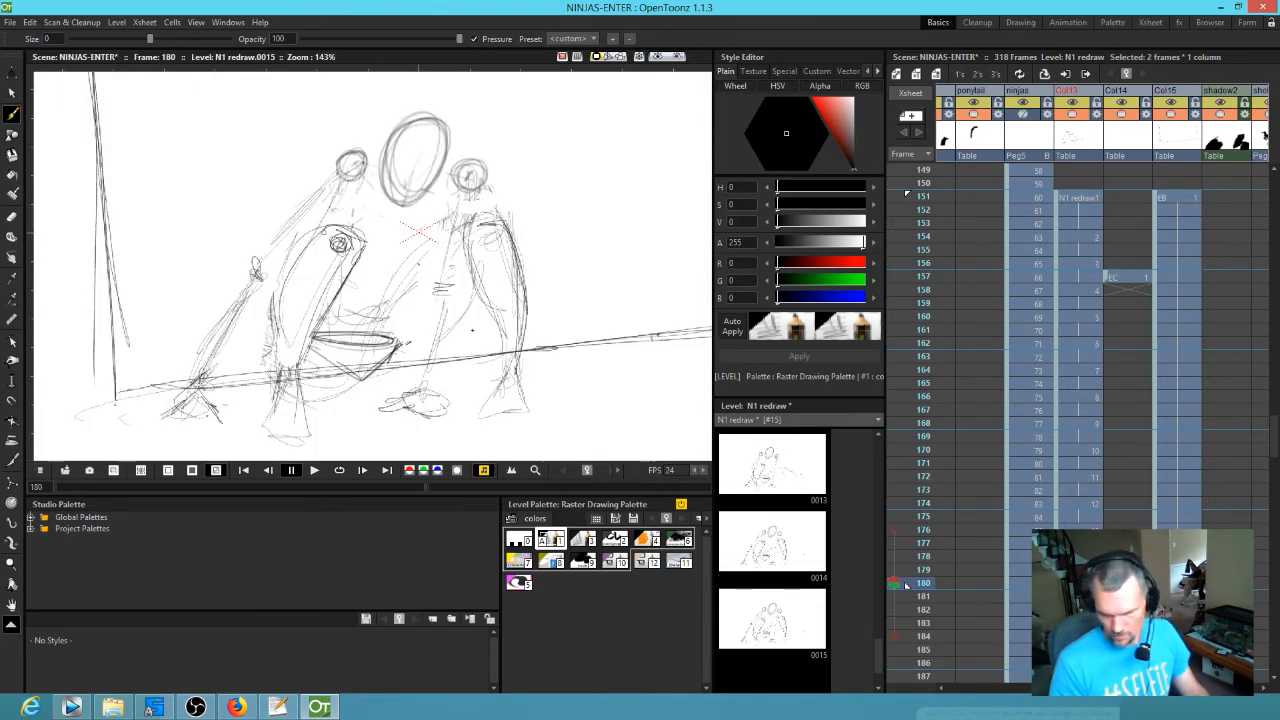
key(apostrophe)
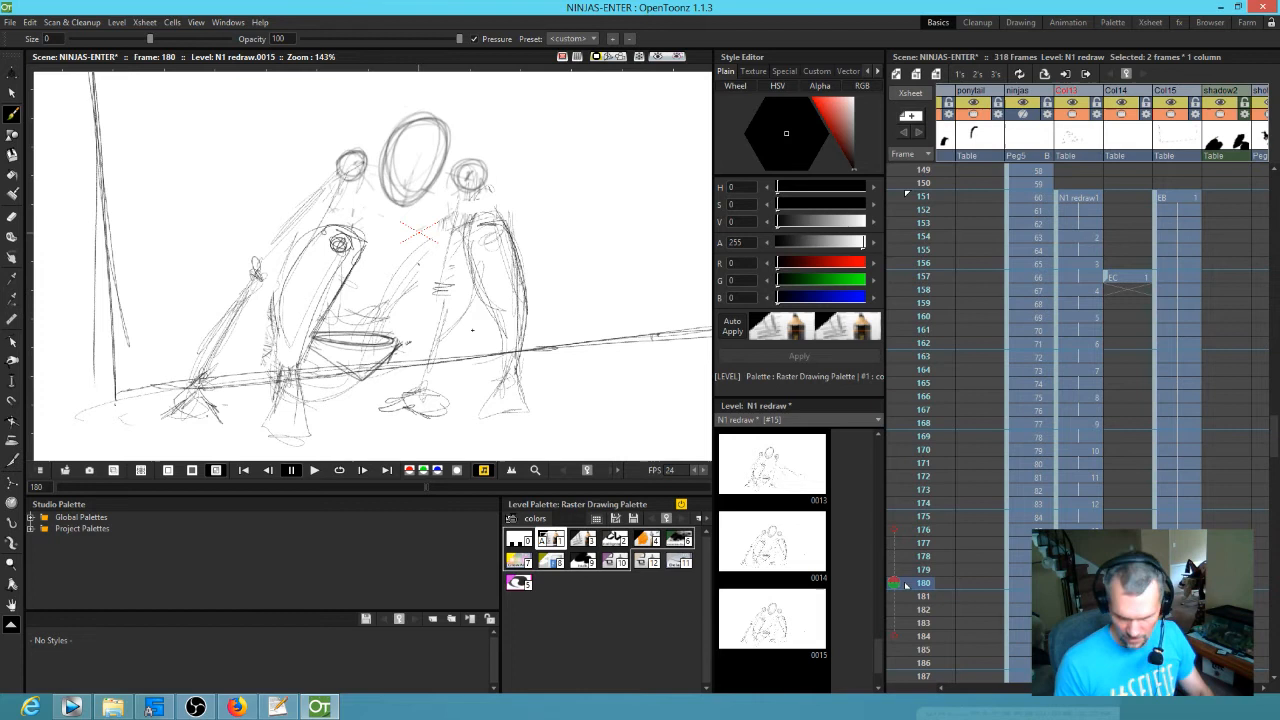
- Lasso the whole copied figure in drawing 0015 and delete it to leave the drawing blank
key(s)
mouse_move(470, 110)
mouse_down()
mouse_move(380, 118)
mouse_move(180, 440)
mouse_move(468, 127)
mouse_up()
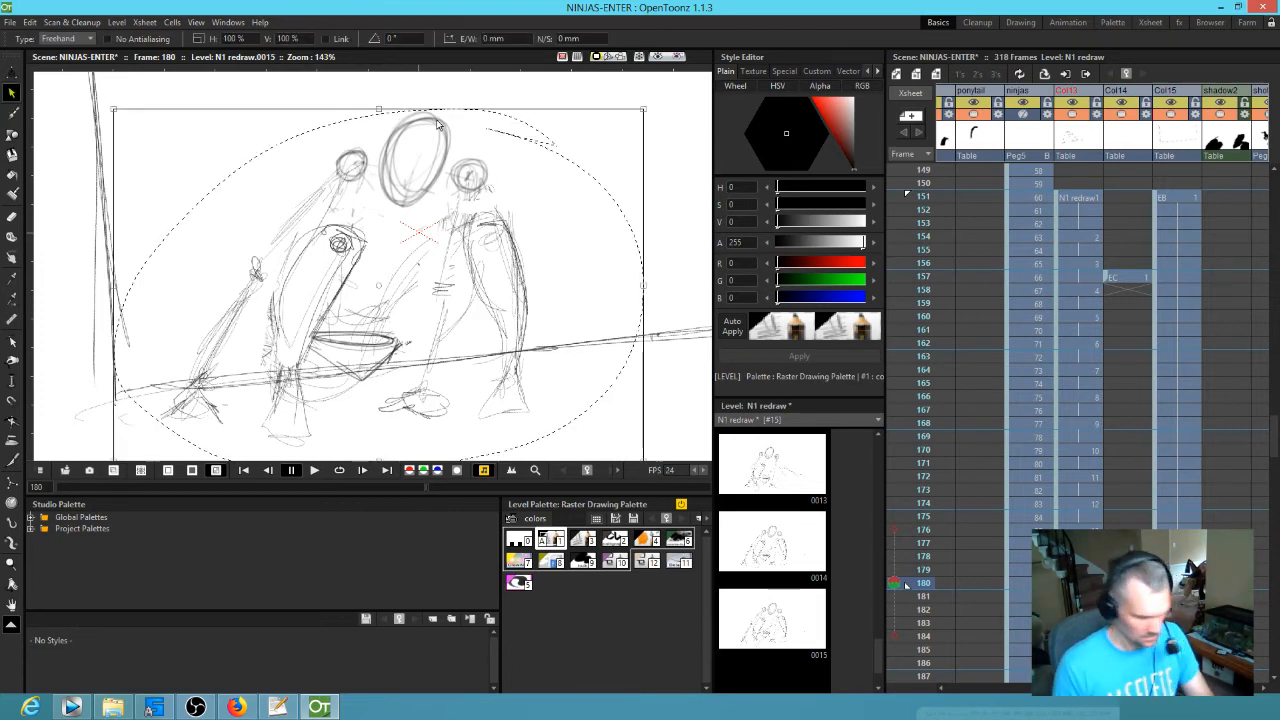
key(Delete)
- Turn on onion skin, limit it to the drawing two frames back, and check it by flipping between drawings 0013 and 0015
key(/)
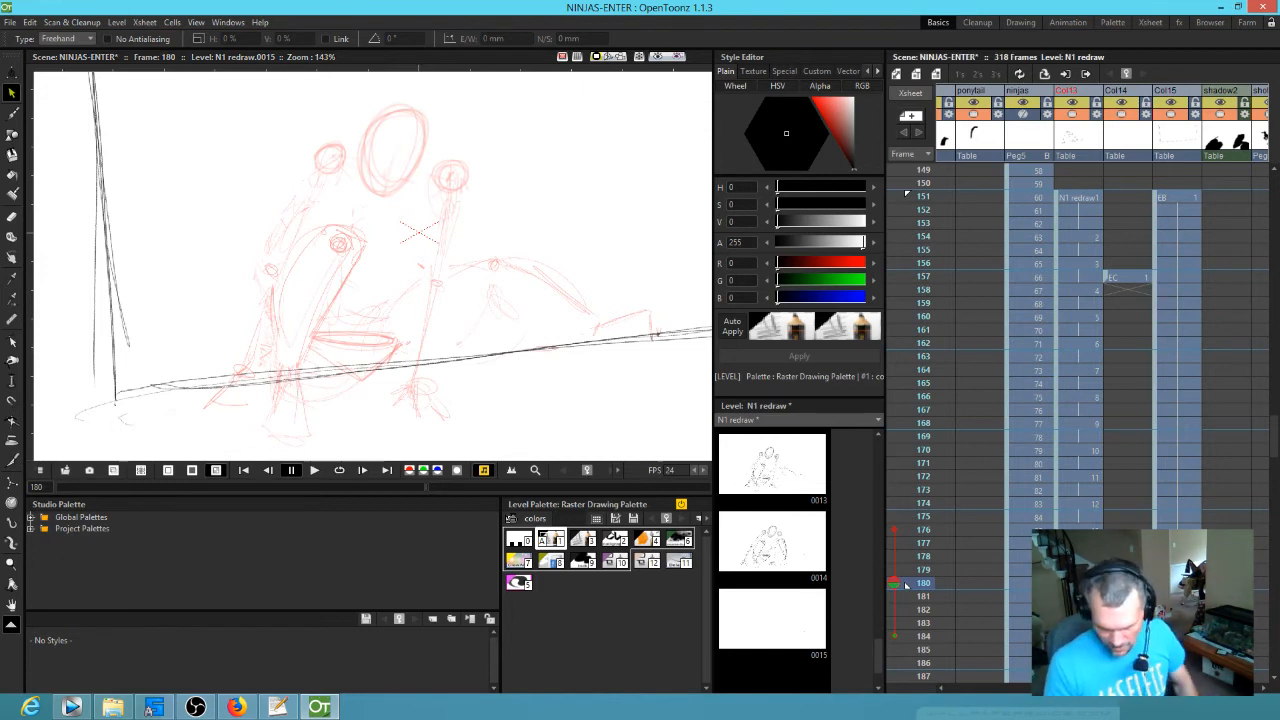
click(923, 556)
drag(894, 502, 896, 532)
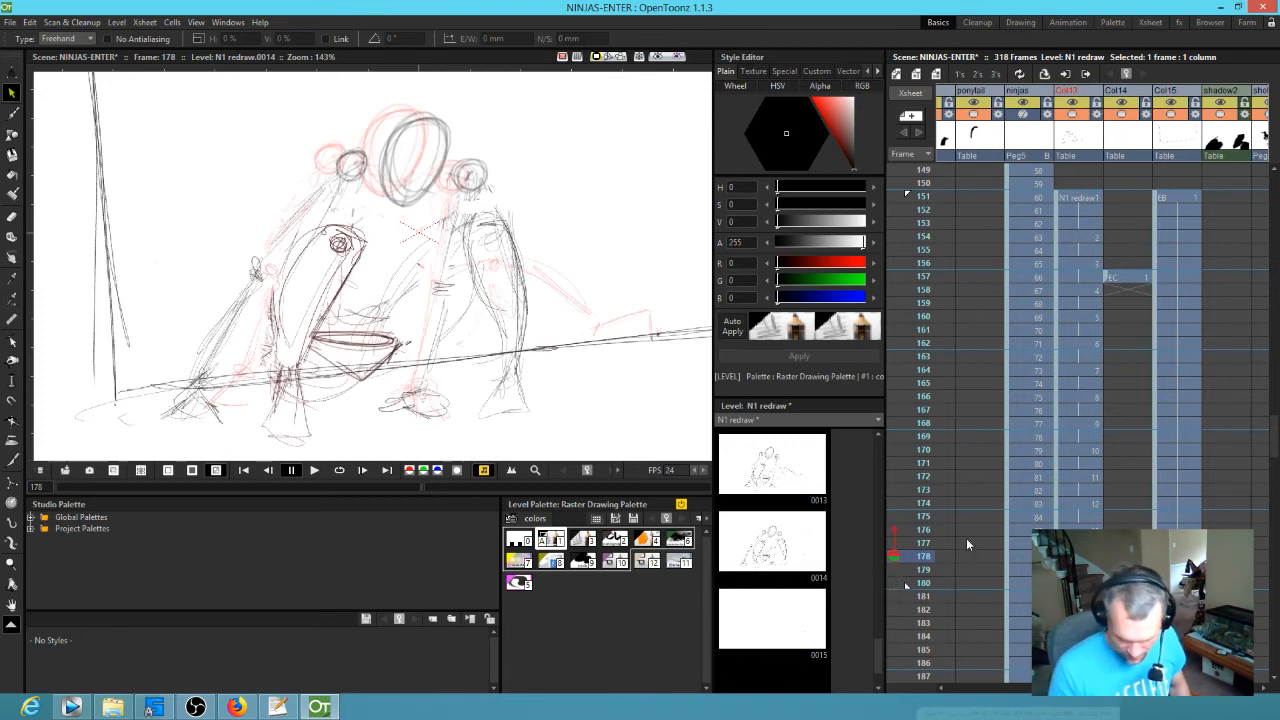
key(period)
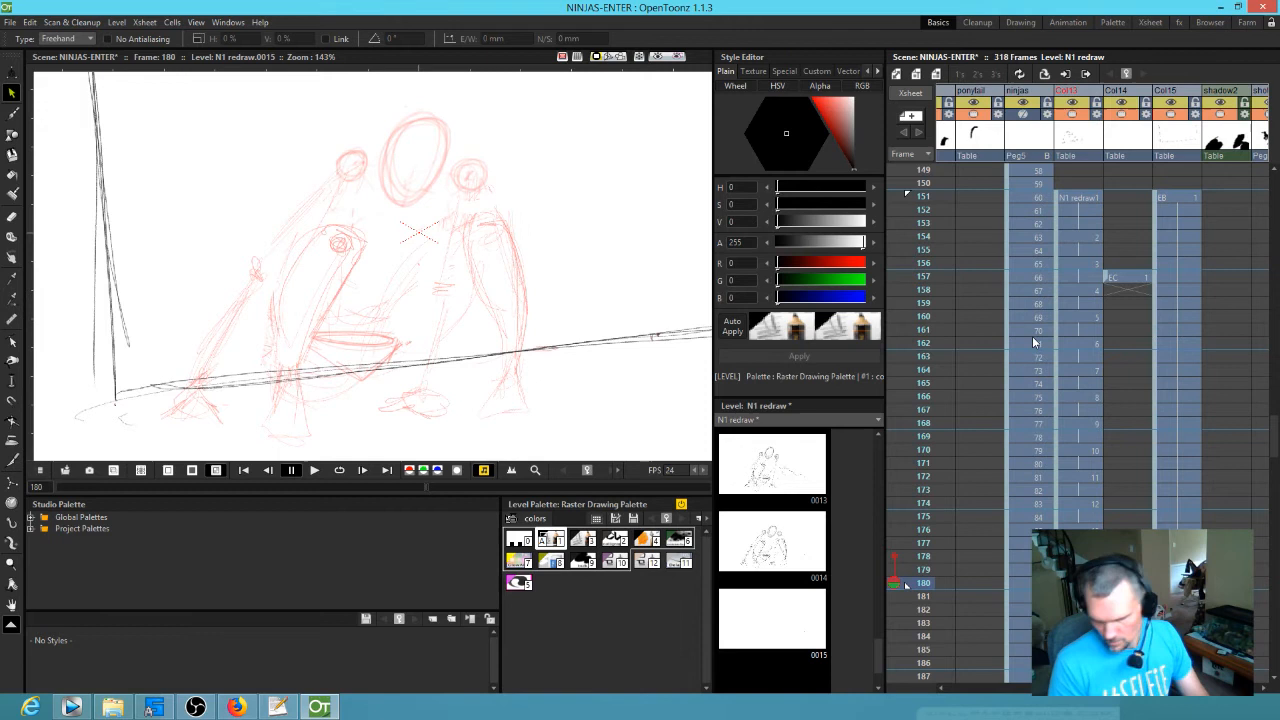
key(comma)
key(comma)
key(period)
key(period)
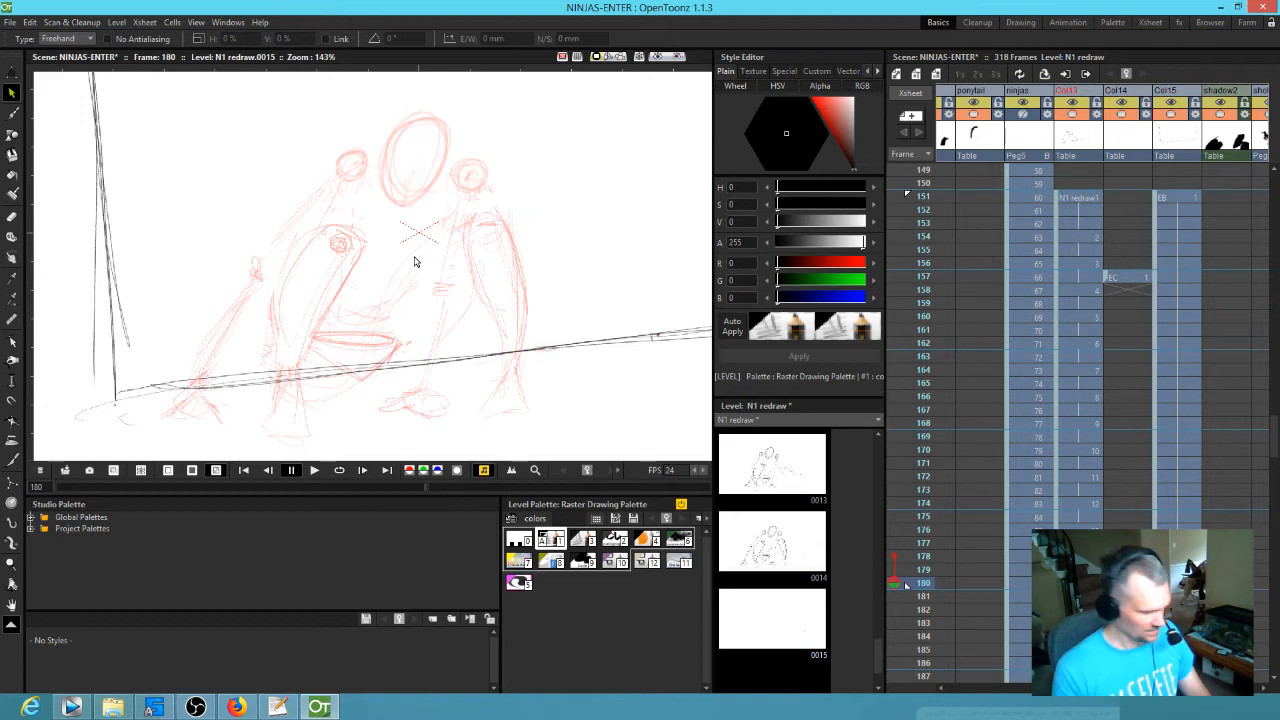
- In drawing 0015, sketch the head and both shoulders lower than in the onion-skinned pose, with the head farther forward
key(b)
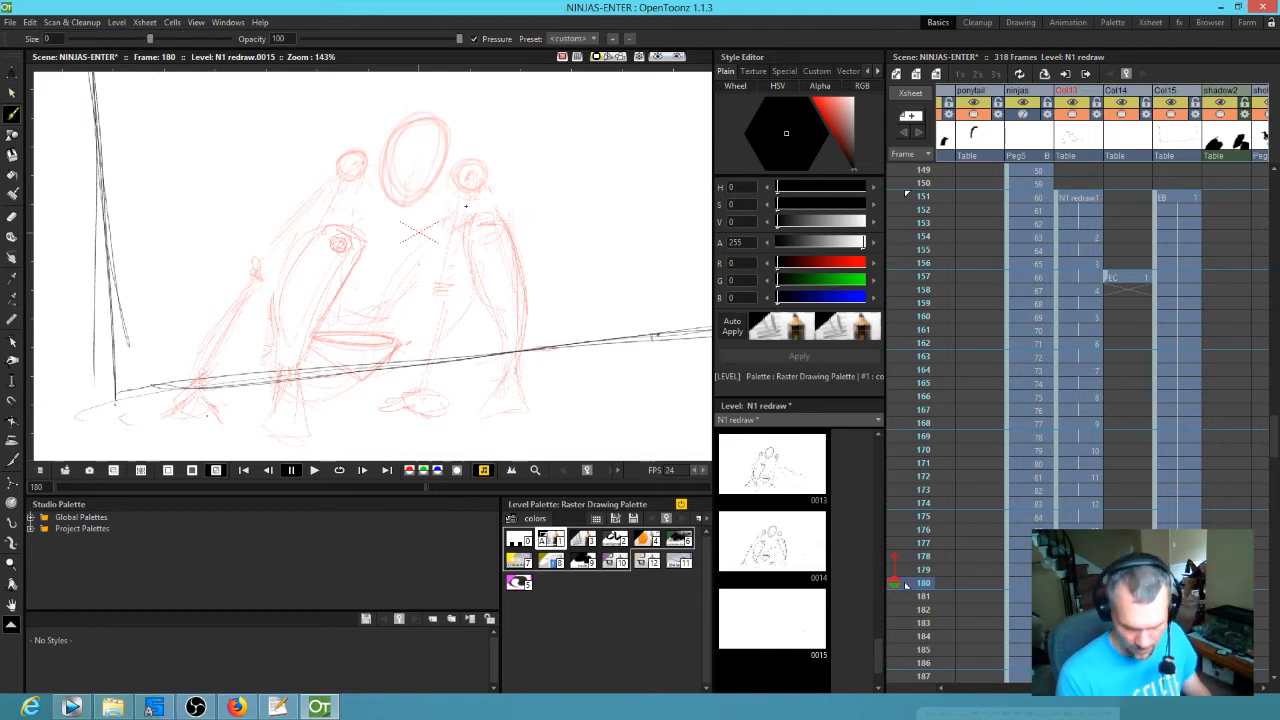
mouse_move(408, 217)
mouse_down()
mouse_move(460, 236)
mouse_move(412, 203)
mouse_move(416, 190)
mouse_move(458, 229)
mouse_up()
mouse_move(402, 161)
mouse_down()
mouse_move(336, 209)
mouse_move(364, 190)
mouse_up()
drag(506, 210, 508, 228)
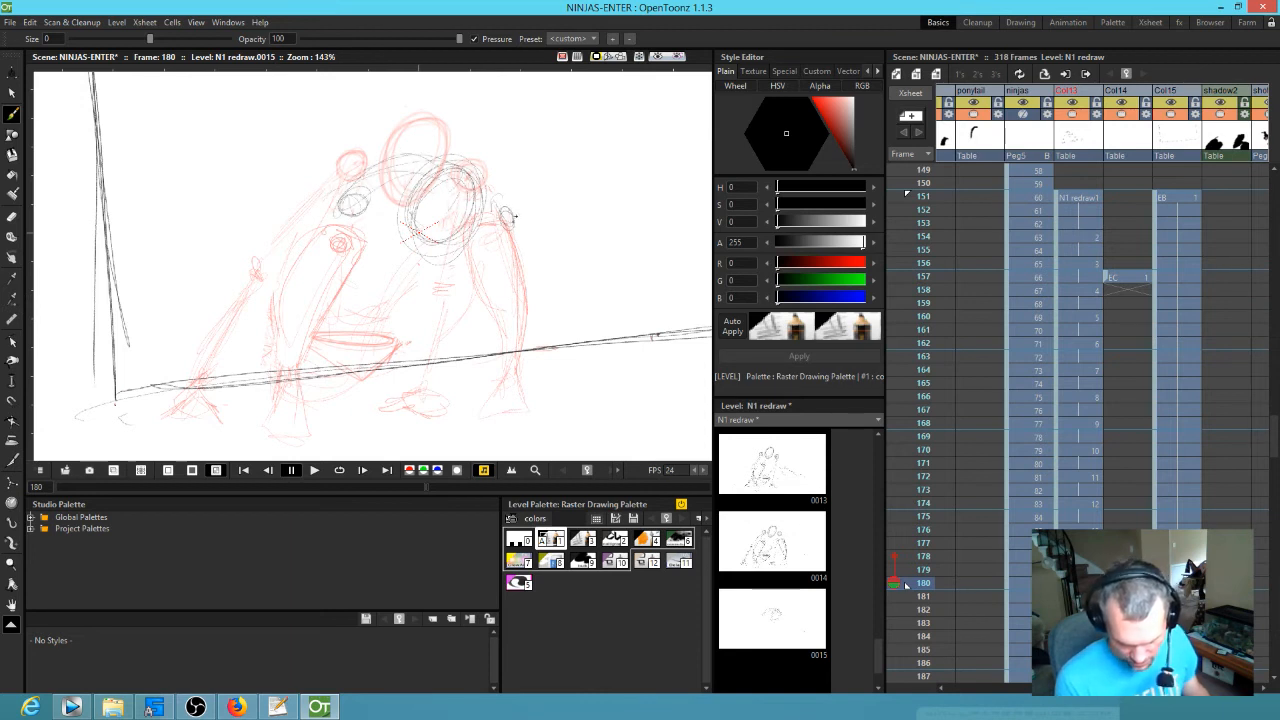
- Sketch the bent right leg in drawing 0015, with its knee, shin, thigh and foot on the ground
mouse_move(524, 234)
mouse_down()
mouse_move(518, 317)
mouse_move(497, 380)
mouse_move(506, 245)
mouse_move(523, 263)
mouse_move(505, 355)
mouse_move(478, 382)
mouse_move(498, 385)
mouse_move(476, 416)
mouse_up()
mouse_move(505, 375)
mouse_down()
mouse_move(488, 404)
mouse_move(472, 400)
mouse_move(512, 292)
mouse_up()
drag(522, 242, 494, 384)
mouse_move(532, 234)
mouse_down()
mouse_move(514, 318)
mouse_move(560, 252)
mouse_move(516, 344)
mouse_move(566, 262)
mouse_move(550, 254)
mouse_move(508, 346)
mouse_move(538, 274)
mouse_move(498, 292)
mouse_move(492, 380)
mouse_up()
drag(502, 332, 486, 384)
drag(504, 242, 486, 252)
drag(524, 234, 508, 244)
mouse_move(420, 254)
mouse_down()
mouse_move(364, 354)
mouse_move(492, 270)
mouse_up()
drag(436, 334, 524, 242)
- Sketch the bent left leg in drawing 0015, from the raised knee down to the foot
drag(406, 246, 302, 368)
mouse_move(388, 274)
mouse_down()
mouse_move(295, 367)
mouse_move(274, 438)
mouse_up()
drag(284, 430, 328, 436)
mouse_move(312, 374)
mouse_down()
mouse_move(298, 426)
mouse_move(266, 420)
mouse_up()
drag(312, 354, 286, 368)
drag(392, 284, 336, 332)
mouse_move(404, 252)
mouse_down()
mouse_move(384, 292)
mouse_move(294, 344)
mouse_up()
mouse_move(354, 258)
mouse_down()
mouse_move(278, 362)
mouse_move(294, 372)
mouse_up()
- Rough in the pelvis between the legs and the underside of the right thigh in drawing 0015
drag(422, 326, 384, 335)
drag(395, 373, 369, 379)
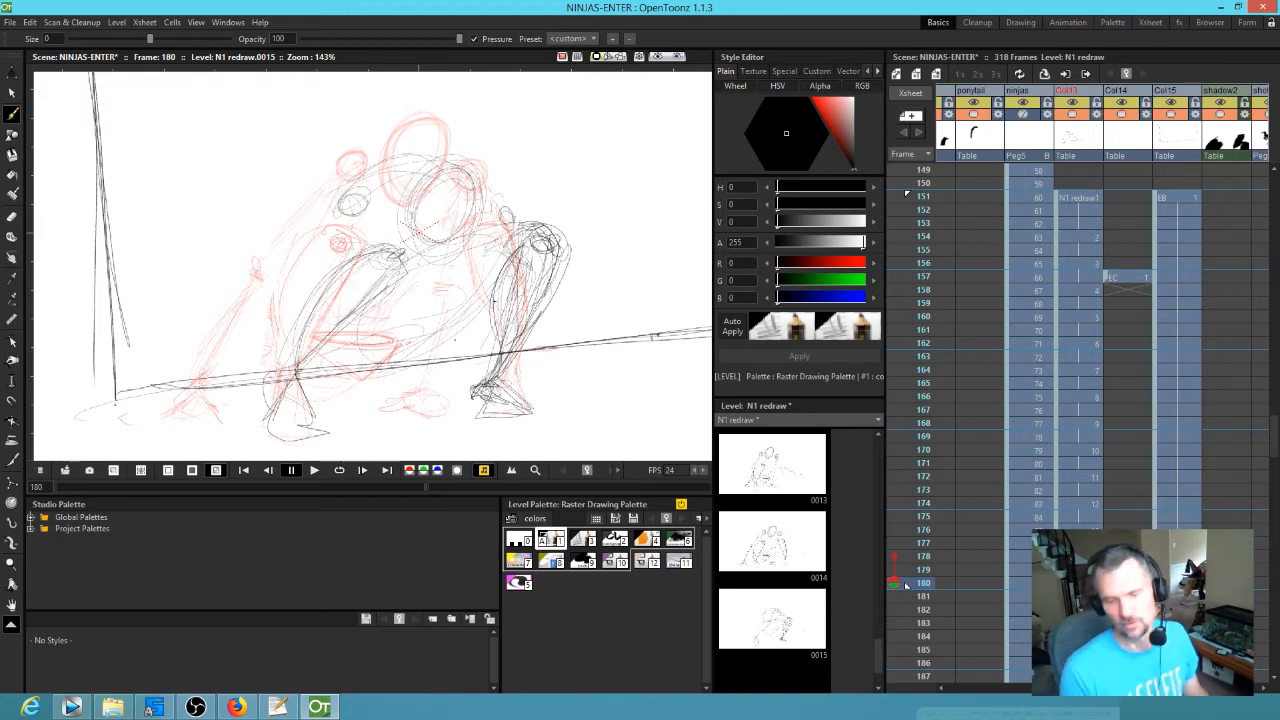
drag(496, 300, 374, 364)
drag(450, 319, 366, 350)
- Sketch the left arm in drawing 0015 swinging outward off the ground, with its elbow and hand
mouse_move(370, 198)
mouse_down()
mouse_move(268, 228)
mouse_move(206, 266)
mouse_up()
mouse_move(232, 248)
mouse_down()
mouse_move(204, 268)
mouse_move(154, 342)
mouse_up()
drag(202, 286, 148, 350)
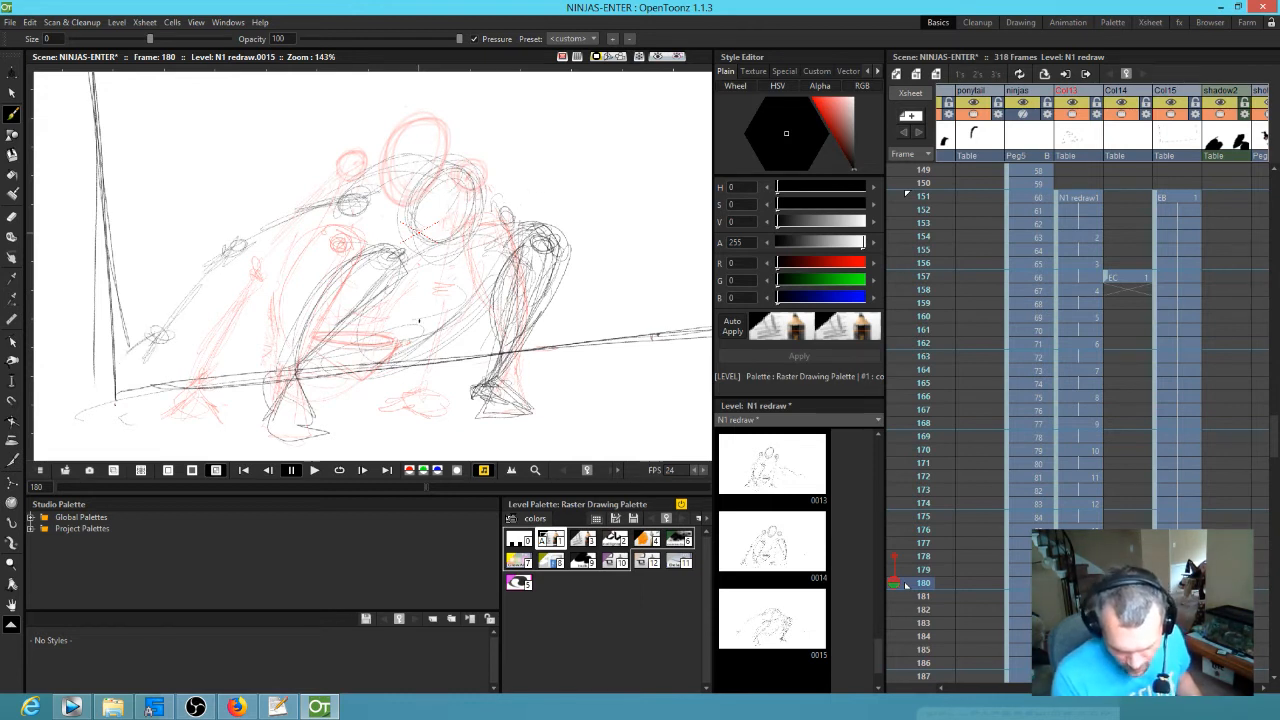
- Sketch the right arm with its hand resting on the ground in drawing 0015, and rework the head outline
drag(404, 376, 404, 398)
mouse_move(422, 398)
mouse_down()
mouse_move(392, 406)
mouse_move(438, 408)
mouse_move(392, 410)
mouse_up()
mouse_move(473, 143)
mouse_down()
mouse_move(425, 215)
mouse_move(485, 238)
mouse_move(495, 160)
mouse_up()
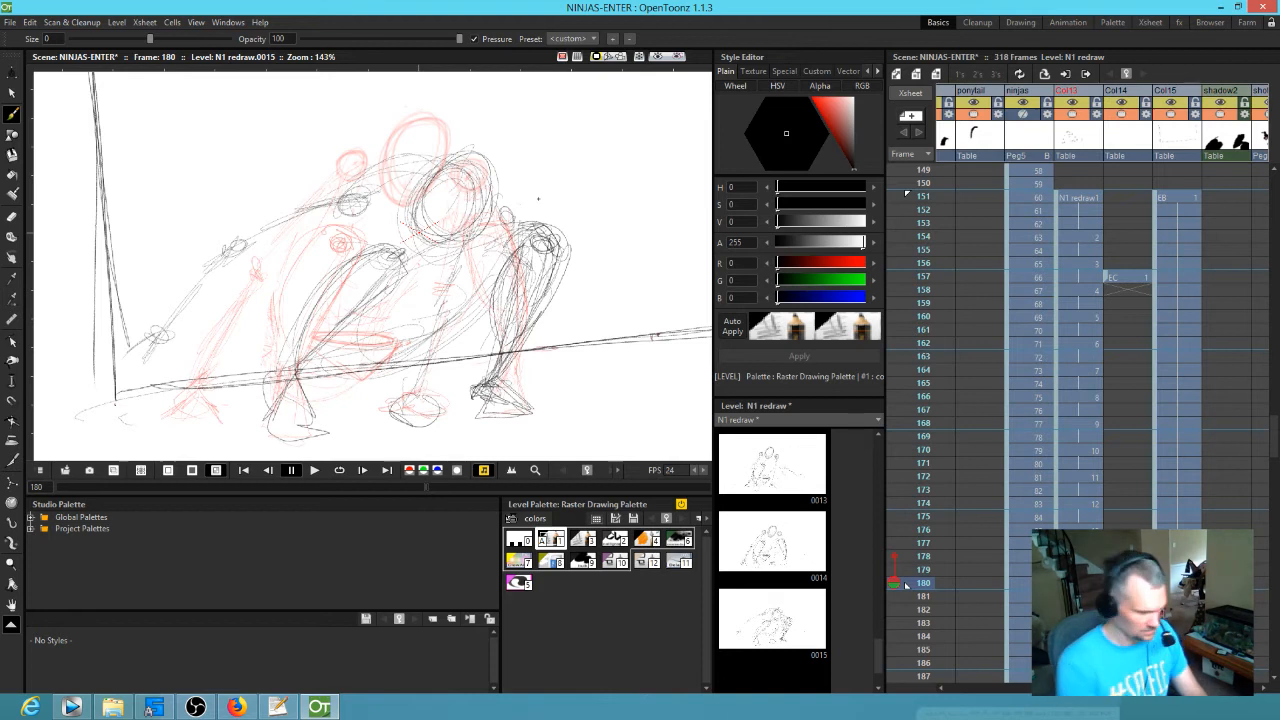
- Turn off onion skin and mark the left arm's shoulder, elbow and wrist joints in drawing 0015
key(/)
key(.)
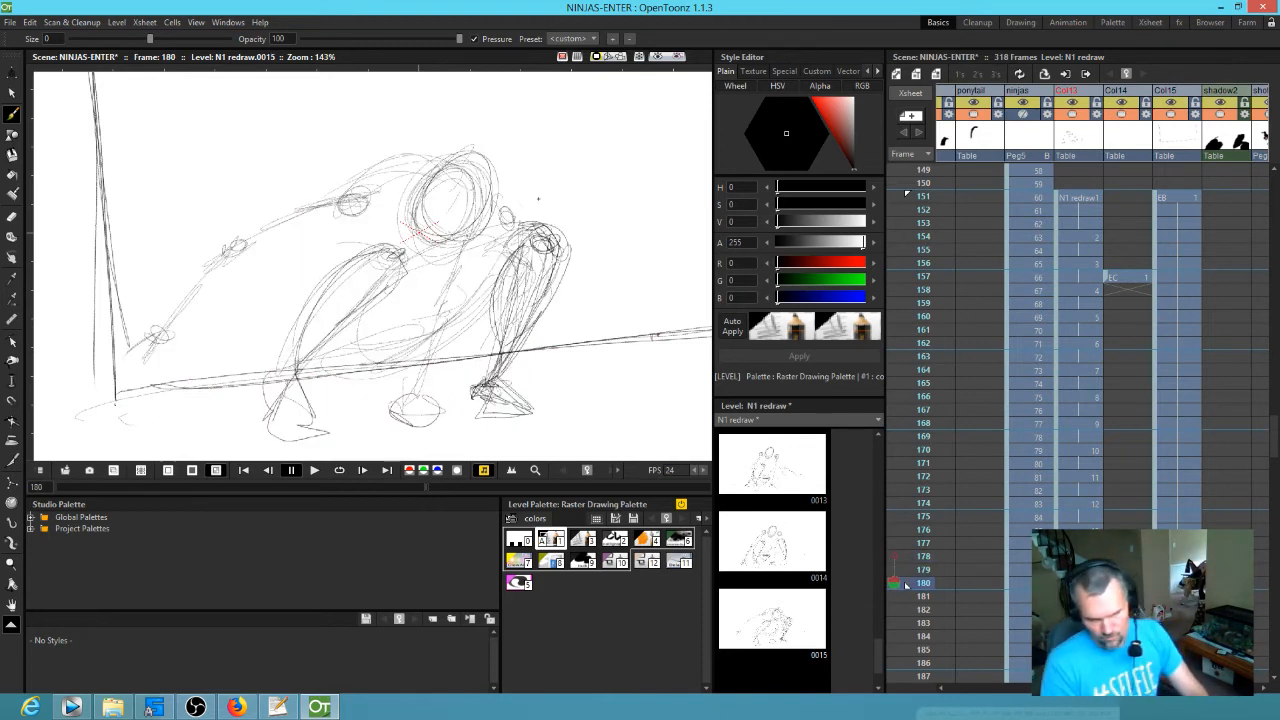
key(.)
key(.)
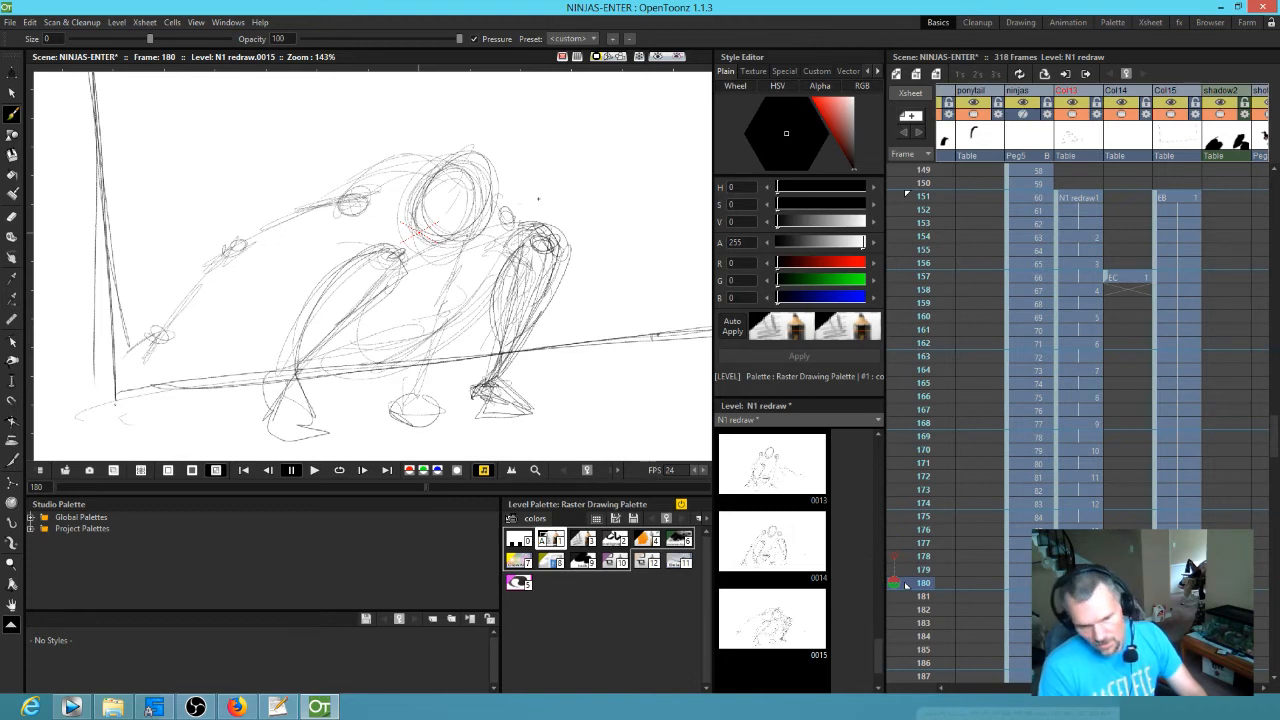
drag(346, 182, 353, 213)
drag(155, 350, 140, 362)
- Flip between drawings 0014 and 0015 to check the movement into the new crouch
key(.)
key(.)
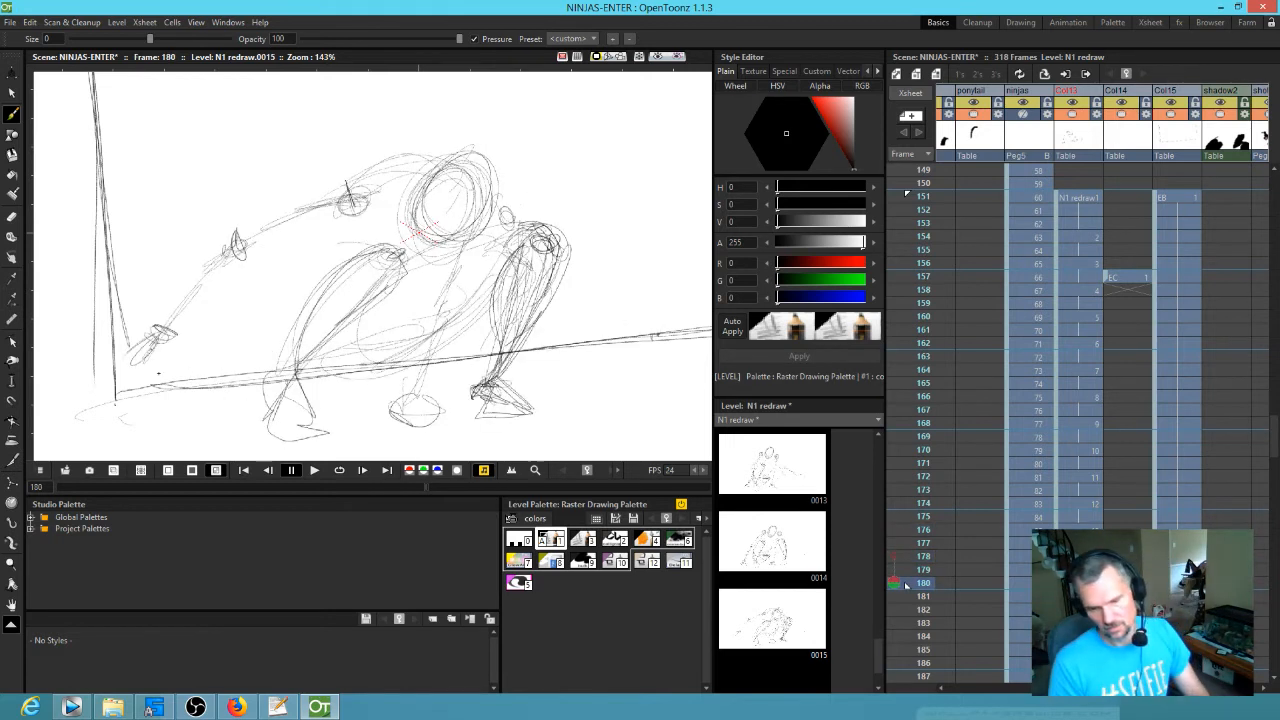
key(.)
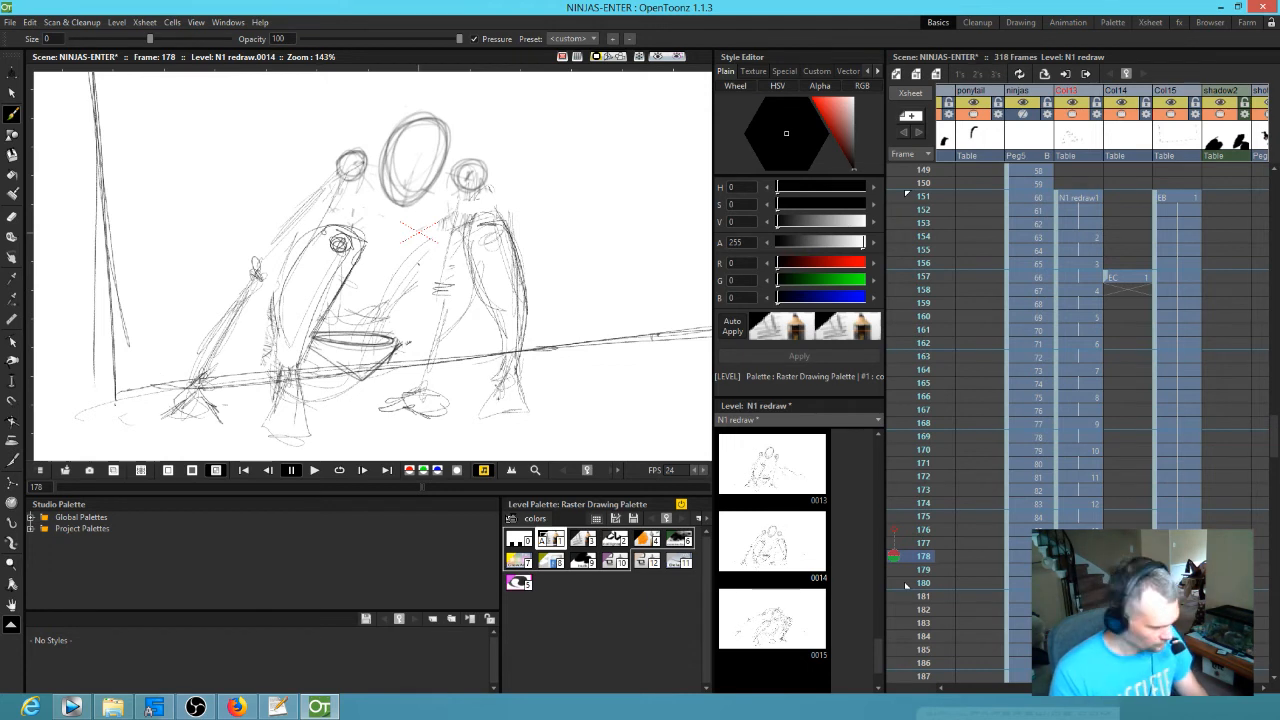
- Erase and redraw the foot of the figure's right-hand leg in the drawing at frame 178
key(a)
key(b)
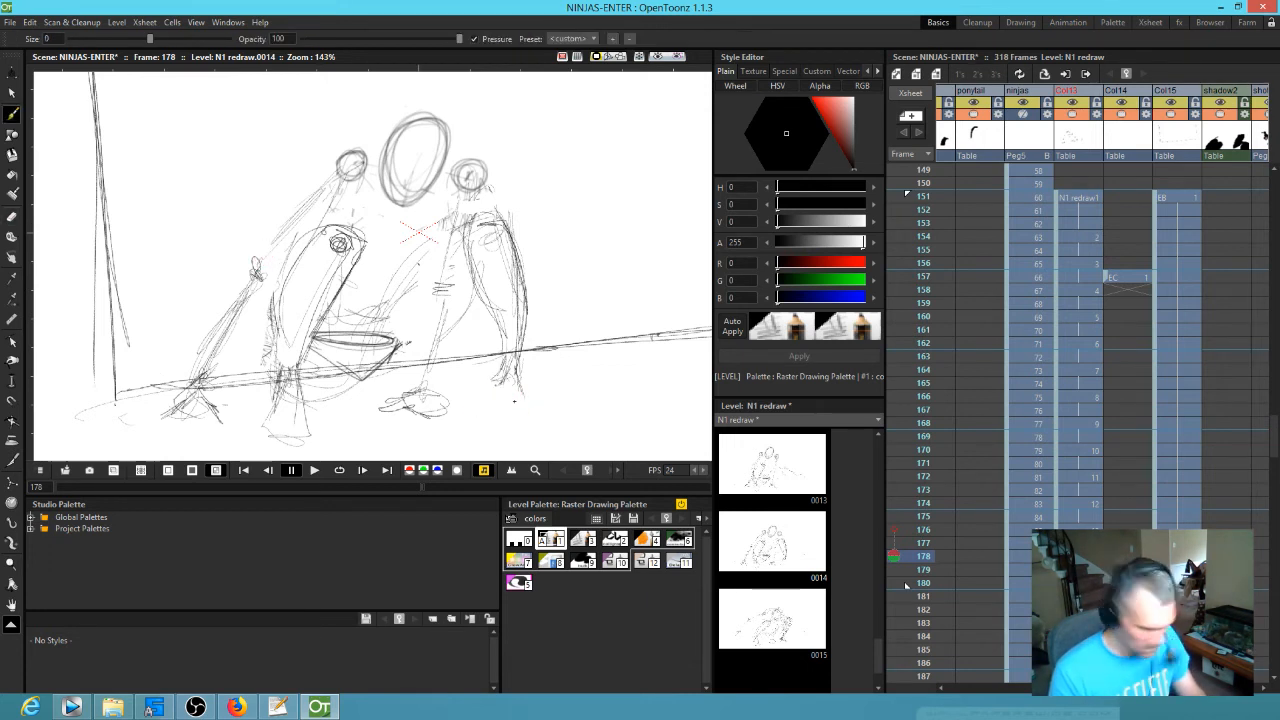
mouse_move(522, 413)
mouse_down()
mouse_move(552, 410)
mouse_move(530, 418)
mouse_move(491, 402)
mouse_up()
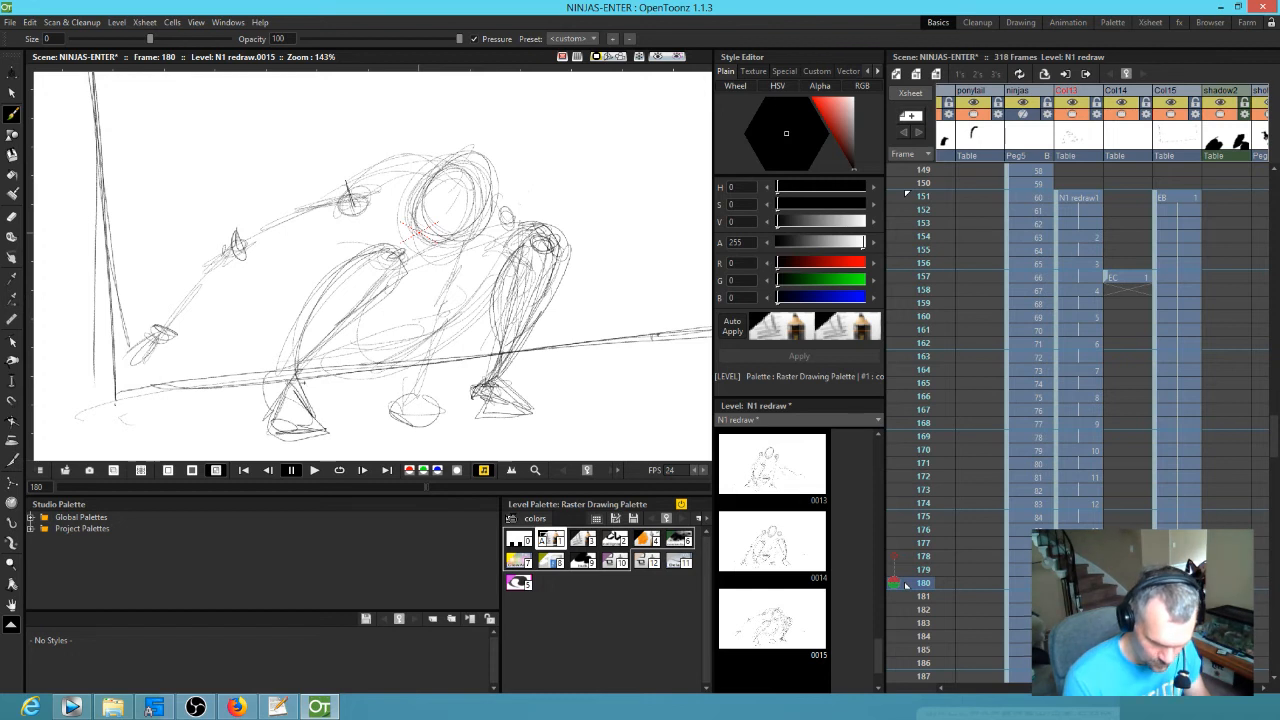
- Sketch the rounded thigh volume of the crouching figure's left-hand leg at frame 180, comparing it with the previous drawing
drag(326, 280, 362, 304)
drag(316, 284, 310, 342)
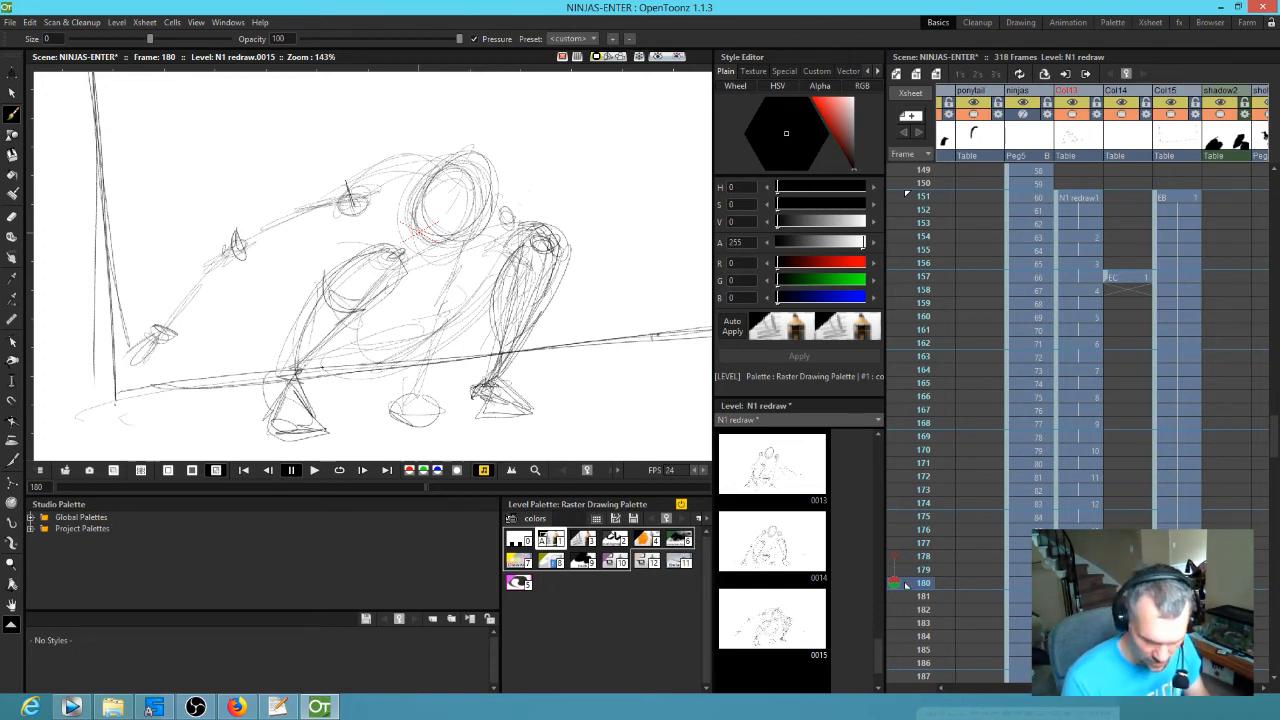
drag(317, 292, 360, 254)
drag(322, 266, 362, 246)
key(comma)
key(period)
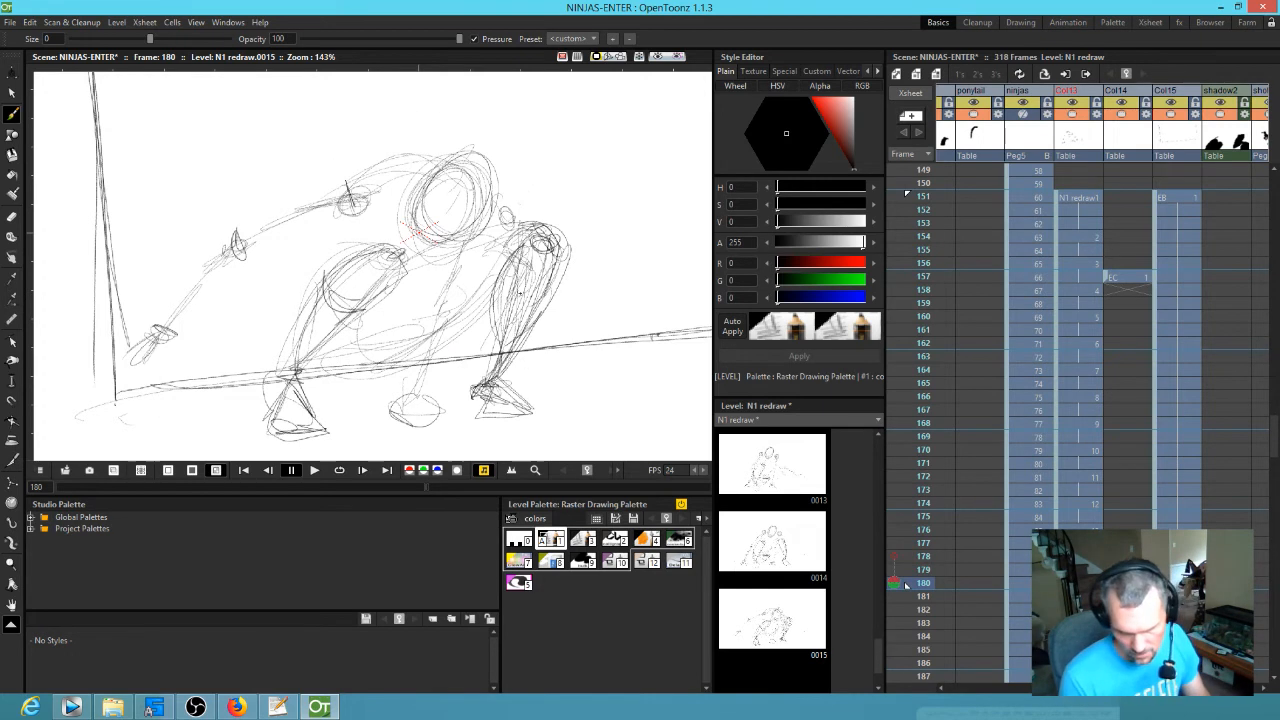
- Add a curved contour line across the figure's right-hand leg below the knee at frame 180
drag(500, 304, 548, 298)
key(comma)
key(period)
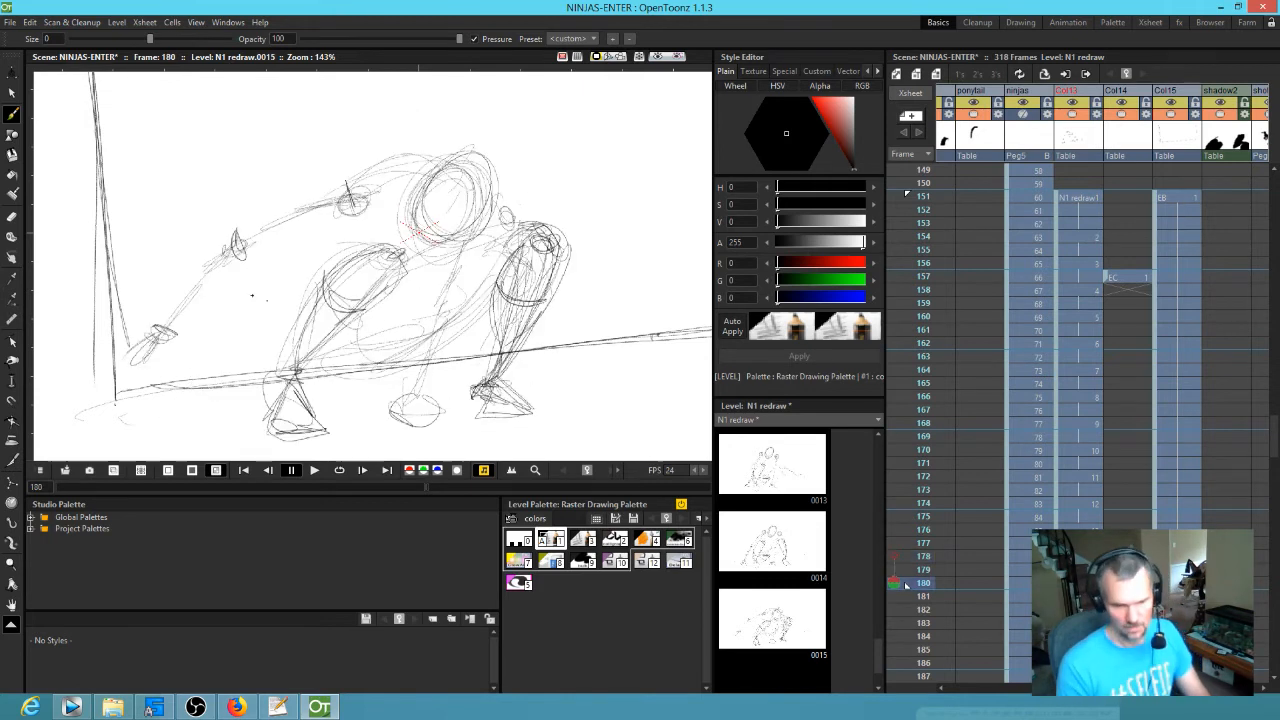
- Flesh out the forearm, elbow and upper arm outlines of the figure's outstretched left-hand arm at frame 180
drag(232, 254, 158, 338)
drag(228, 280, 152, 332)
drag(228, 234, 200, 256)
drag(268, 192, 376, 168)
key(comma)
key(period)
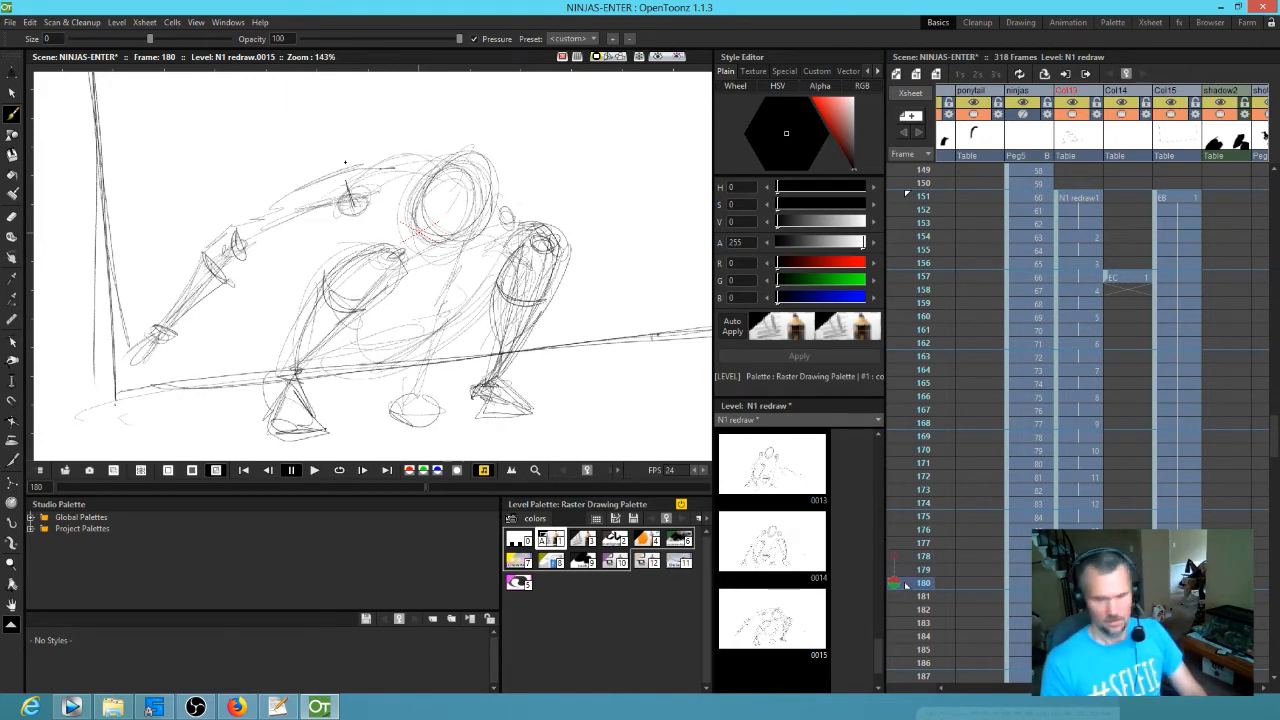
- Sketch the fingers of the hand planted between the feet at frame 180 and erase the excess lines
key(comma)
key(period)
key(comma)
key(period)
key(comma)
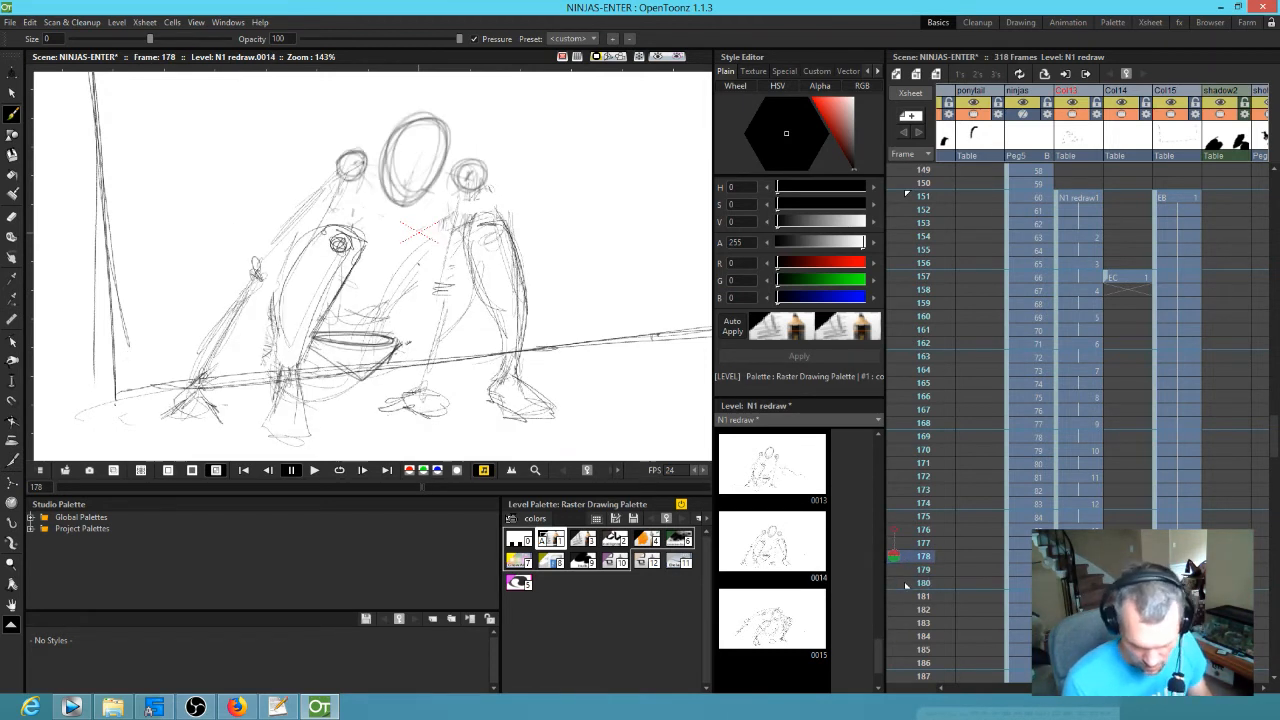
key(period)
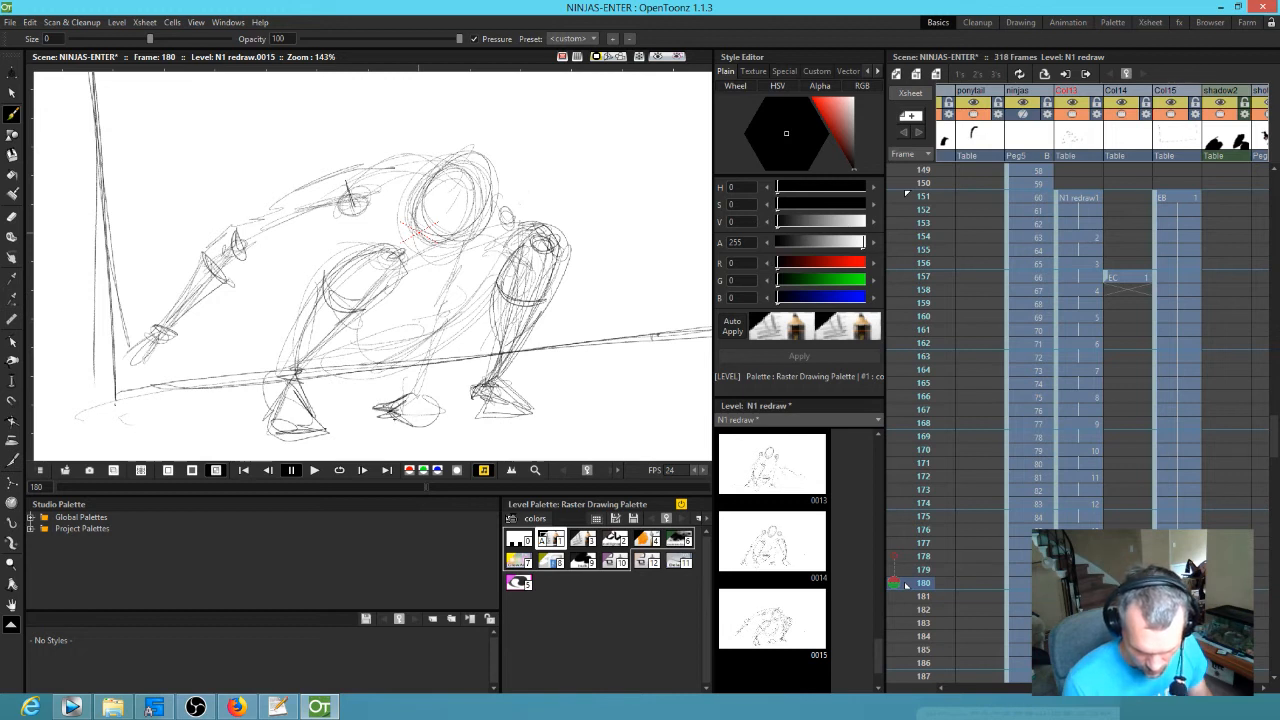
key(e)
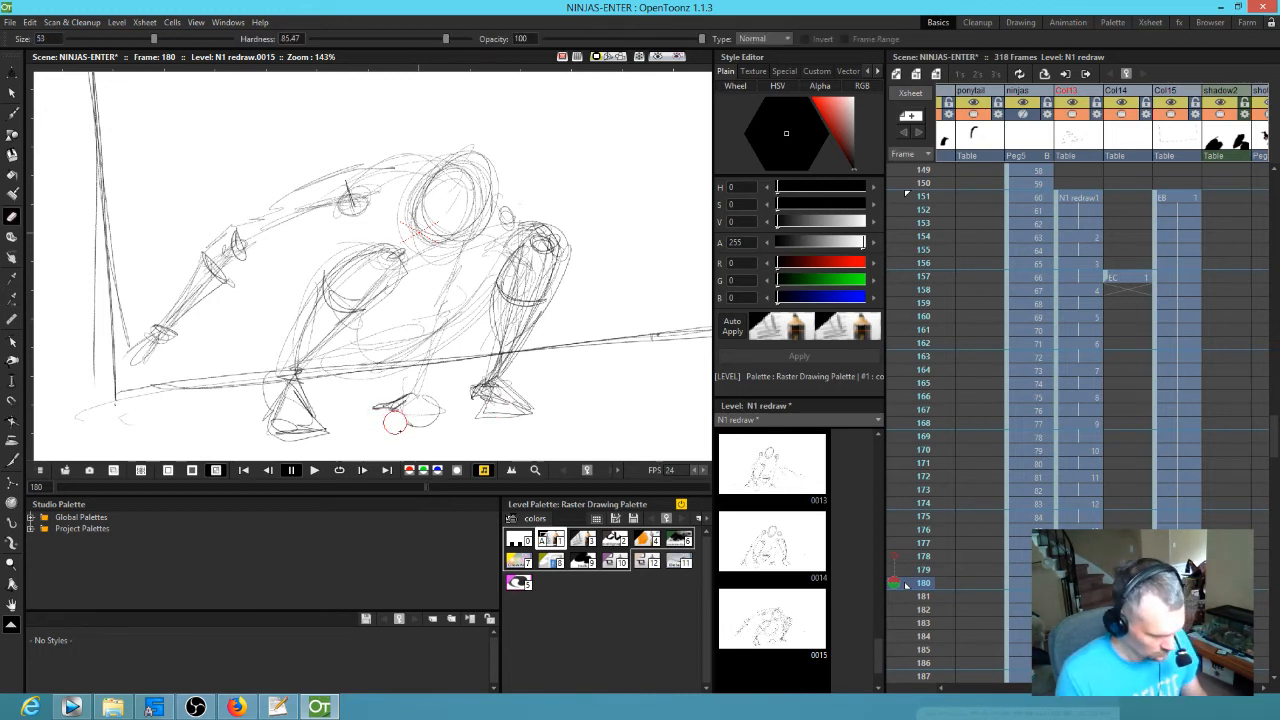
key(b)
key(comma)
key(period)
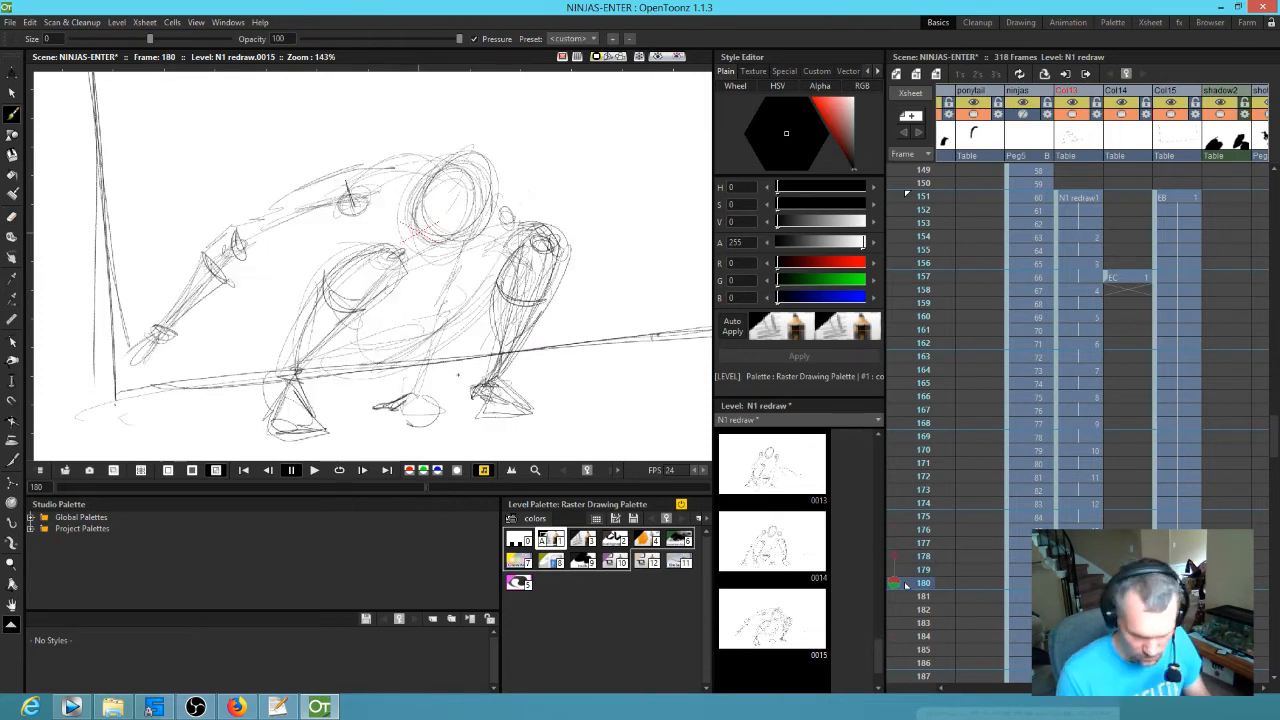
- Sketch the elbow contours and the upper arm and forearm outlines of the planted arm at frame 180
key(comma)
key(period)
key(comma)
key(period)
key(comma)
key(period)
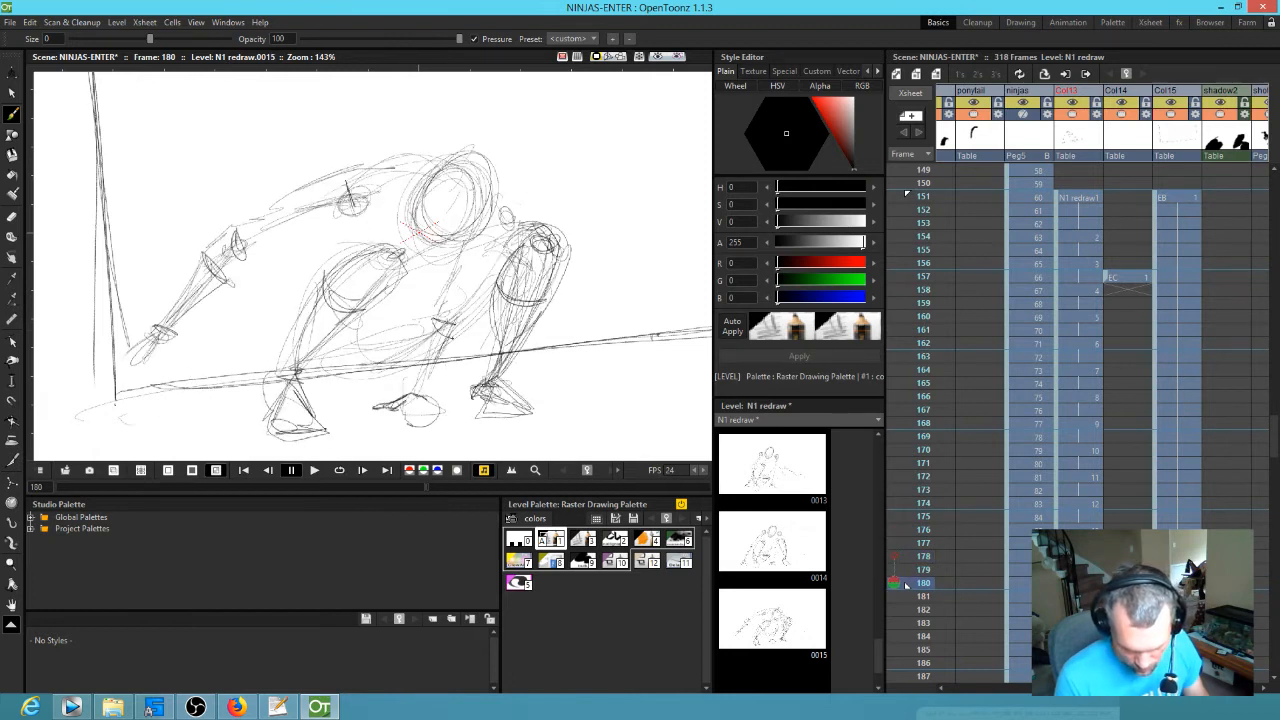
key(comma)
key(period)
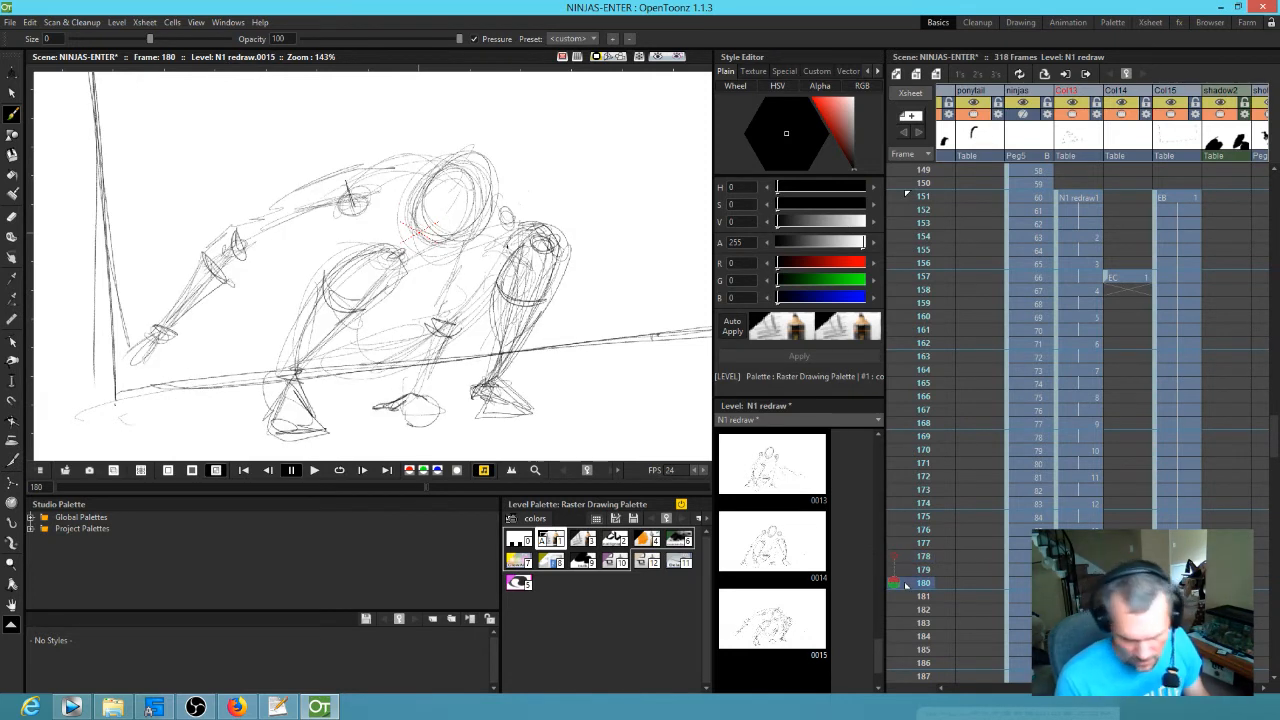
drag(507, 246, 479, 288)
mouse_move(462, 332)
mouse_down()
mouse_move(424, 392)
mouse_move(411, 390)
mouse_up()
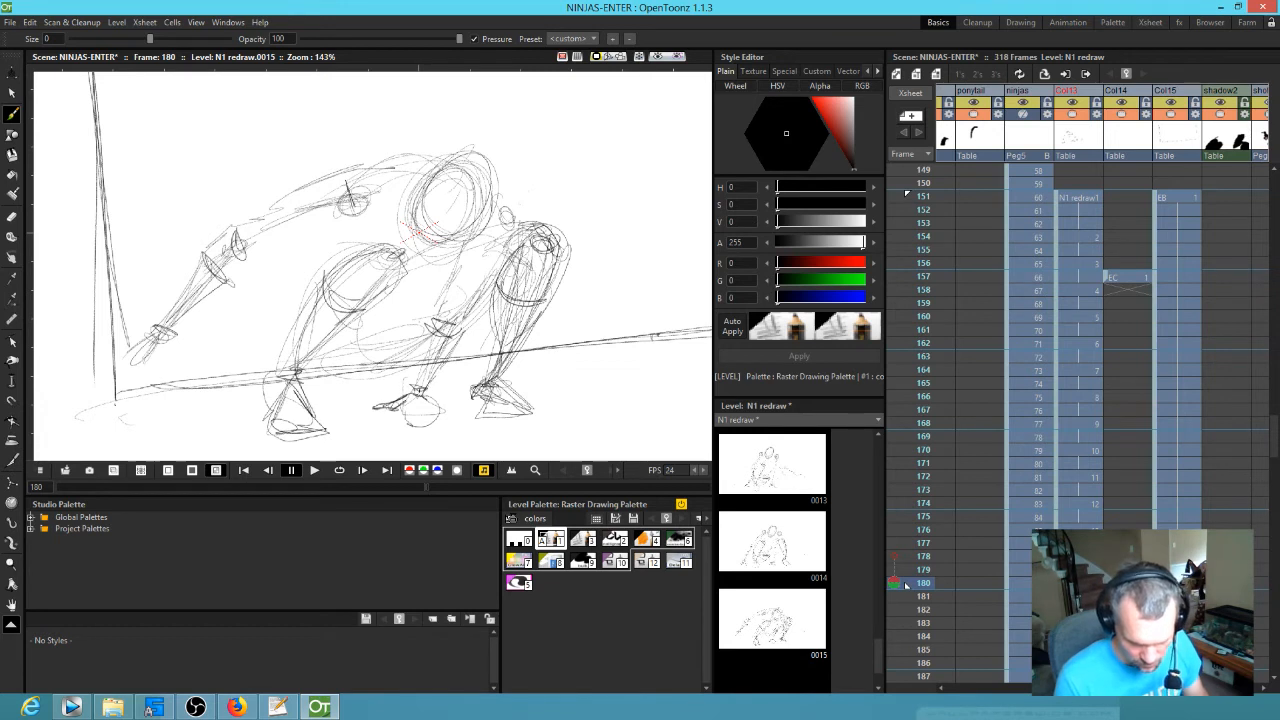
key(comma)
key(period)
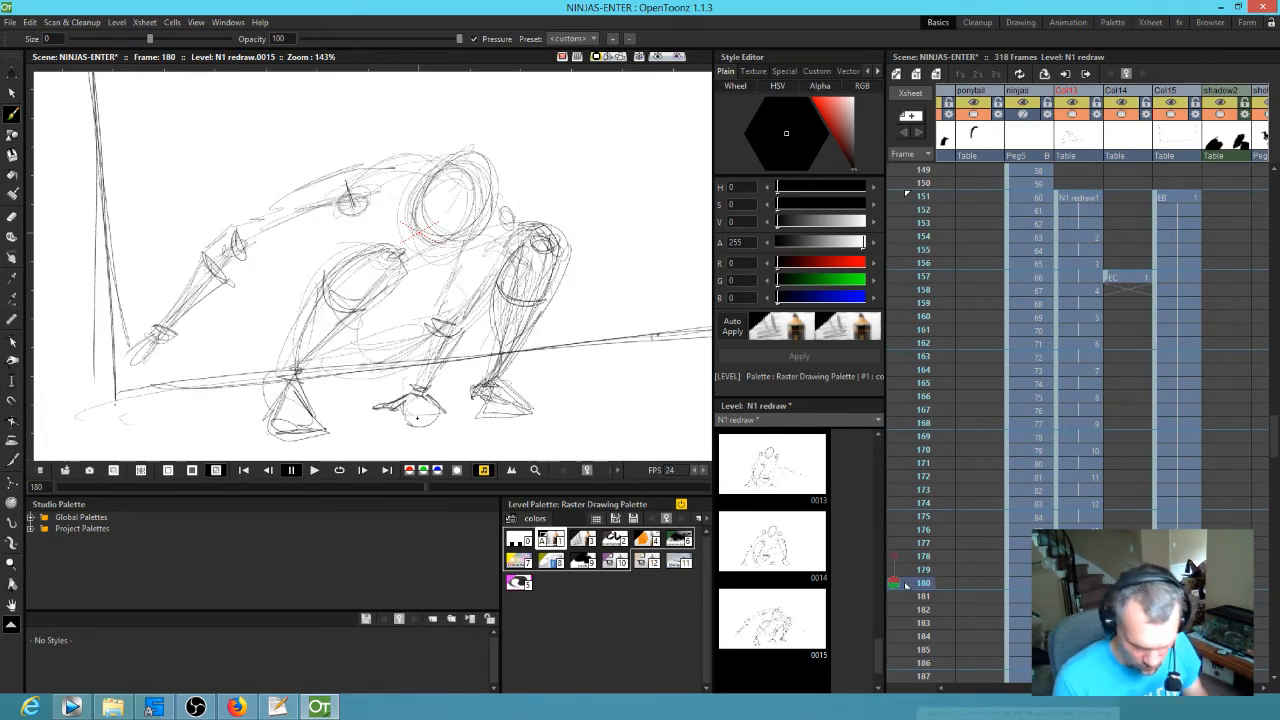
- Add the remaining fingers to the other side of the planted hand at frame 180, checking against the earlier drawings
key(comma)
key(comma)
key(period)
key(period)
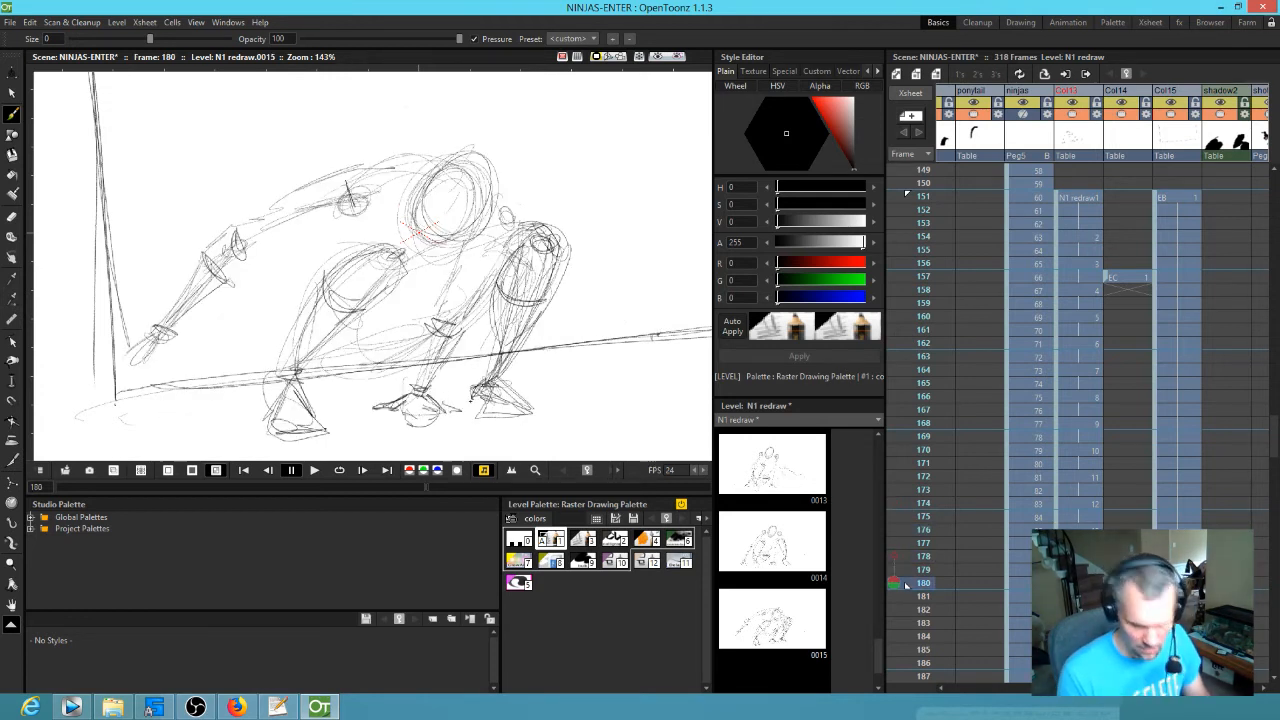
- Flip back and forth through the drawings from frame 174 to frame 180 to compare the poses
key(comma)
key(comma)
key(period)
key(period)
key(comma)
key(comma)
key(period)
key(period)
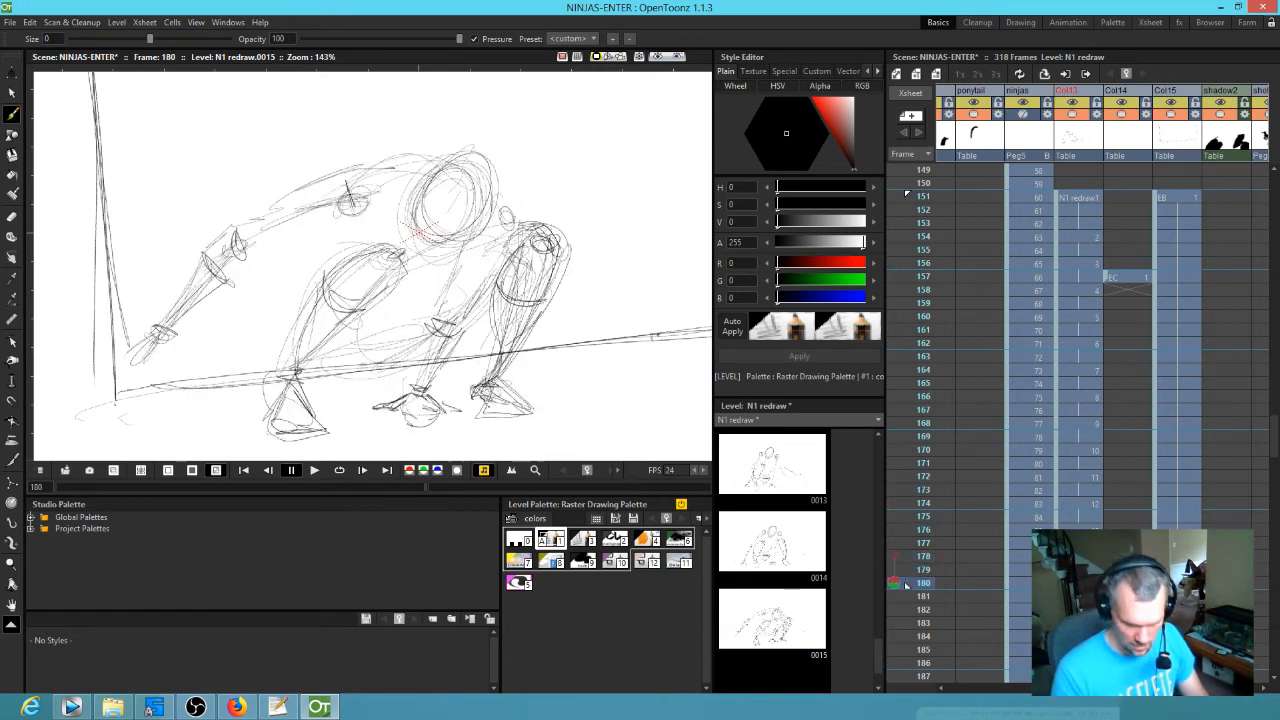
key(comma)
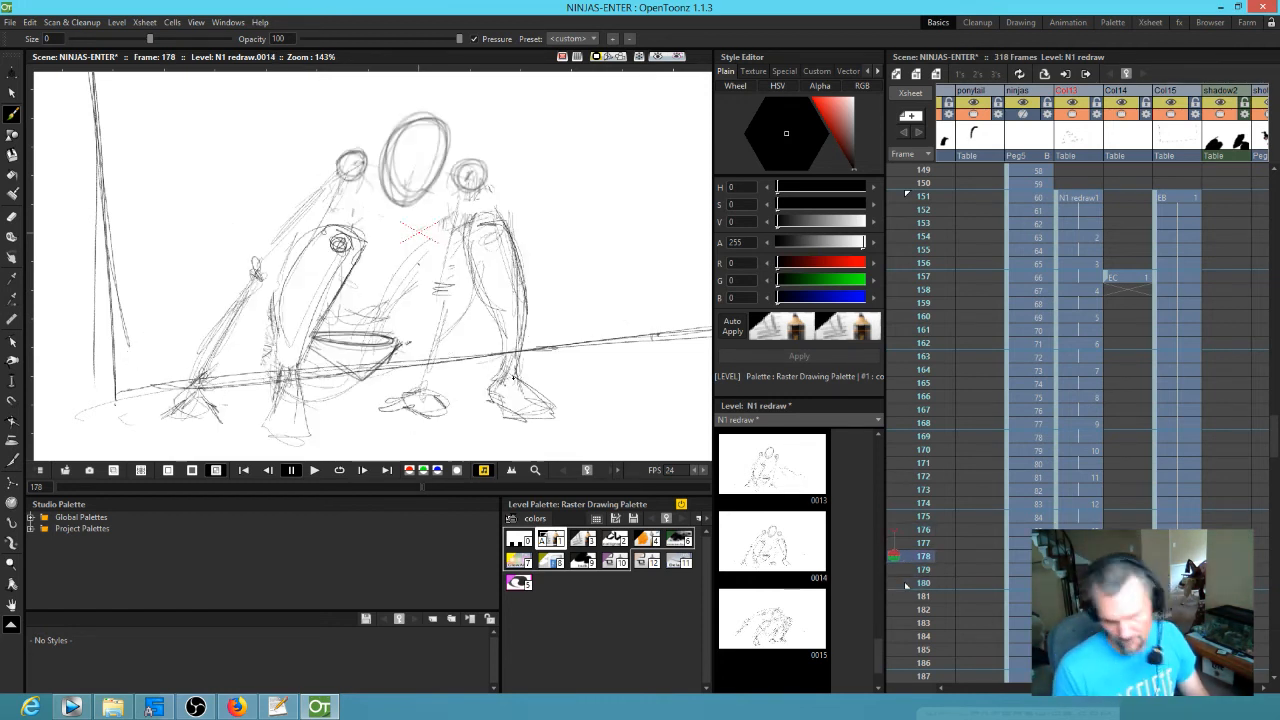
key(comma)
key(comma)
key(period)
key(period)
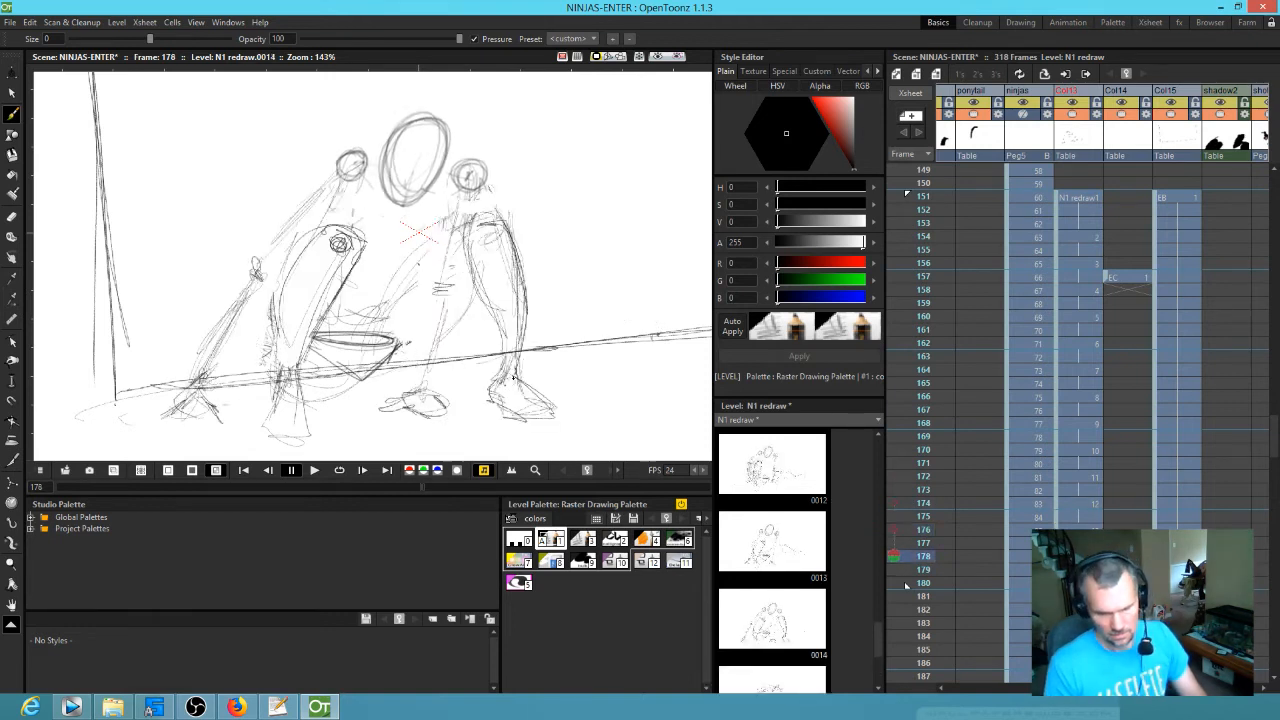
key(period)
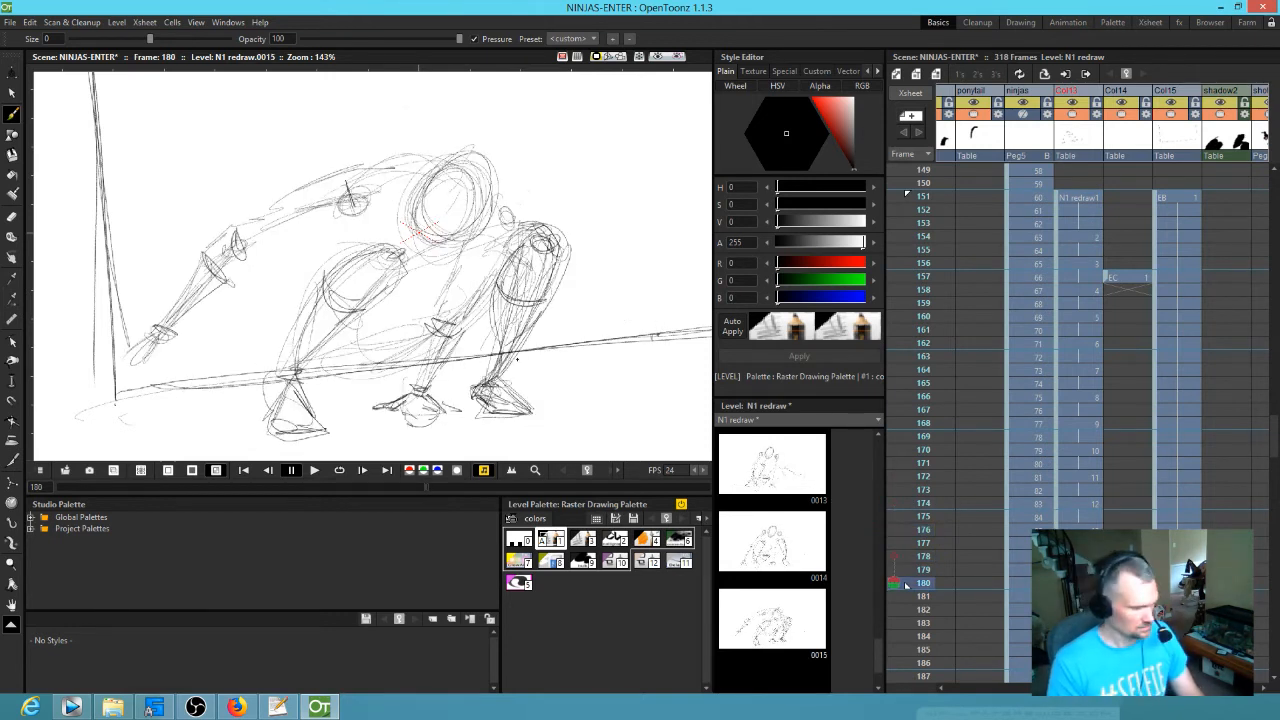
- Play the animation in a loop with the whole camera frame in view to check the ninja's motion
scroll(407, 302, down, 2)
key(l)
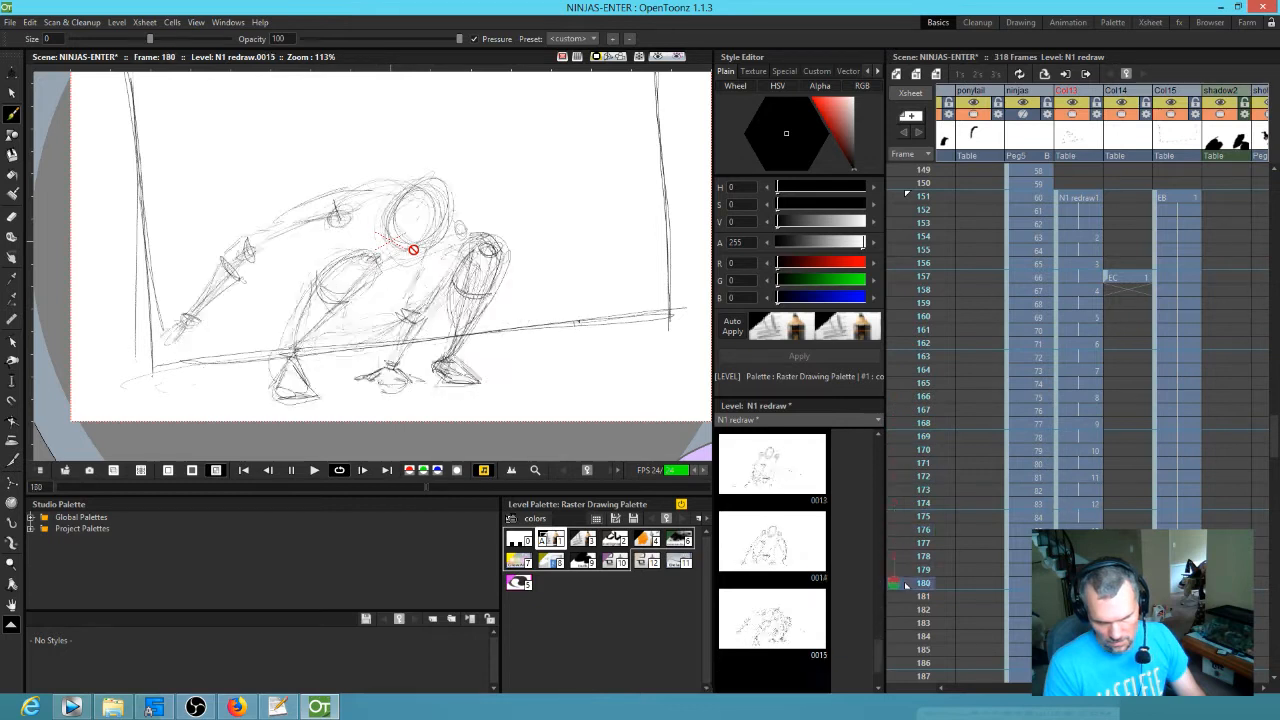
scroll(413, 249, down, 3)
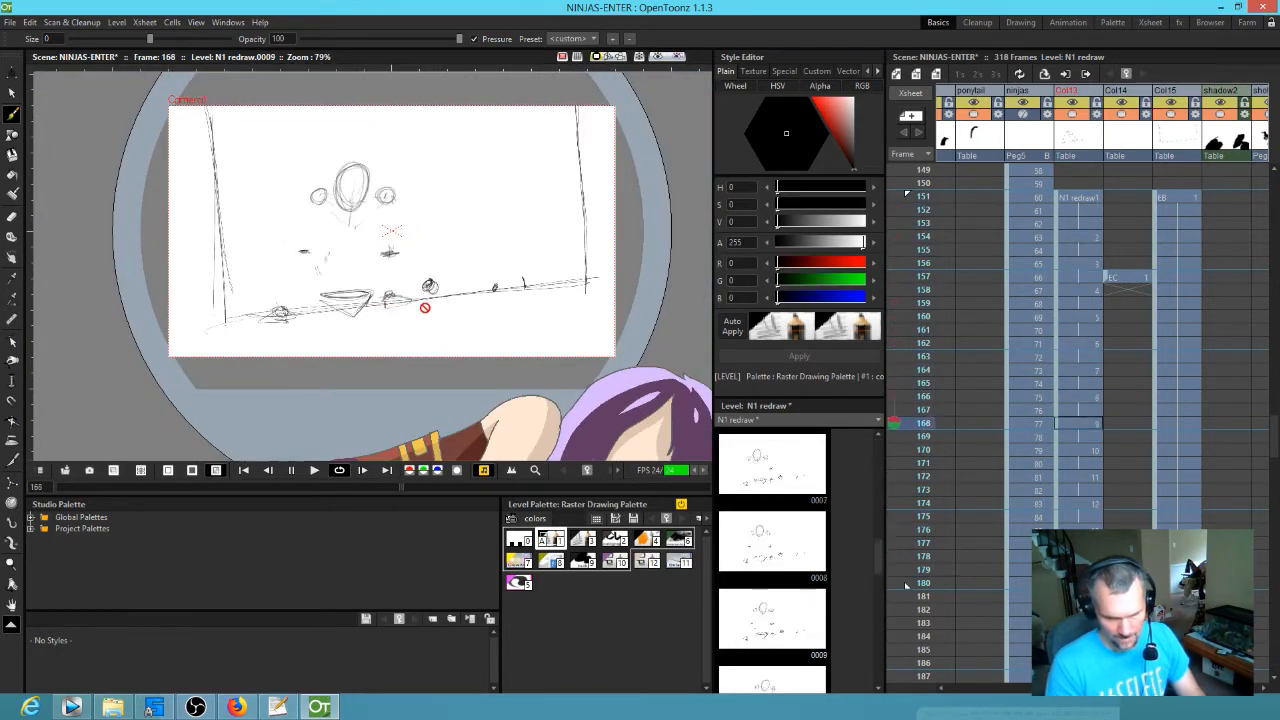
drag(425, 308, 330, 363)
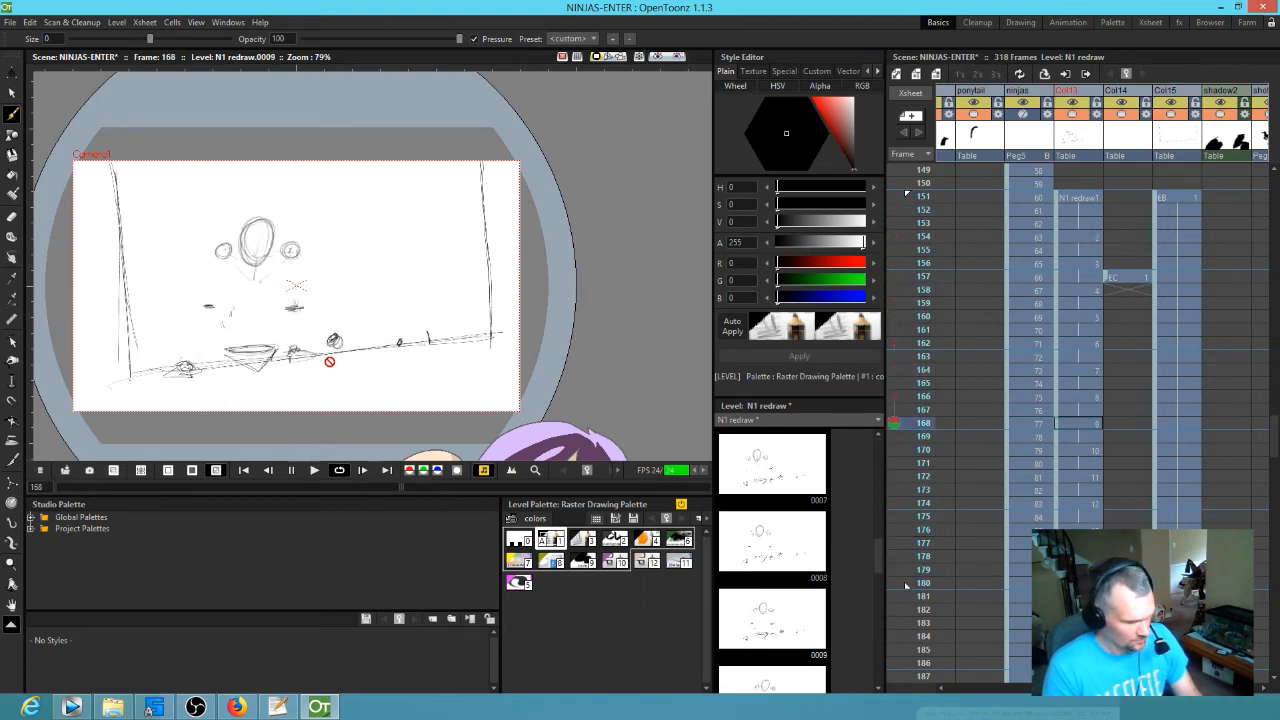
key(l)
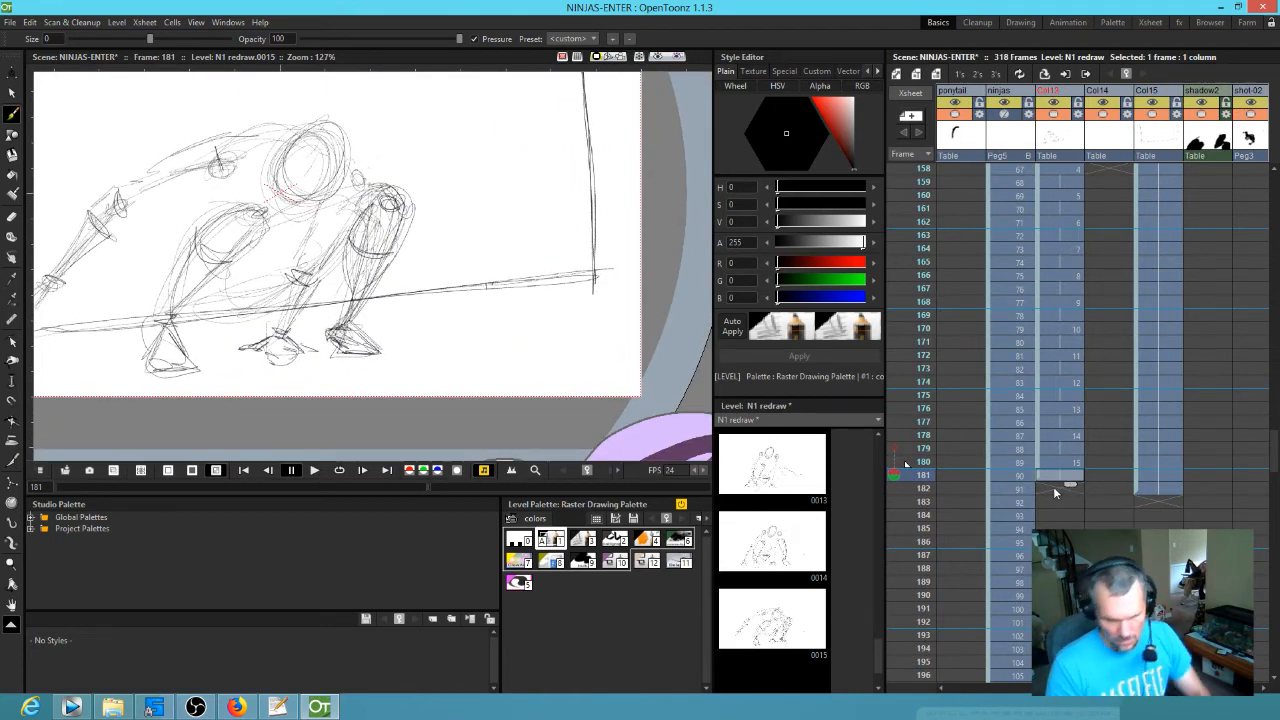
- Set the drawing Autocreation preference to Use Xsheet as Animation Sheet
click(10, 22)
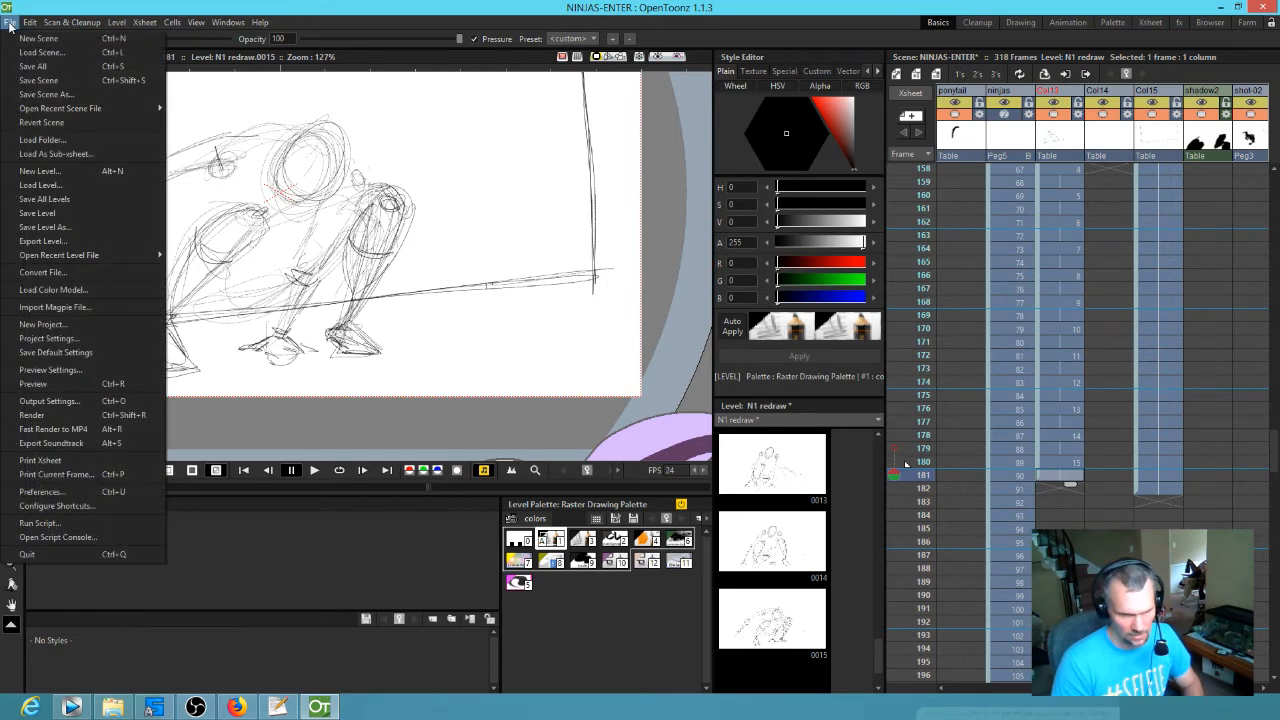
click(61, 493)
click(422, 237)
click(665, 245)
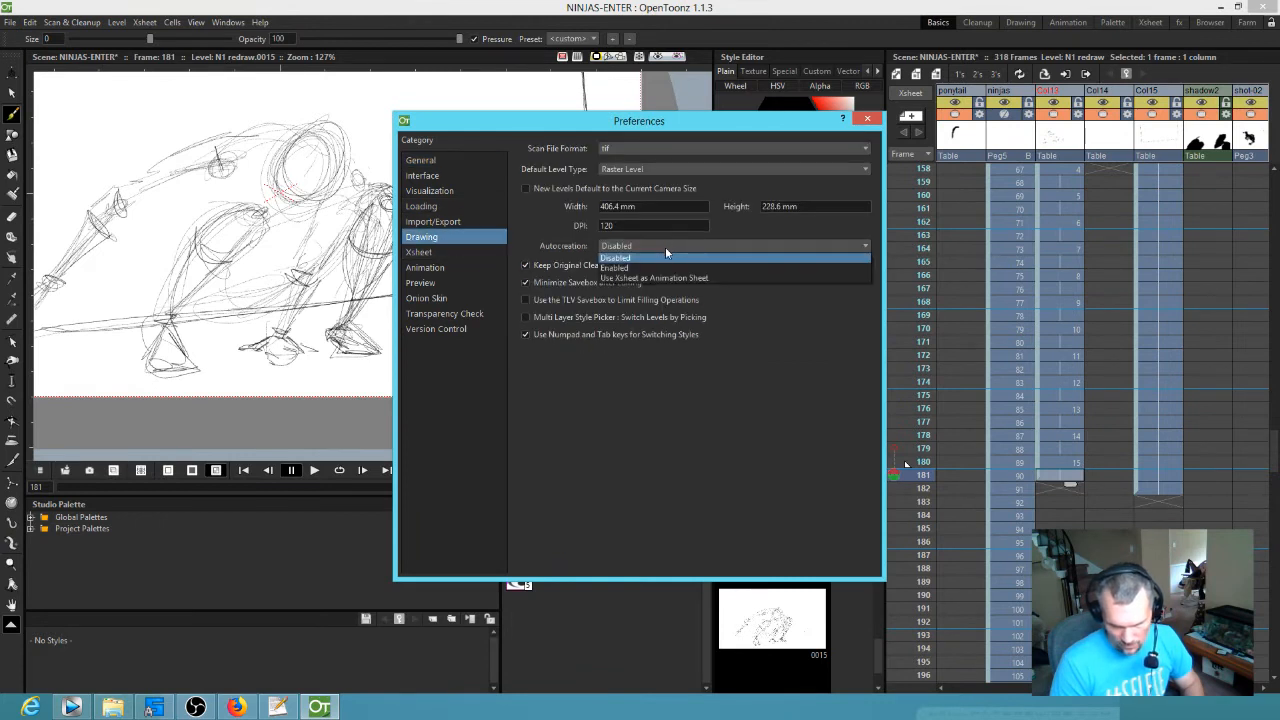
click(658, 278)
click(868, 120)
- Sketch a raised head oval in Col13 at frame 182, using the drawing at frame 180 as onion skin
click(1051, 489)
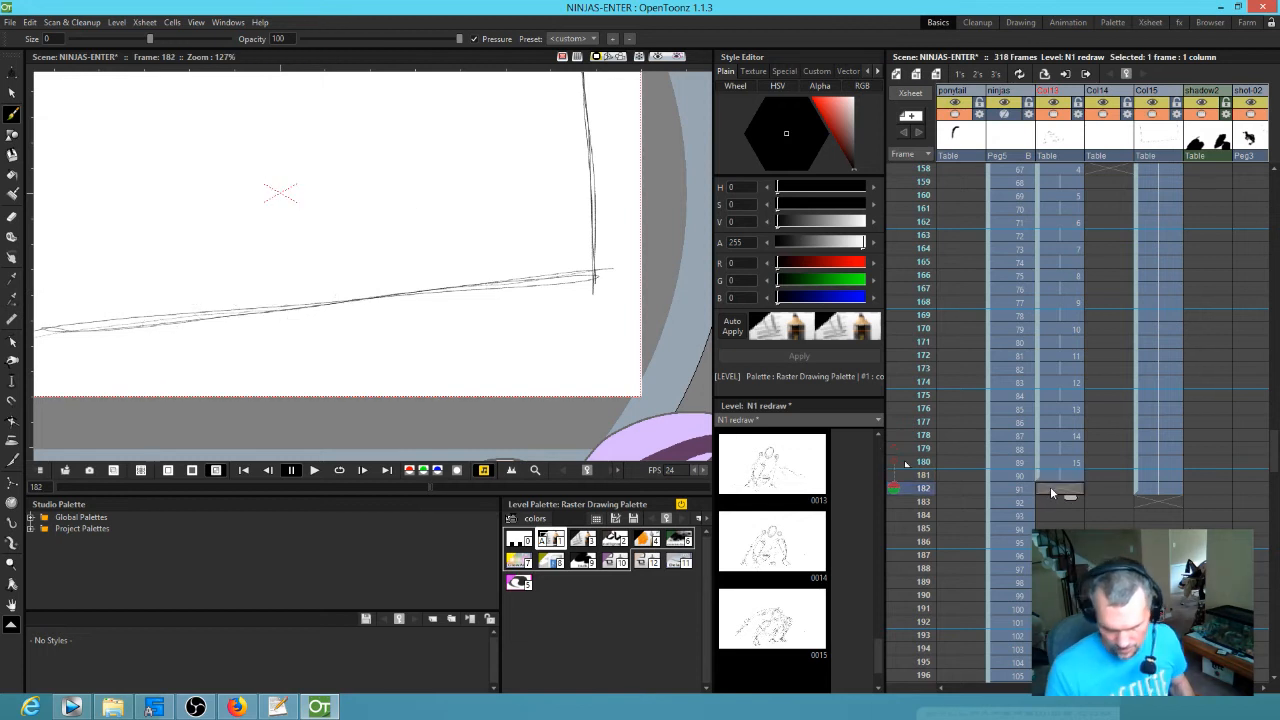
drag(380, 245, 440, 340)
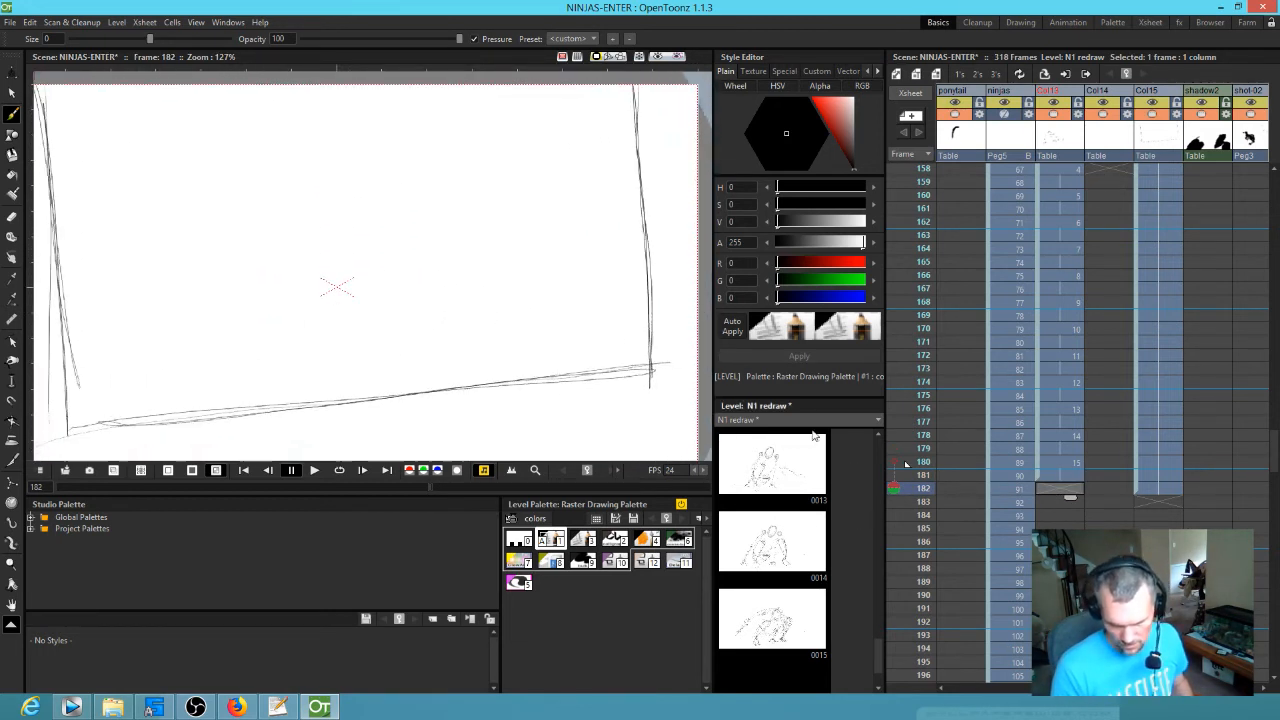
click(895, 463)
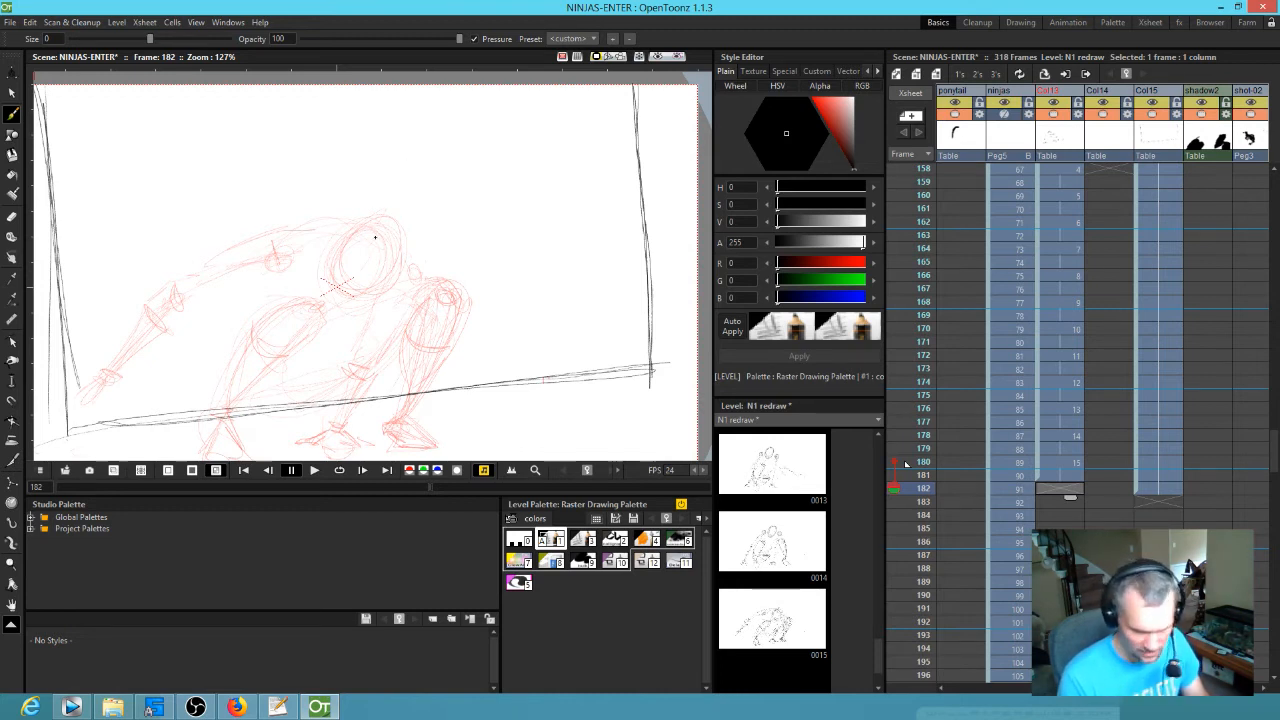
mouse_move(394, 194)
mouse_down()
mouse_move(368, 244)
mouse_move(361, 222)
mouse_move(382, 181)
mouse_move(418, 186)
mouse_move(430, 212)
mouse_move(411, 240)
mouse_up()
scroll(413, 218, down, 2)
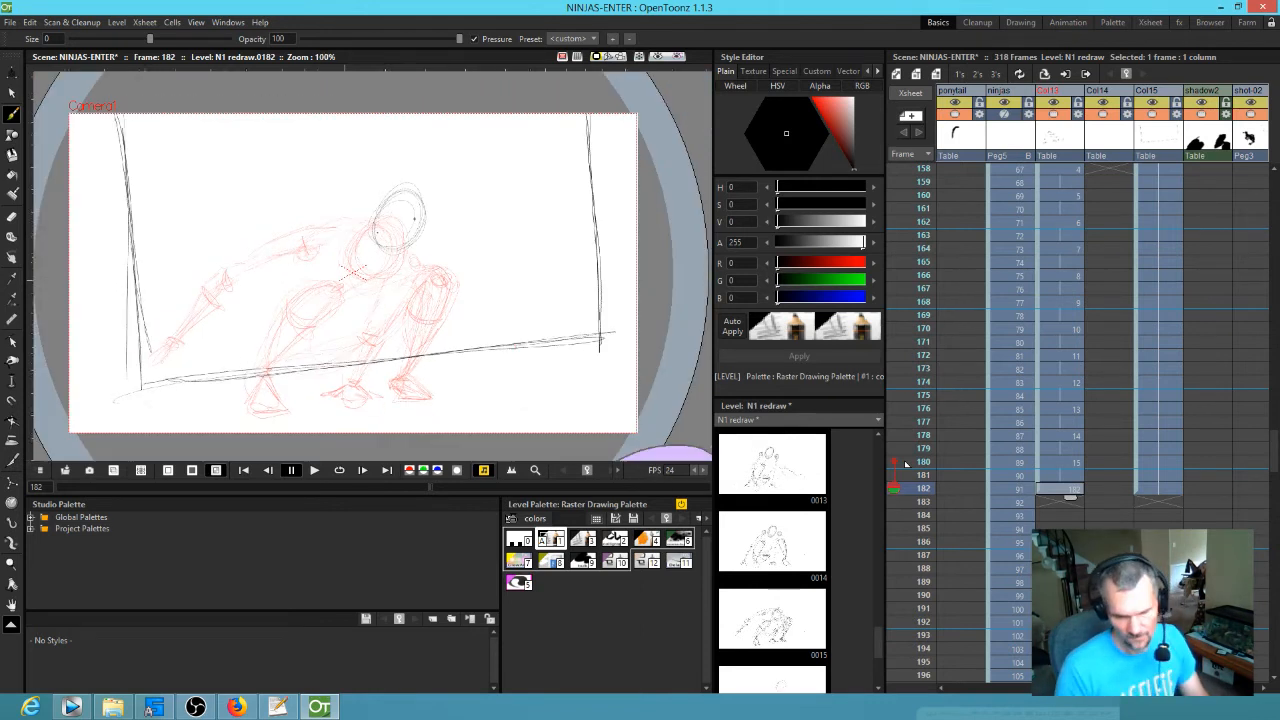
- Sketch the head oval in Col13 at frame 184, slightly higher than the onion-skinned head from frame 182
drag(389, 292, 333, 311)
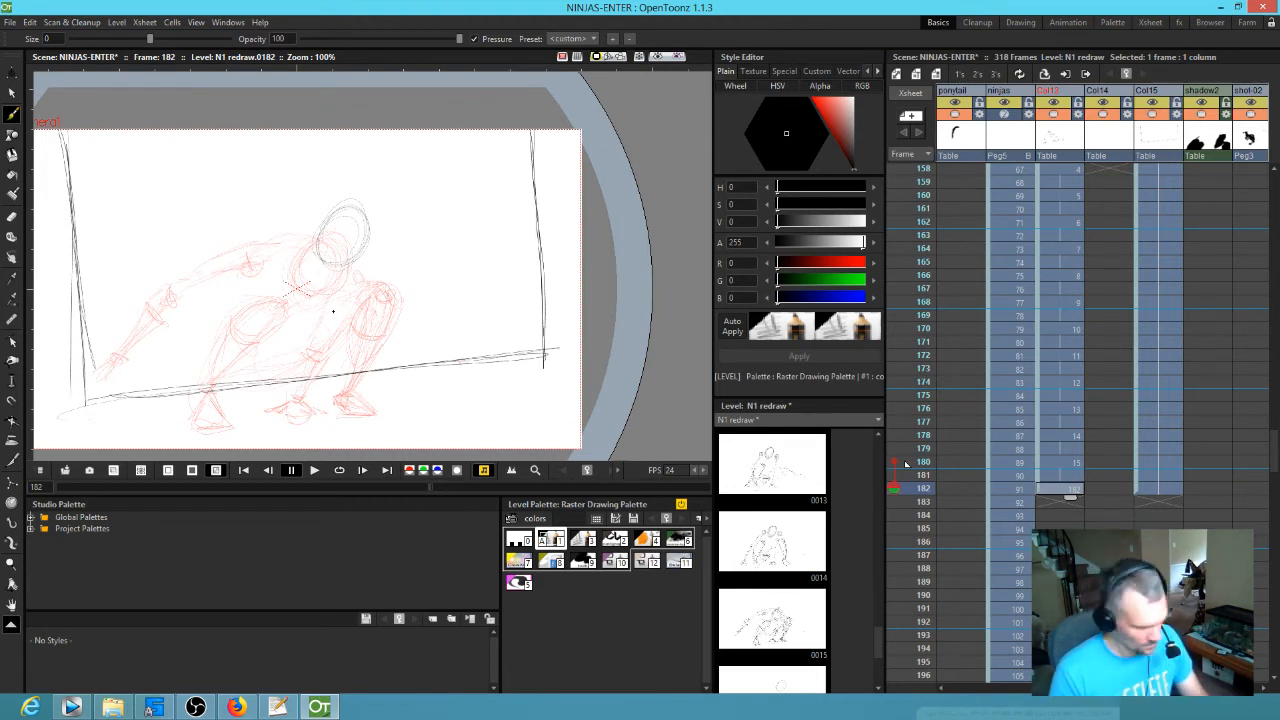
key(Down)
key(Down)
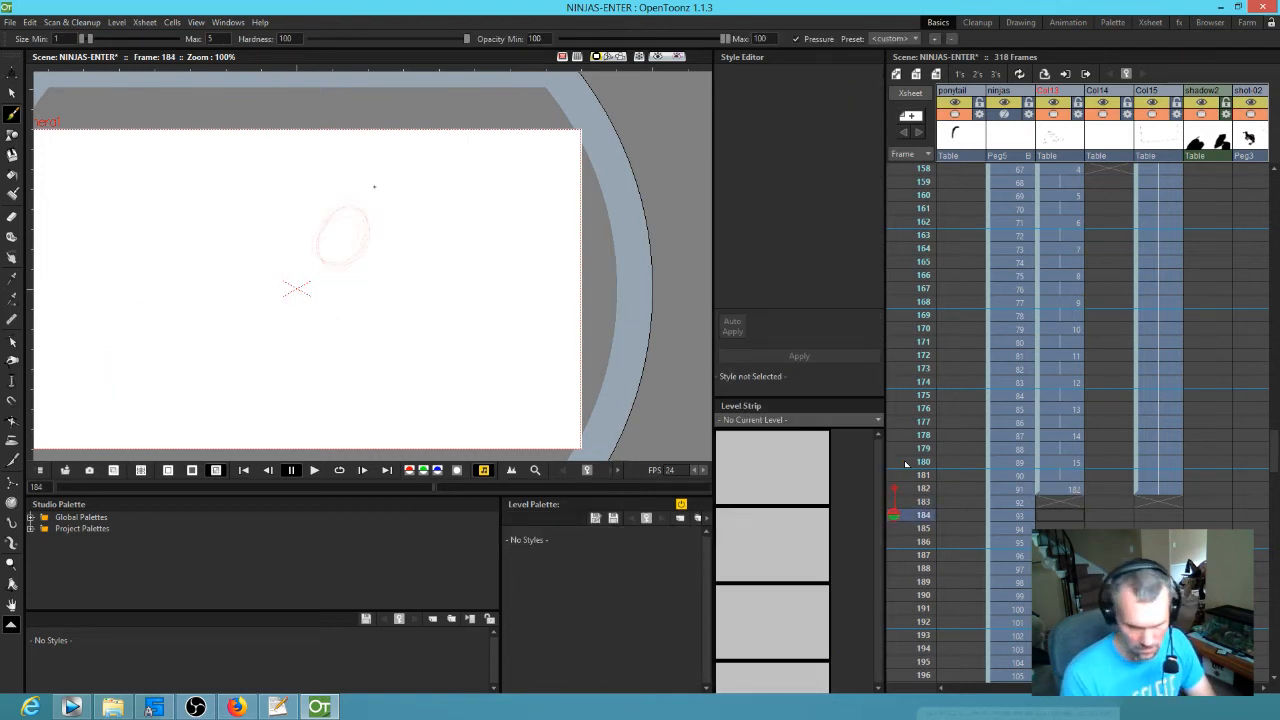
drag(354, 177, 377, 196)
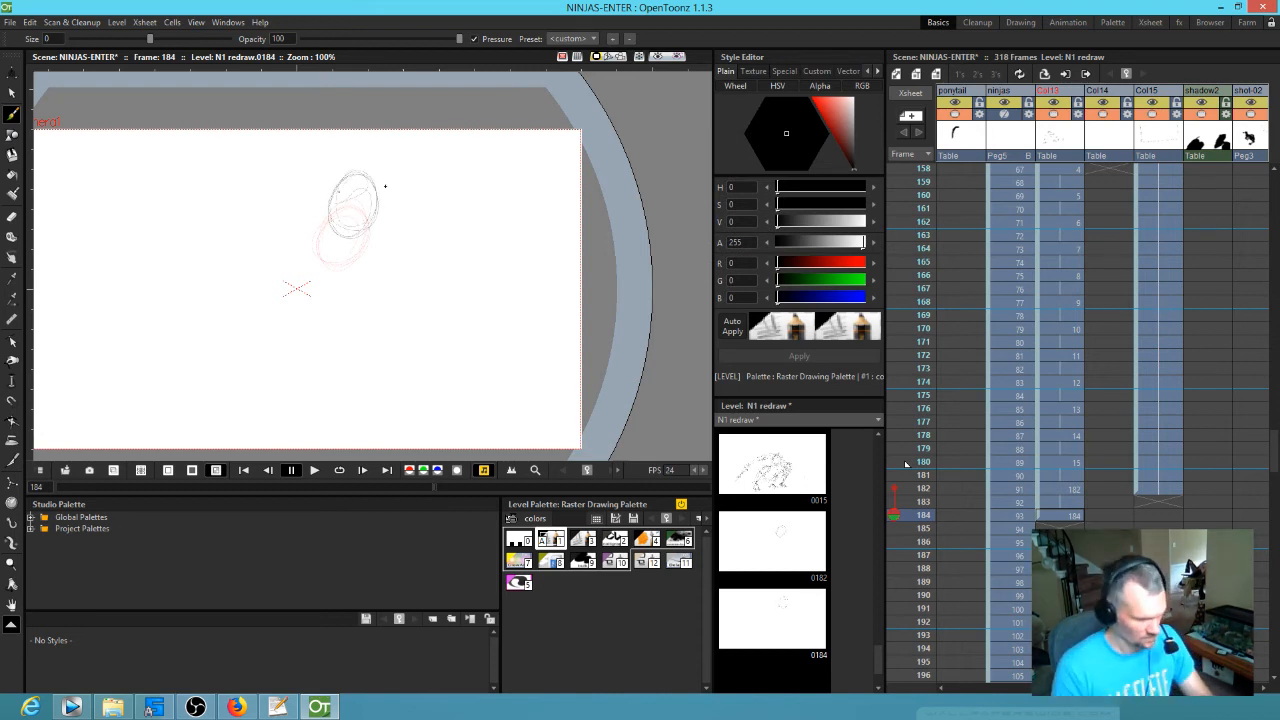
- Sketch a small shoulder circle beside the head in the drawing at frame 182
key(Up)
key(Up)
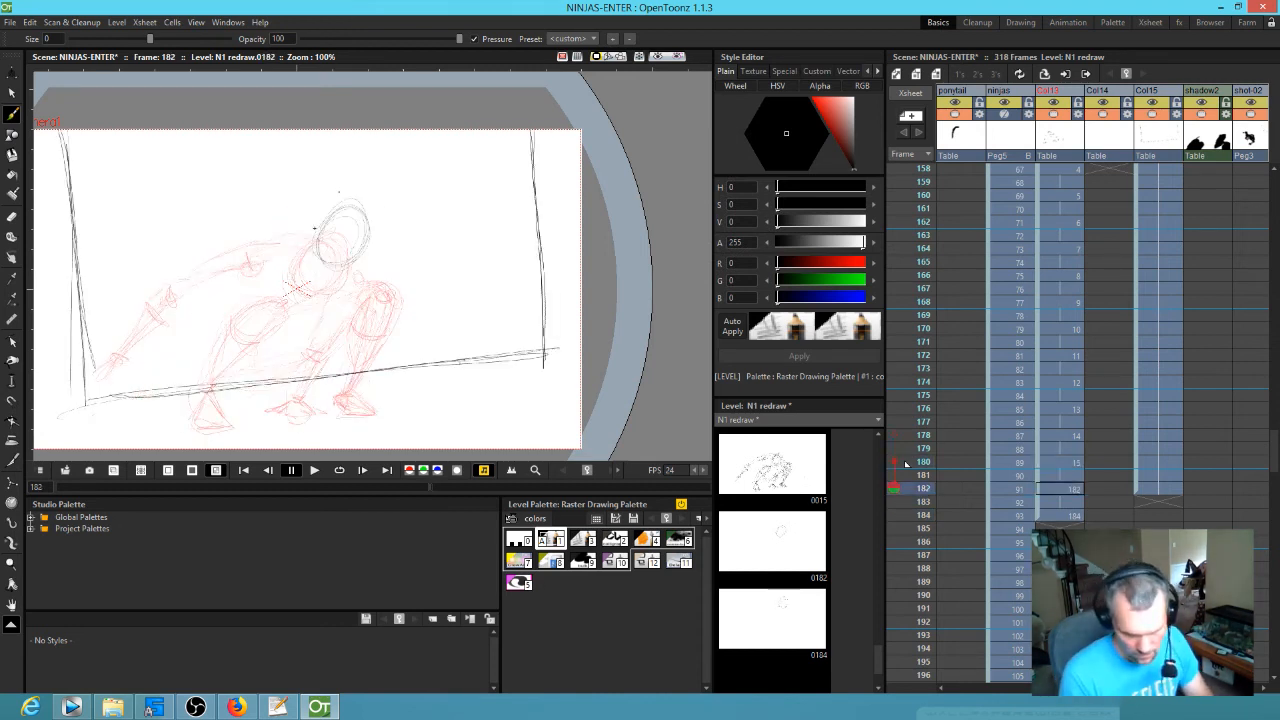
mouse_move(290, 231)
mouse_down()
mouse_move(280, 226)
mouse_move(285, 238)
mouse_up()
- Sketch the matching small shoulder circle beside the head at frame 184 after flipping through the neighbouring frames
key(Up)
key(Up)
key(Down)
key(Down)
key(Down)
key(Down)
key(ctrl+s)
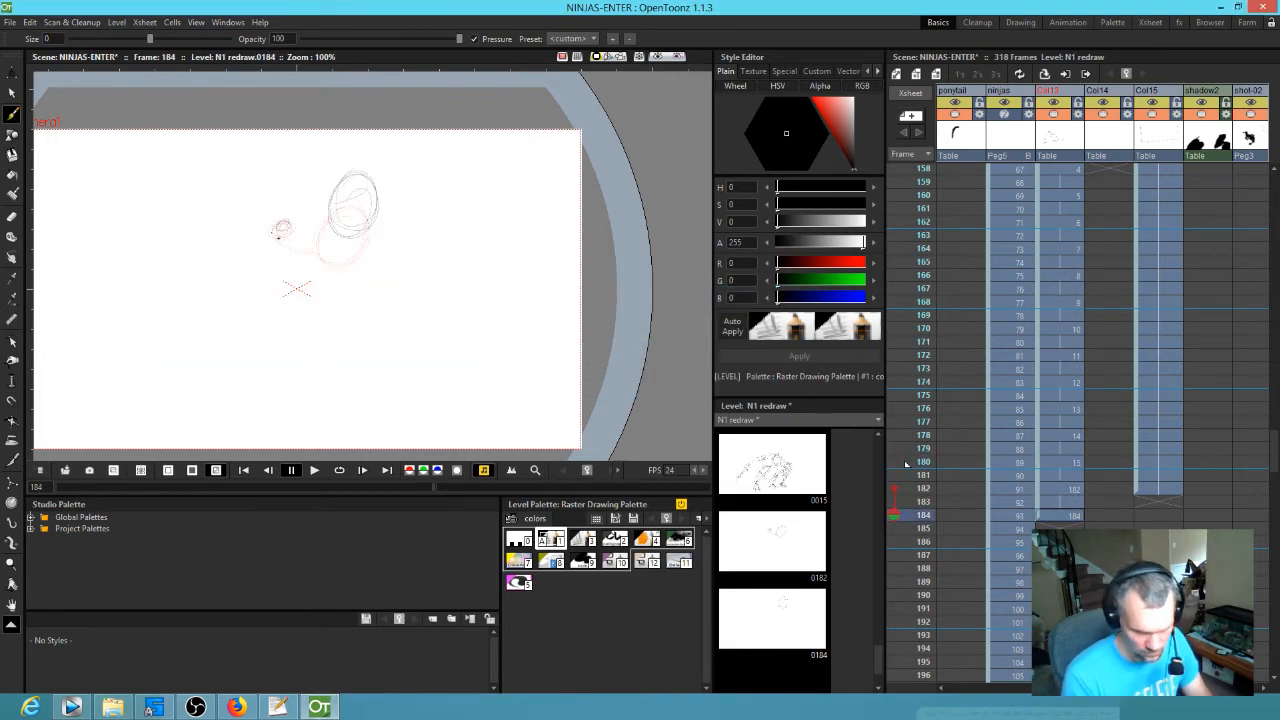
- Flip between frame 182 and its neighbouring drawings to compare the head and shoulder positions
key(Up)
key(Up)
key(period)
key(comma)
key(comma)
key(period)
key(period)
key(comma)
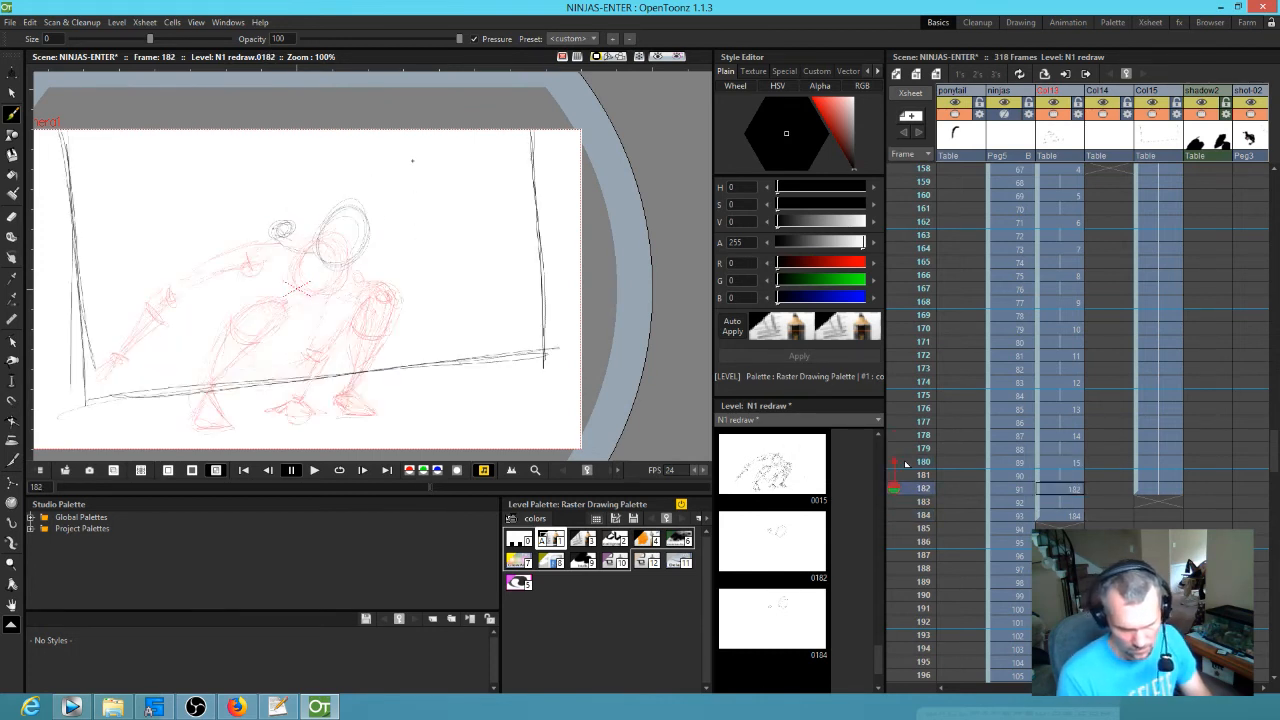
- Sketch the outstretched upper arm and elbow mark at frame 182, using the neighbouring drawings as reference
key(comma)
key(comma)
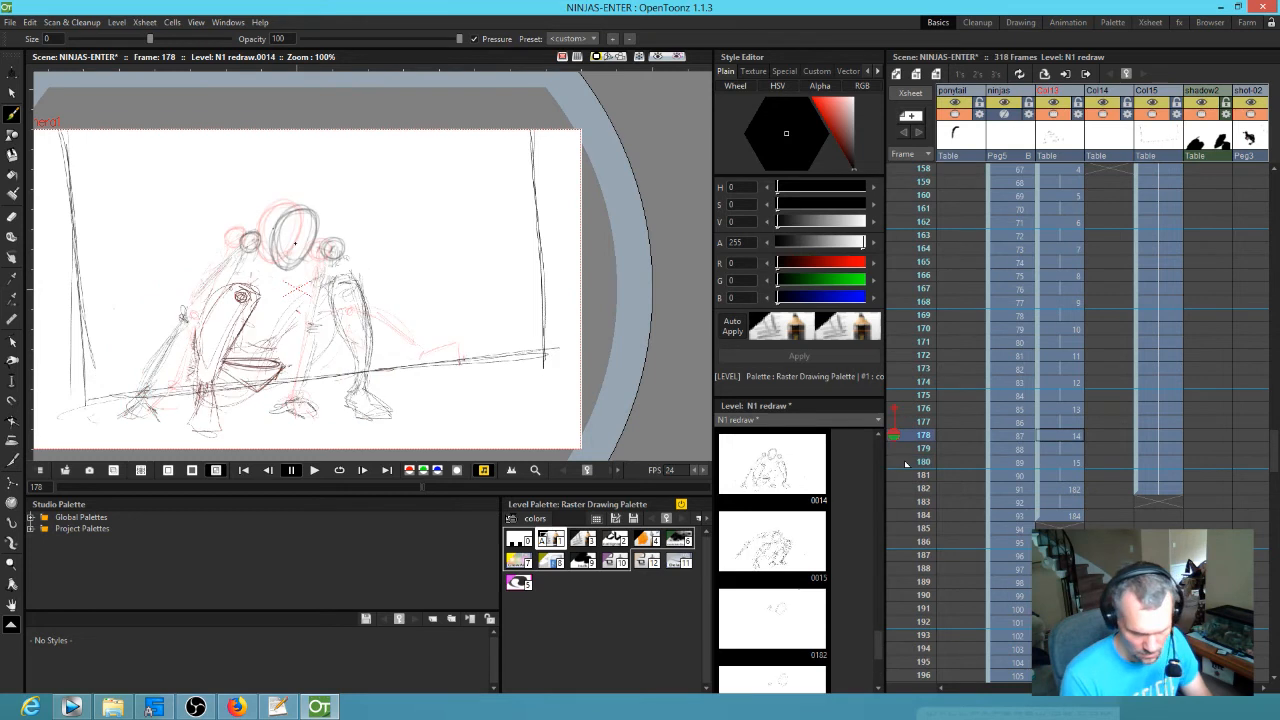
key(period)
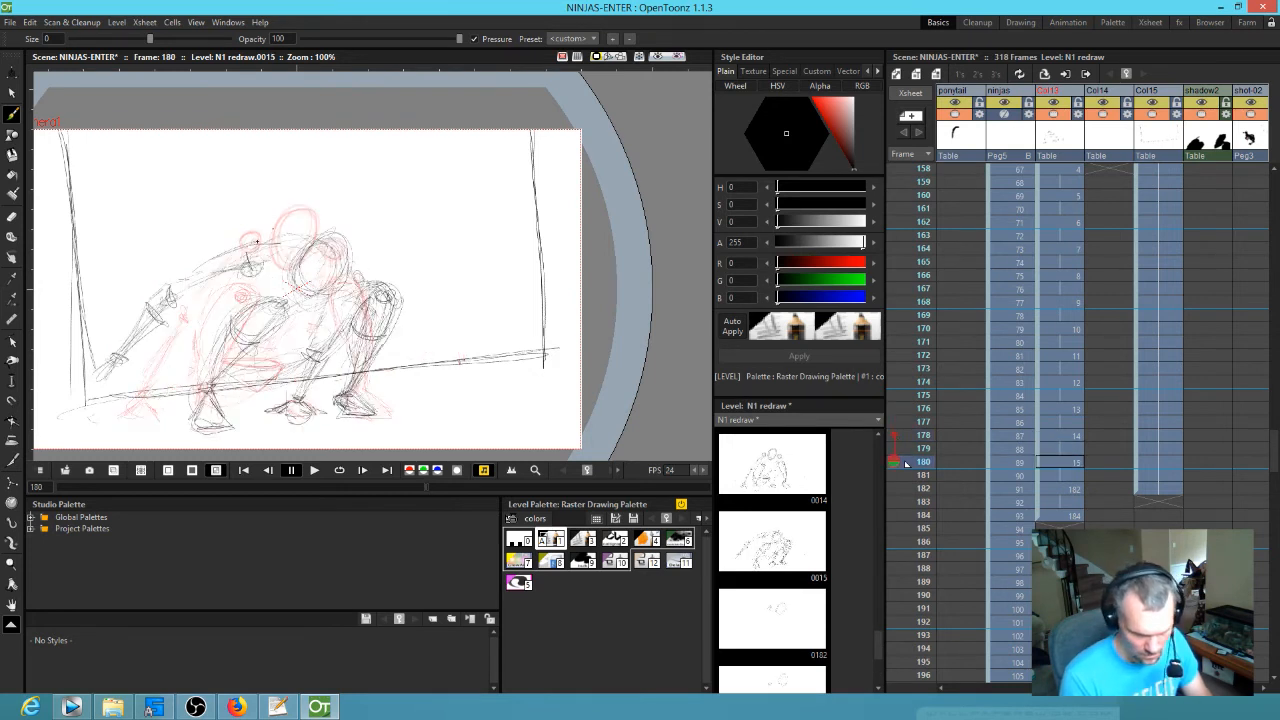
key(period)
key(comma)
key(period)
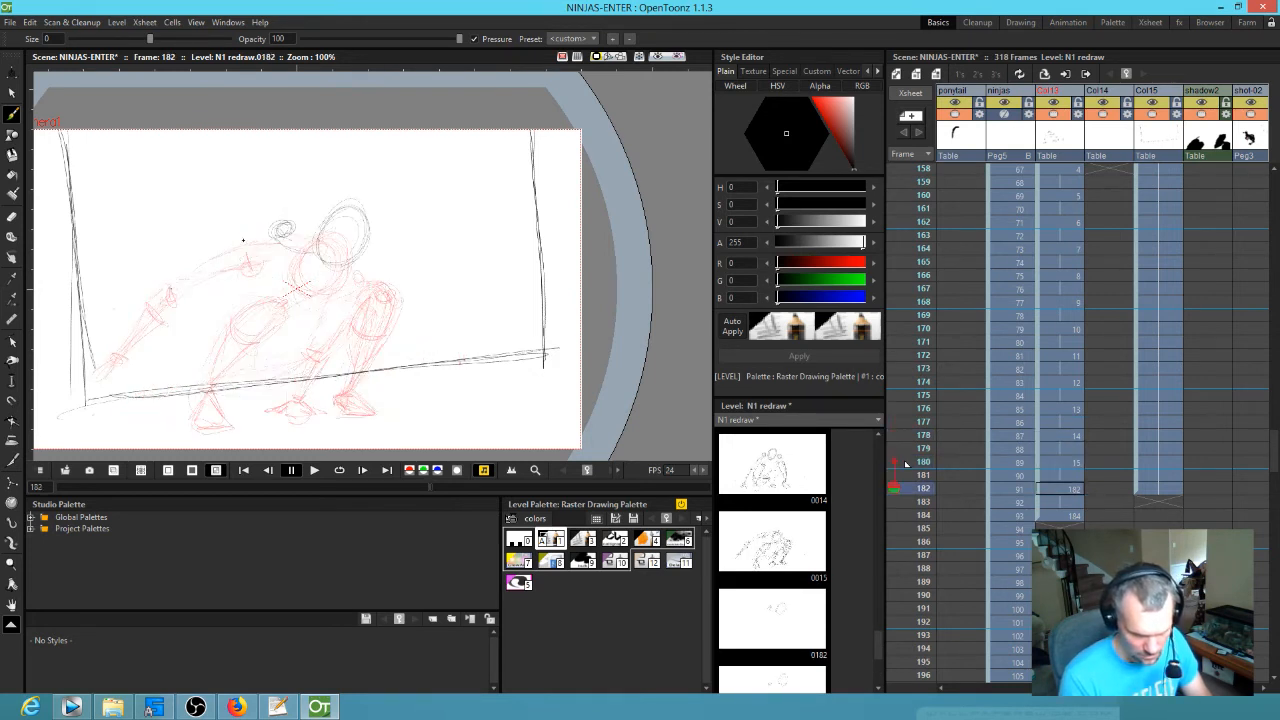
key(comma)
key(period)
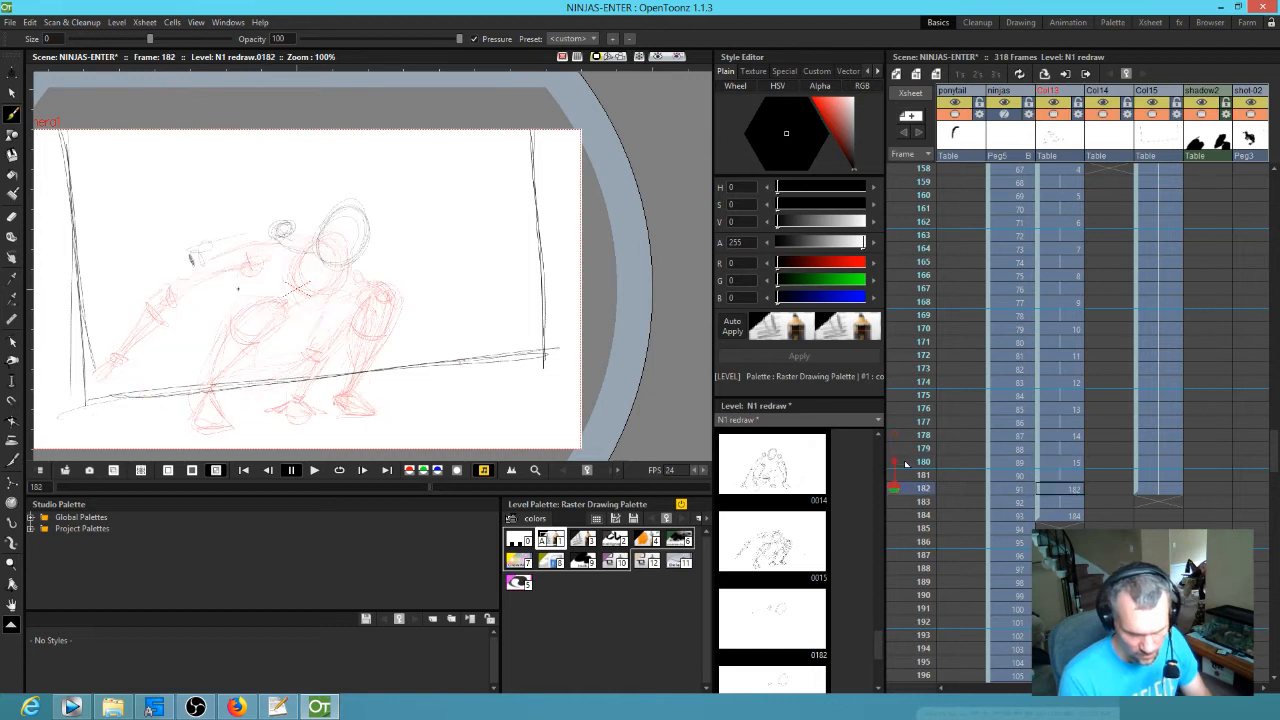
- Sketch the forearm from the elbow down toward the ground at frame 182, just above the onion-skinned arm
key(comma)
key(period)
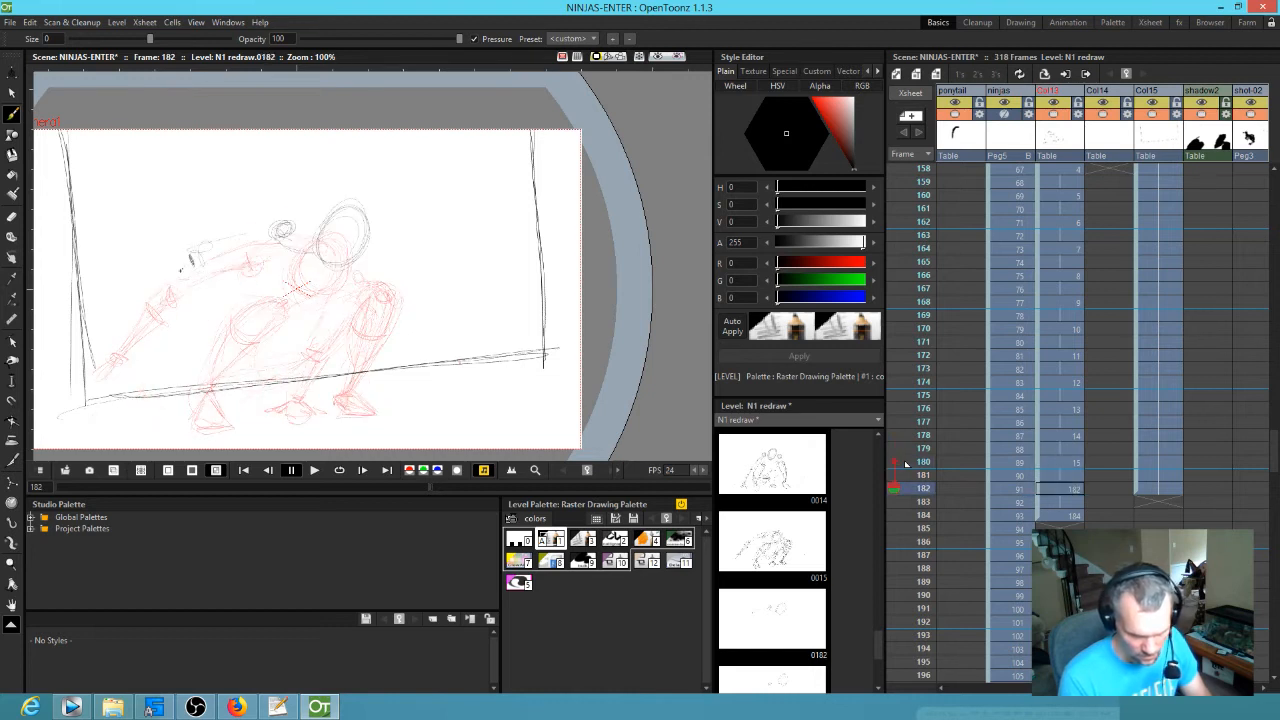
key(comma)
key(comma)
key(period)
key(period)
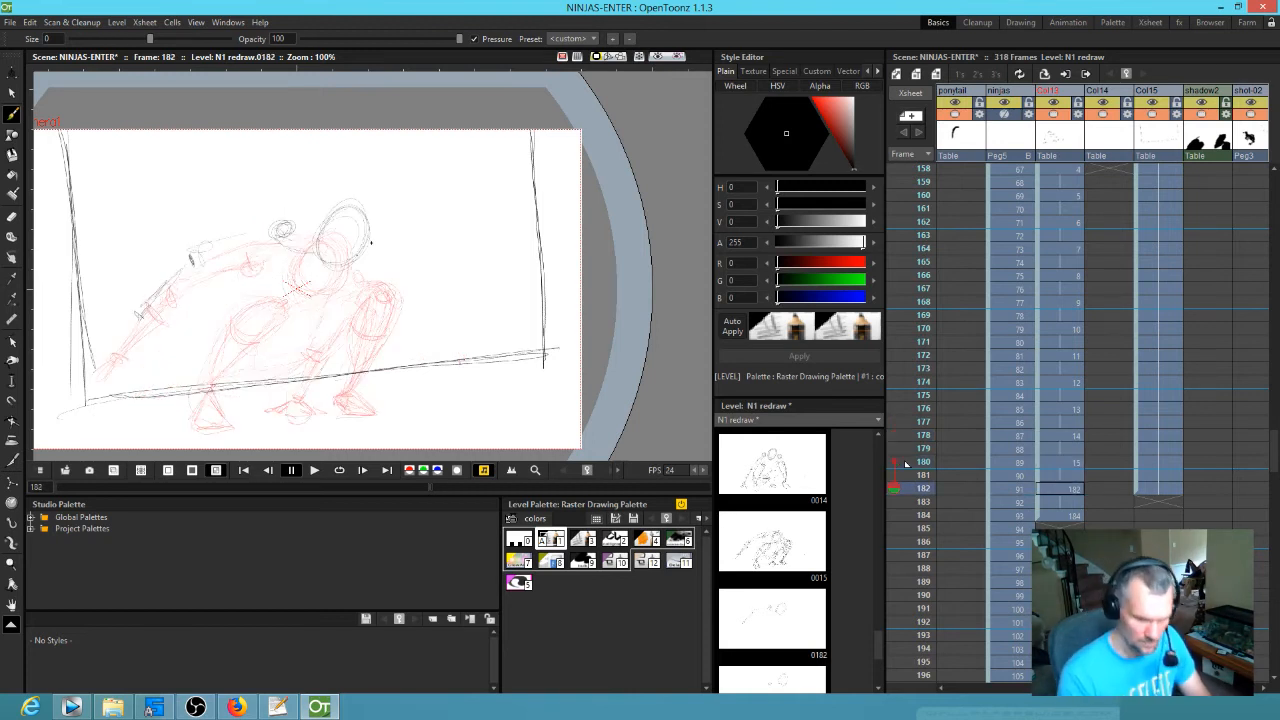
- Sketch the second shoulder as a small circle just below the right side of the head at frame 182
key(comma)
key(comma)
key(comma)
key(comma)
key(period)
key(period)
key(period)
drag(369, 262, 364, 265)
key(comma)
key(comma)
key(comma)
key(period)
key(period)
key(period)
key(period)
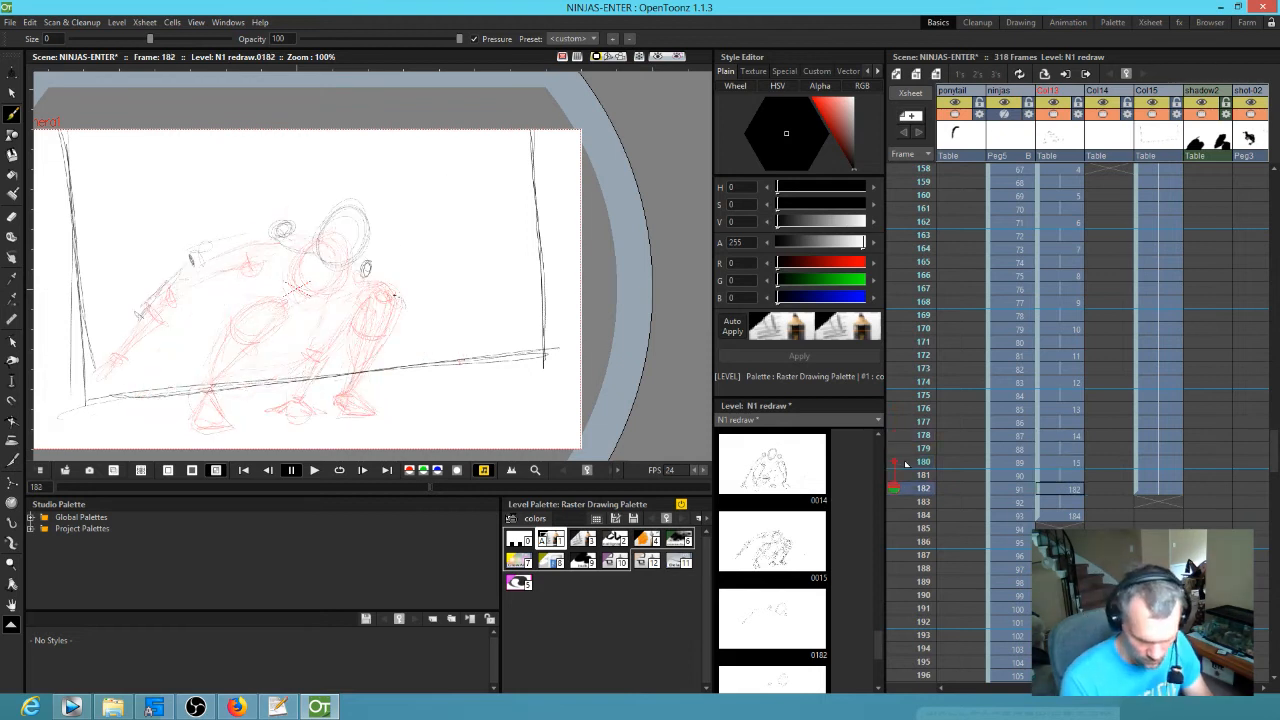
- Sketch the right leg's knee circle and shin line at frame 182, following the onion-skinned leg
drag(396, 294, 356, 376)
drag(387, 320, 348, 383)
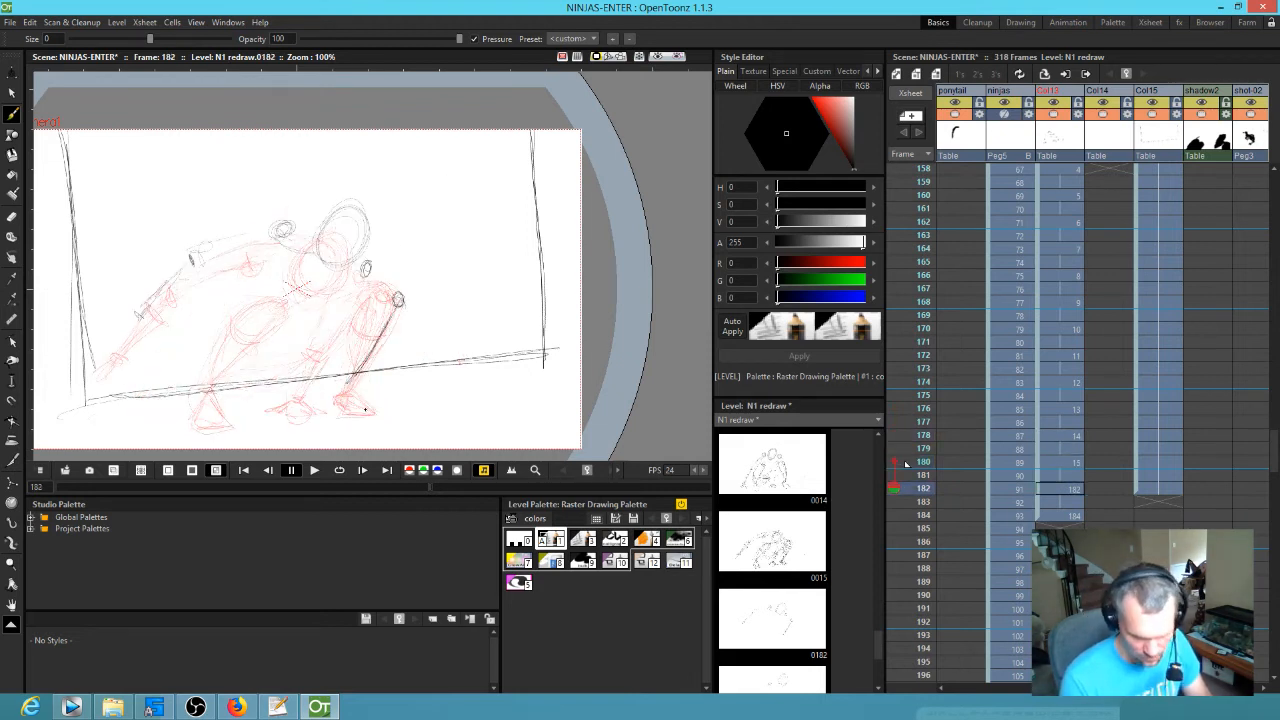
key(comma)
key(comma)
key(period)
key(period)
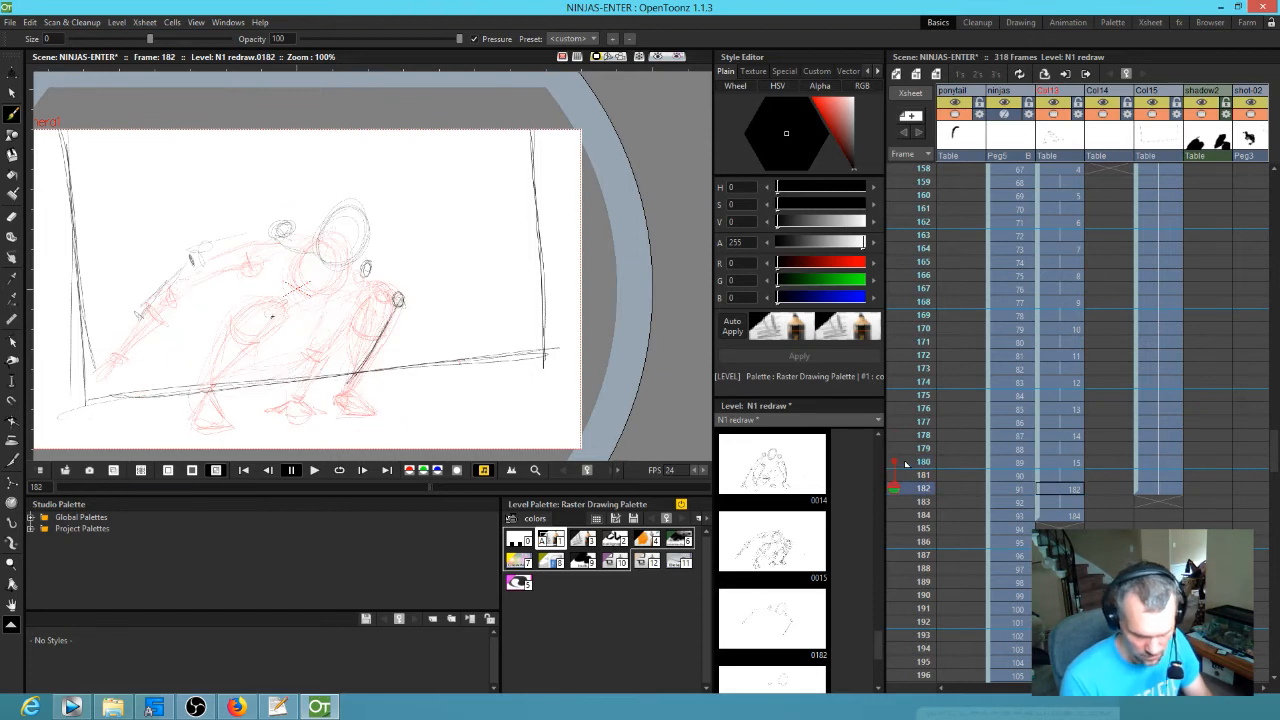
- Sketch the curved pelvis line low between the legs at frame 182 after comparing frames 178 and 180
key(comma)
key(comma)
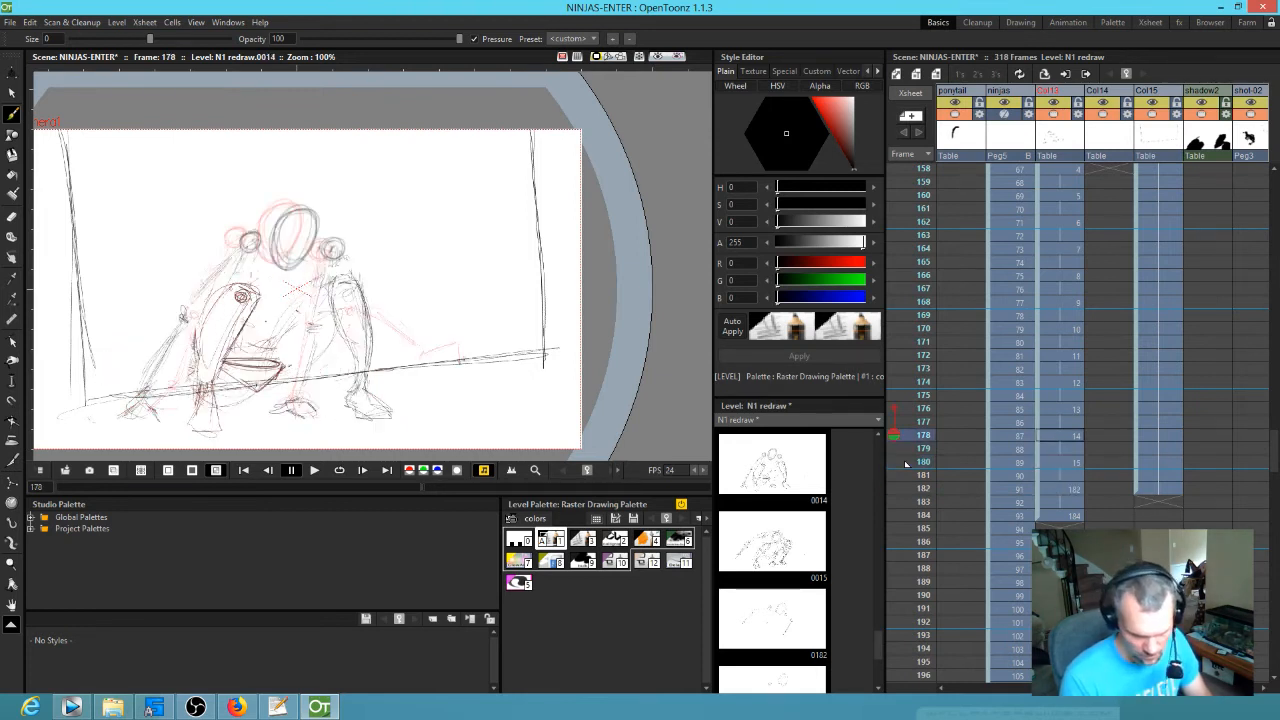
key(period)
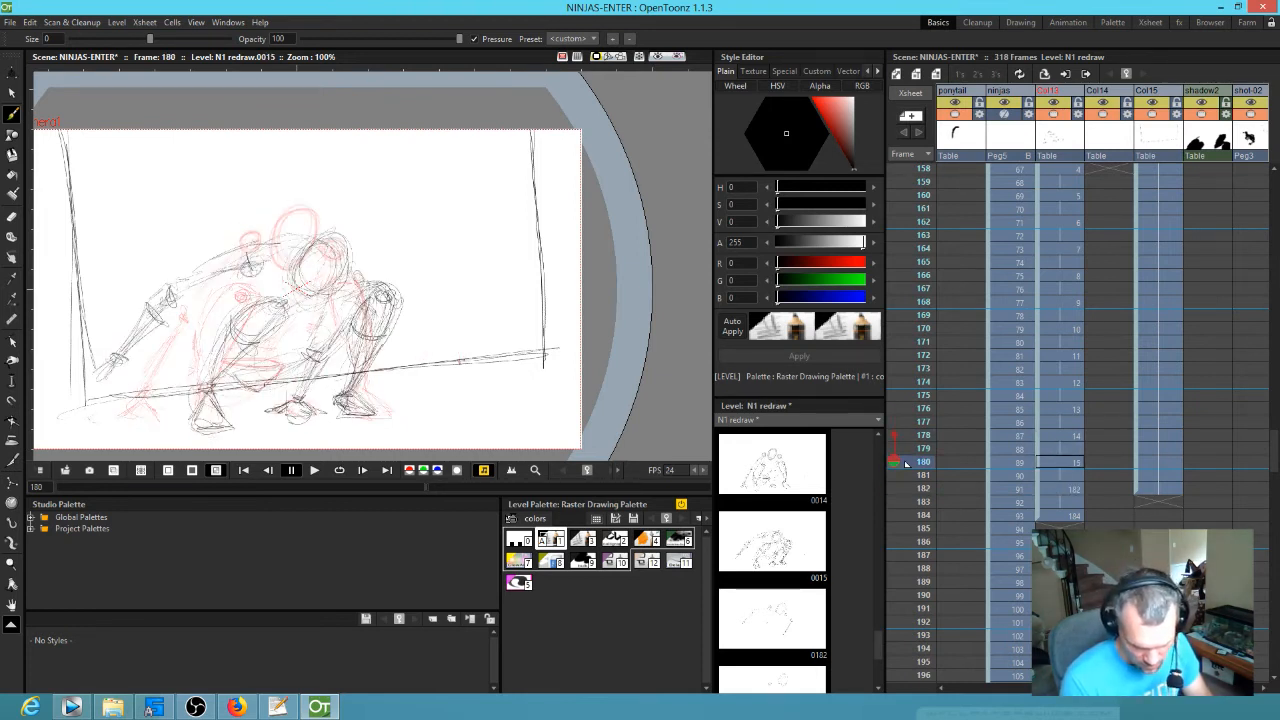
key(period)
key(period)
mouse_move(242, 364)
mouse_down()
mouse_move(260, 383)
mouse_move(294, 369)
mouse_up()
- Sketch the pelvis curve at frame 184, slightly higher and further right than the one at frame 182
key(period)
key(period)
key(comma)
key(comma)
key(period)
key(period)
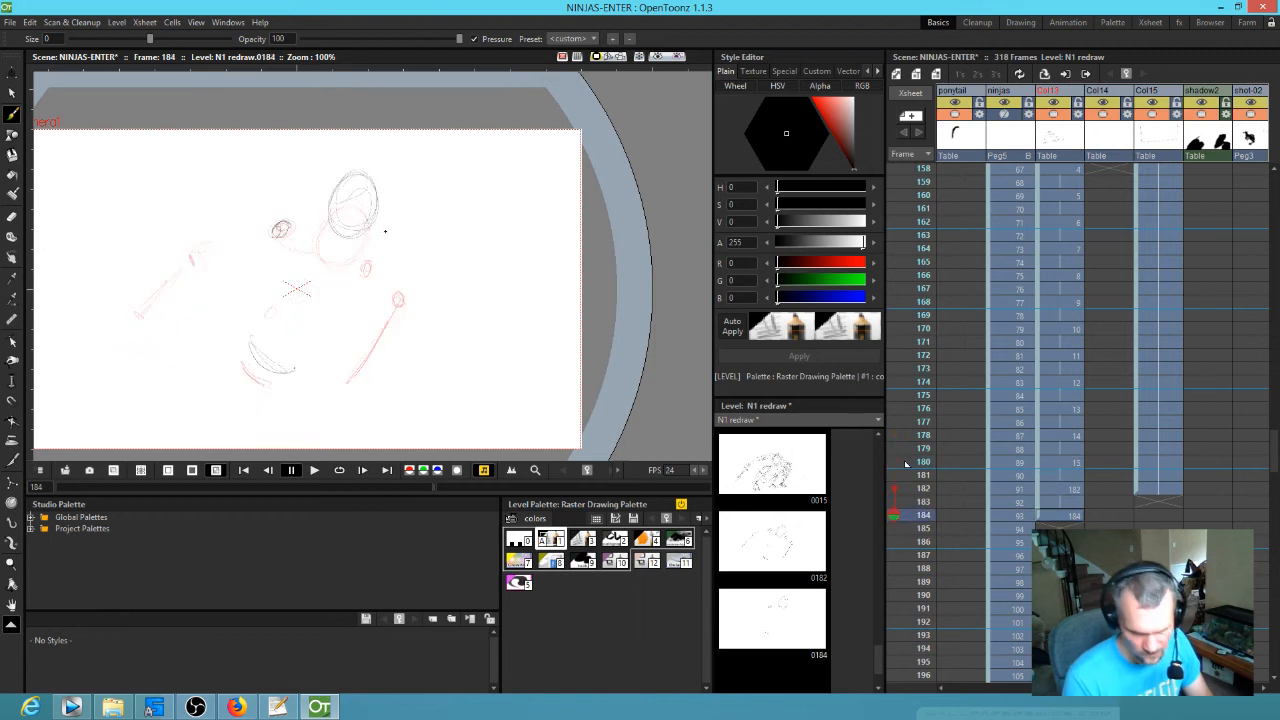
- Sketch the right shoulder circle beside the head at frame 184, higher than its onion-skinned position
mouse_move(378, 229)
mouse_down()
mouse_move(390, 236)
mouse_move(380, 242)
mouse_up()
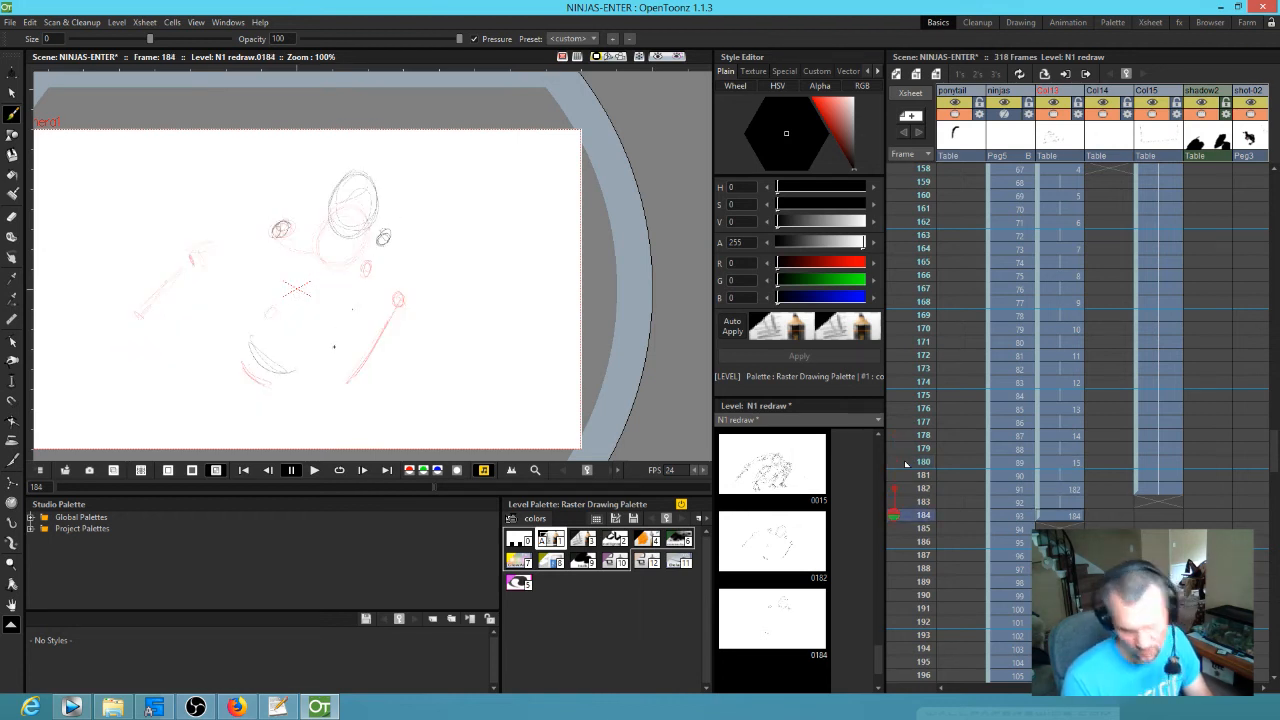
key(comma)
key(comma)
key(period)
key(period)
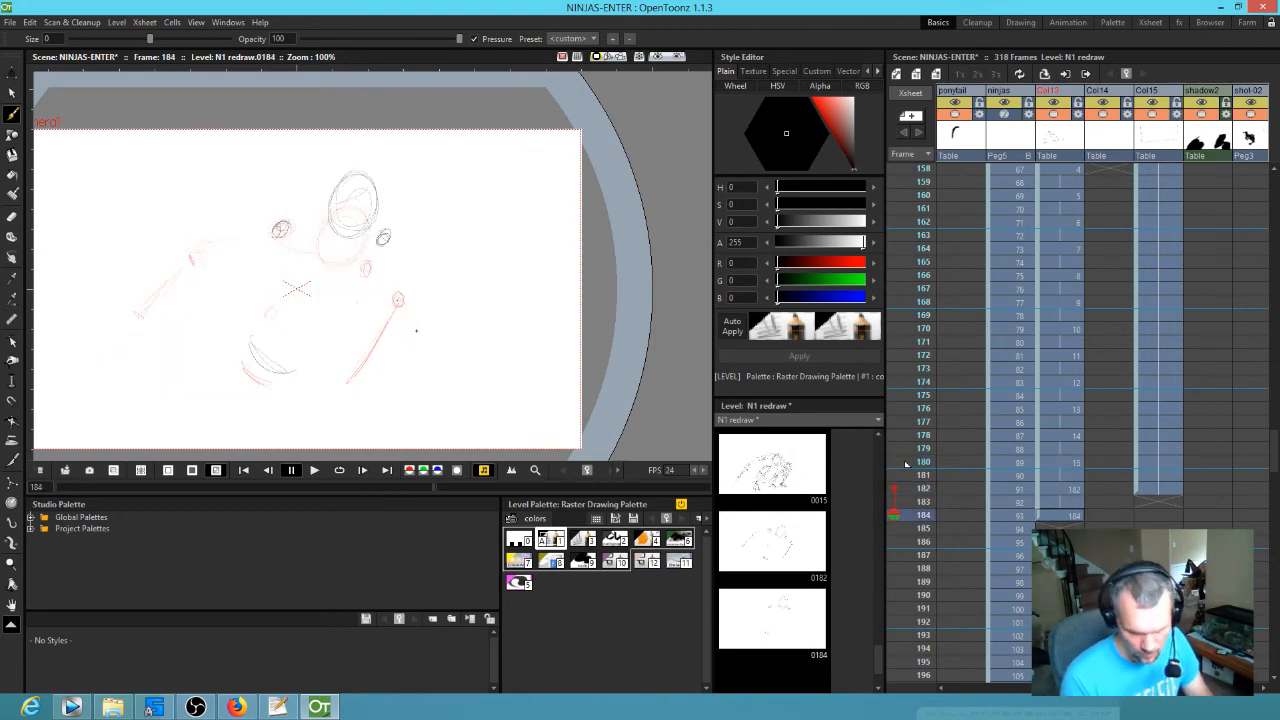
- Sketch a small knee circle for the right leg at frame 184, just below and outside the onion-skinned knee
key(comma)
key(comma)
key(period)
key(comma)
key(period)
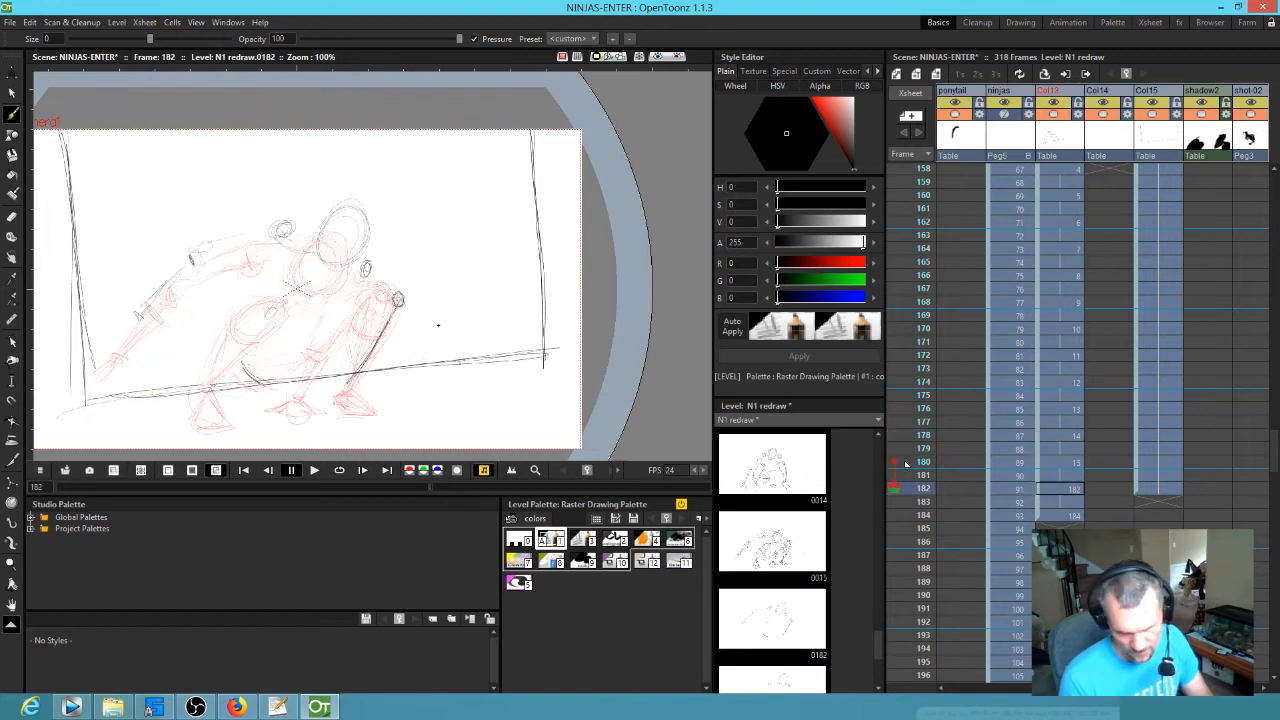
key(period)
key(period)
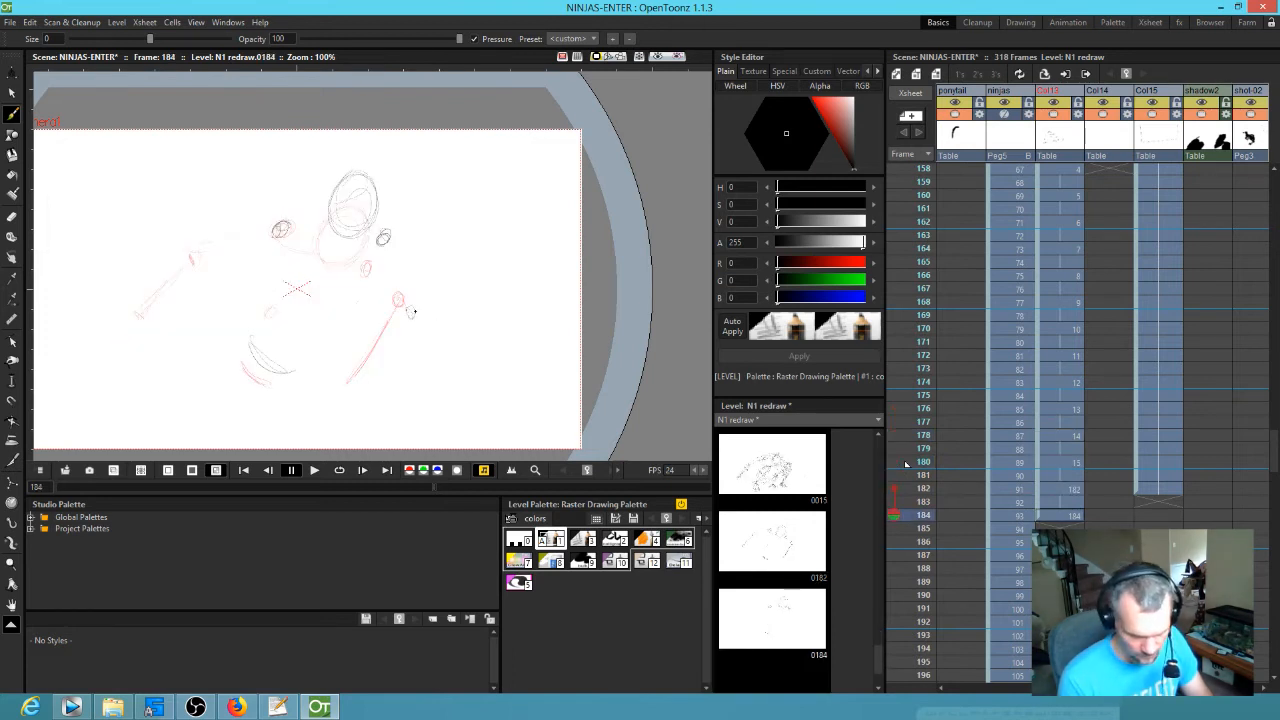
- Trace the planted right foot at frame 182 over its onion-skinned position from frame 180
click(905, 463)
mouse_move(335, 398)
mouse_down()
mouse_move(376, 412)
mouse_move(349, 414)
mouse_up()
key(comma)
key(comma)
key(period)
key(period)
key(period)
key(period)
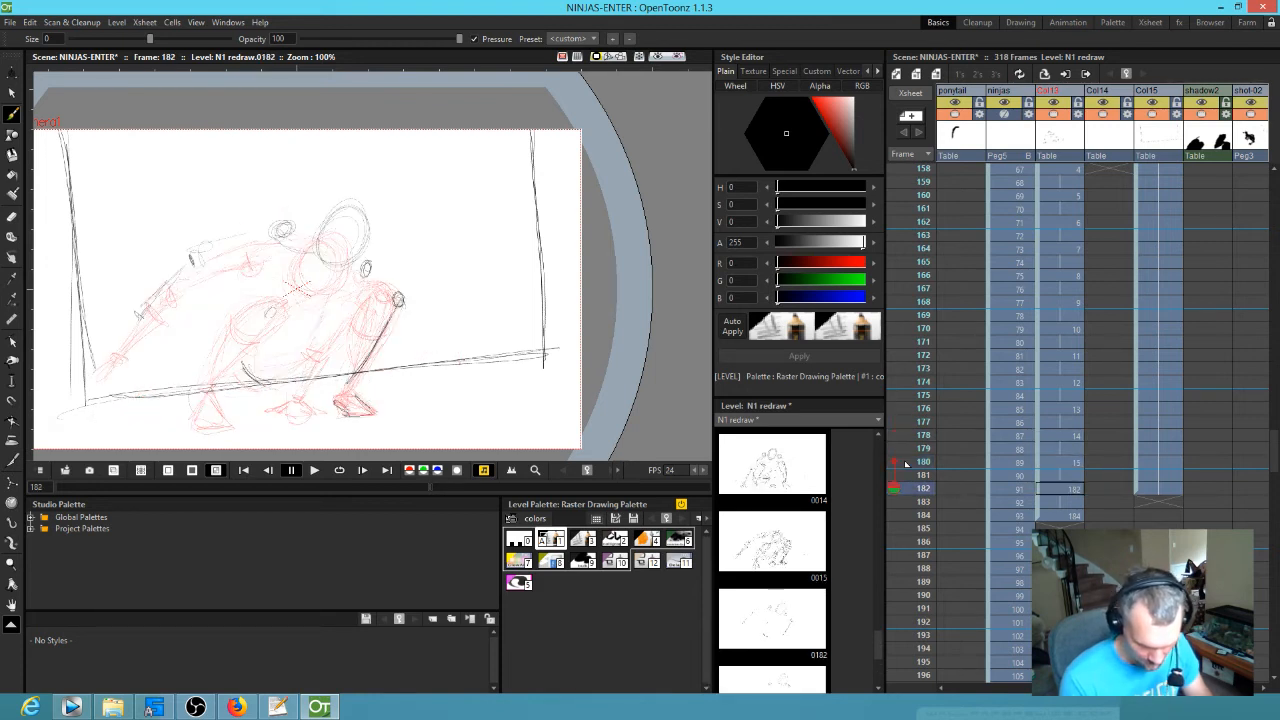
key(period)
key(period)
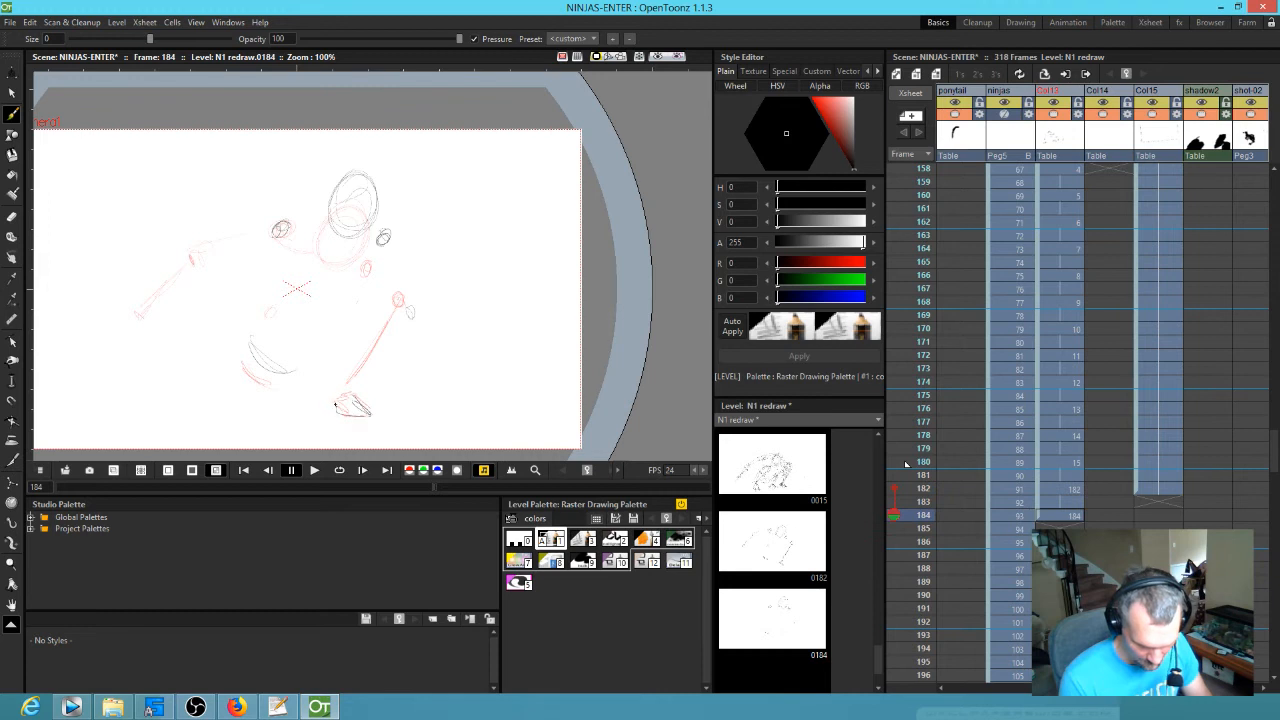
- Sketch the right foot at frame 184 over the onion-skinned foot from frame 182
click(906, 463)
key(period)
key(period)
key(period)
key(period)
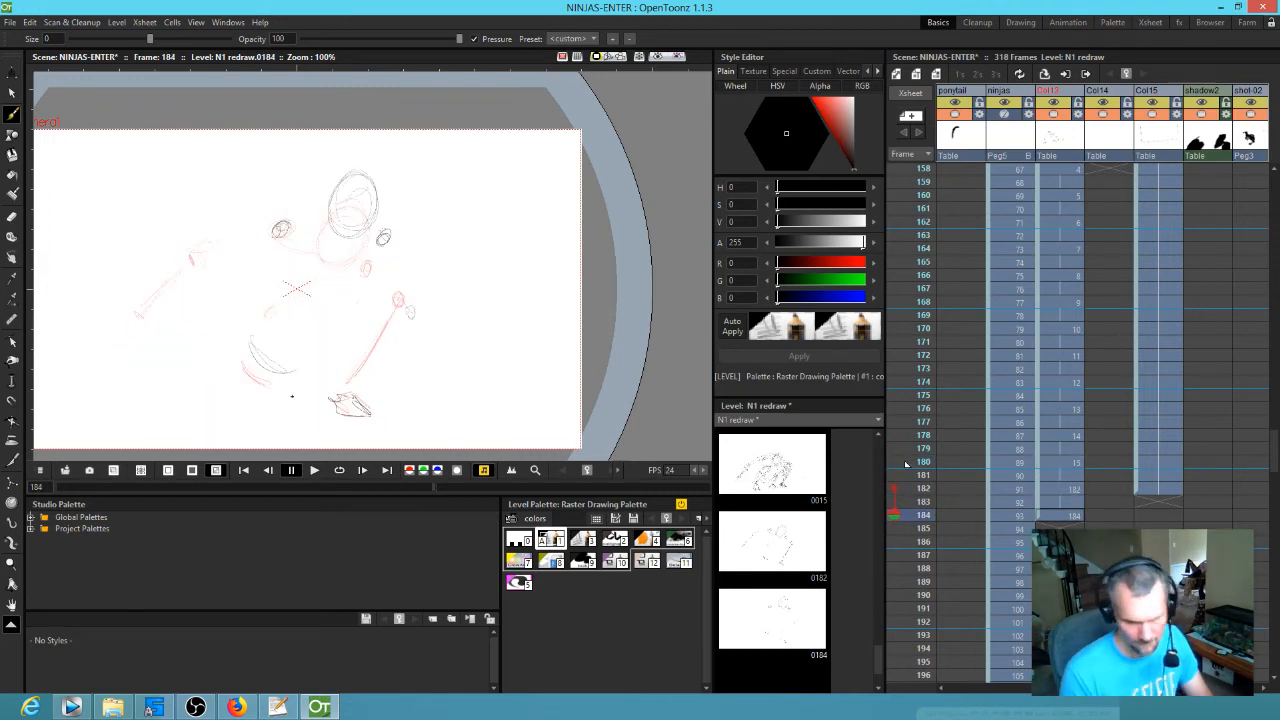
- Trace the triangular left foot at frame 182 over its position in the frame 180 drawing
key(comma)
key(comma)
key(comma)
key(period)
key(period)
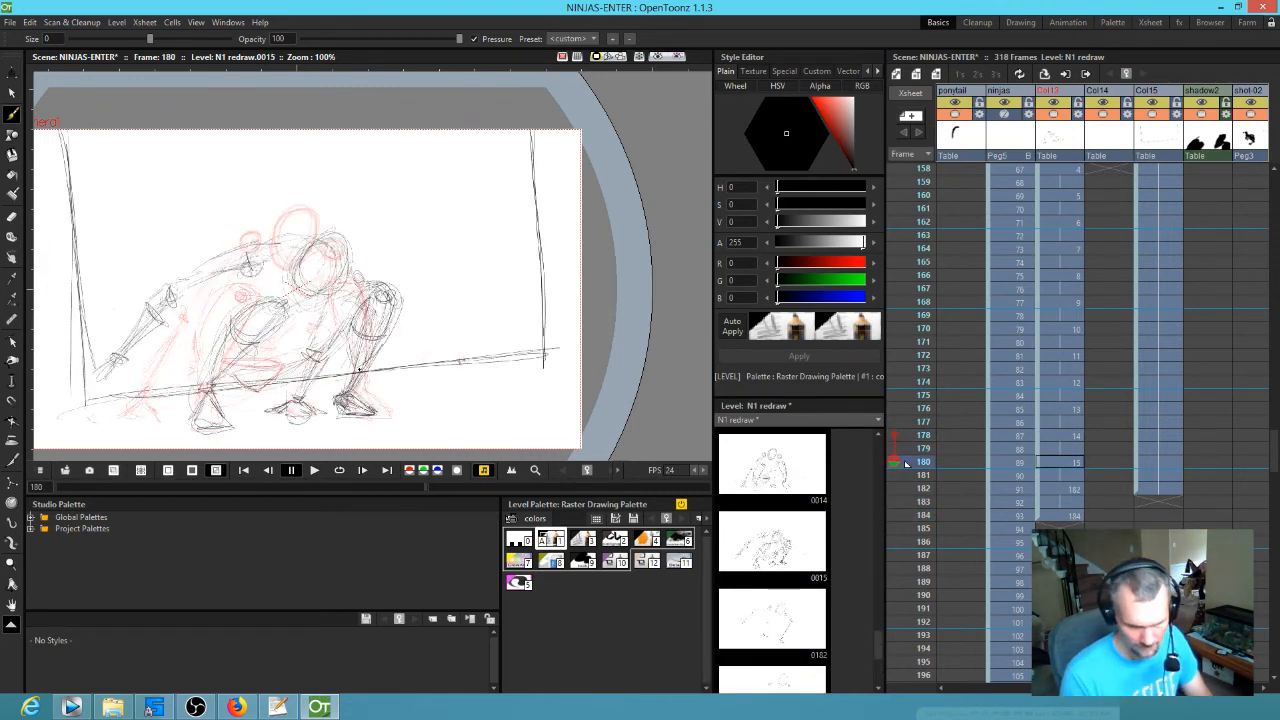
key(comma)
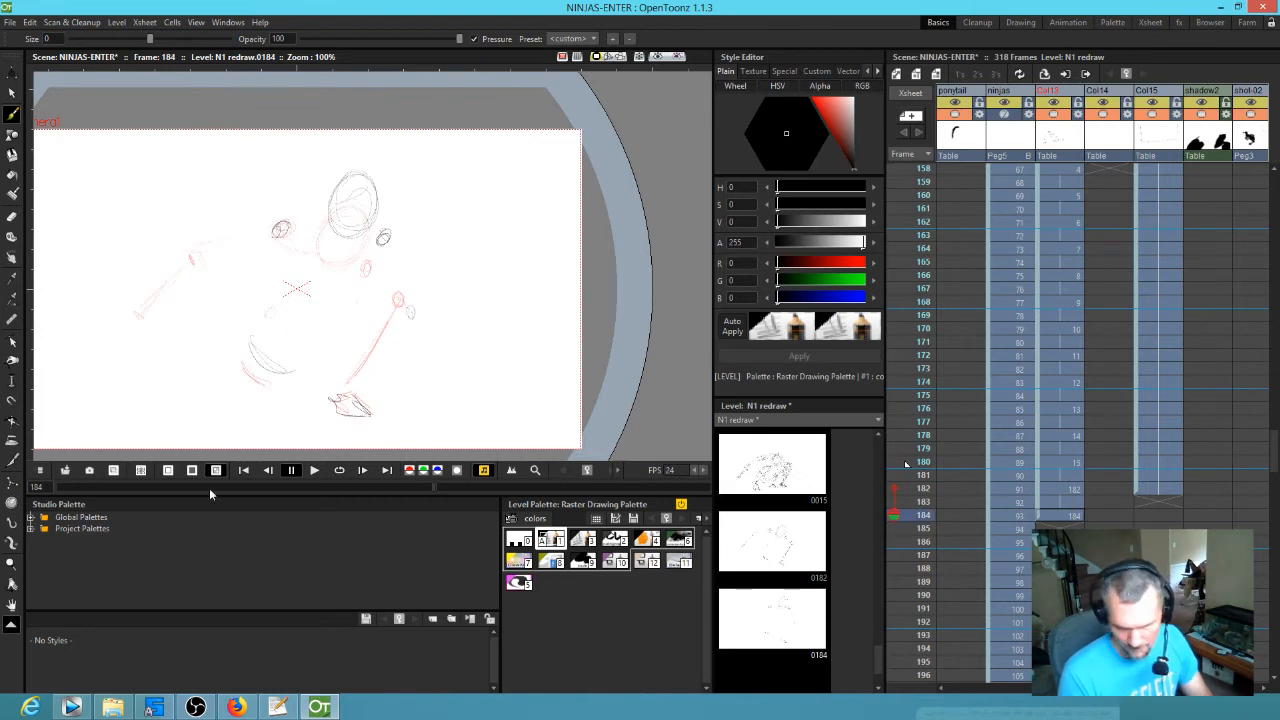
key(comma)
key(period)
key(period)
key(comma)
key(comma)
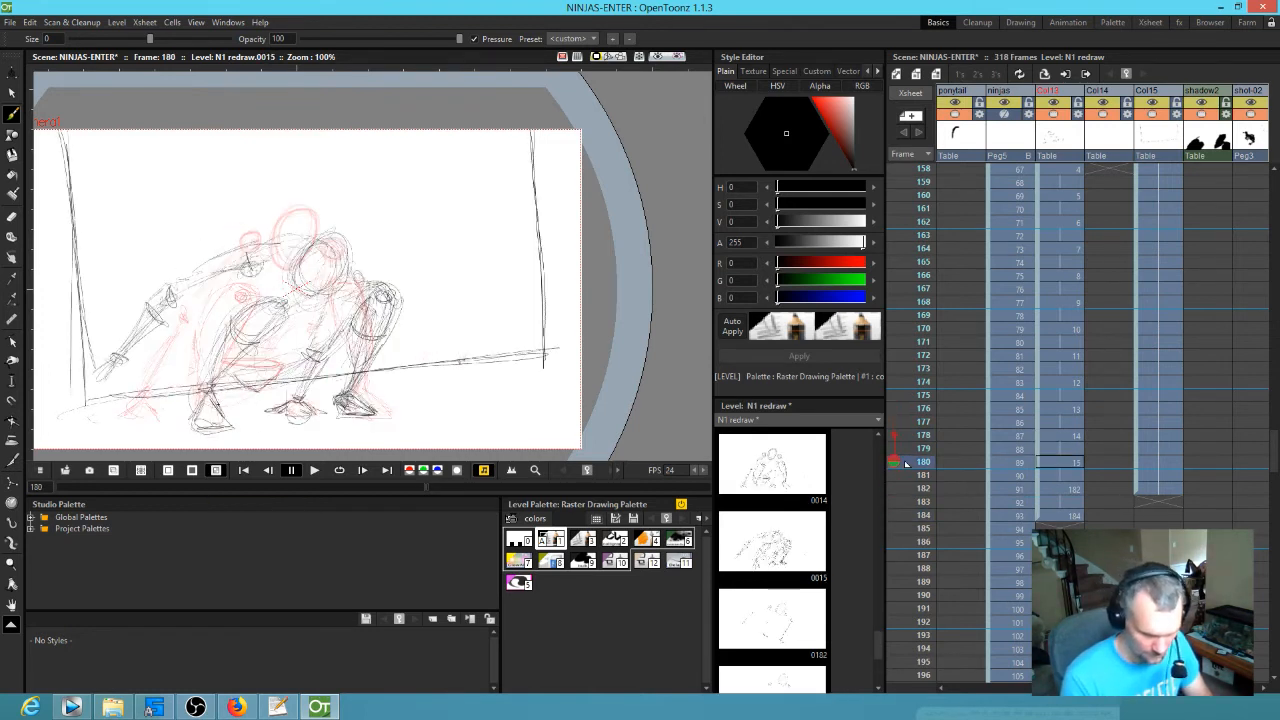
key(period)
key(period)
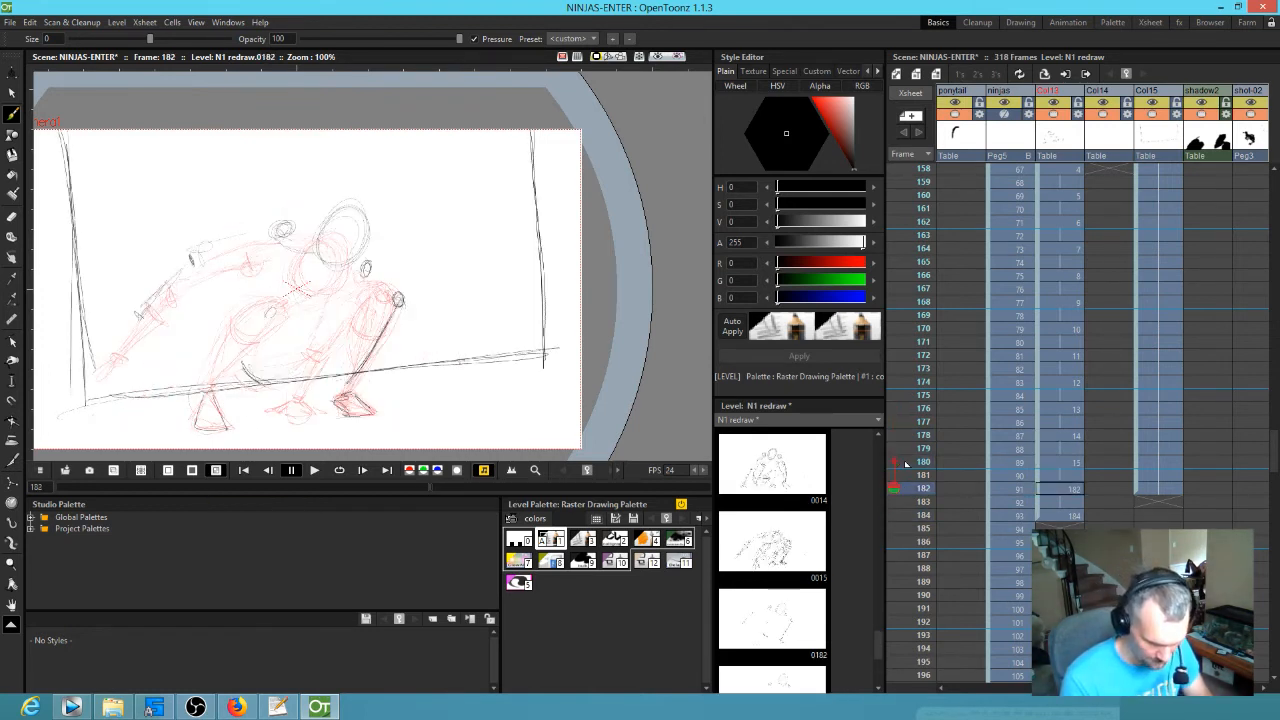
- Sketch the triangular left foot at frame 184 in its planted position, checking it against the previous drawings
key(comma)
key(comma)
key(period)
key(period)
key(period)
key(period)
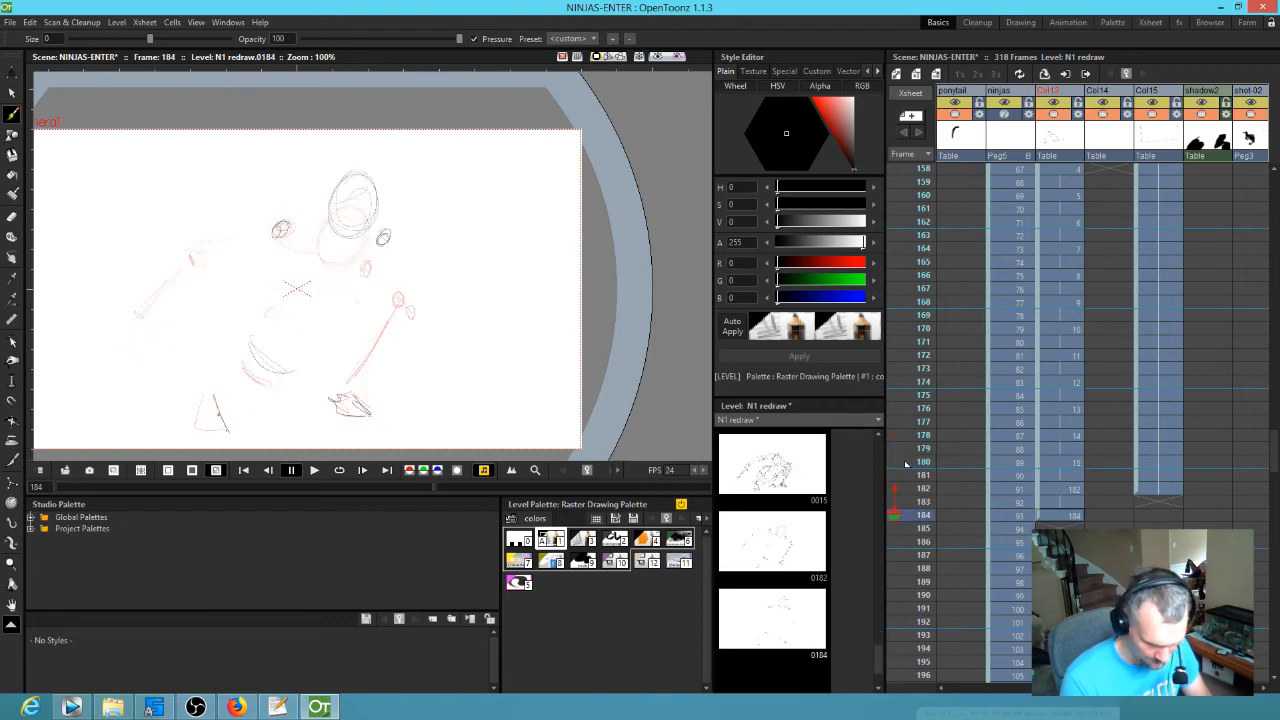
key(comma)
key(comma)
key(comma)
key(comma)
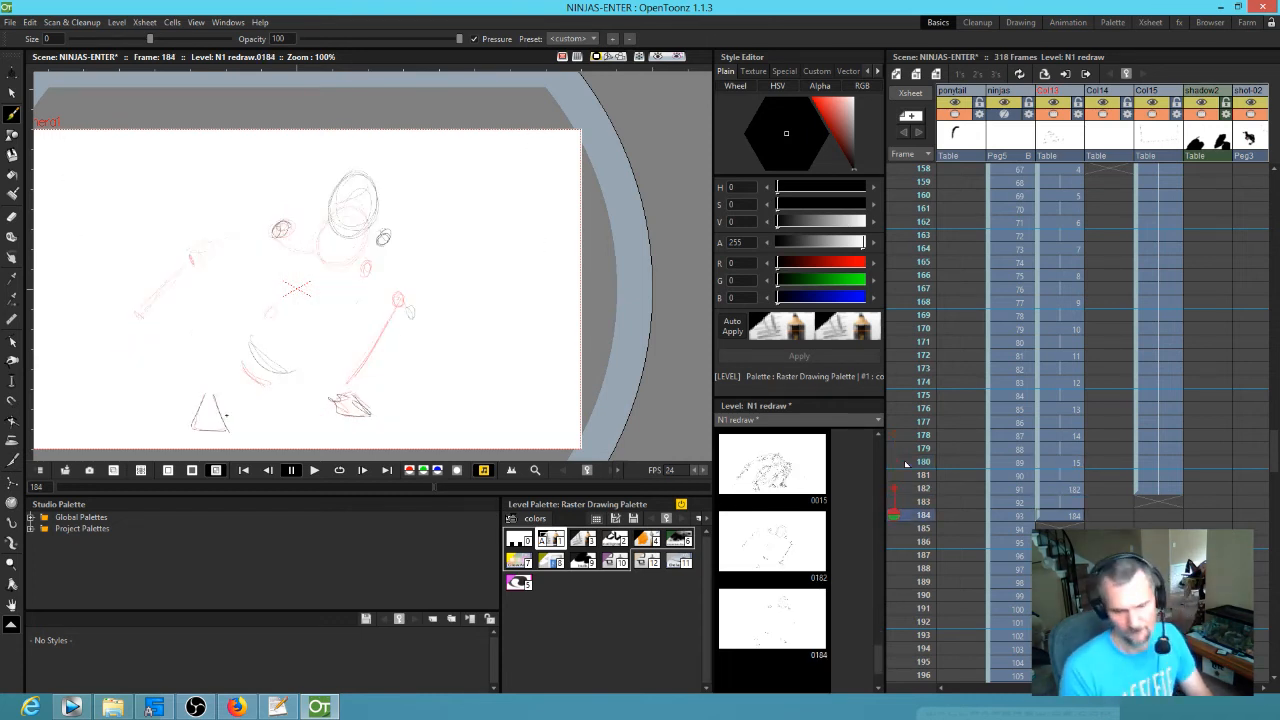
key(period)
key(period)
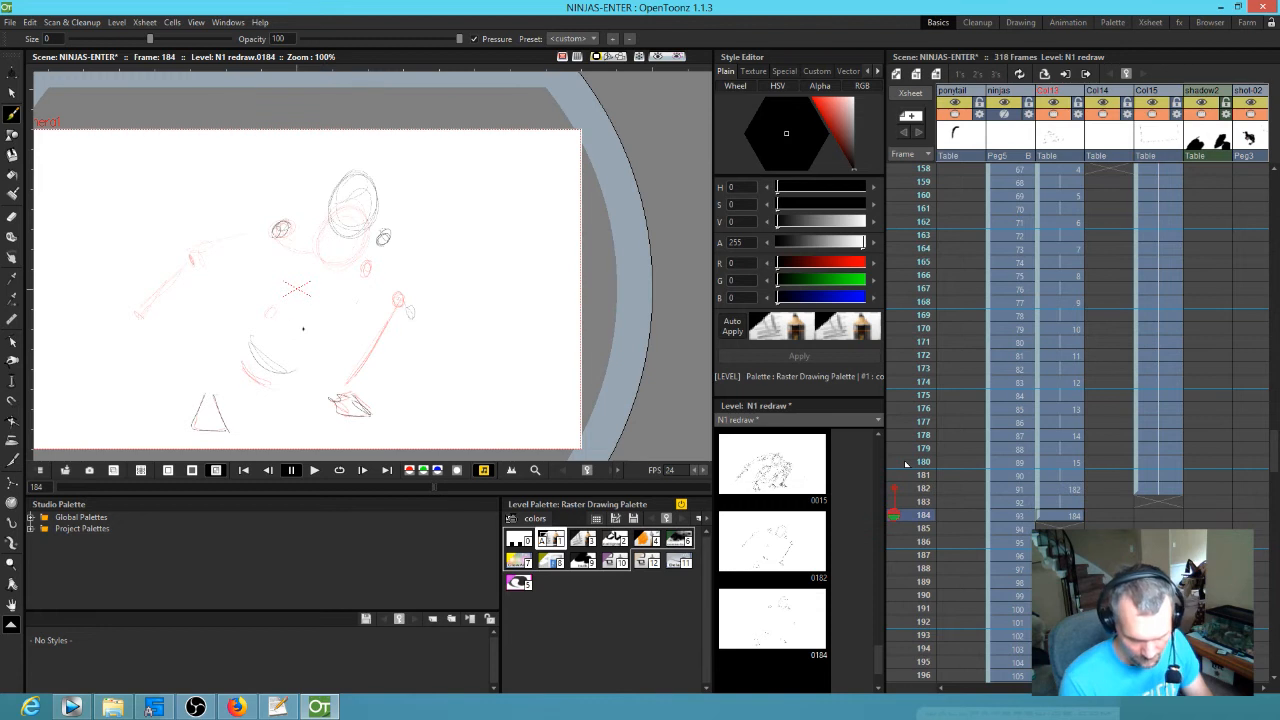
- Sketch the left leg's small knee circle at frame 182 and a matching one at frame 184
drag(283, 339, 290, 328)
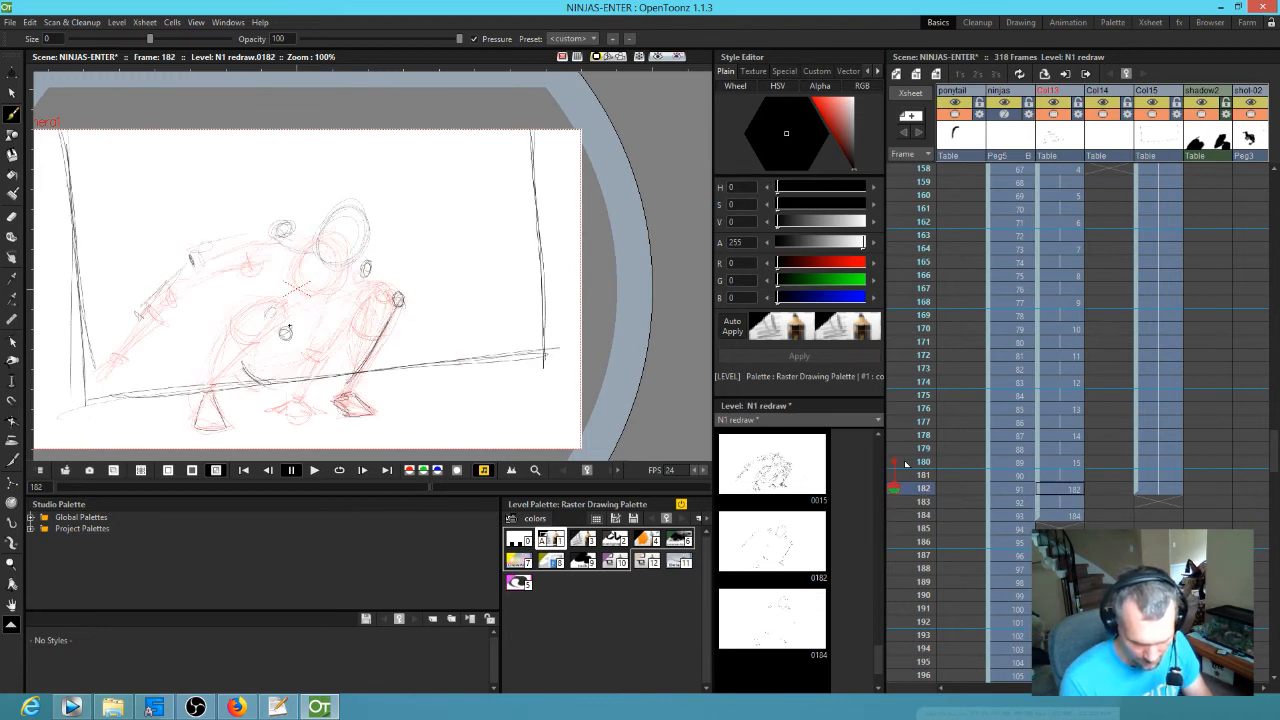
key(period)
key(period)
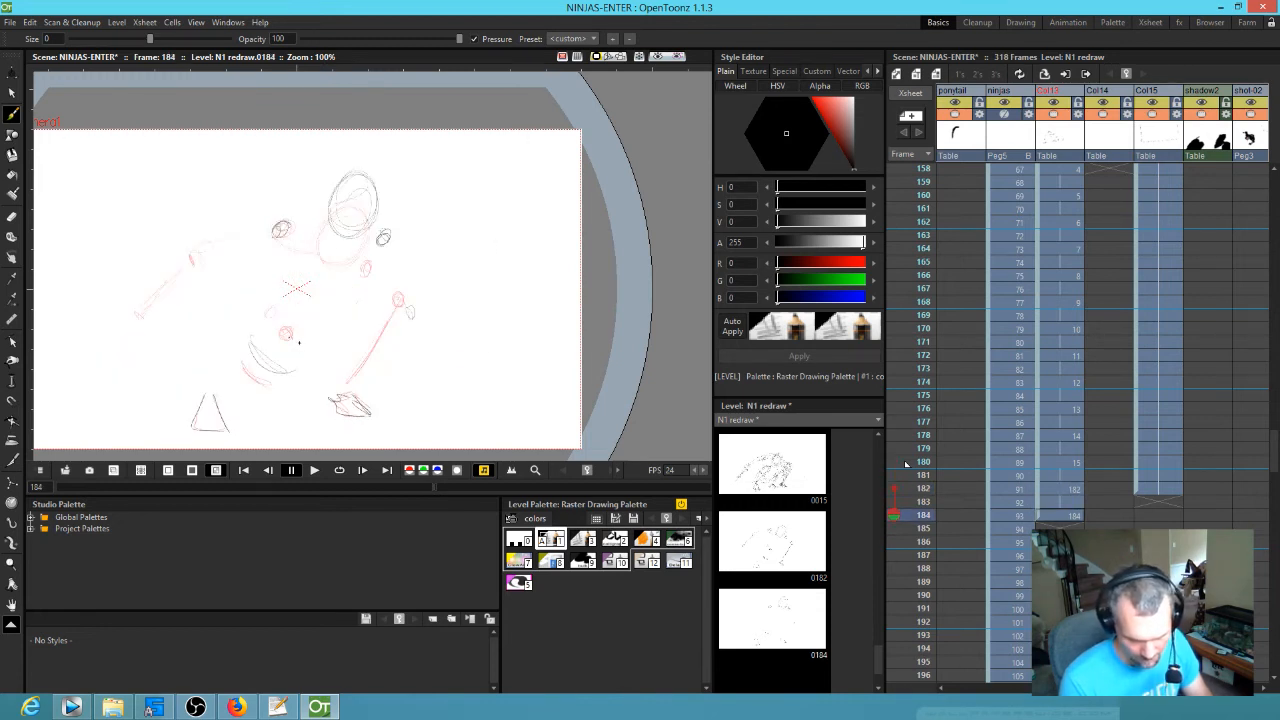
drag(283, 340, 290, 328)
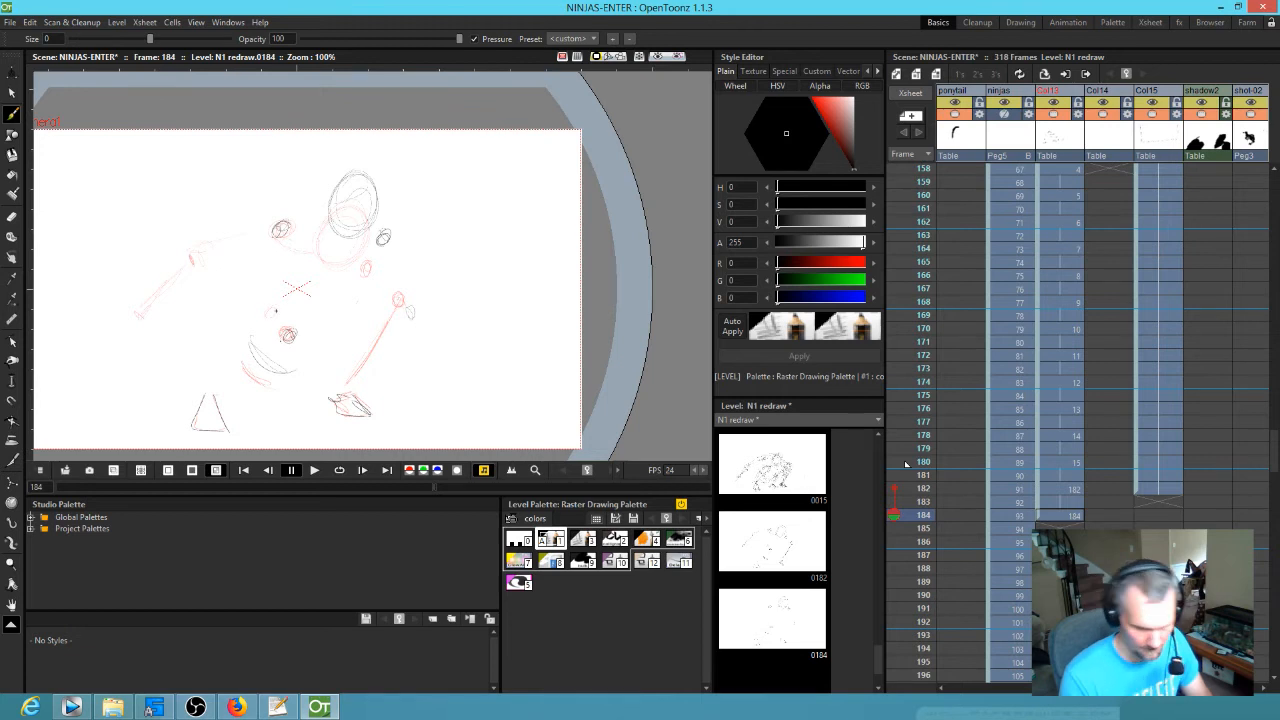
- Sketch the left shin line from the knee circle down to the triangular foot at frame 184
drag(266, 354, 232, 375)
key(comma)
key(comma)
key(period)
key(period)
- Try a right shin stroke along the onion-skinned leg at frame 184 and erase it
mouse_move(357, 381)
mouse_down()
mouse_move(379, 334)
mouse_move(356, 366)
mouse_up()
key(comma)
key(comma)
key(period)
key(period)
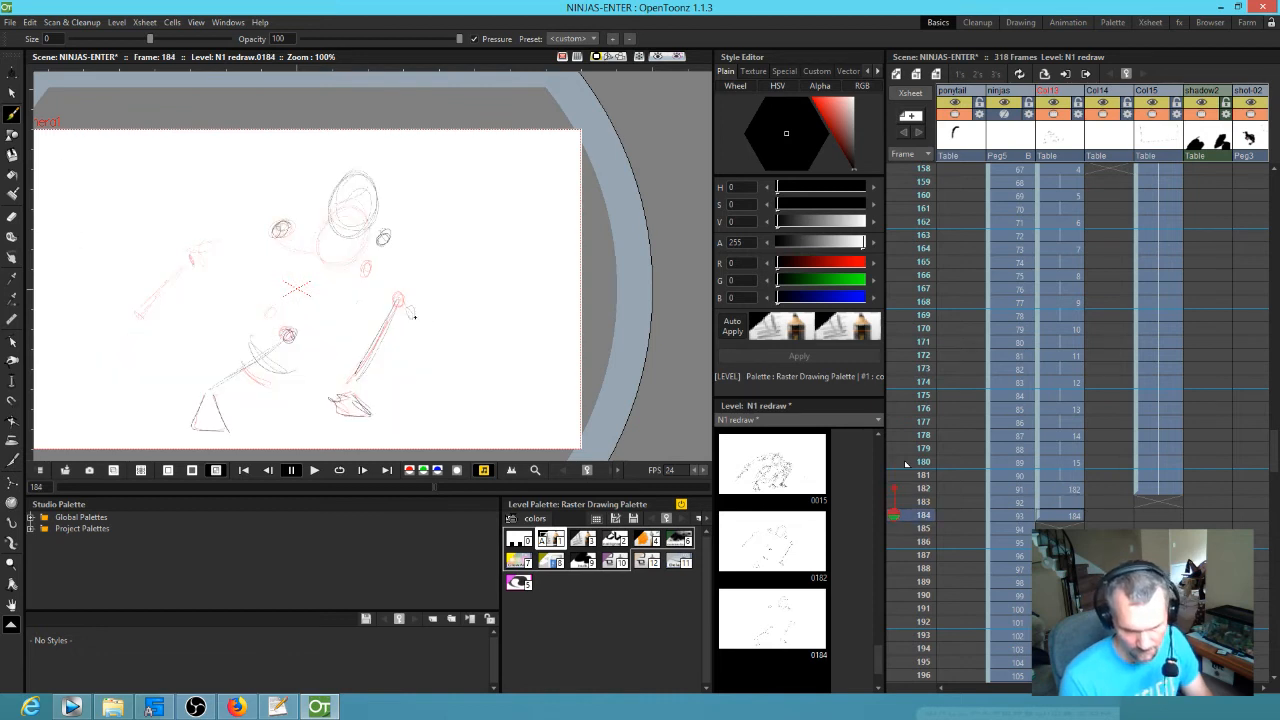
key(e)
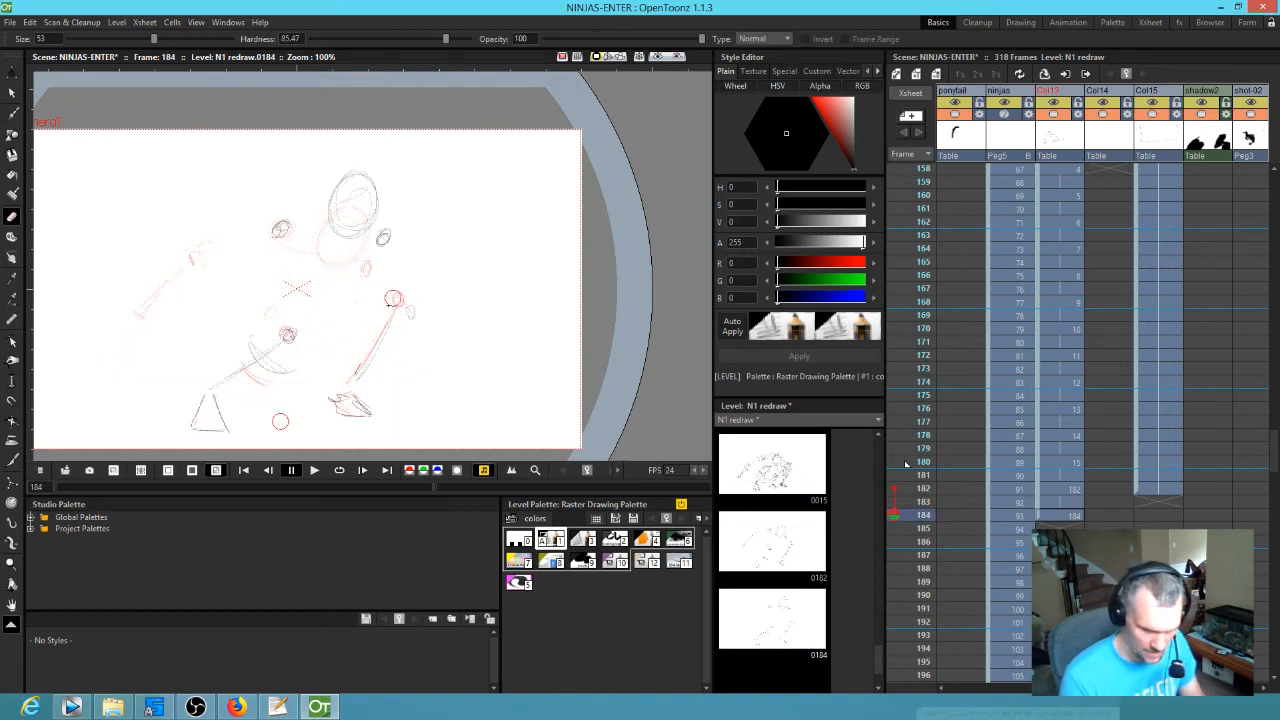
- Draw the right shin line at frame 184 from the foot up to the knee circle
key(b)
drag(344, 391, 411, 314)
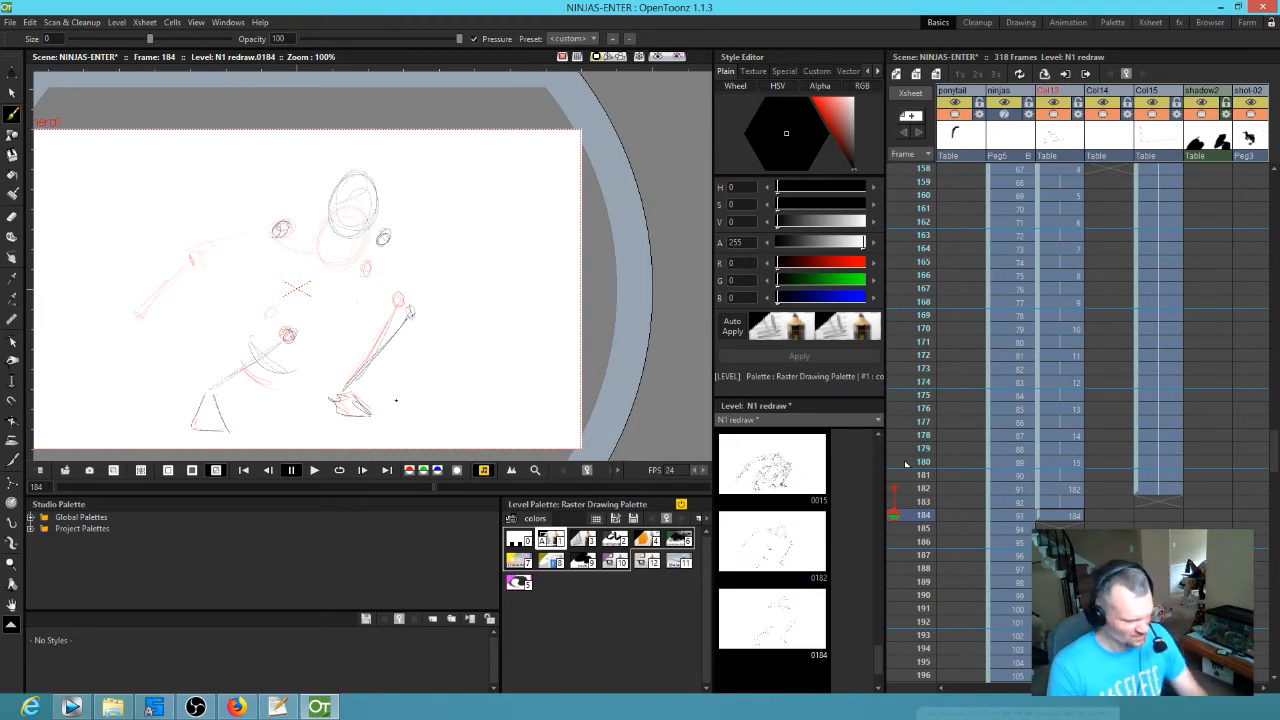
key(comma)
key(comma)
key(period)
key(period)
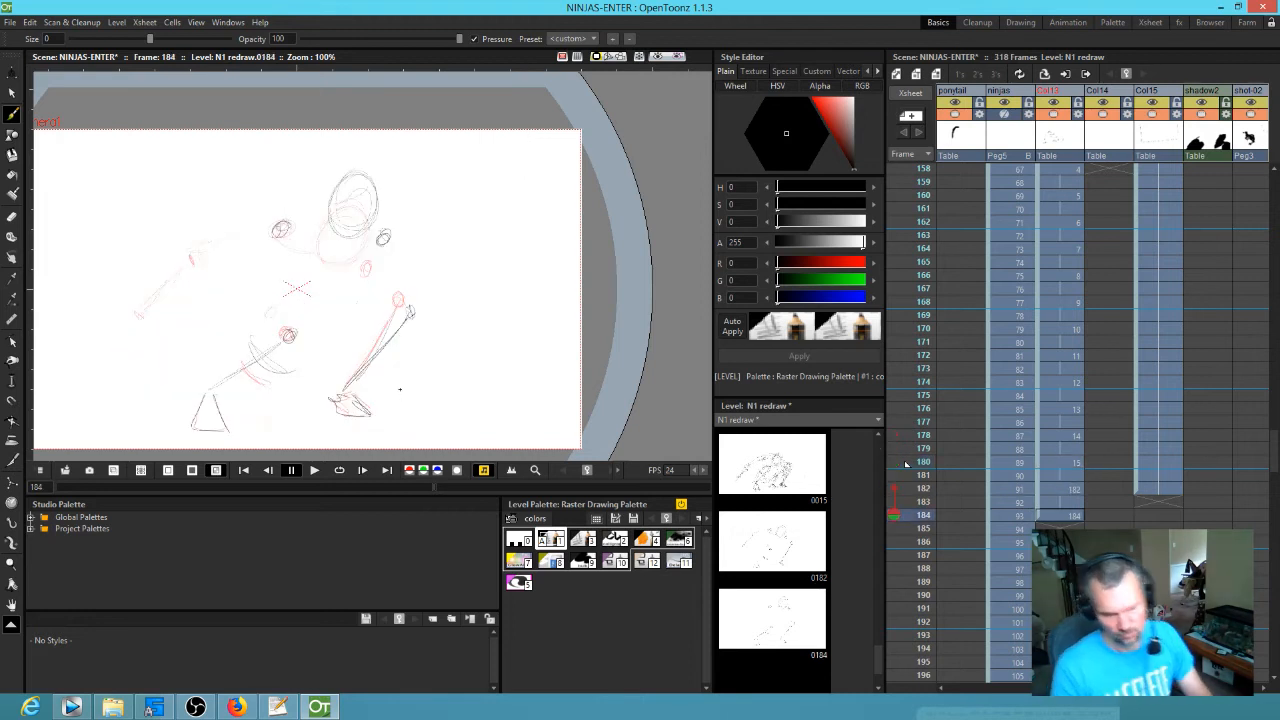
- Sketch the outstretched forearm at frame 184 beside the onion-skinned arm and compare it with frame 182
key(comma)
key(comma)
key(period)
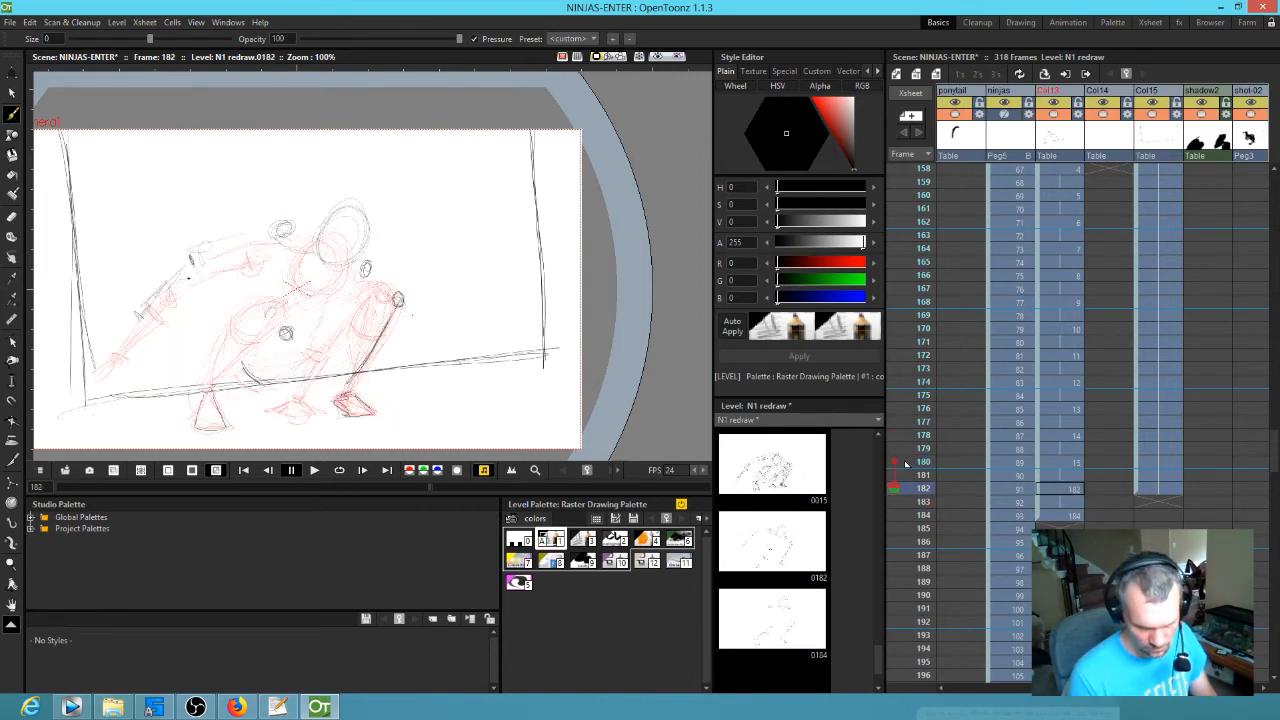
key(period)
mouse_move(196, 282)
mouse_down()
mouse_move(208, 272)
mouse_move(148, 320)
mouse_up()
key(comma)
key(comma)
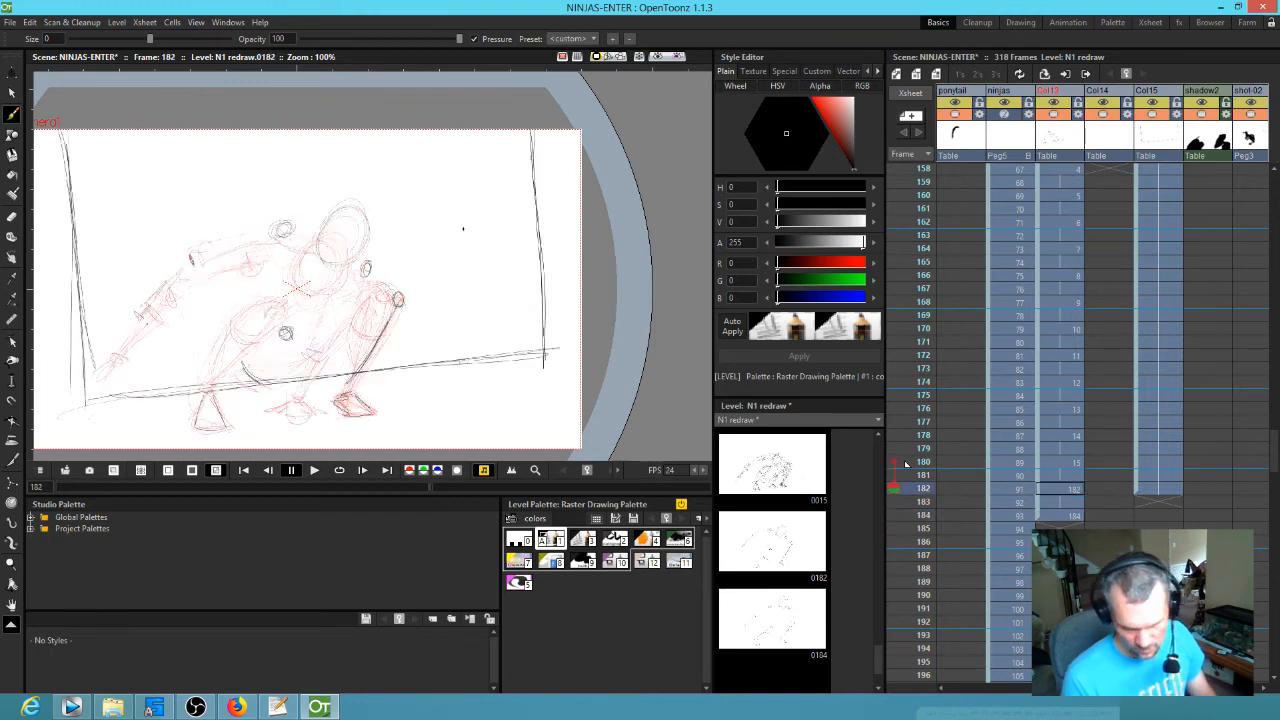
- Sketch the lower part of the right arm at frame 182 beside the onion-skinned pose, comparing it with frame 184
key(period)
key(period)
key(comma)
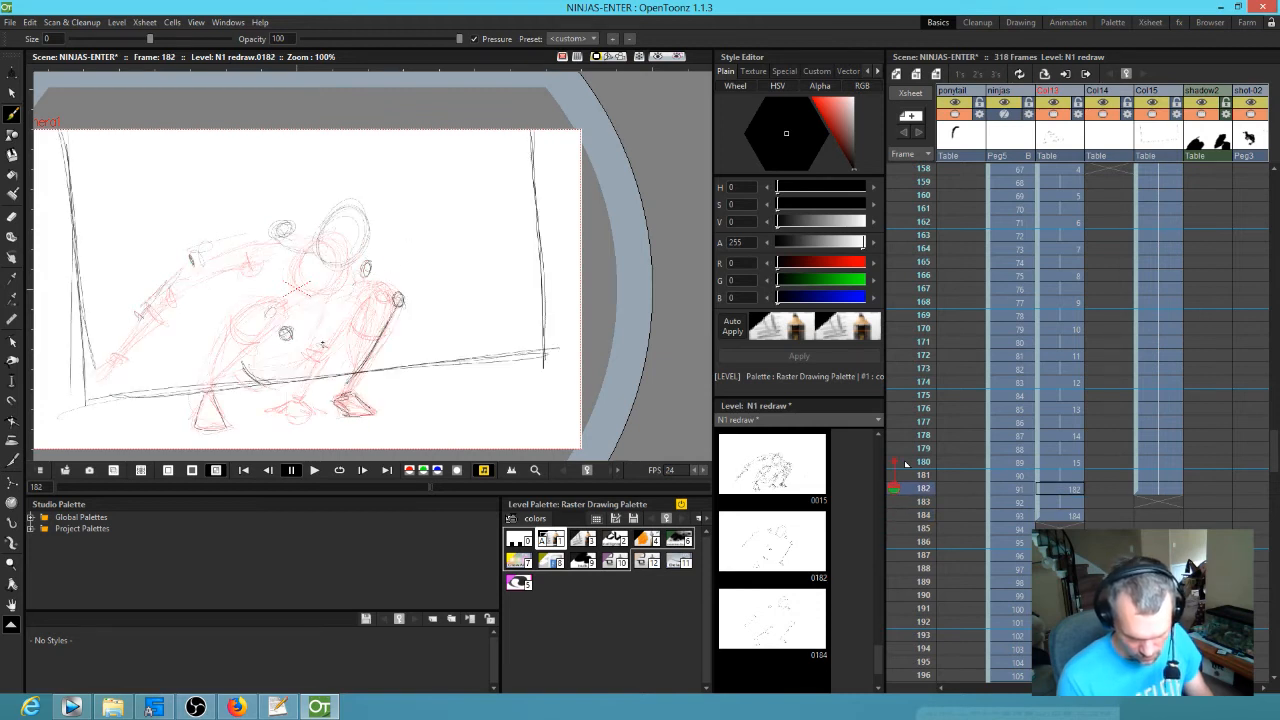
key(comma)
key(period)
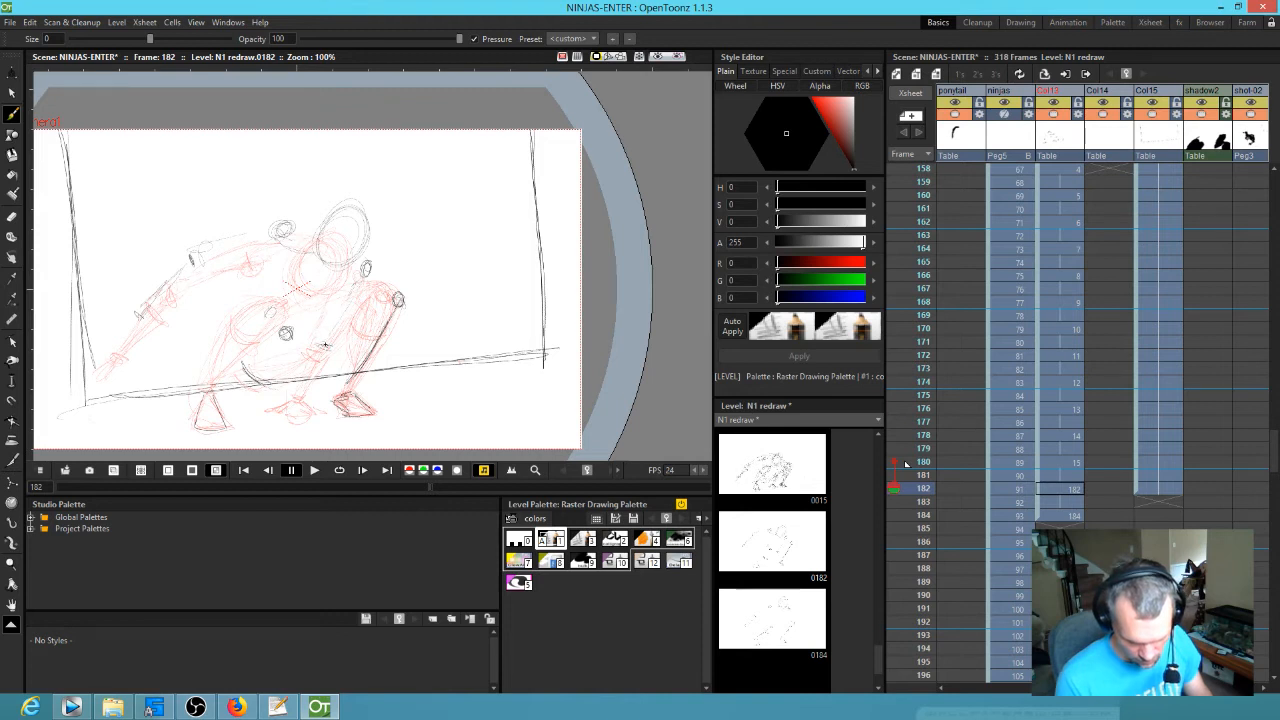
key(period)
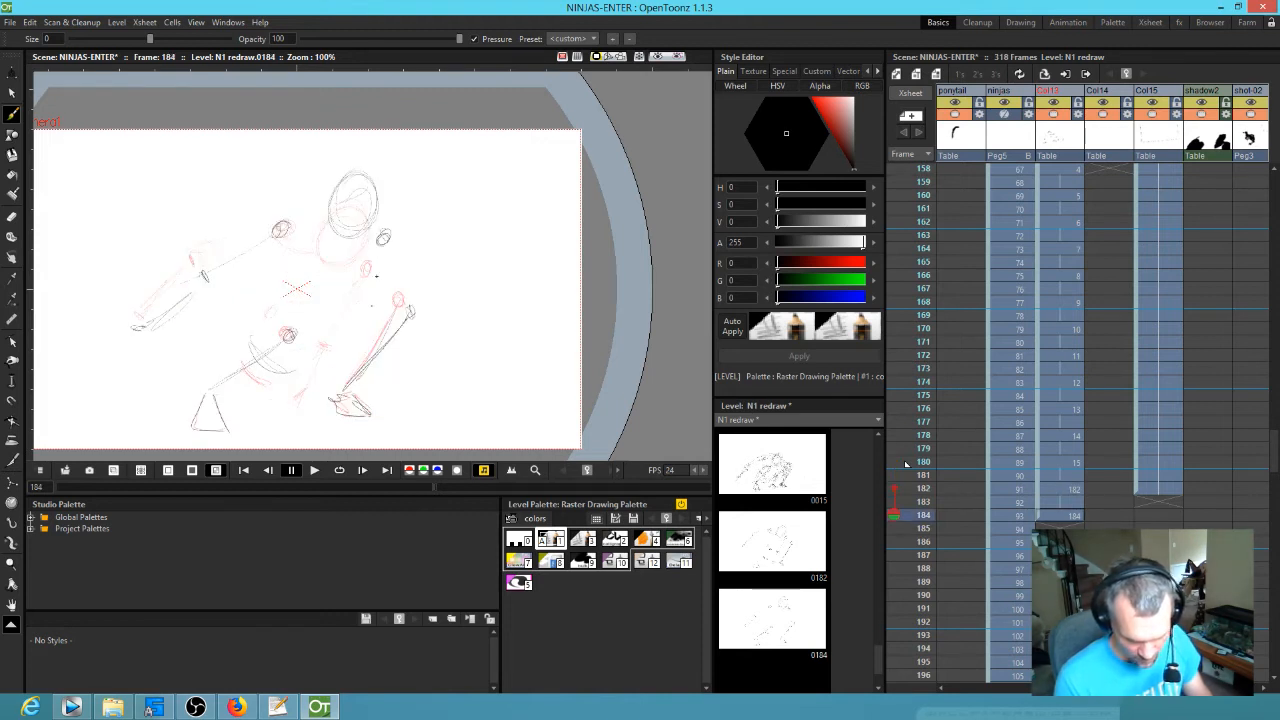
- Draw the right arm at frame 184 from the shoulder circle down to the hand on the ground, and compare it with frame 182
mouse_move(381, 248)
mouse_down()
mouse_move(310, 375)
mouse_move(284, 393)
mouse_move(299, 411)
mouse_move(318, 366)
mouse_move(288, 410)
mouse_up()
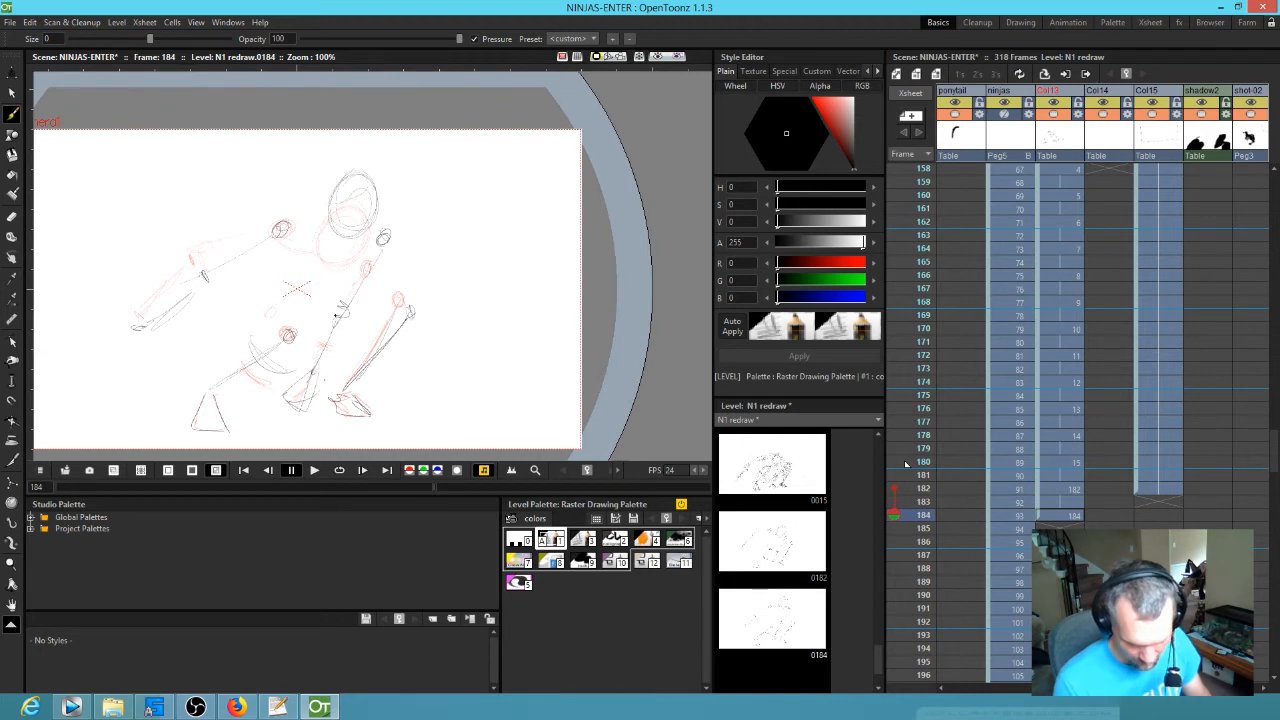
key(comma)
key(period)
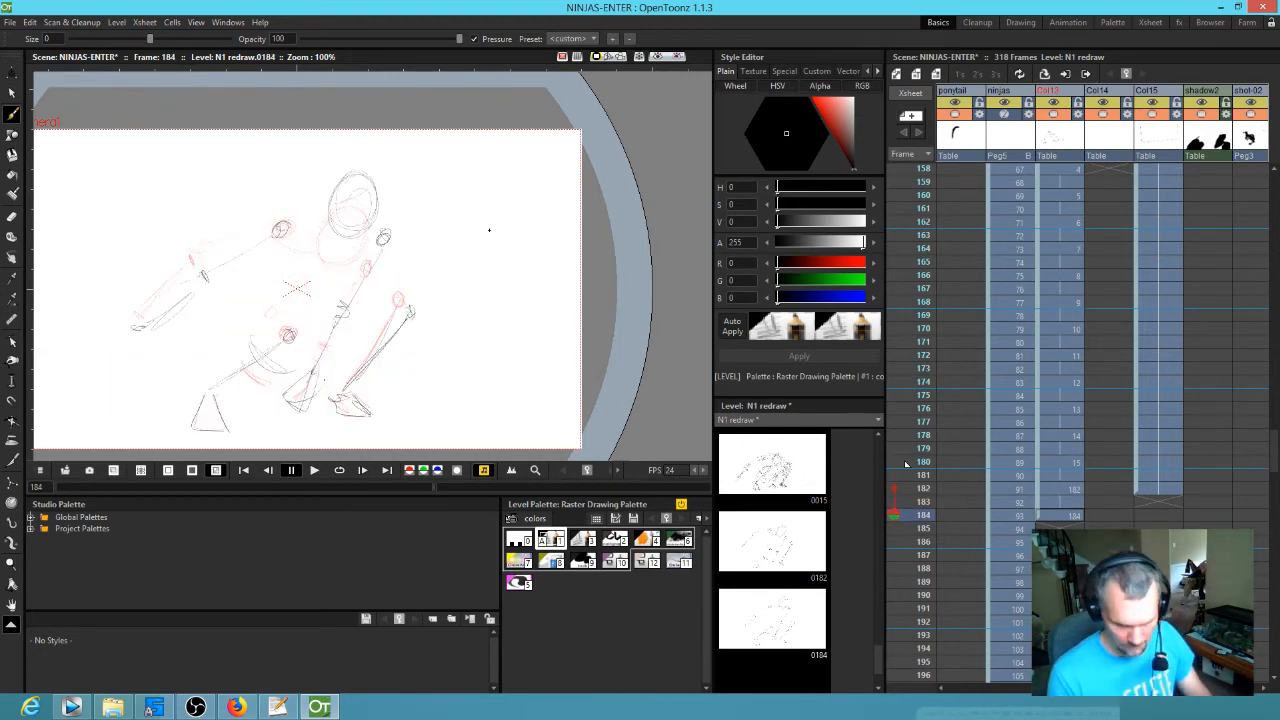
- Start a new drawing at frame 186 with a raised head oval and two shoulder circles above the onion-skinned pose
key(Down)
key(Down)
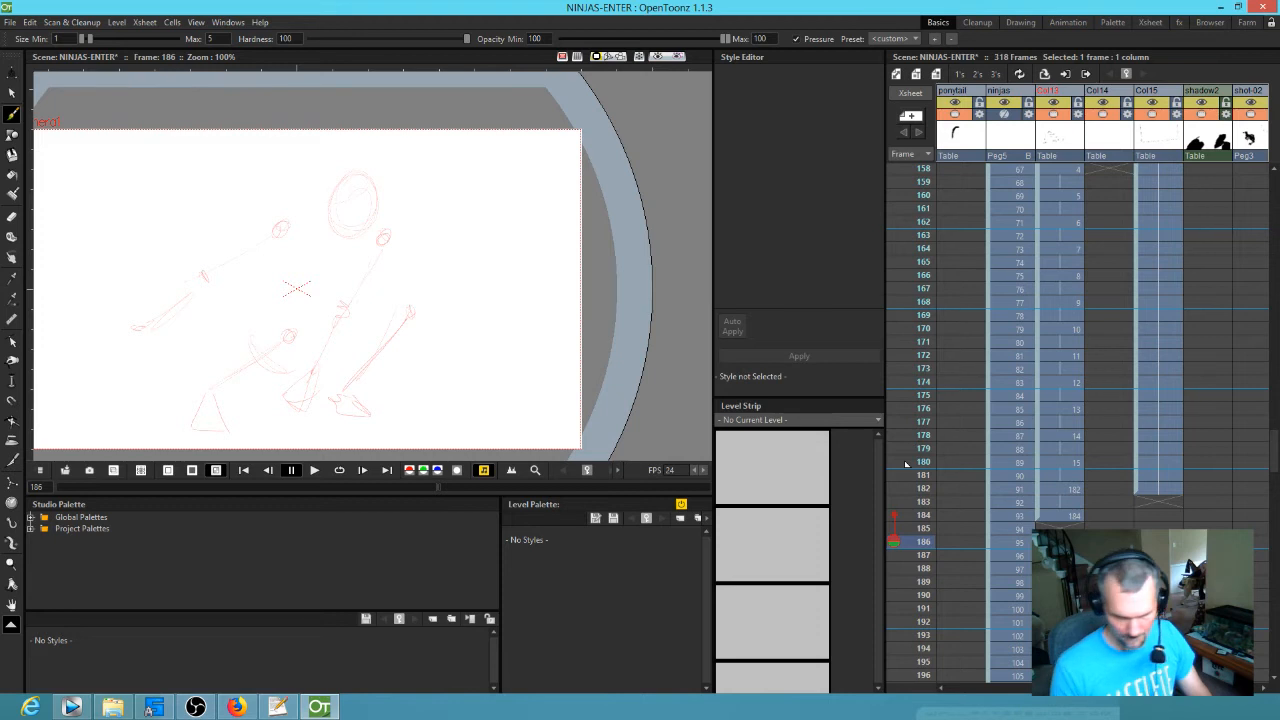
mouse_move(334, 164)
mouse_down()
mouse_move(334, 136)
mouse_move(360, 136)
mouse_up()
key(comma)
key(period)
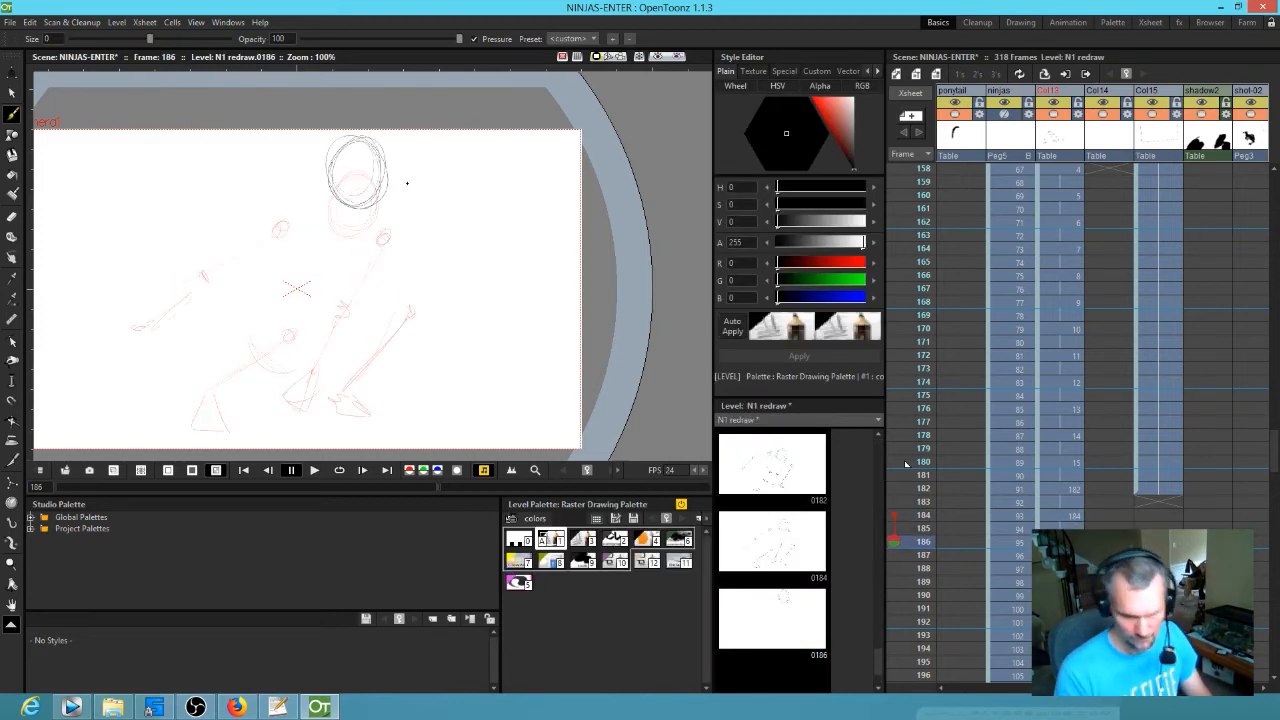
drag(283, 202, 290, 201)
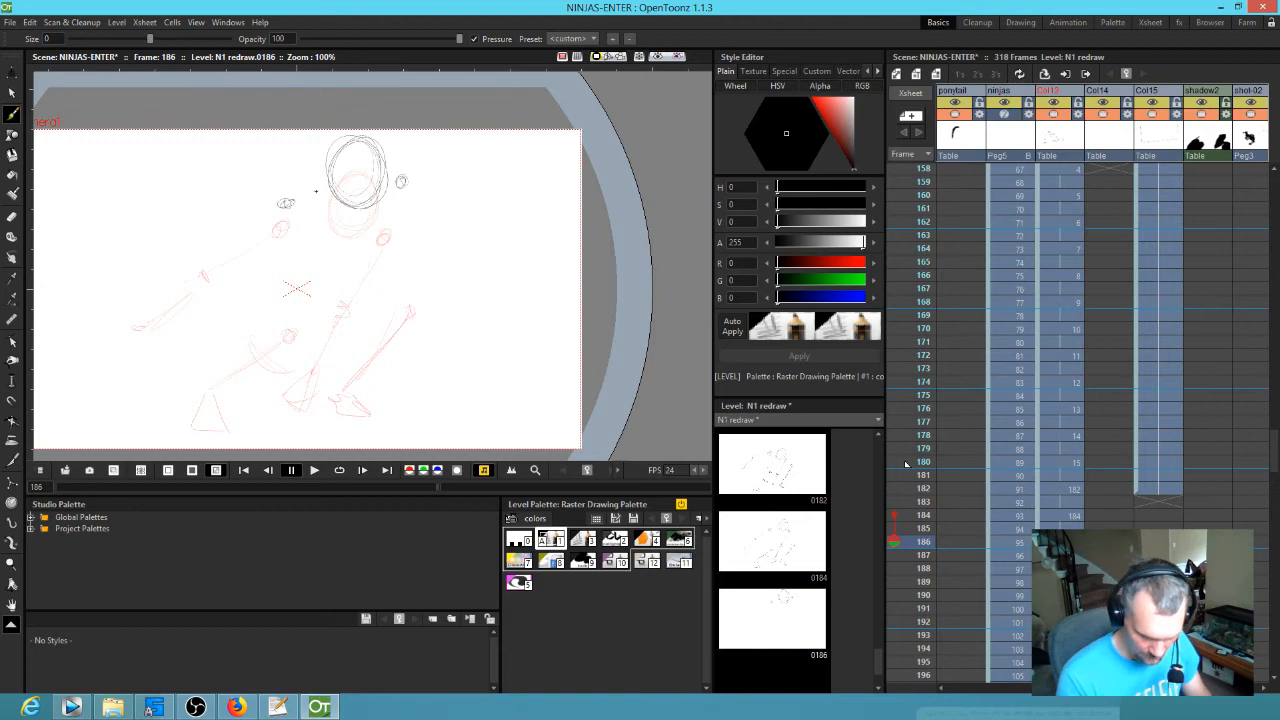
- Draw the right arm from the shoulder circle down to the hand and add the right foot at frame 186
drag(374, 264, 302, 371)
key(shift+comma)
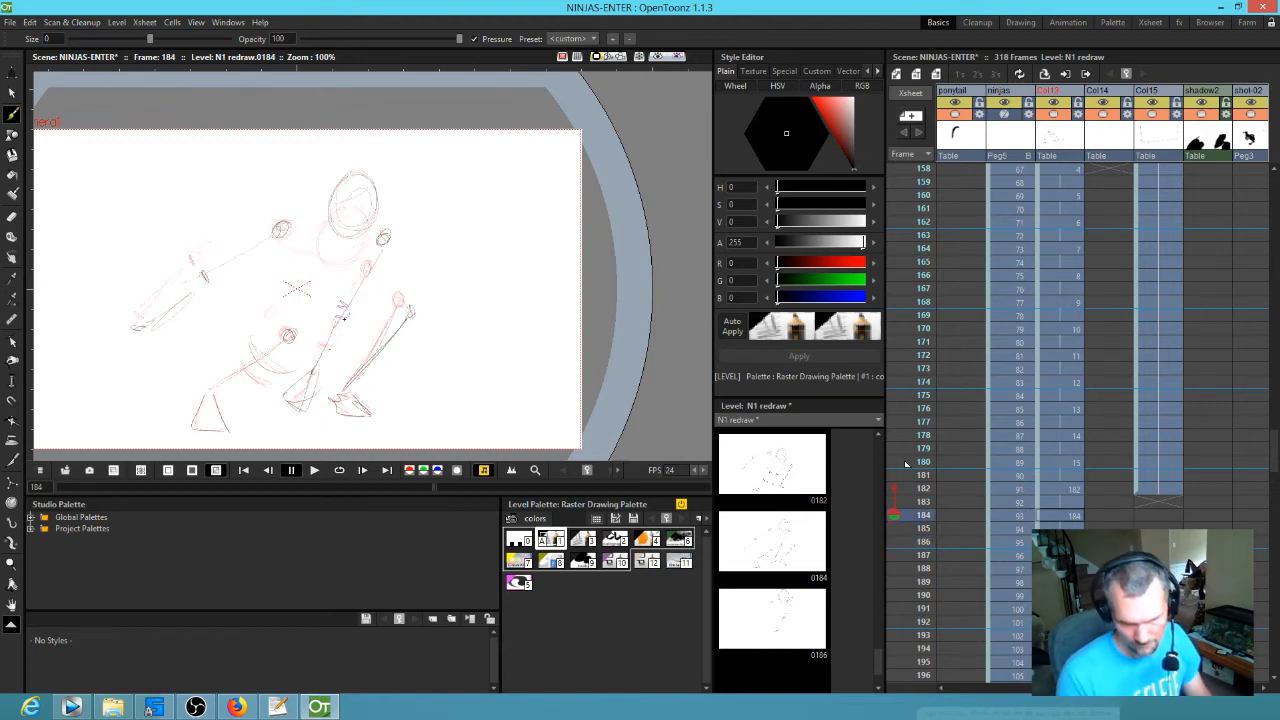
key(shift+period)
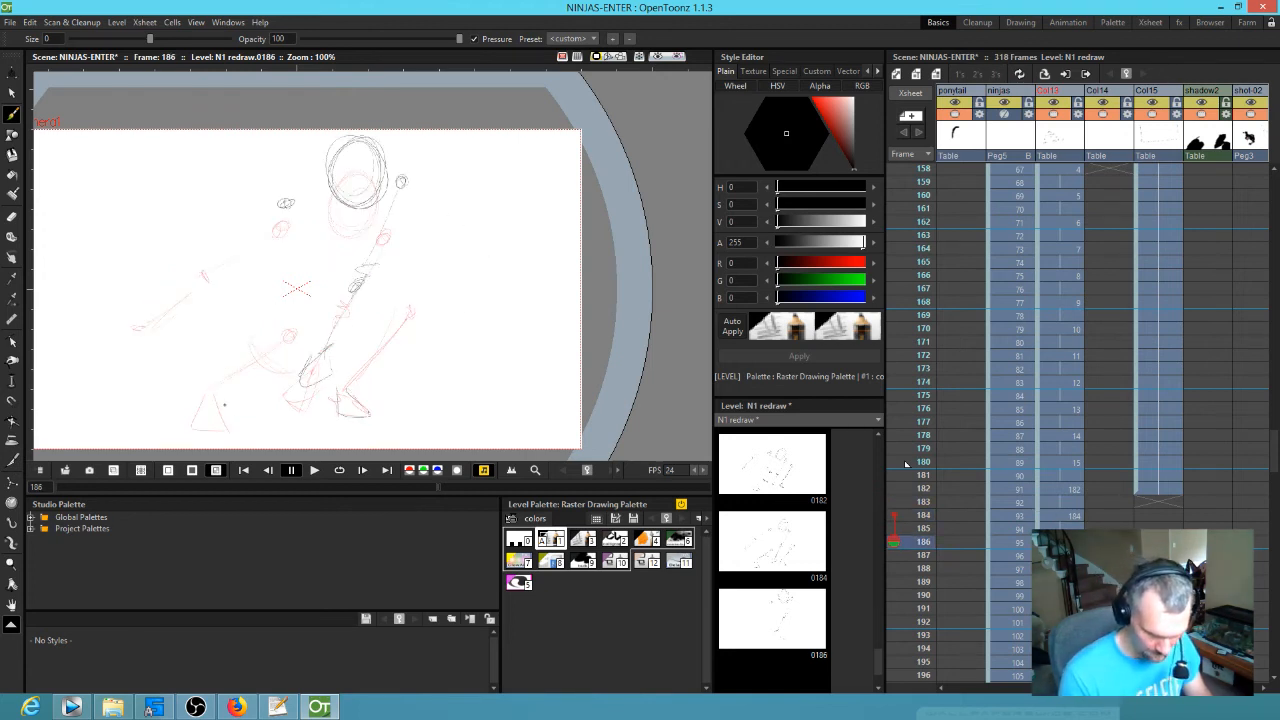
- Outline the left triangular foot at frame 186 and compare the pose with the preceding drawings
key(shift+comma)
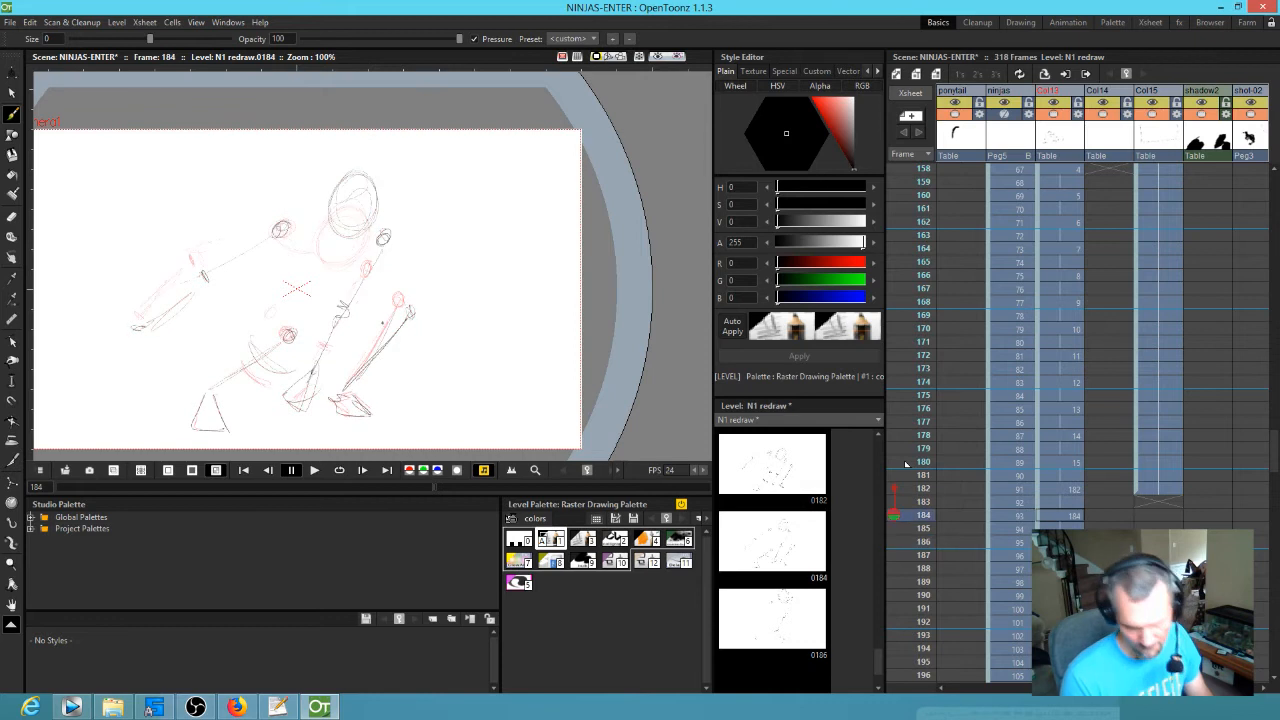
key(shift+comma)
key(shift+comma)
key(shift+period)
key(shift+period)
key(shift+period)
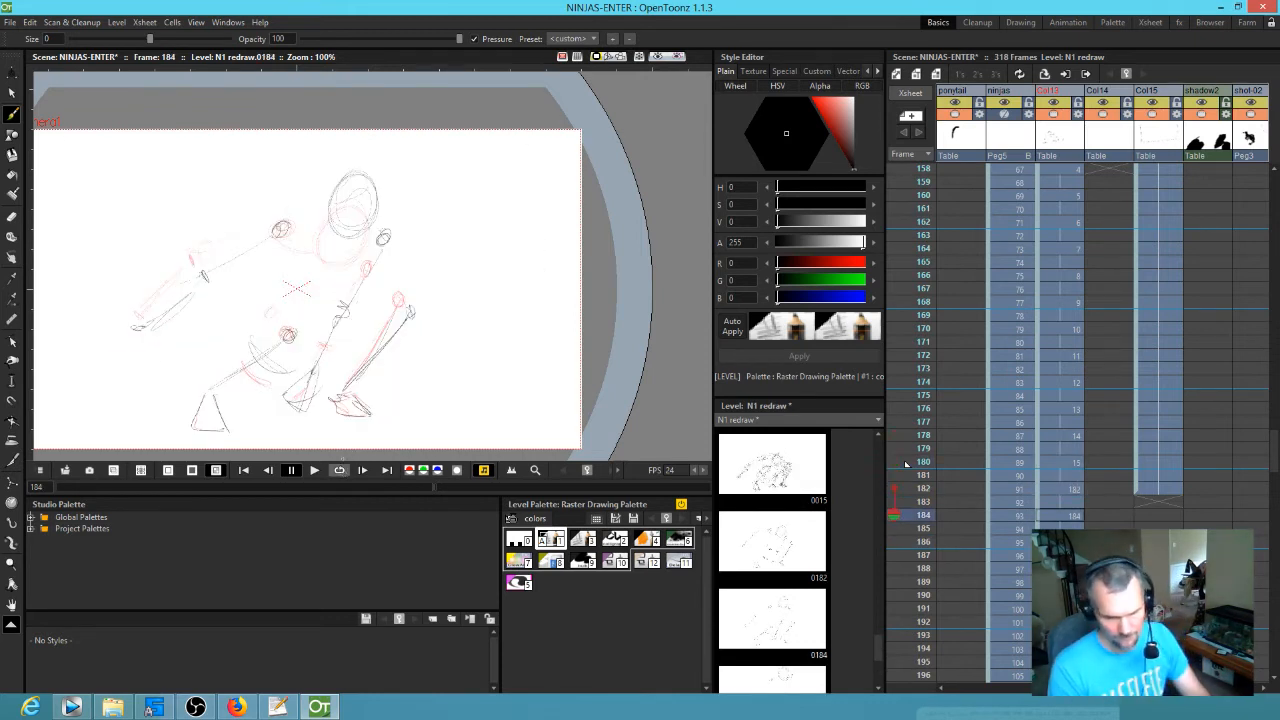
- Erase the head oval at frame 186 and redraw it narrower and slightly higher
key(e)
mouse_move(372, 145)
mouse_down()
mouse_move(335, 187)
mouse_move(347, 204)
mouse_up()
drag(370, 187, 339, 194)
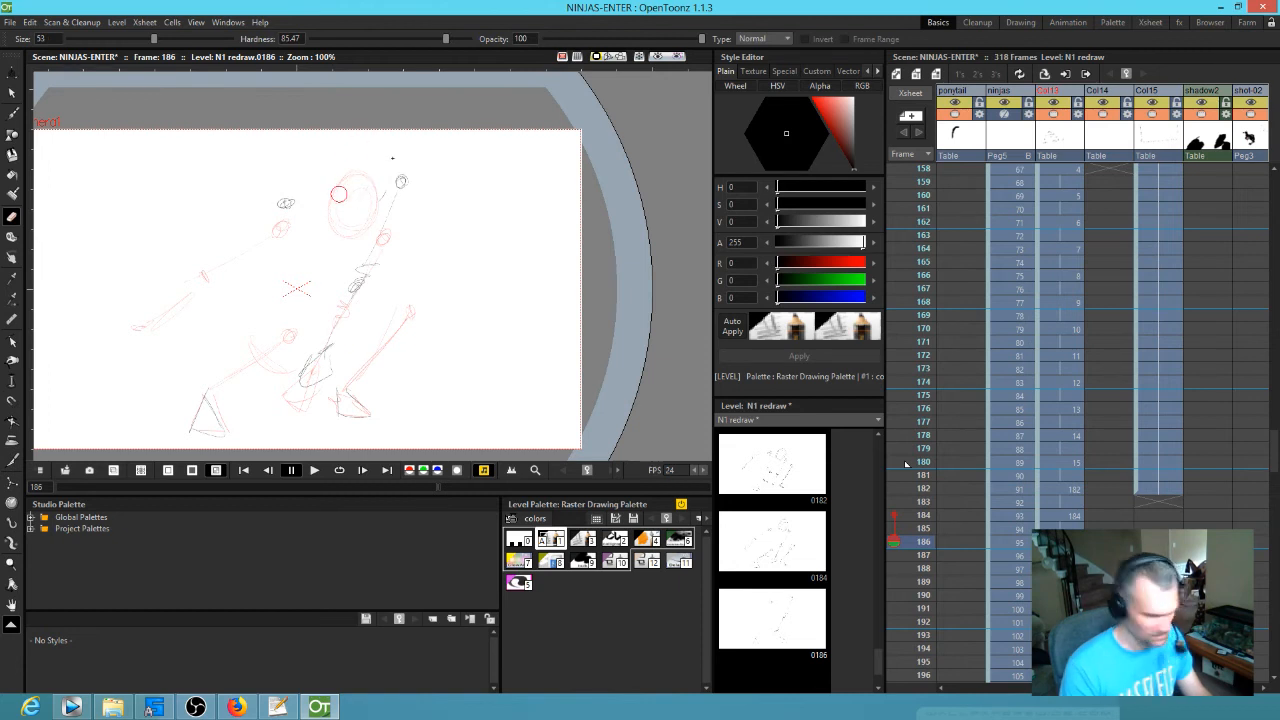
key(b)
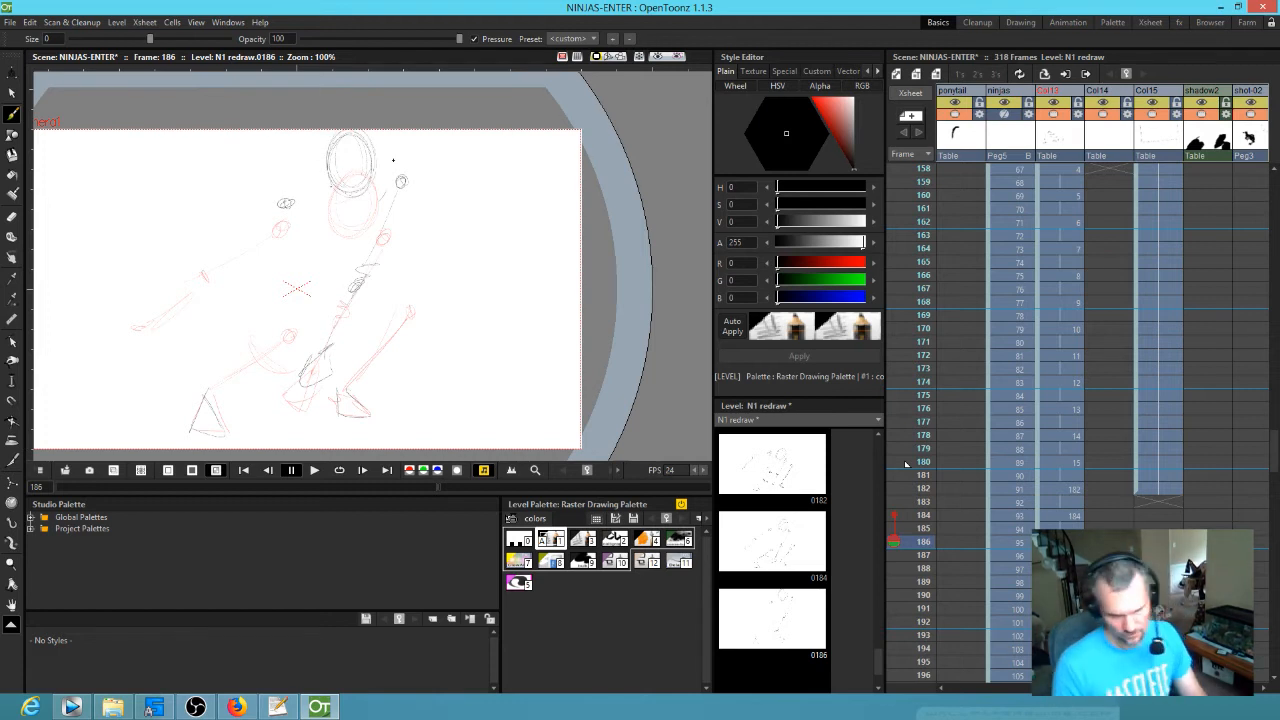
- Sketch the left shin with its knee circle, the torso and the bent right leg at frame 186
key(comma)
key(comma)
key(period)
key(period)
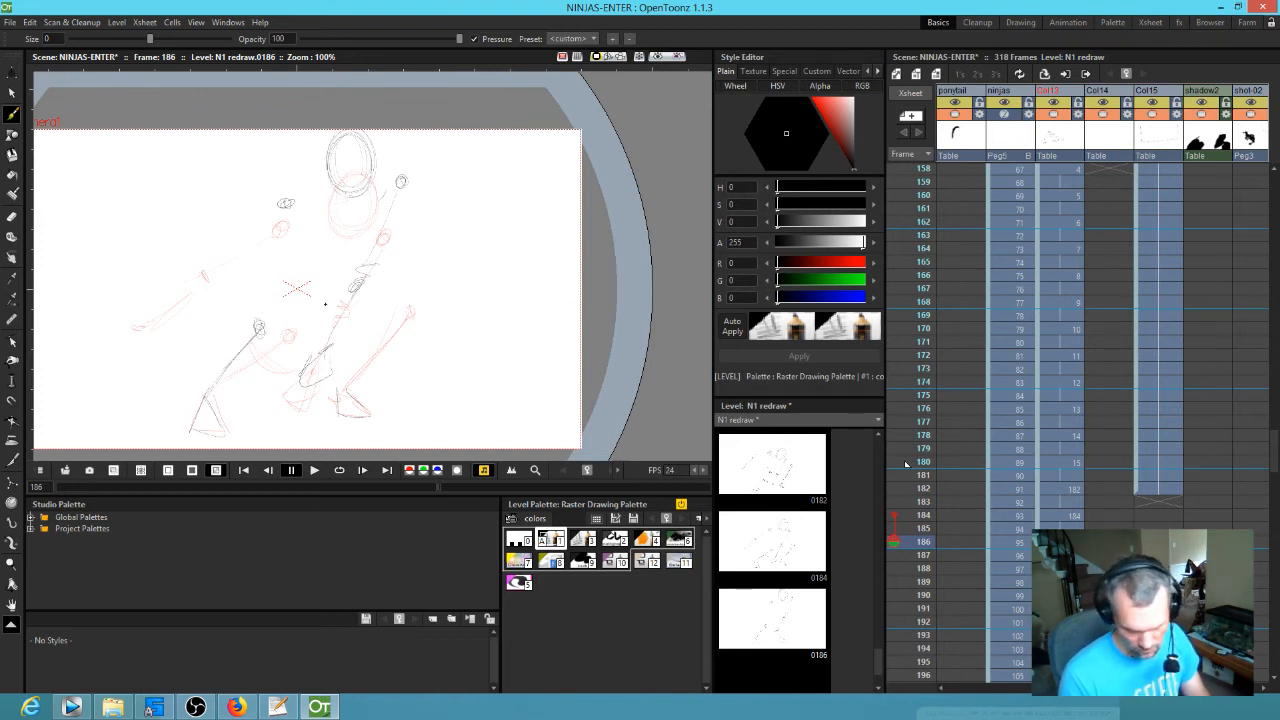
key(comma)
key(period)
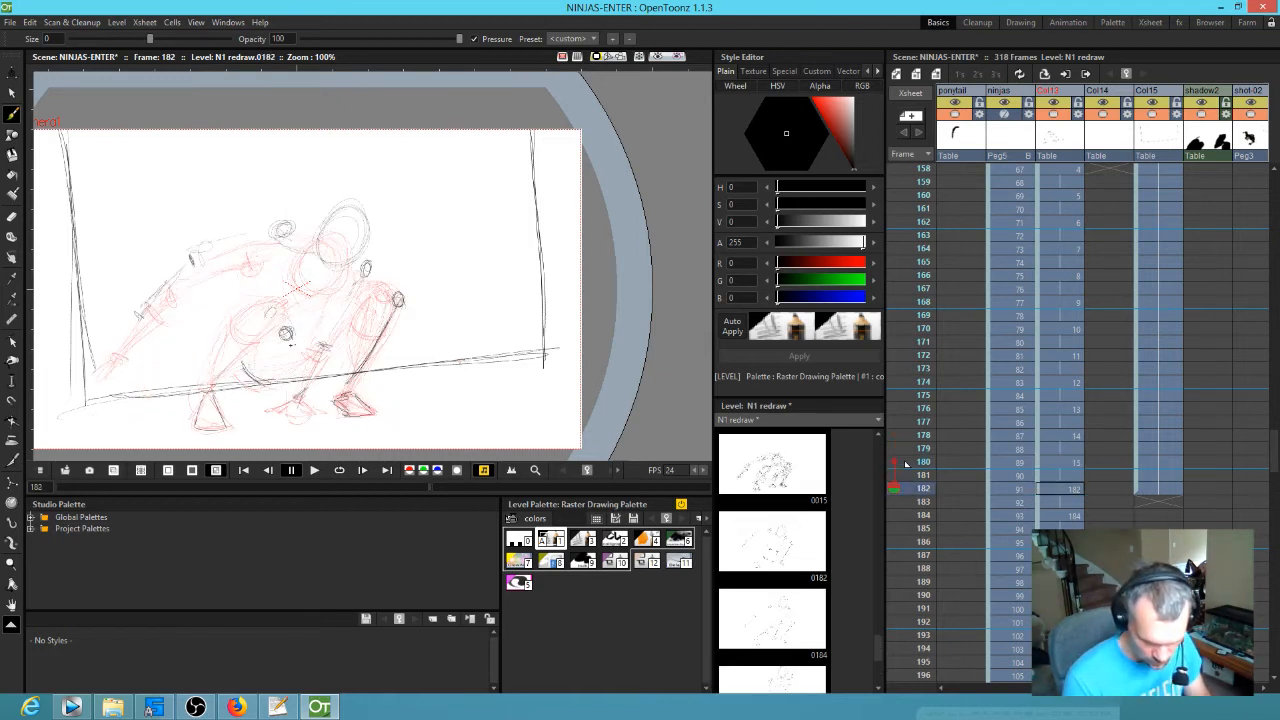
- Outline the left leg around the knee circle and shin at frames 182 and 184
mouse_move(208, 384)
mouse_down()
mouse_move(292, 342)
mouse_move(288, 317)
mouse_up()
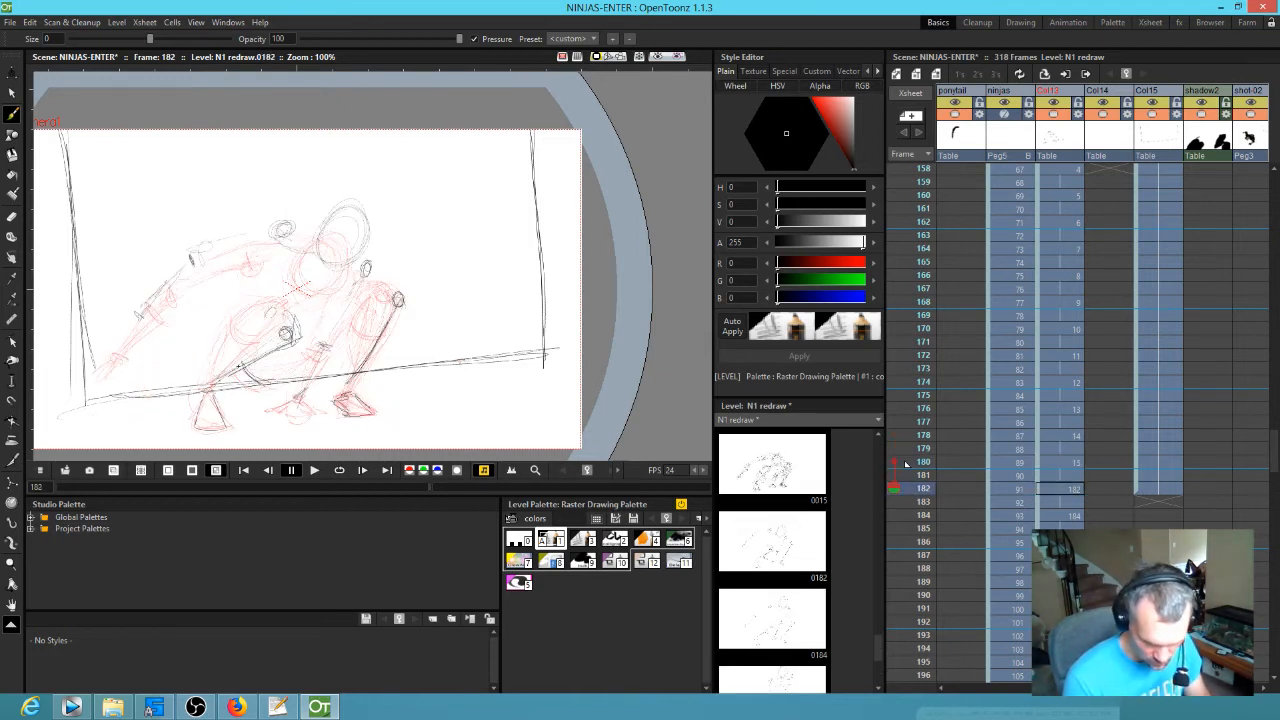
key(period)
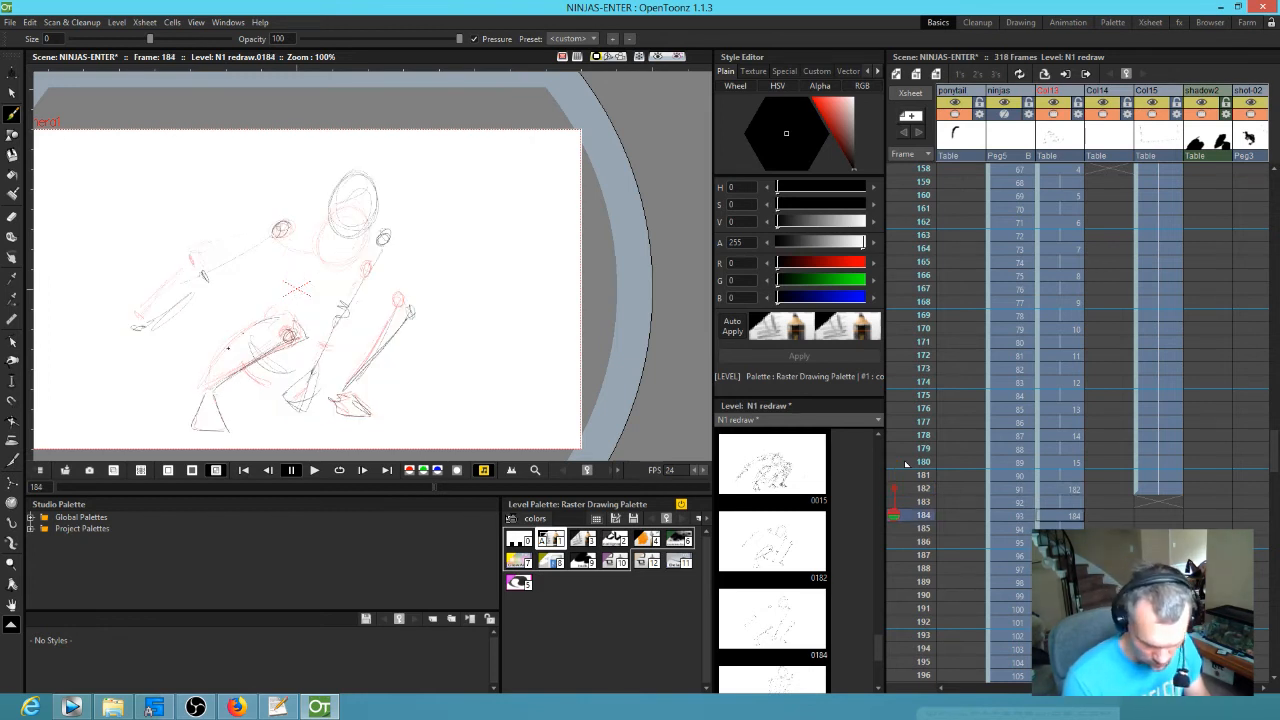
key(period)
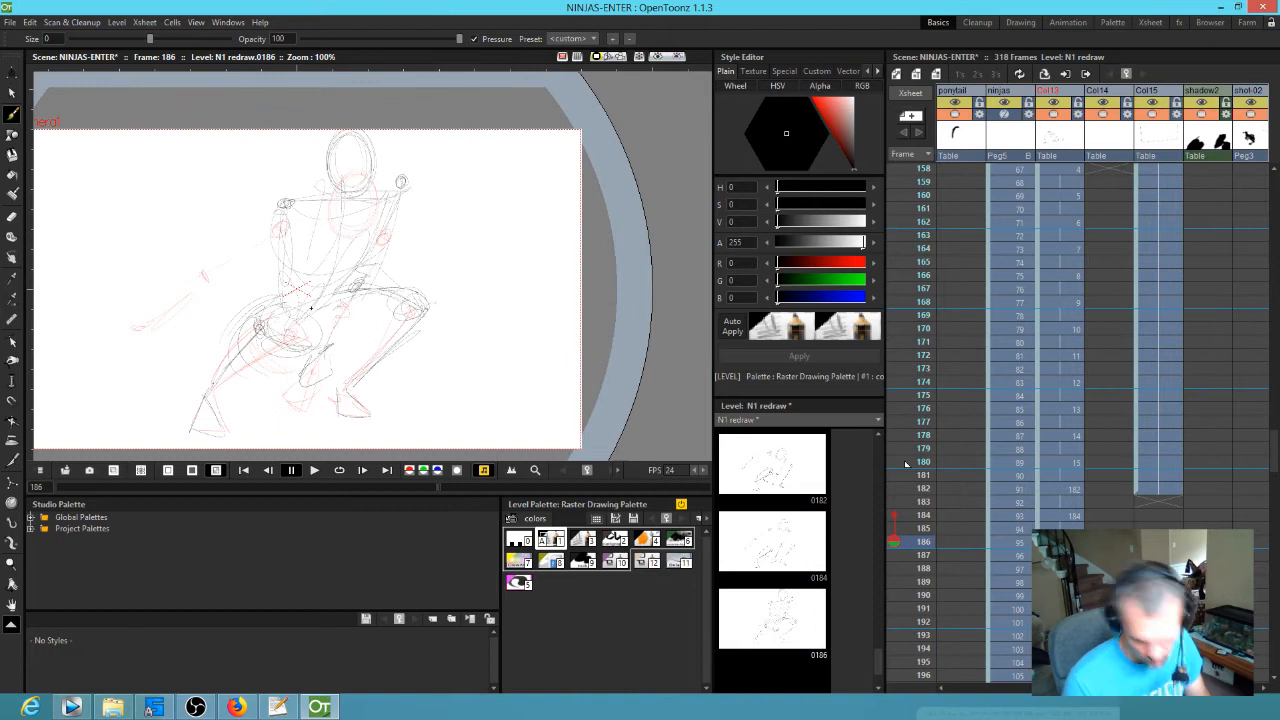
- Flesh out the left leg at frame 186 with curved outlines from the knee down to the foot
mouse_move(266, 306)
mouse_down()
mouse_move(232, 322)
mouse_move(243, 321)
mouse_move(205, 400)
mouse_up()
drag(262, 311, 206, 386)
drag(268, 350, 205, 394)
- Place the left elbow circle and draw the forearm down to the hand at frame 186, checking against frame 184
key(comma)
key(period)
key(comma)
key(period)
key(comma)
key(period)
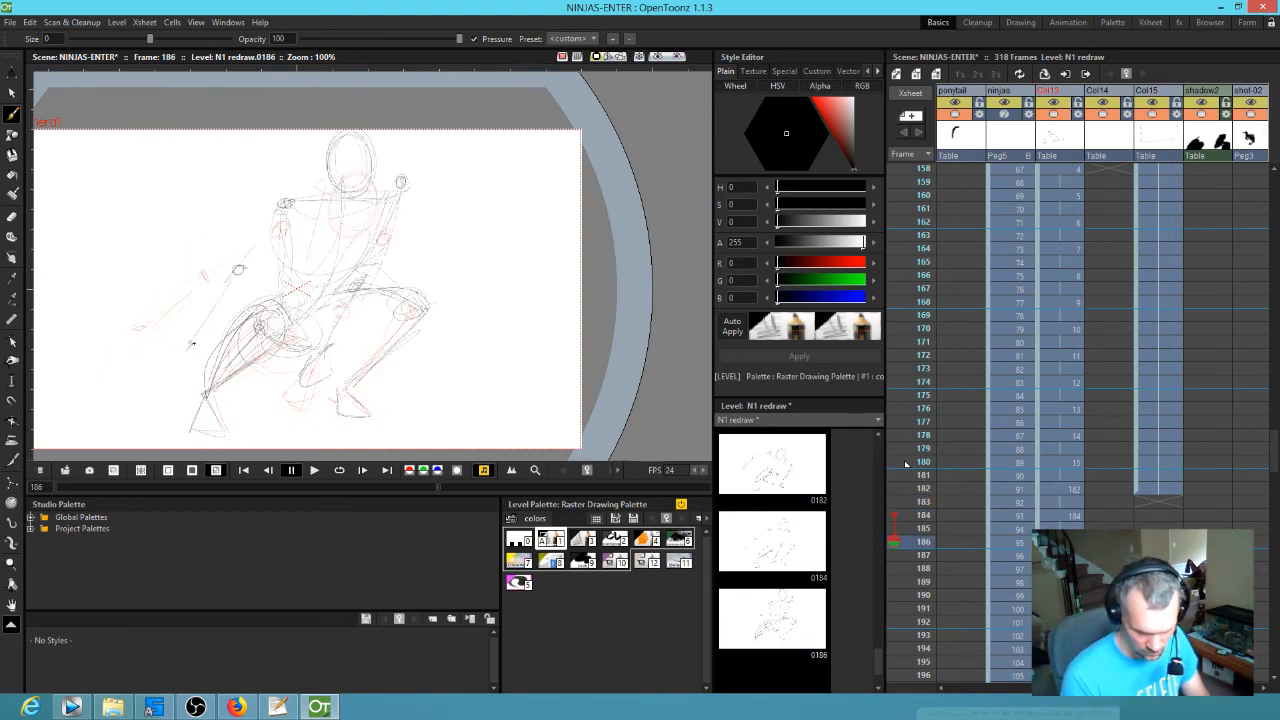
- Try right upper-arm lines from the shoulder circle outward to an elbow at frame 186 and erase them
key(comma)
key(comma)
key(period)
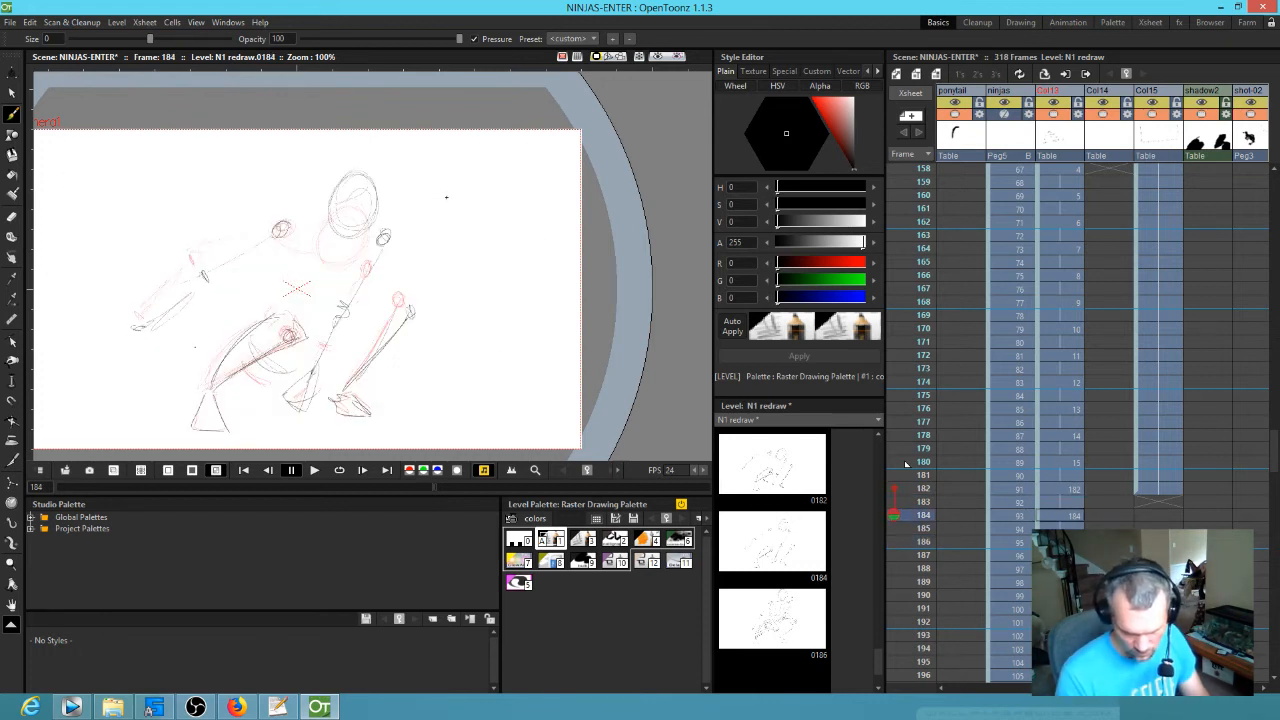
key(period)
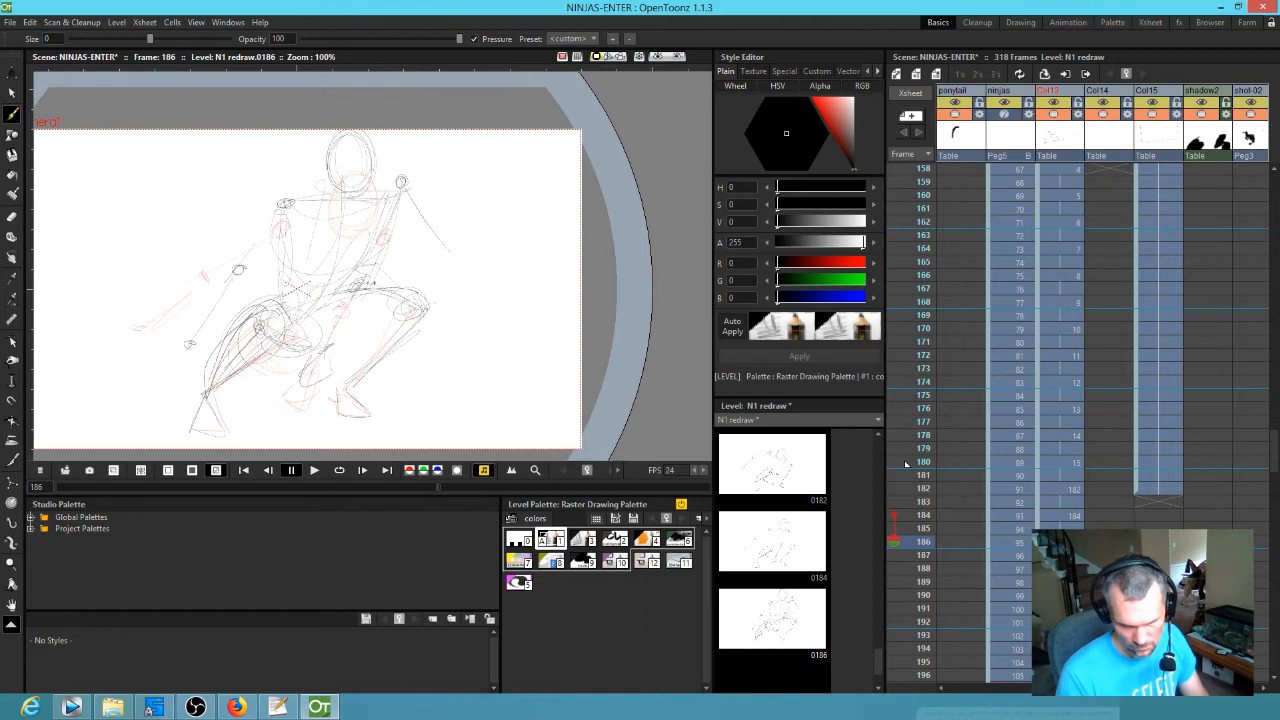
key(comma)
key(period)
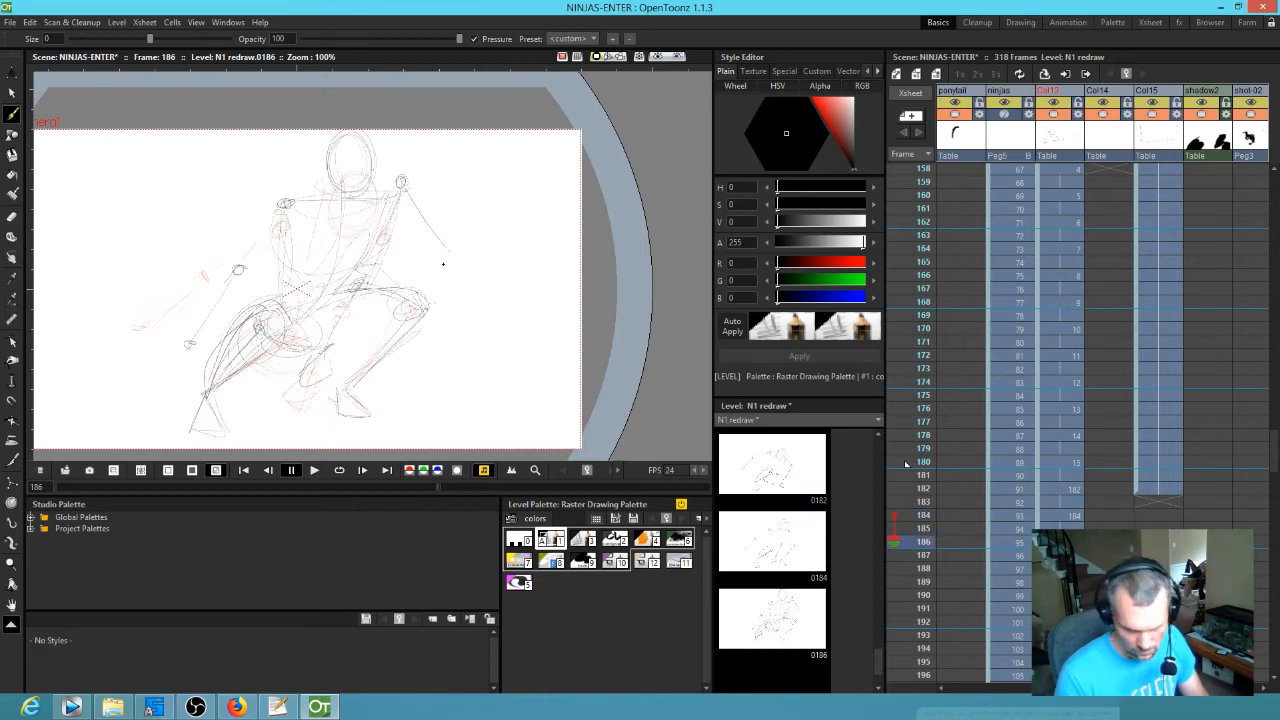
drag(404, 195, 442, 275)
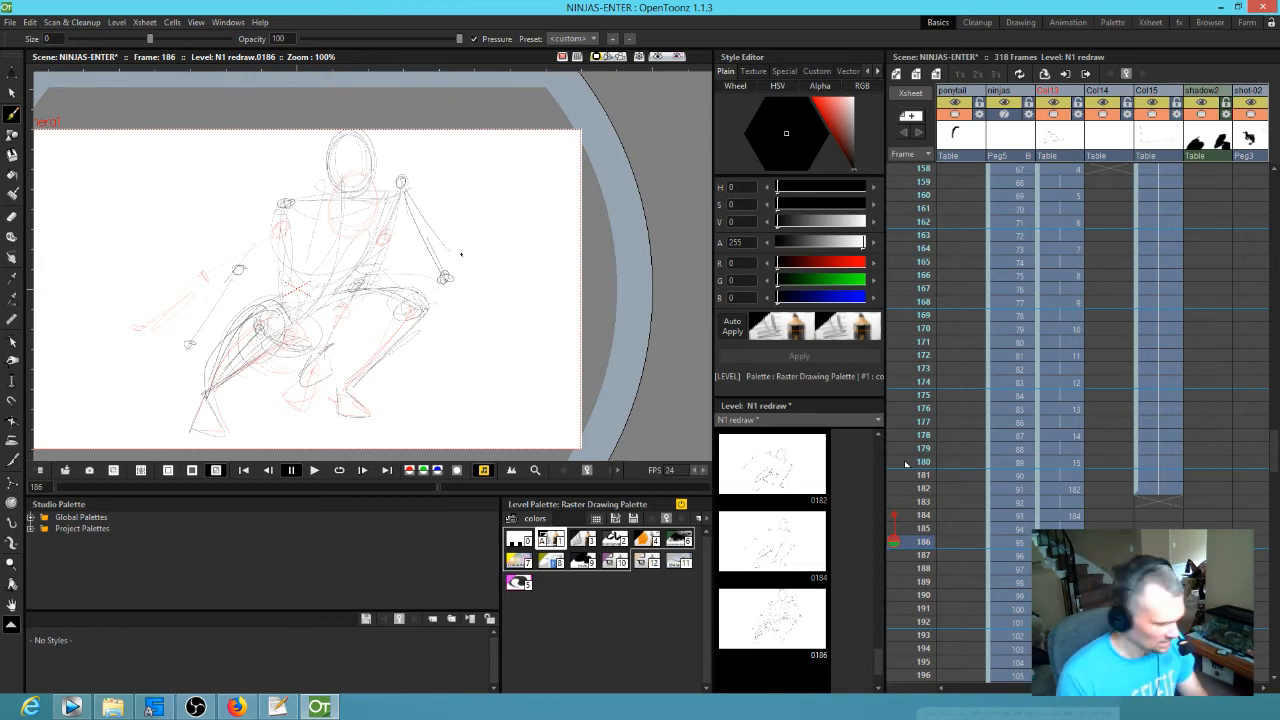
key(e)
mouse_move(446, 276)
mouse_down()
mouse_move(430, 232)
mouse_move(412, 233)
mouse_up()
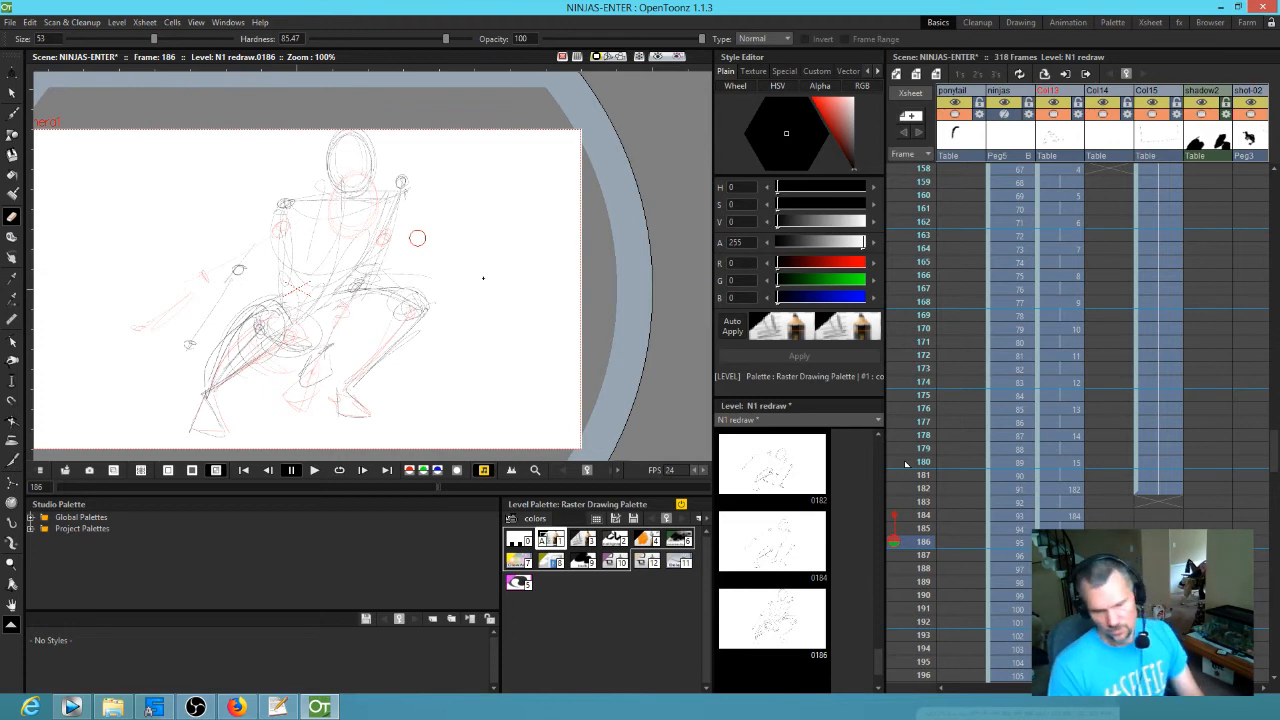
- Extend the hold of the frame 186 drawing in the N1 redraw column down to frame 199
click(1060, 542)
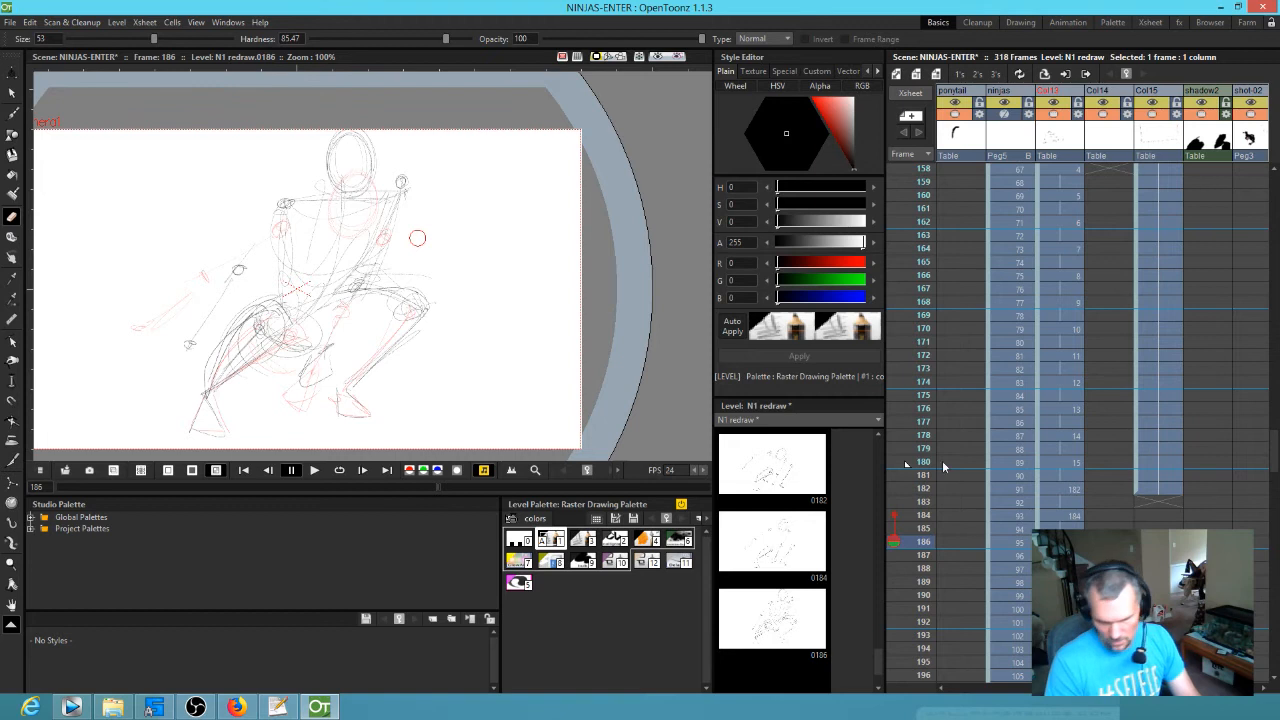
scroll(909, 522, down, 3)
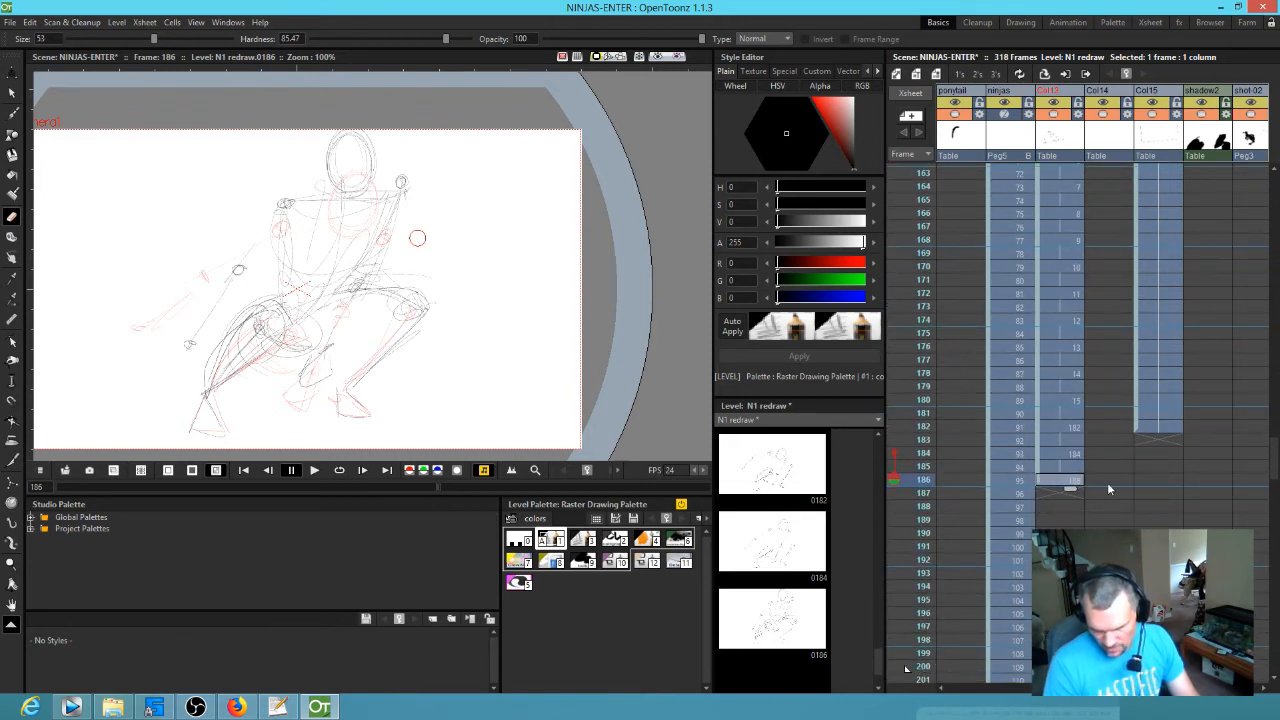
drag(1073, 495, 1072, 532)
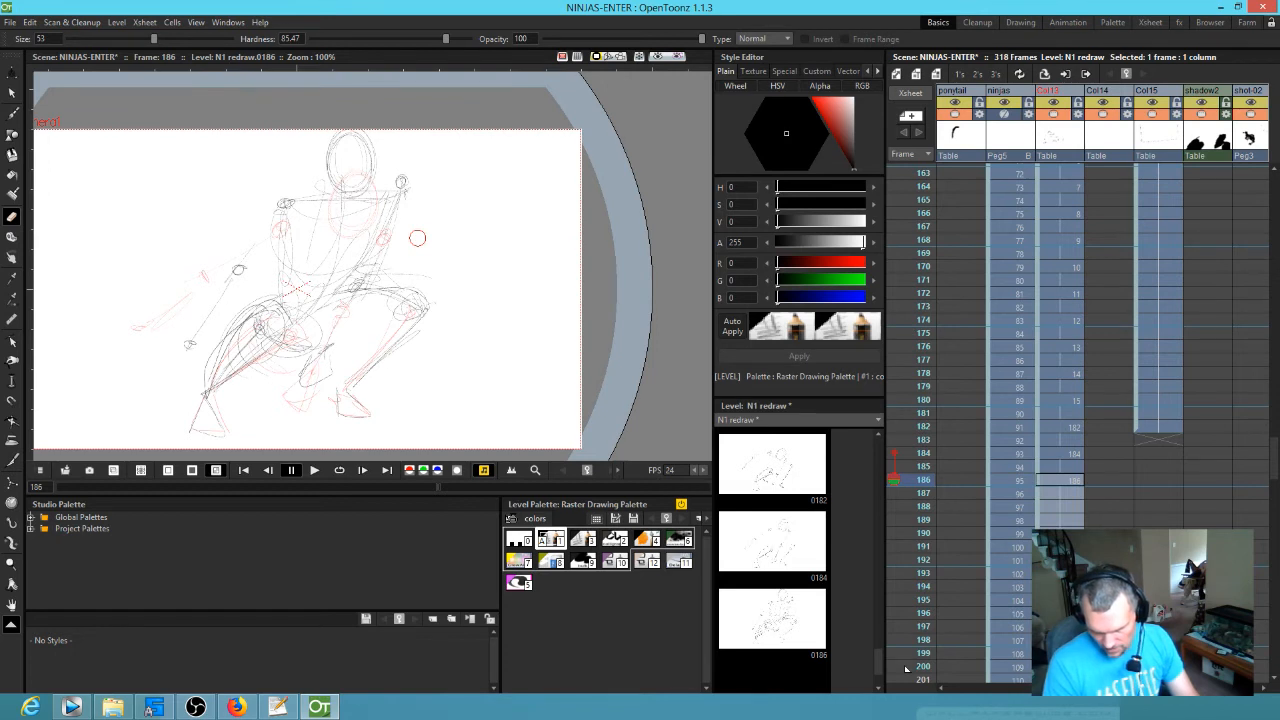
drag(1072, 532, 1072, 653)
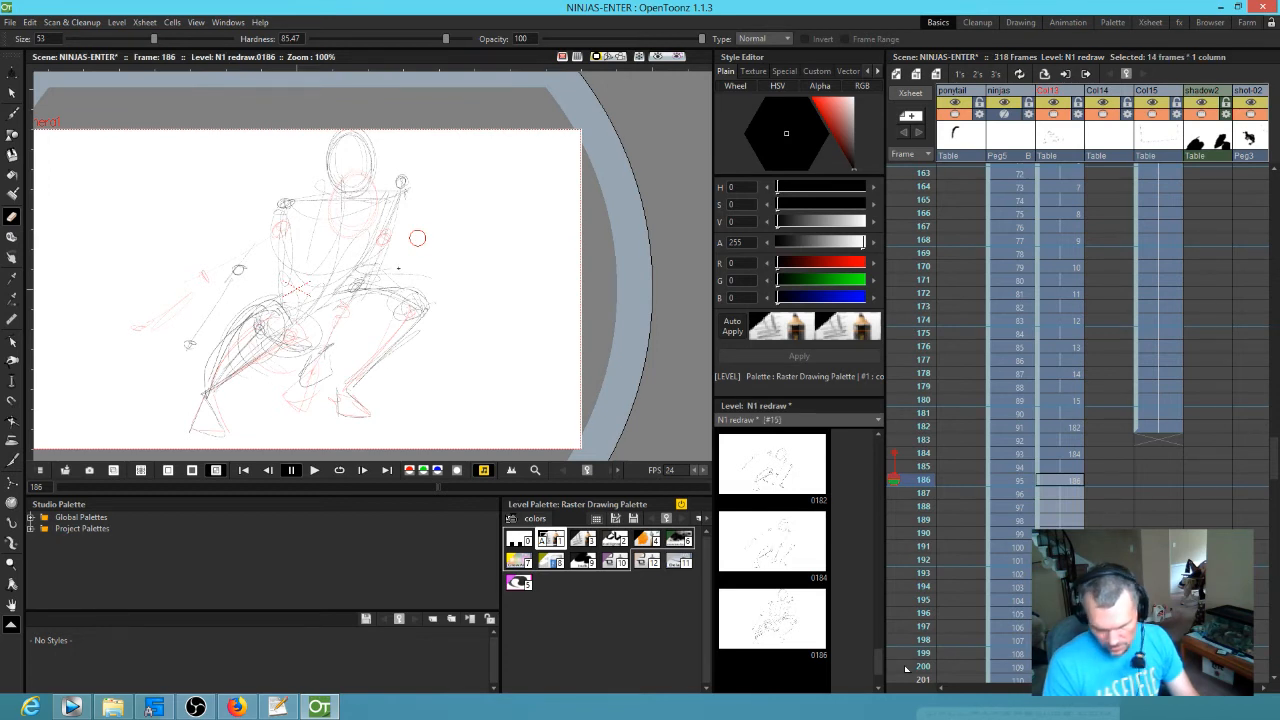
- Play the ninja animation in a loop and scrub through its frames up to frame 180 to review the motion
key(l)
scroll(336, 259, down, 2)
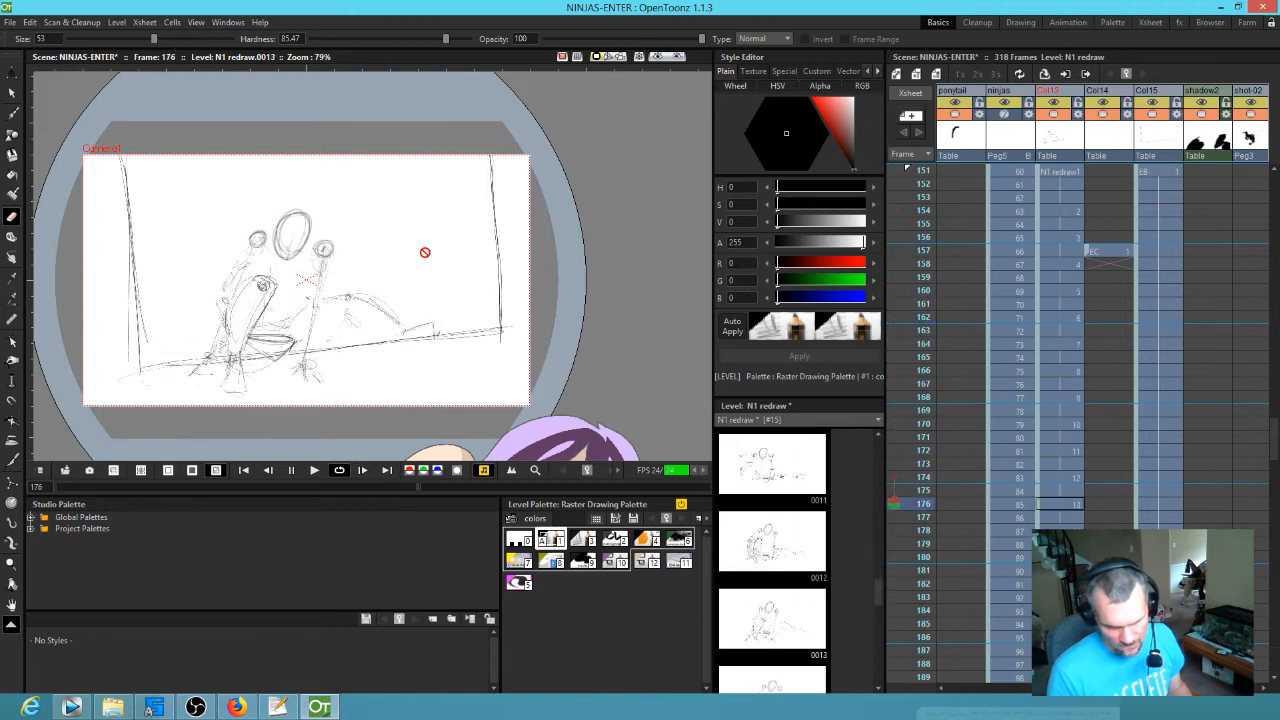
key(l)
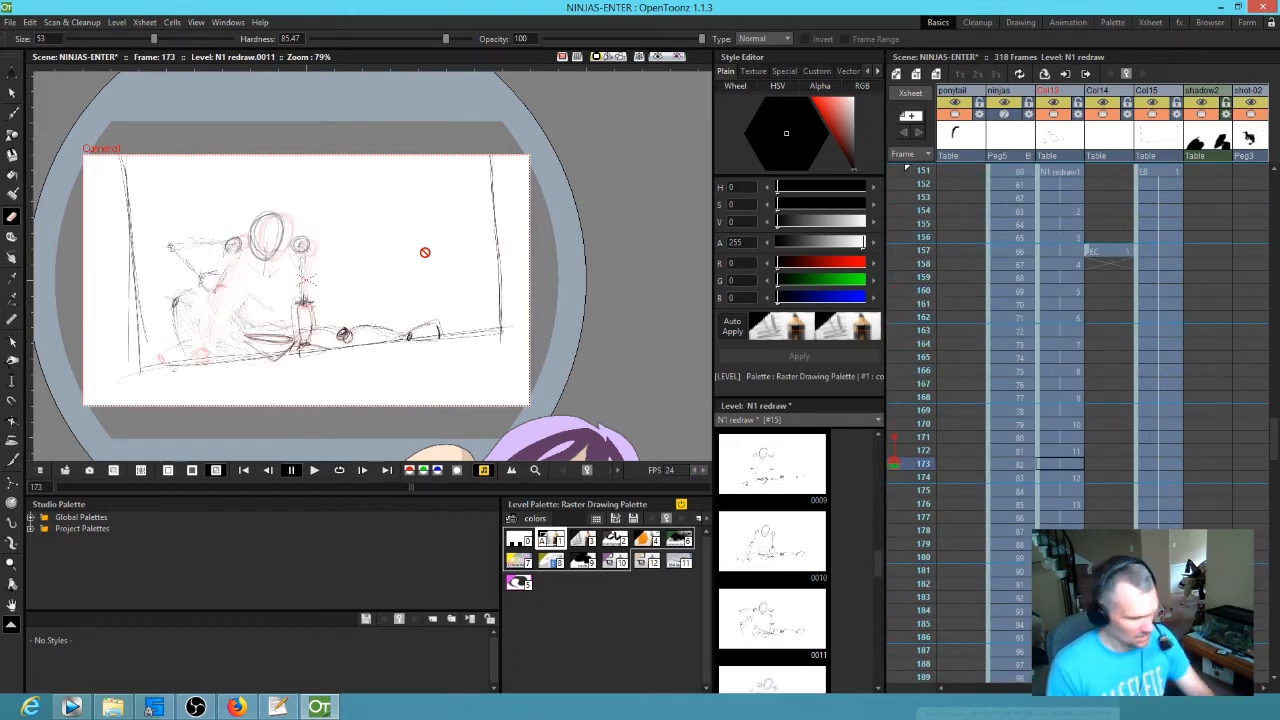
mouse_move(924, 348)
mouse_down()
mouse_move(908, 605)
mouse_move(893, 437)
mouse_move(893, 582)
mouse_move(893, 565)
mouse_up()
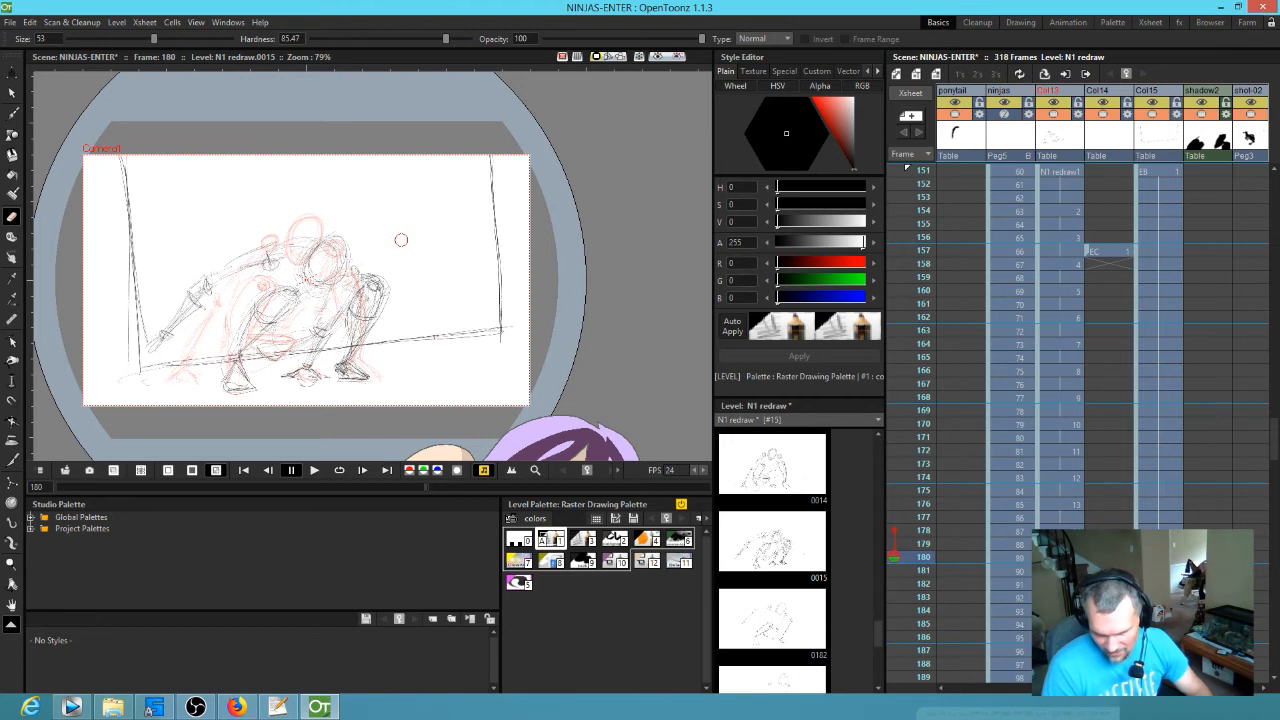
- Delete the cells from frame 182 to frame 199 in the N1 redraw column
drag(893, 565, 893, 582)
scroll(905, 593, down, 3)
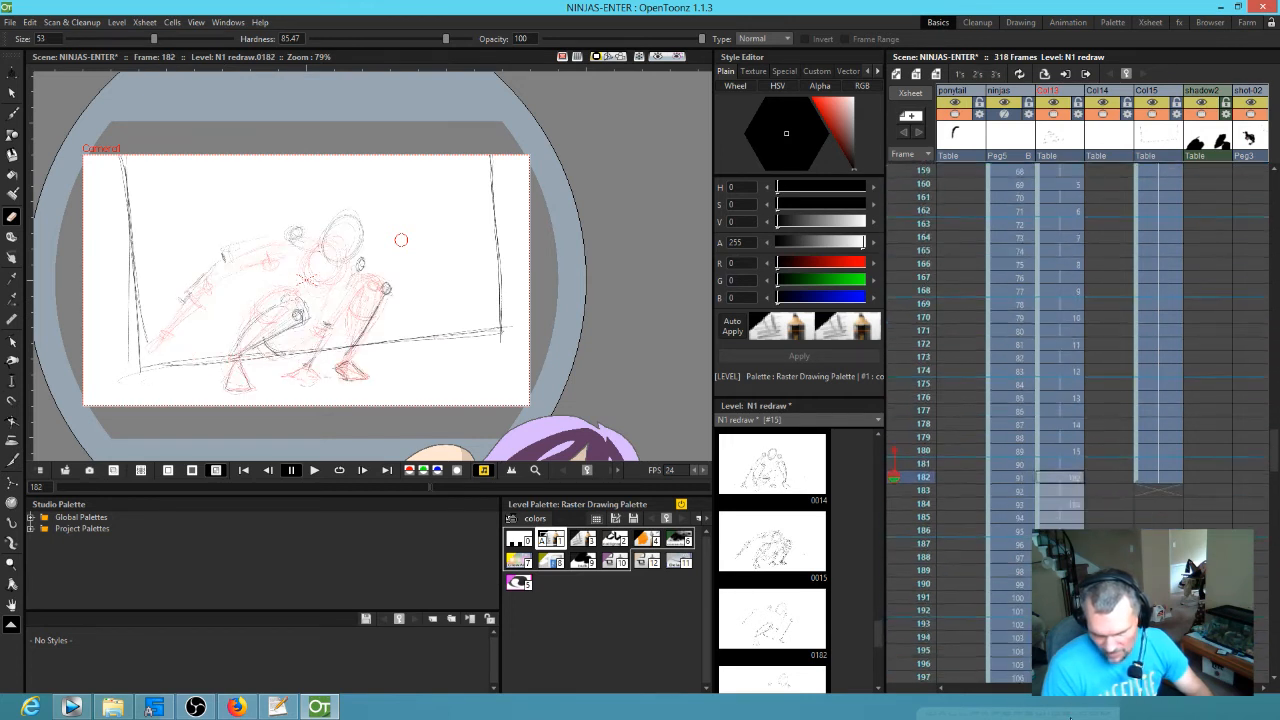
key(Delete)
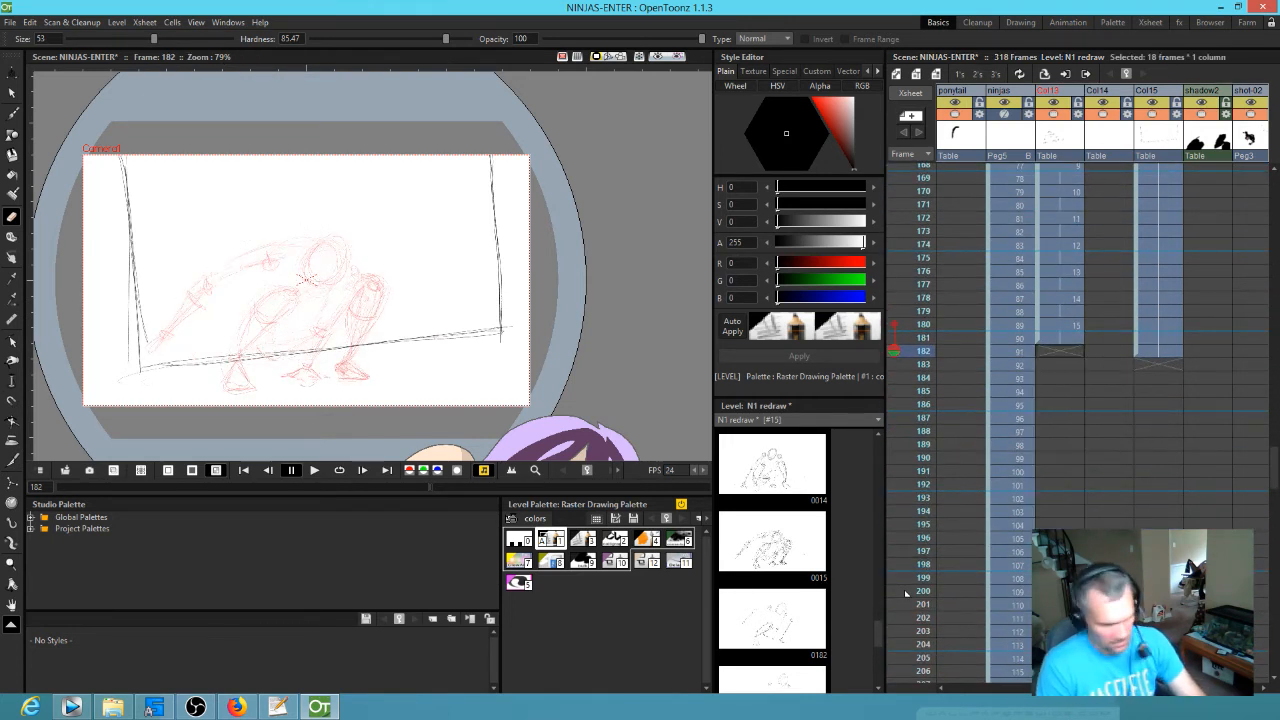
- Extend the hold of drawing 15 in the N1 redraw column from frame 181 down to frame 200 and loop the playback
click(1072, 339)
drag(1072, 352, 1065, 499)
click(1070, 340)
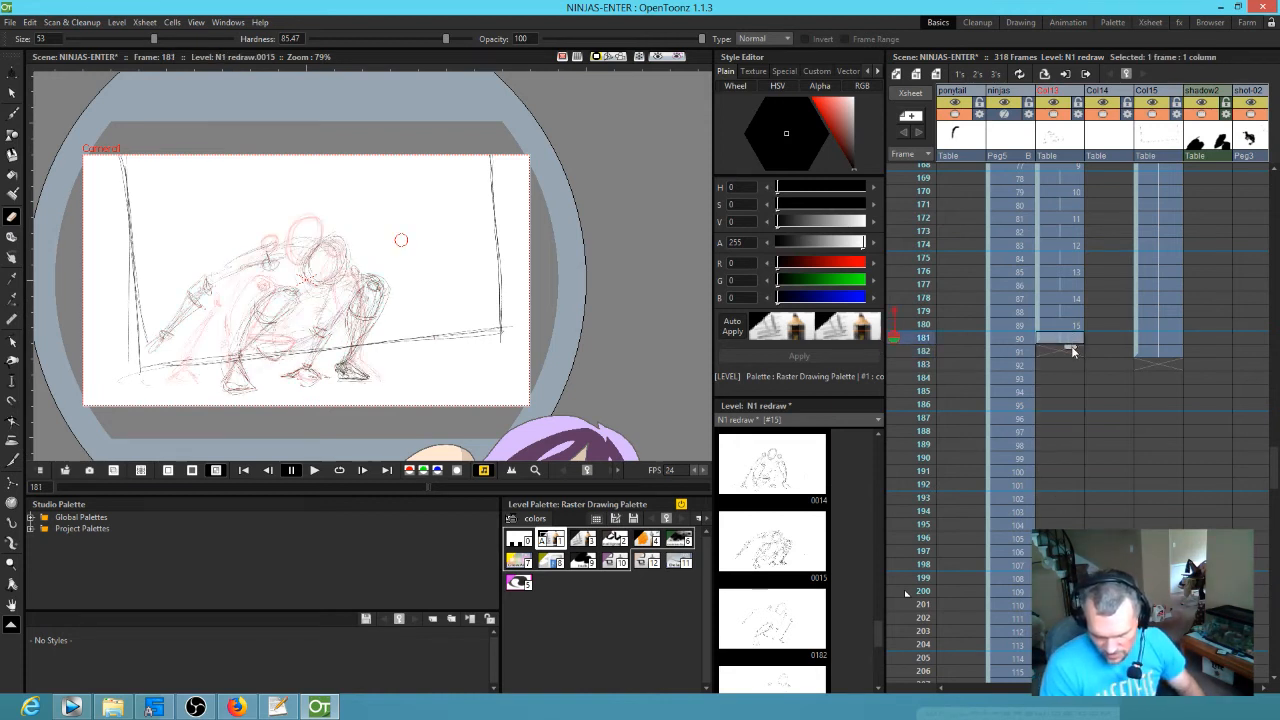
drag(1073, 350, 1075, 600)
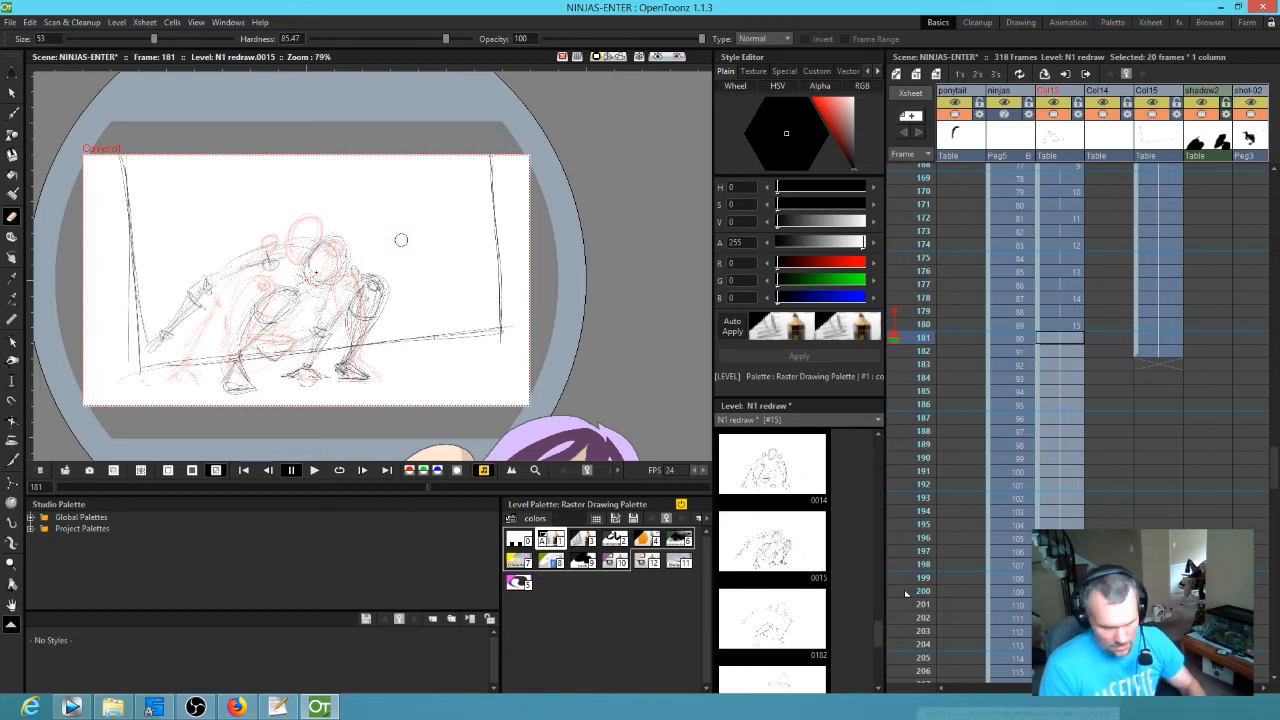
key(slash)
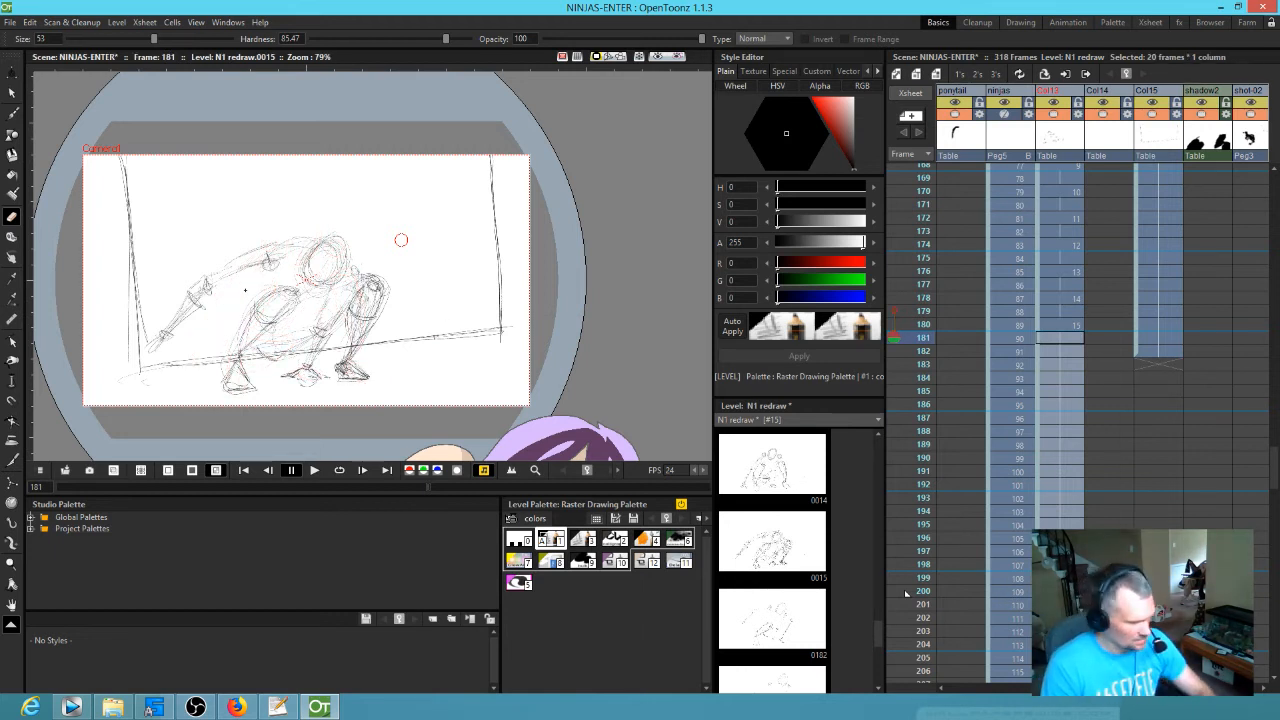
key(l)
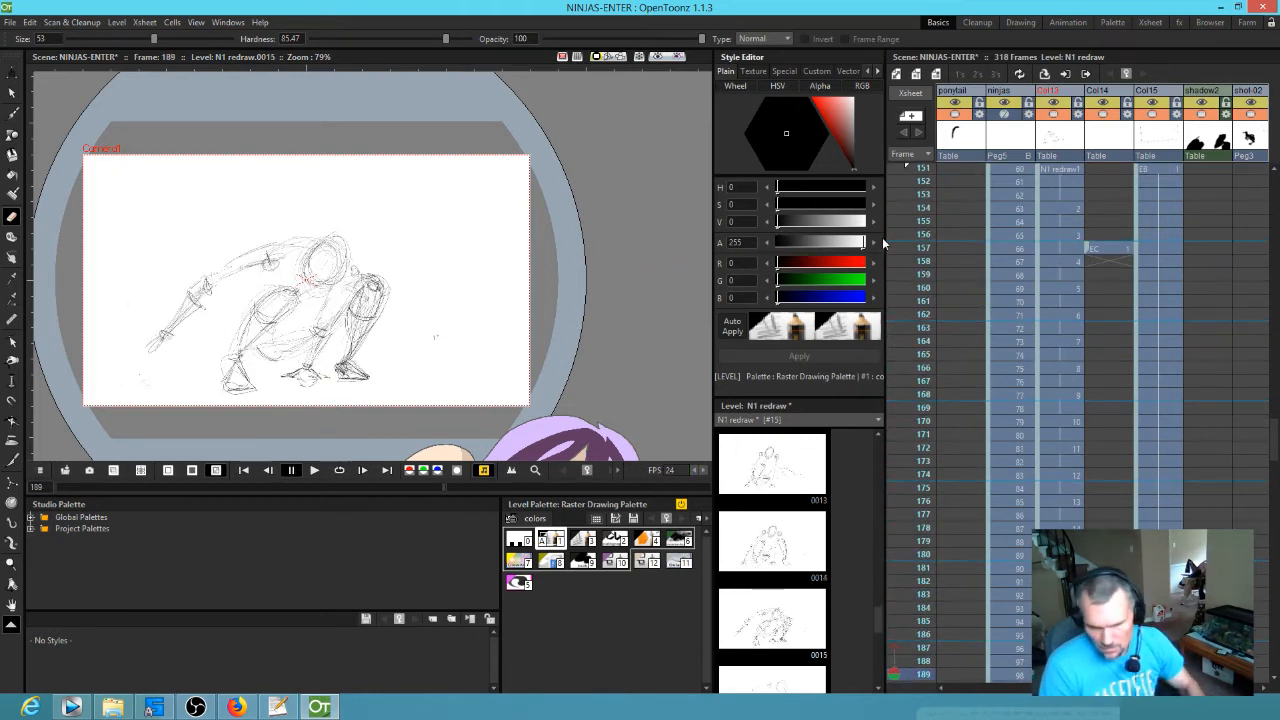
- Set the playback start marker at frame 1 and play the opening frames of the scene
scroll(908, 252, up, 20)
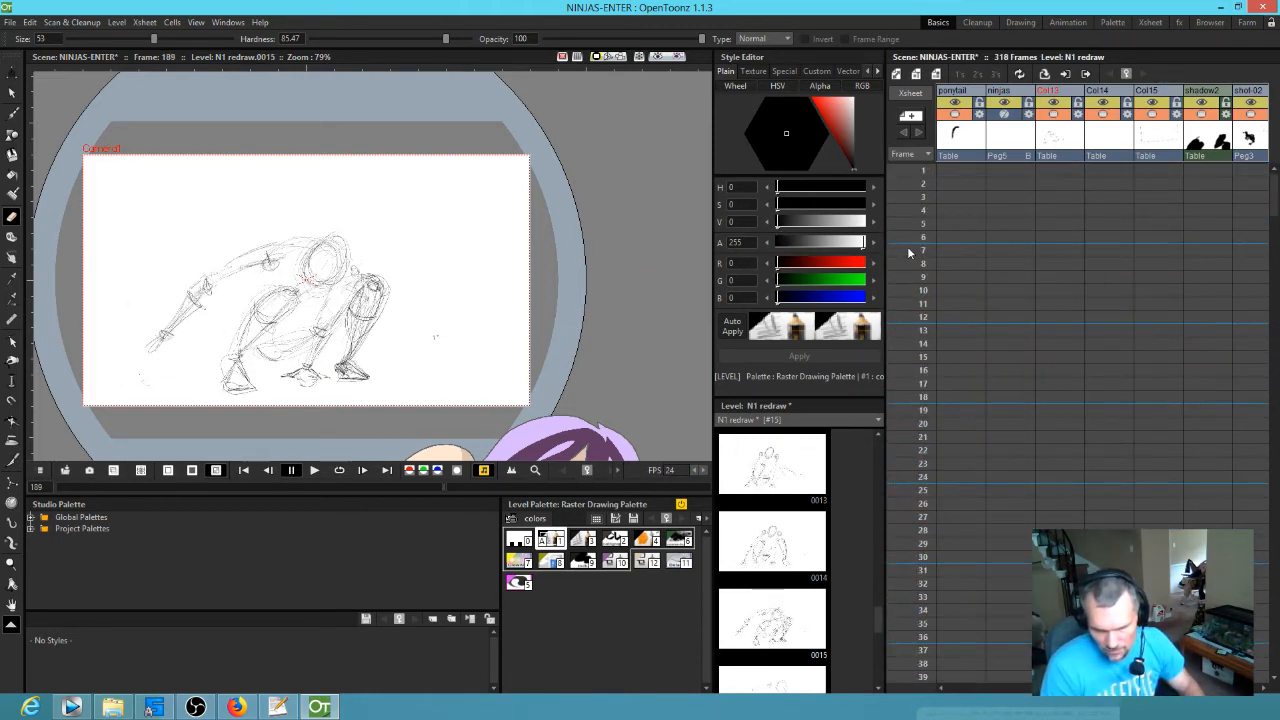
right_click(900, 163)
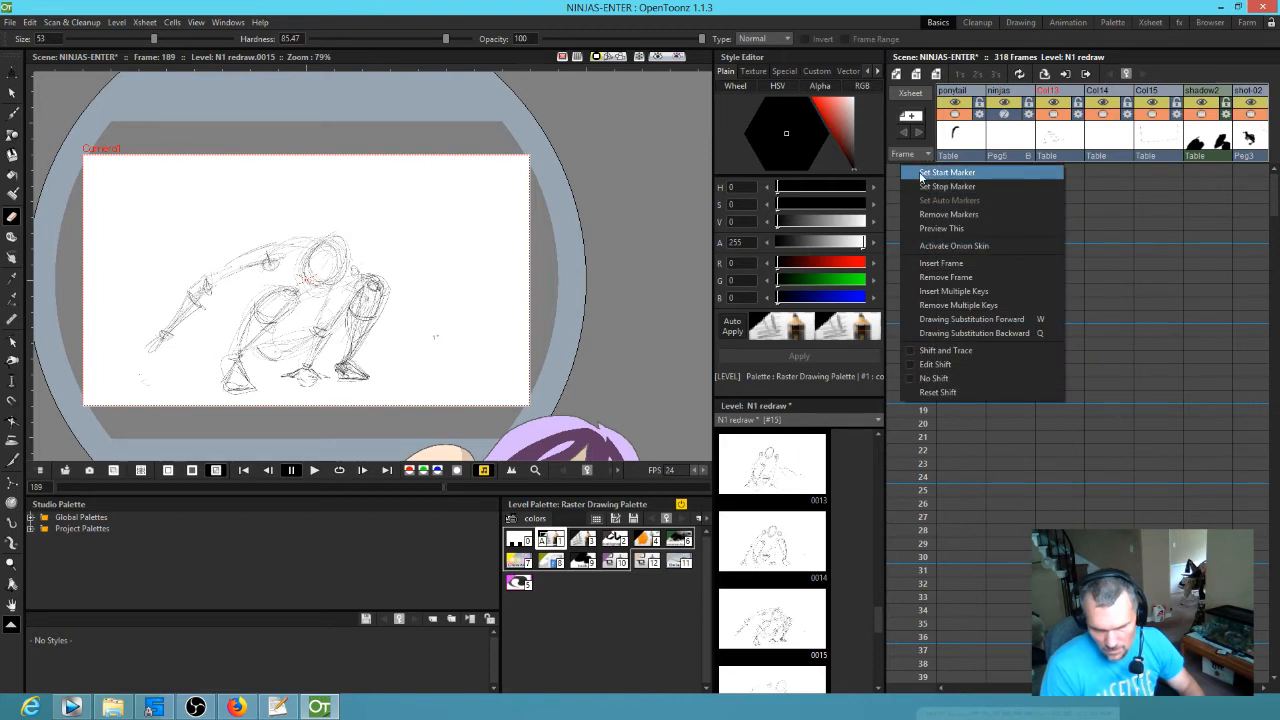
click(921, 174)
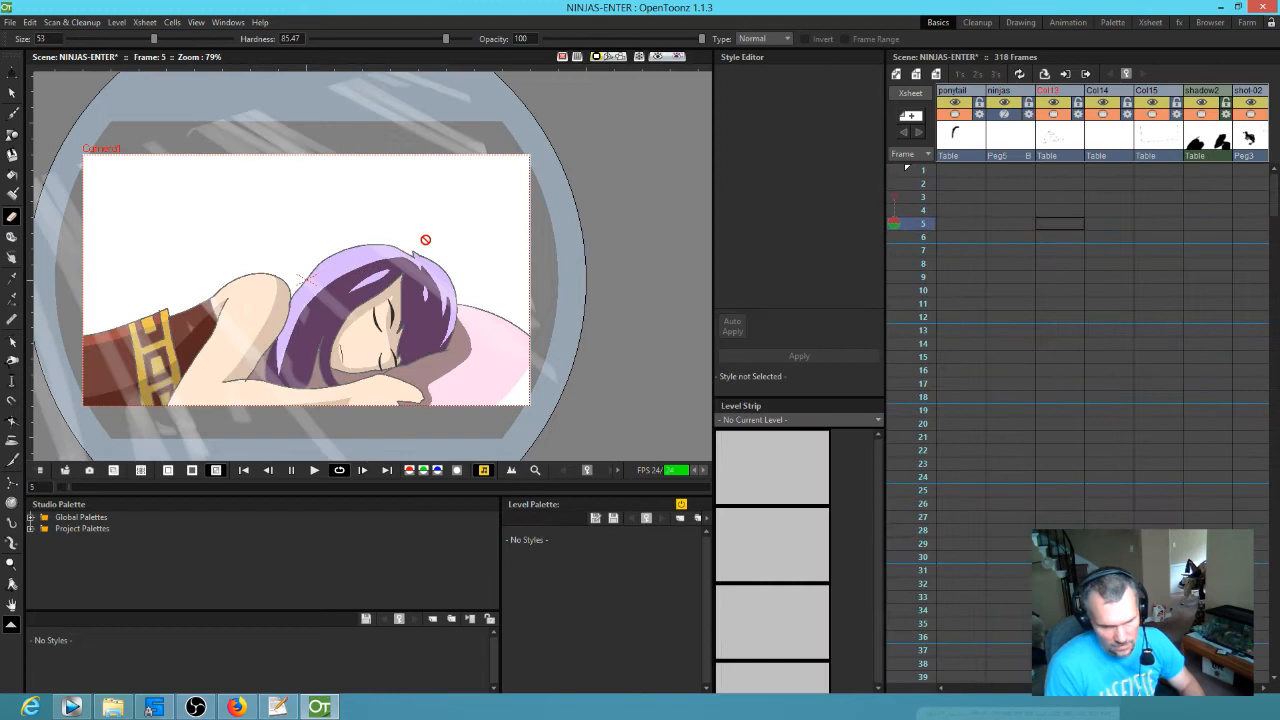
key(p)
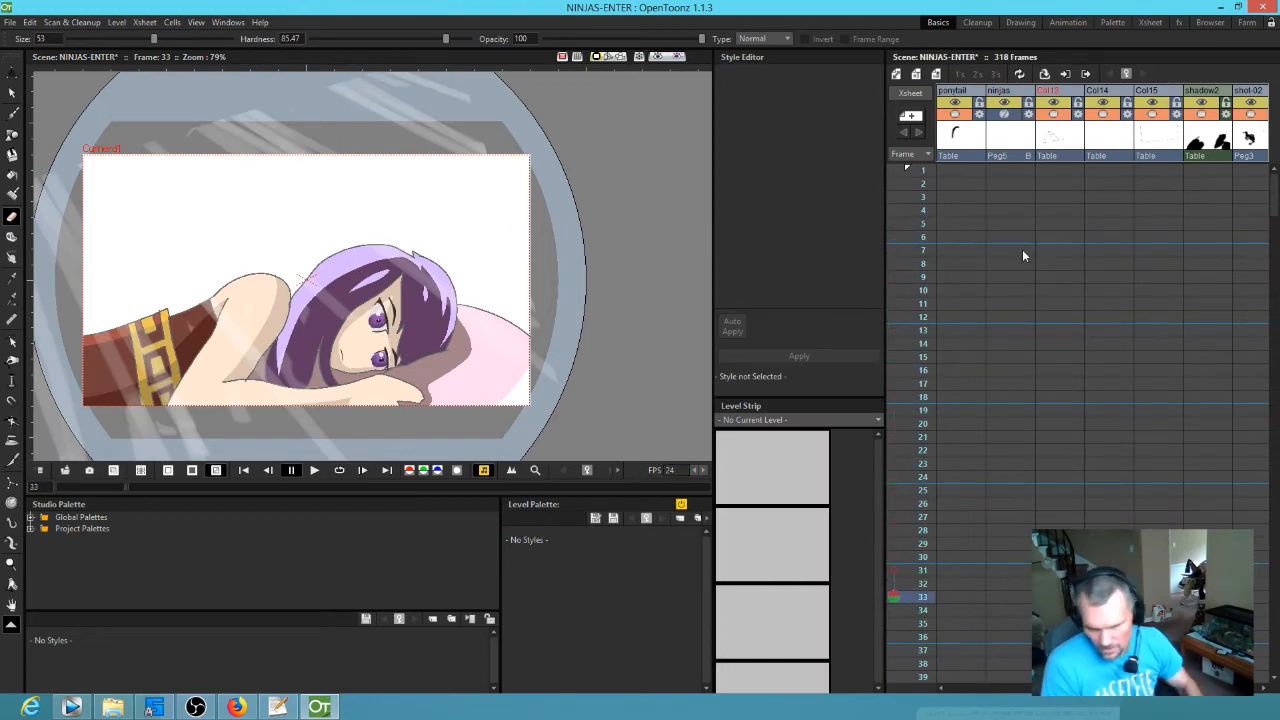
- Go to frame 149, make the ninjas column visible in the viewer and raise it to full opacity
click(927, 266)
scroll(928, 300, down, 20)
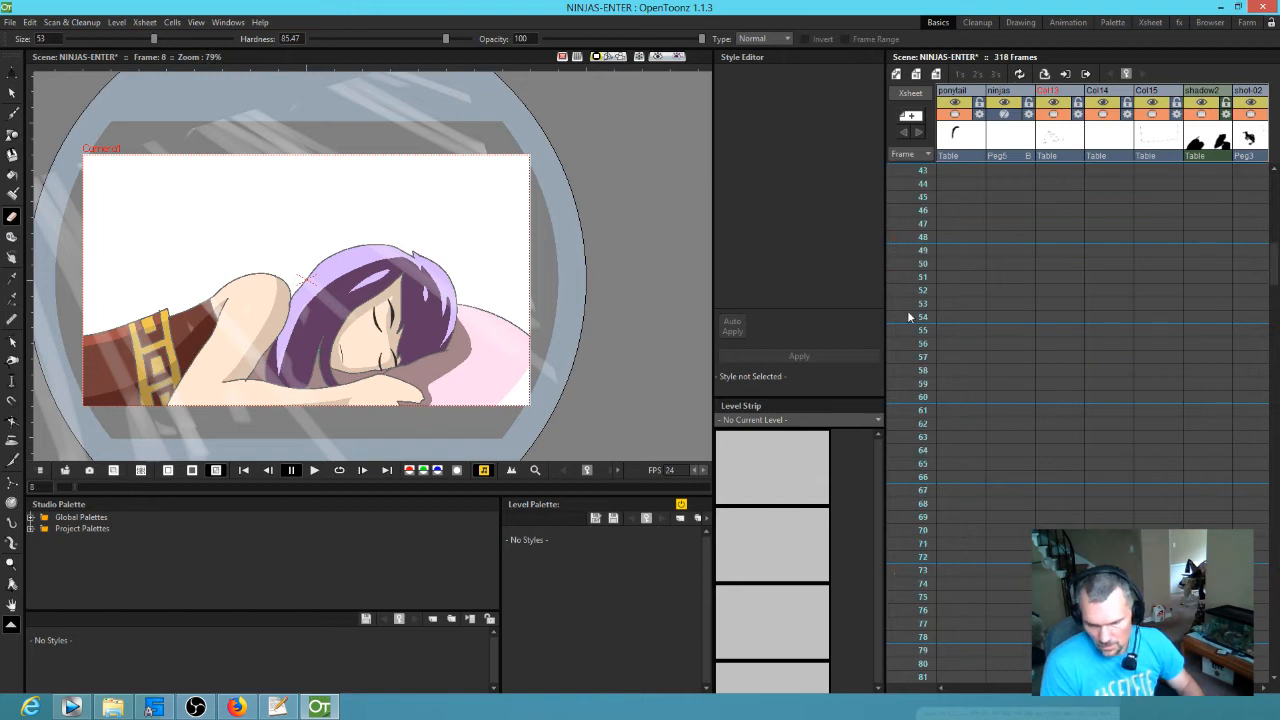
scroll(996, 314, up, 6)
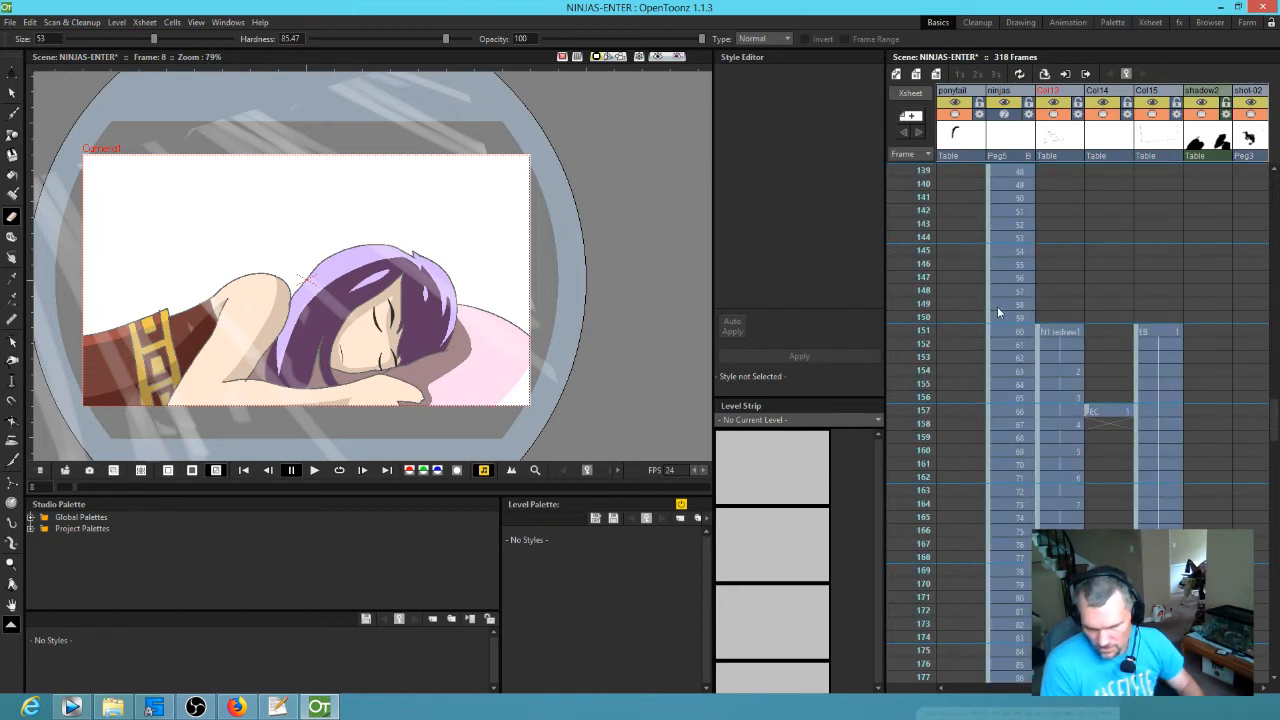
drag(928, 264, 935, 304)
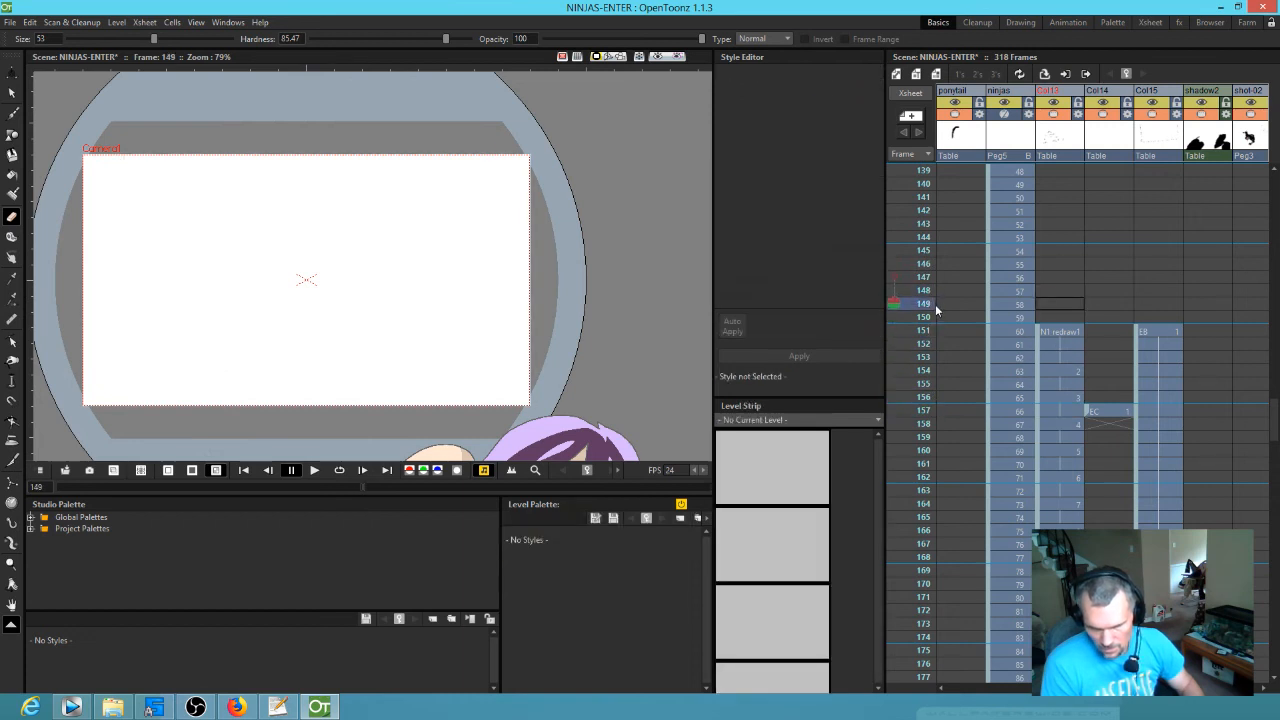
click(1004, 116)
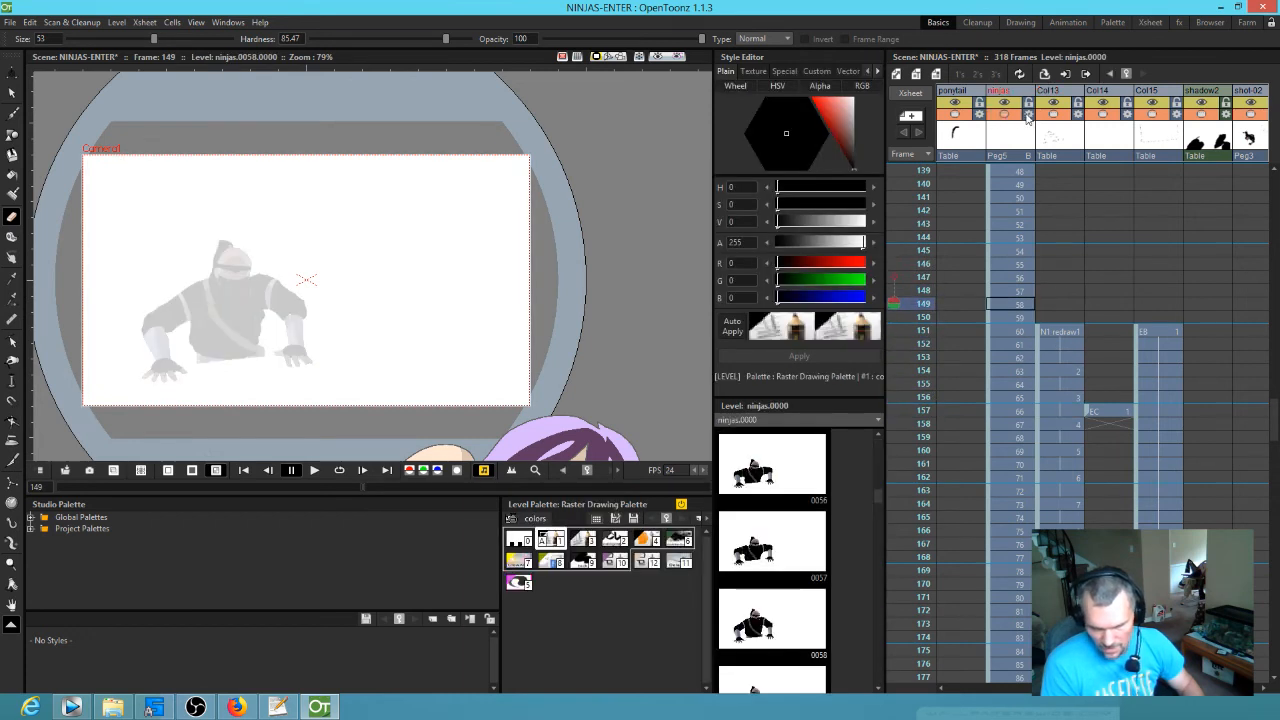
click(1028, 115)
drag(1052, 118, 1122, 129)
- Scrub the ninjas column around frame 152 and delete its cells from frame 154 to frame 200
drag(926, 252, 924, 352)
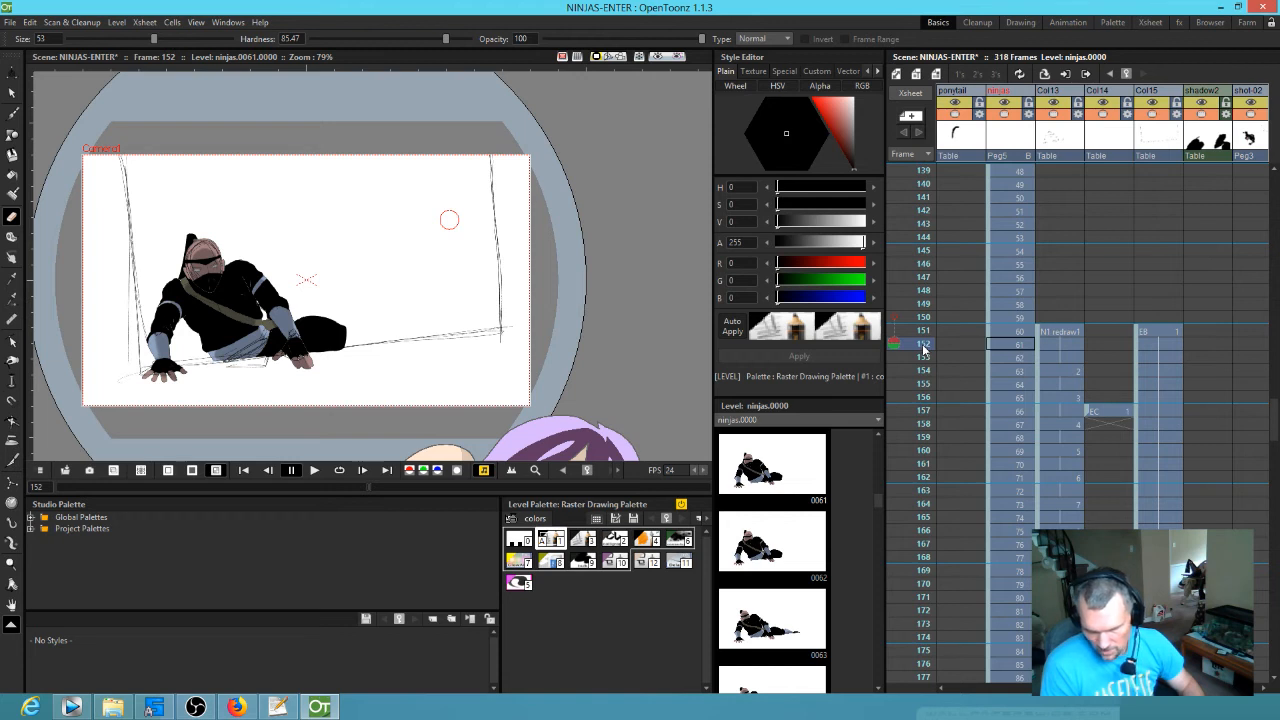
click(1013, 372)
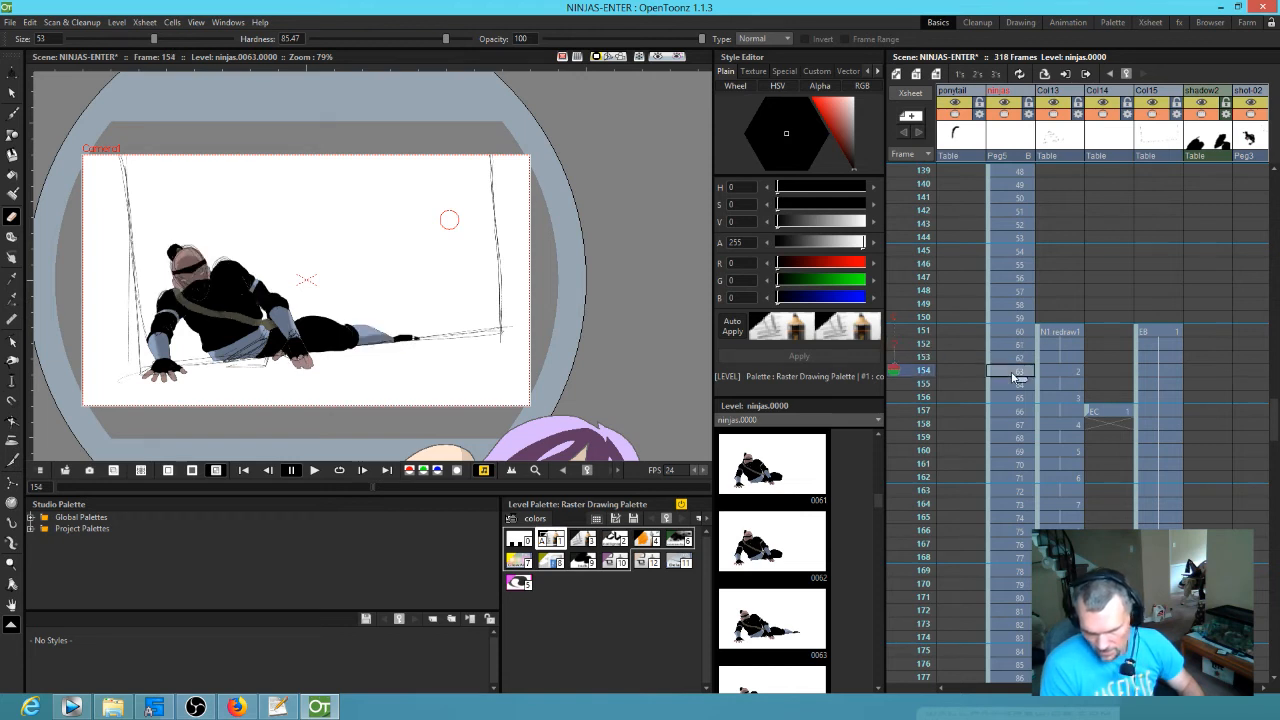
scroll(1015, 376, down, 5)
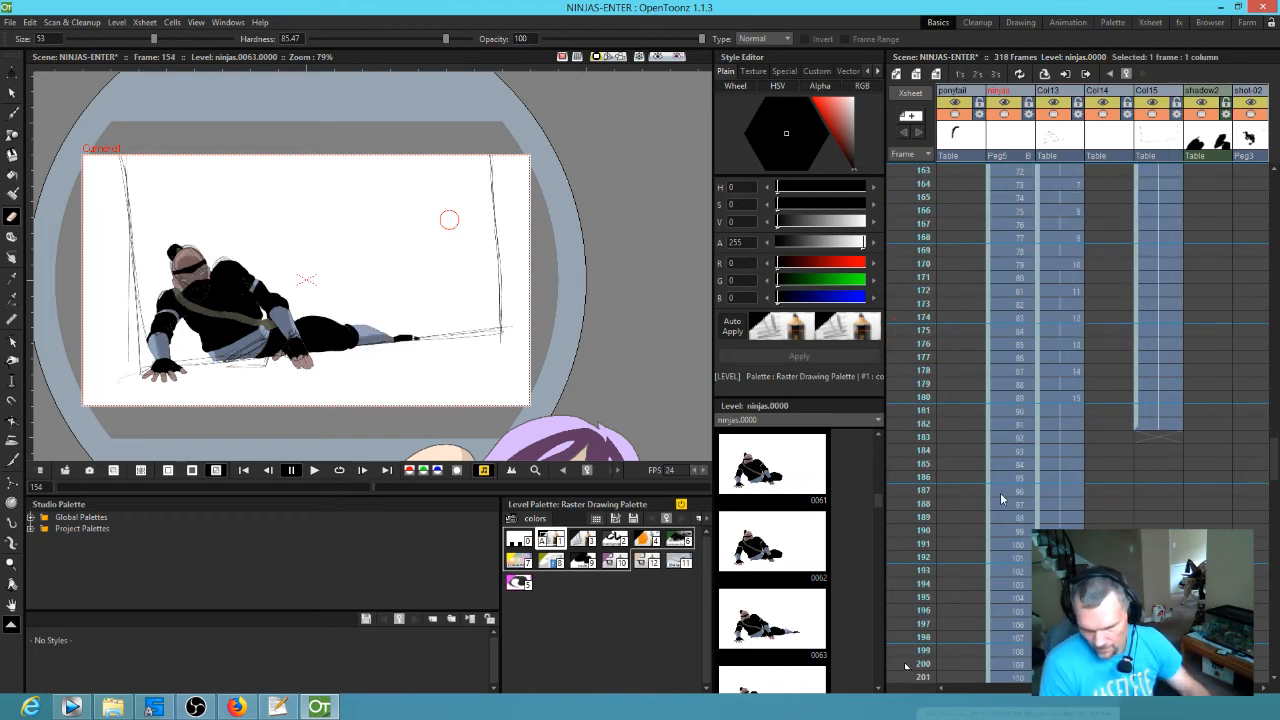
shift+click(1020, 664)
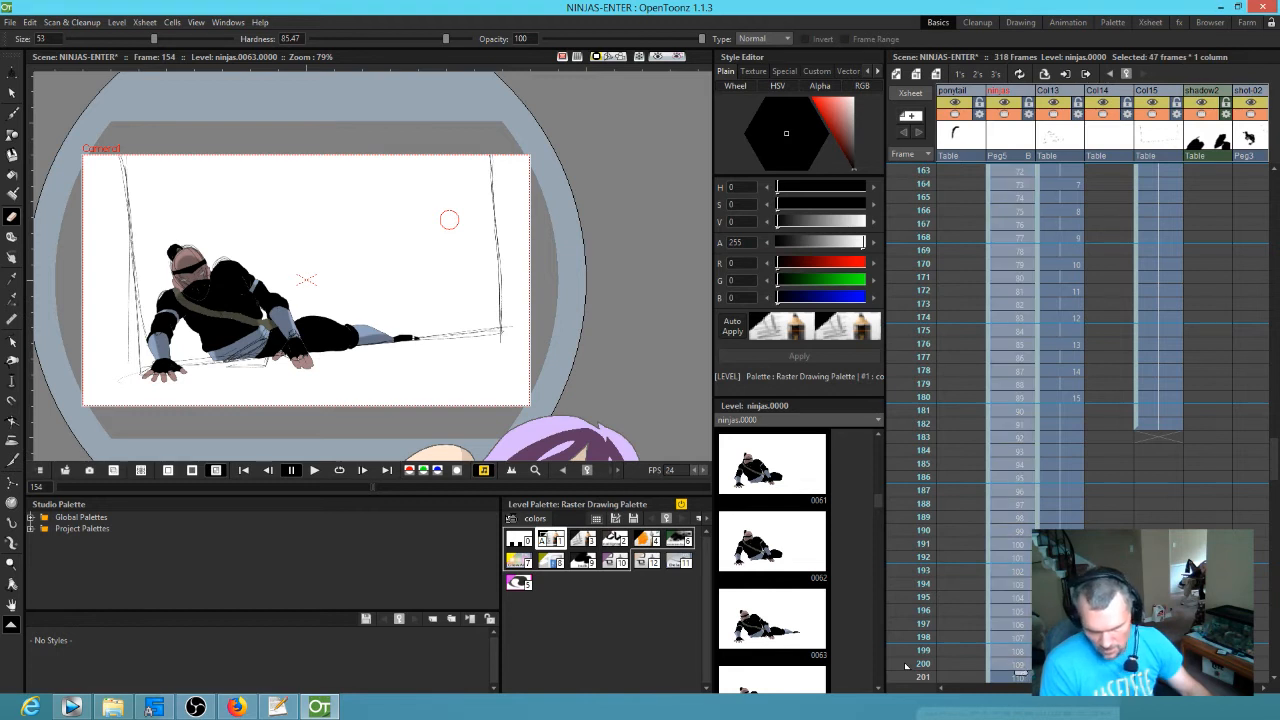
key(Delete)
- Check the rough frames up to frame 188 and delete the remaining ninjas cells from frame 201 to frame 213
drag(931, 478, 938, 407)
scroll(979, 370, up, 10)
scroll(978, 368, down, 10)
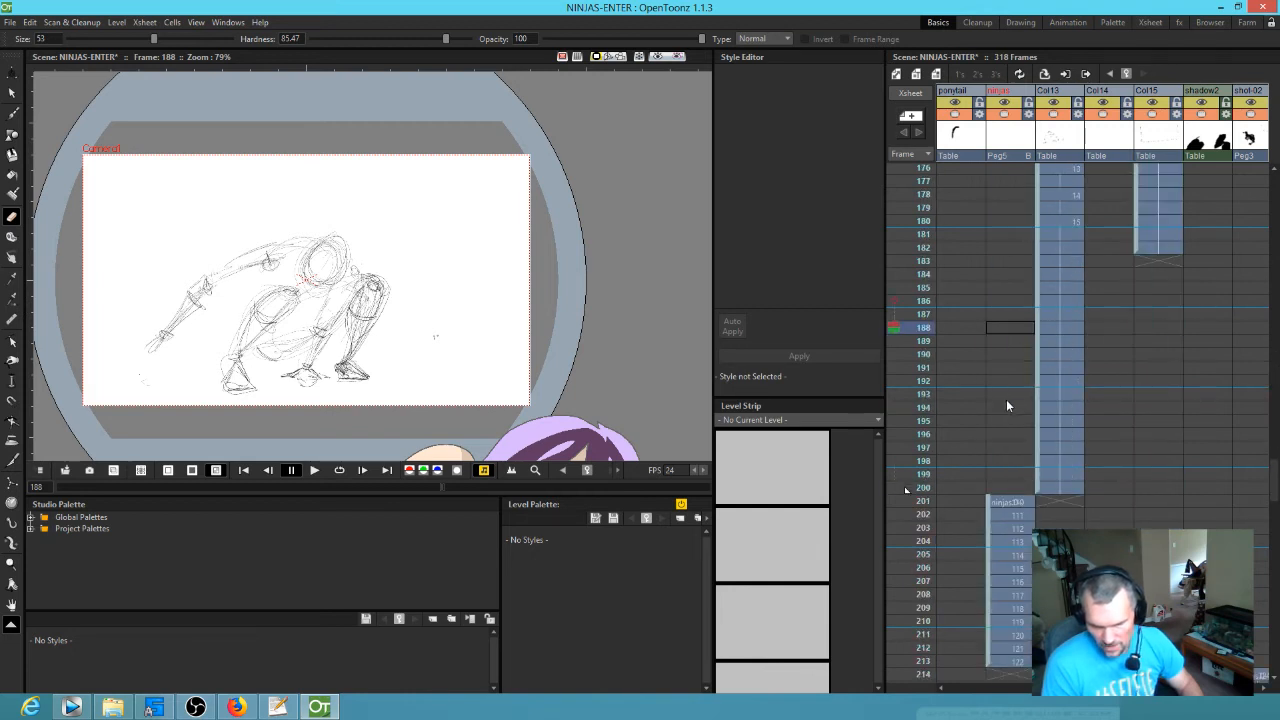
click(988, 514)
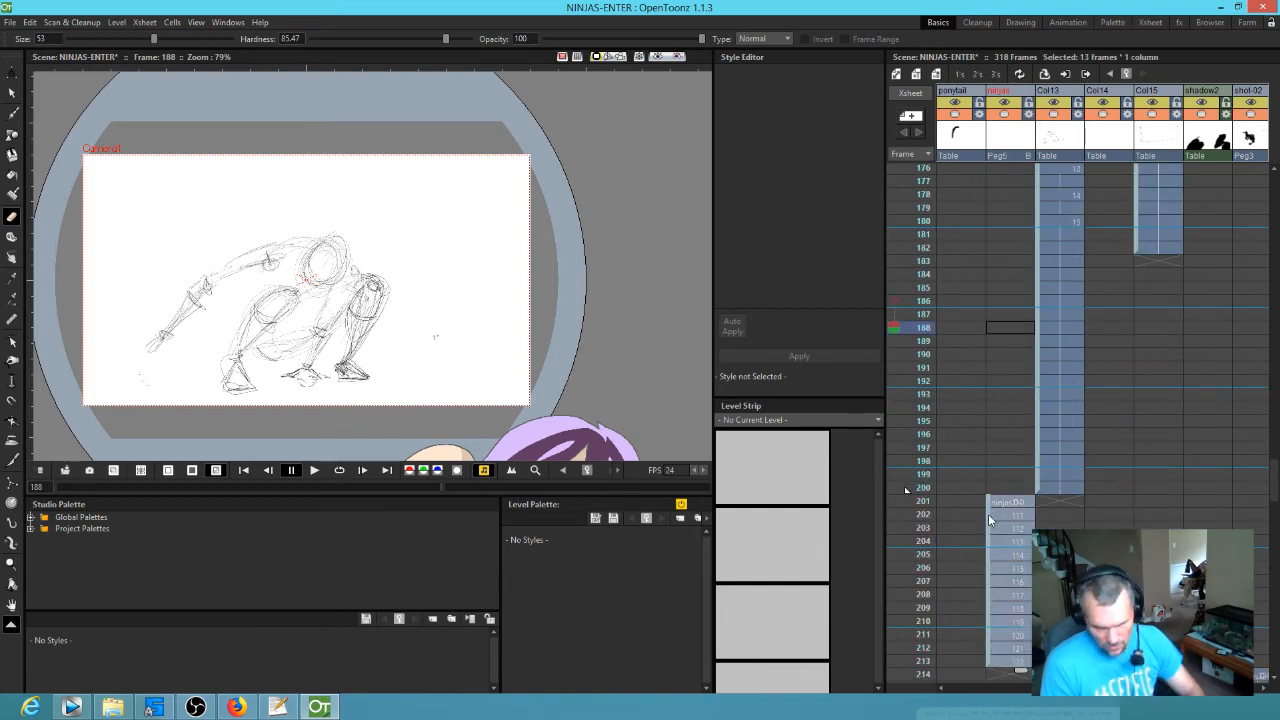
key(Delete)
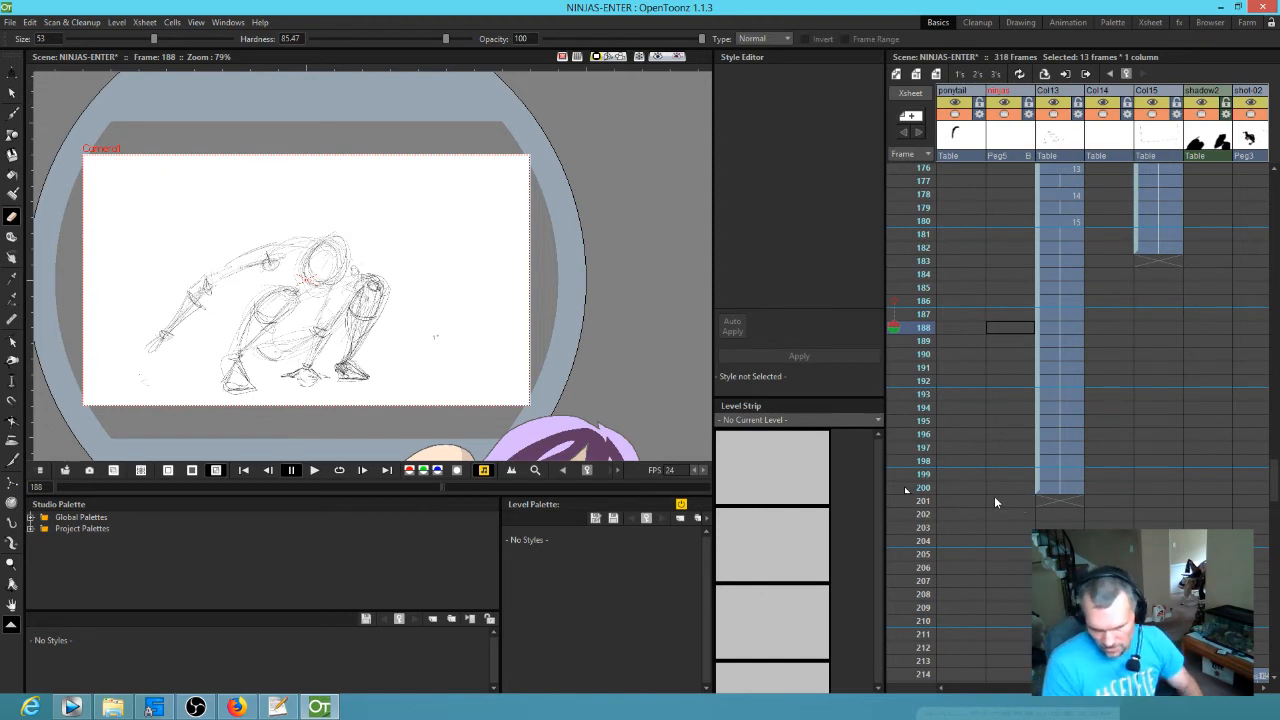
- Scrub to the next shot at frame 214, extend drawing 15's hold in N1 redraw down to frame 213, and loop the playback
click(995, 501)
scroll(1050, 500, down, 1)
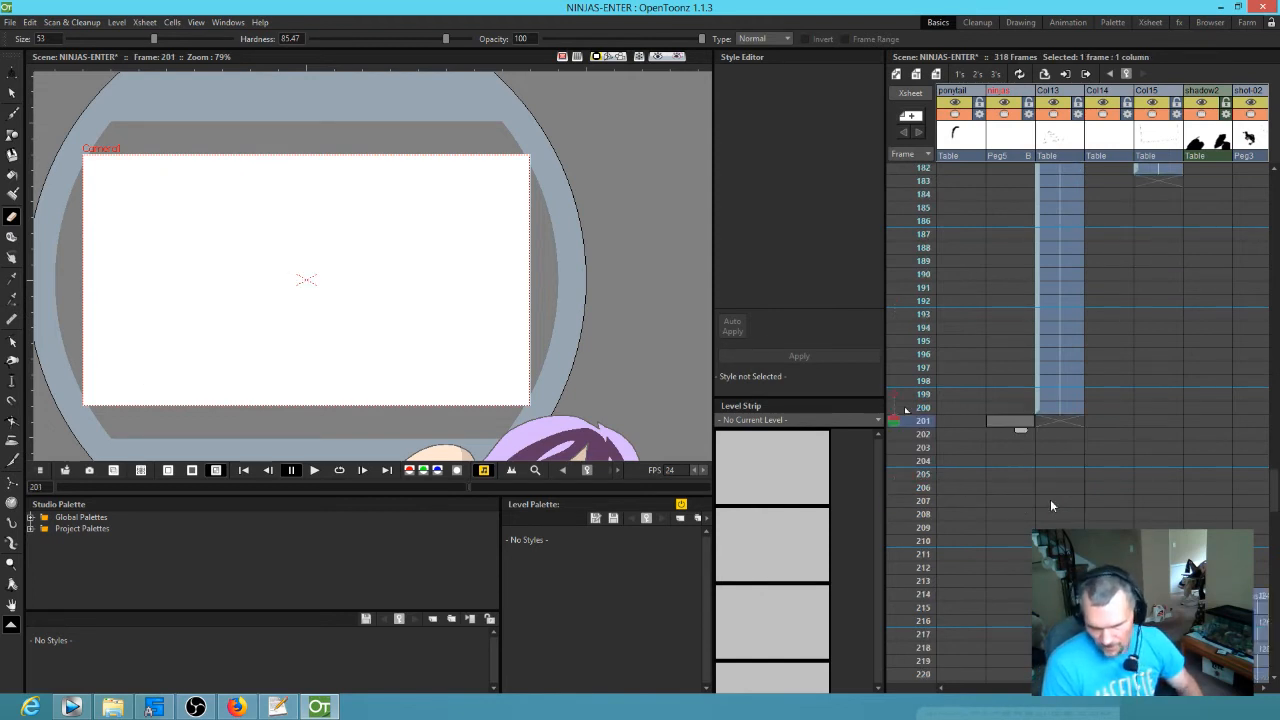
scroll(1050, 505, down, 3)
mouse_move(920, 345)
mouse_down()
mouse_move(913, 450)
mouse_move(926, 171)
mouse_move(920, 440)
mouse_move(918, 371)
mouse_move(923, 400)
mouse_up()
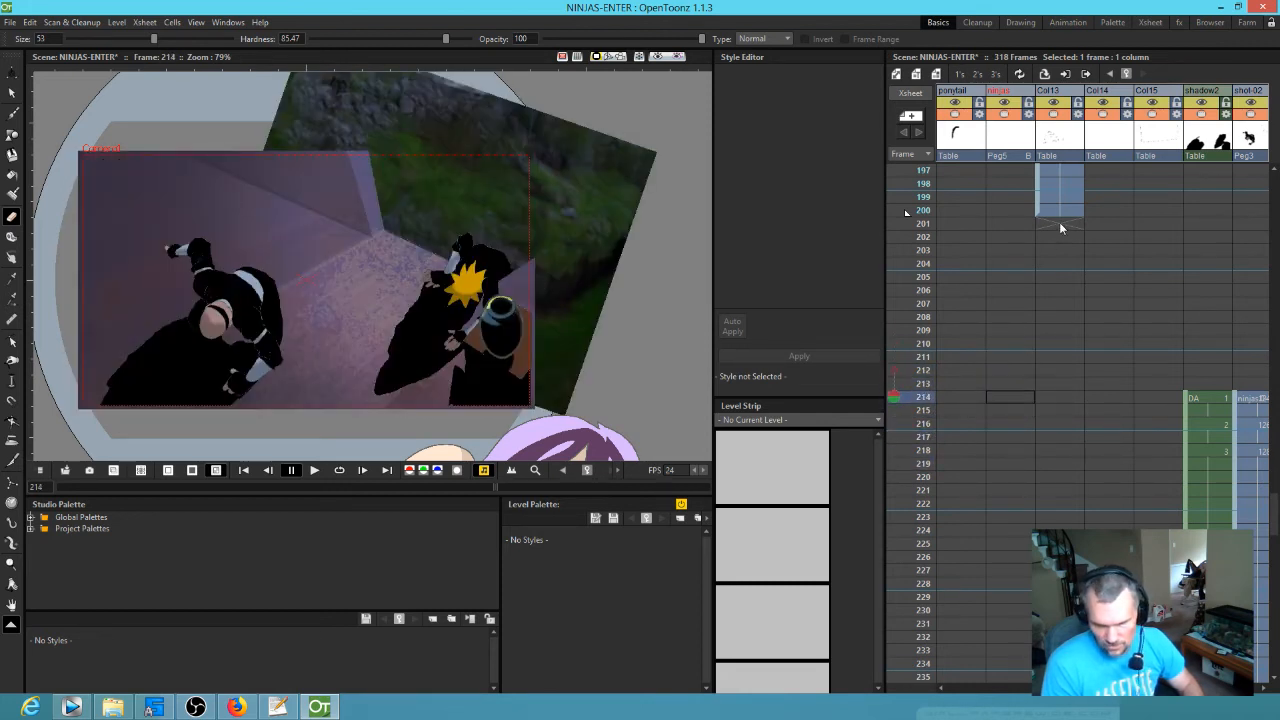
drag(1052, 309, 1015, 414)
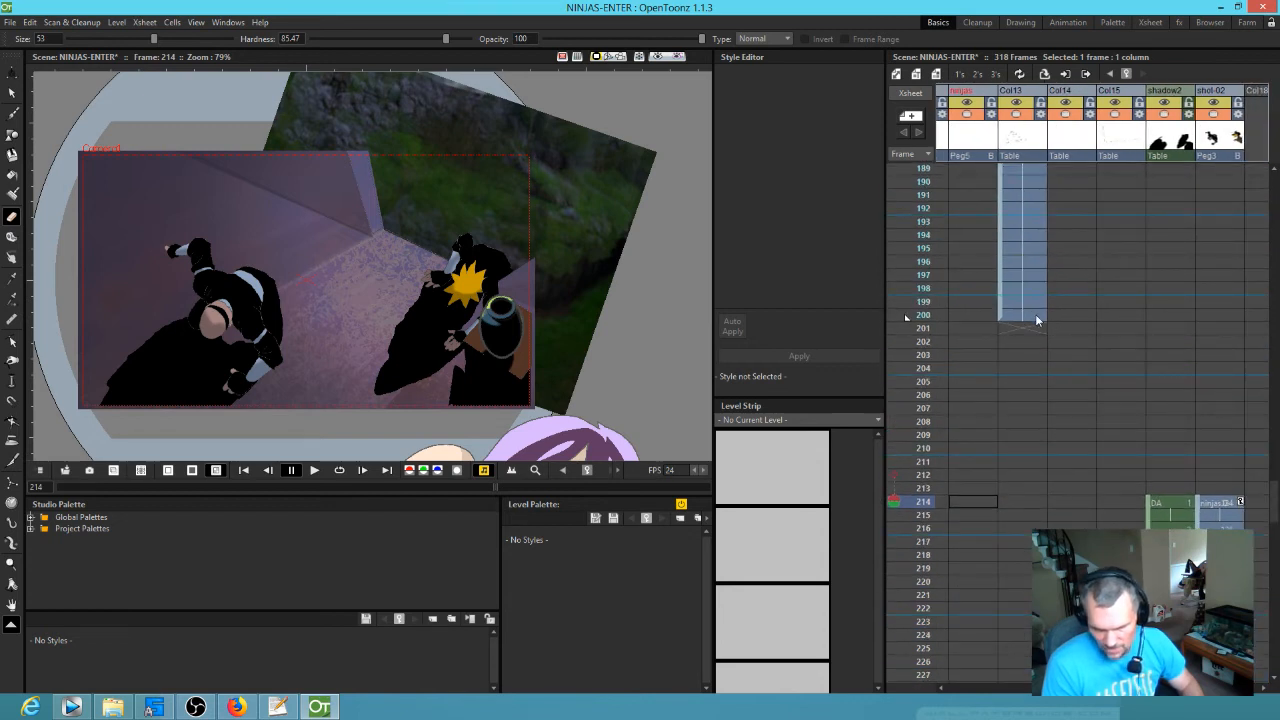
scroll(1035, 321, up, 5)
click(1022, 555)
mouse_move(1050, 564)
mouse_down()
mouse_move(1101, 371)
mouse_move(1095, 528)
mouse_up()
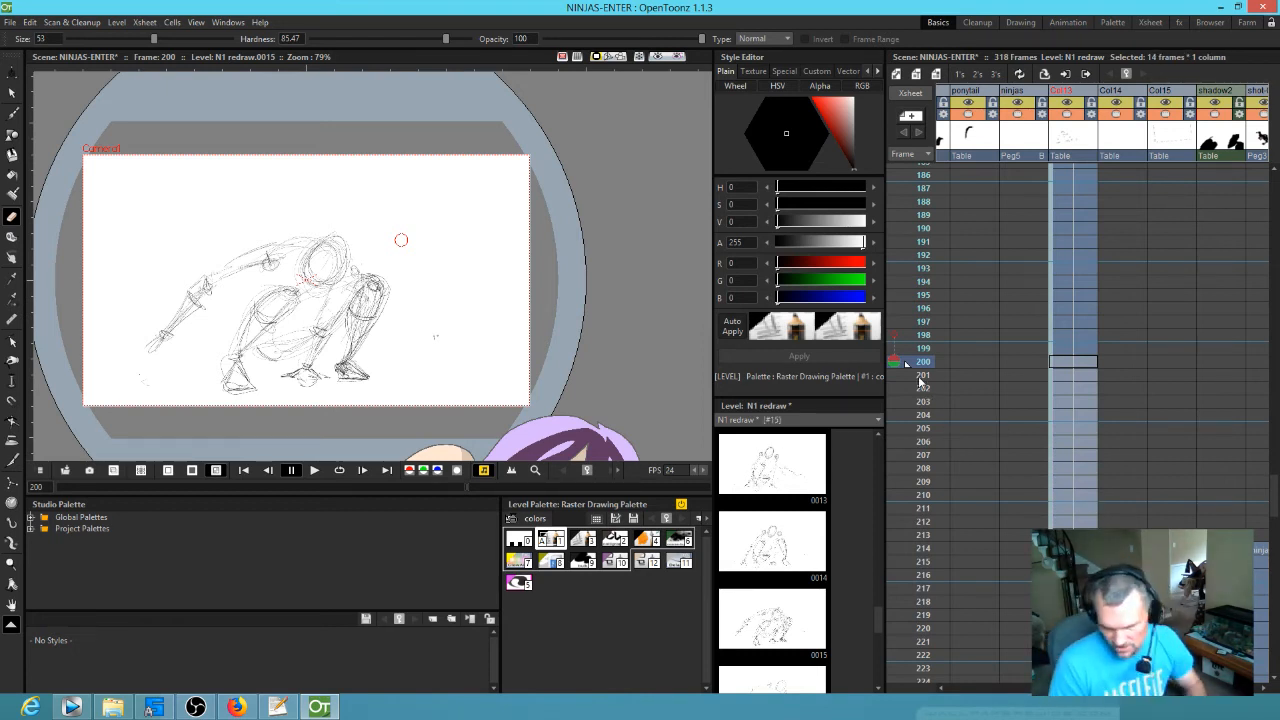
key(l)
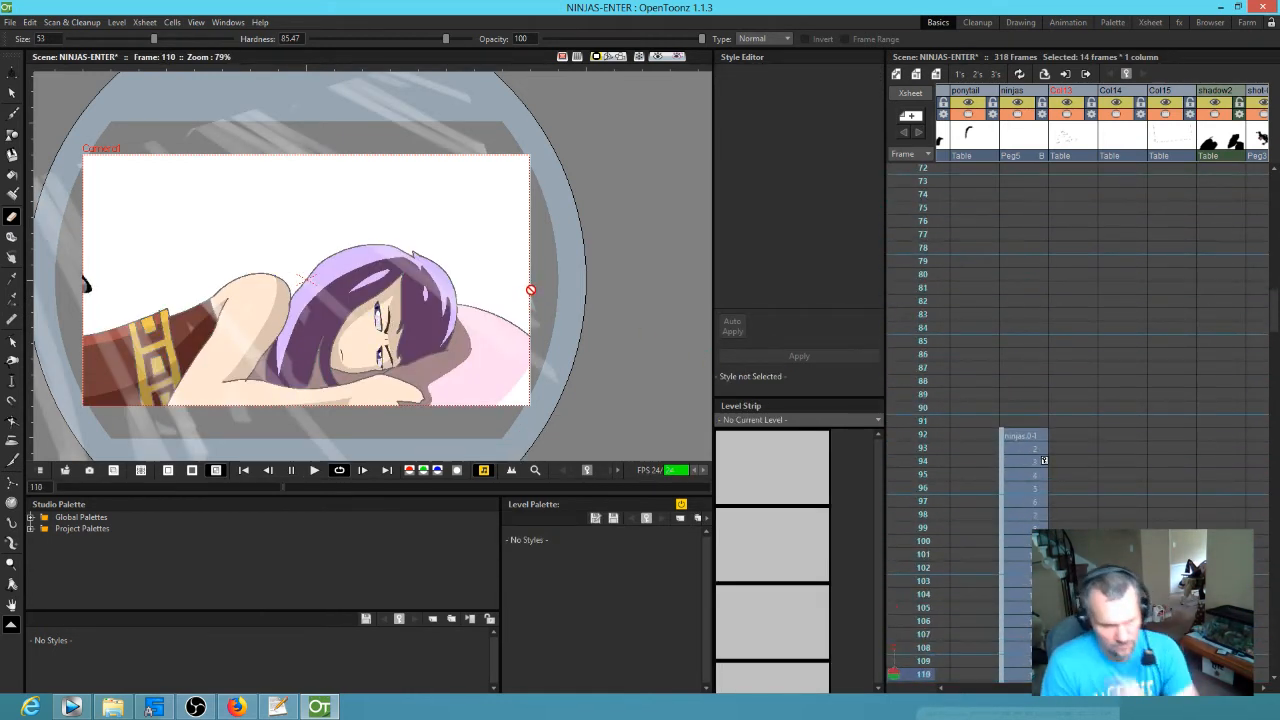
key(l)
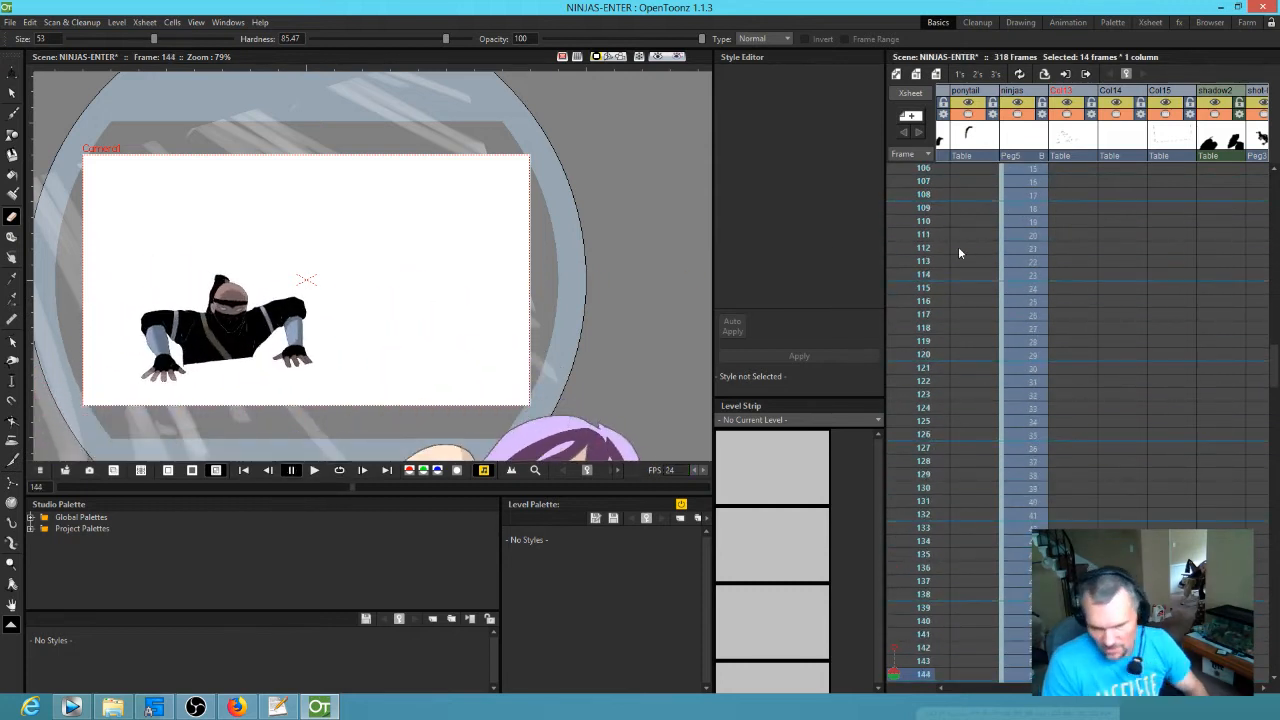
- Make the FLOOR and sky background columns visible in the viewer
scroll(990, 240, left, 10)
scroll(1037, 225, up, 2)
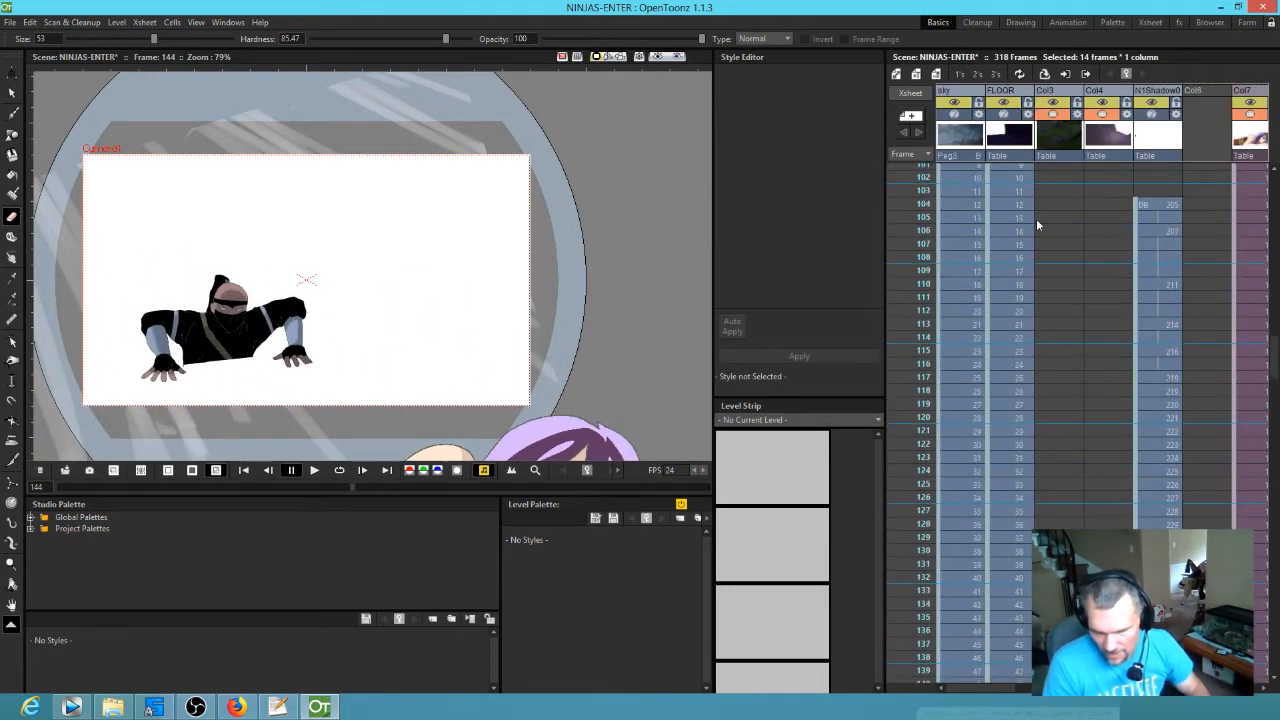
click(1006, 117)
click(955, 117)
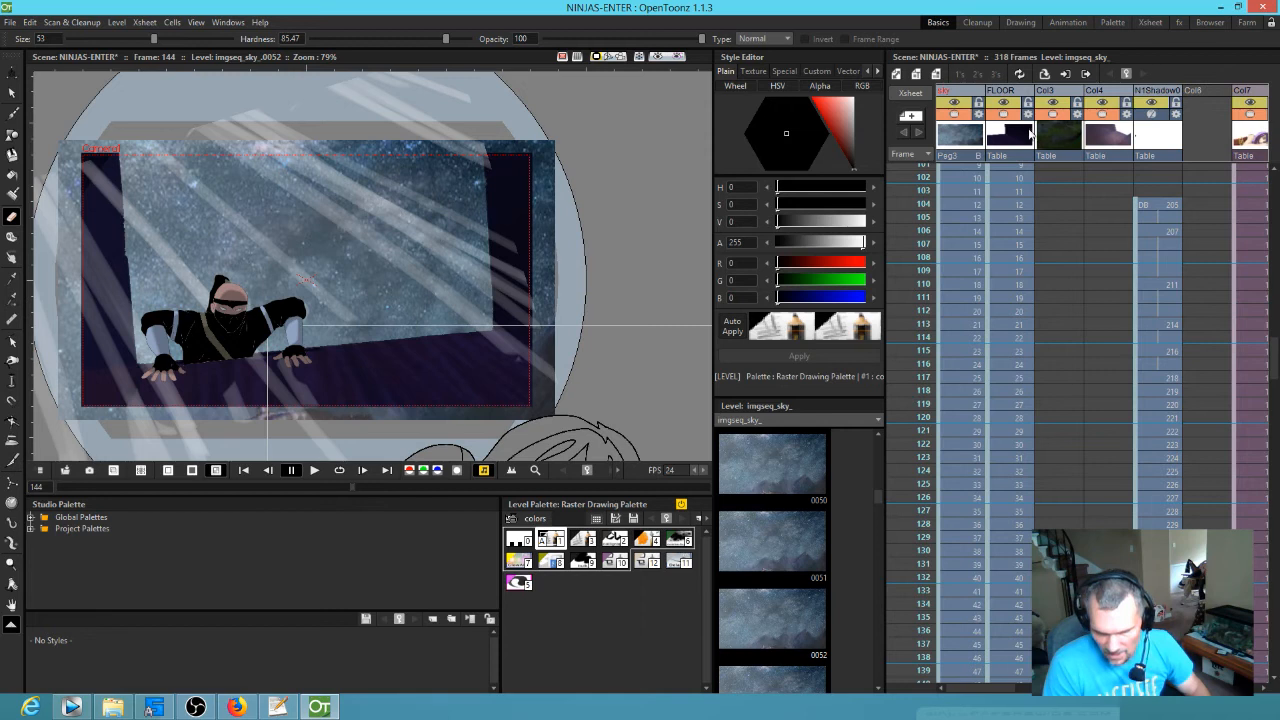
- Lower the FLOOR column's opacity to about 10% and fade the sky column as well
click(1030, 124)
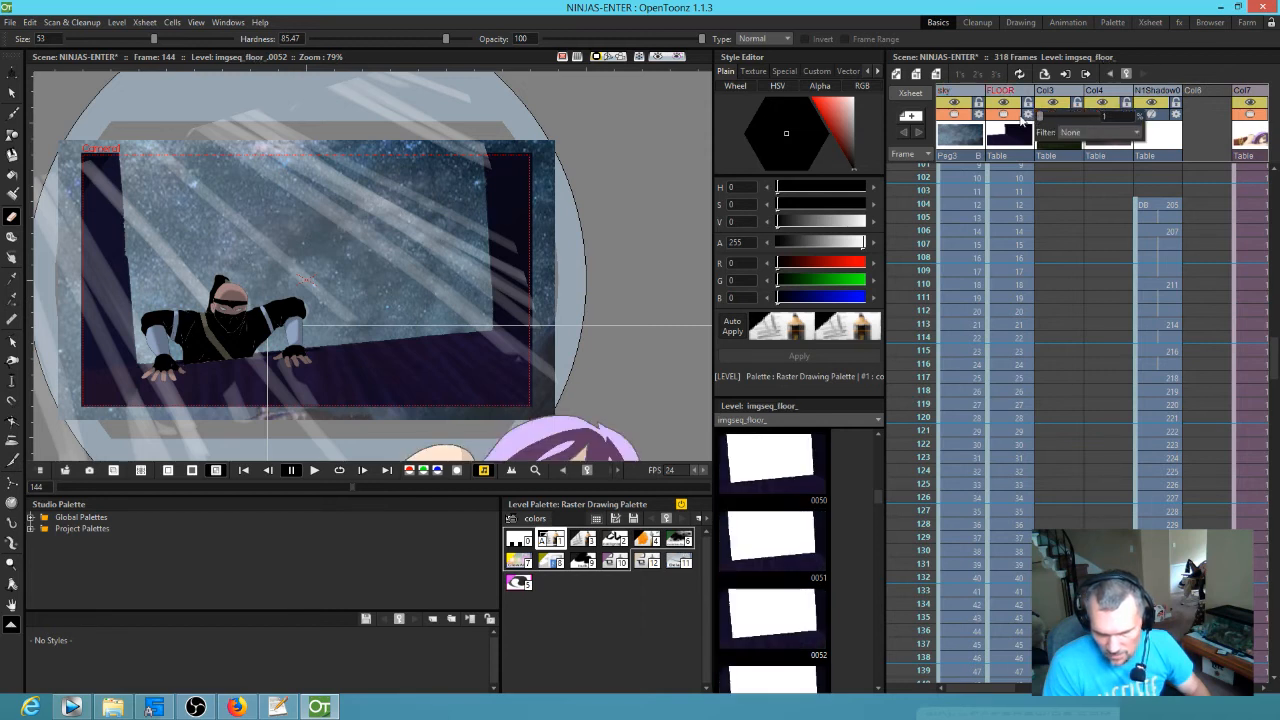
drag(1022, 120, 1040, 118)
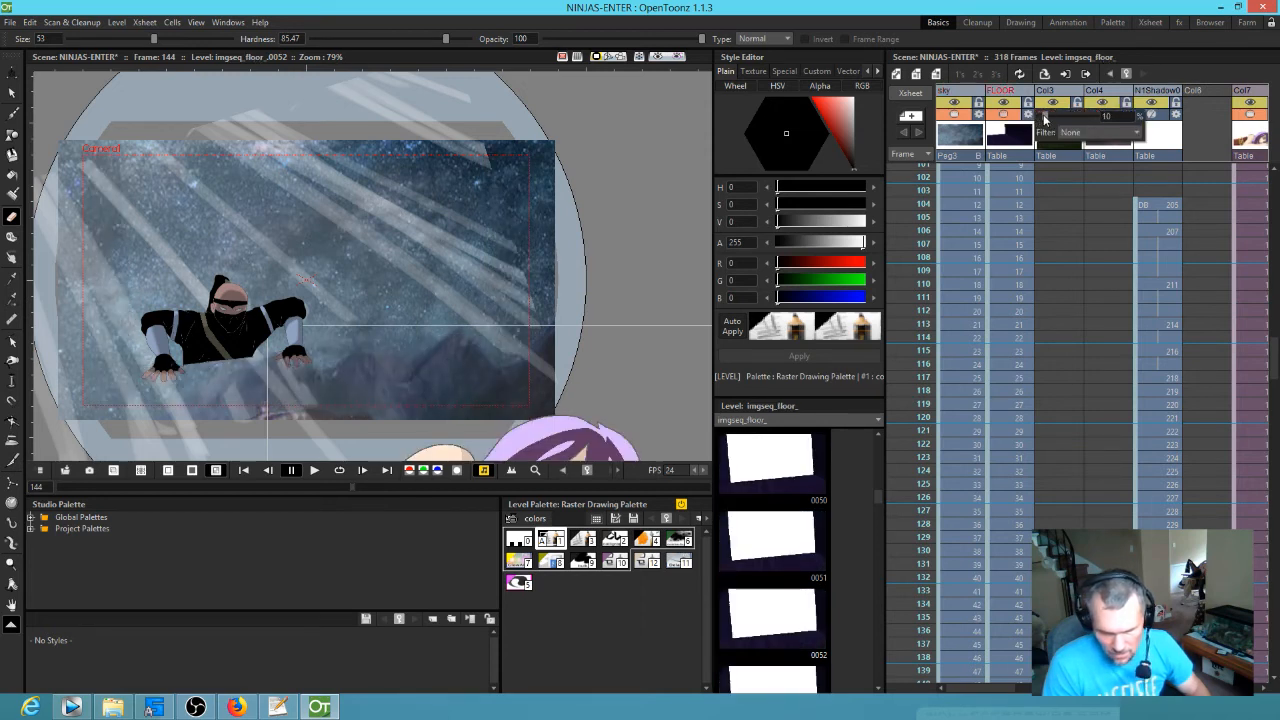
click(979, 115)
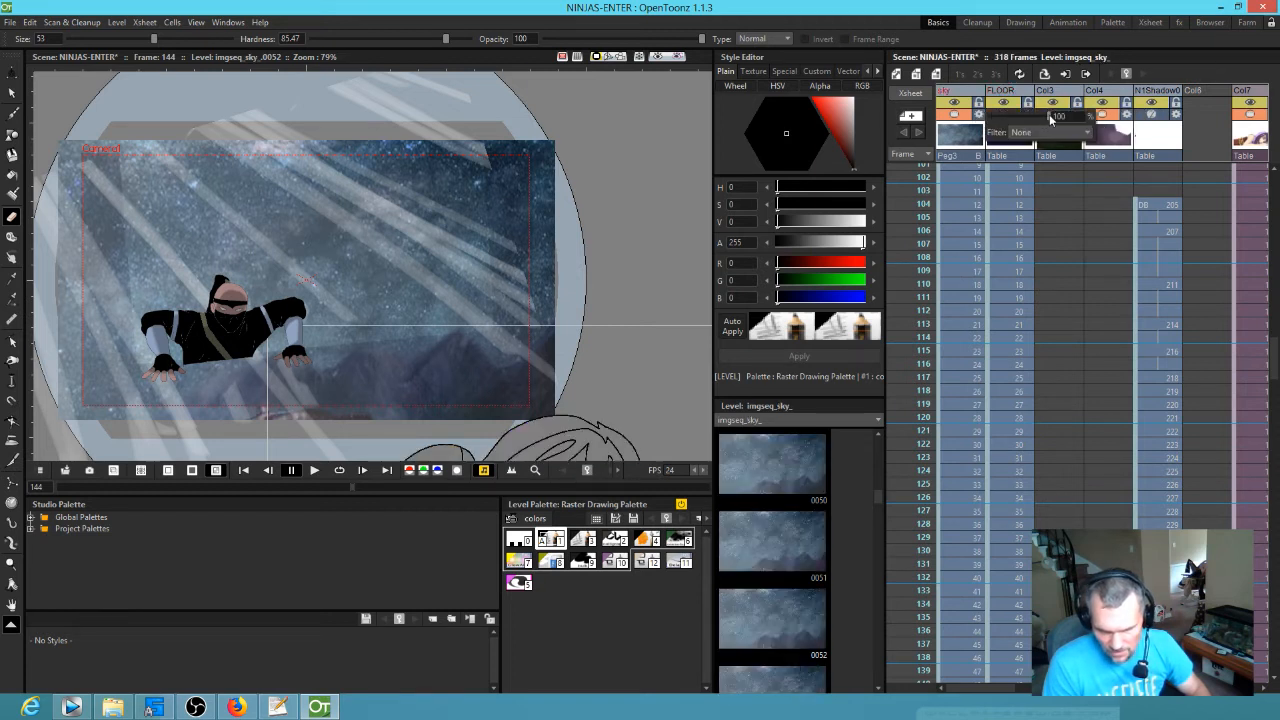
drag(988, 122, 992, 119)
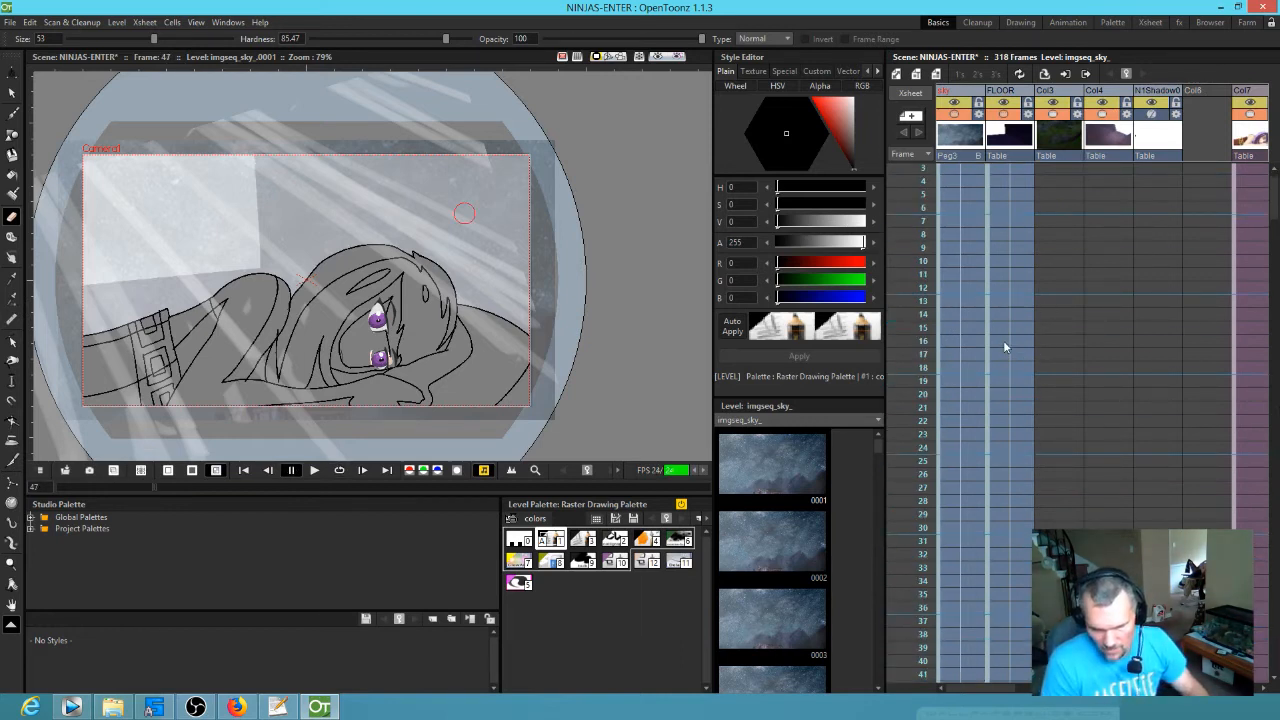
- Examine where the sky, FLOOR and N1 shadow cells end near the shot change, and return to the ninjas and redraw columns
scroll(1003, 349, down, 15)
scroll(1137, 385, down, 10)
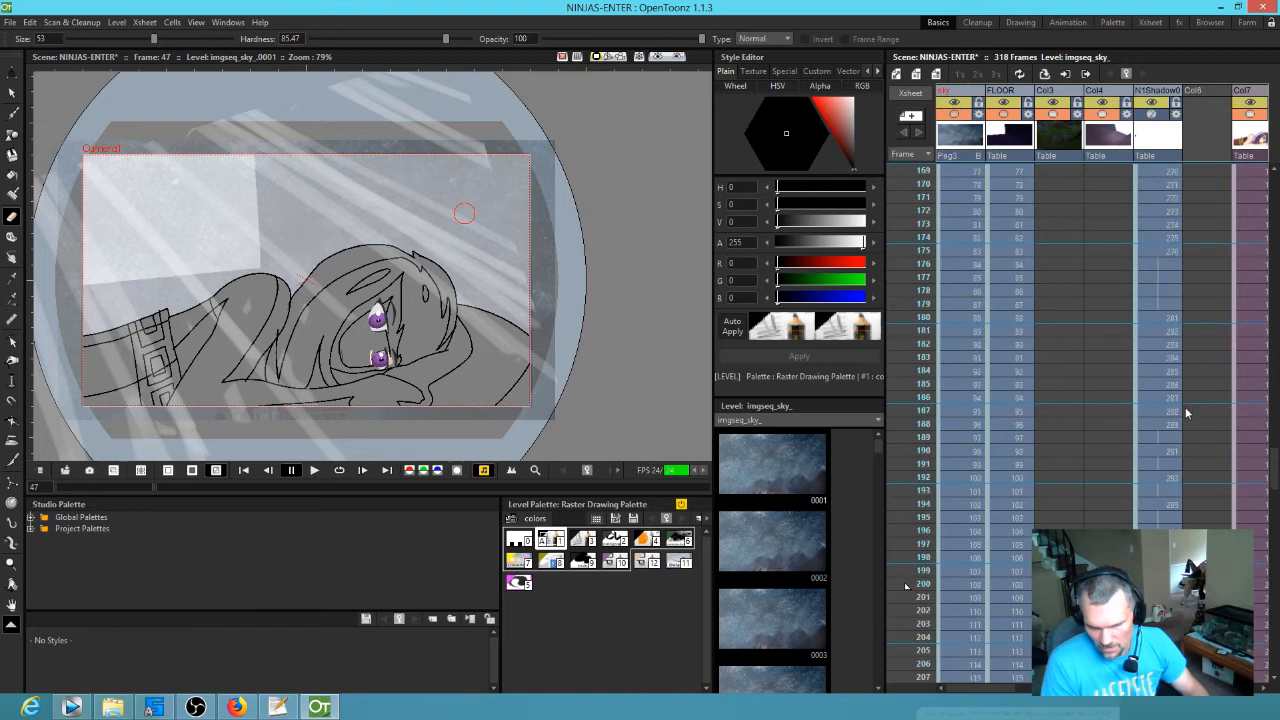
scroll(1186, 408, down, 4)
scroll(1186, 408, down, 1)
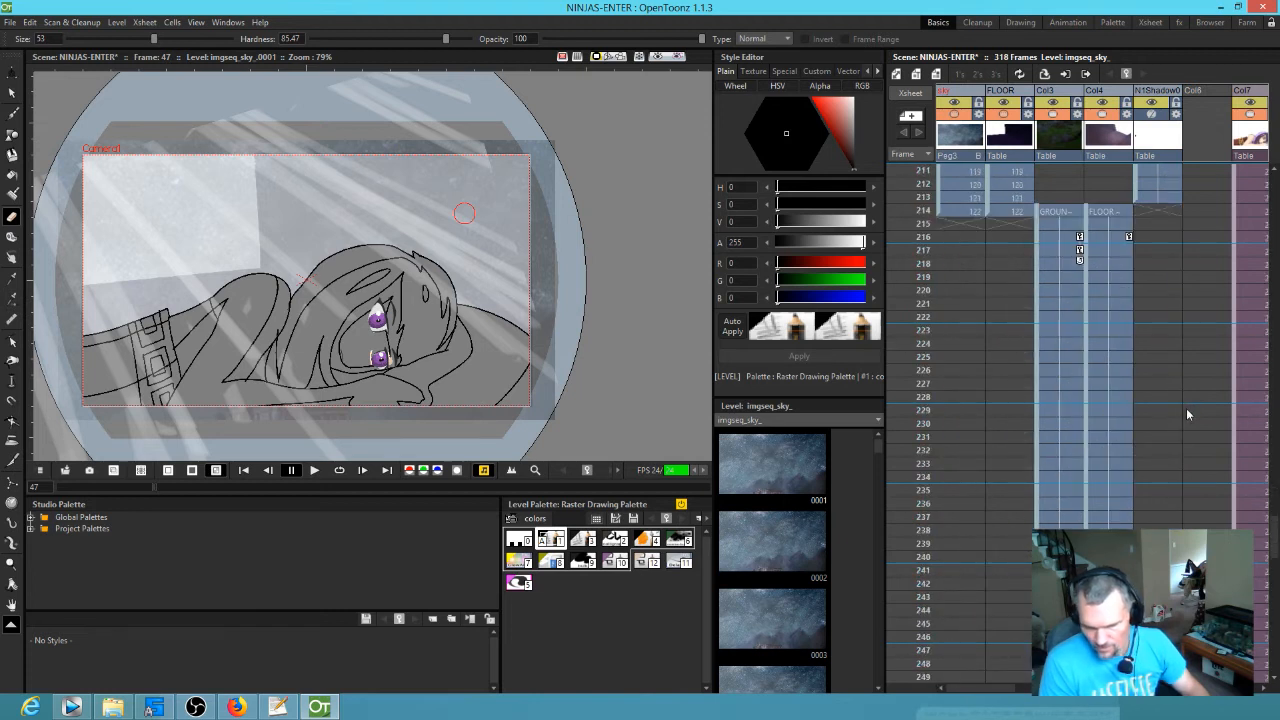
scroll(915, 313, up, 10)
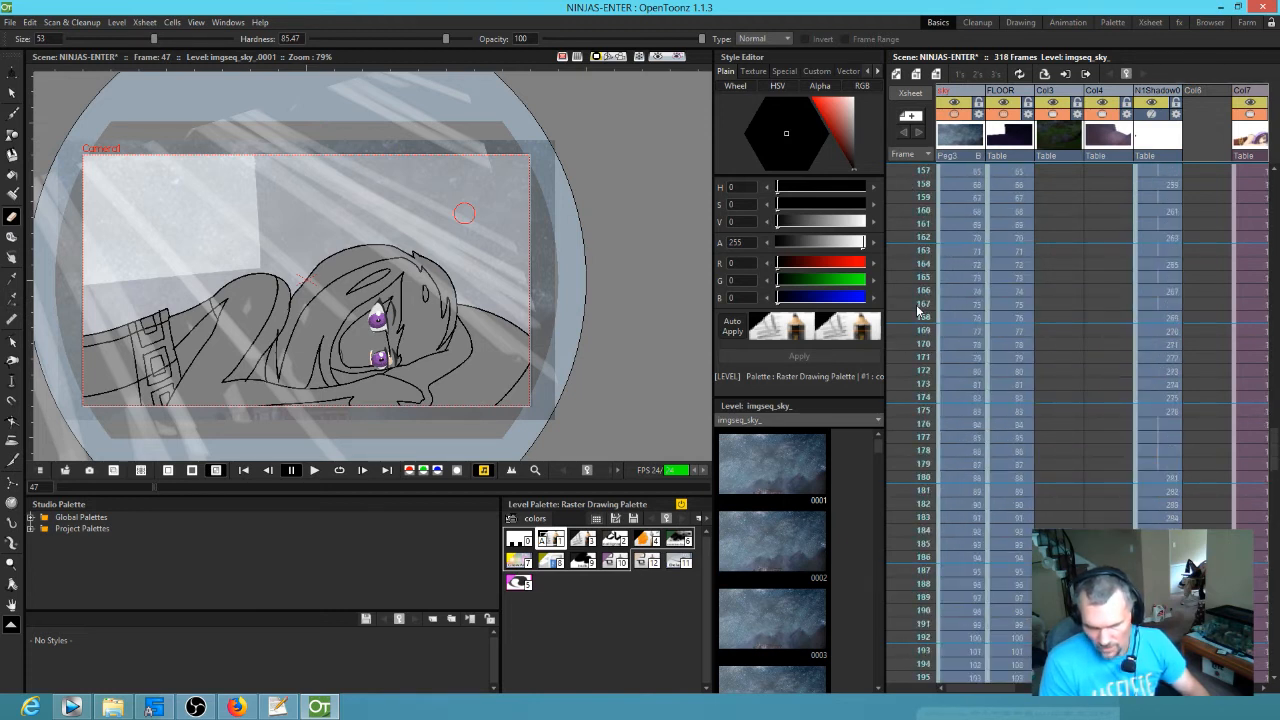
drag(1087, 340, 1037, 493)
drag(1086, 362, 1072, 512)
drag(1127, 430, 967, 449)
drag(1165, 470, 1116, 407)
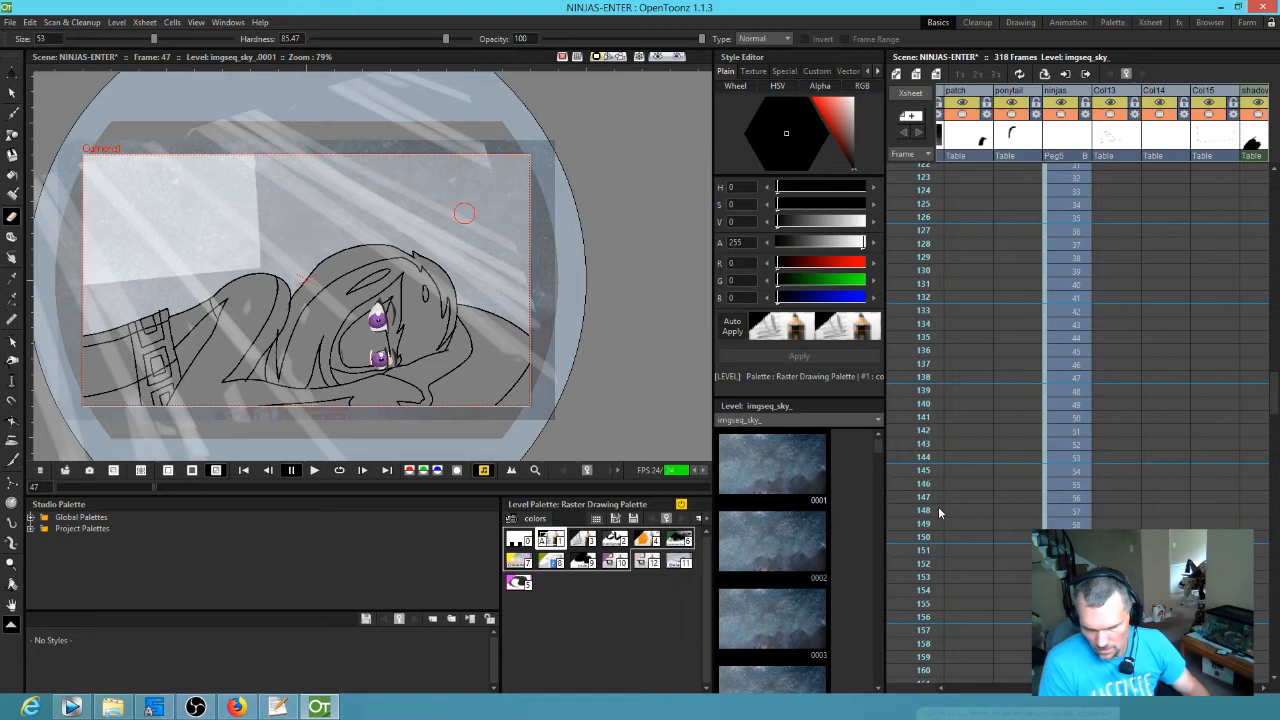
- Use the Animate tool to set a position keyframe on the N1 redraw column at frame 151
drag(950, 506, 1033, 330)
click(1182, 379)
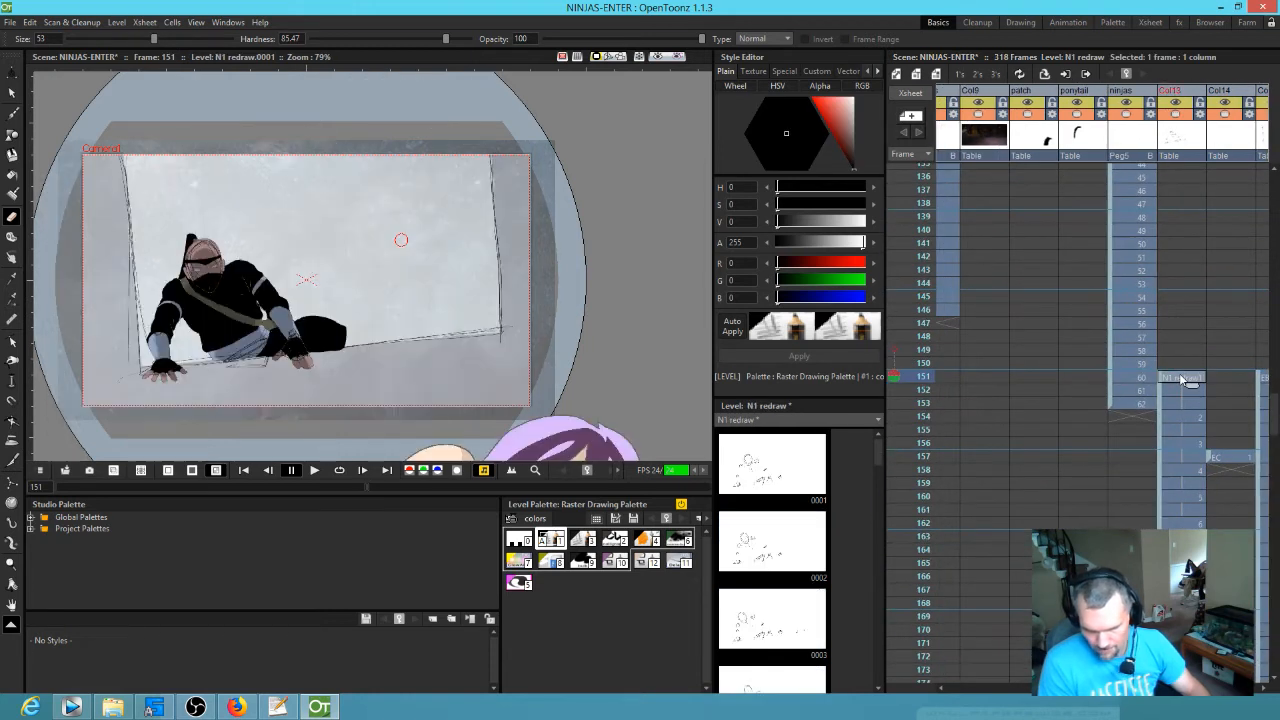
key(a)
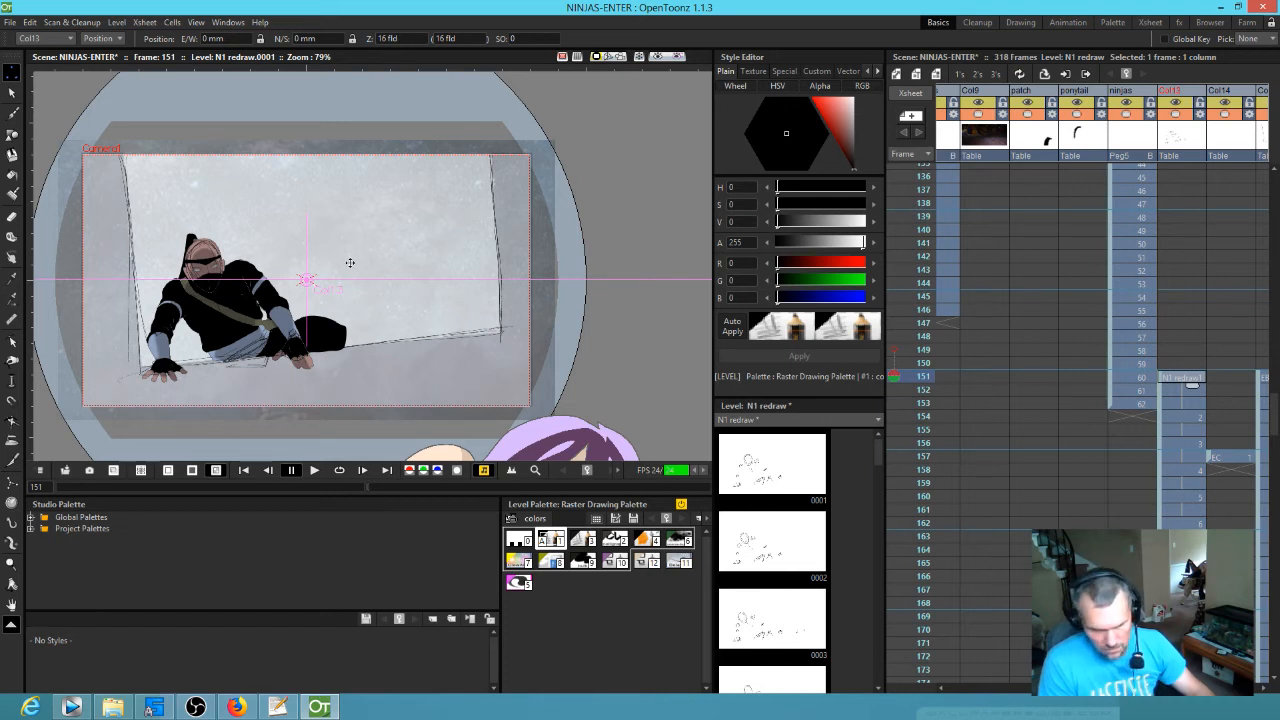
drag(318, 284, 317, 282)
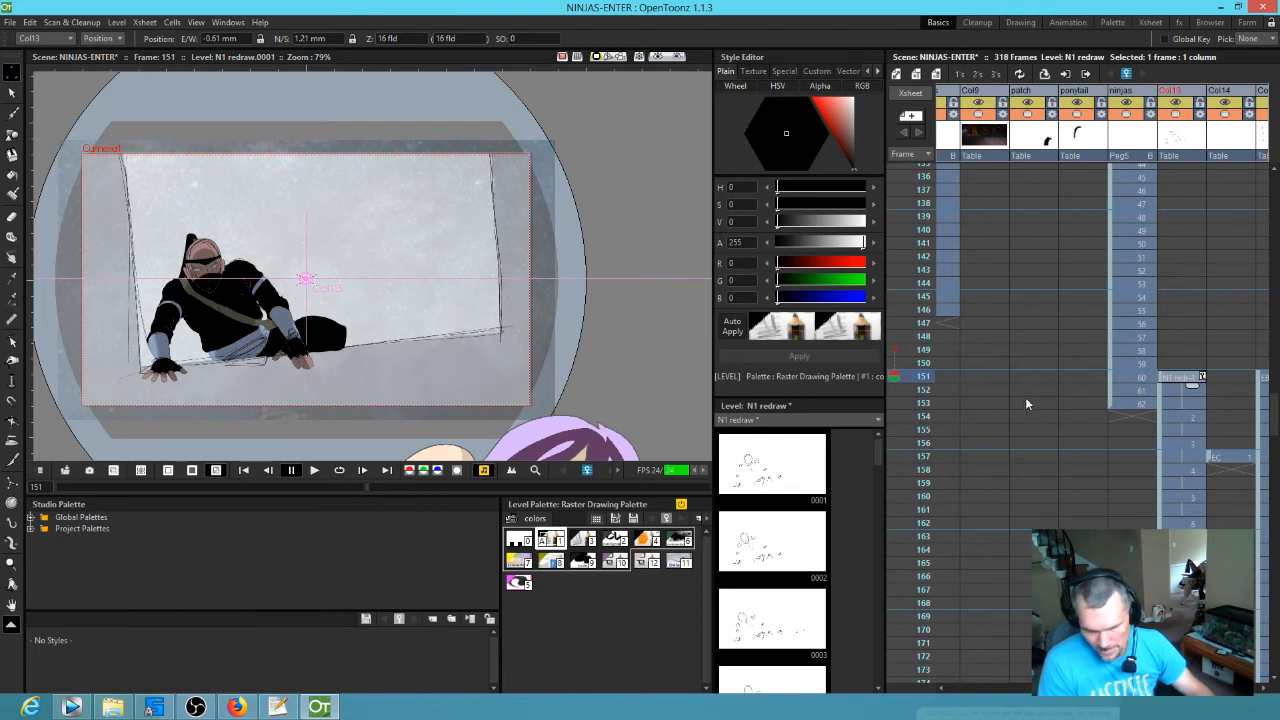
scroll(1140, 380, down, 3)
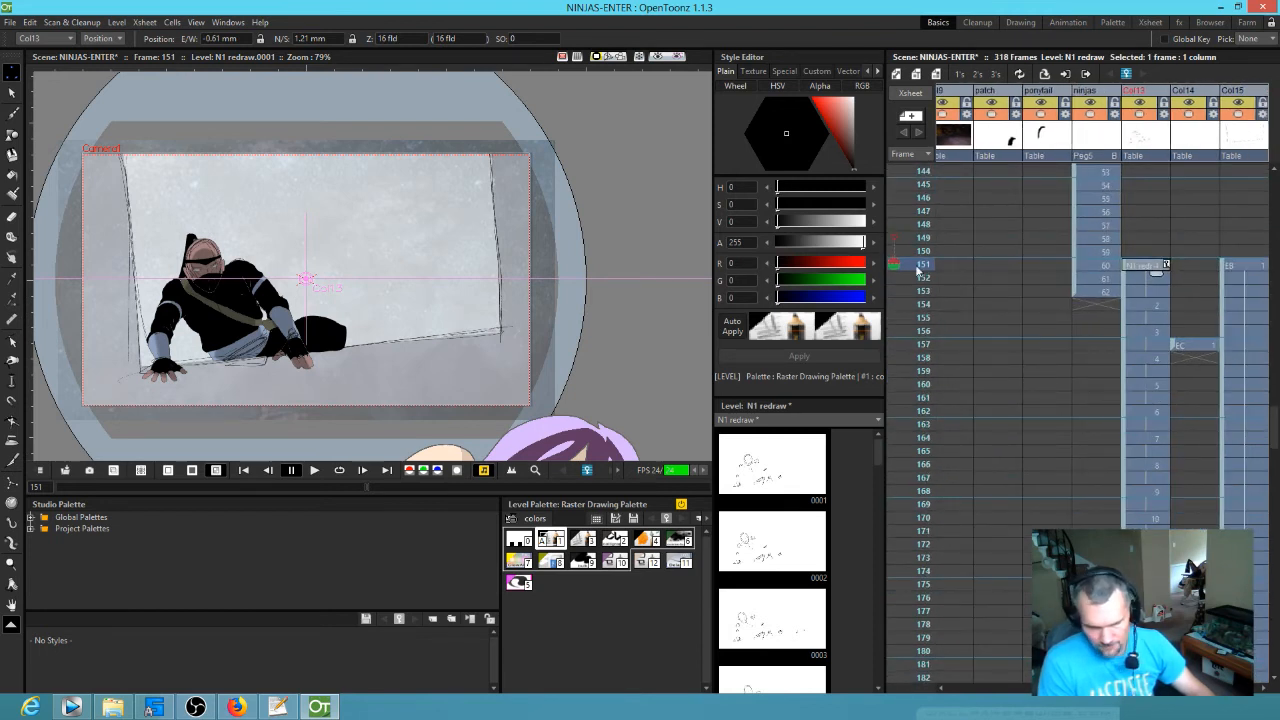
- Set another position keyframe on N1 redraw at frame 171, and scrub on to drawing 15 at frame 180
click(913, 317)
drag(913, 327, 919, 540)
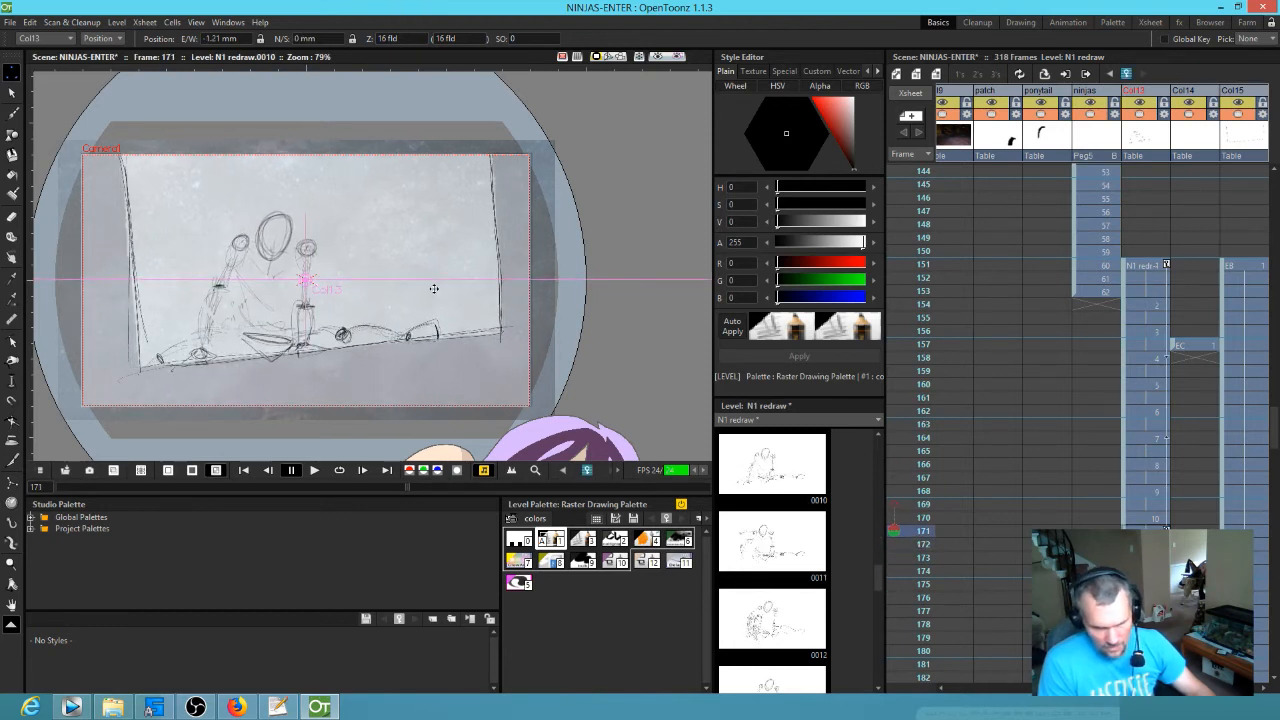
scroll(1010, 380, down, 3)
mouse_move(915, 342)
mouse_down()
mouse_move(930, 524)
mouse_move(921, 440)
mouse_move(925, 517)
mouse_move(921, 440)
mouse_move(924, 504)
mouse_move(921, 440)
mouse_move(921, 500)
mouse_move(923, 459)
mouse_up()
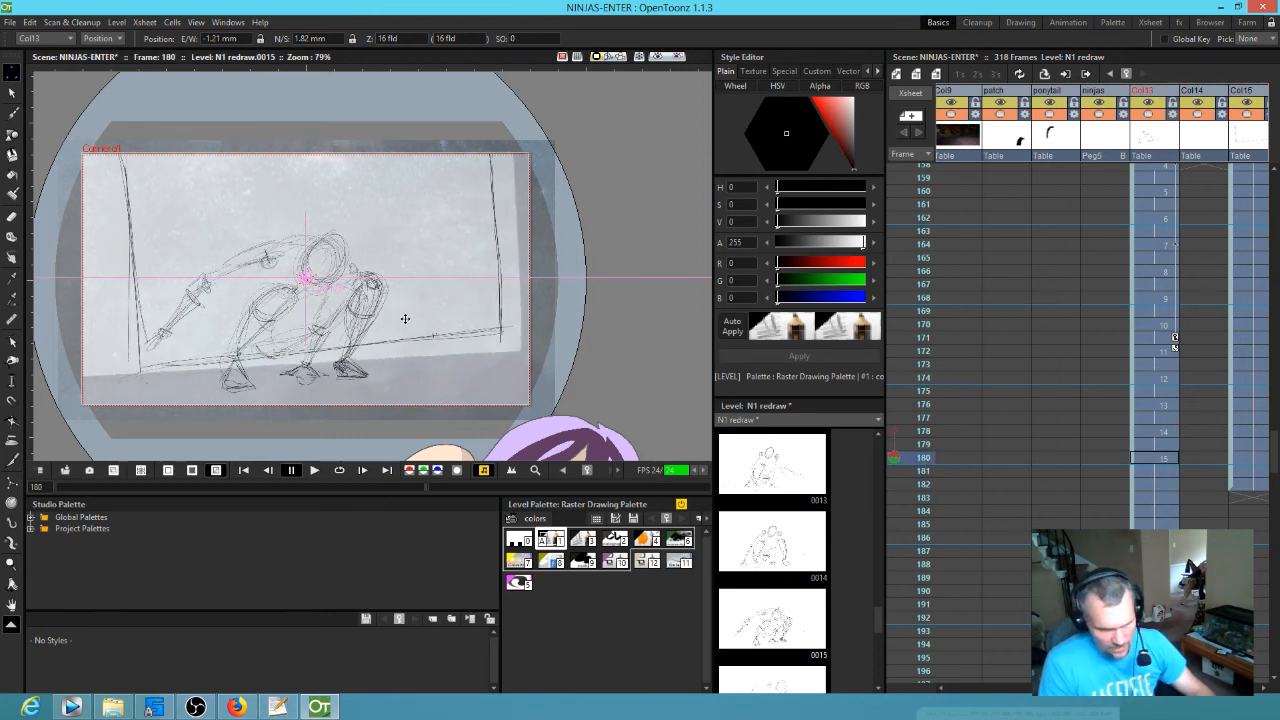
- Rotate the N1 redraw pose at frame 180 slightly clockwise and scale it up to about 115%
click(110, 39)
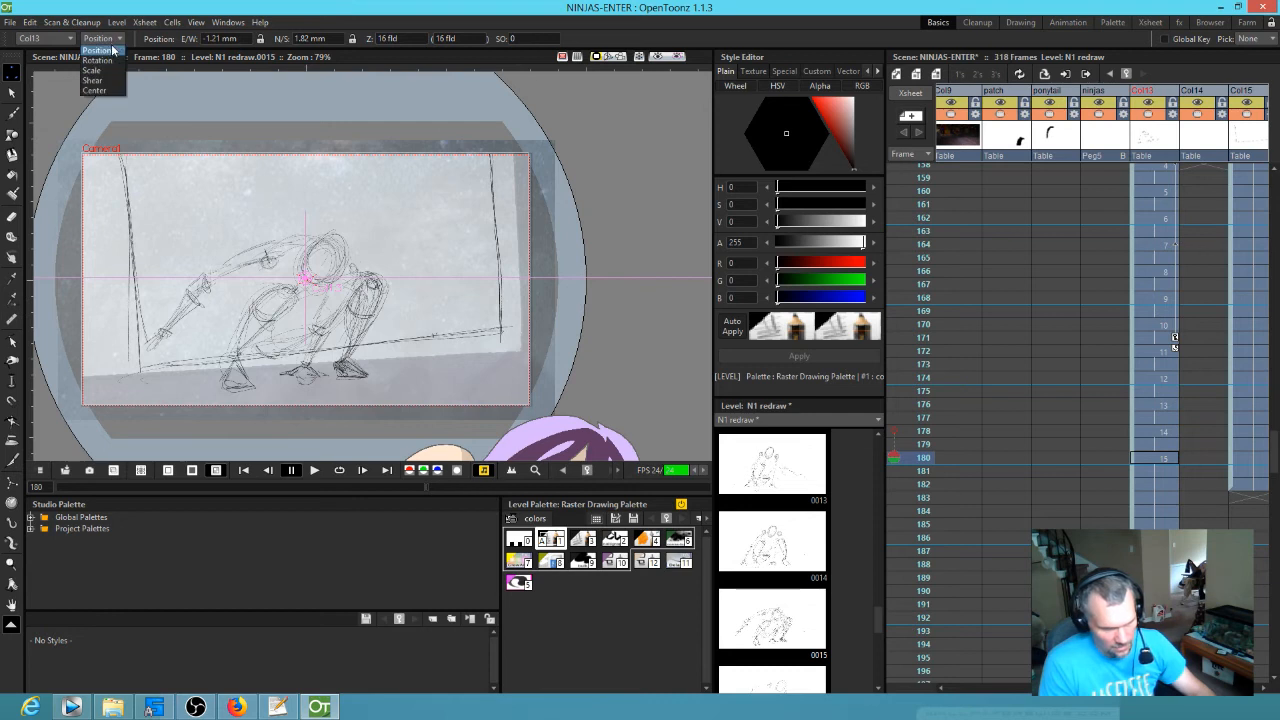
click(108, 62)
drag(505, 300, 503, 318)
click(110, 39)
click(104, 73)
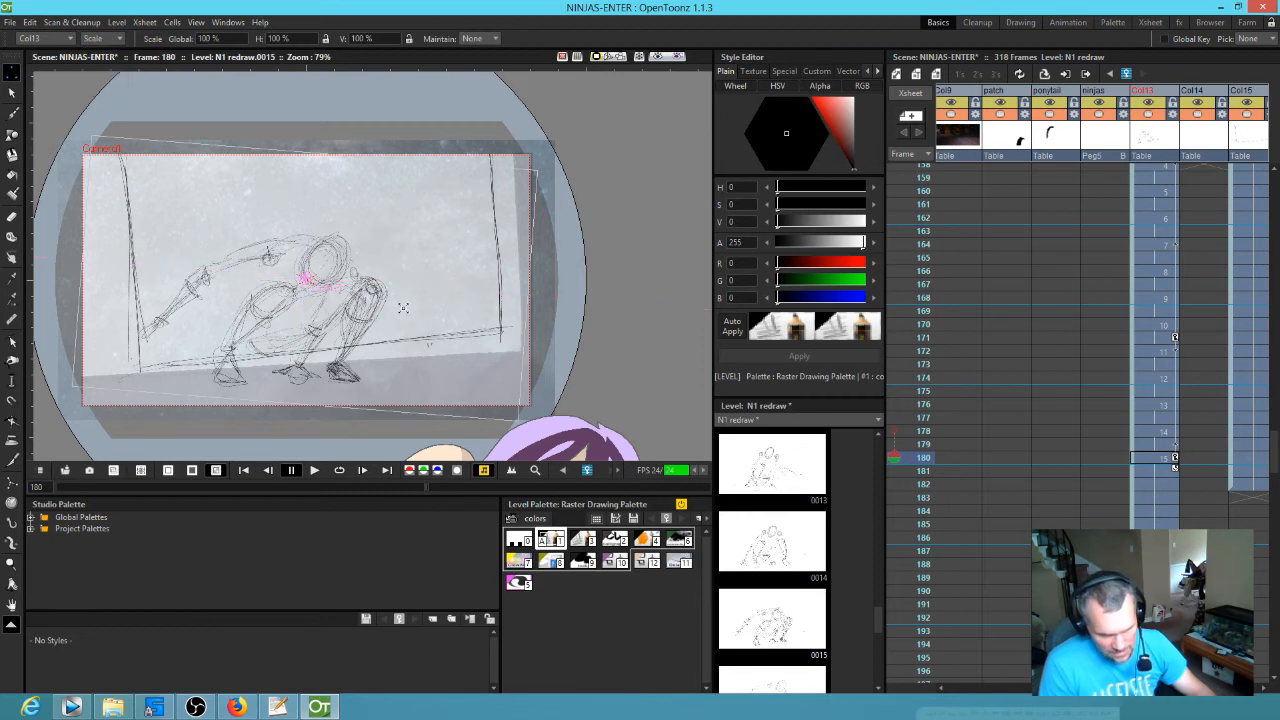
drag(474, 341, 479, 349)
- Shift the N1 redraw pose at frame 180 left to an E/W position of about -21.8 mm
click(110, 39)
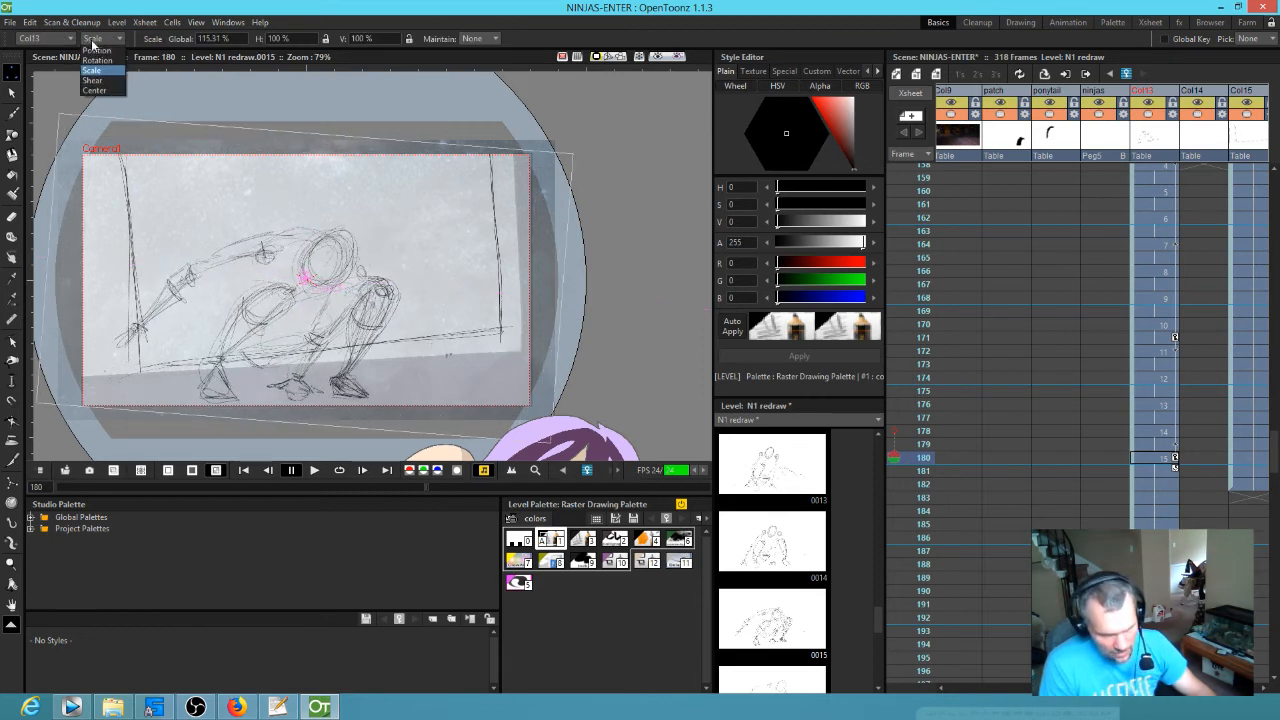
click(104, 51)
drag(329, 302, 308, 302)
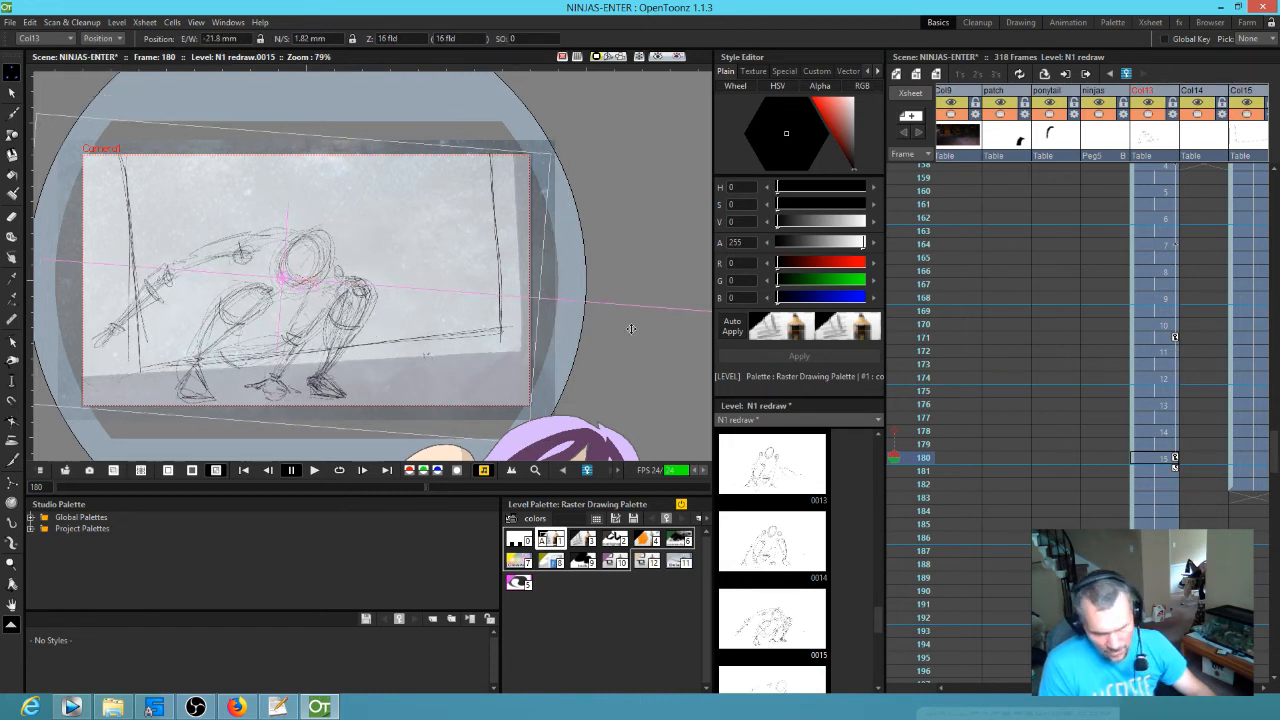
mouse_move(925, 457)
mouse_down()
mouse_move(923, 296)
mouse_move(915, 471)
mouse_move(880, 513)
mouse_move(887, 461)
mouse_move(889, 500)
mouse_move(907, 460)
mouse_up()
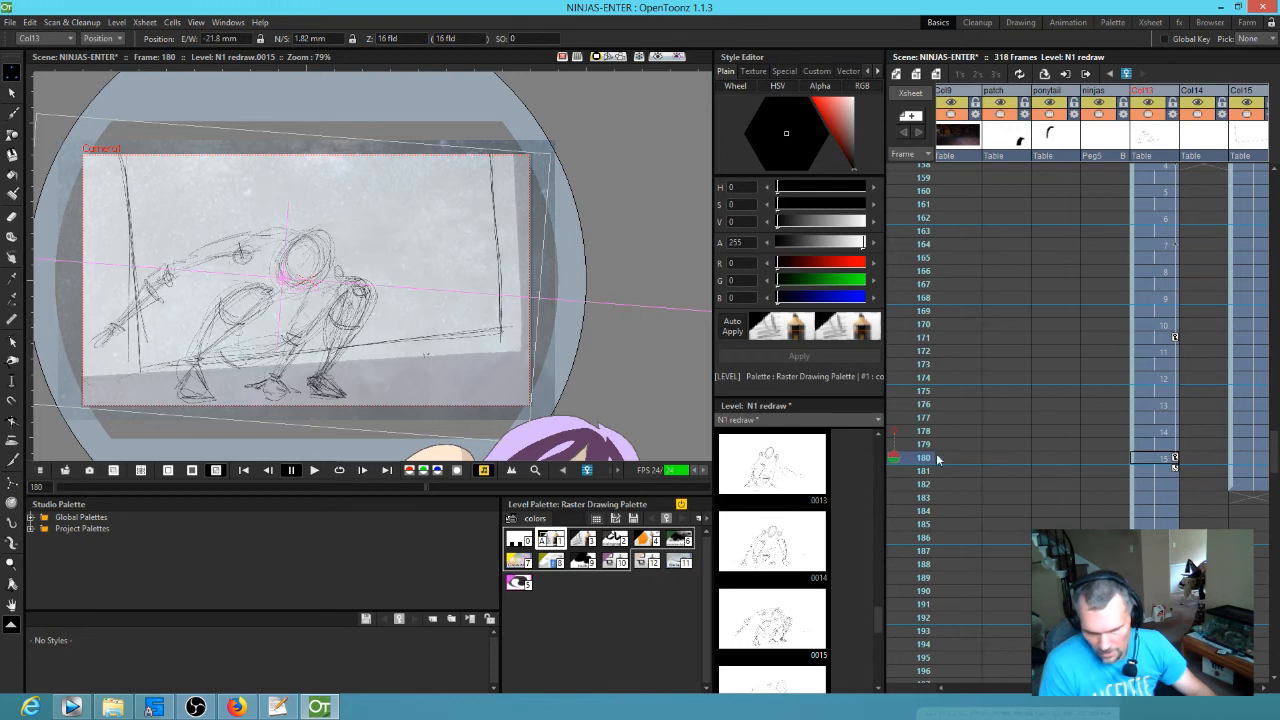
mouse_move(922, 459)
mouse_down()
mouse_move(929, 354)
mouse_move(926, 464)
mouse_up()
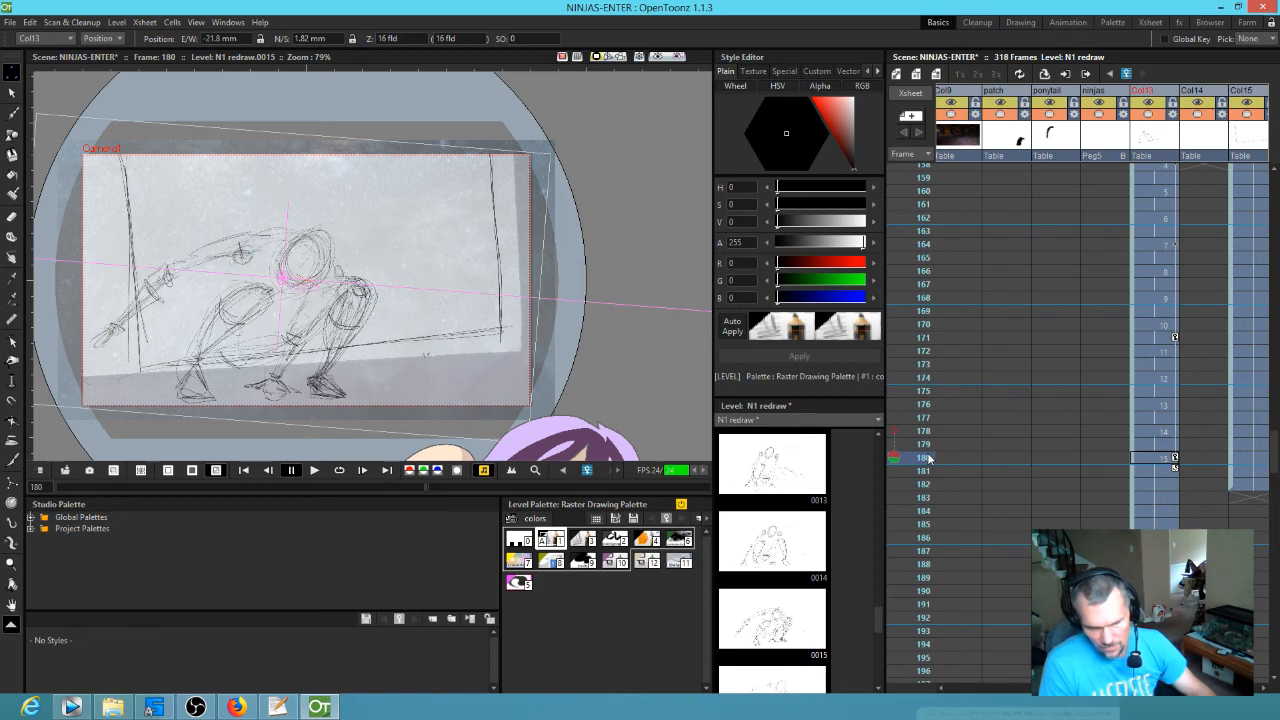
- Delete column Col15, which holds the EB frame-outline drawing
drag(1183, 404, 1112, 489)
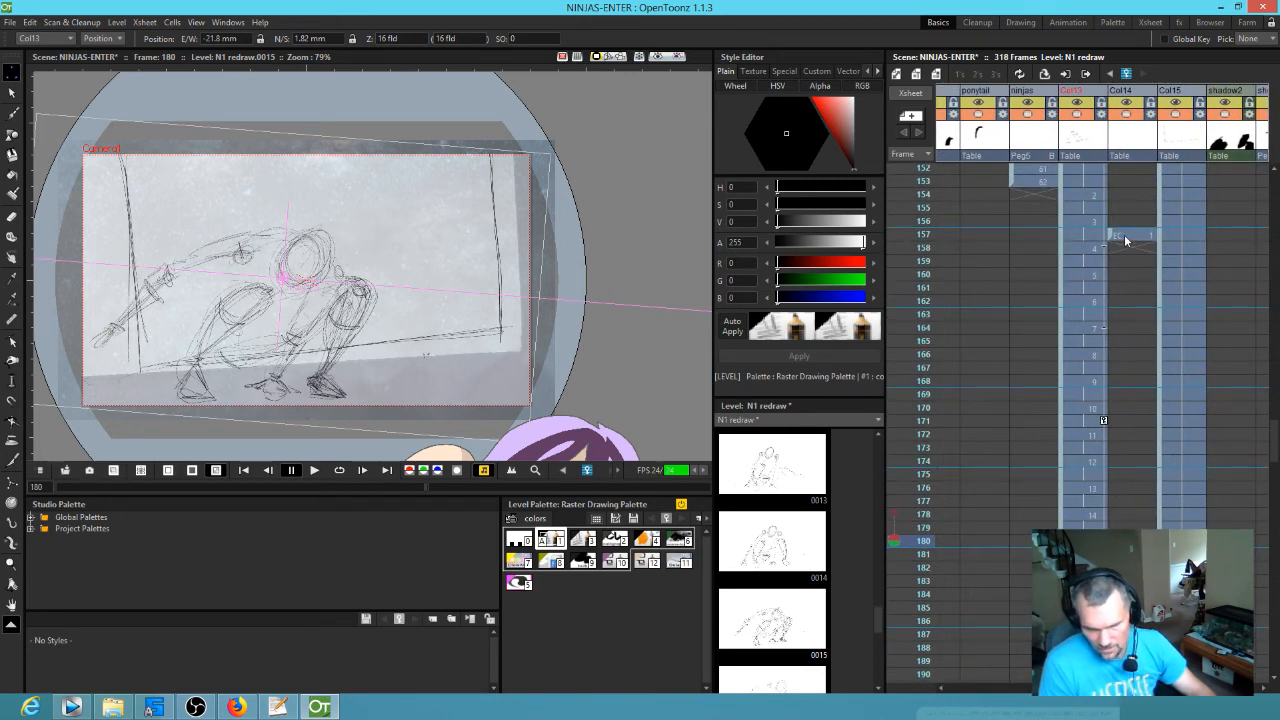
click(1180, 124)
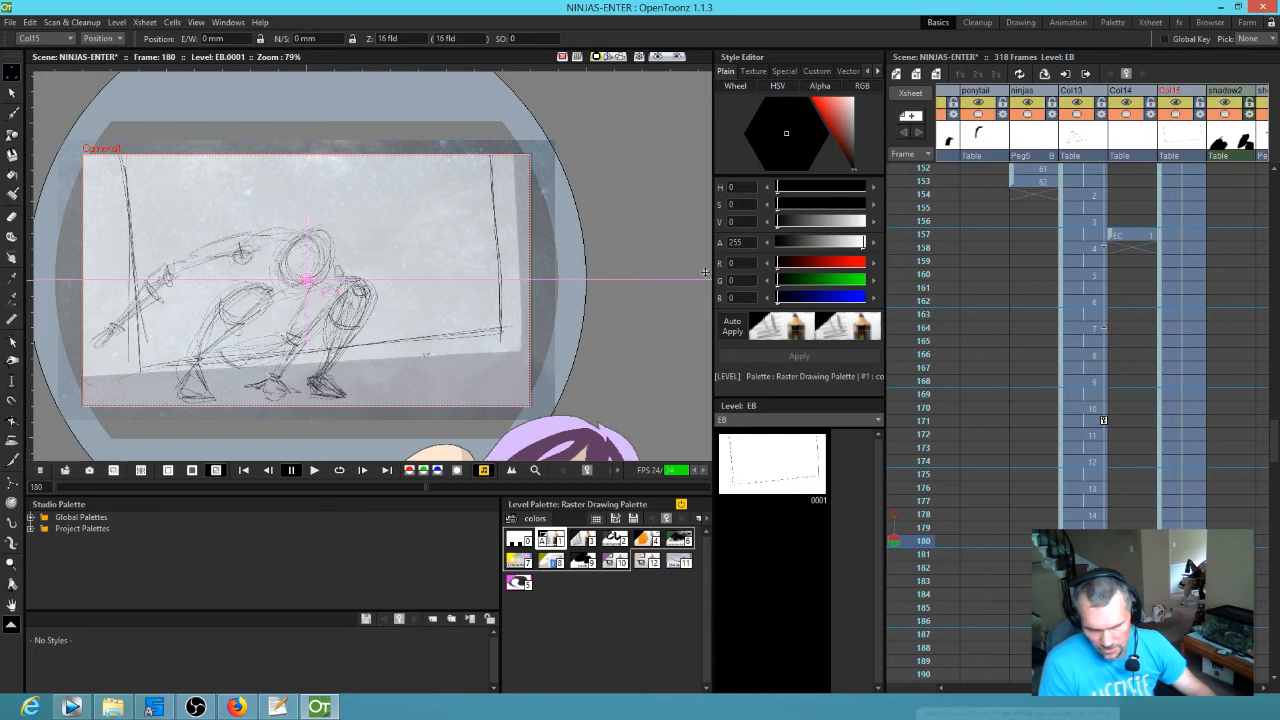
click(1174, 144)
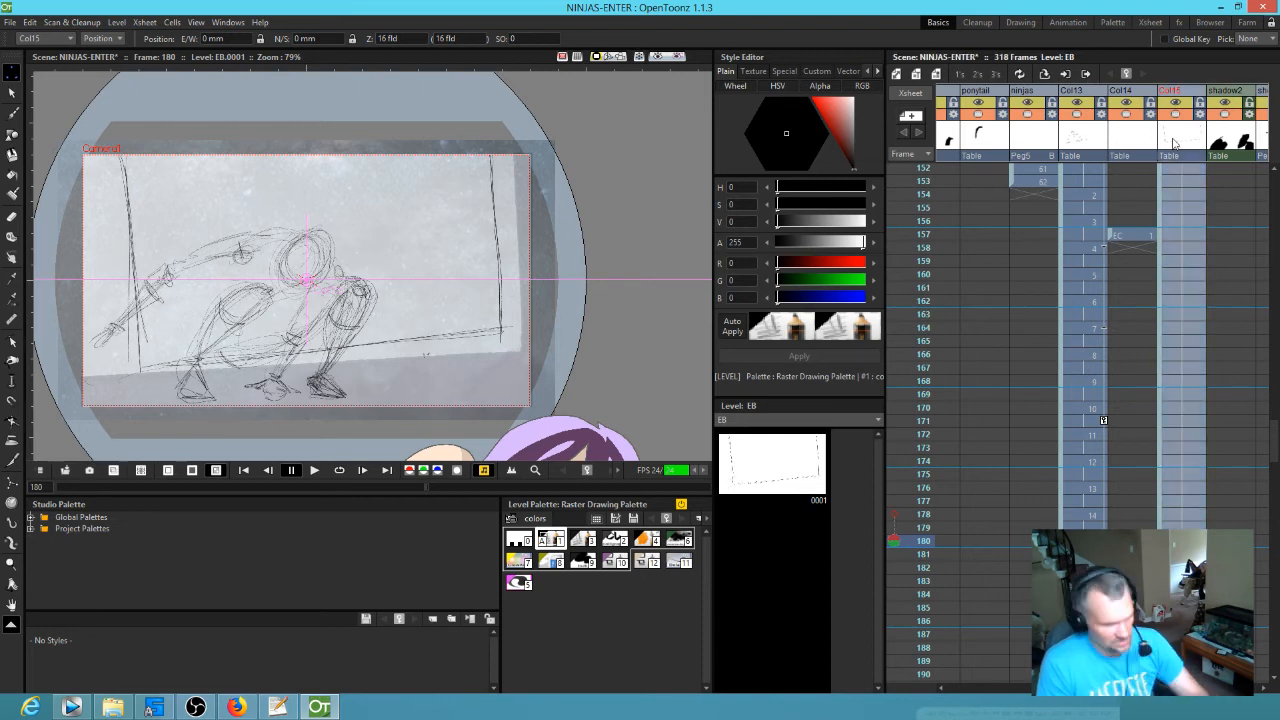
key(Delete)
- Move the N1 redraw keyframe from frame 171 to frame 168, and scrub through the motion to frame 180
mouse_move(925, 208)
mouse_down()
mouse_move(918, 367)
mouse_move(884, 510)
mouse_move(890, 416)
mouse_move(891, 478)
mouse_move(897, 427)
mouse_up()
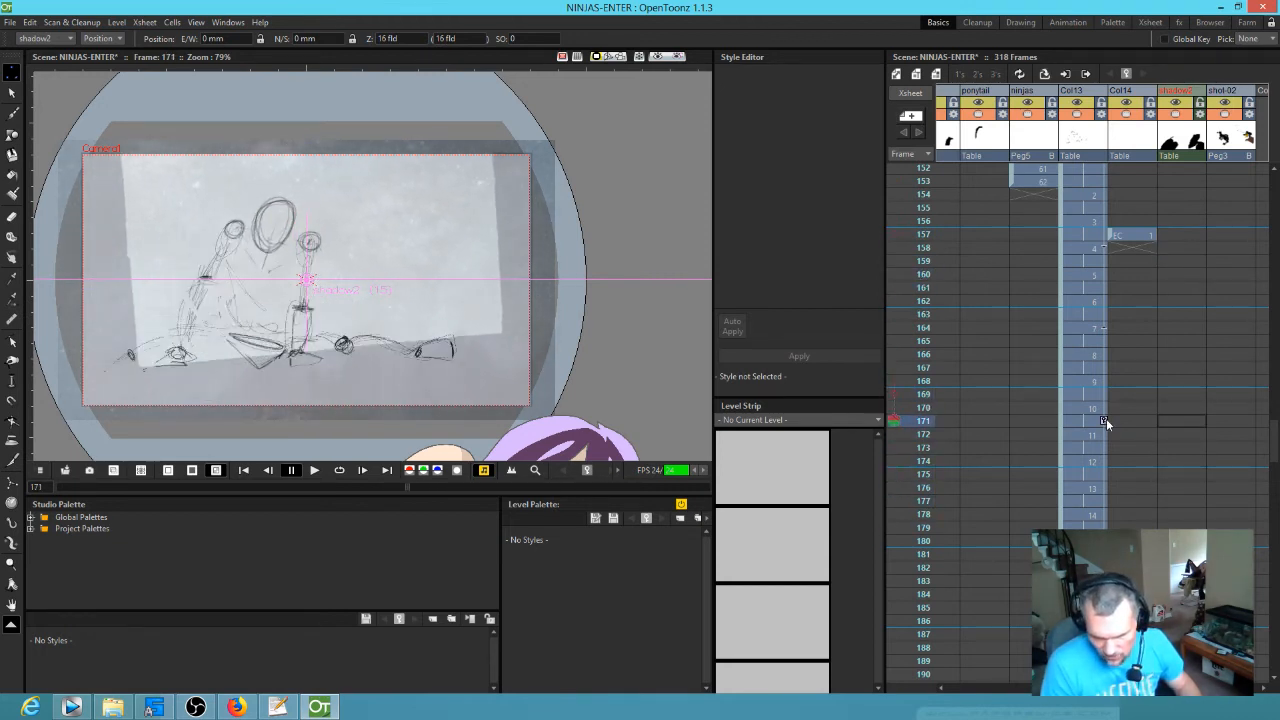
mouse_move(917, 323)
mouse_down()
mouse_move(932, 404)
mouse_move(871, 587)
mouse_up()
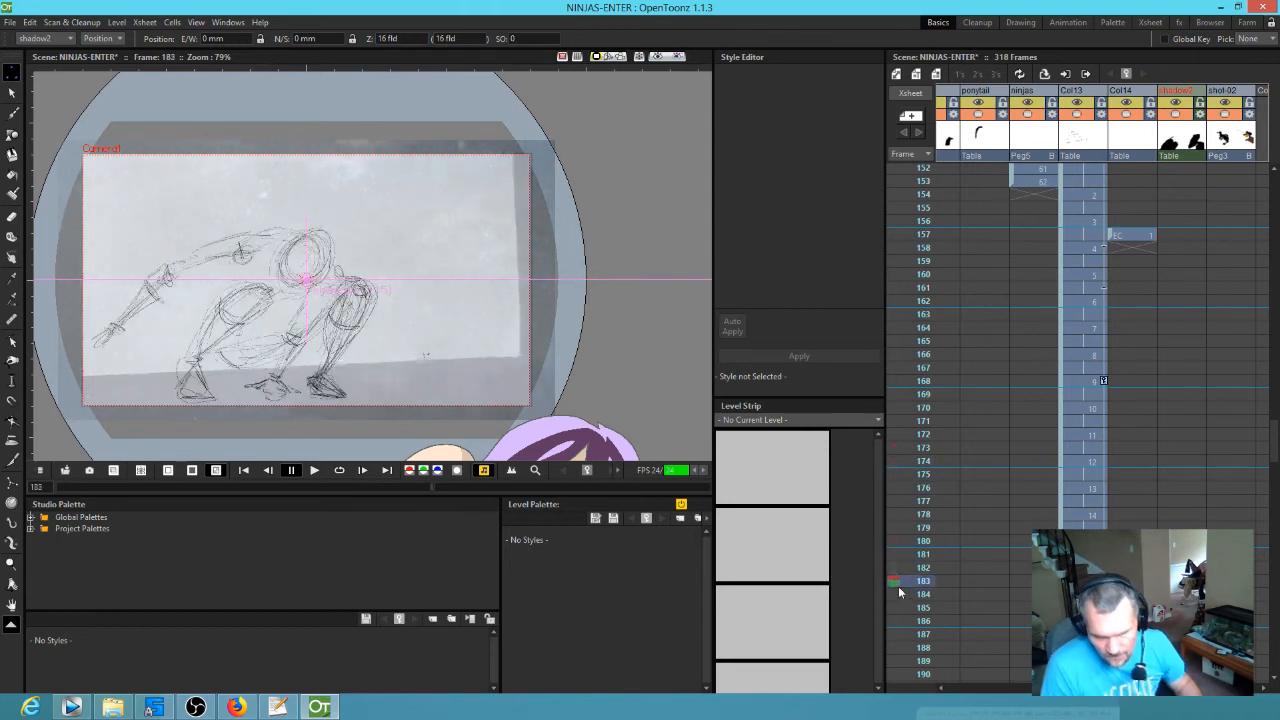
click(893, 541)
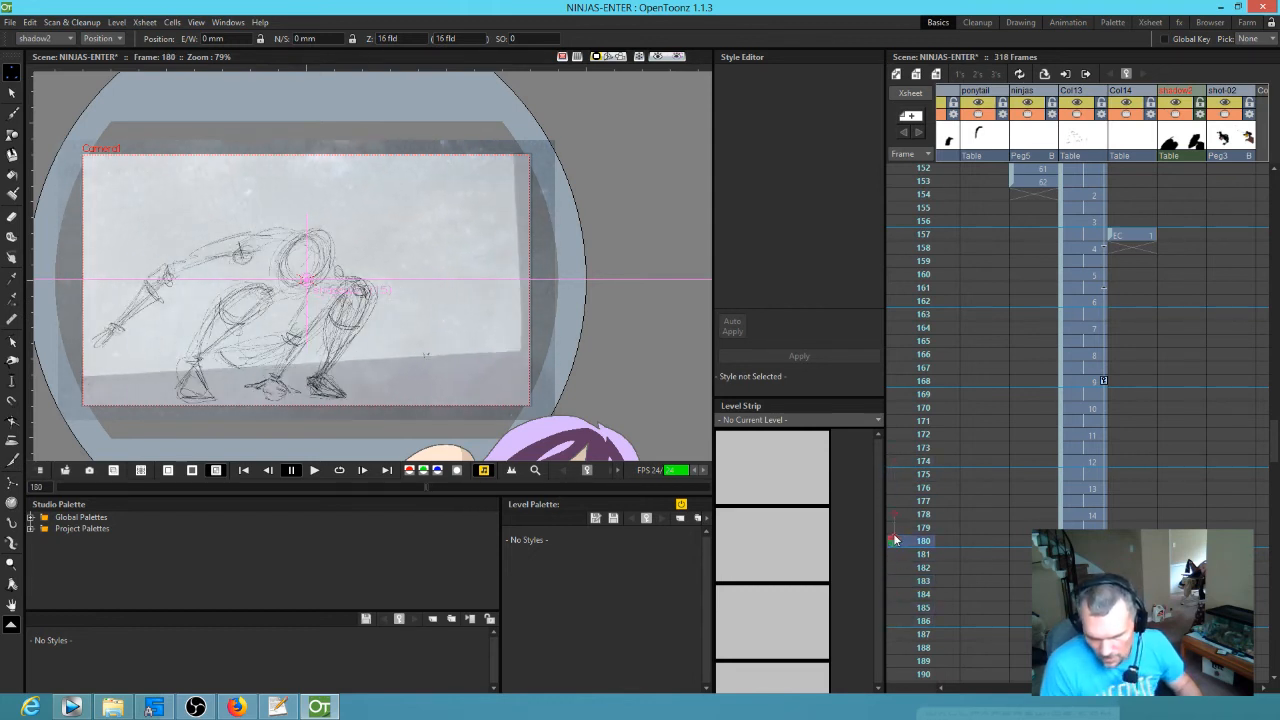
- Undo the stray shadow2 move and shift the N1 redraw pose at frame 180 to about -43.59 mm E/W and -2.42 mm N/S
drag(308, 250, 307, 255)
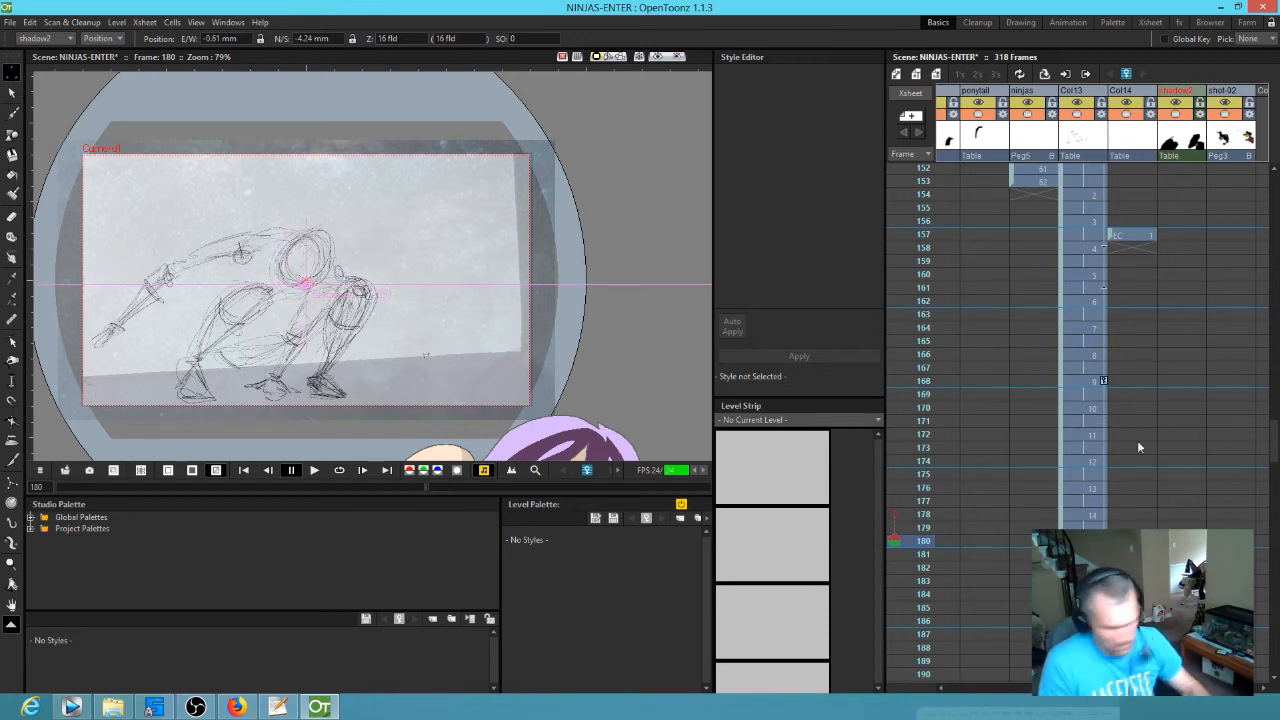
key(ctrl+z)
click(340, 384)
drag(388, 359, 358, 364)
- Remove the FLOOR column's cells from frame 181 to 214 and hold the frame 180 drawing down to frame 214
mouse_move(921, 311)
mouse_down()
mouse_move(937, 580)
mouse_move(938, 494)
mouse_move(947, 577)
mouse_move(958, 510)
mouse_move(960, 536)
mouse_move(983, 541)
mouse_move(1146, 414)
mouse_move(1274, 428)
mouse_up()
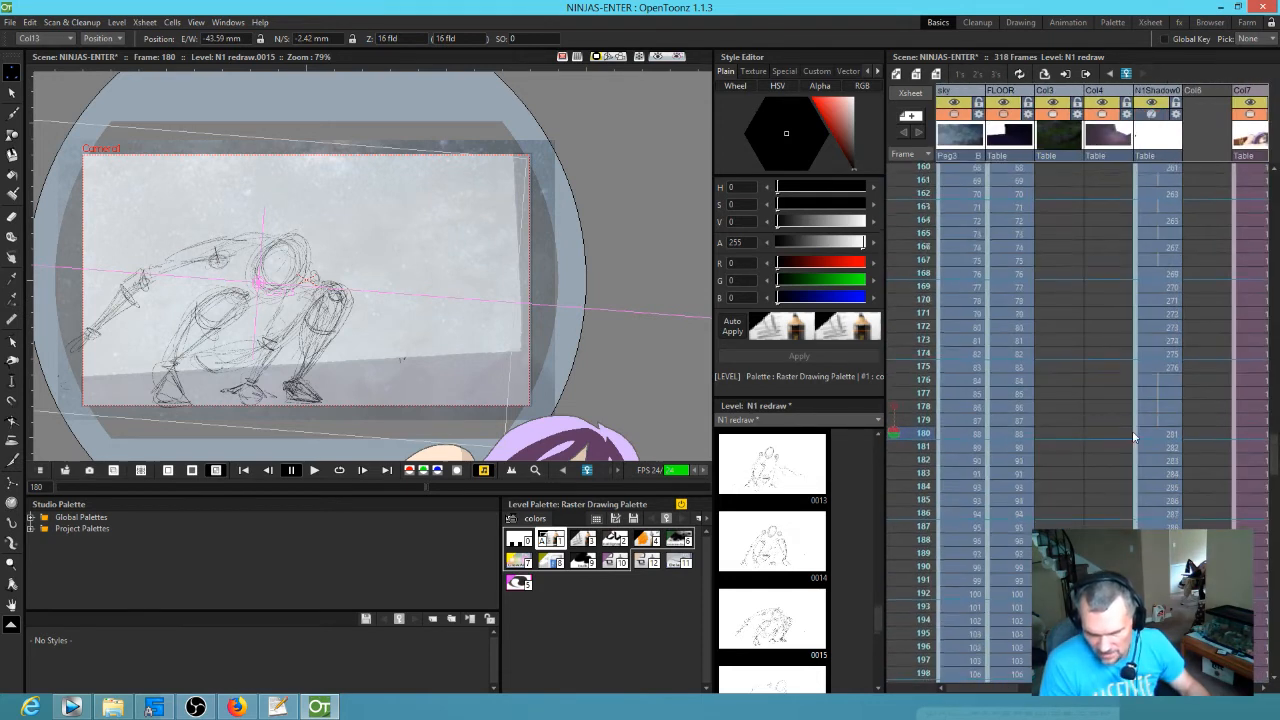
click(1011, 447)
scroll(1013, 455, down, 4)
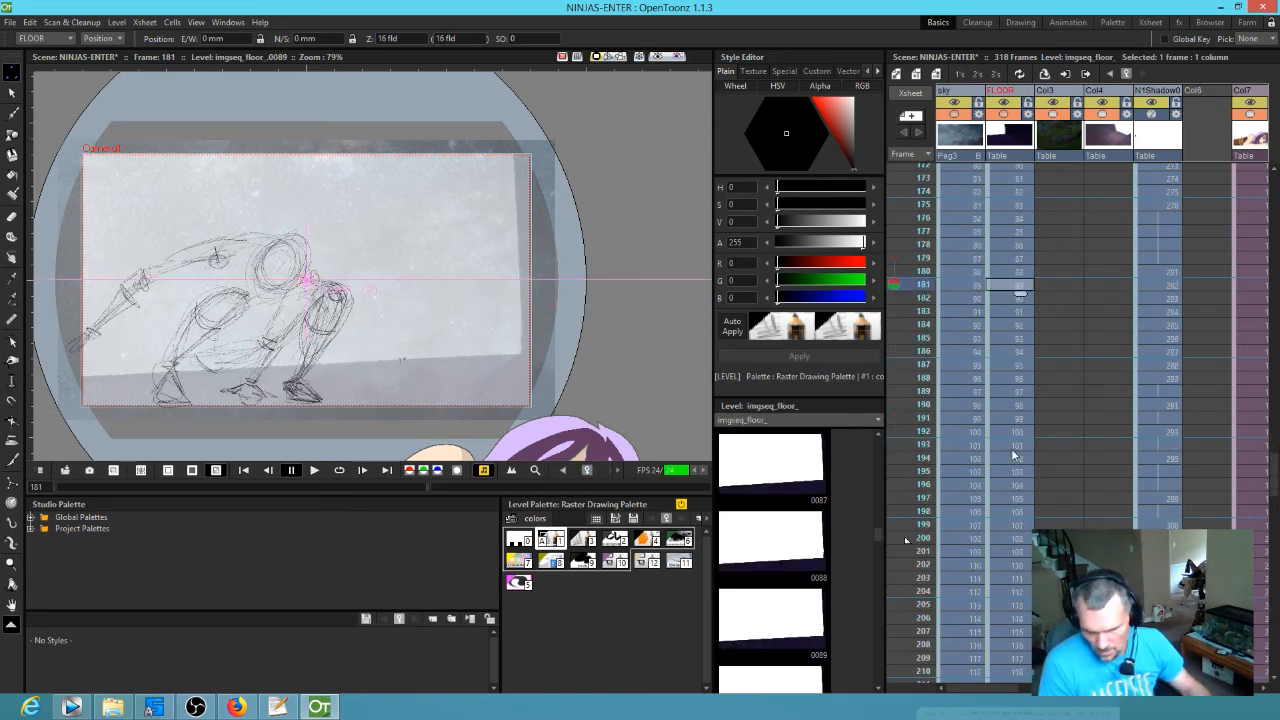
scroll(1012, 455, down, 8)
shift+click(1012, 405)
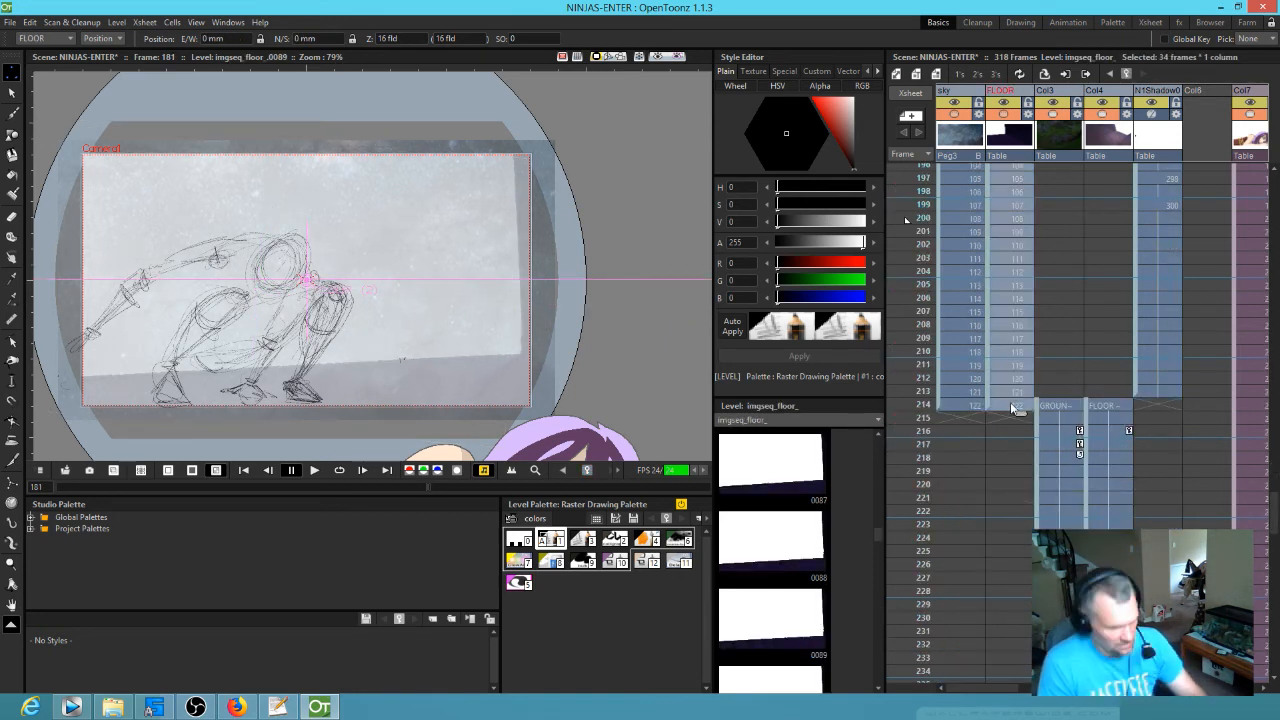
scroll(1025, 376, up, 8)
click(1014, 272)
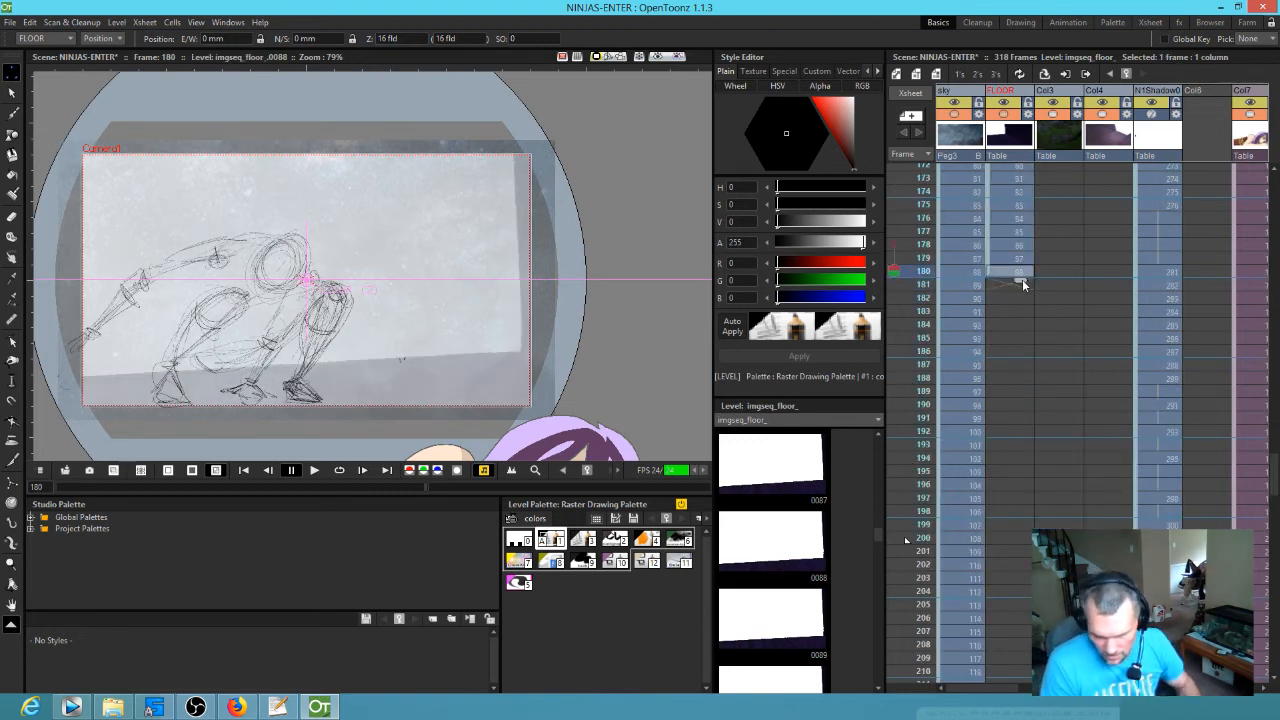
mouse_move(1021, 280)
mouse_down()
mouse_move(1022, 616)
mouse_move(1011, 628)
mouse_up()
- Play the scene in a loop and scrub to frame 214 to review the redraw against the held floor
drag(1124, 440, 1014, 480)
drag(1180, 455, 1010, 495)
drag(1220, 462, 1029, 560)
key(l)
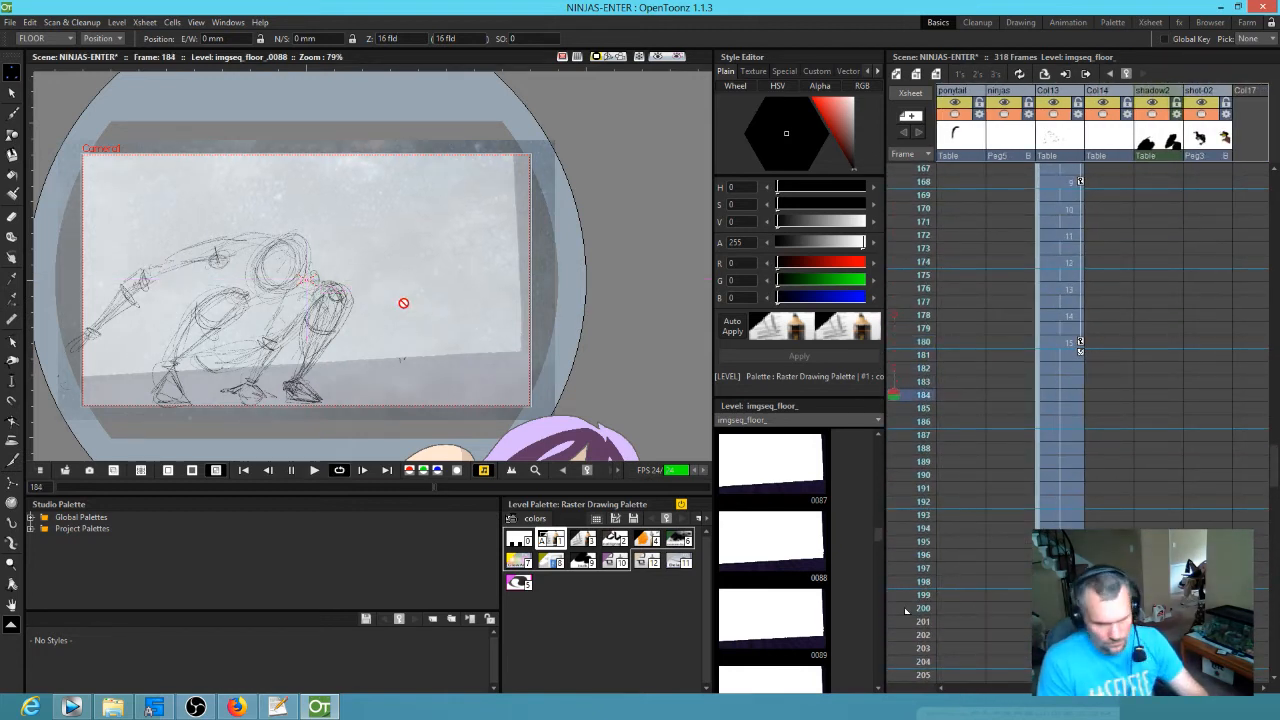
key(l)
drag(947, 434, 1250, 408)
drag(900, 428, 1081, 383)
scroll(1040, 490, down, 5)
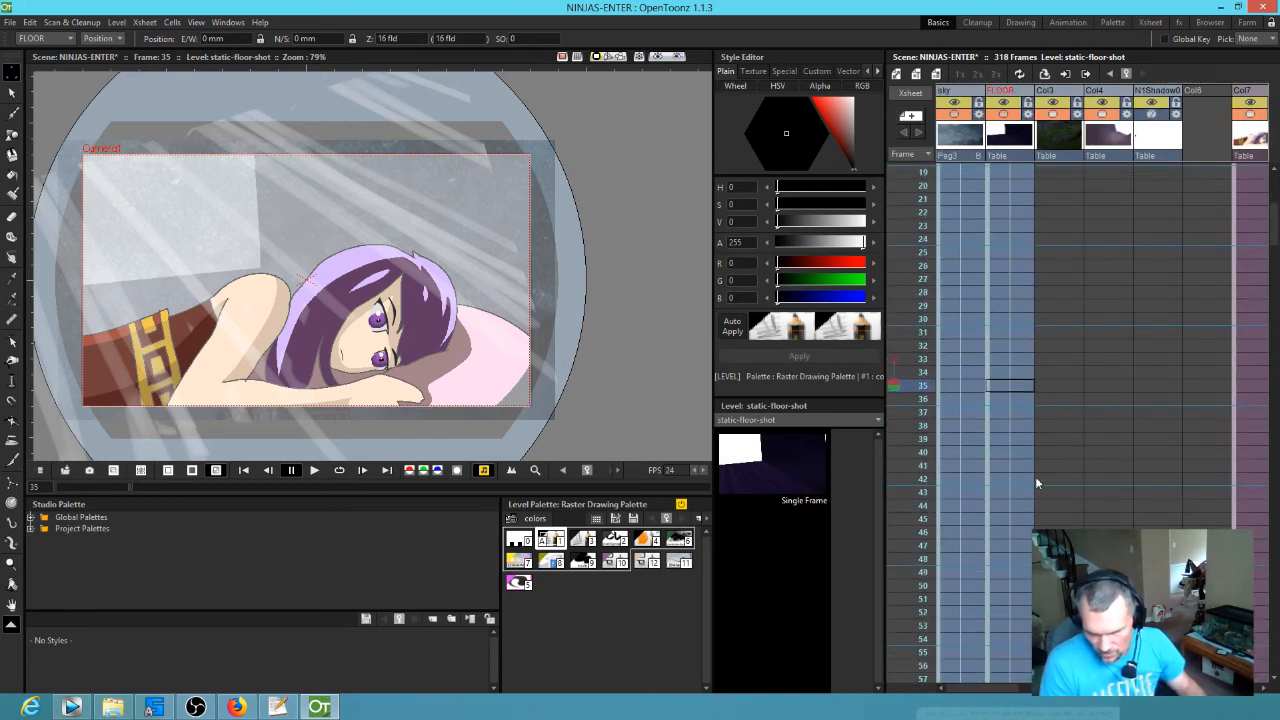
scroll(1031, 443, up, 6)
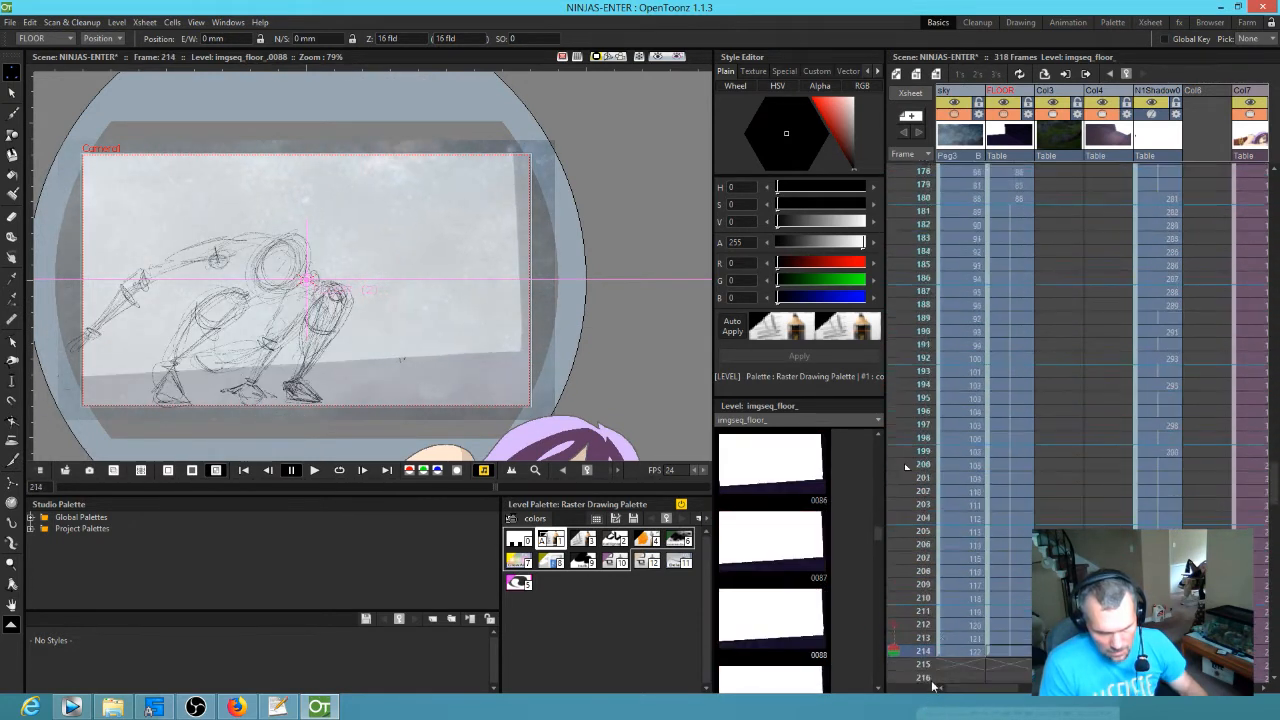
- Save the scene and scrub back through the redraw to frame 168
key(ctrl+s)
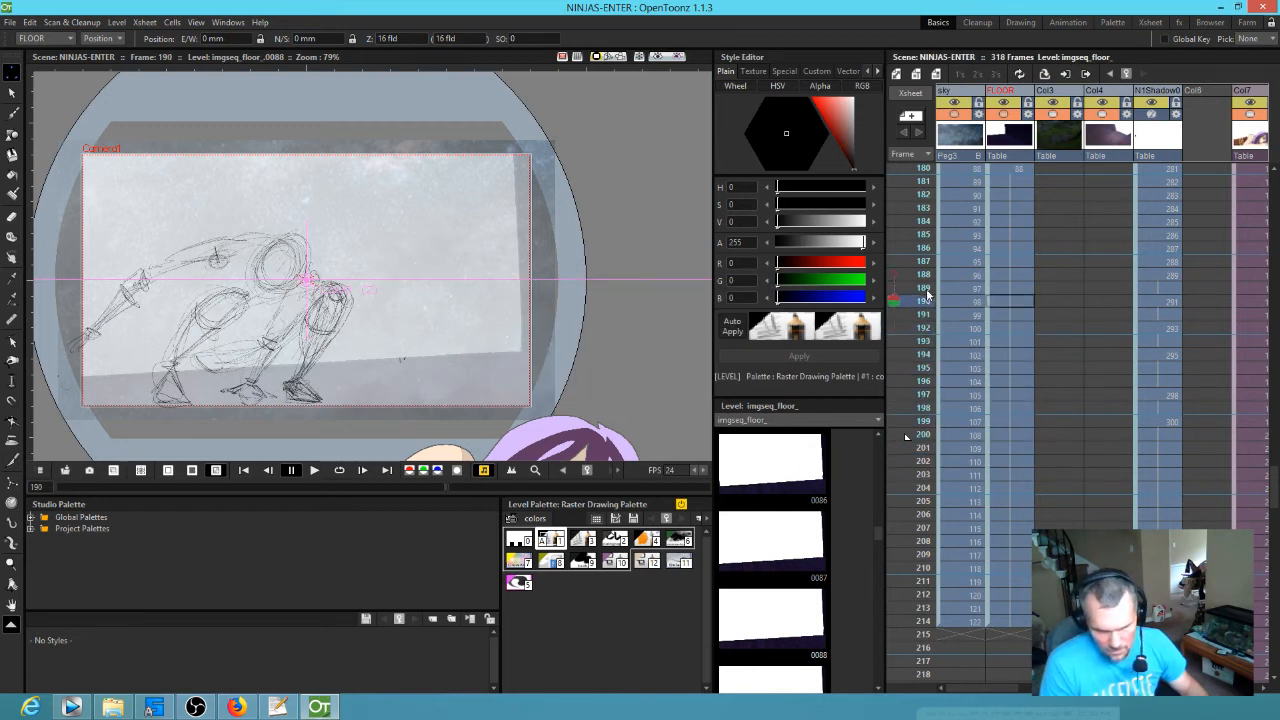
click(922, 173)
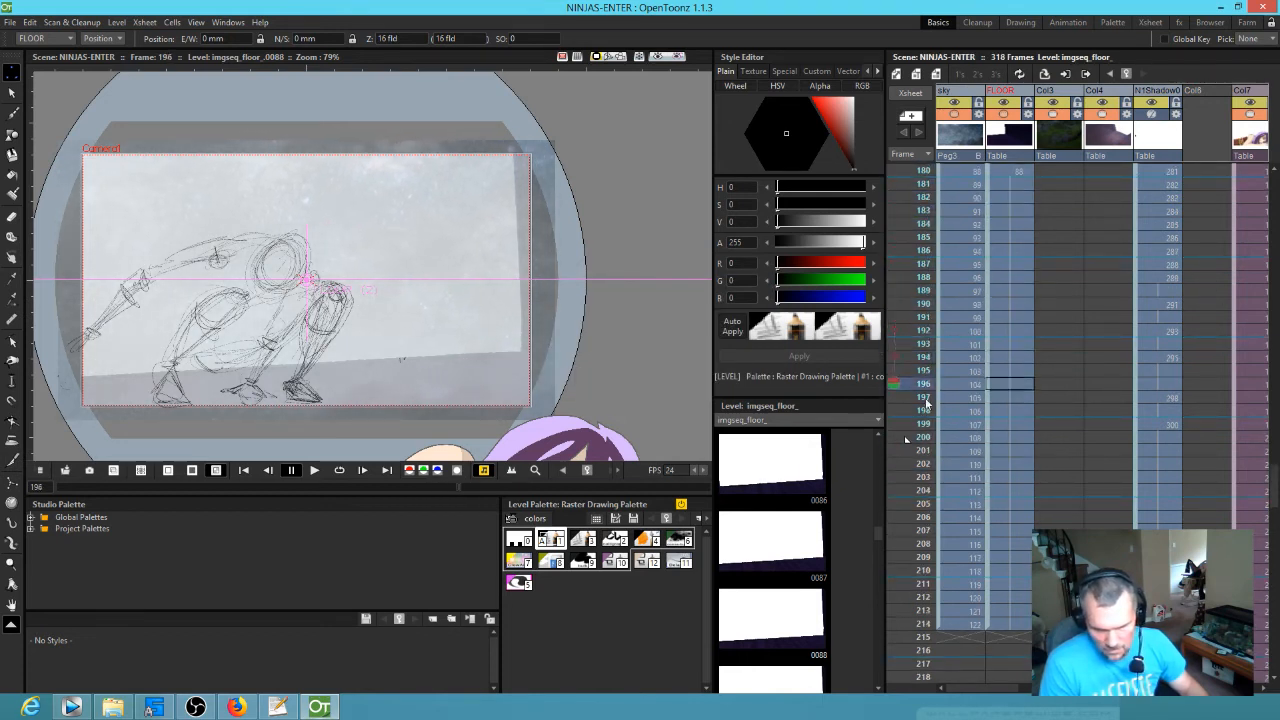
mouse_move(932, 281)
mouse_down()
mouse_move(929, 155)
mouse_move(941, 389)
mouse_move(940, 260)
mouse_move(945, 306)
mouse_up()
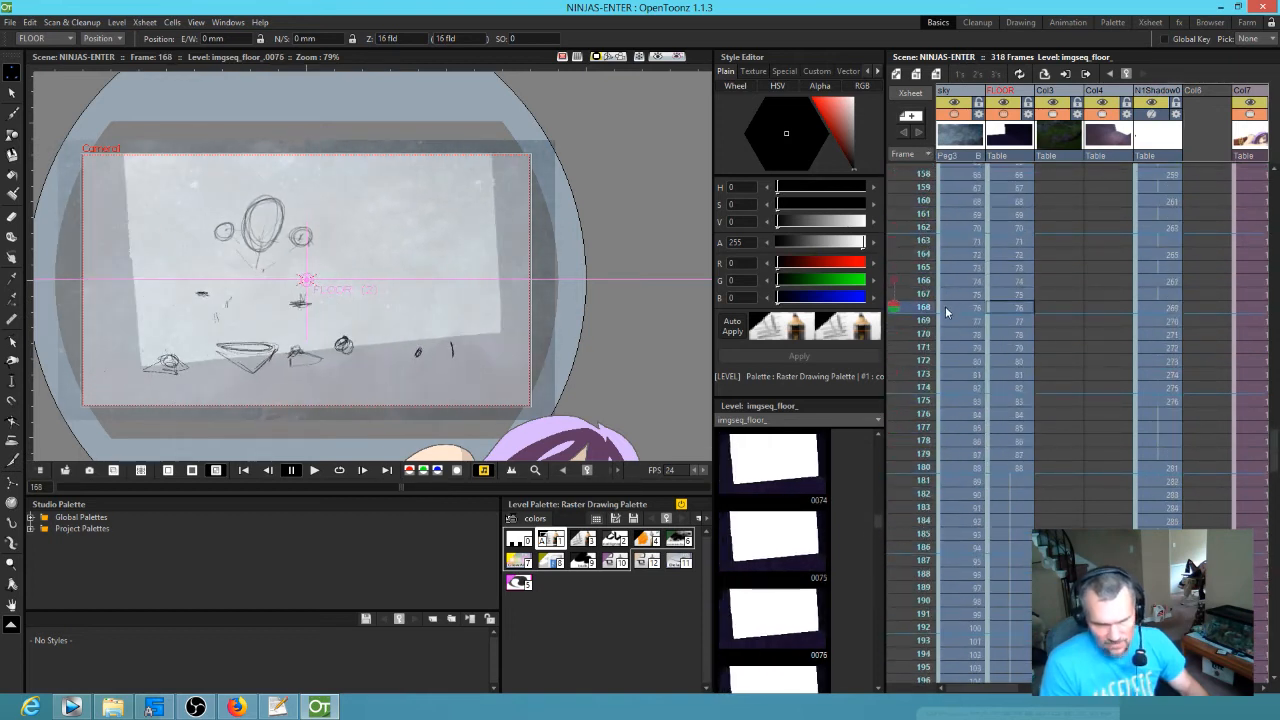
- Open the Stage Schematic in an enlarged window and move the sky node up, clear of the shot-02 node
click(228, 22)
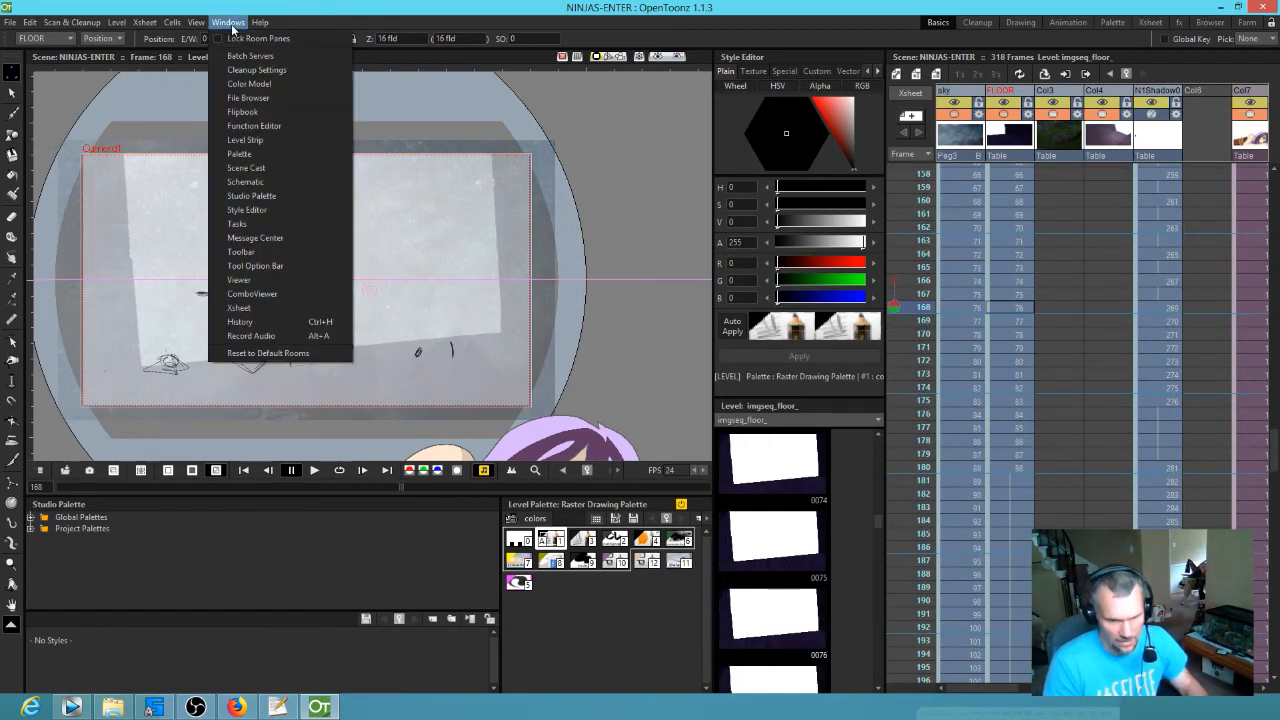
click(248, 186)
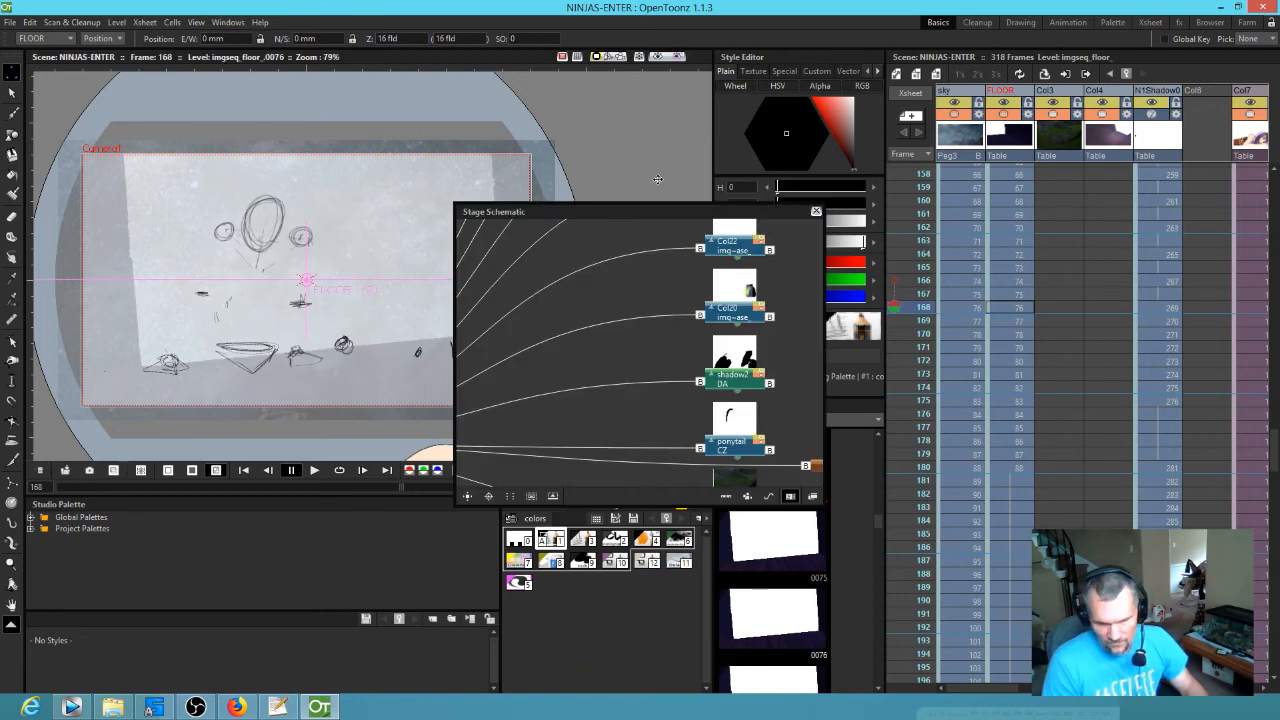
drag(675, 212, 417, 0)
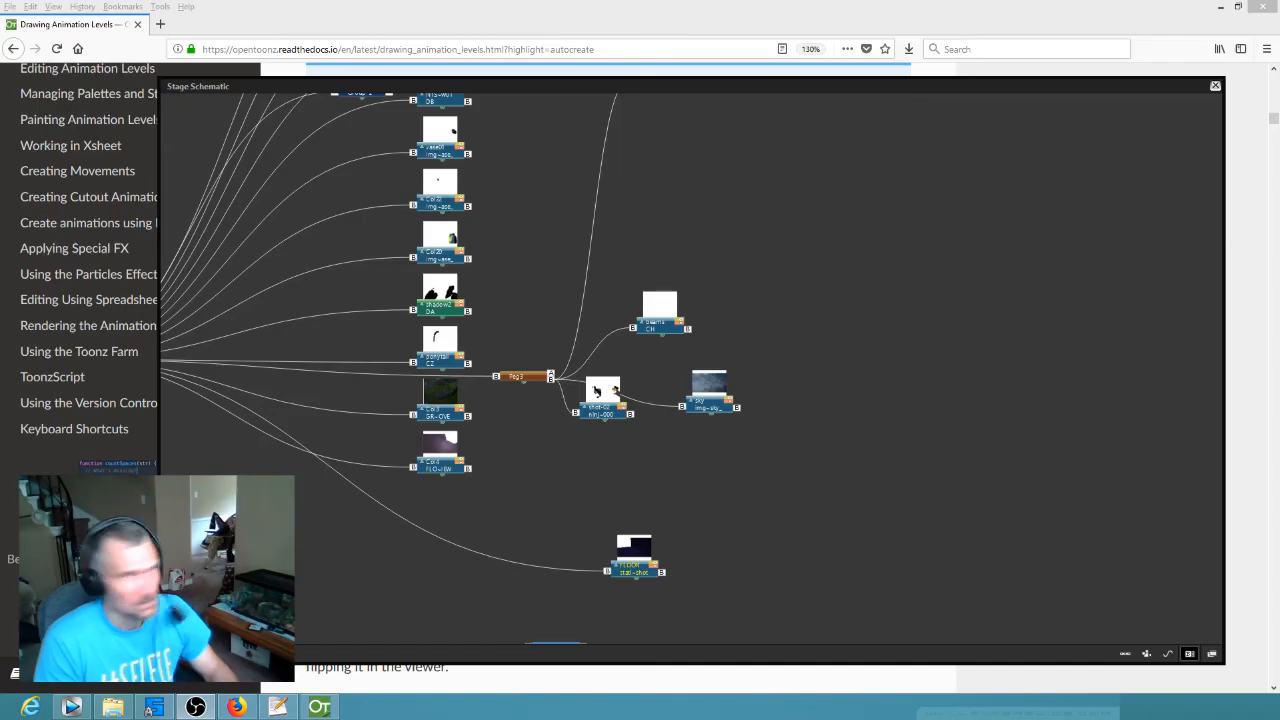
drag(970, 367, 1103, 372)
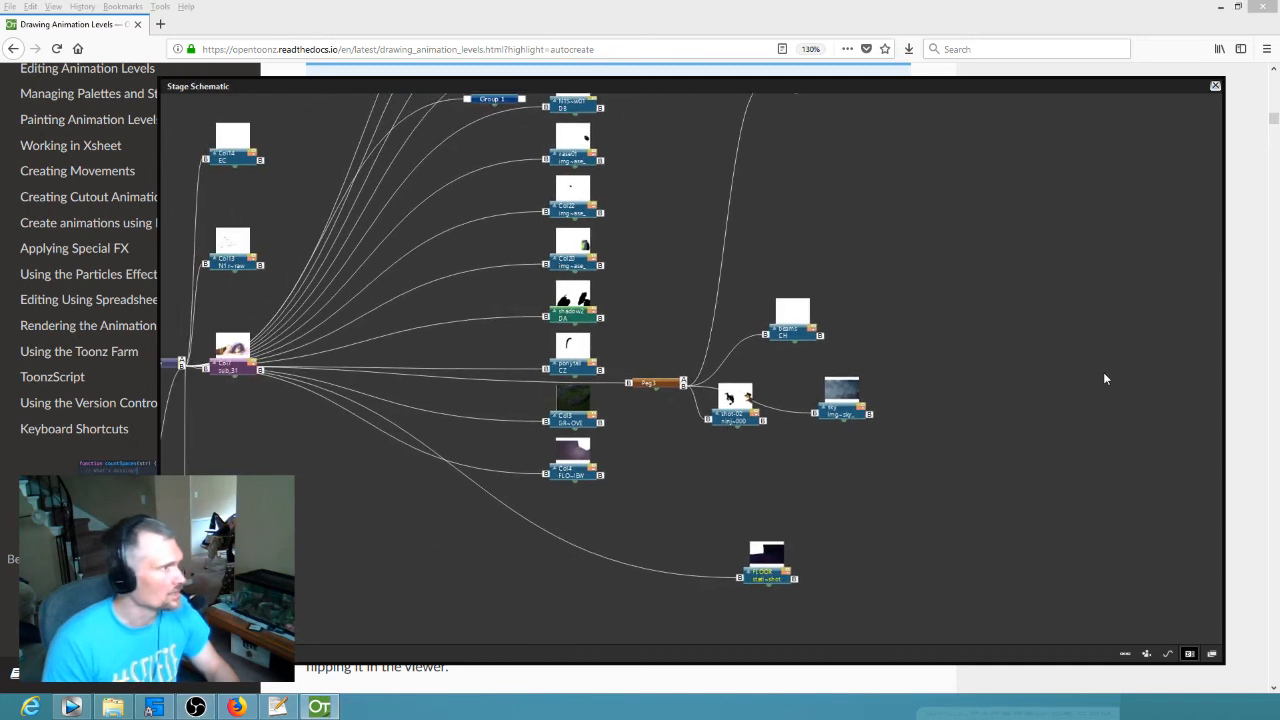
drag(935, 352, 1011, 361)
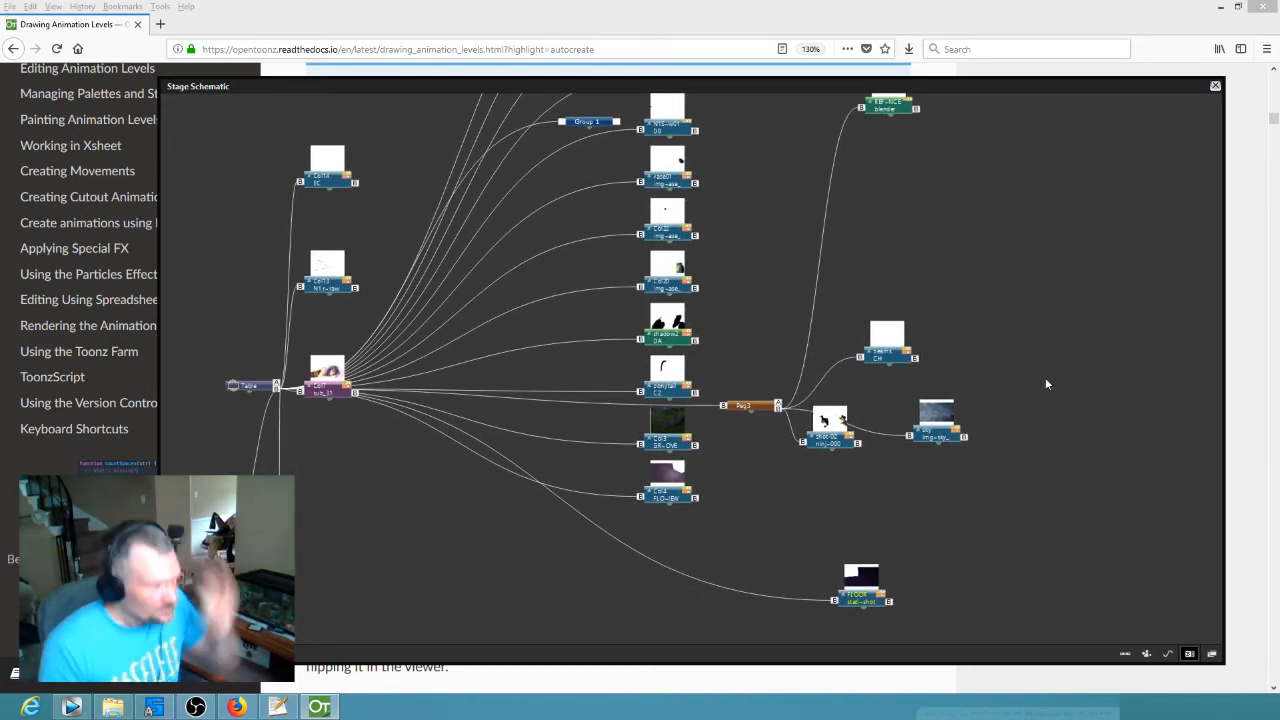
drag(938, 435, 965, 381)
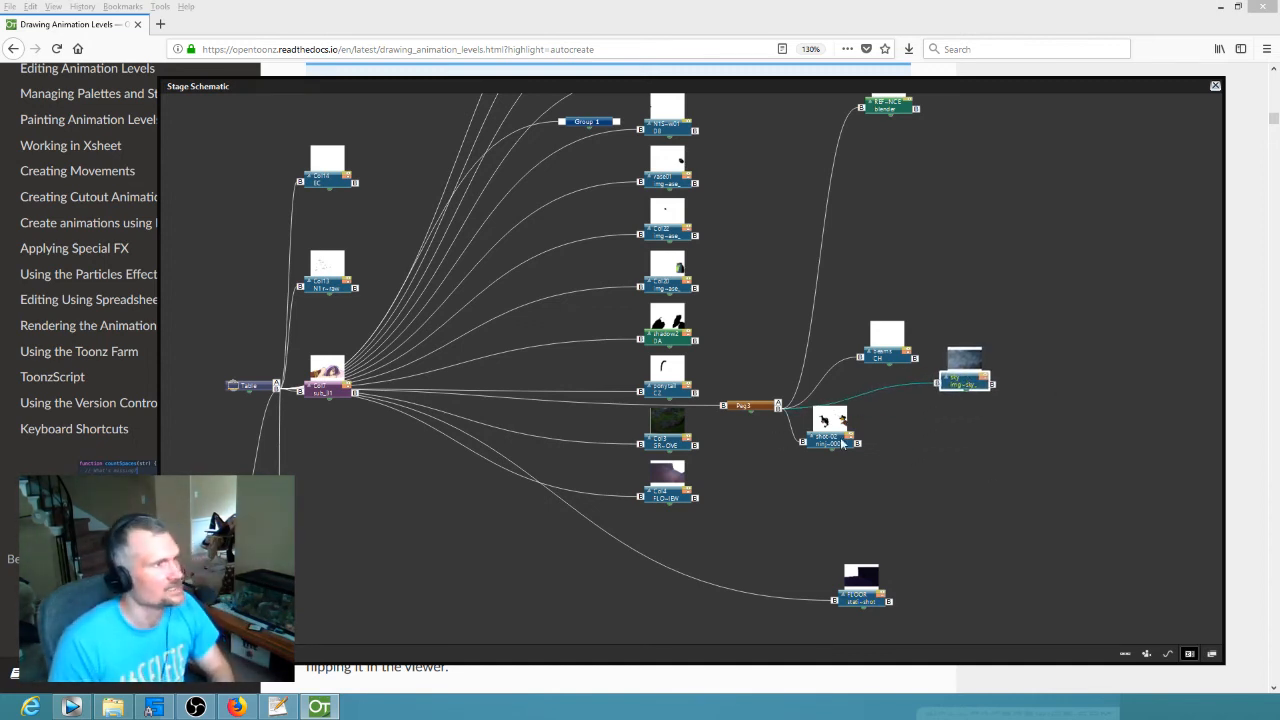
- Spread out the shot-02, REFERENCE, beams and sky nodes linked to Peg3 in the Stage Schematic
drag(829, 445, 881, 460)
click(756, 406)
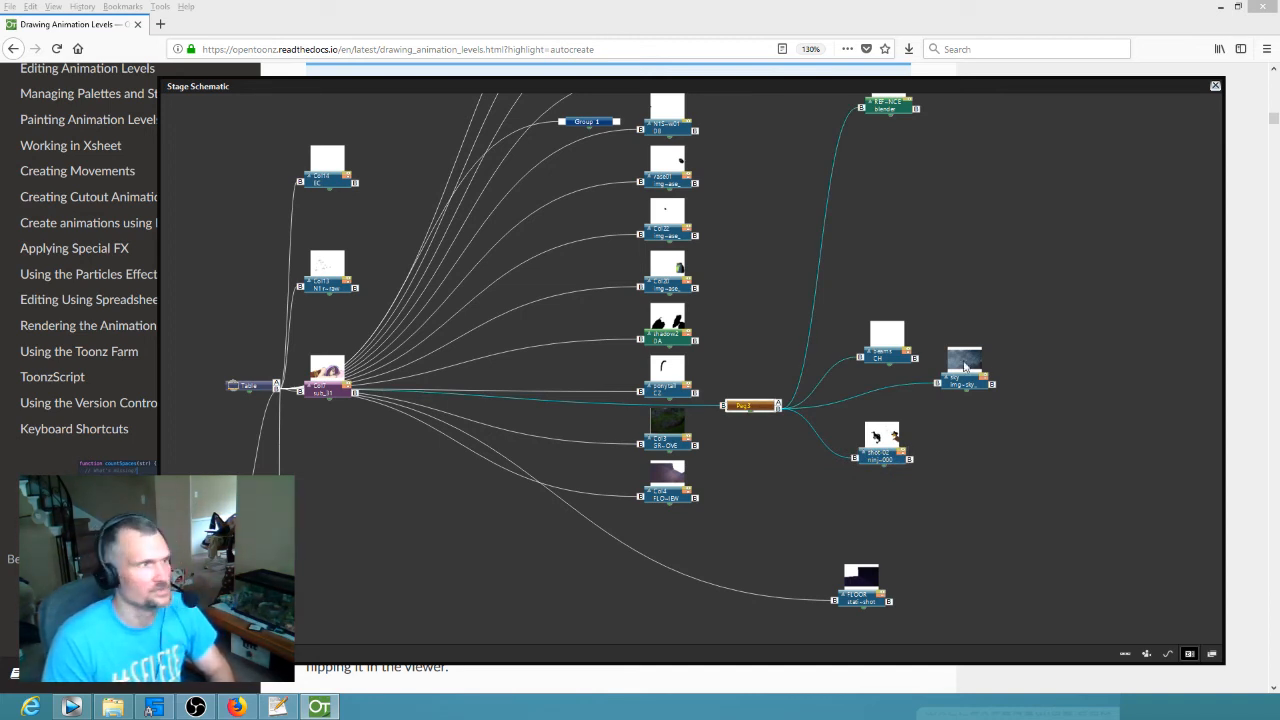
drag(883, 115, 892, 230)
drag(890, 357, 892, 354)
drag(957, 389, 957, 399)
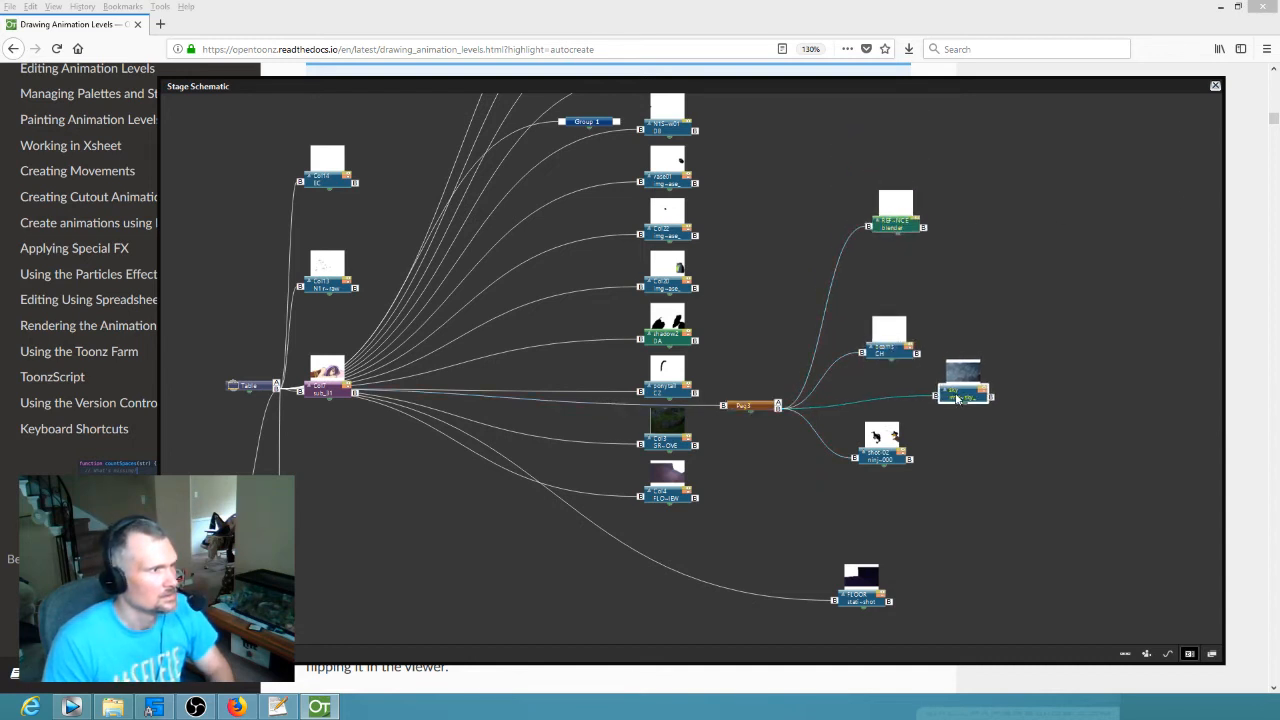
drag(869, 463, 880, 476)
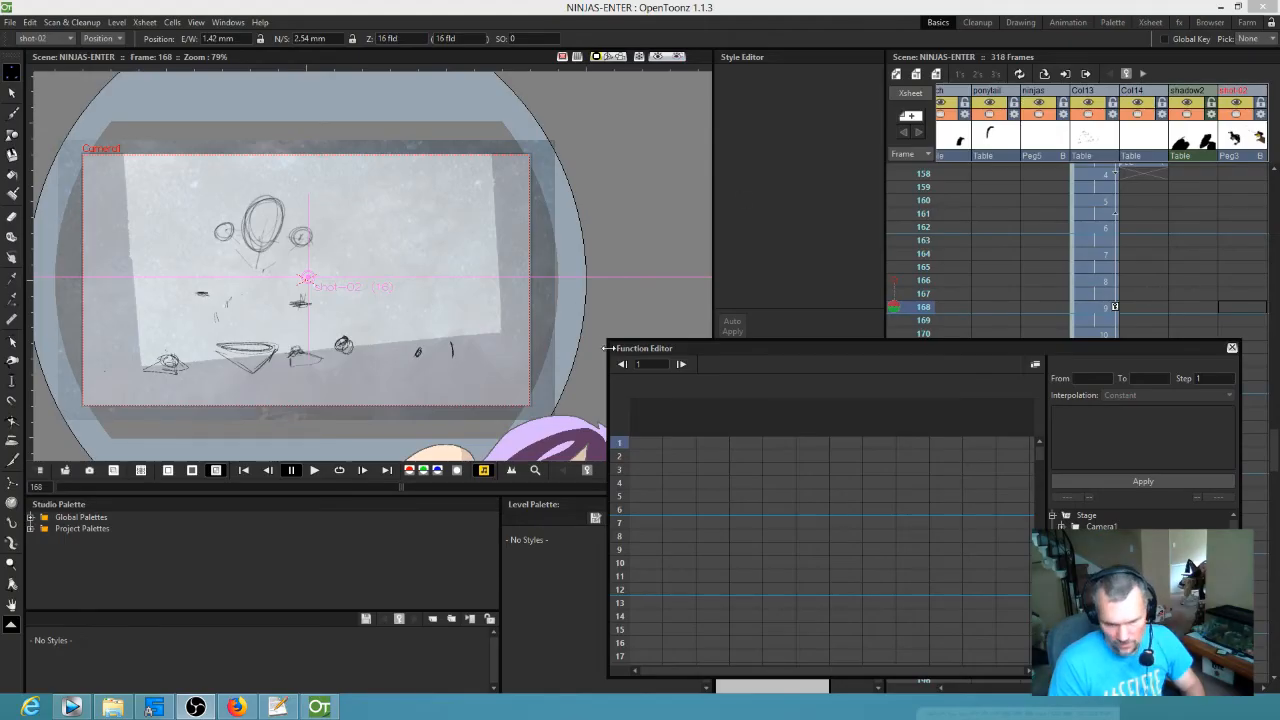
- Enlarge the Function Editor and examine Peg3's animation channels for keyframes
drag(606, 341, 73, 65)
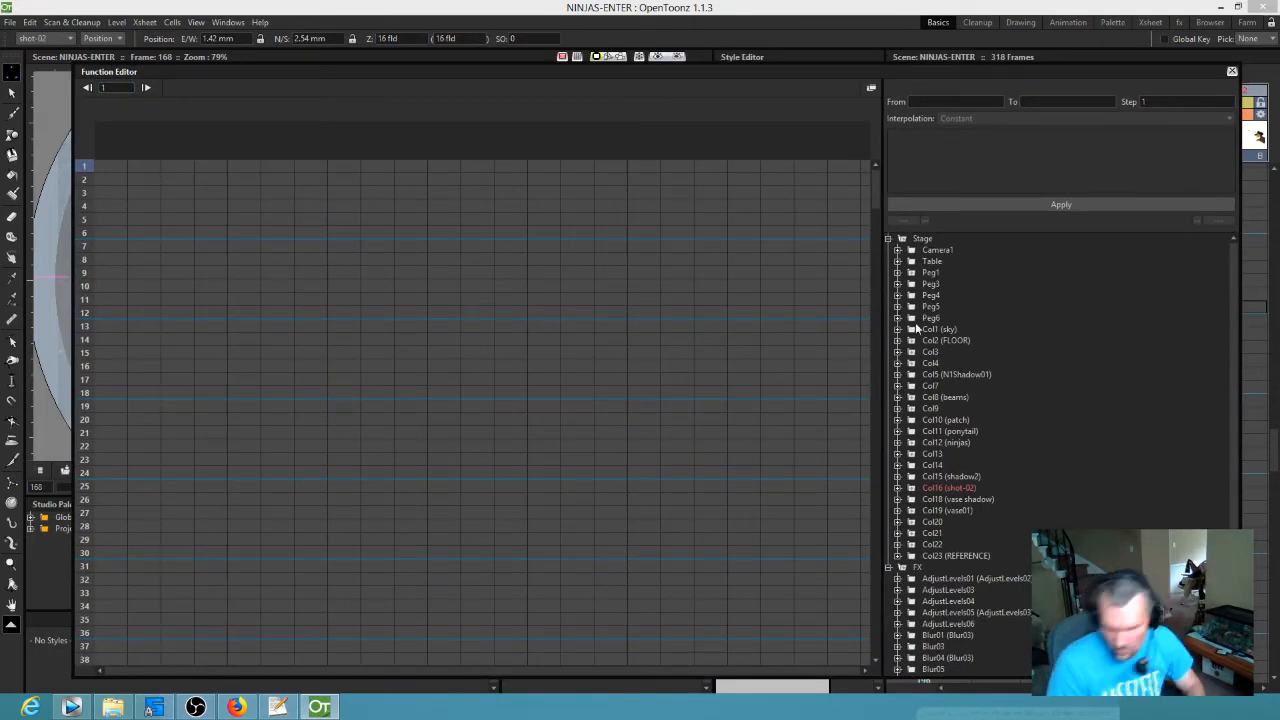
click(929, 285)
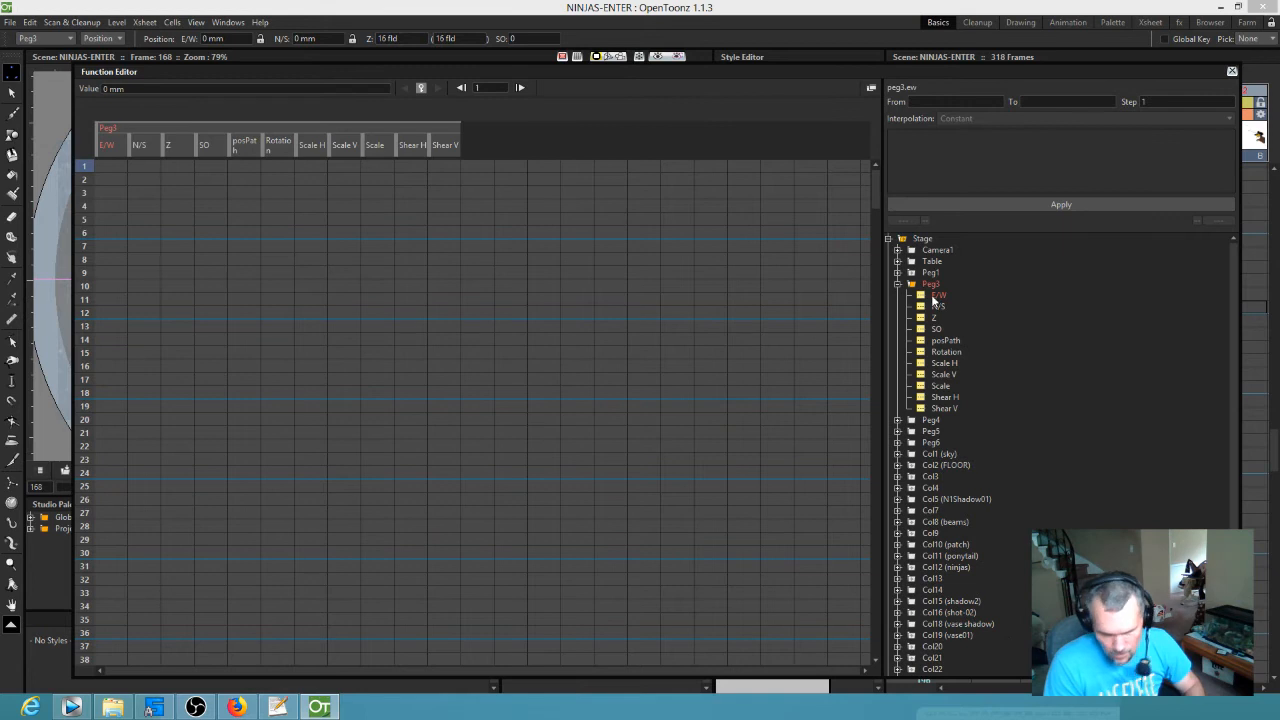
scroll(404, 370, down, 10)
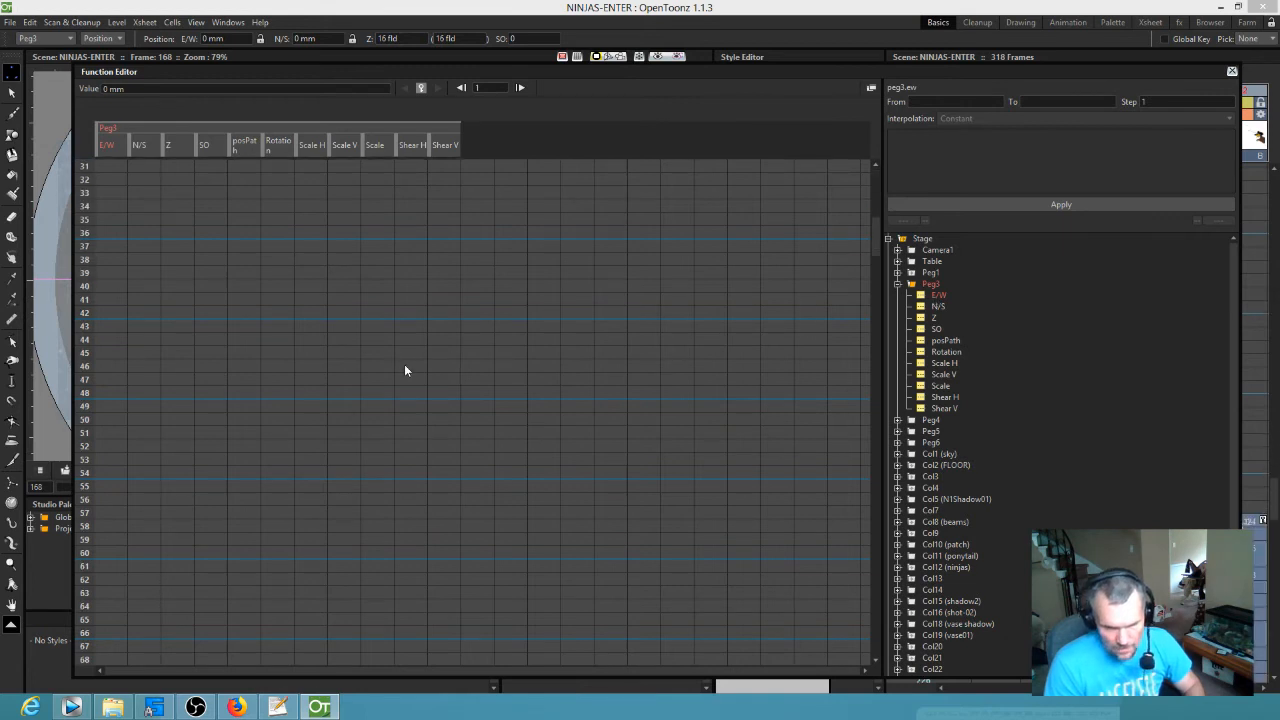
click(920, 296)
click(920, 296)
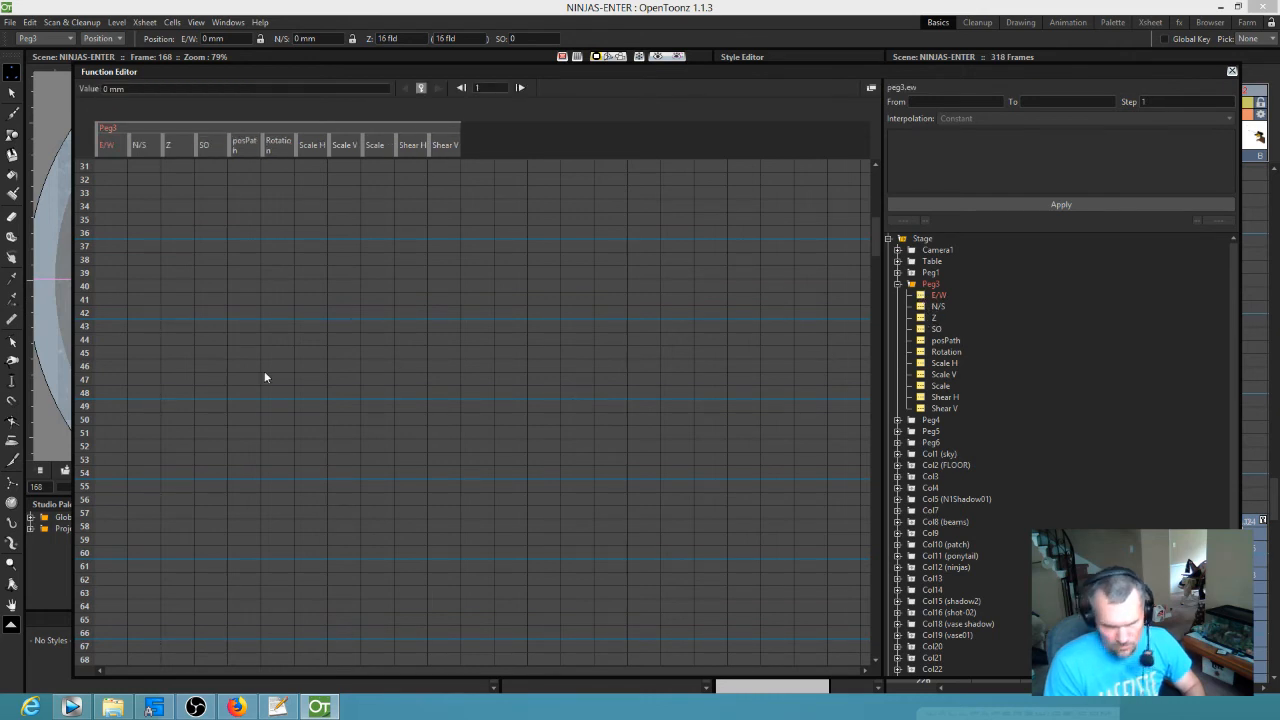
scroll(330, 400, down, 20)
scroll(332, 405, down, 20)
scroll(303, 412, up, 20)
scroll(217, 375, up, 4)
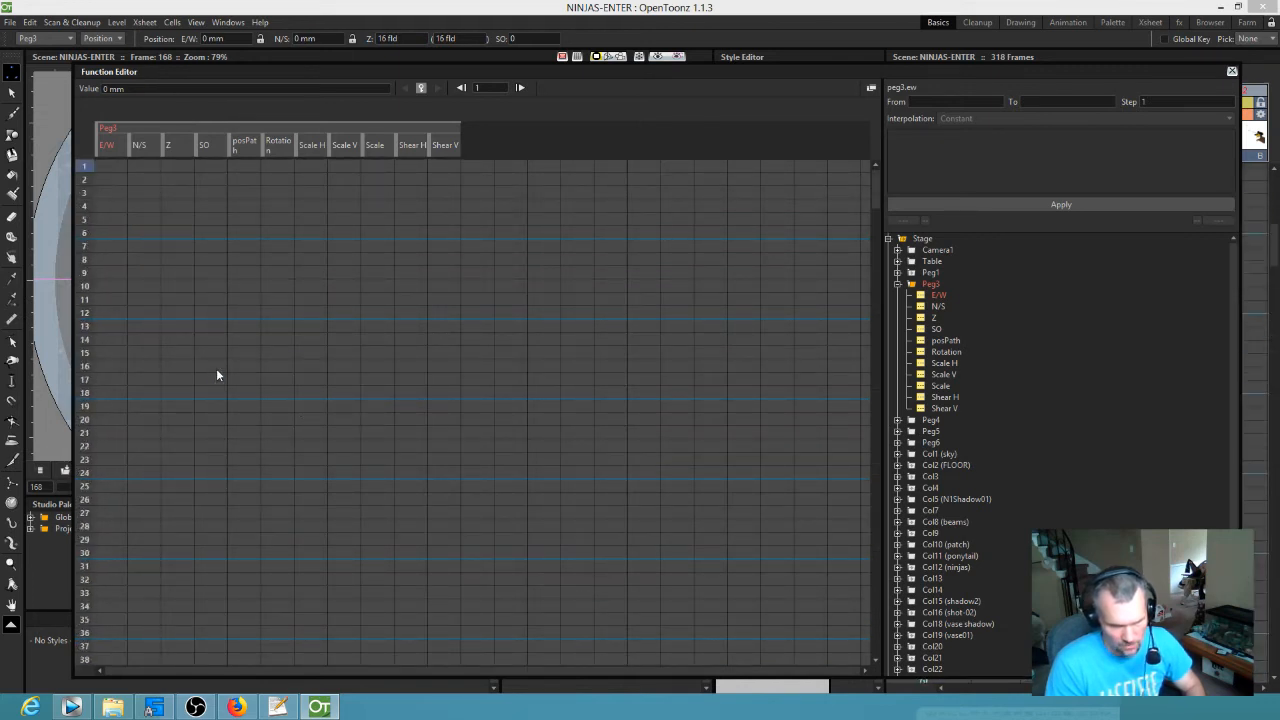
click(938, 289)
click(936, 290)
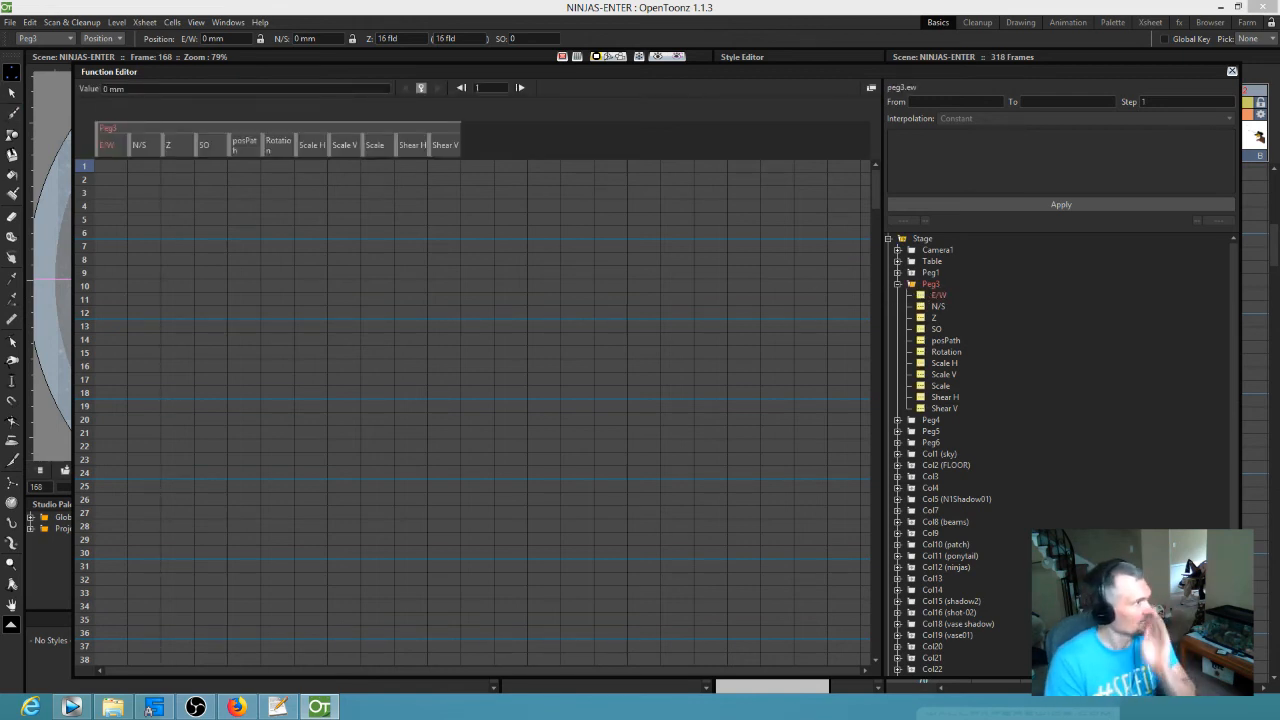
click(930, 510)
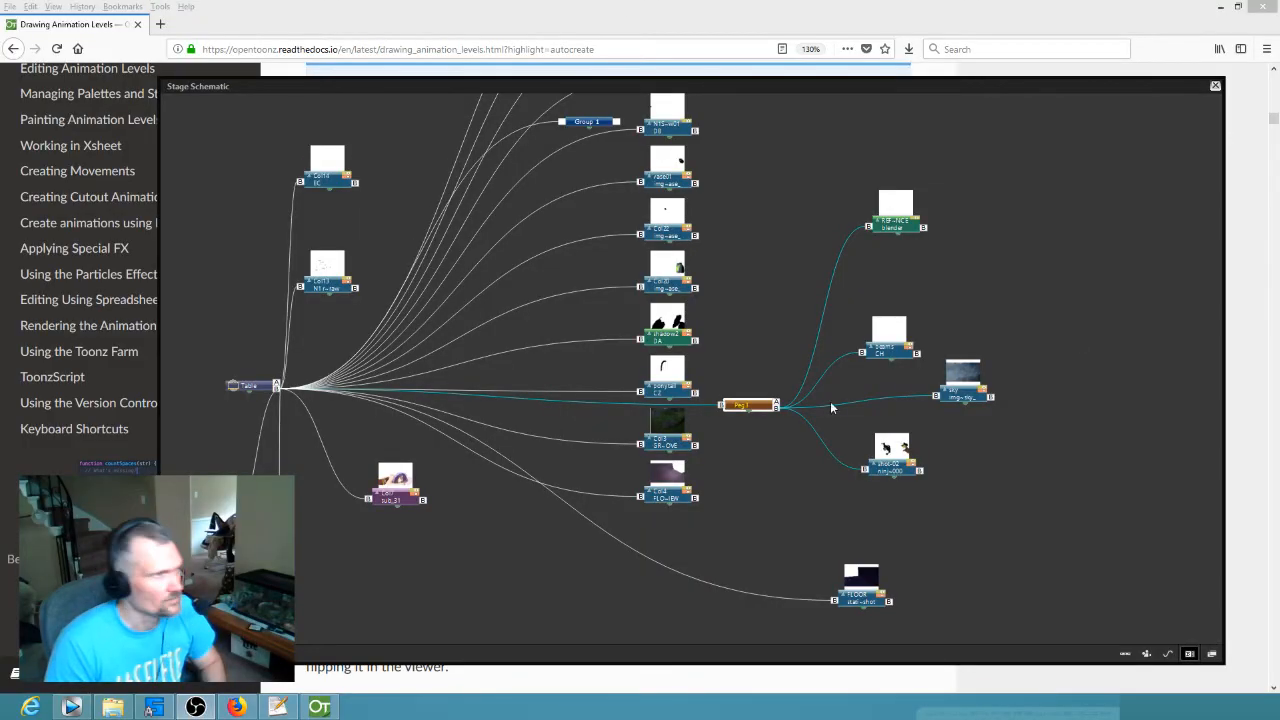
- Rearrange the Peg3, sky, REFERENCE and FLOOR nodes in the Stage Schematic so their links are easy to follow
drag(753, 406, 756, 404)
mouse_move(955, 398)
mouse_down()
mouse_move(988, 398)
mouse_move(973, 404)
mouse_up()
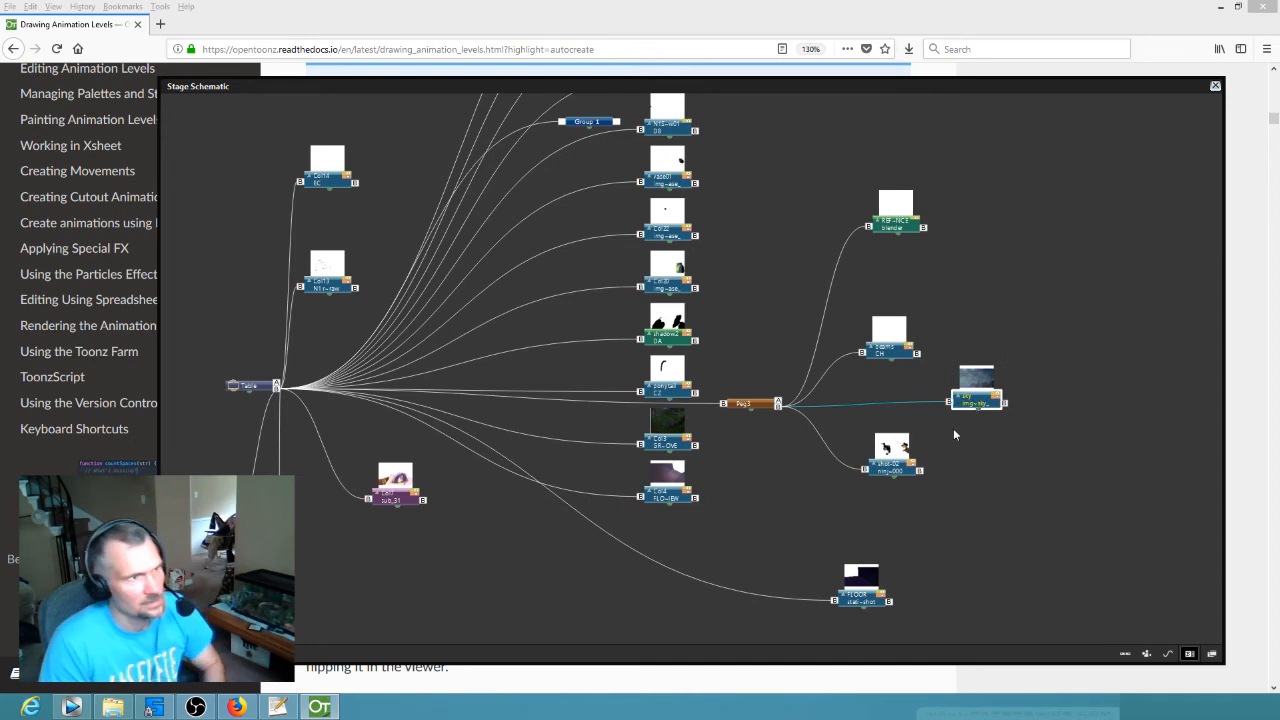
drag(743, 404, 747, 398)
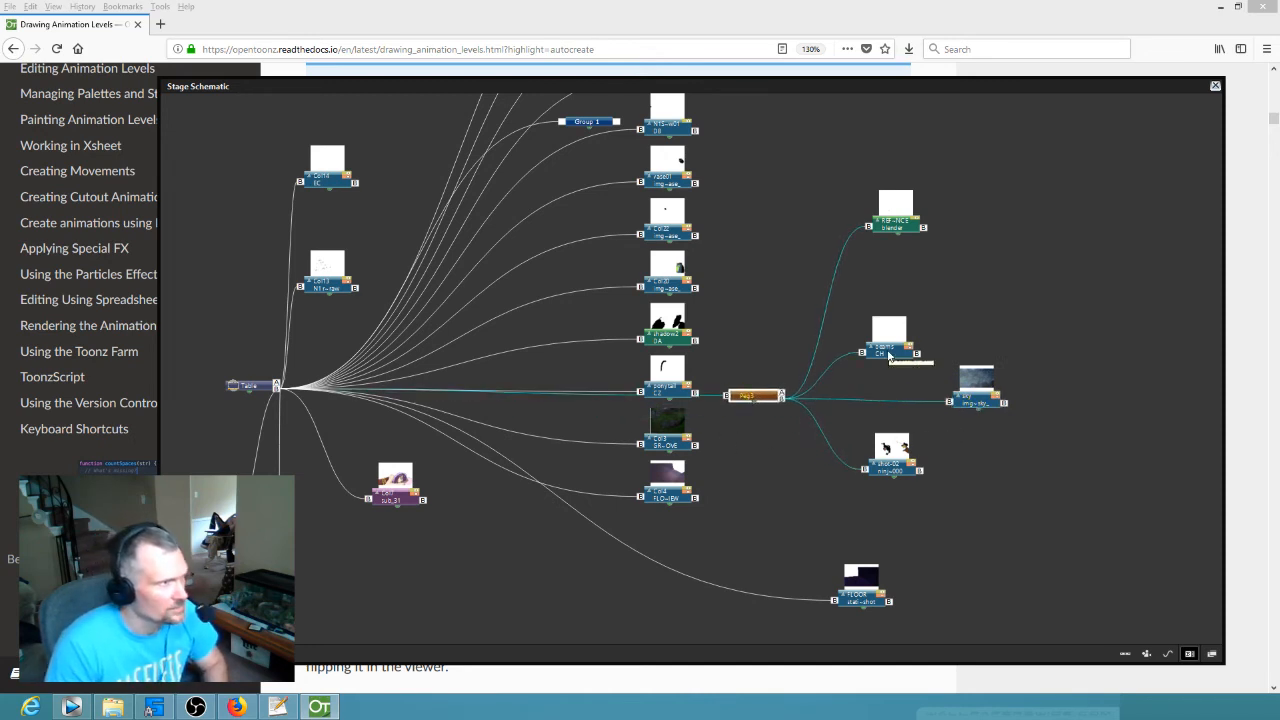
drag(896, 230, 890, 265)
drag(981, 405, 970, 412)
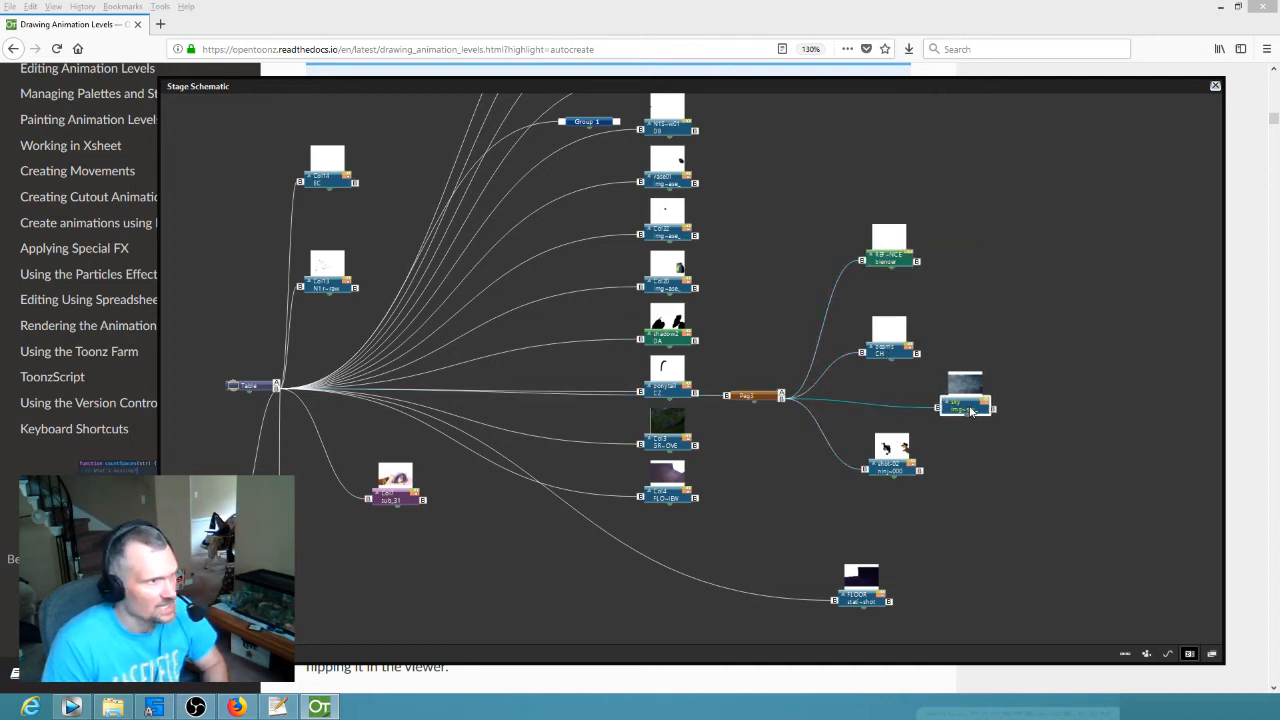
drag(856, 606, 829, 596)
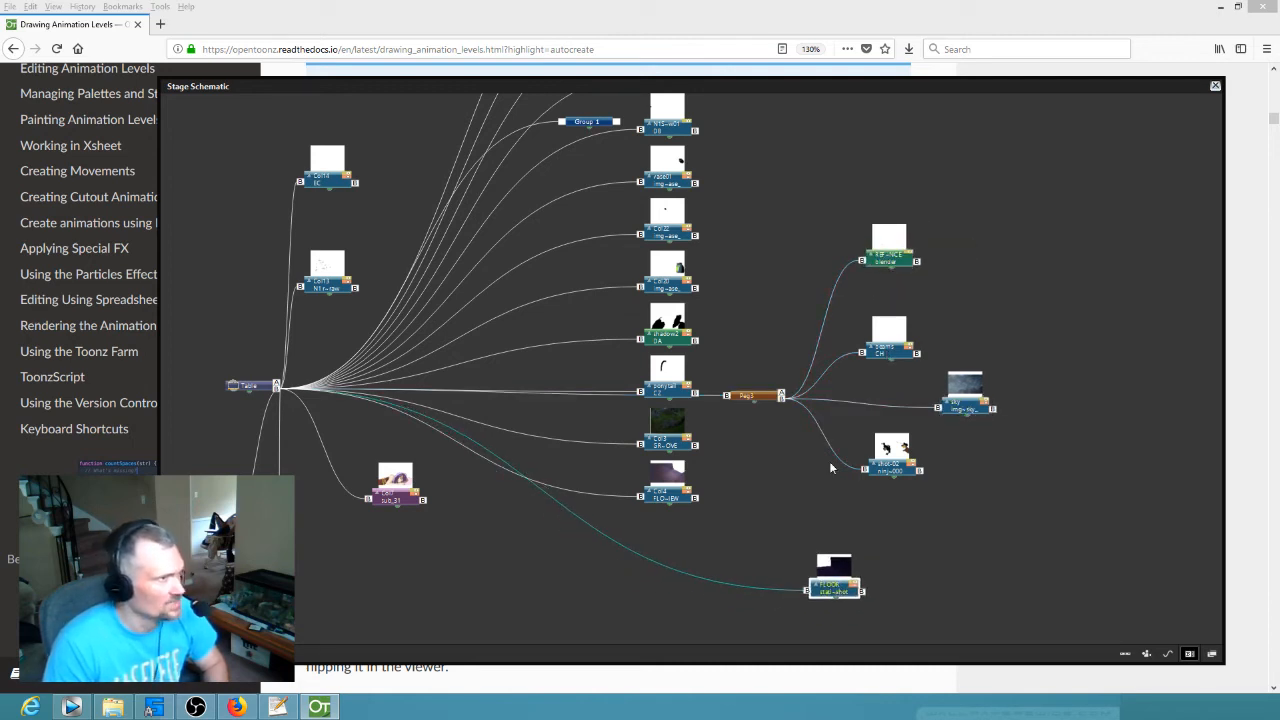
drag(757, 400, 754, 416)
- Relink the shot-02 node from Peg3 to the Table, check the shot around frame 236, and move the node well away from Peg3
drag(892, 468, 276, 392)
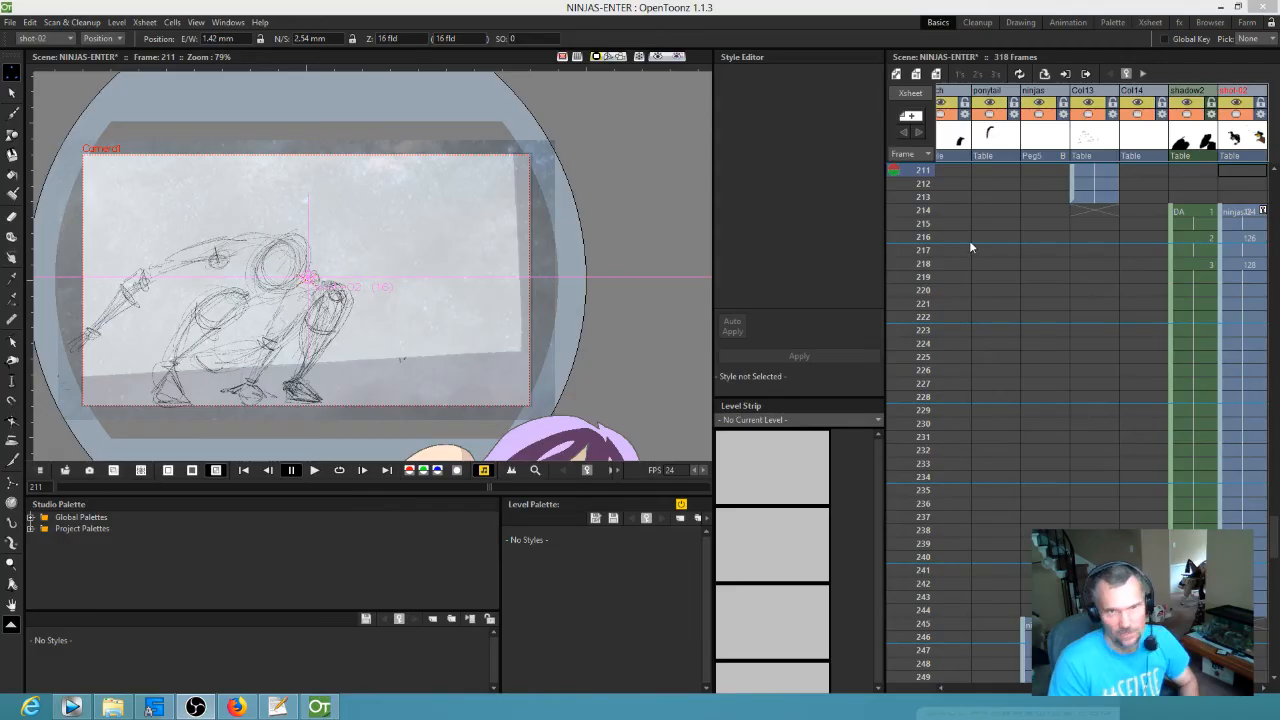
click(925, 290)
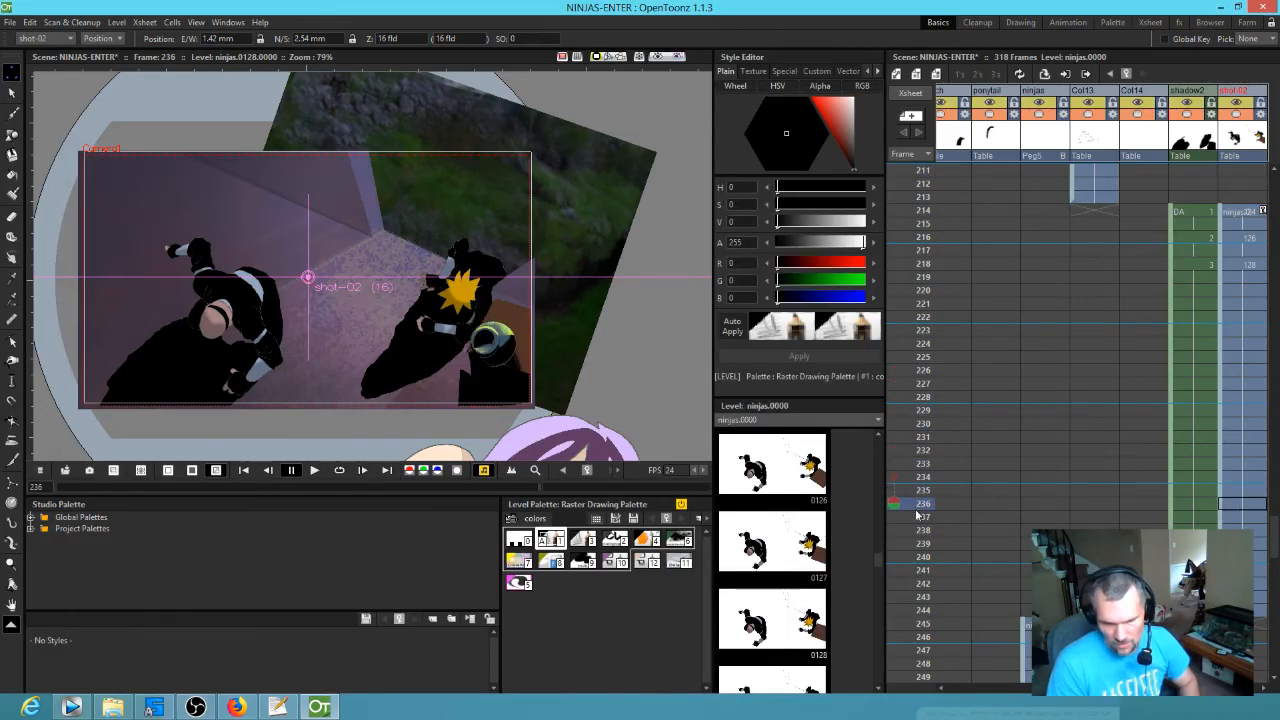
mouse_move(928, 291)
mouse_down()
mouse_move(932, 200)
mouse_move(931, 334)
mouse_move(932, 277)
mouse_up()
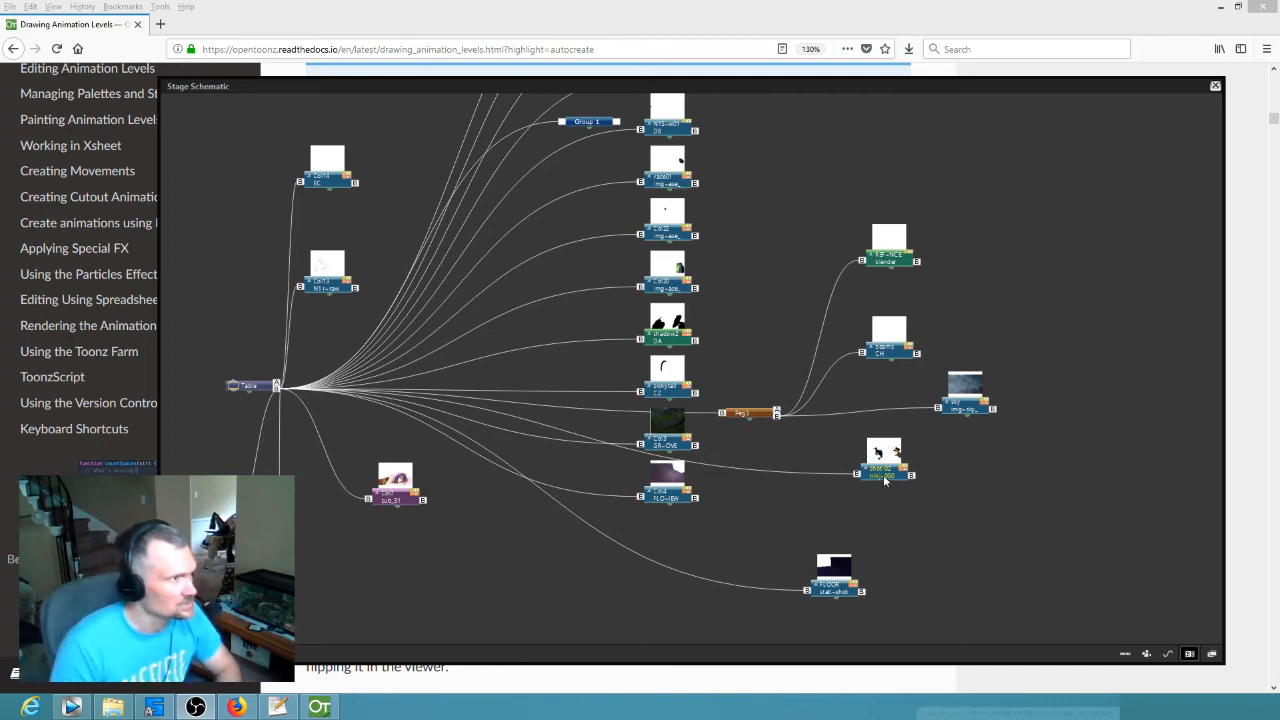
drag(884, 480, 547, 600)
- Relink the beams node from Peg3 to the Table, move Peg3 slightly up, and check the frames around 217
drag(889, 357, 919, 342)
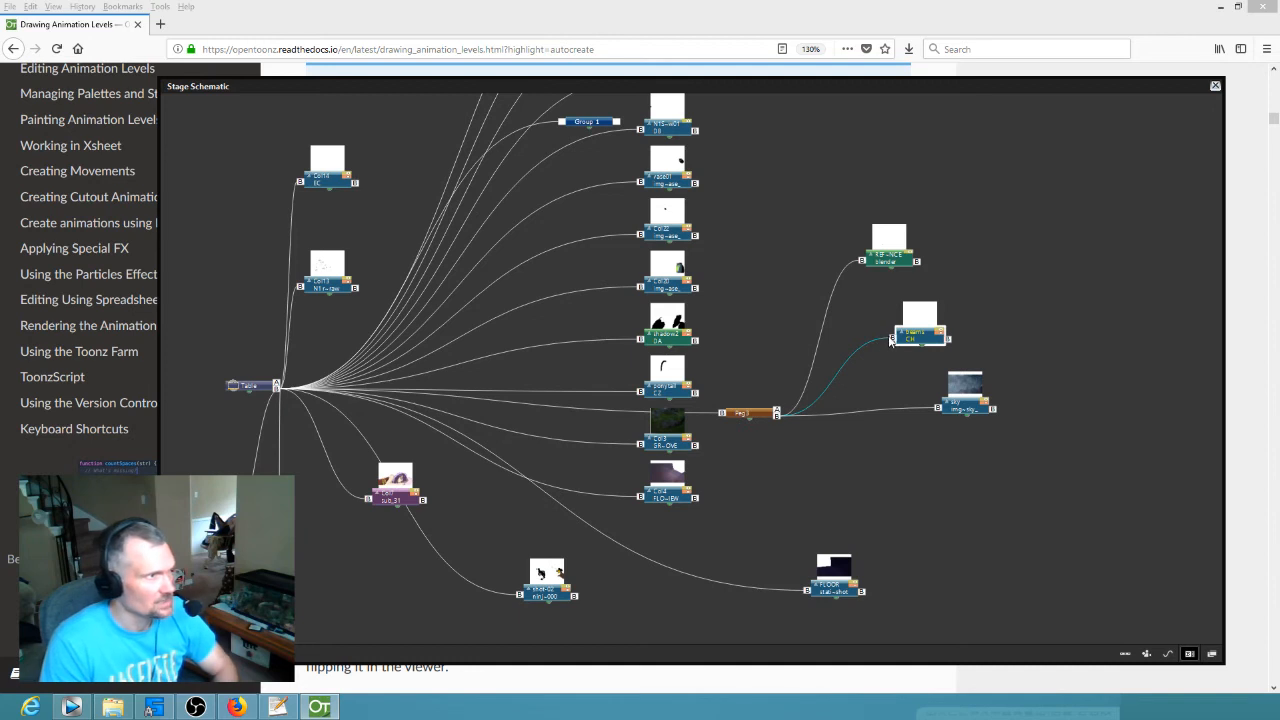
drag(892, 340, 277, 390)
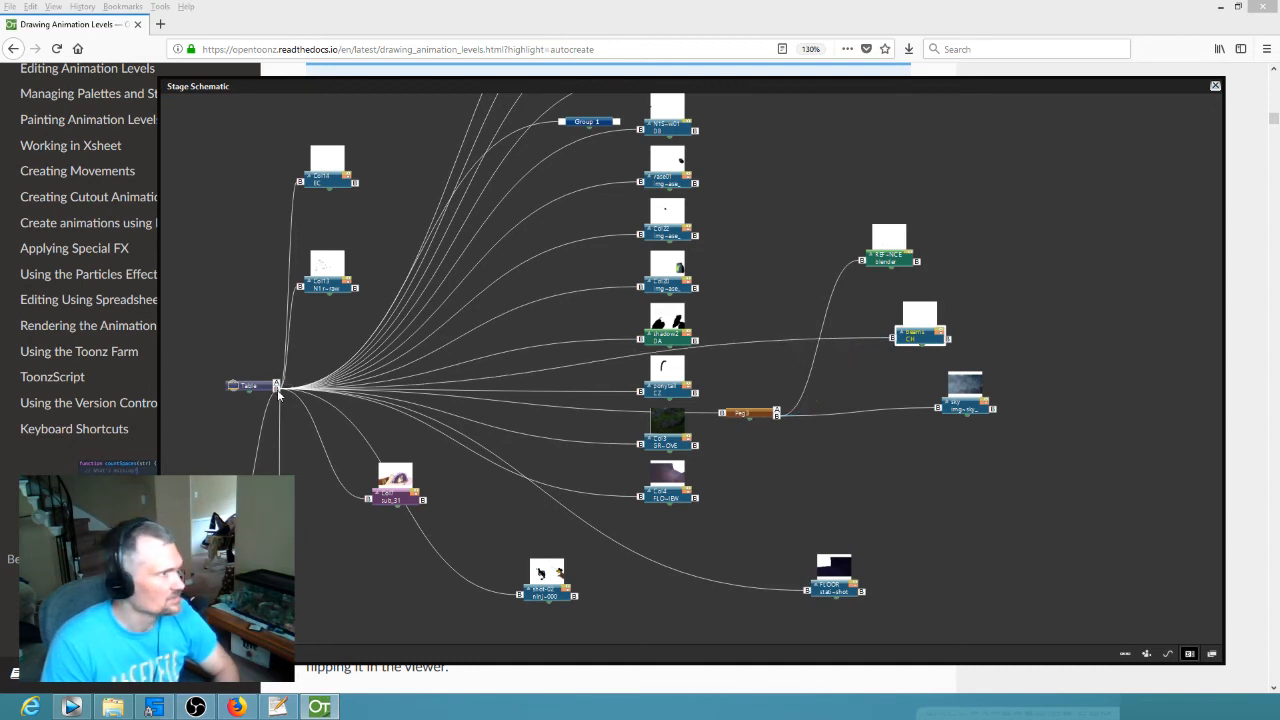
drag(763, 416, 762, 390)
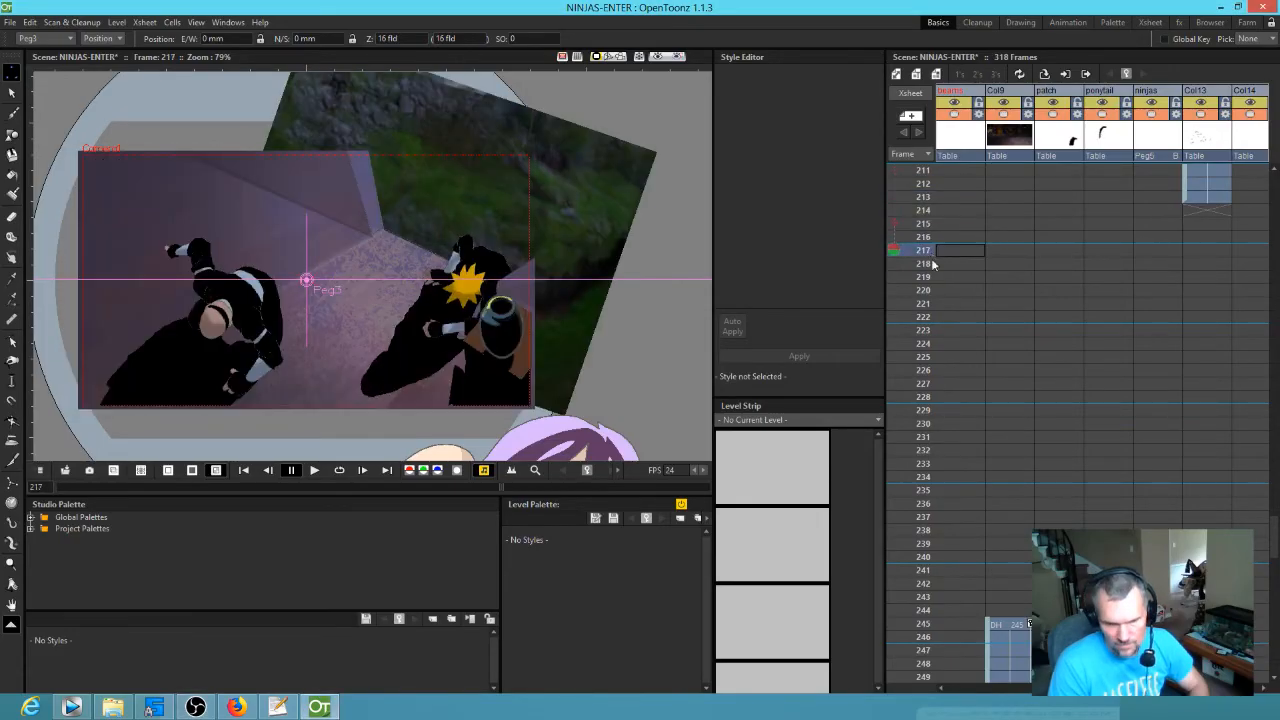
mouse_move(917, 386)
mouse_down()
mouse_move(906, 163)
mouse_move(909, 580)
mouse_move(896, 712)
mouse_move(948, 90)
mouse_move(961, 351)
mouse_move(943, 343)
mouse_up()
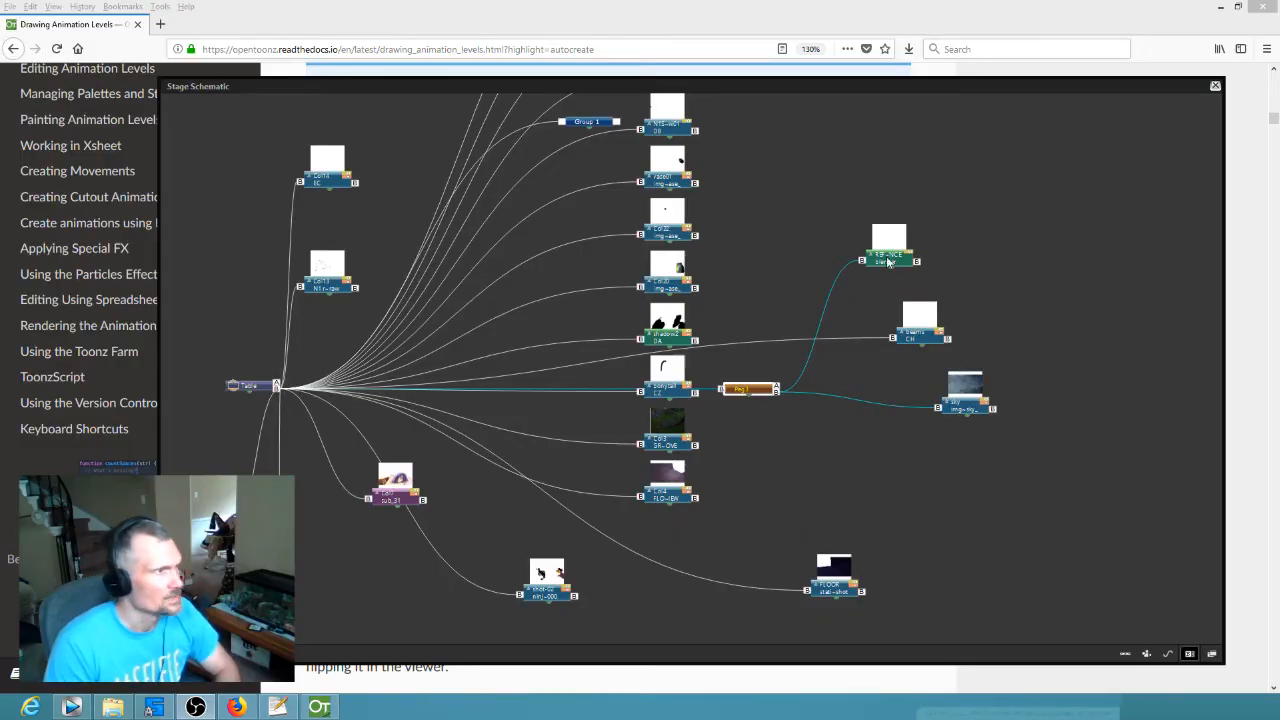
- Move the REFERENCE node outward so it sits clear above the beams node
drag(888, 262, 940, 272)
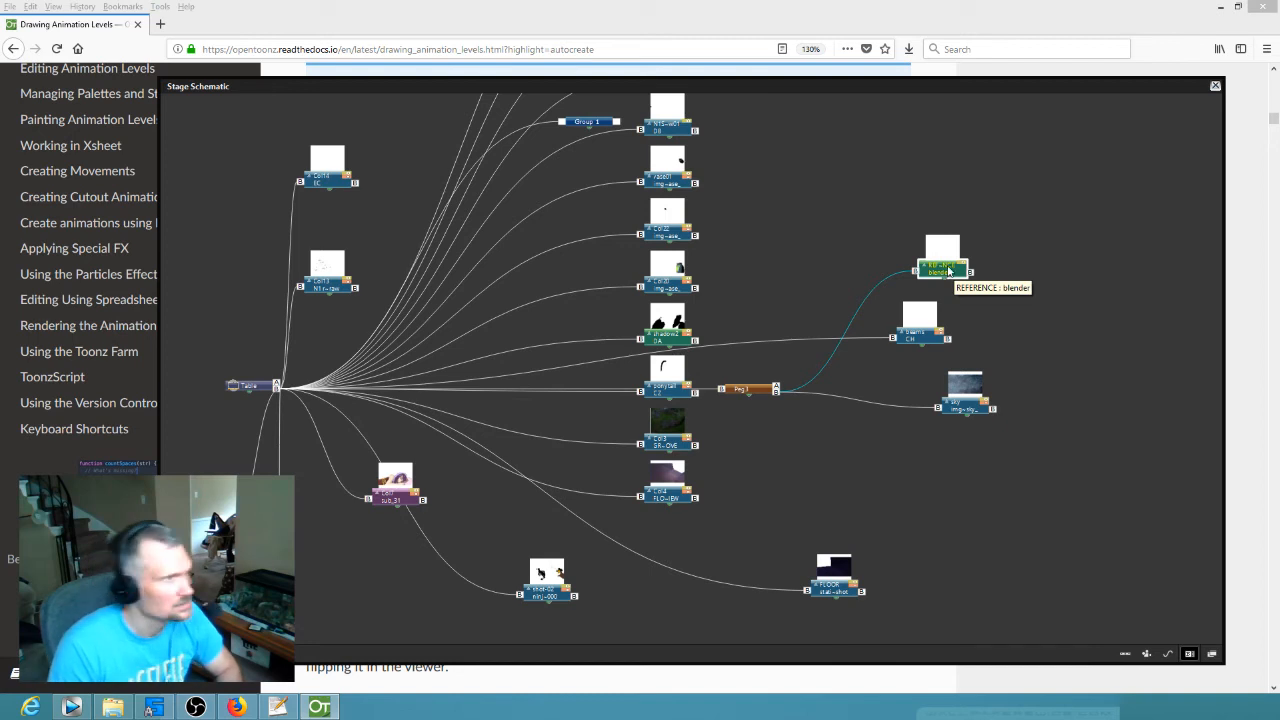
drag(947, 270, 951, 255)
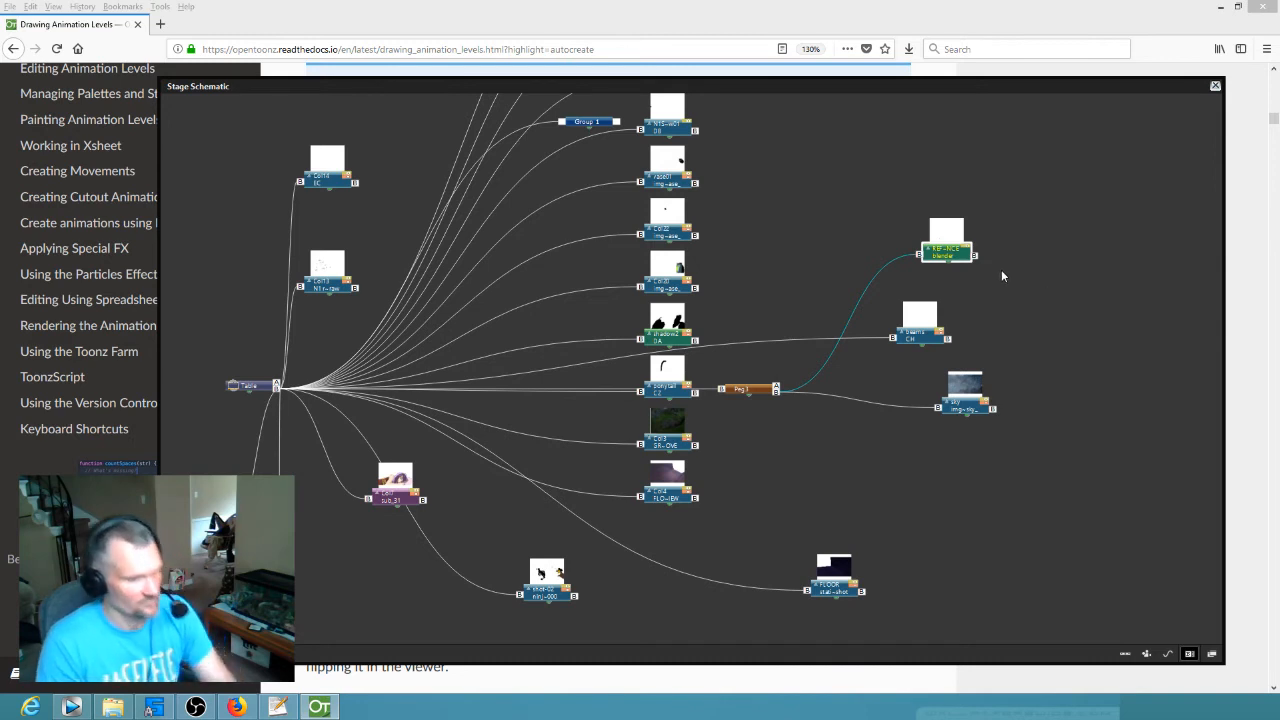
drag(950, 258, 958, 251)
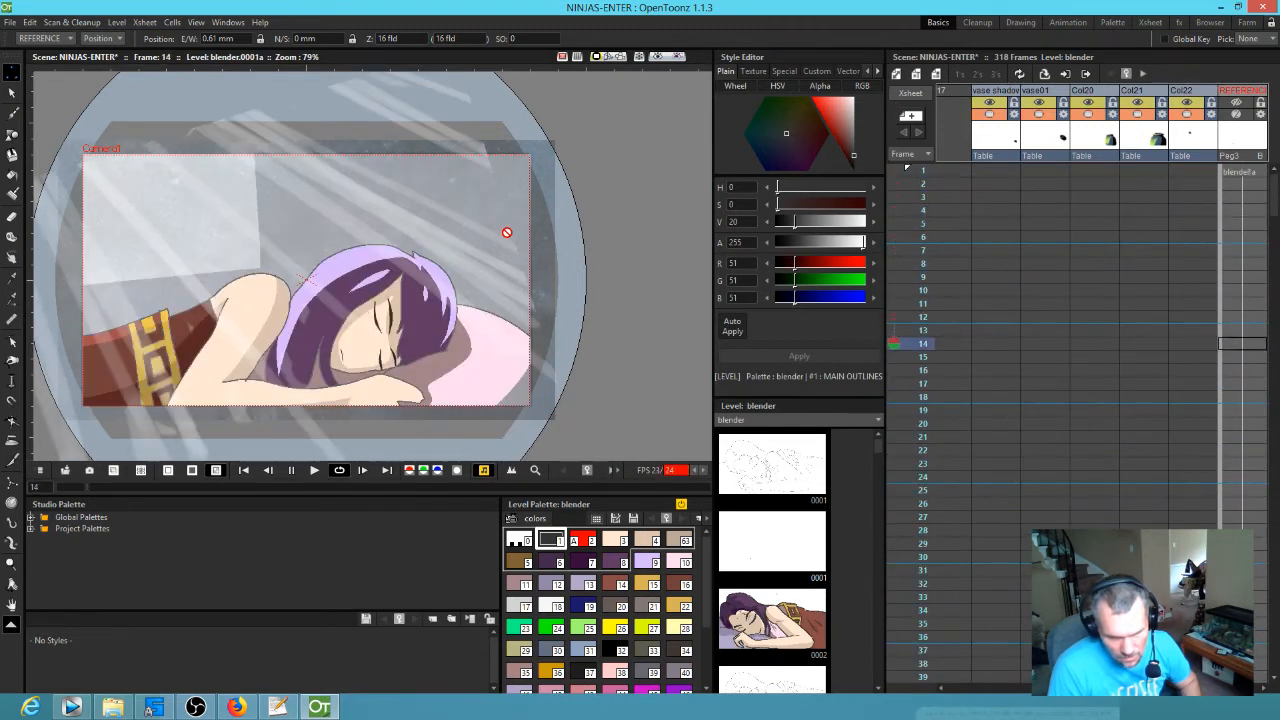
- Scrub through the later shots to frame 317 and examine the end of the scene's columns
scroll(995, 412, down, 10)
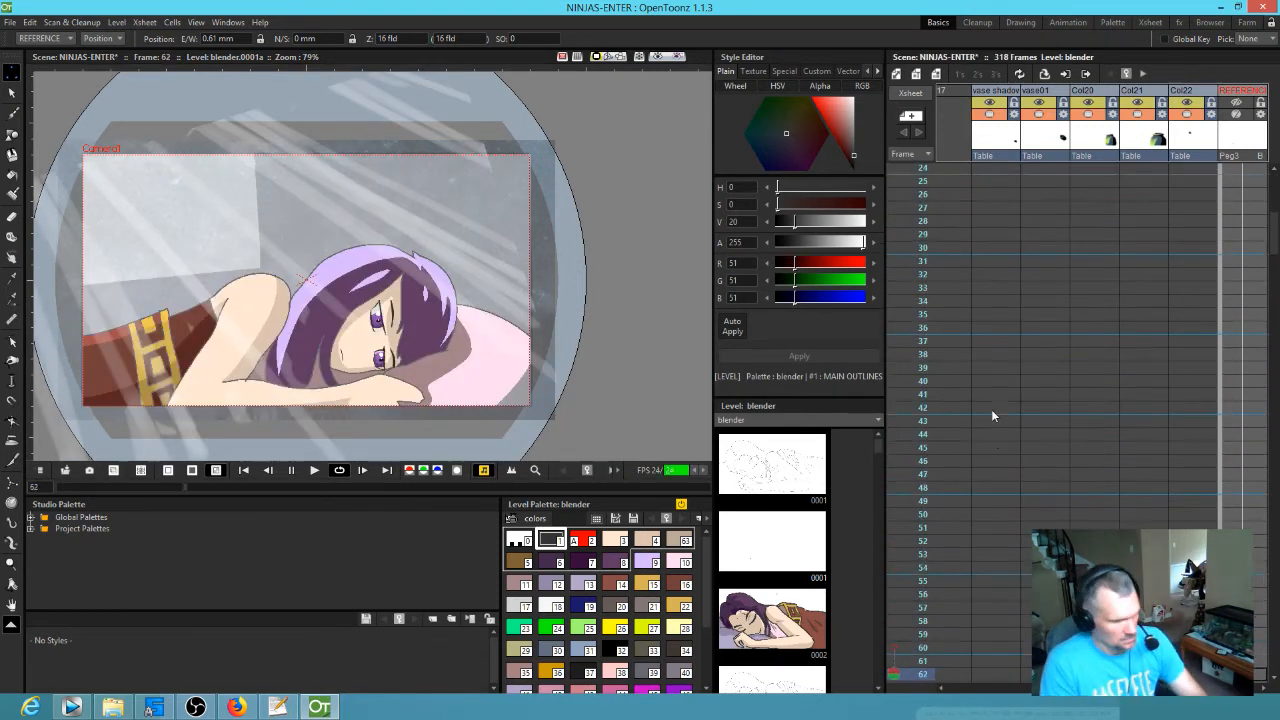
scroll(1163, 476, down, 3)
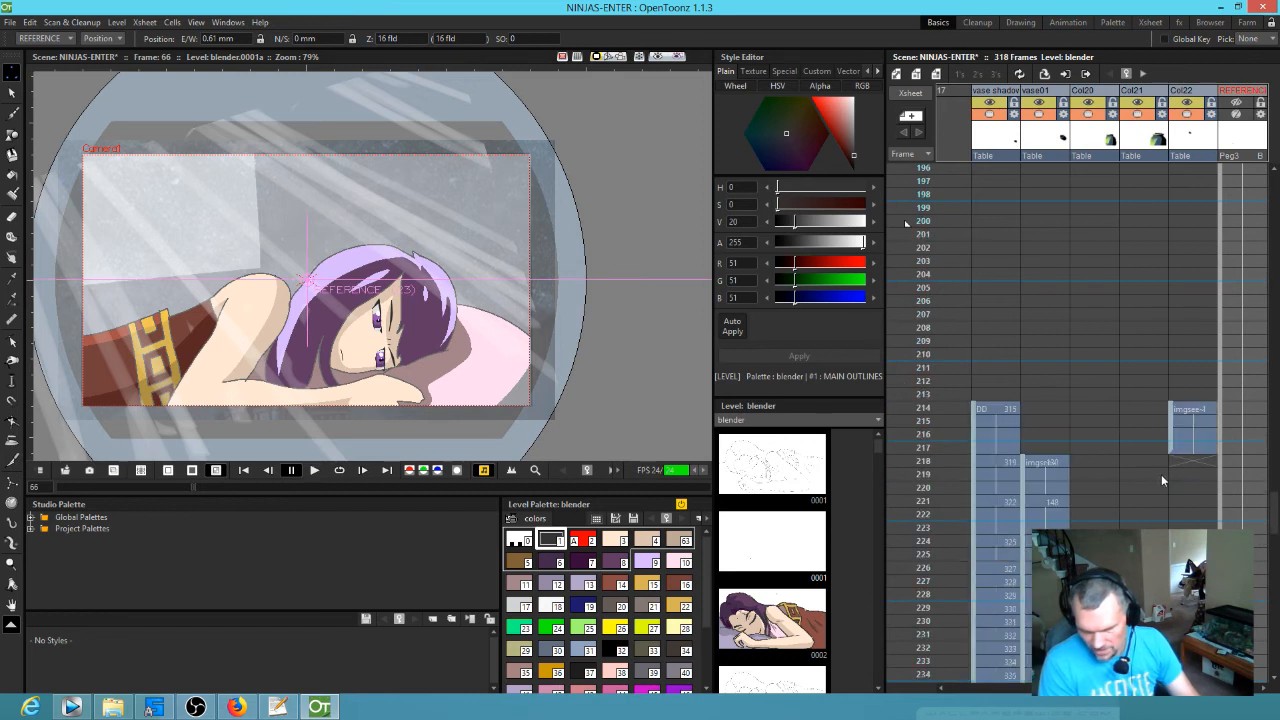
click(921, 636)
mouse_move(923, 652)
mouse_down()
mouse_move(916, 618)
mouse_move(912, 674)
mouse_move(880, 646)
mouse_move(914, 146)
mouse_move(902, 689)
mouse_move(934, 160)
mouse_move(967, 283)
mouse_move(961, 139)
mouse_move(957, 372)
mouse_up()
drag(964, 288, 964, 321)
mouse_move(953, 479)
mouse_down()
mouse_move(950, 640)
mouse_move(929, 568)
mouse_up()
drag(927, 617, 929, 614)
scroll(1092, 350, down, 5)
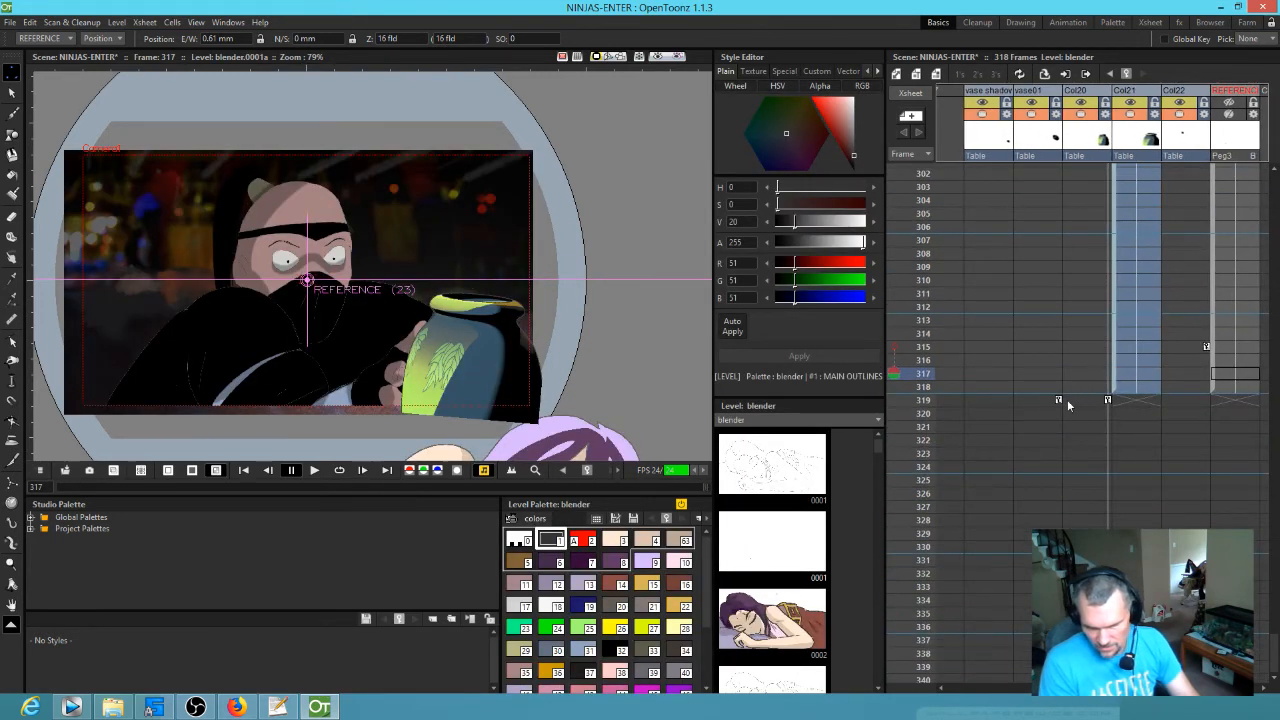
- Remove the stray frame 319 keyframes from the vase01 and Col20 columns and check the vase at frame 240
click(1057, 401)
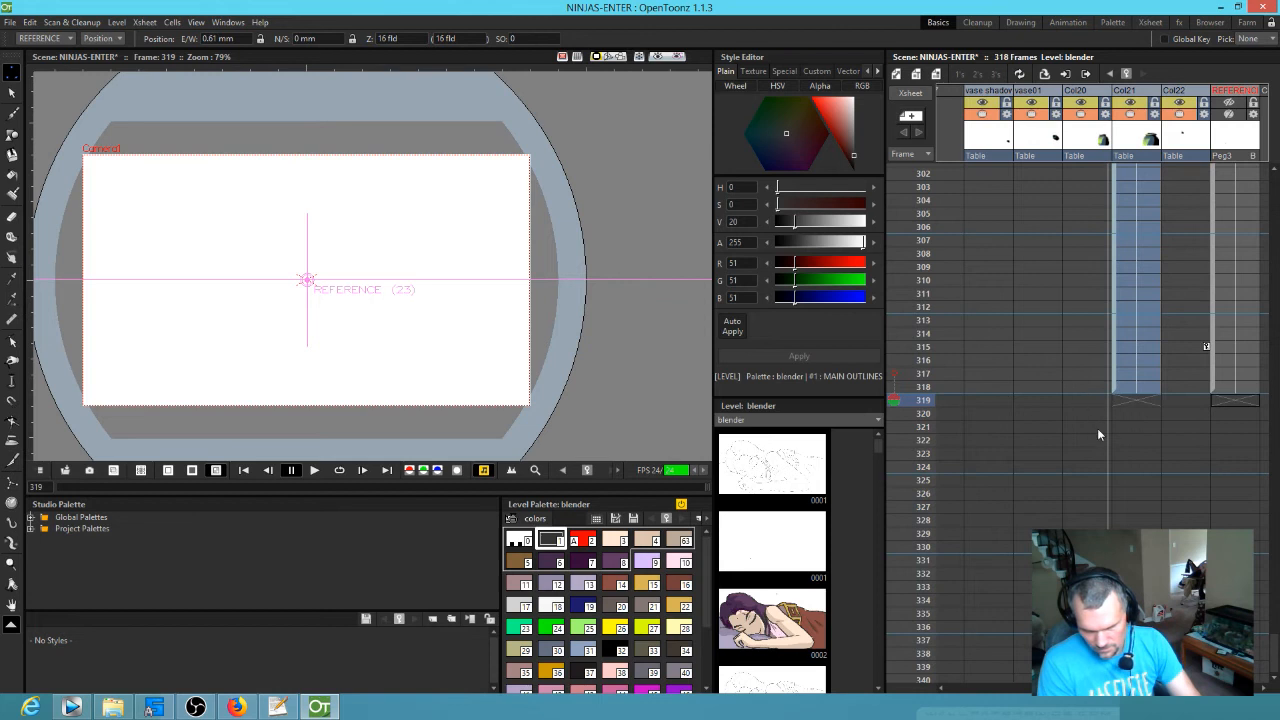
scroll(1097, 426, down, 3)
click(1235, 600)
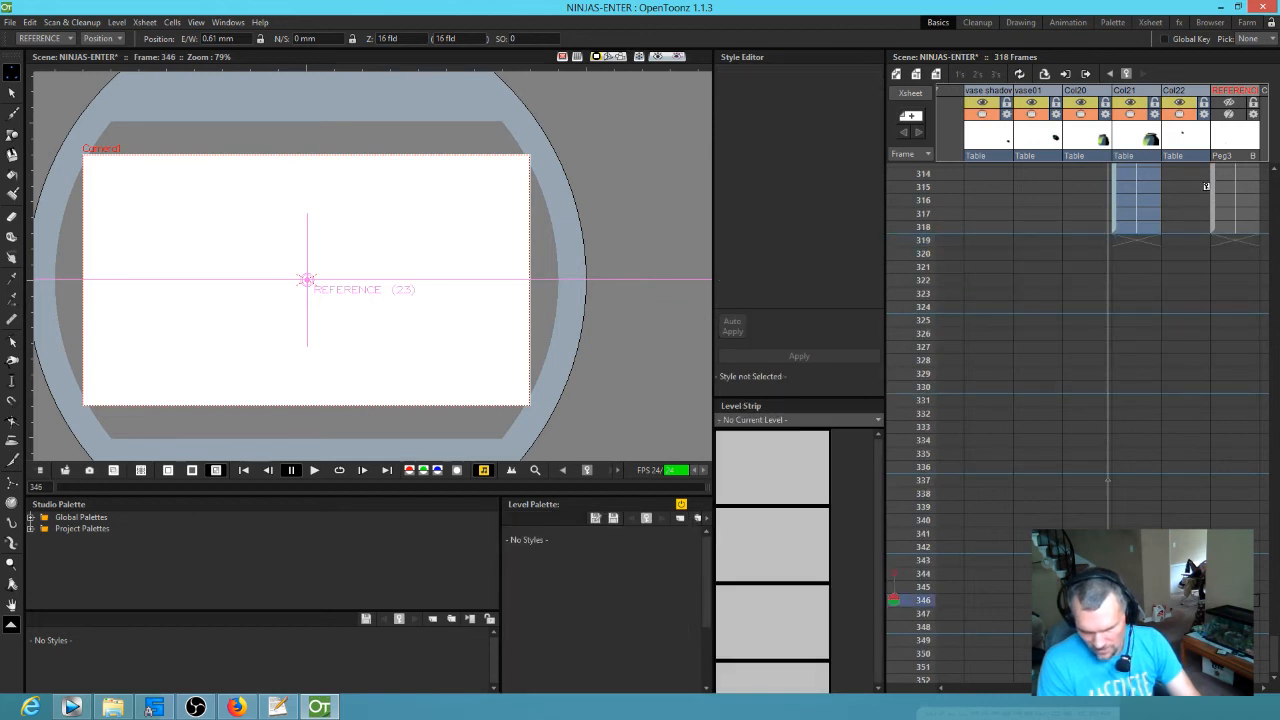
scroll(1084, 367, up, 7)
drag(922, 625, 927, 514)
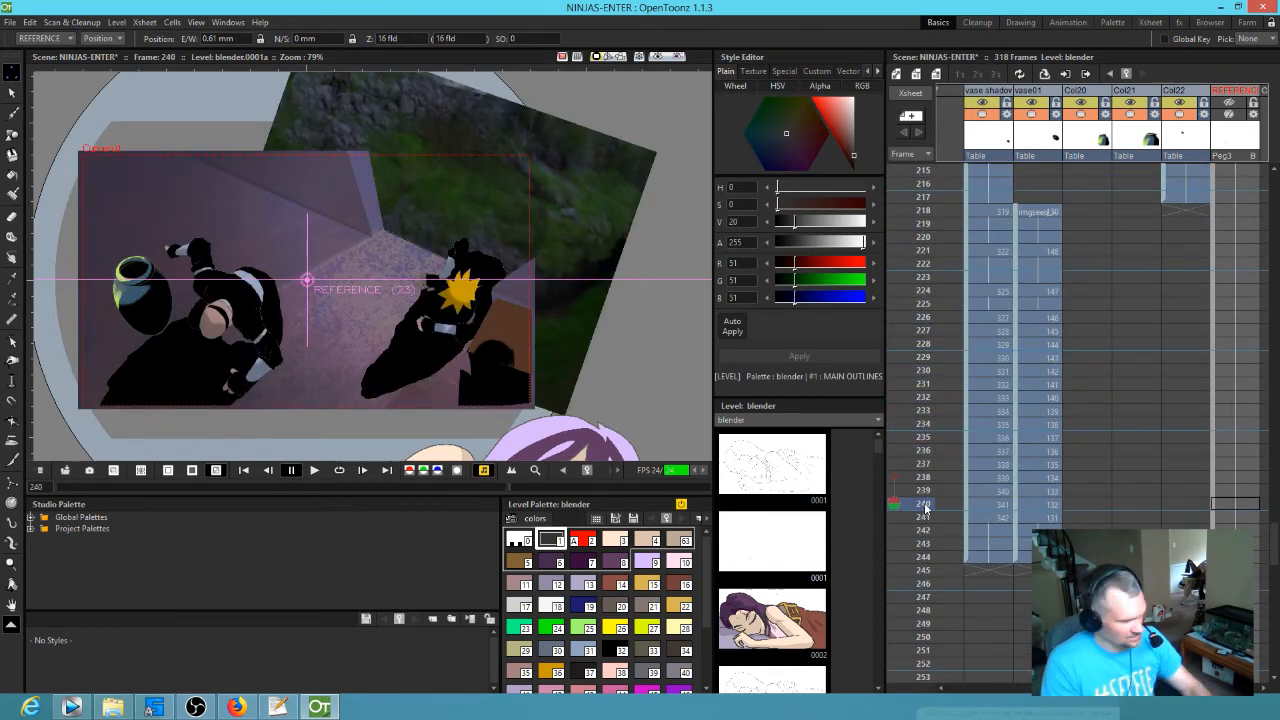
- Undo the removal of the frame 319 keyframes on the vase01 and Col20 columns
drag(1096, 452, 1066, 280)
drag(1087, 507, 1059, 310)
drag(1094, 475, 1095, 252)
drag(1105, 506, 1113, 300)
drag(1117, 510, 1112, 310)
drag(1110, 500, 1104, 350)
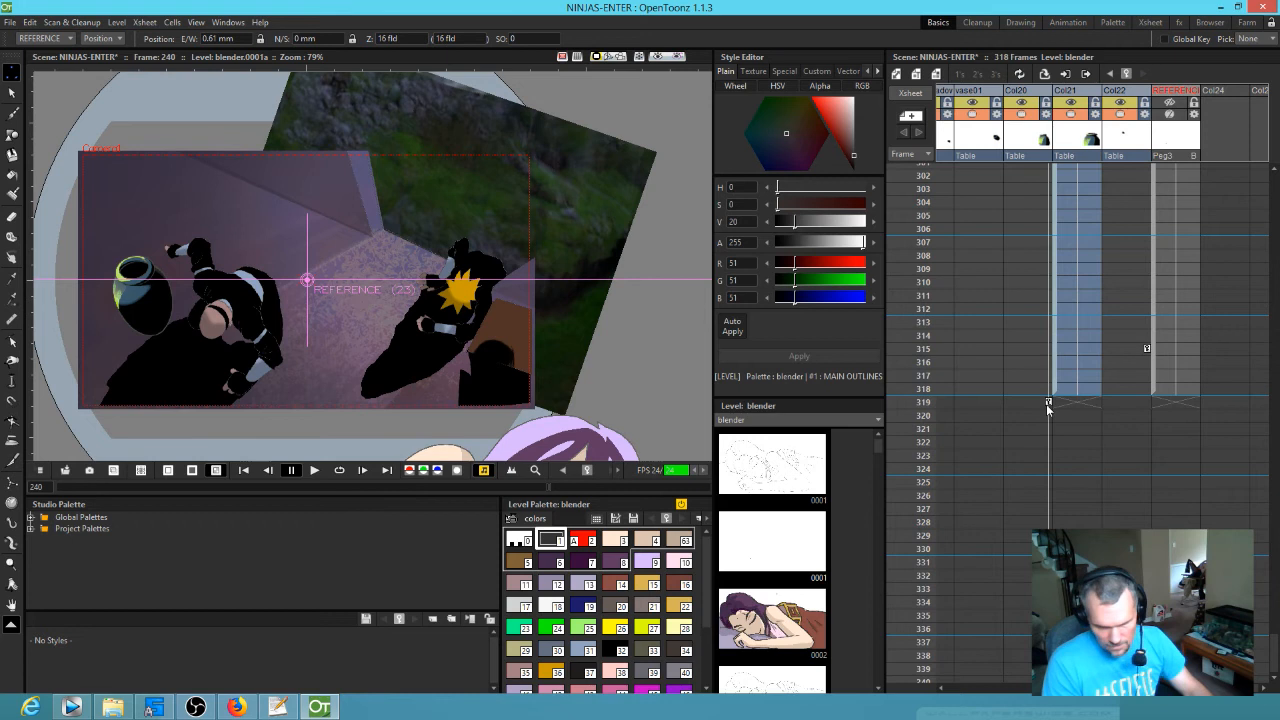
key(ctrl+z)
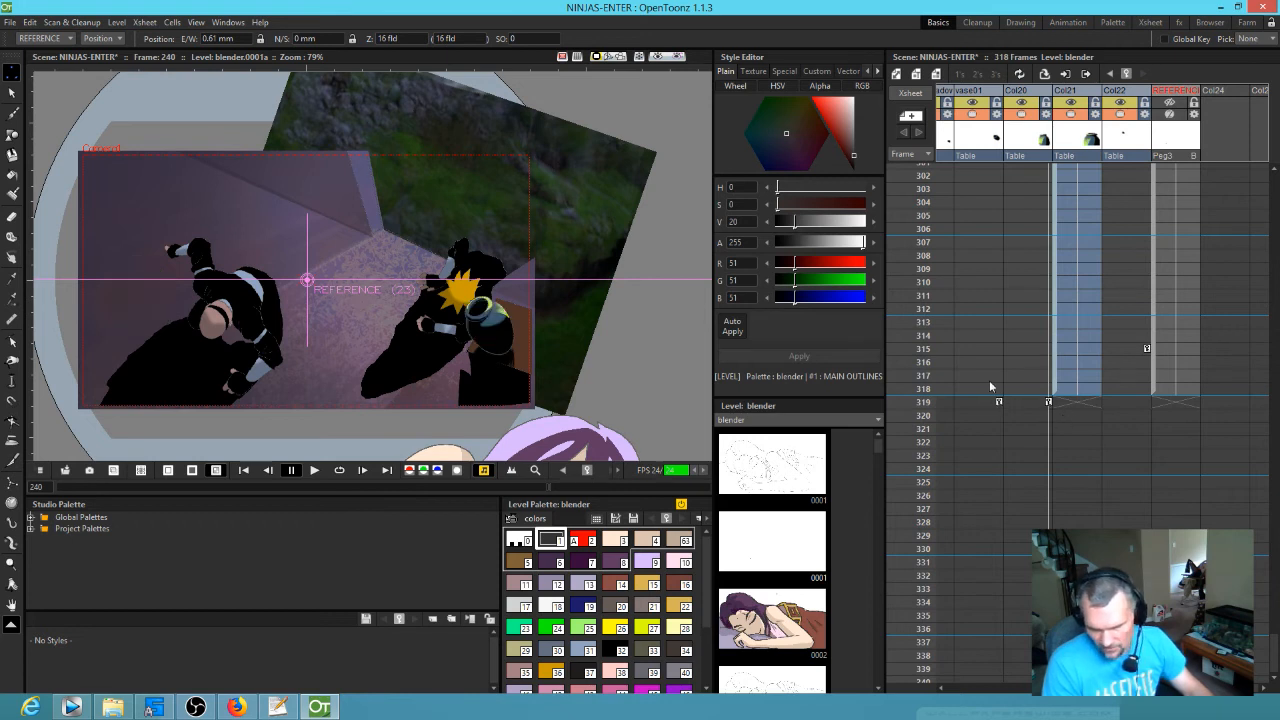
- Examine the cells and keyframes of the vase, Col20 to Col22 and REFERENCE columns throughout the Xsheet
drag(1004, 405, 1066, 620)
drag(1089, 300, 1054, 540)
drag(1029, 303, 1075, 607)
drag(1081, 348, 1073, 585)
scroll(1057, 271, up, 20)
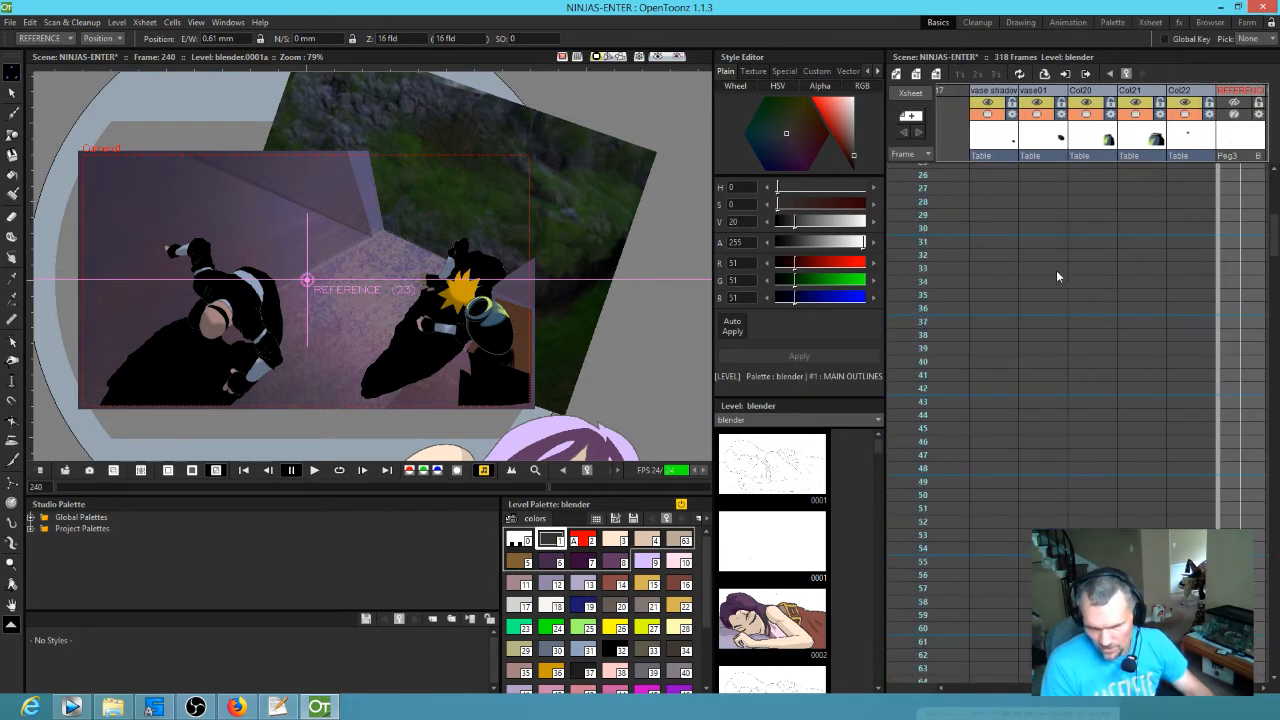
scroll(1067, 271, down, 20)
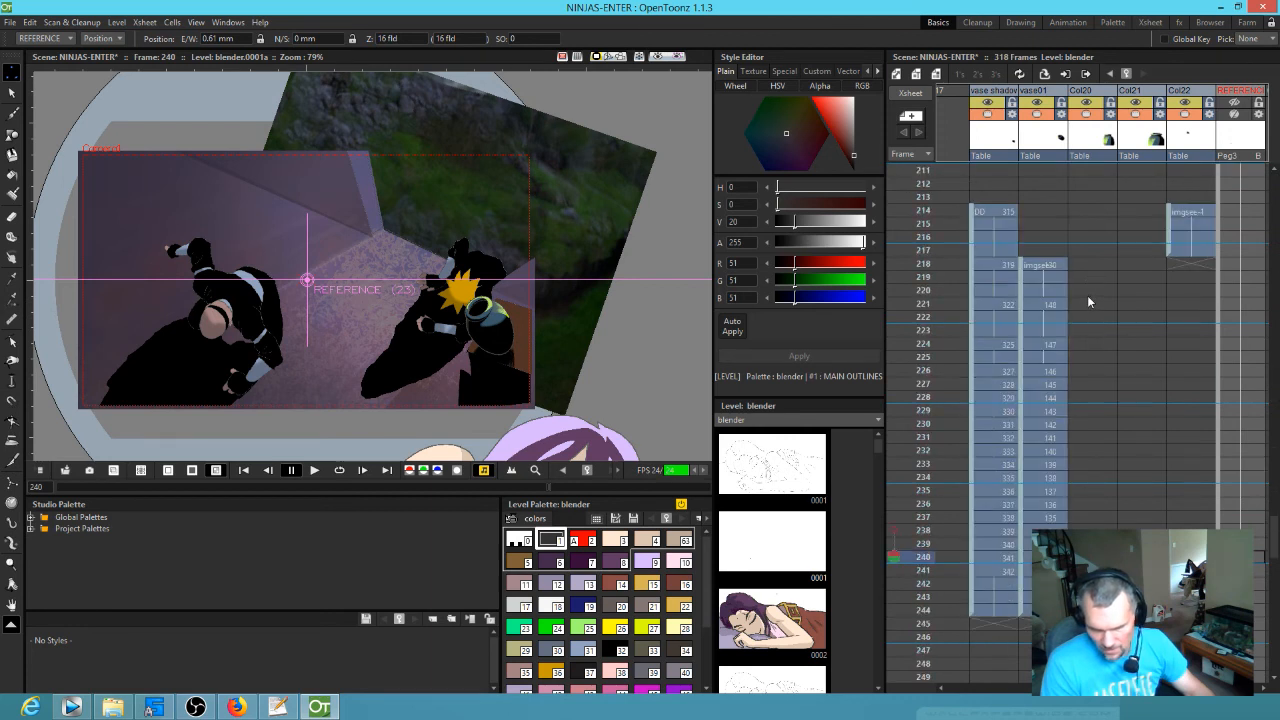
scroll(1089, 298, down, 13)
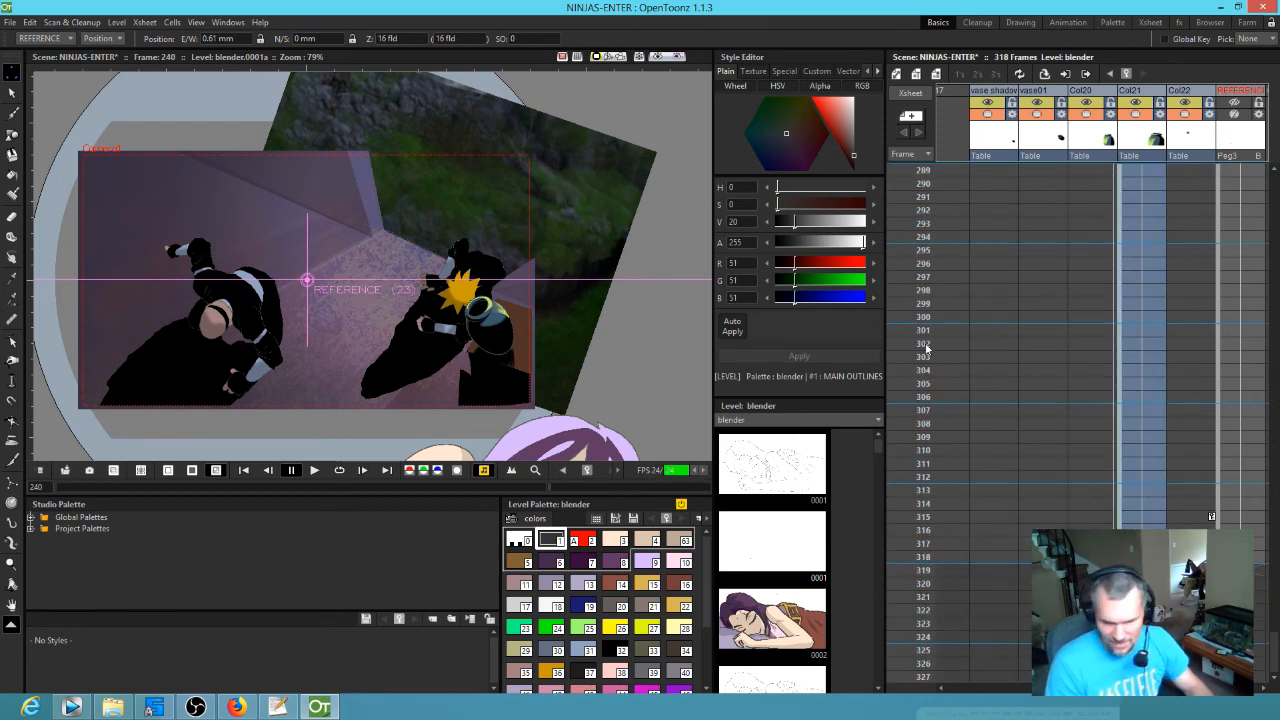
- Remove the REFERENCE node and Peg3 from the Stage Schematic and move the sky node closer to the other column nodes
drag(926, 347, 897, 155)
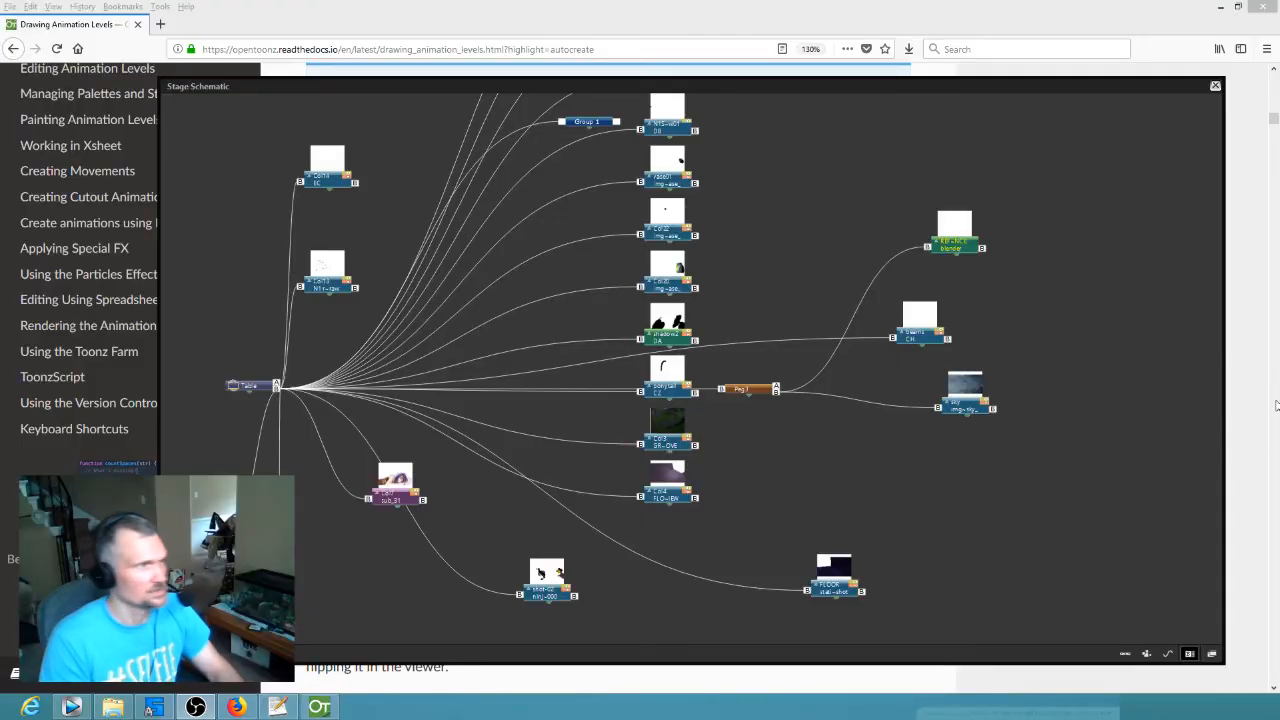
drag(955, 247, 993, 232)
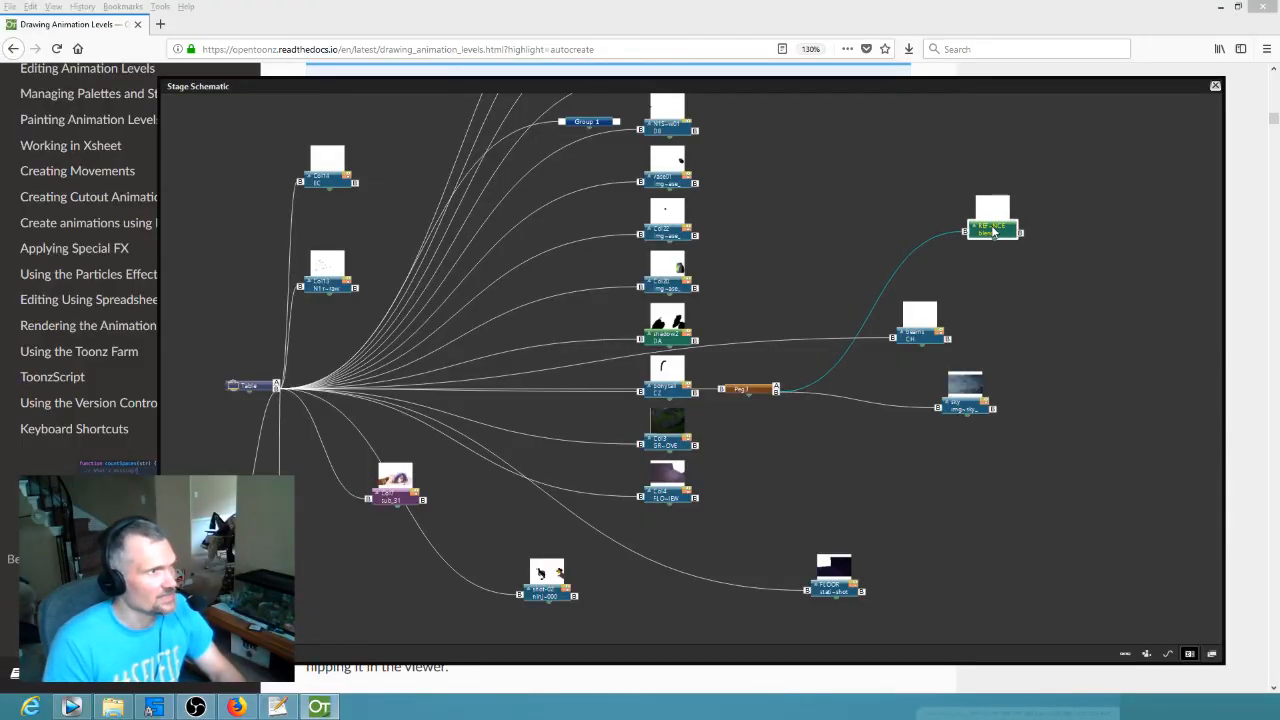
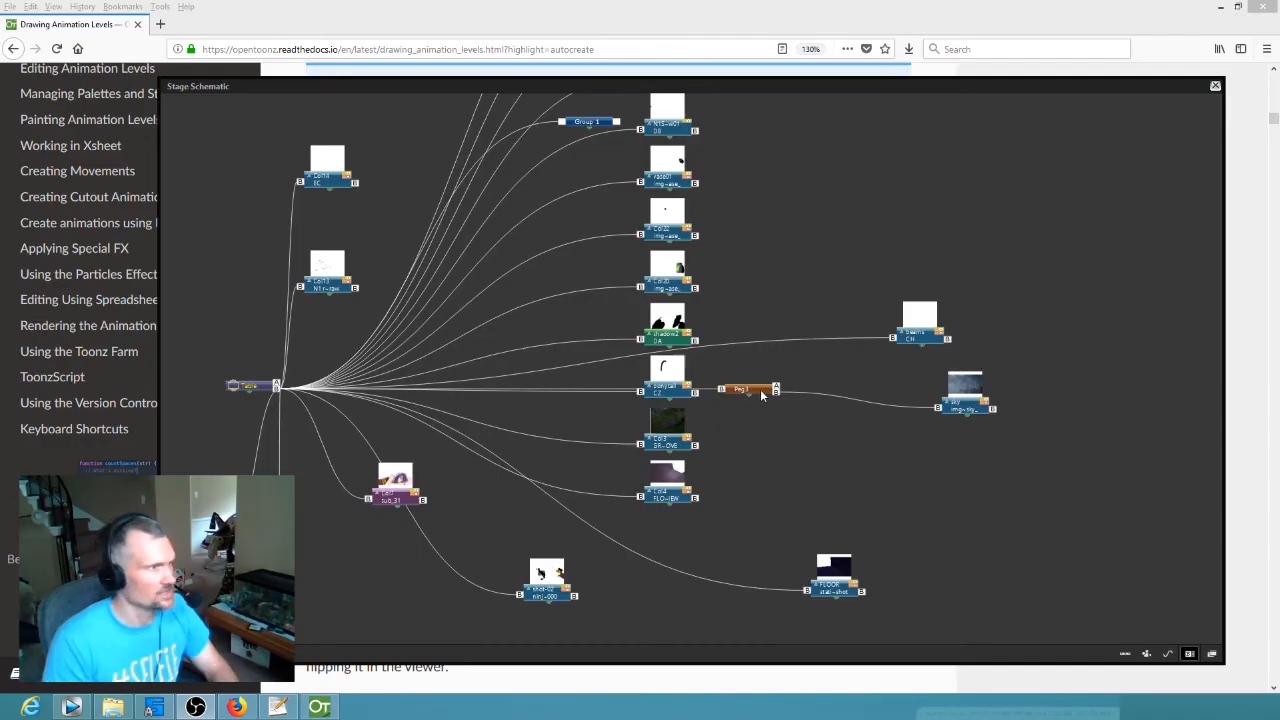
drag(761, 389, 810, 472)
key(Delete)
drag(943, 408, 849, 419)
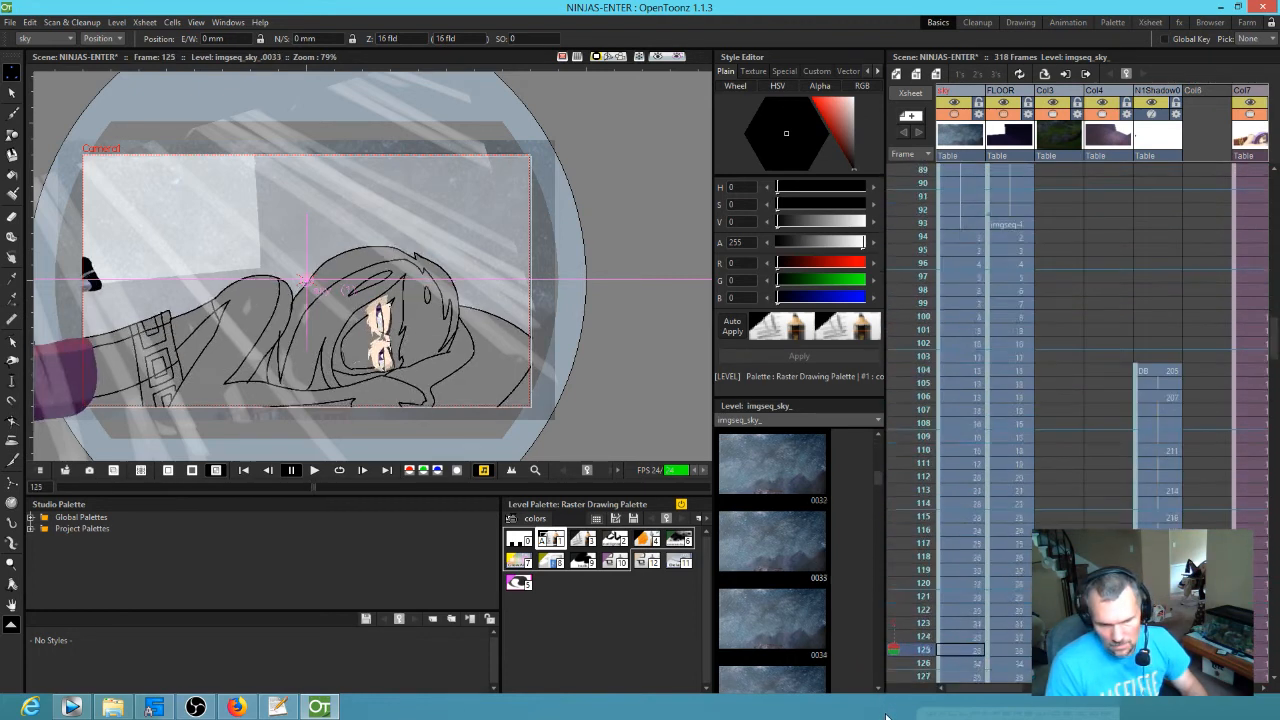
- Check the sky column across the earlier shot and shift its Stage Schematic node further towards the table
mouse_move(890, 704)
mouse_down()
mouse_move(890, 413)
mouse_move(894, 640)
mouse_move(895, 623)
mouse_up()
mouse_move(902, 501)
mouse_down()
mouse_move(913, 330)
mouse_move(916, 370)
mouse_up()
scroll(952, 368, up, 5)
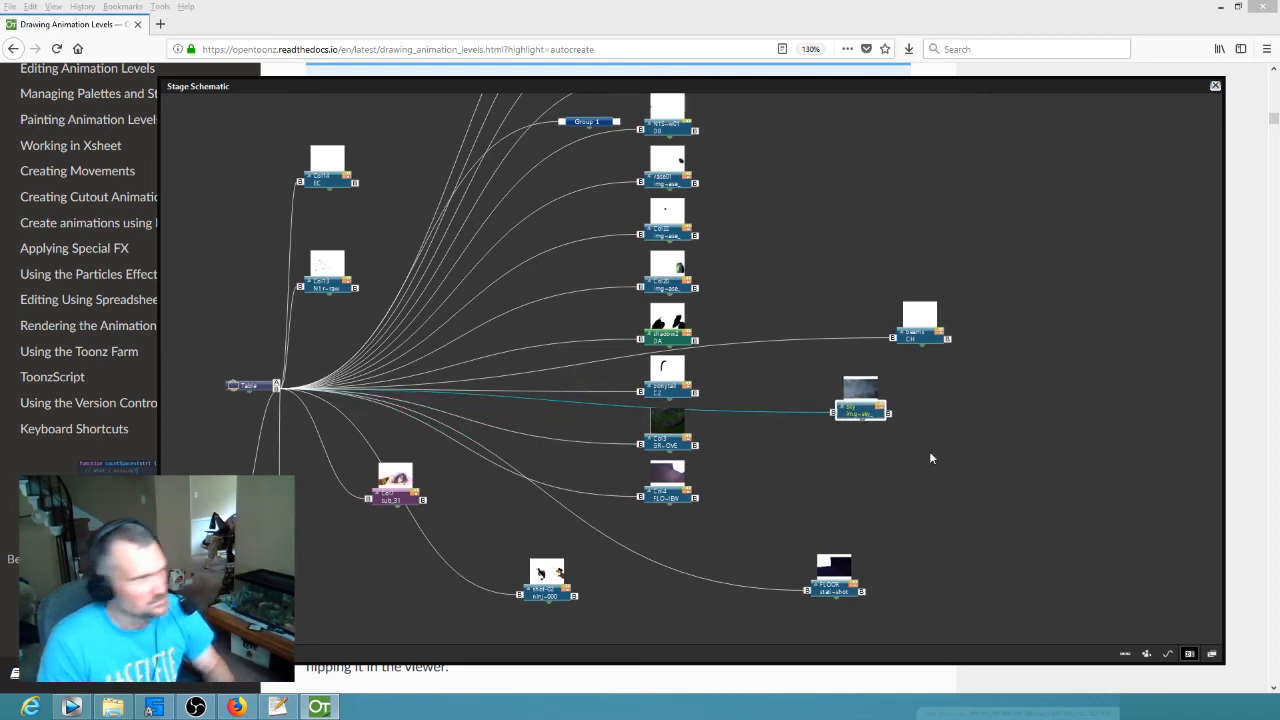
drag(850, 401, 820, 411)
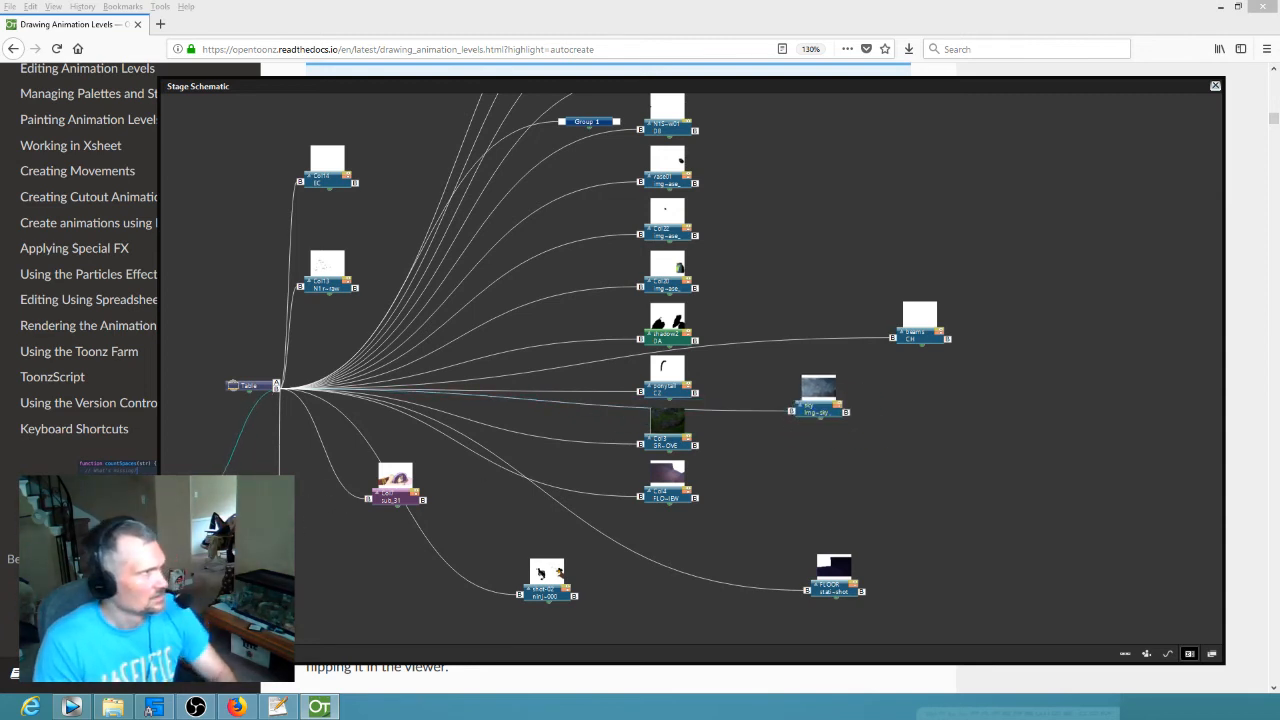
key(Delete)
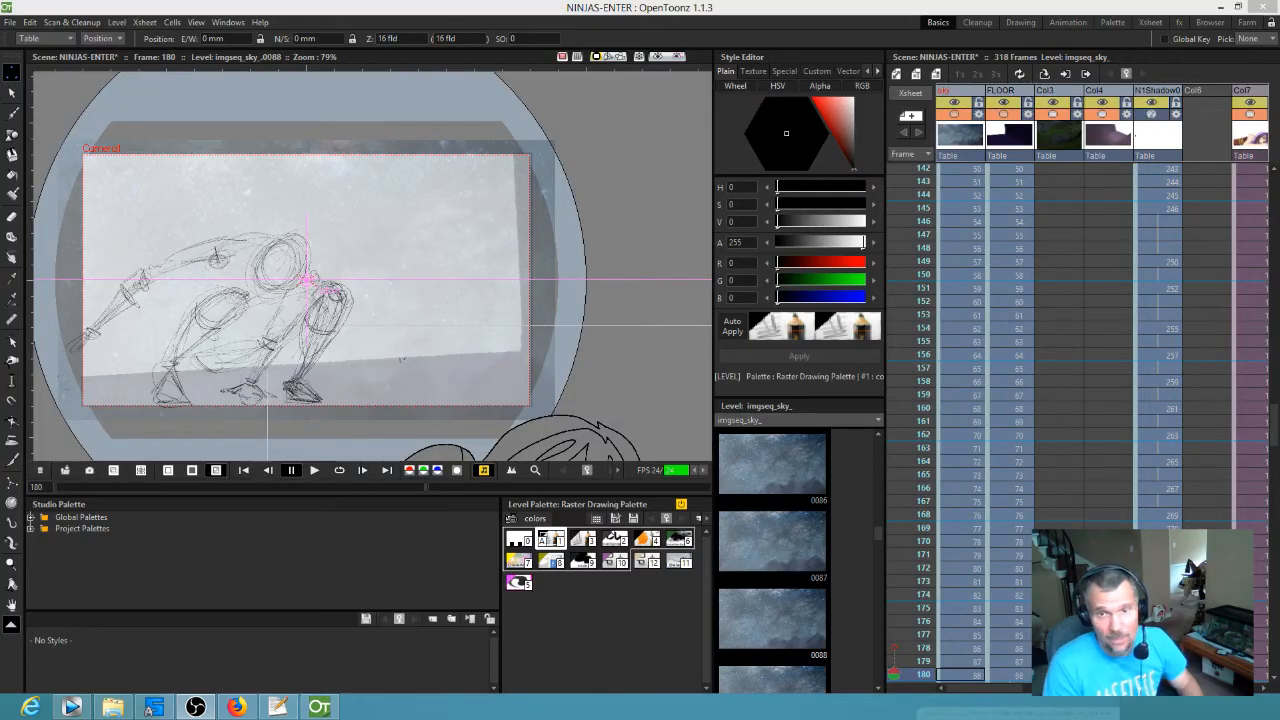
- Clear the sky column's cells from frame 181 to 214 and extend the frame 180 drawing as a hold over them
mouse_move(922, 172)
mouse_down()
mouse_move(926, 506)
mouse_move(942, 518)
mouse_move(934, 678)
mouse_move(950, 548)
mouse_move(946, 644)
mouse_move(948, 622)
mouse_up()
scroll(1014, 566, down, 6)
mouse_move(920, 366)
mouse_down()
mouse_move(920, 592)
mouse_move(920, 346)
mouse_move(920, 460)
mouse_move(928, 373)
mouse_move(917, 441)
mouse_move(916, 427)
mouse_move(963, 450)
mouse_move(962, 680)
mouse_move(962, 476)
mouse_up()
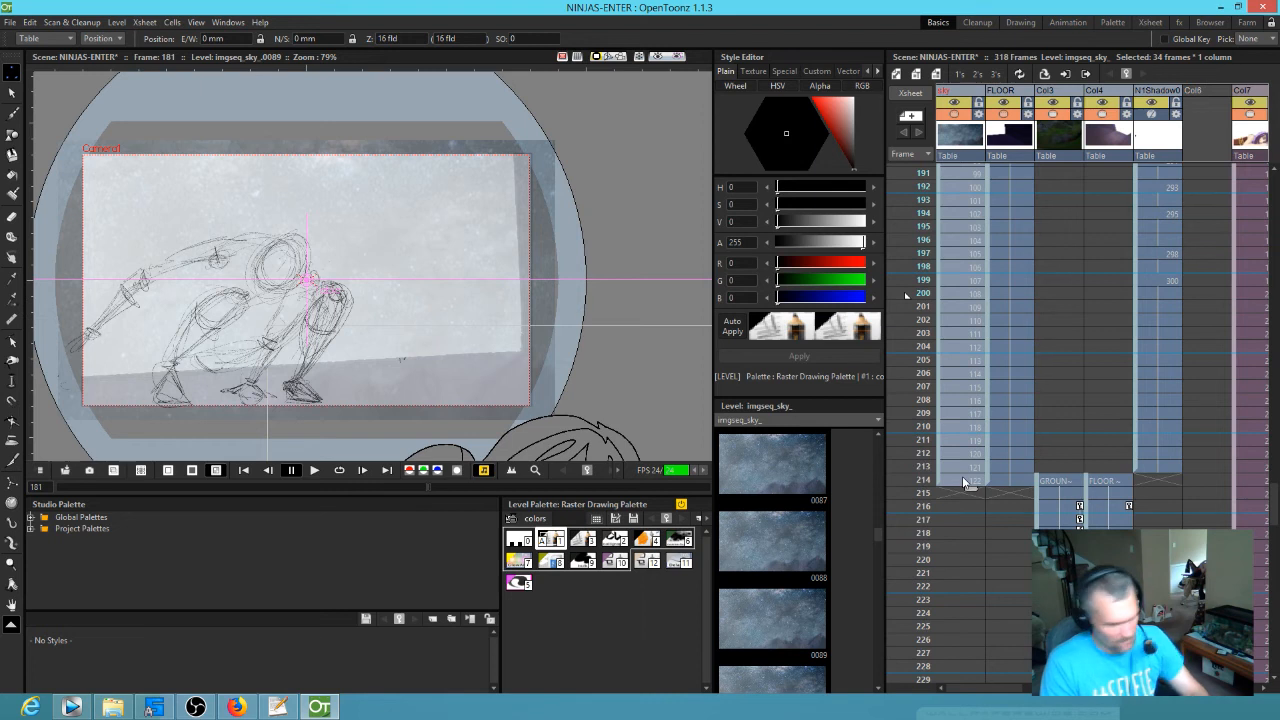
key(Delete)
scroll(984, 410, up, 5)
click(977, 349)
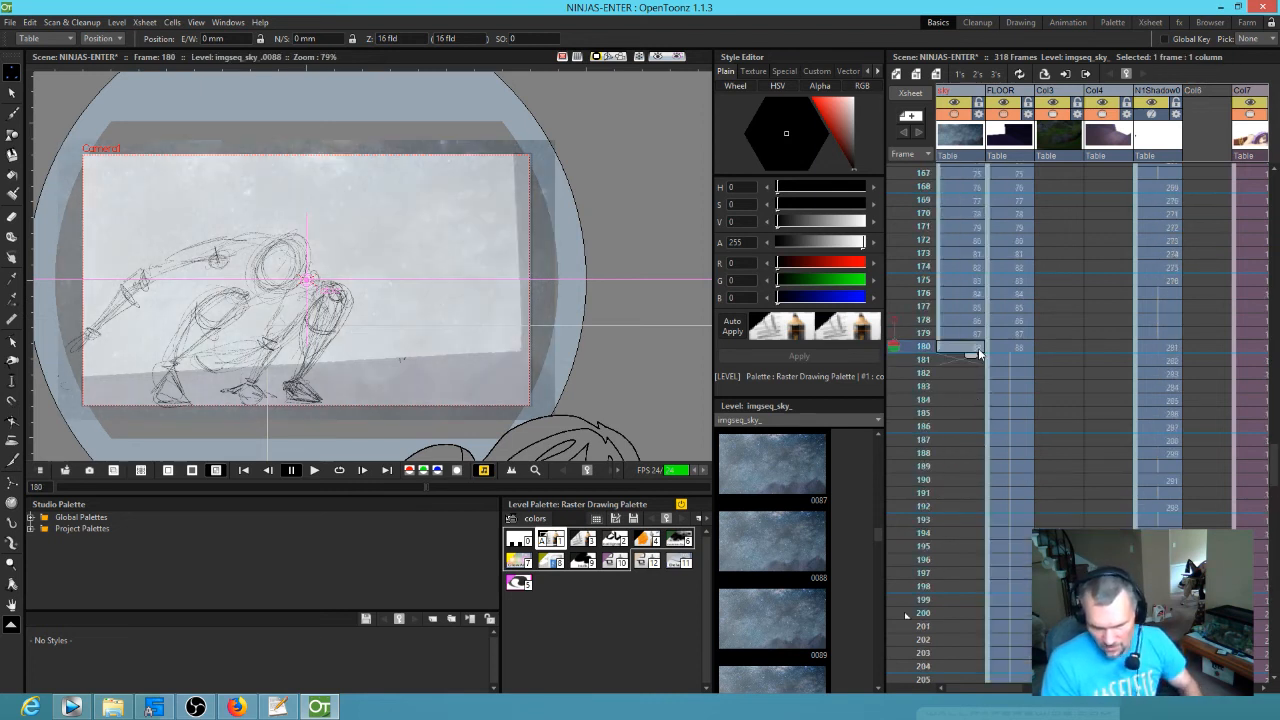
drag(972, 358, 982, 604)
- Scrub back through the shot to frame 63 and save the scene
drag(921, 217, 915, 80)
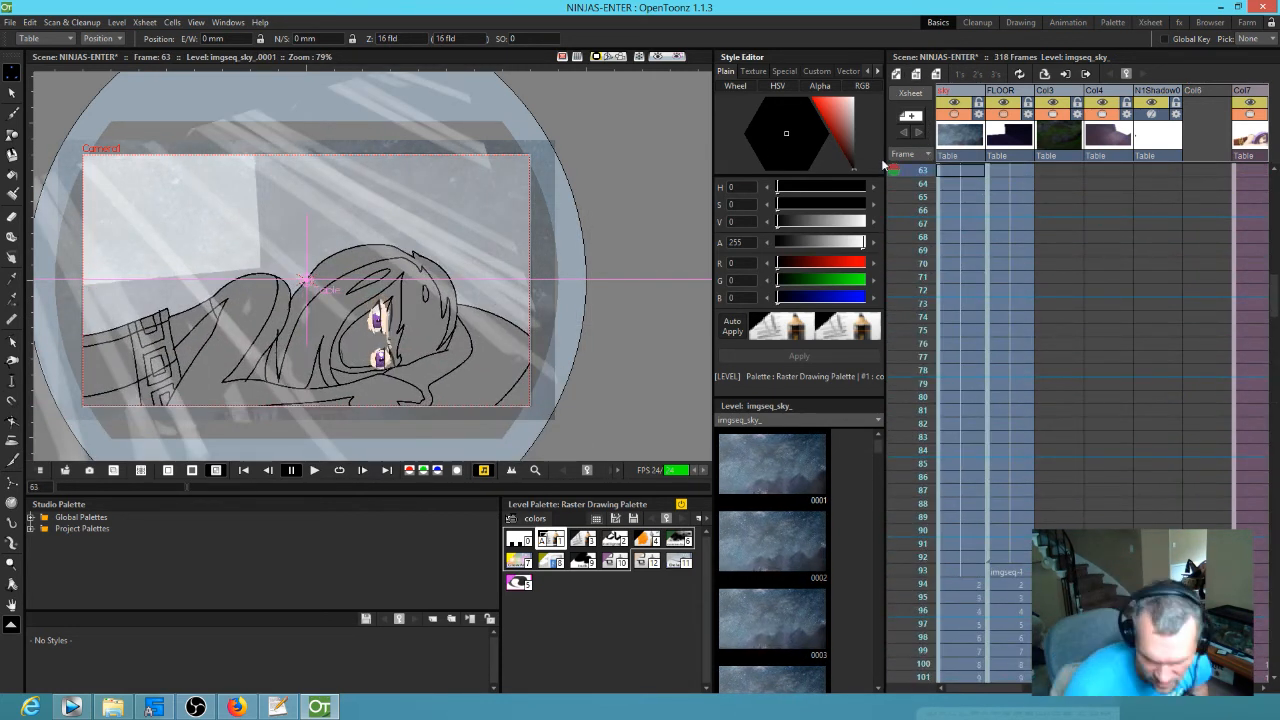
scroll(920, 210, up, 10)
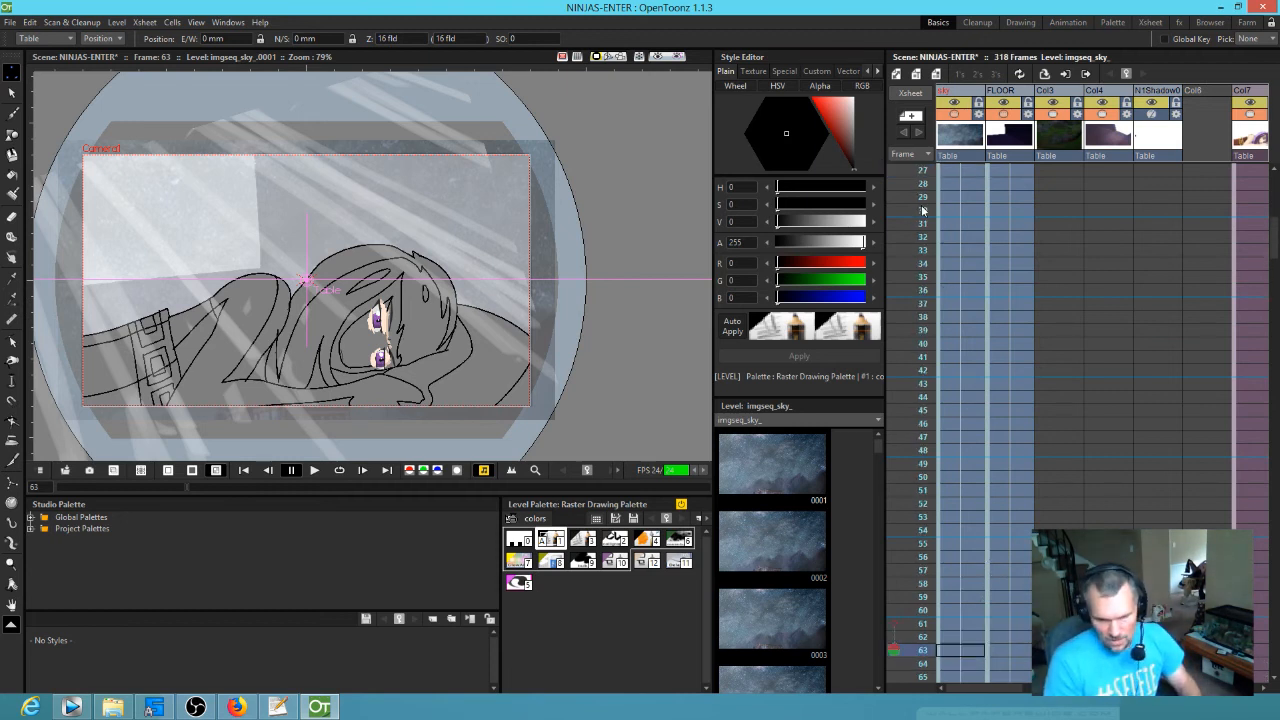
click(9, 22)
click(34, 68)
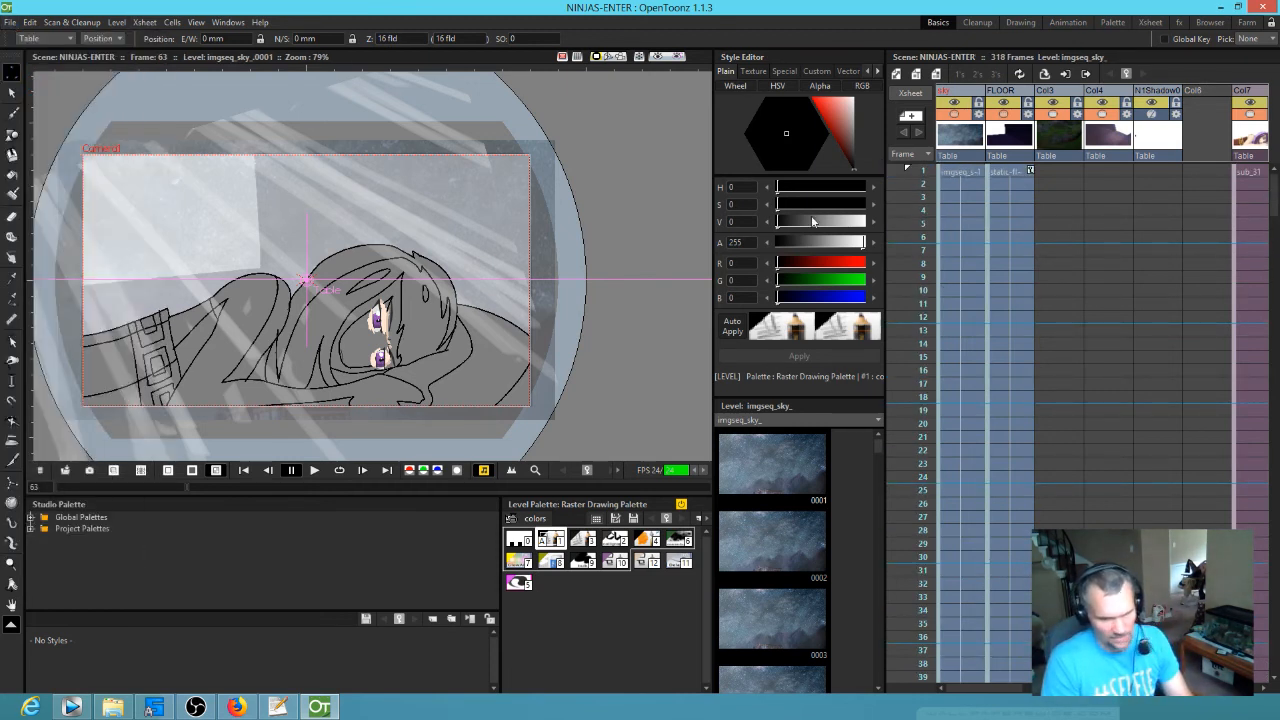
- Review the animation from the scene's opening frames through to frame 178
click(944, 170)
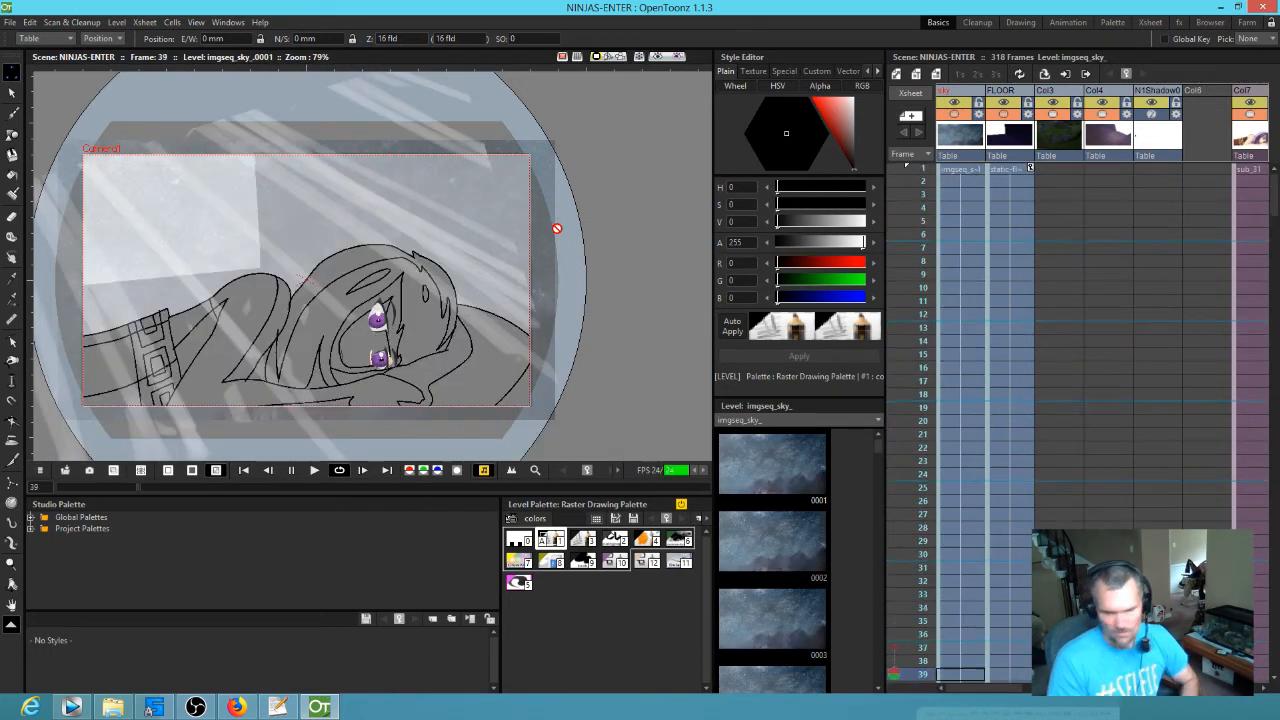
scroll(1051, 356, down, 15)
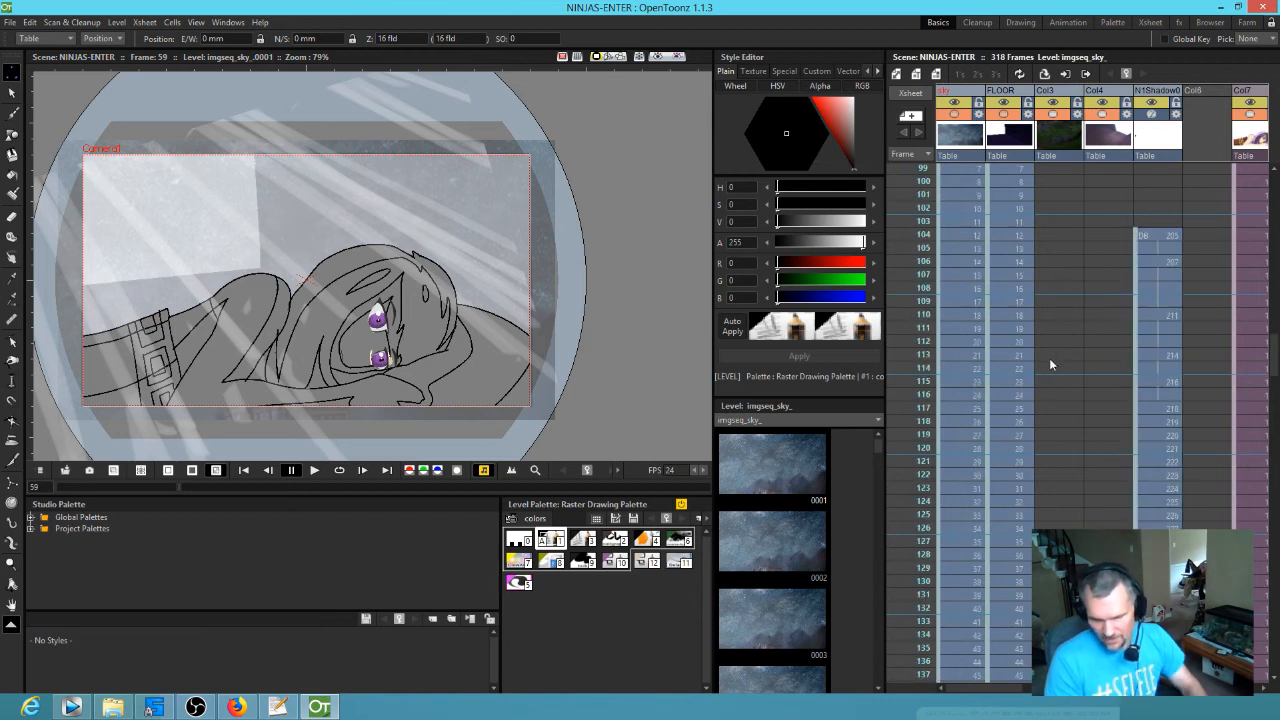
mouse_move(926, 323)
mouse_down()
mouse_move(915, 343)
mouse_move(915, 684)
mouse_move(928, 170)
mouse_move(960, 437)
mouse_move(946, 561)
mouse_up()
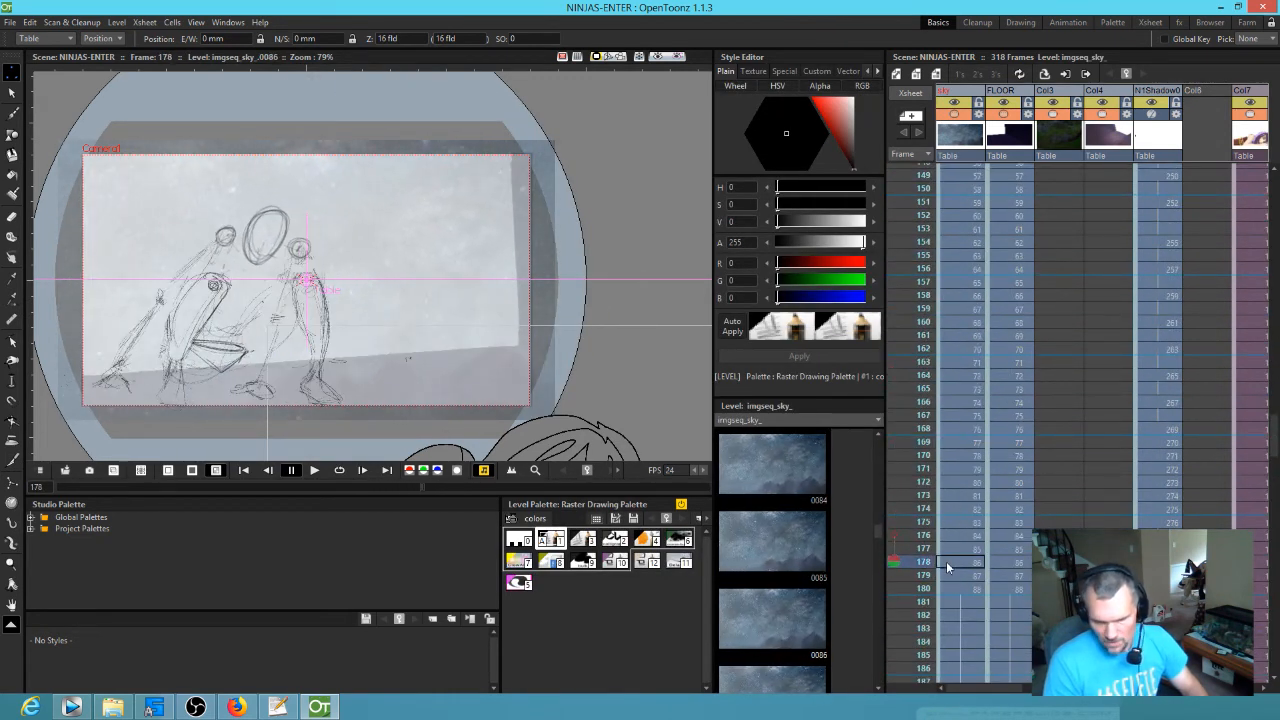
- Examine the columns beyond Col7 and inspect the EC drawing at frame 157 of Col14
scroll(1057, 319, down, 5)
scroll(1159, 332, right, 5)
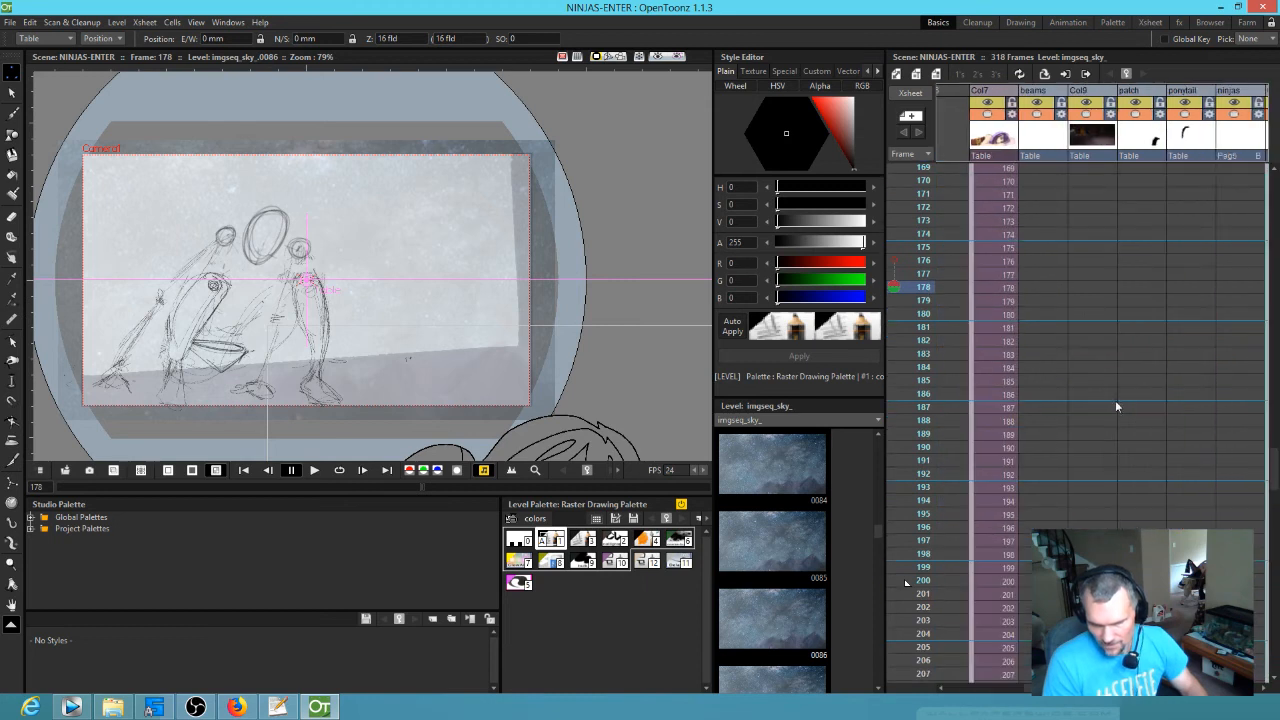
scroll(1113, 422, right, 5)
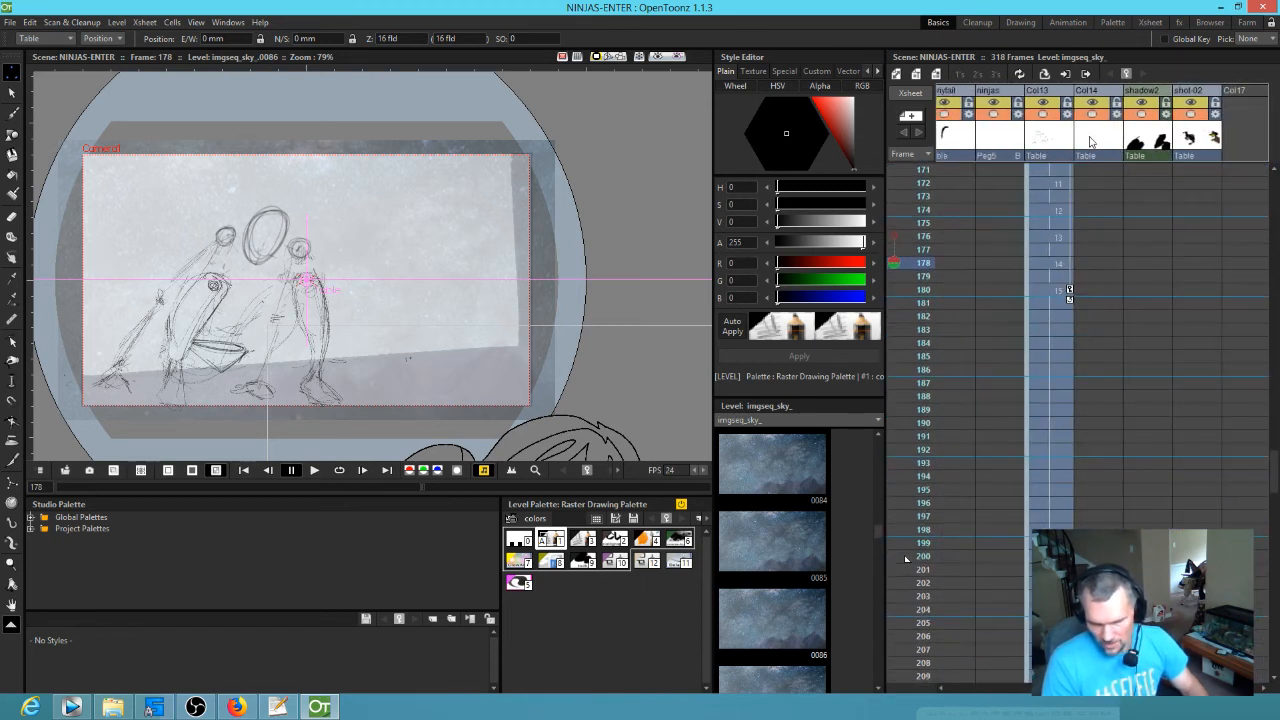
scroll(1111, 194, up, 10)
scroll(1111, 194, up, 4)
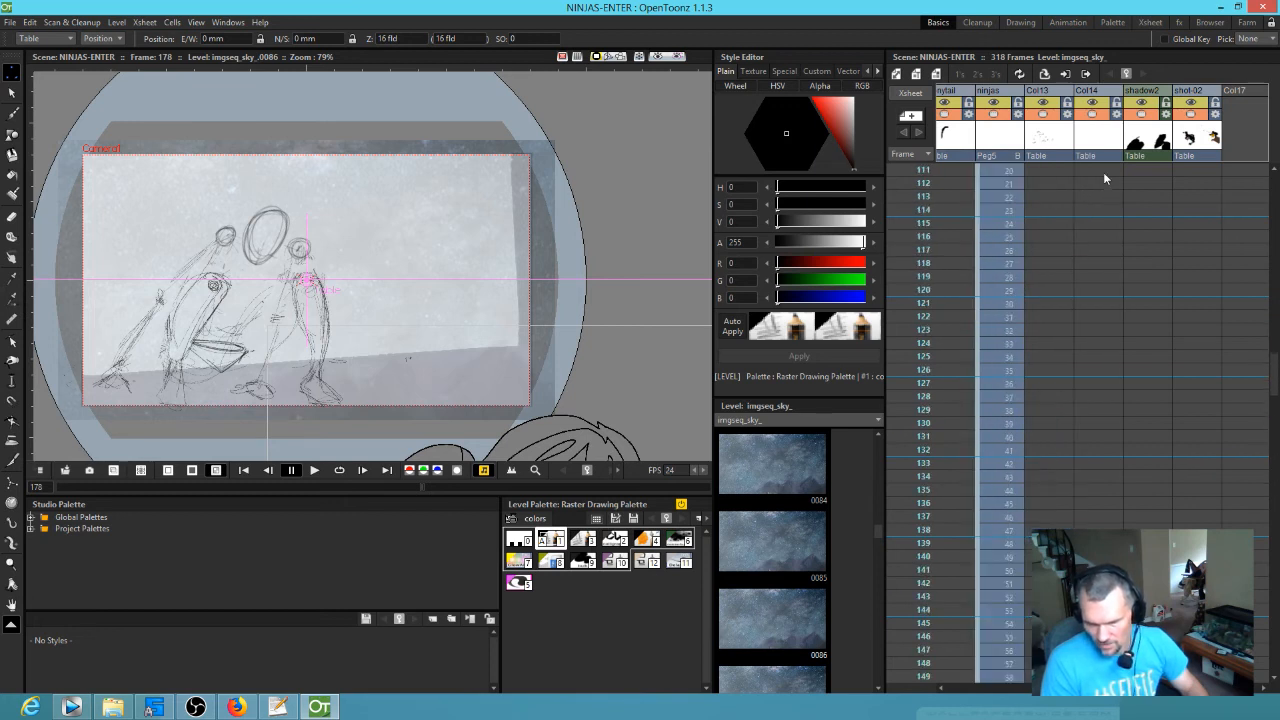
scroll(1103, 184, down, 7)
click(1103, 389)
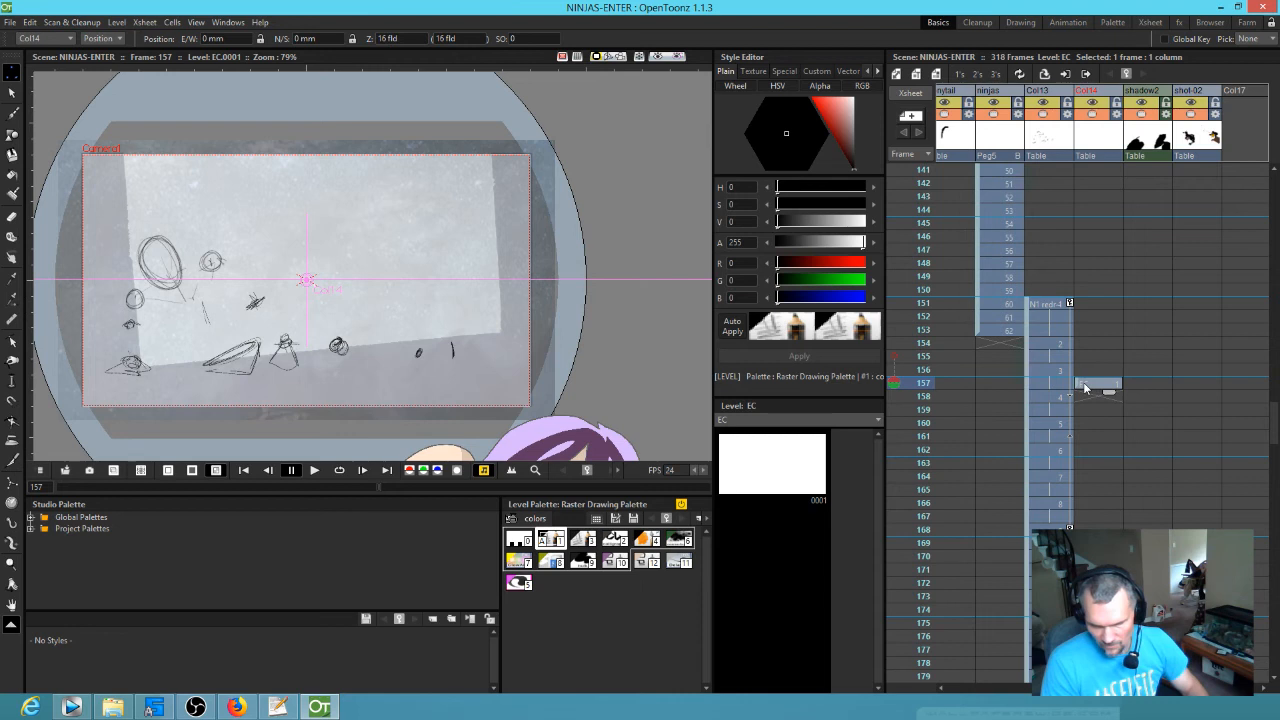
click(778, 465)
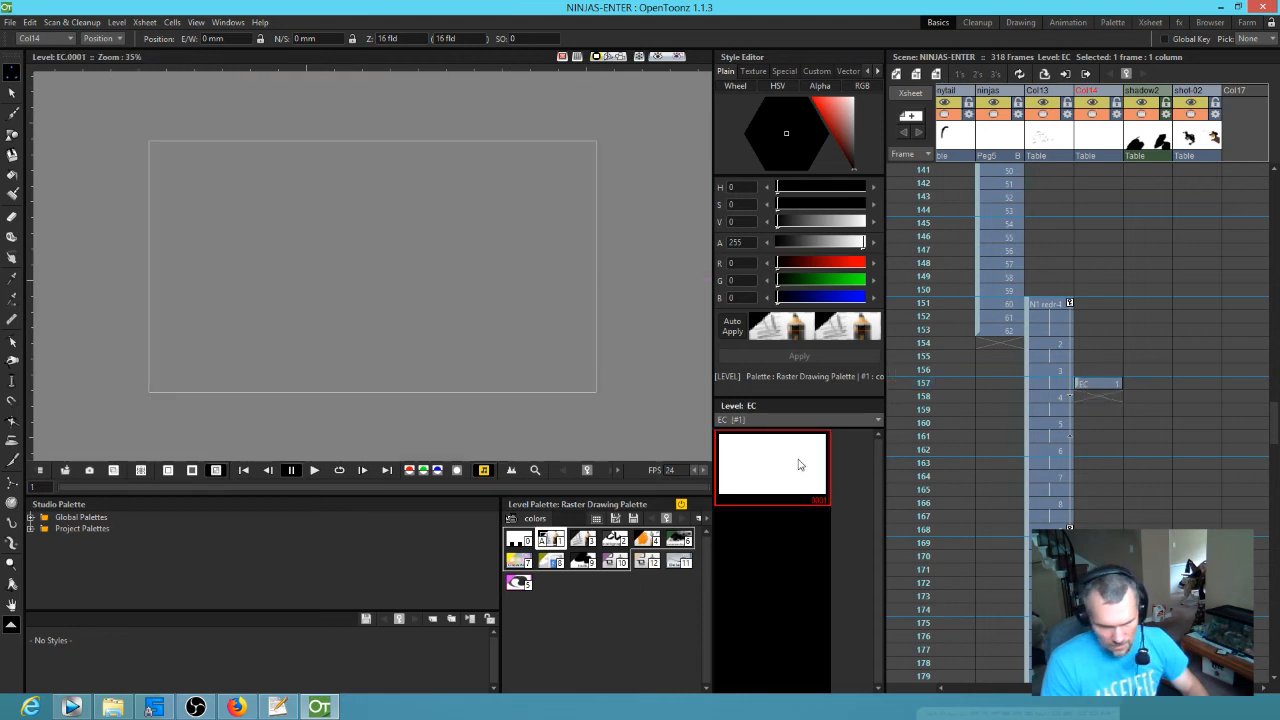
click(1090, 386)
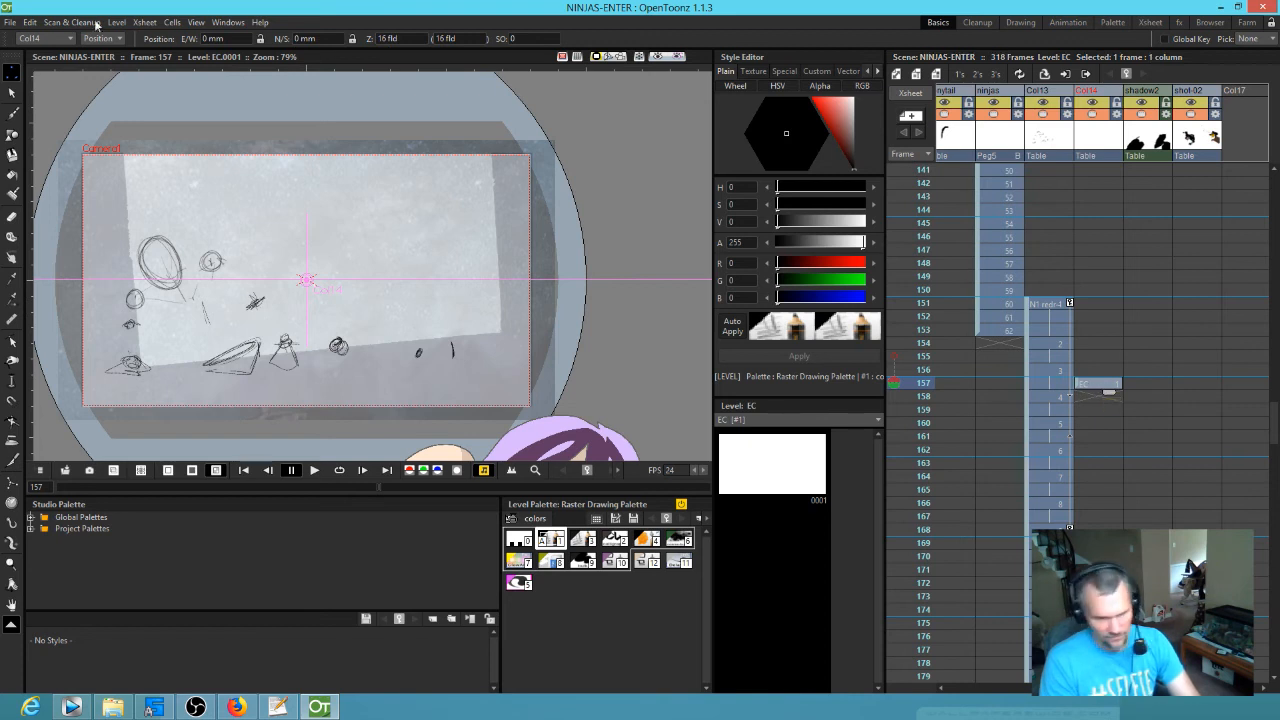
- Save the scene and delete the EC cell at frame 157 from Col14
click(12, 22)
click(22, 67)
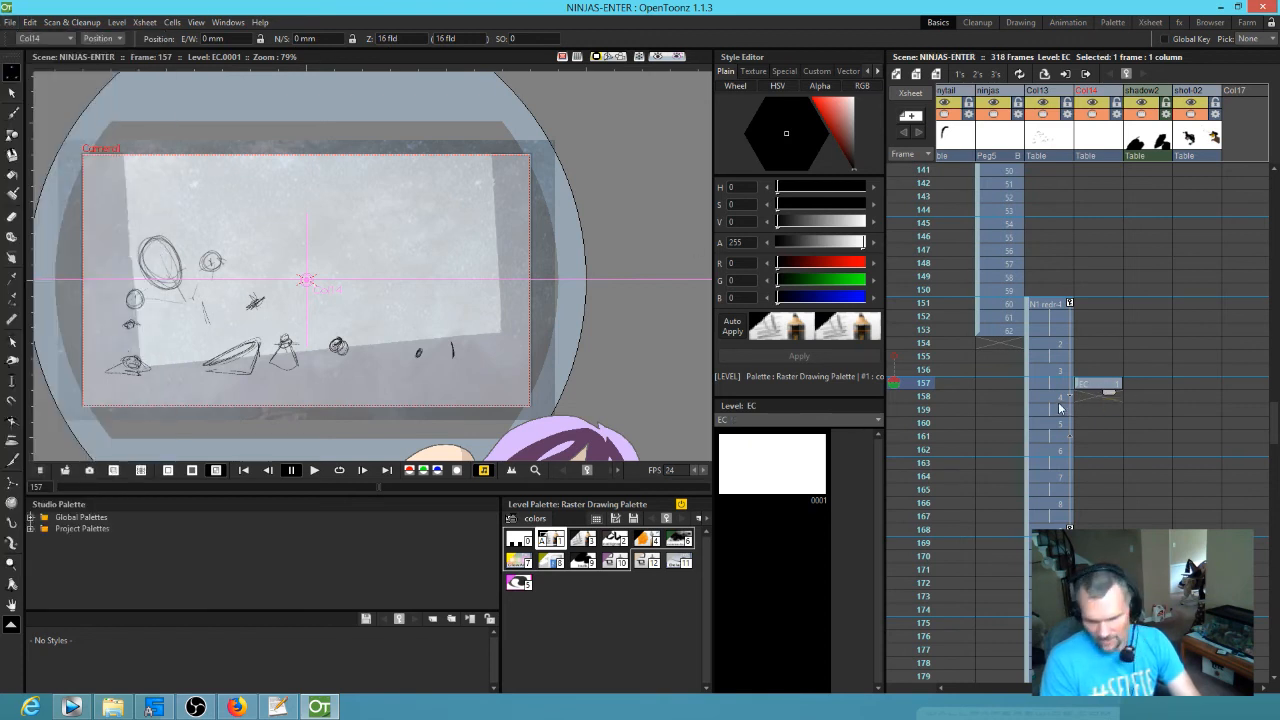
key(Delete)
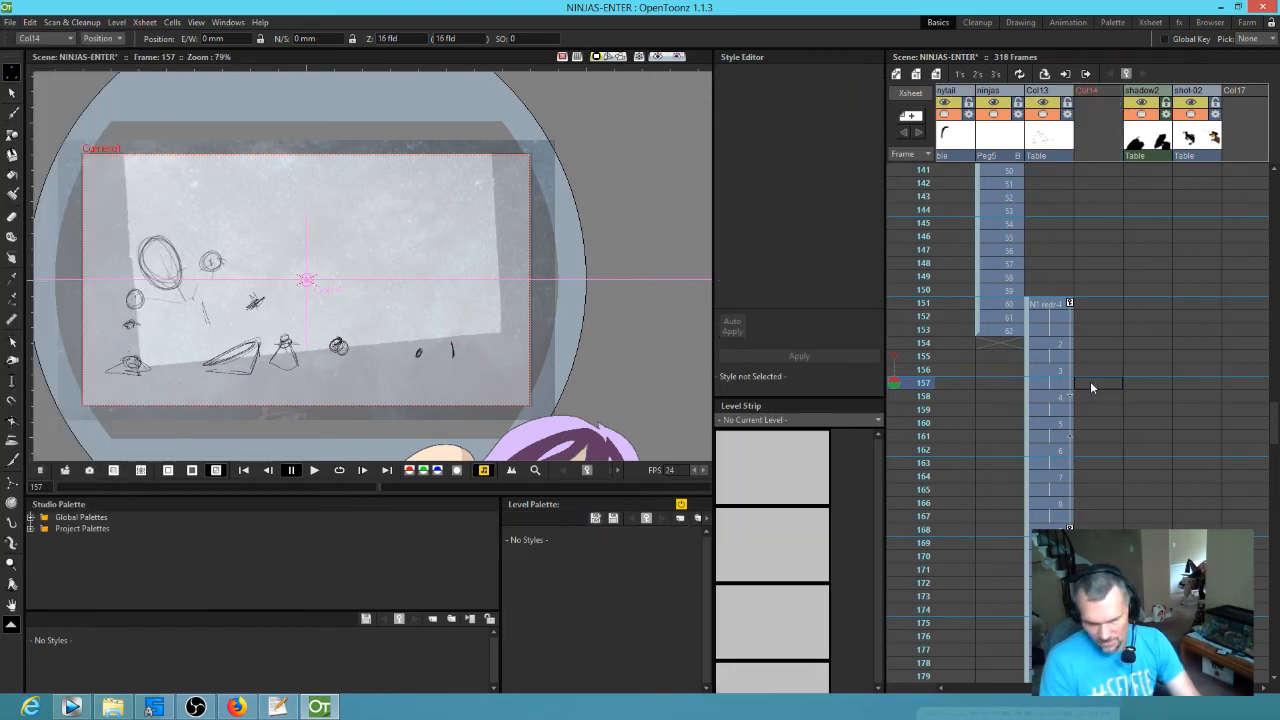
- Create a new blank N1 redraw drawing at frame 182 of Col13 with the Brush tool
scroll(1100, 380, down, 8)
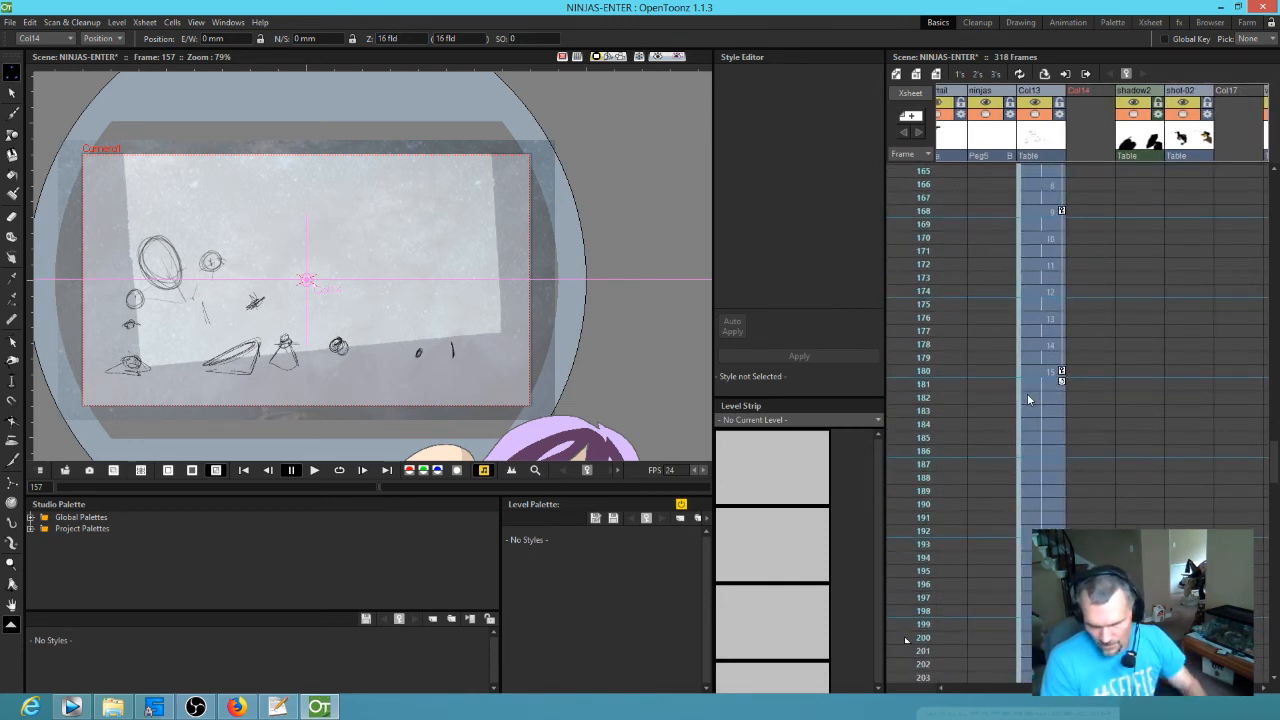
click(1028, 404)
scroll(1030, 430, down, 4)
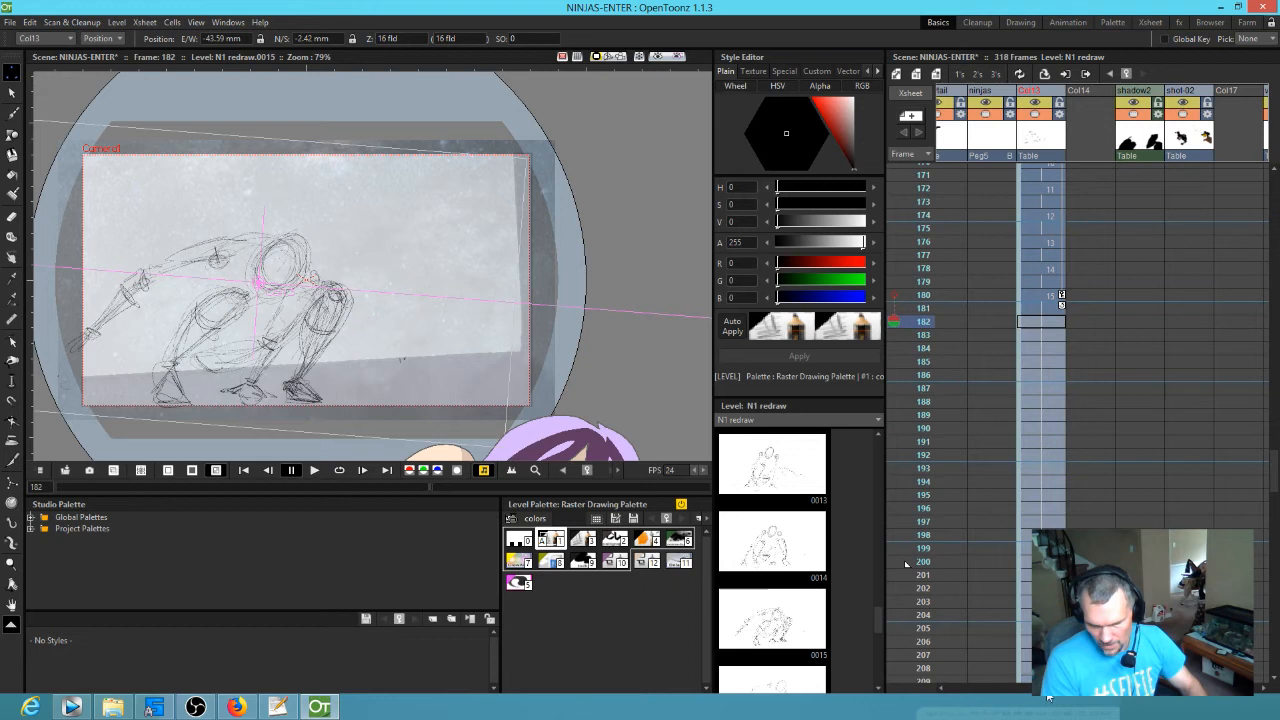
scroll(1048, 640, down, 1)
scroll(1086, 319, up, 4)
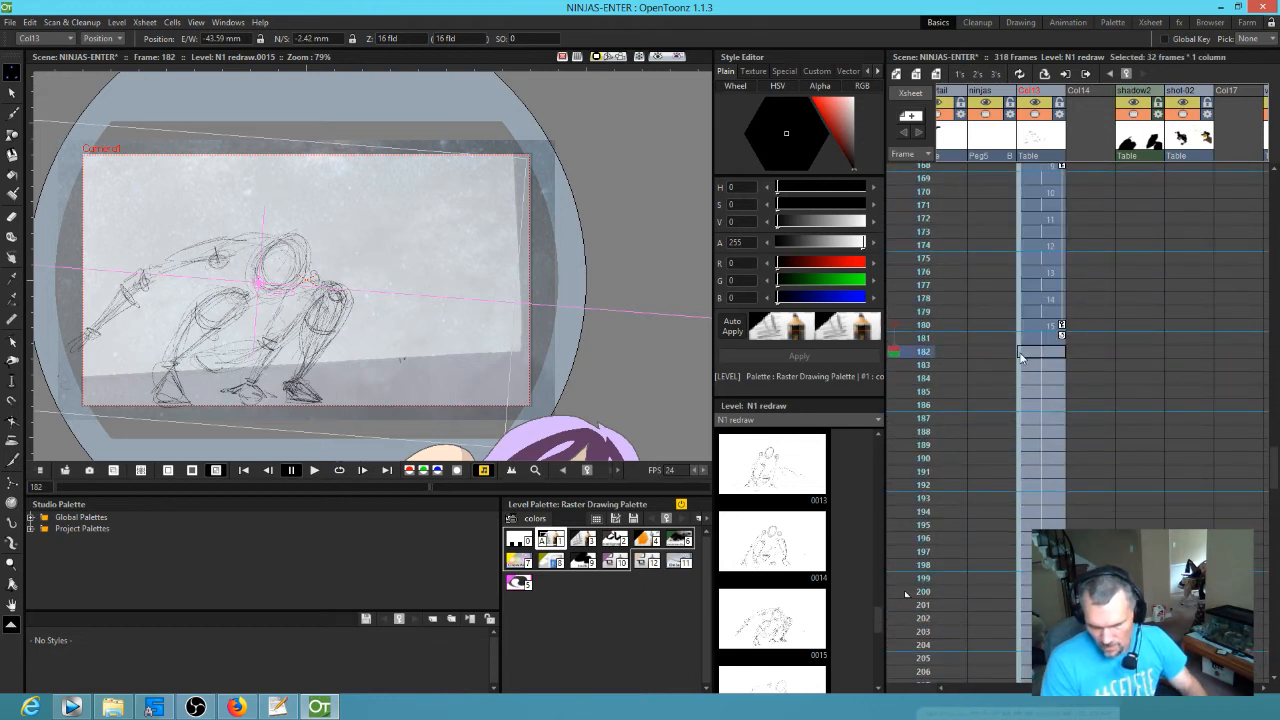
click(1045, 327)
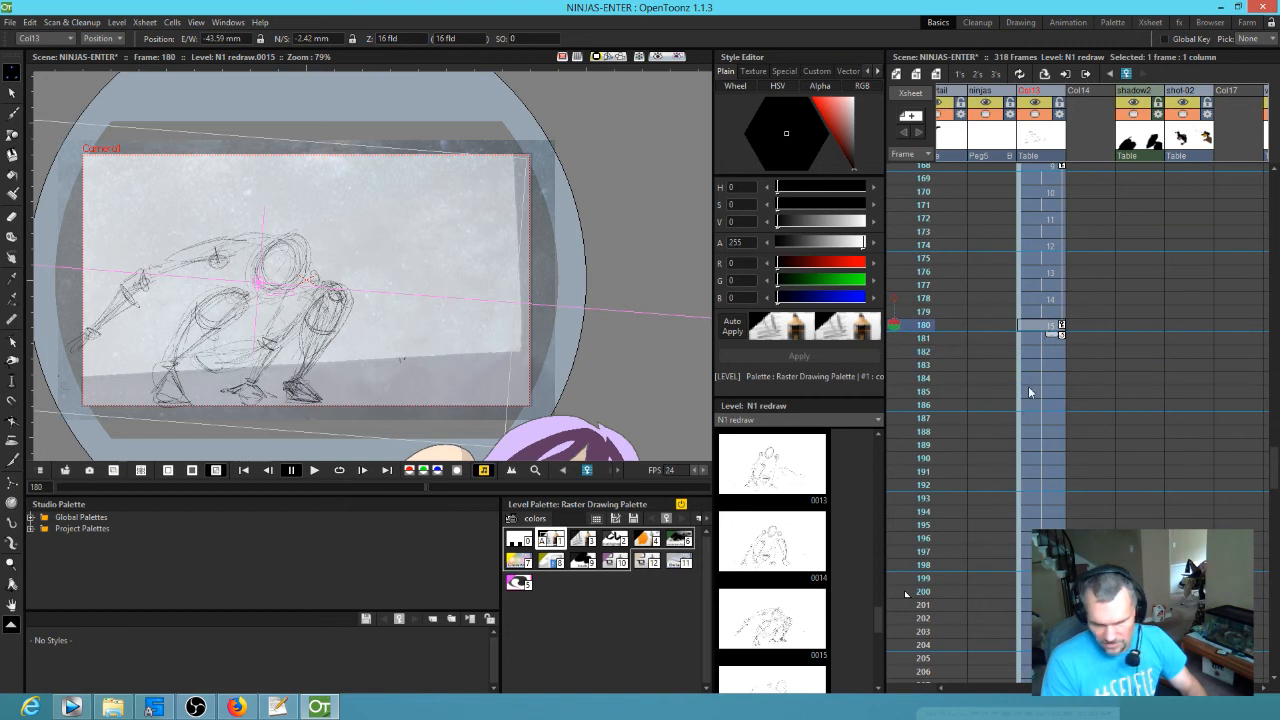
click(1037, 354)
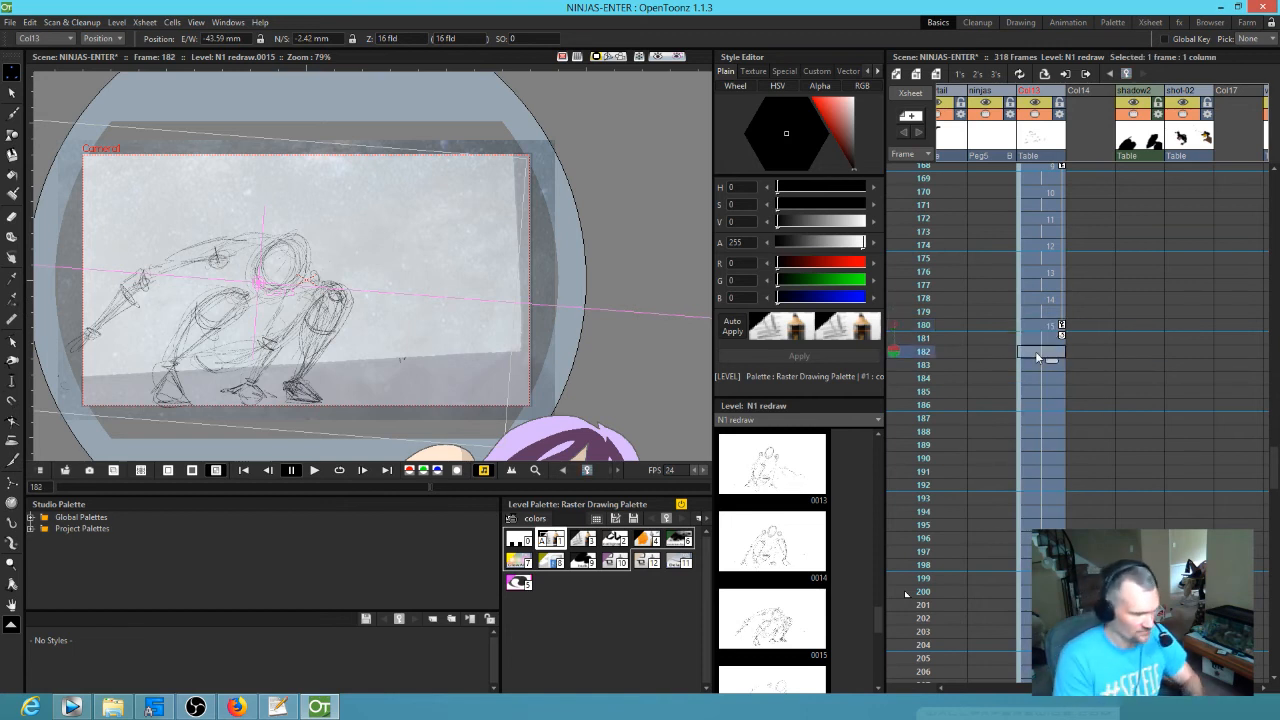
key(b)
click(451, 332)
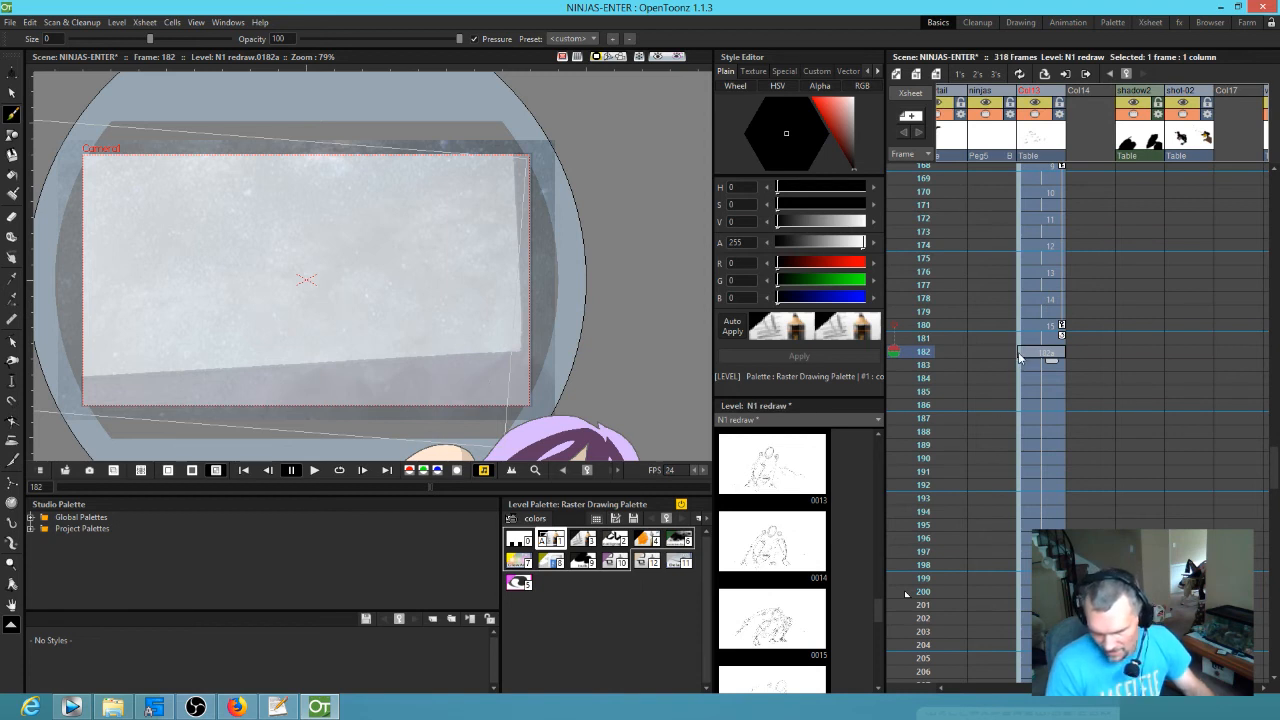
- Move the N1 redraw cells from frame 182 to 213 out of Col13 into Col14 at the same frames
scroll(1028, 385, down, 5)
shift+click(1037, 510)
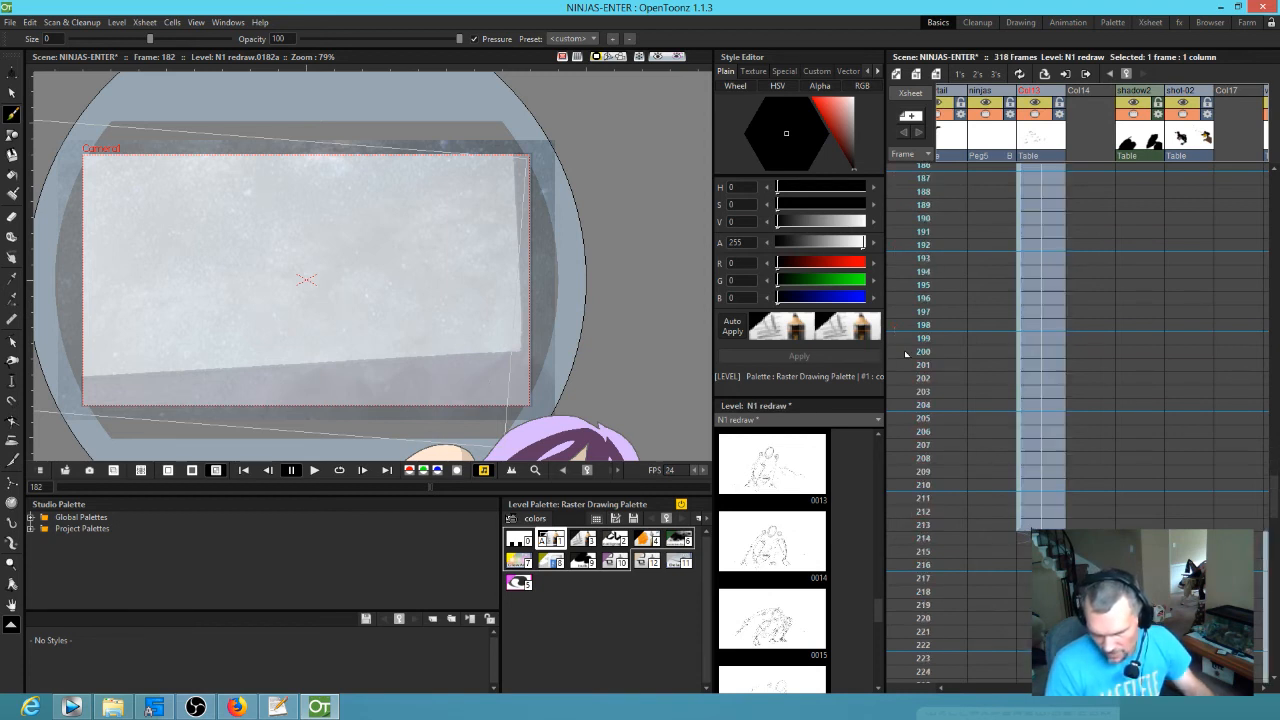
scroll(1051, 286, up, 5)
drag(1019, 372, 1079, 357)
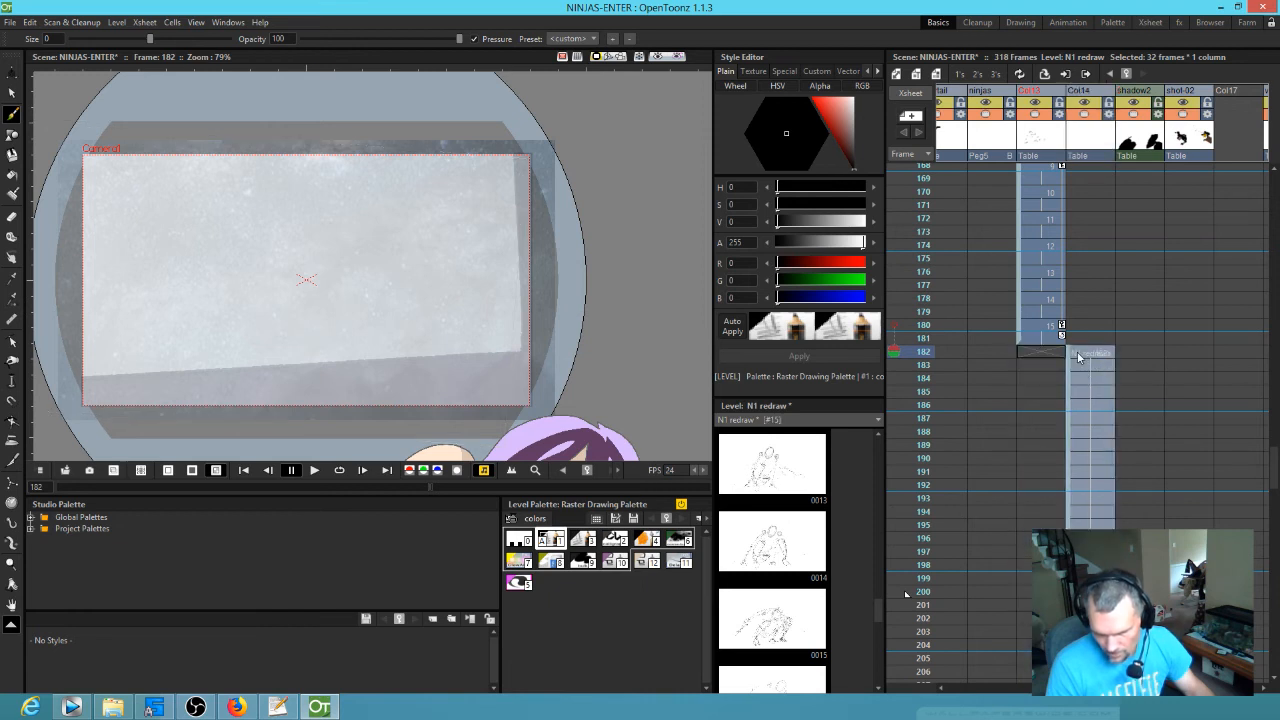
- Check the N1 redraw drawing at frame 182 of Col14
click(1028, 357)
click(1071, 356)
drag(923, 298, 968, 353)
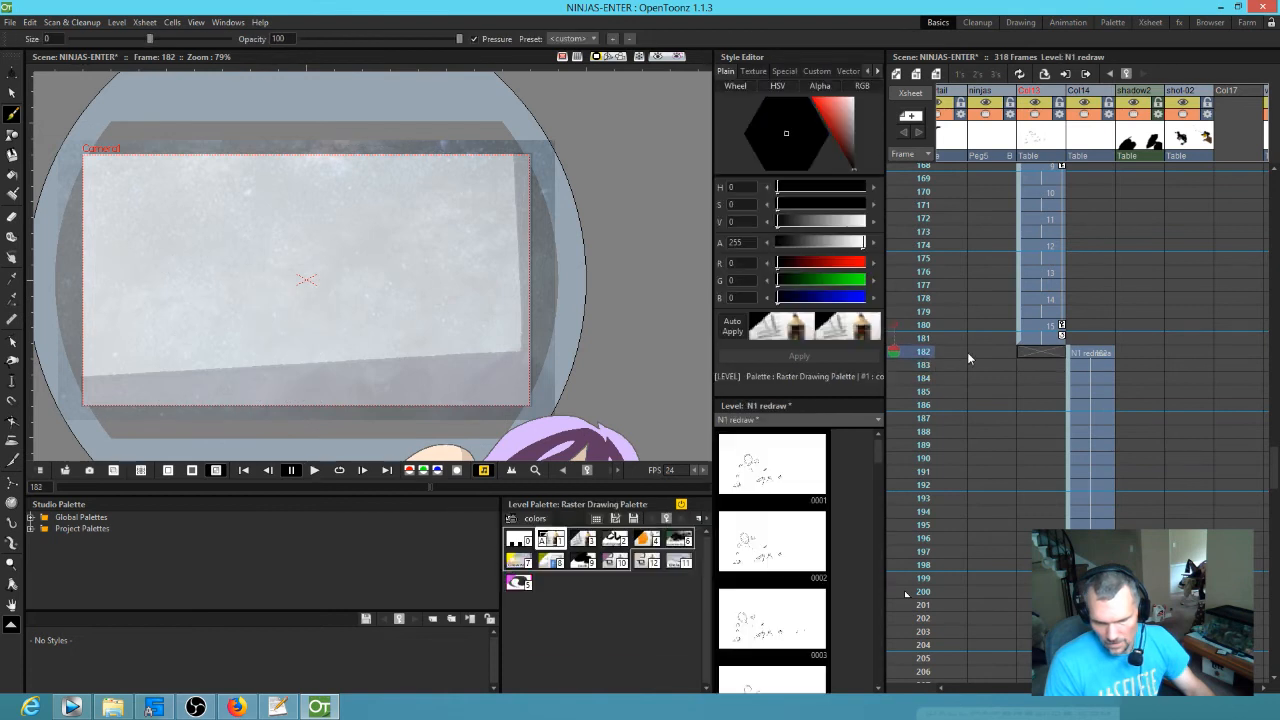
click(1090, 357)
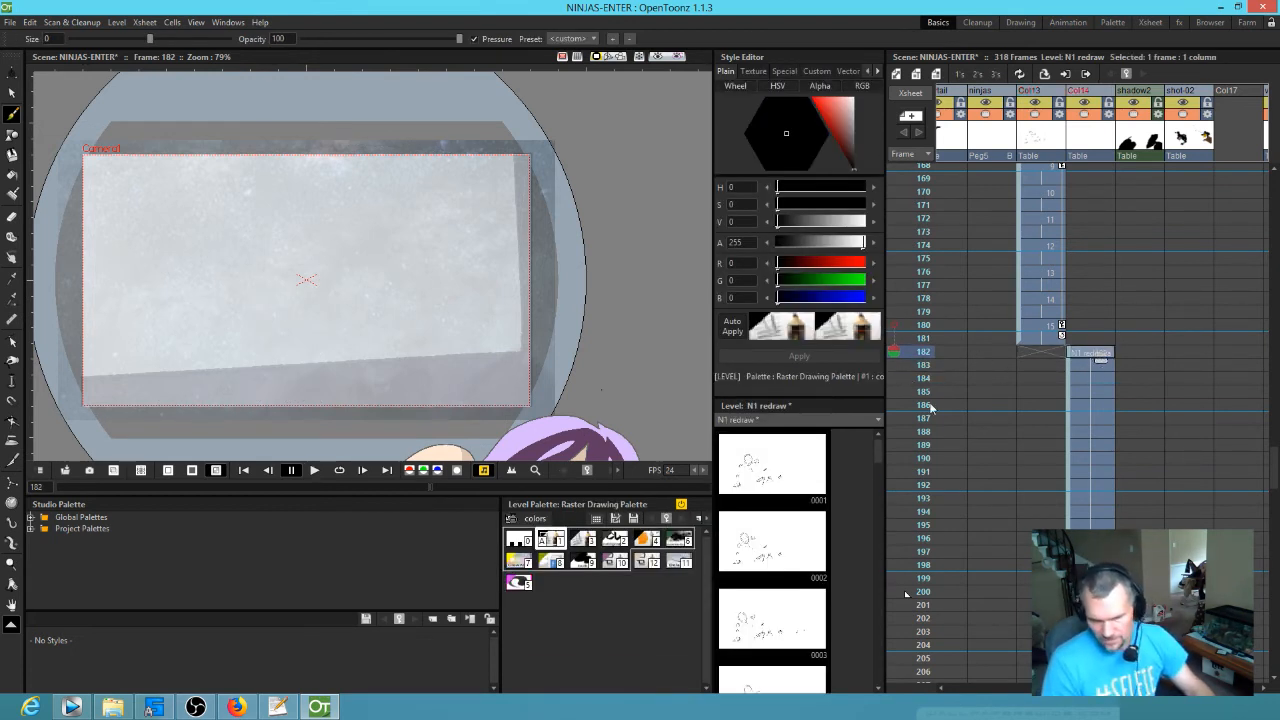
- Delete the cells from frame 182 to 214 in the sky and FLOOR columns
drag(957, 430, 1138, 380)
scroll(964, 363, up, 2)
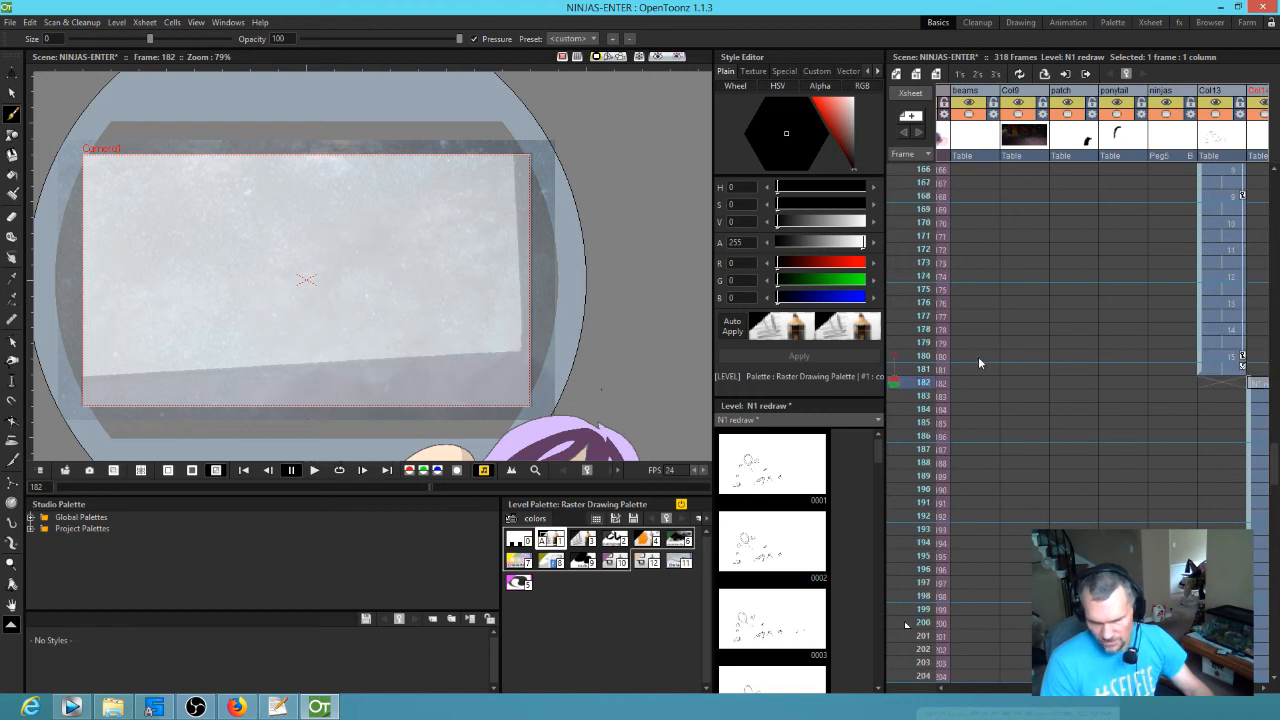
scroll(976, 356, down, 8)
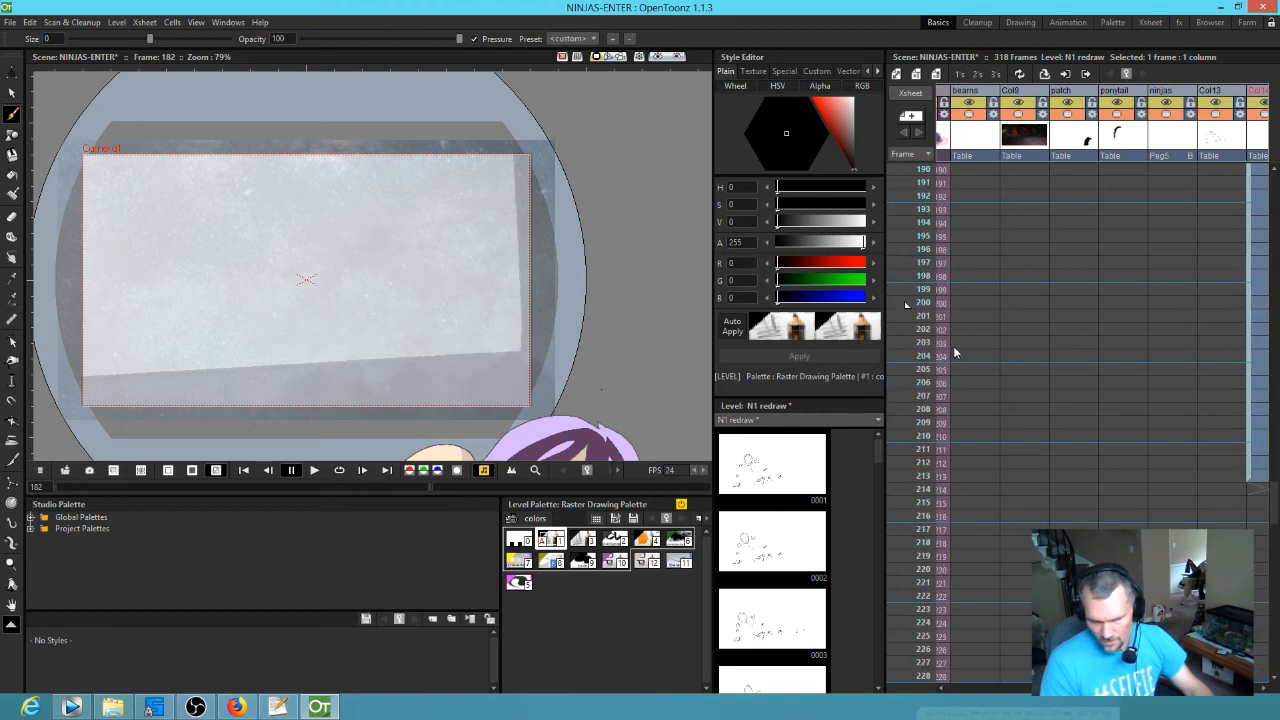
scroll(954, 347, up, 8)
drag(993, 363, 839, 364)
drag(1198, 362, 1136, 359)
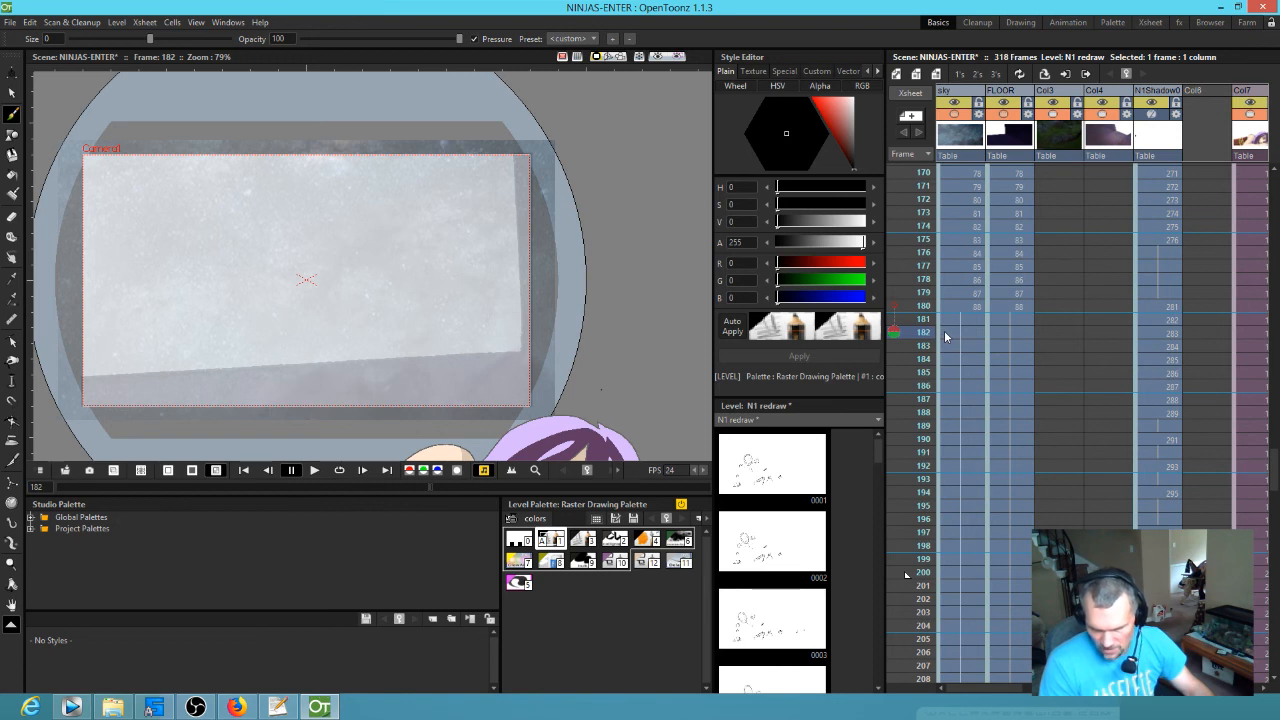
drag(945, 337, 1013, 337)
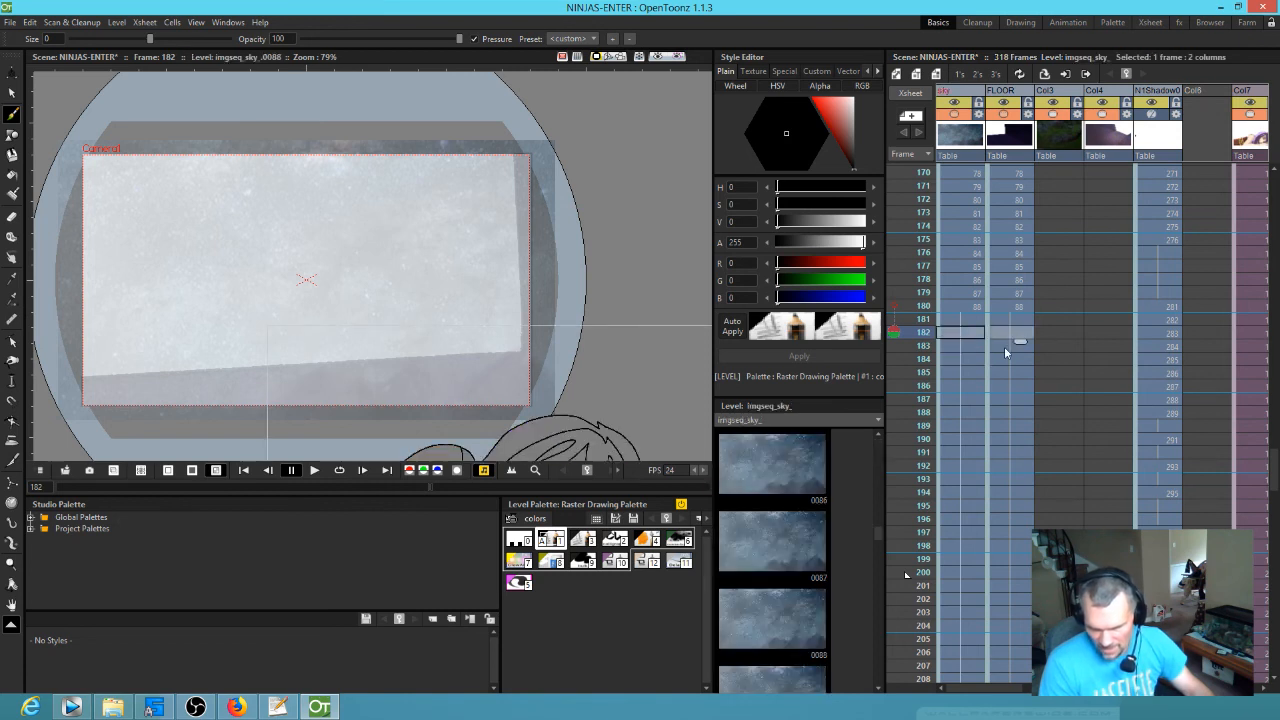
scroll(1004, 346, down, 4)
shift+click(1013, 600)
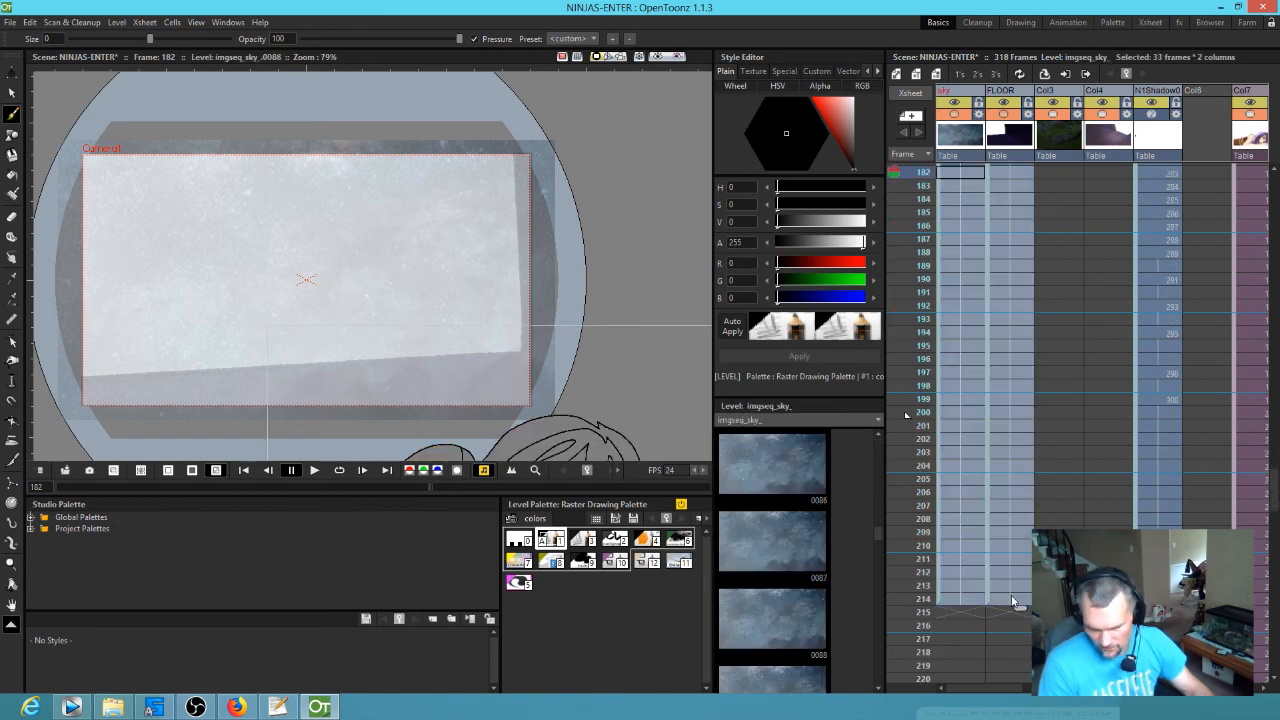
key(Delete)
- Set palette style #3 to black with V 0 and draw test strokes on the N1 redraw cell at frame 182 of Col14
scroll(1066, 486, up, 7)
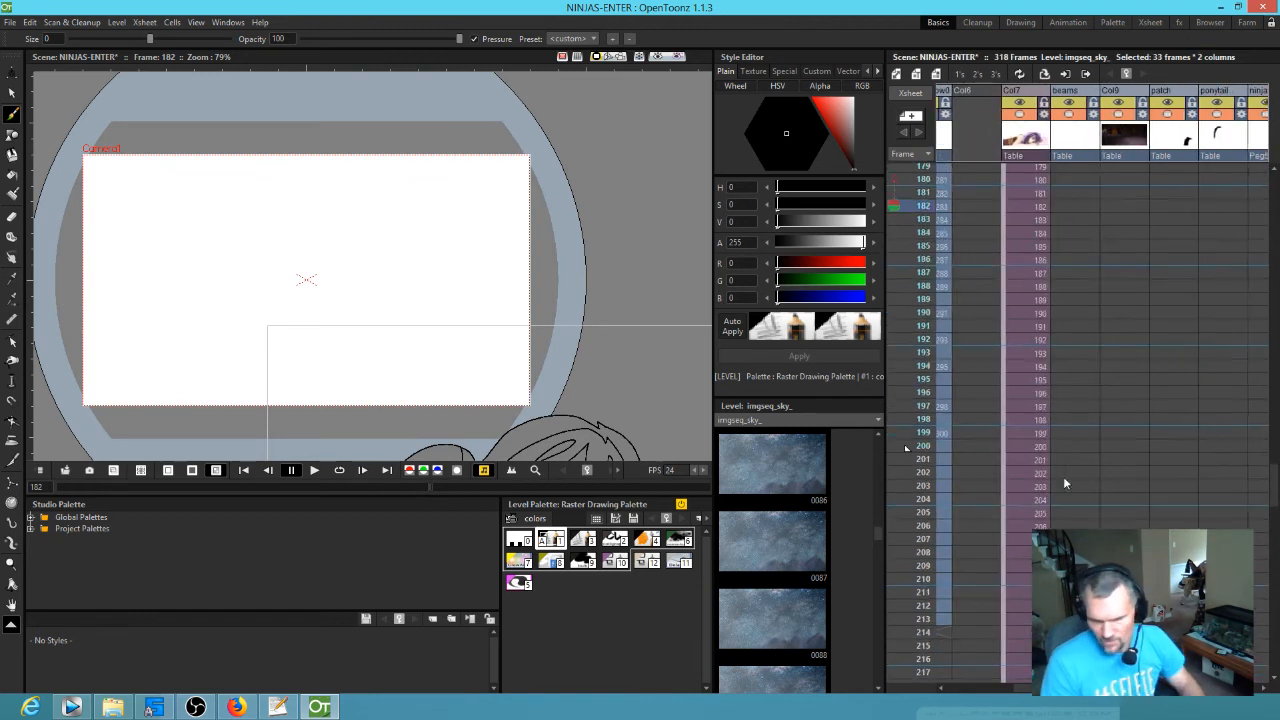
scroll(1185, 446, right, 4)
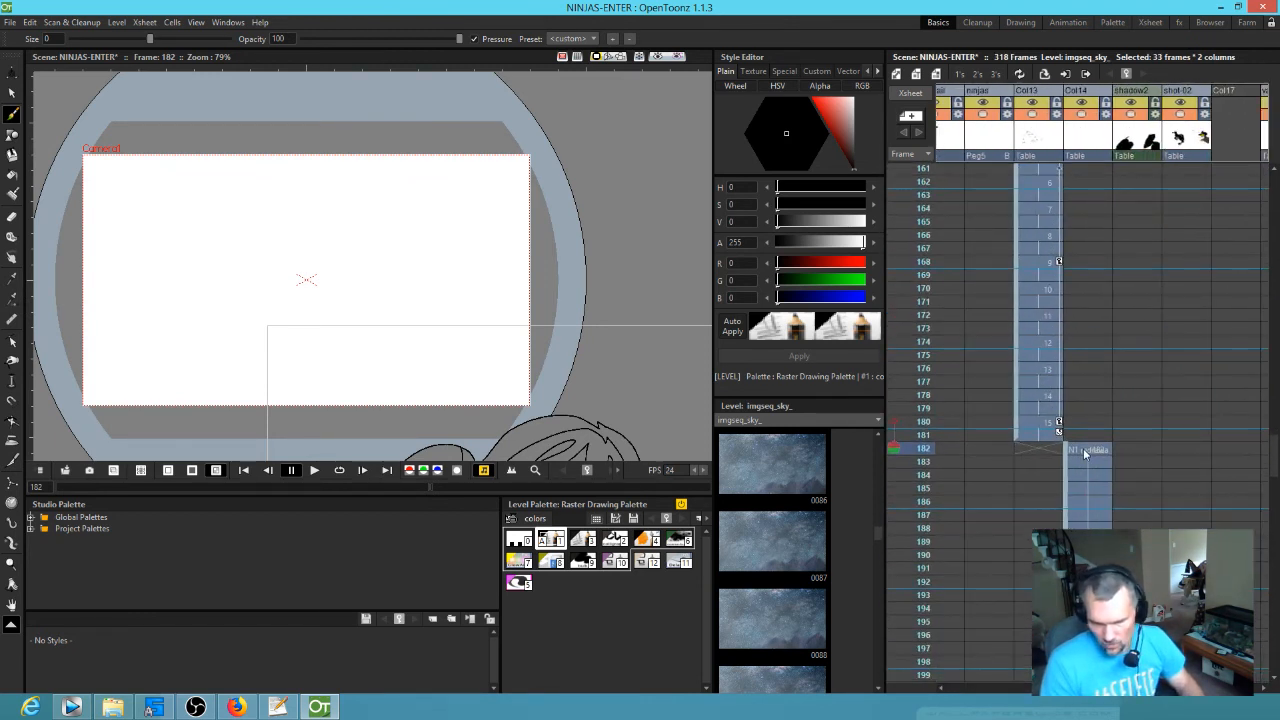
click(1083, 448)
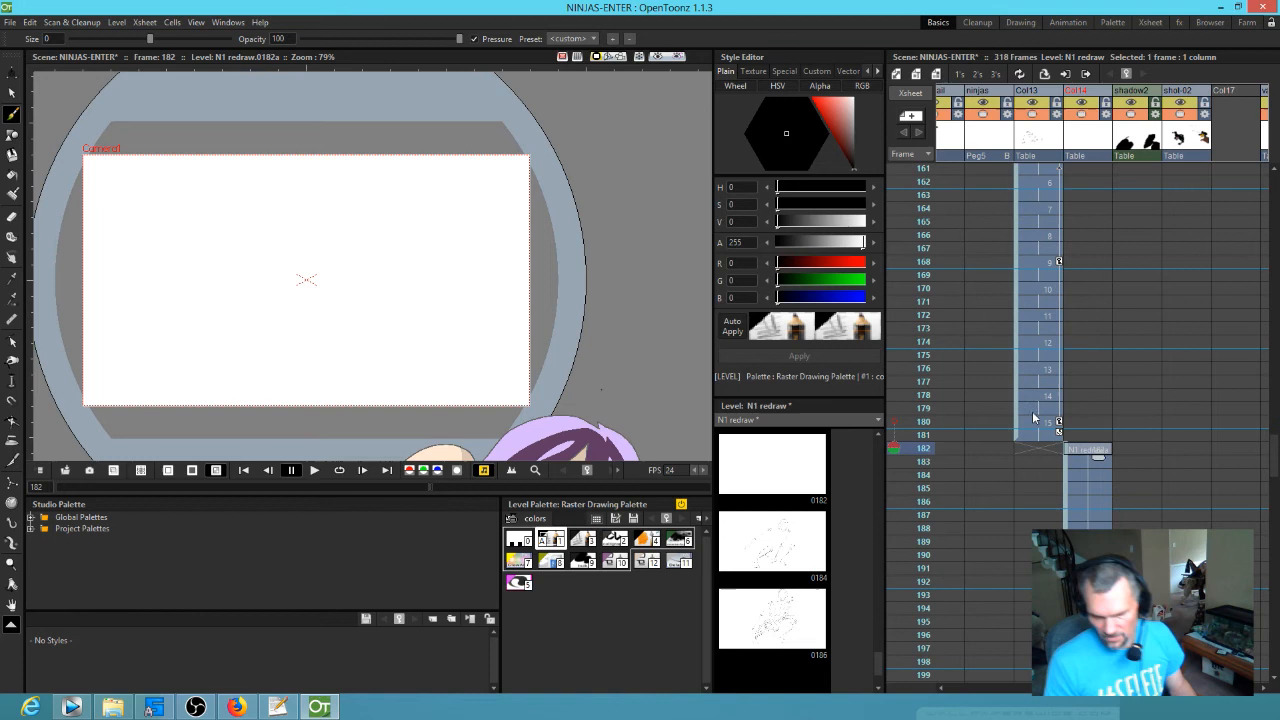
scroll(1066, 440, left, 2)
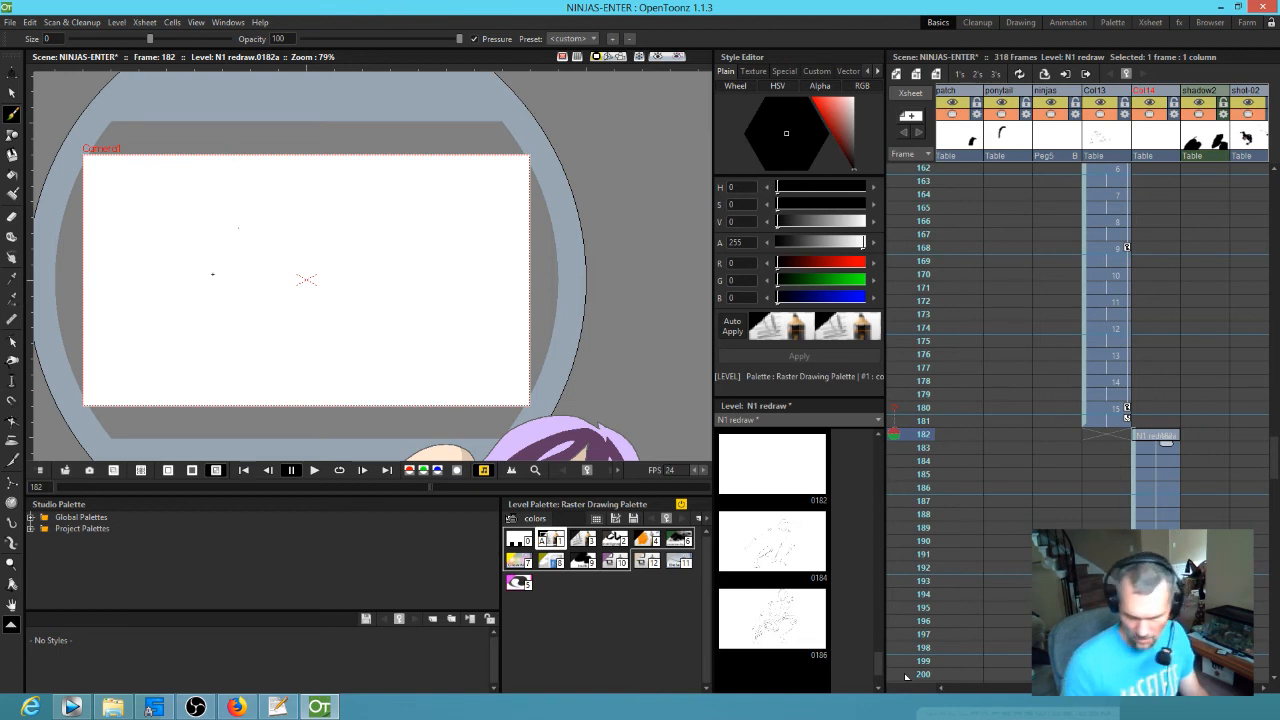
click(582, 540)
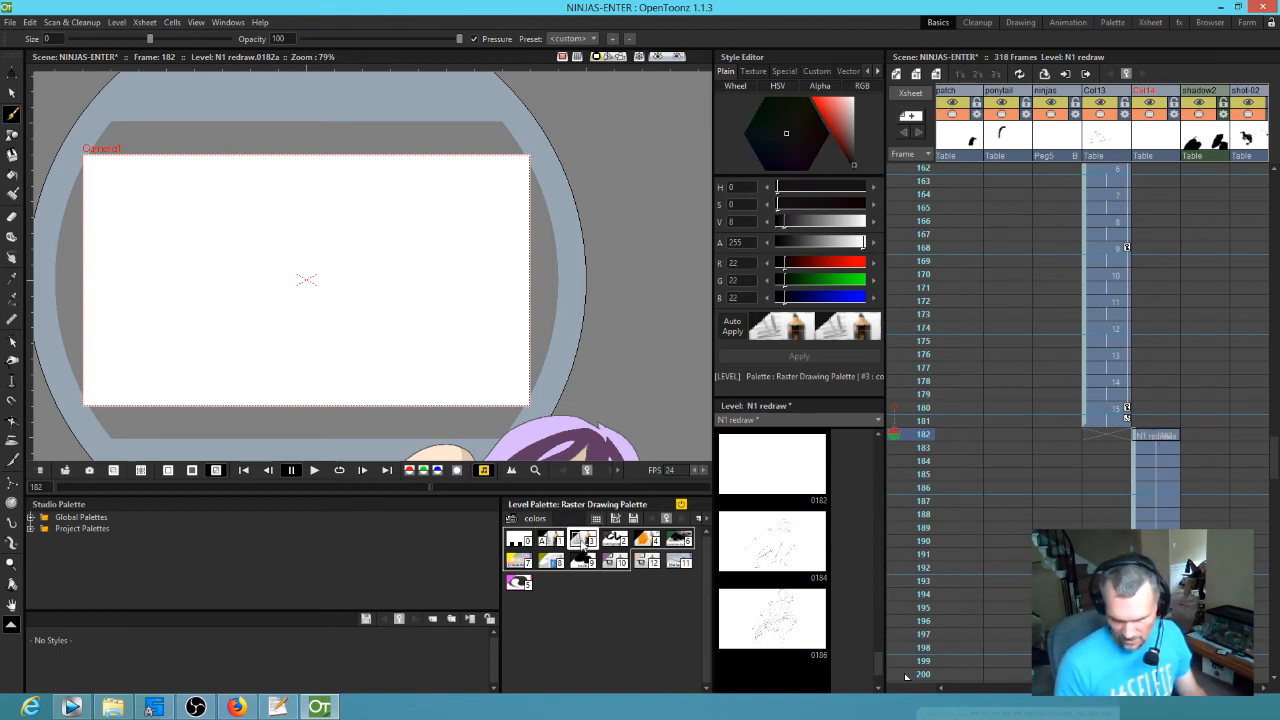
click(1163, 440)
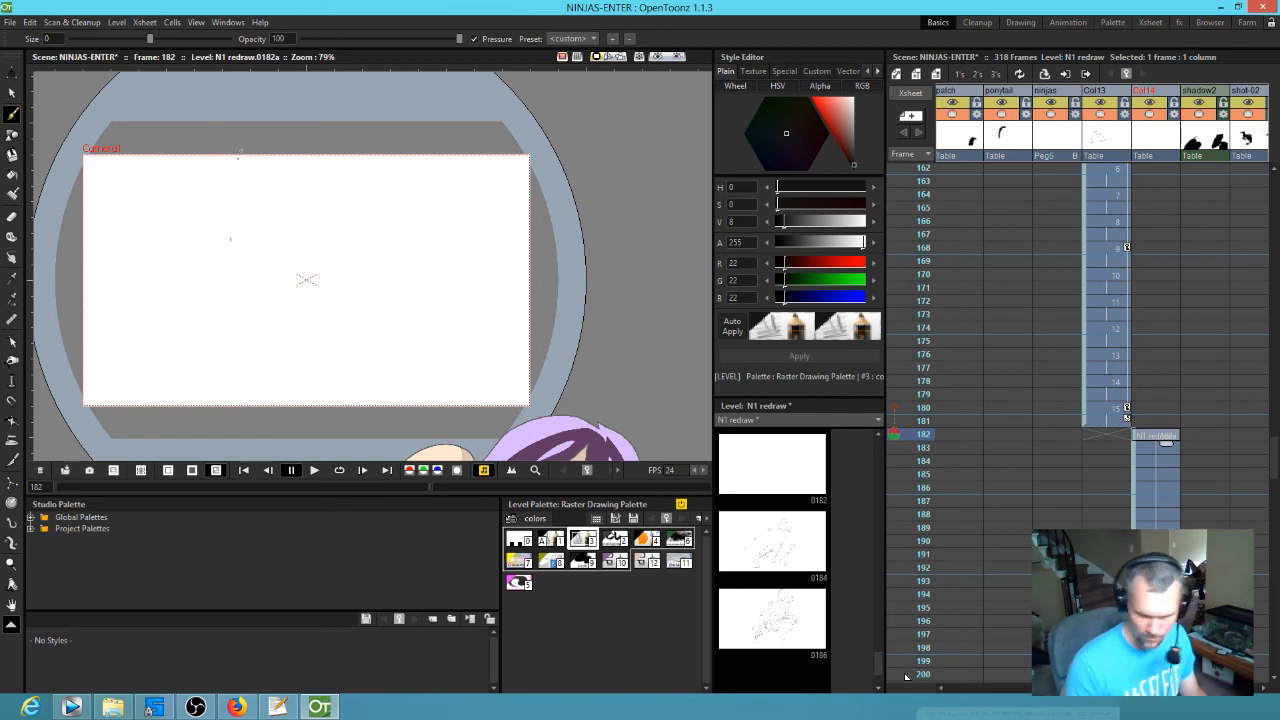
double_click(585, 541)
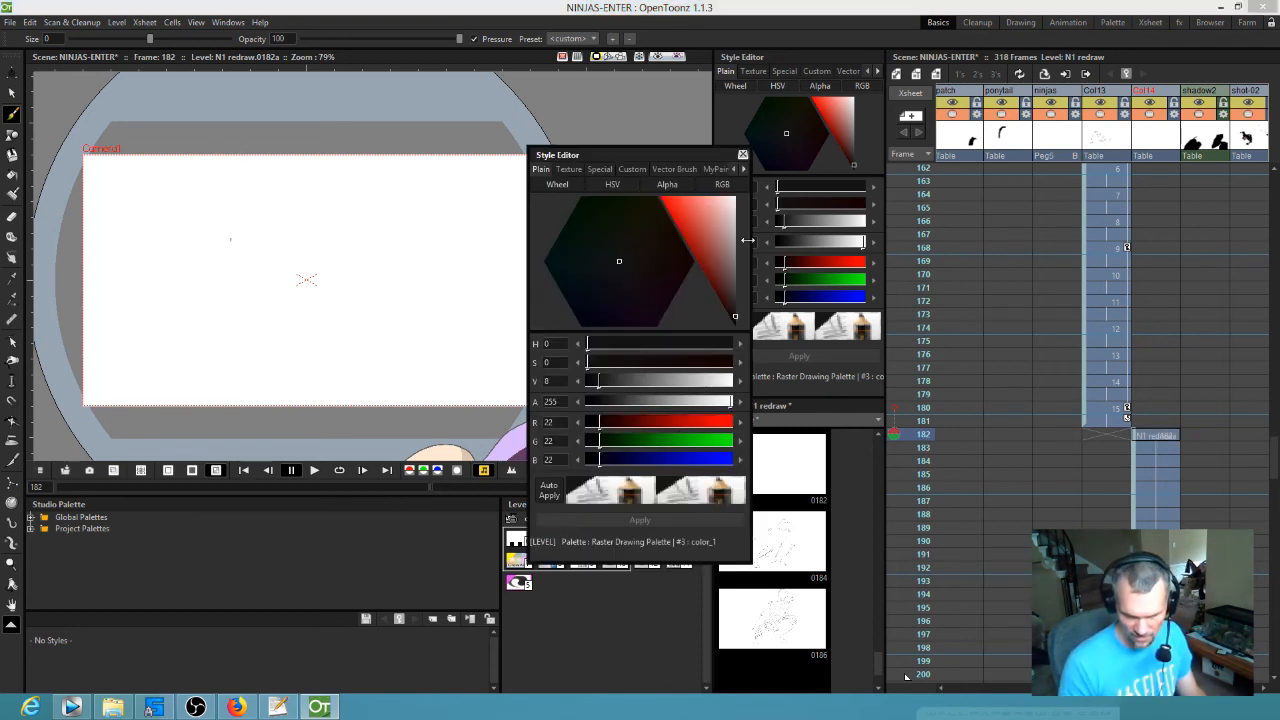
drag(735, 316, 736, 345)
click(742, 156)
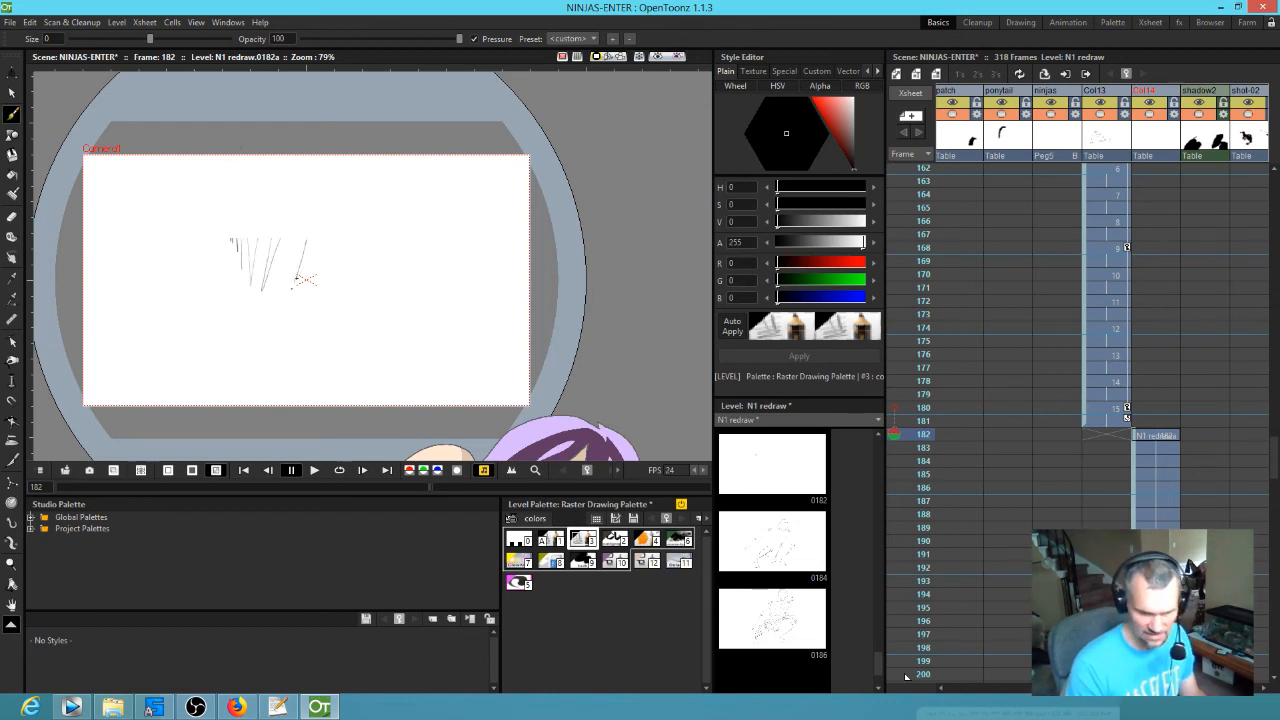
- Save the scene, restart OpenToonz and reopen the NINJAS-ENTER scene
click(10, 22)
click(40, 63)
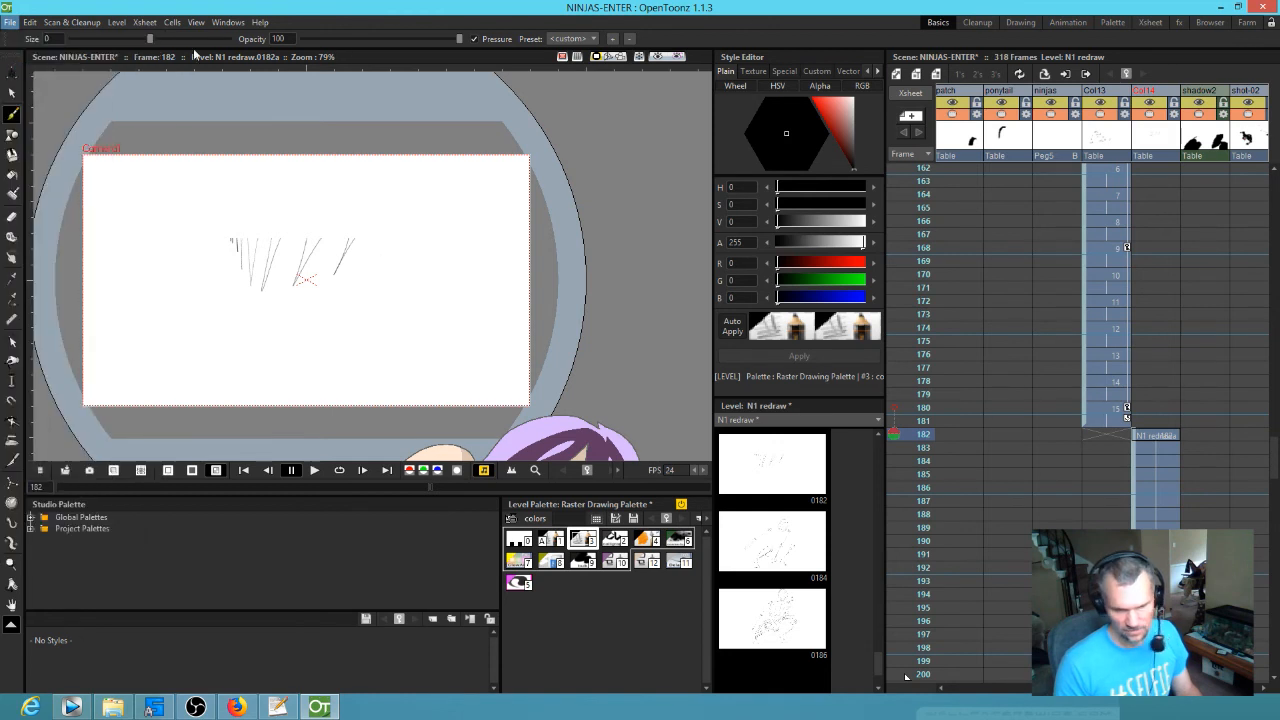
click(1253, 8)
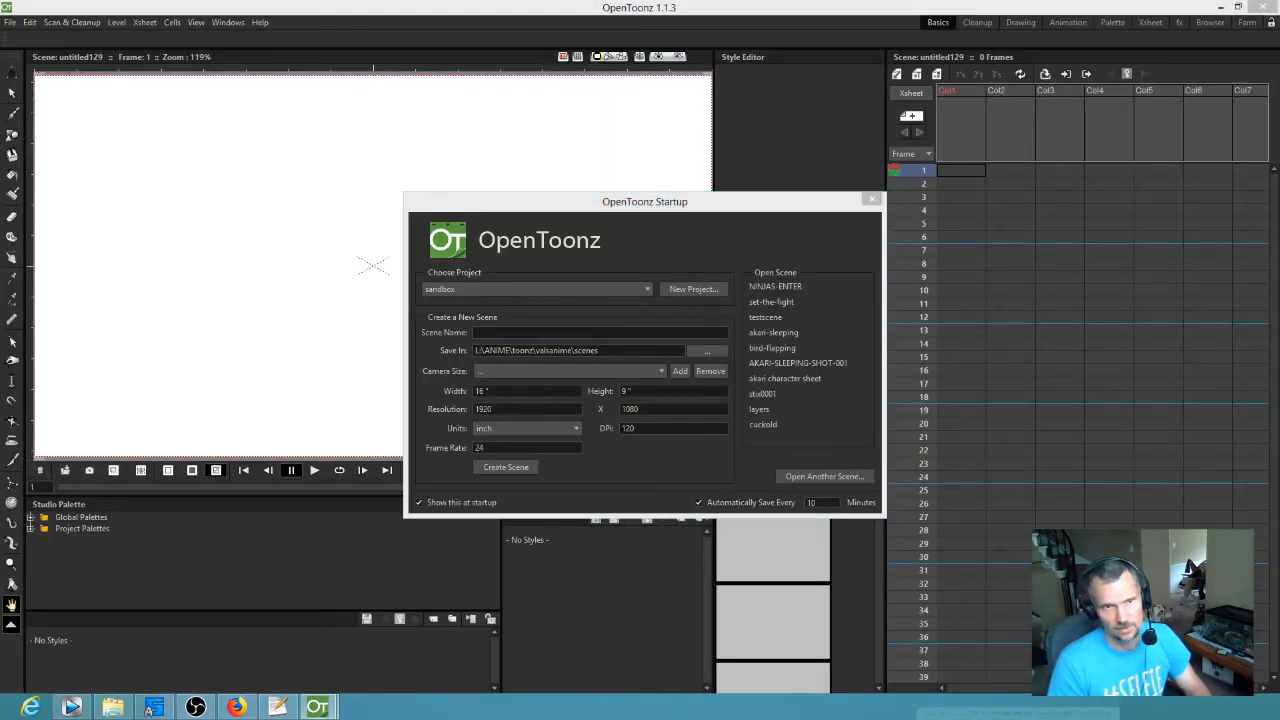
click(786, 286)
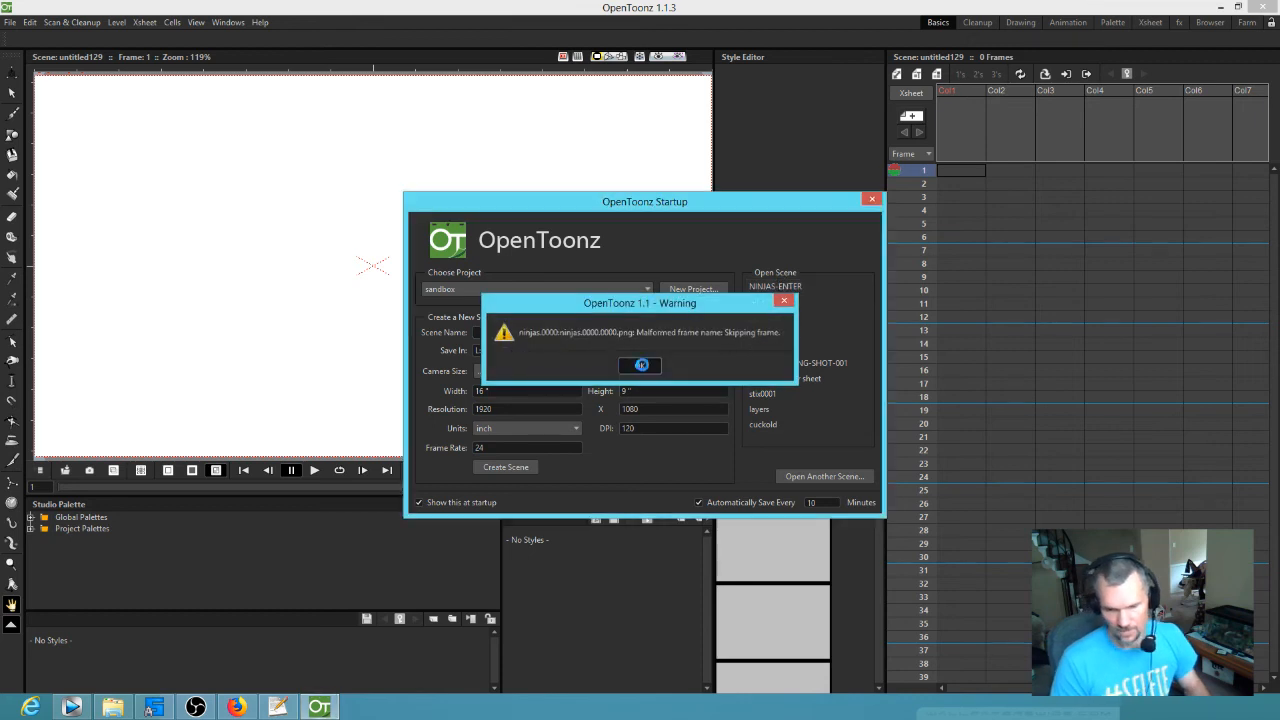
click(640, 363)
- Try to draw on the N1 redraw cell at frame 182 of Col14 with the Brush tool
scroll(985, 353, down, 15)
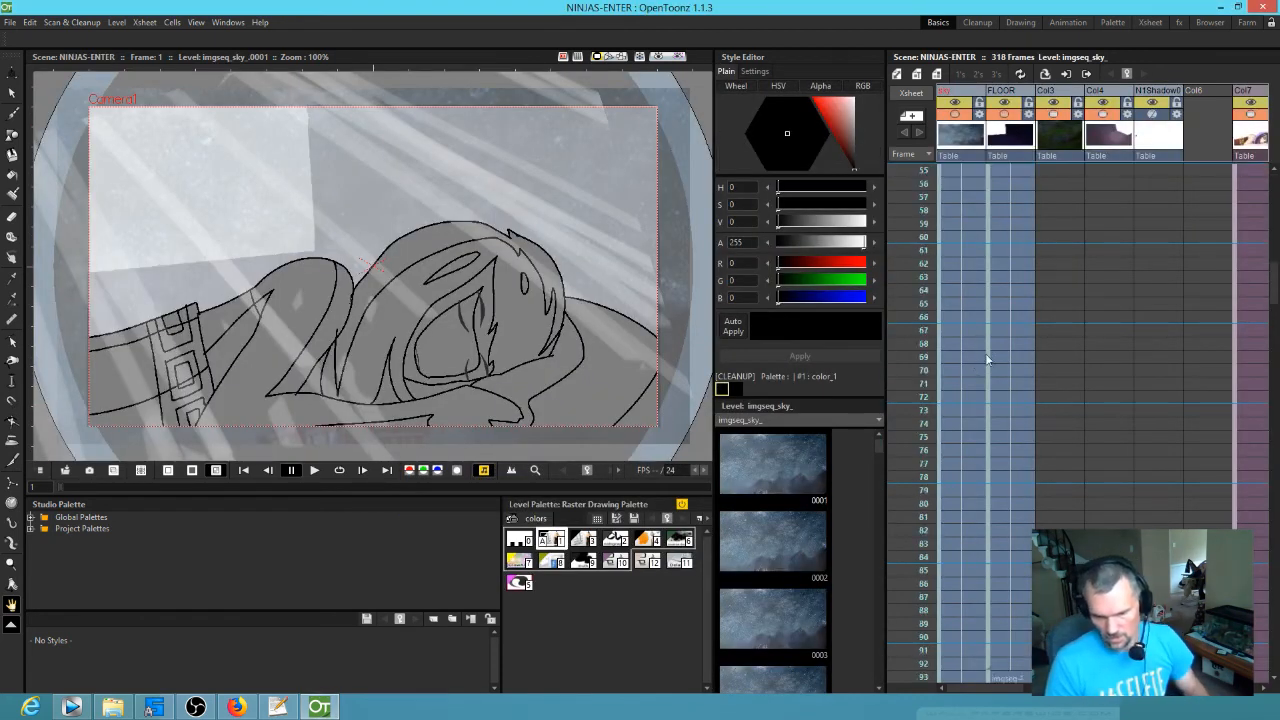
scroll(1010, 357, down, 5)
drag(1130, 341, 905, 350)
drag(1014, 350, 914, 358)
mouse_move(1149, 349)
mouse_down()
mouse_move(952, 338)
mouse_move(1142, 350)
mouse_up()
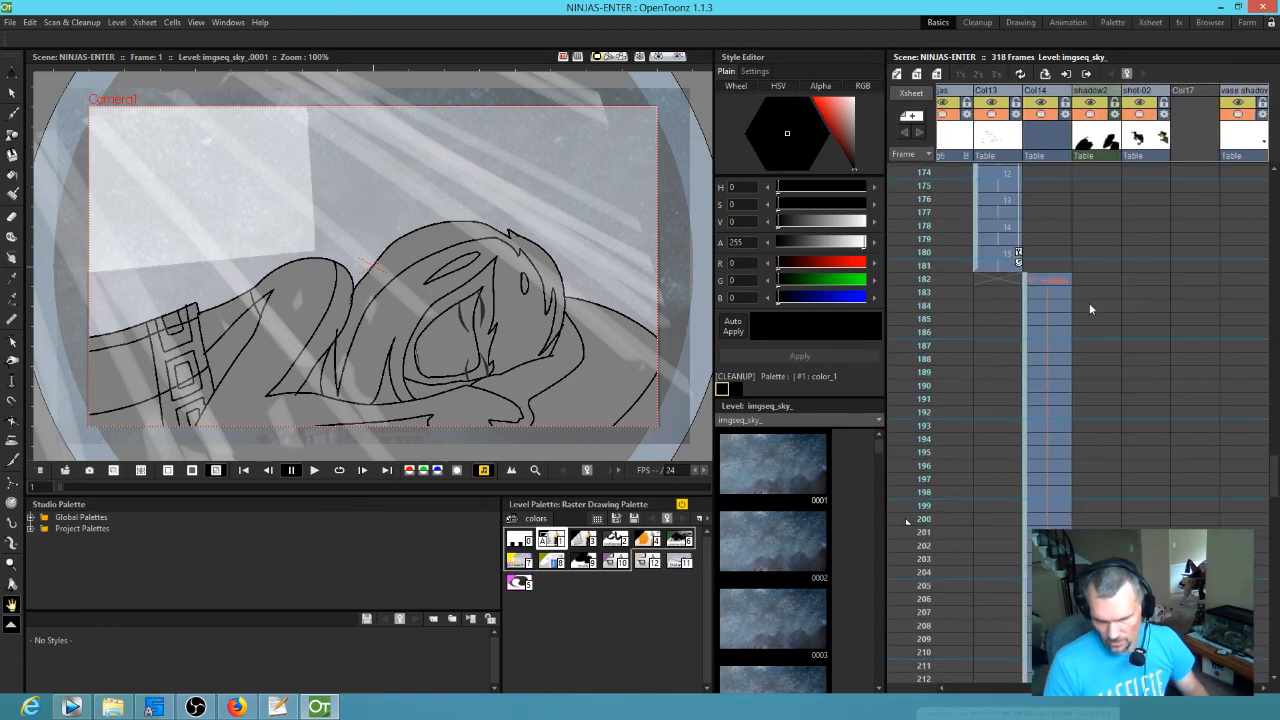
click(1055, 285)
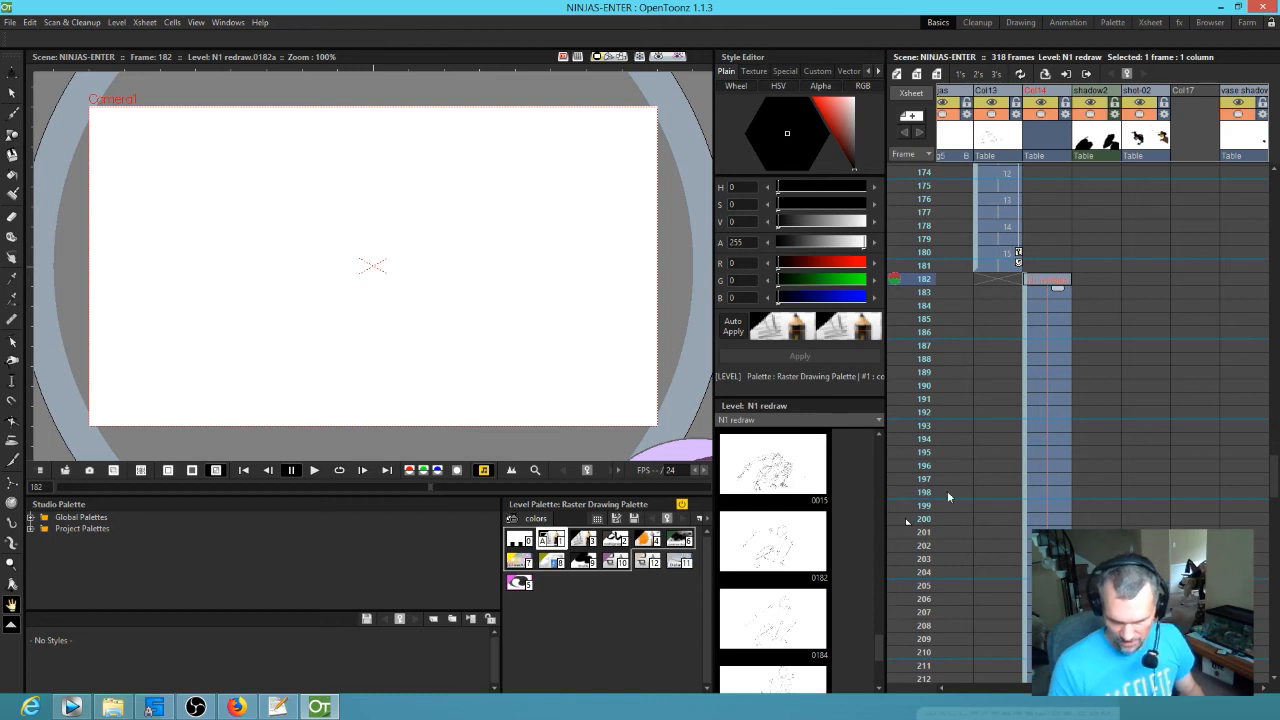
drag(877, 638, 881, 681)
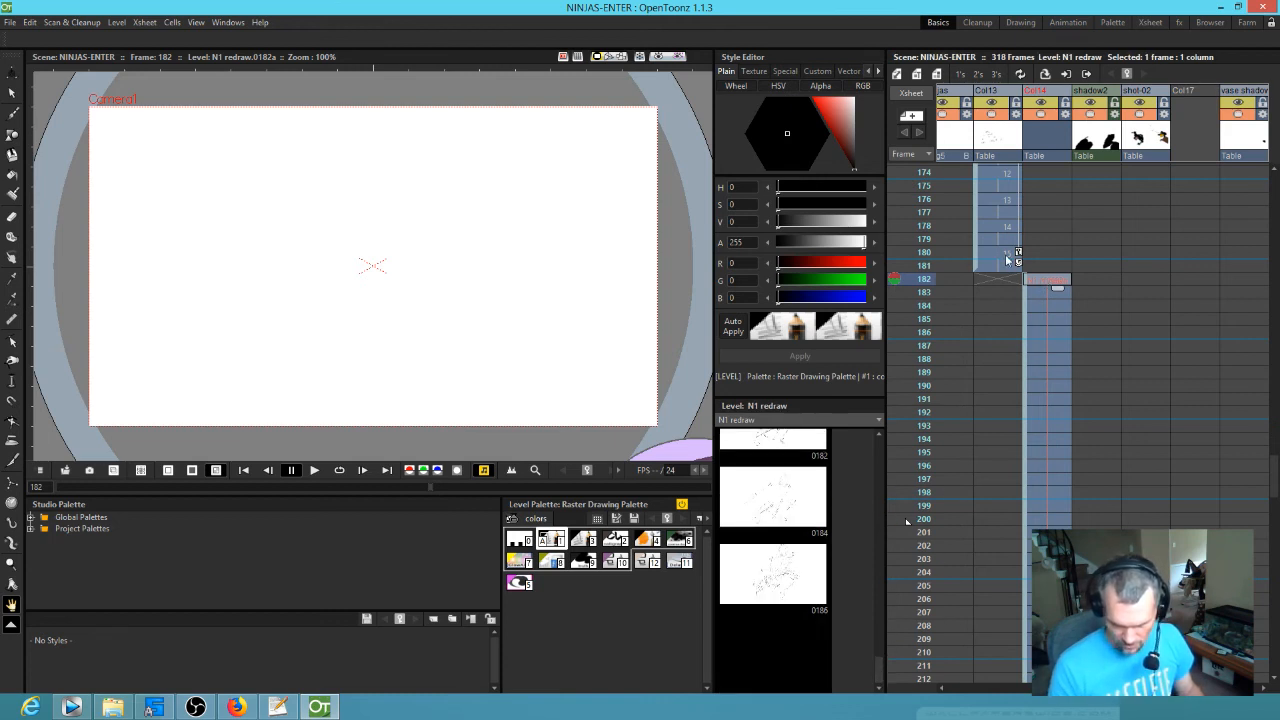
click(1046, 285)
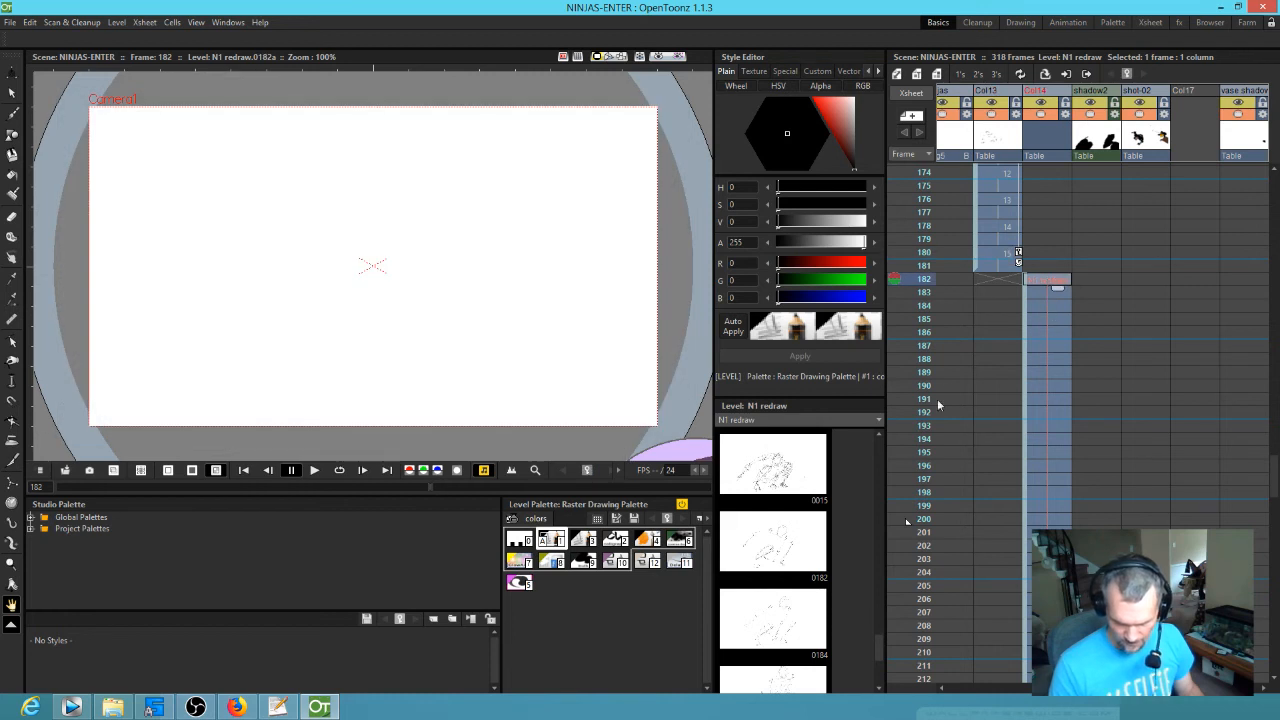
key(b)
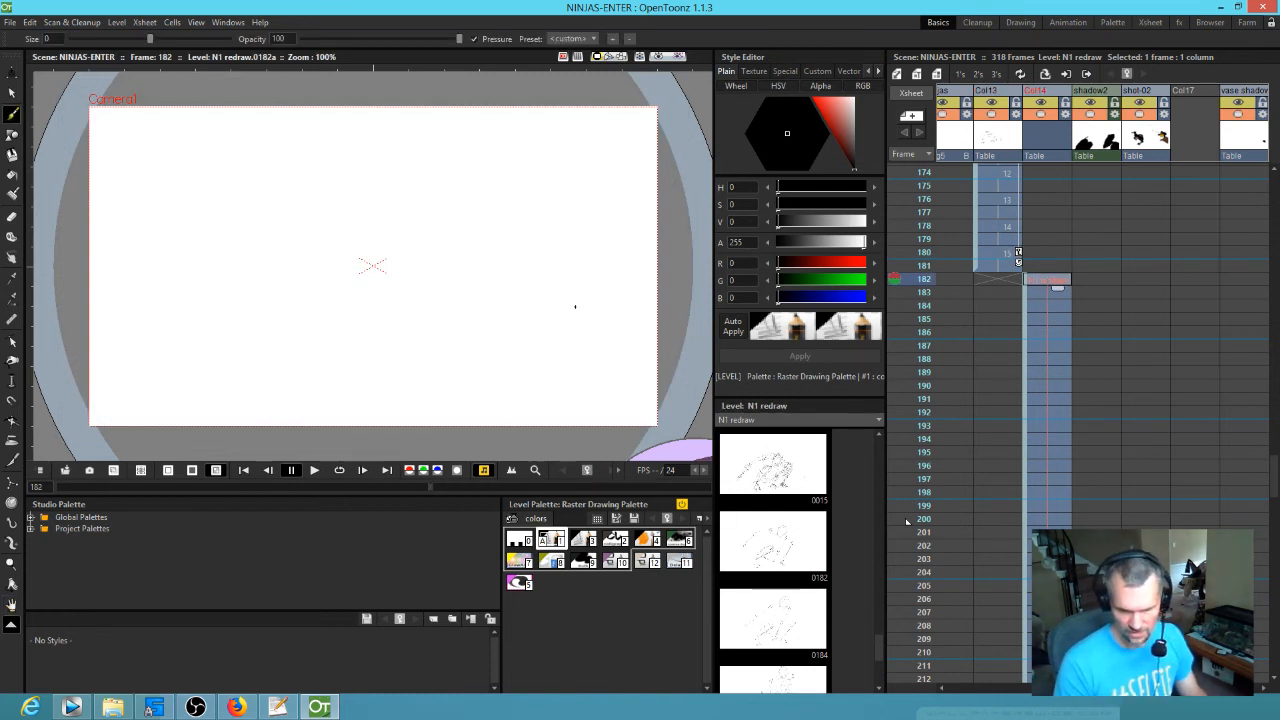
drag(878, 650, 881, 683)
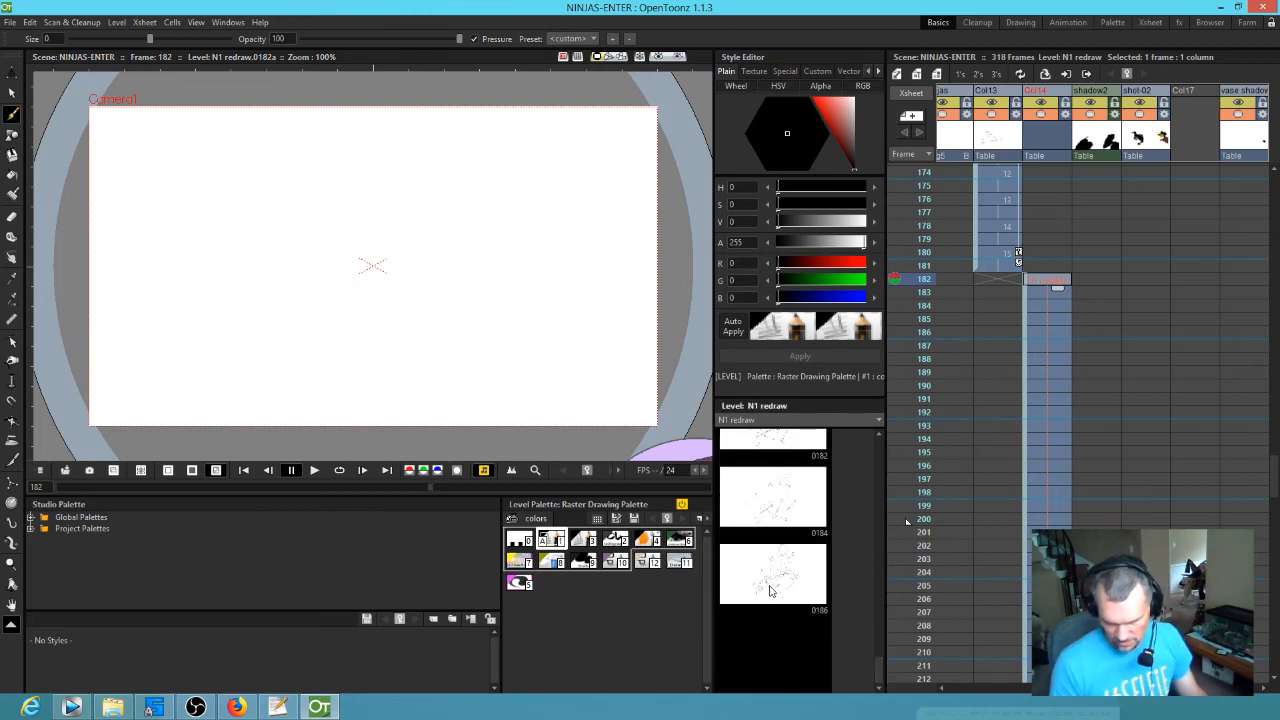
- Create a new N1 redraw drawing at the empty frame 181 of Col14 with the Brush tool
click(1002, 254)
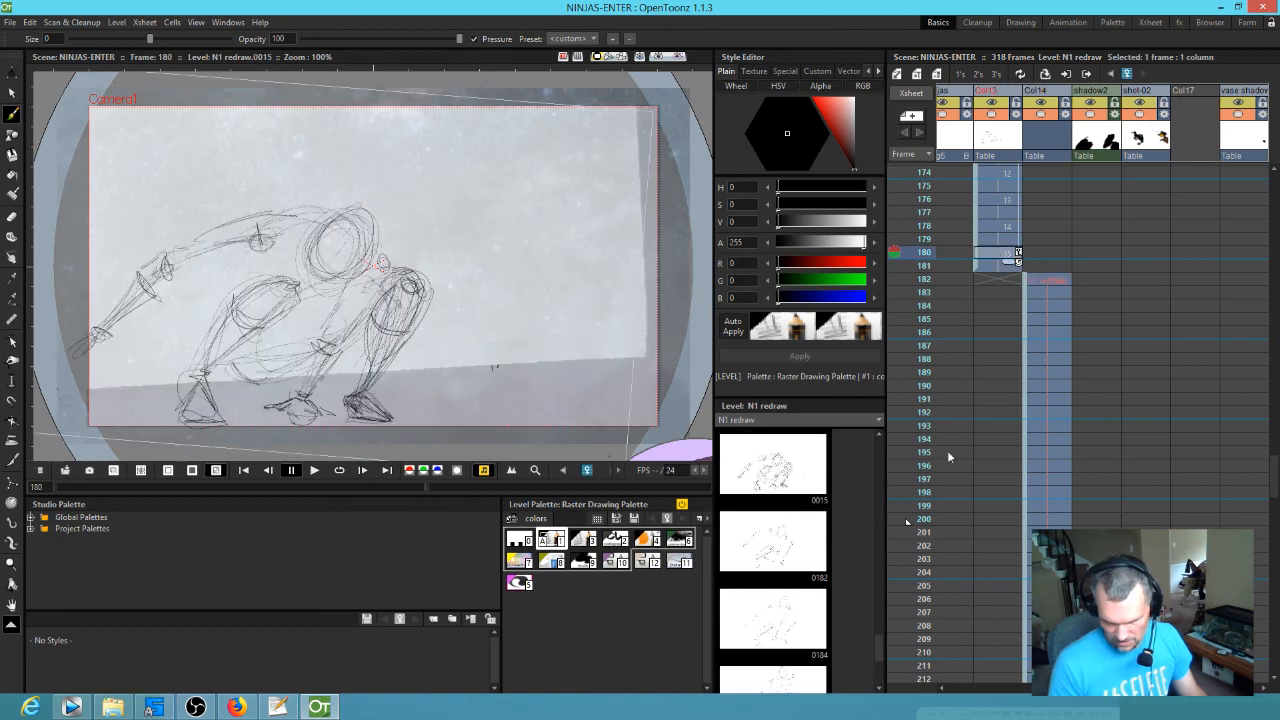
drag(884, 652, 886, 690)
click(1045, 266)
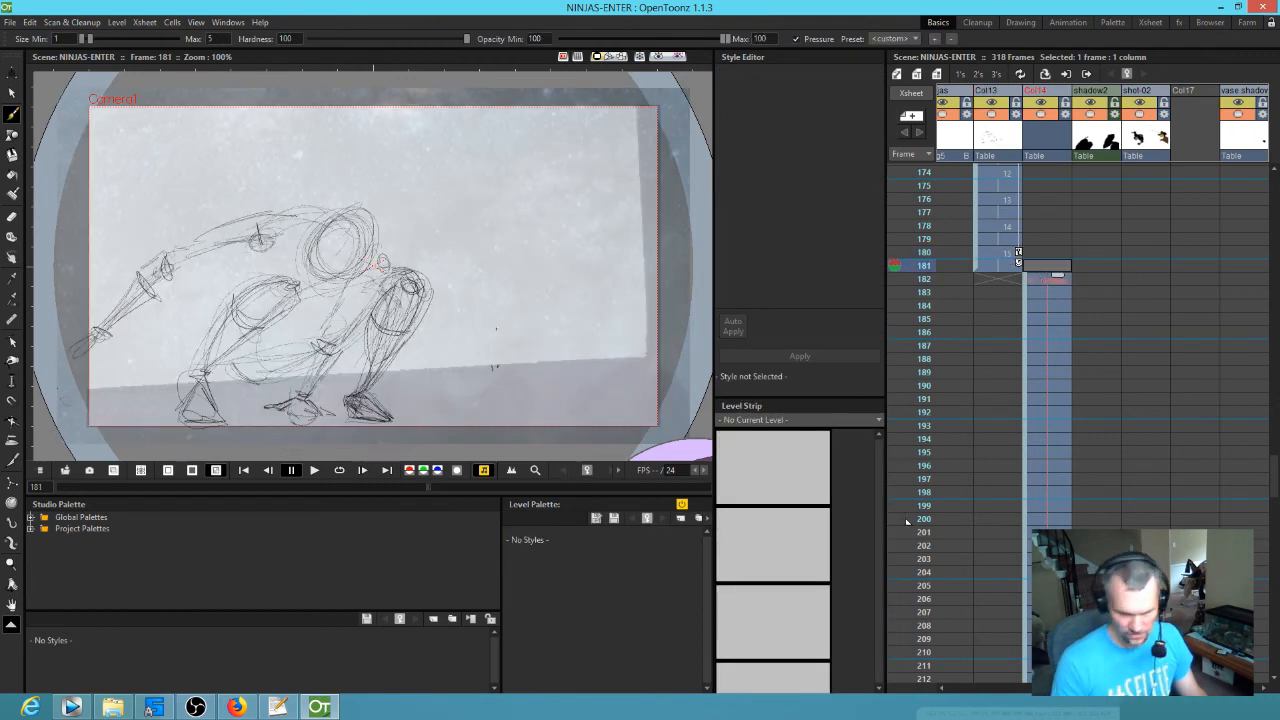
click(496, 329)
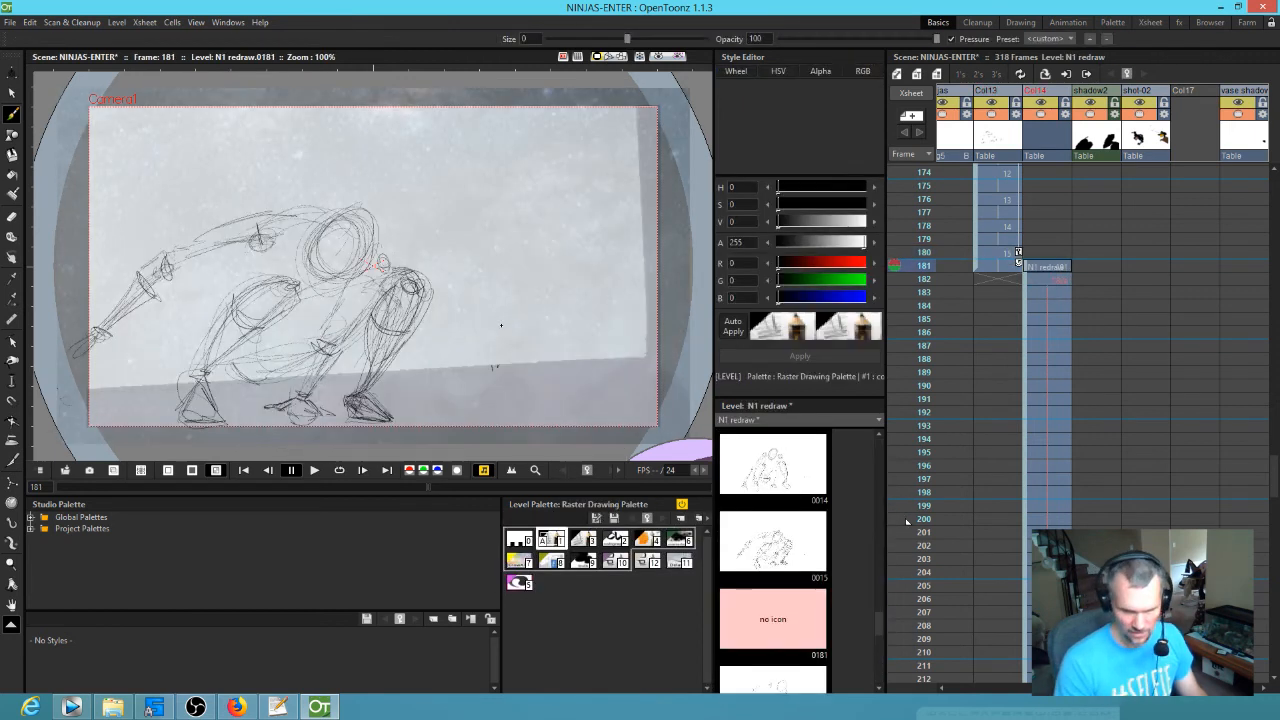
- Delete the faulty N1 redraw cells from frame 182 to 213 in Col14
click(1040, 283)
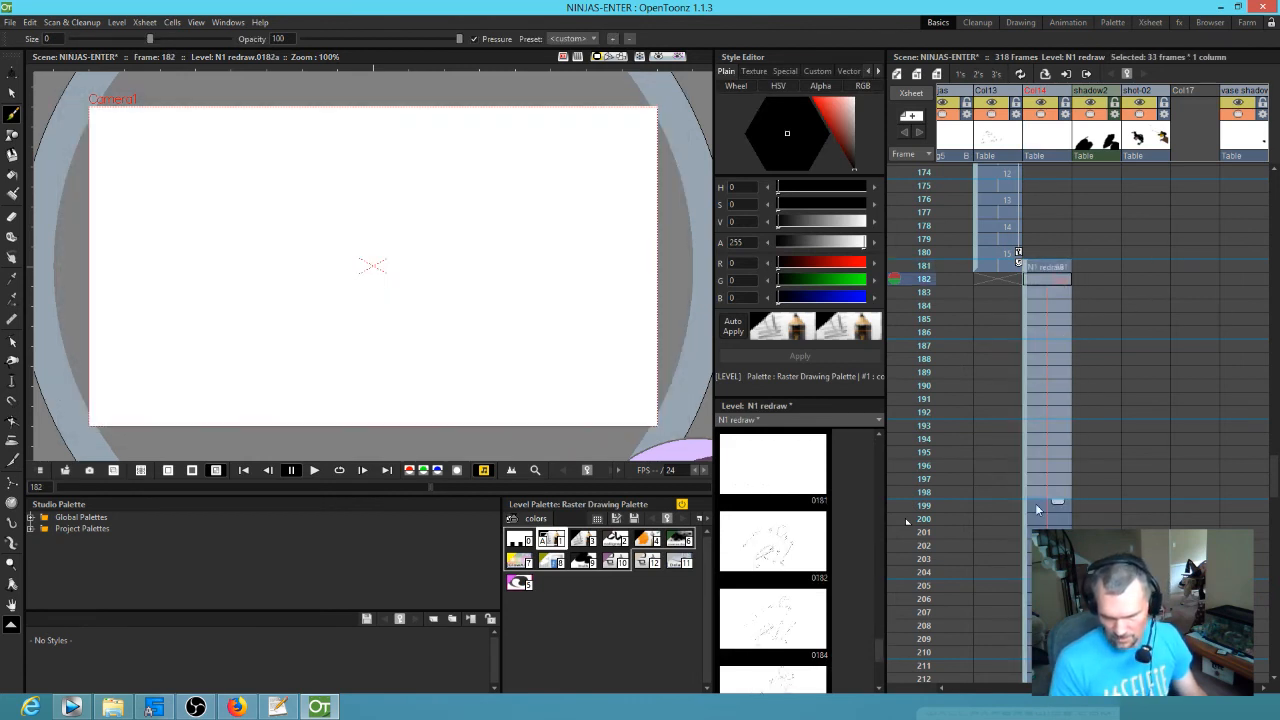
scroll(1030, 450, down, 3)
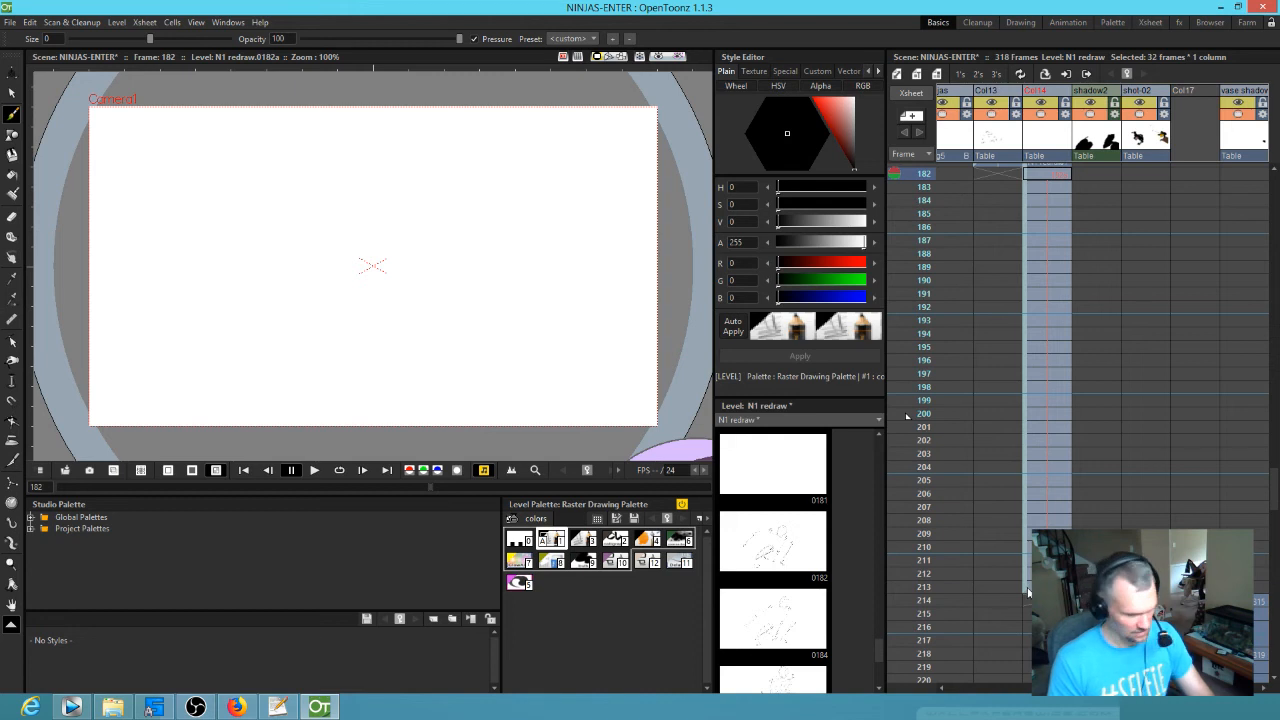
key(Delete)
- Move the new N1 redraw drawing to frame 182 of Col14 and extend its exposure to frame 213
scroll(1048, 390, up, 4)
drag(1025, 320, 1048, 560)
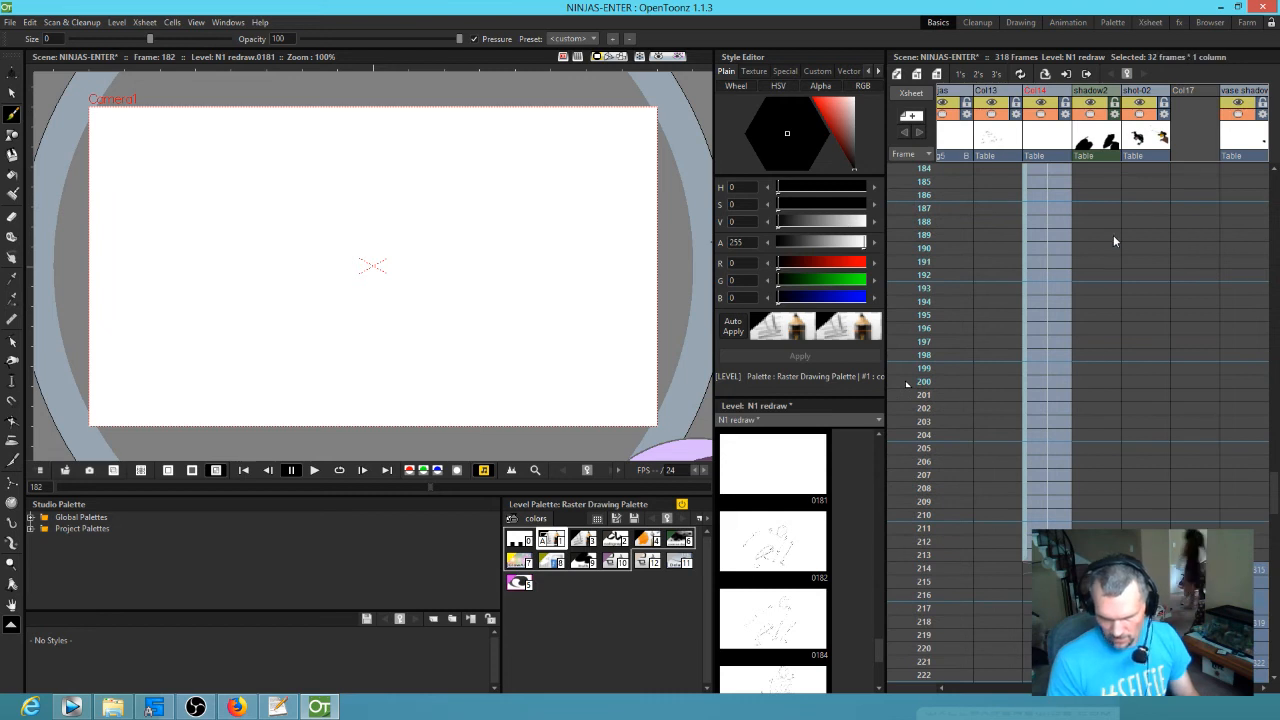
scroll(1051, 277, up, 6)
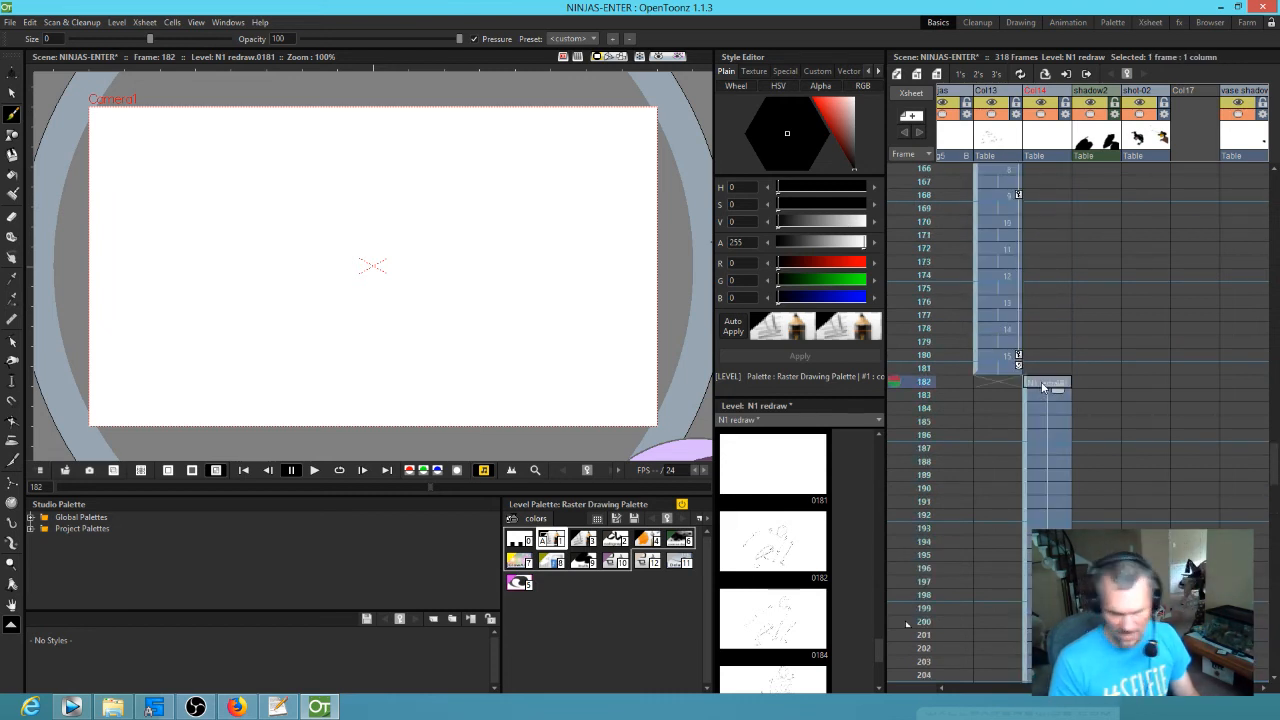
- Sketch two uprights with a crossbar, a figure hanging from the bar and another figure above it at frame 182 of Col14
click(1040, 381)
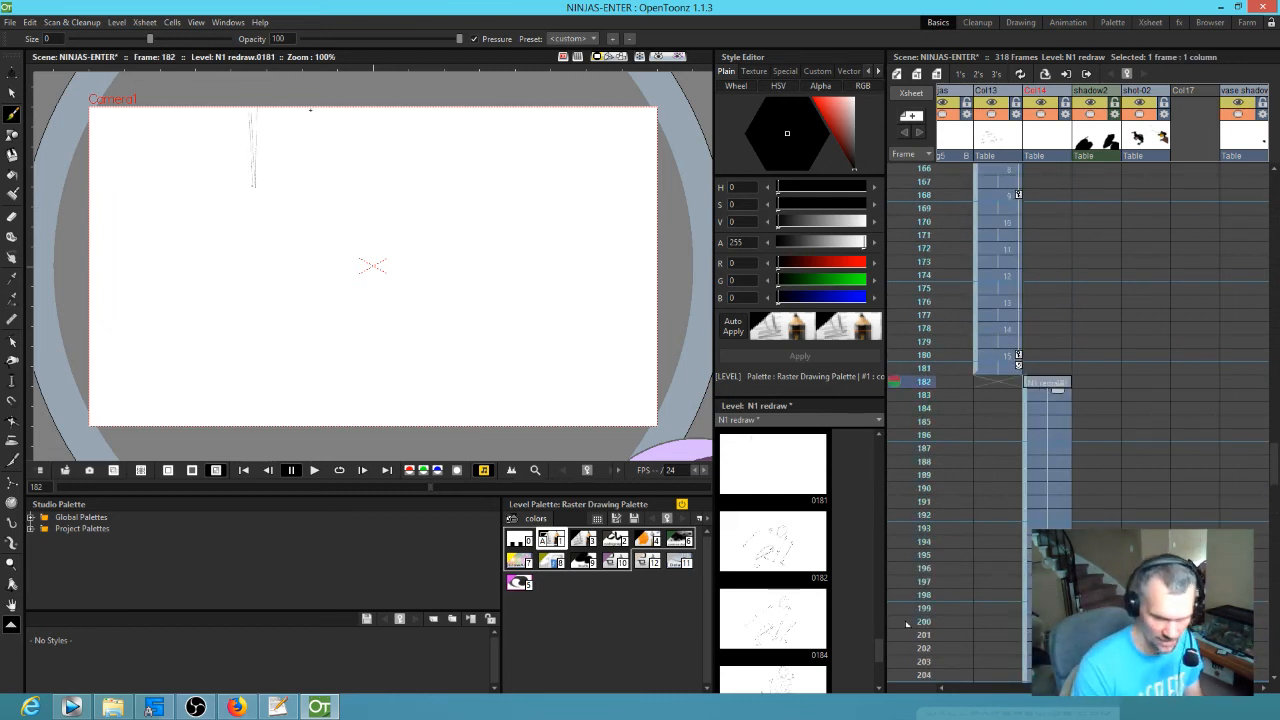
drag(244, 110, 246, 194)
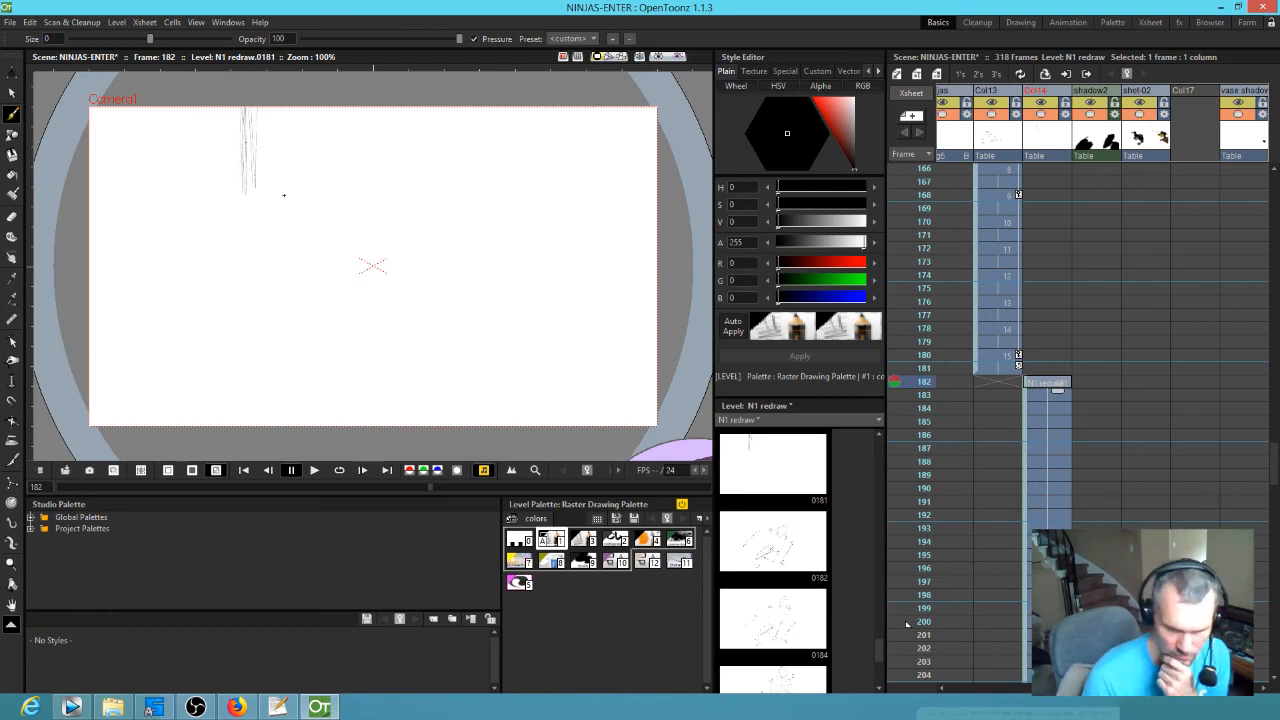
drag(338, 201, 234, 206)
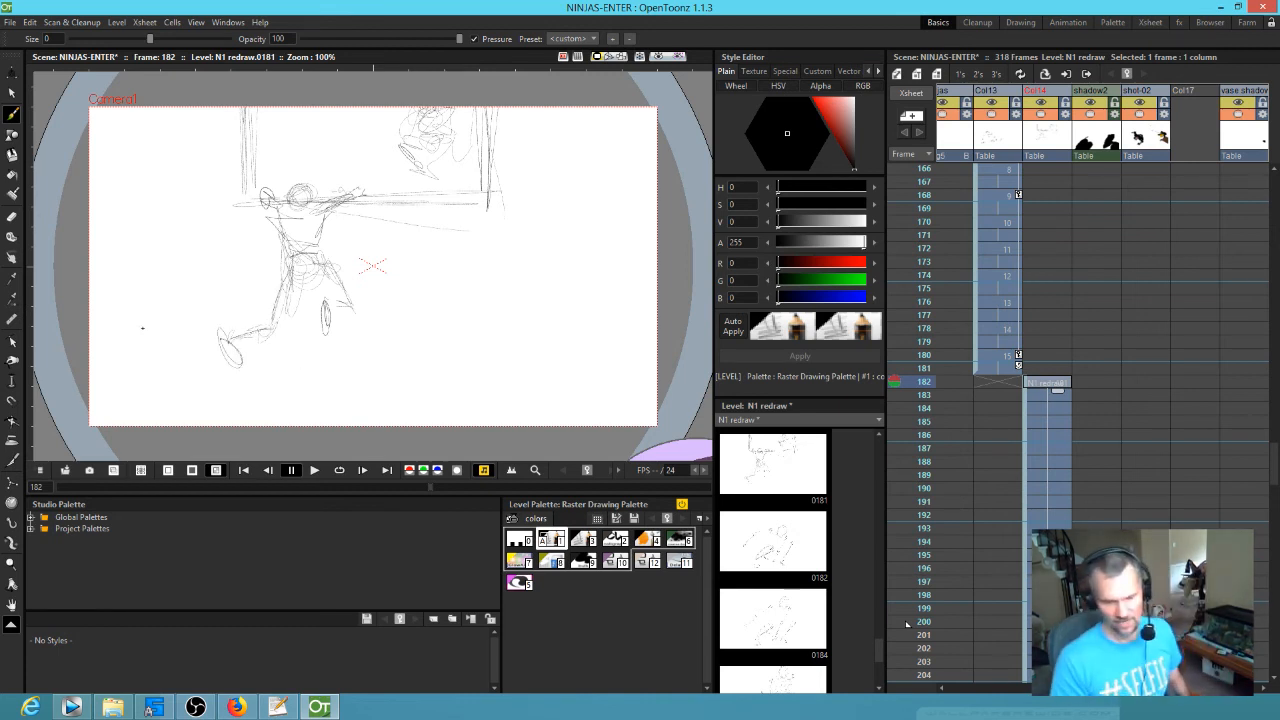
- Erase the hanging figure's outstretched foot, redraw it closer to the body and sketch curved swing arcs on both sides
key(a)
mouse_move(260, 359)
mouse_down()
mouse_move(208, 352)
mouse_move(220, 314)
mouse_up()
key(b)
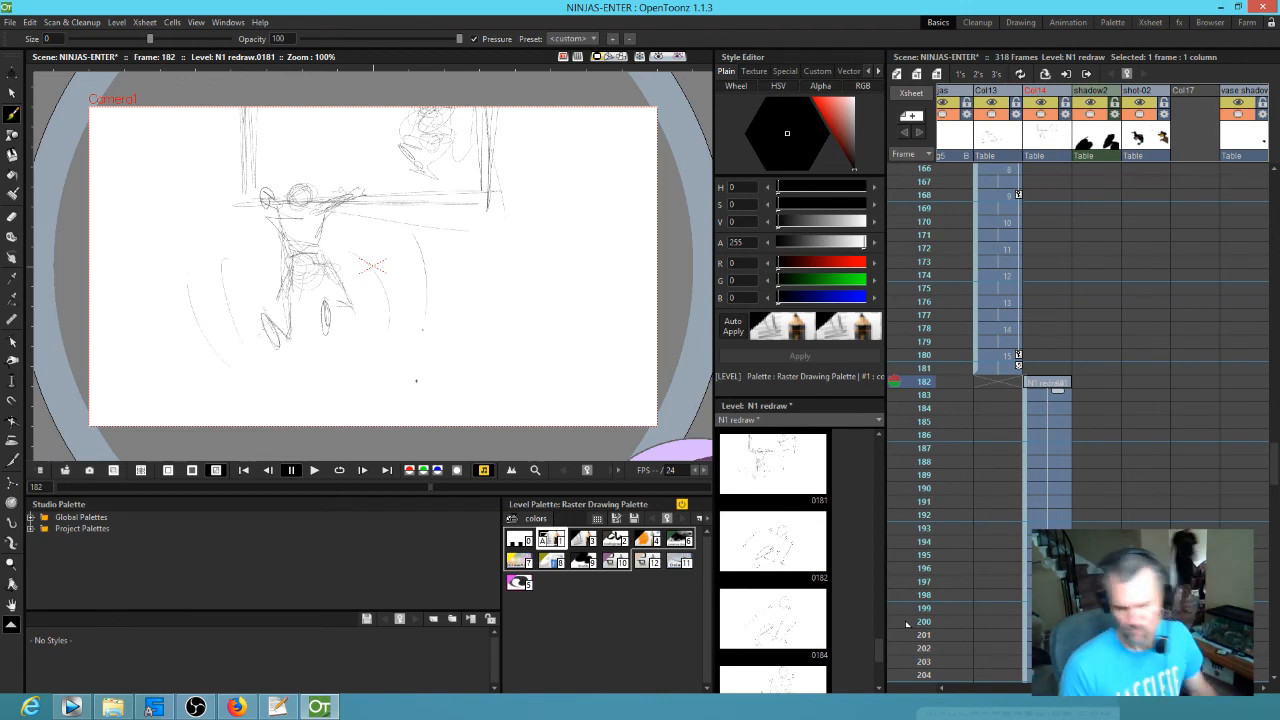
- Erase part of the upper figure above the crossbar and redraw it with its limbs dangling below the body
scroll(480, 258, down, 1)
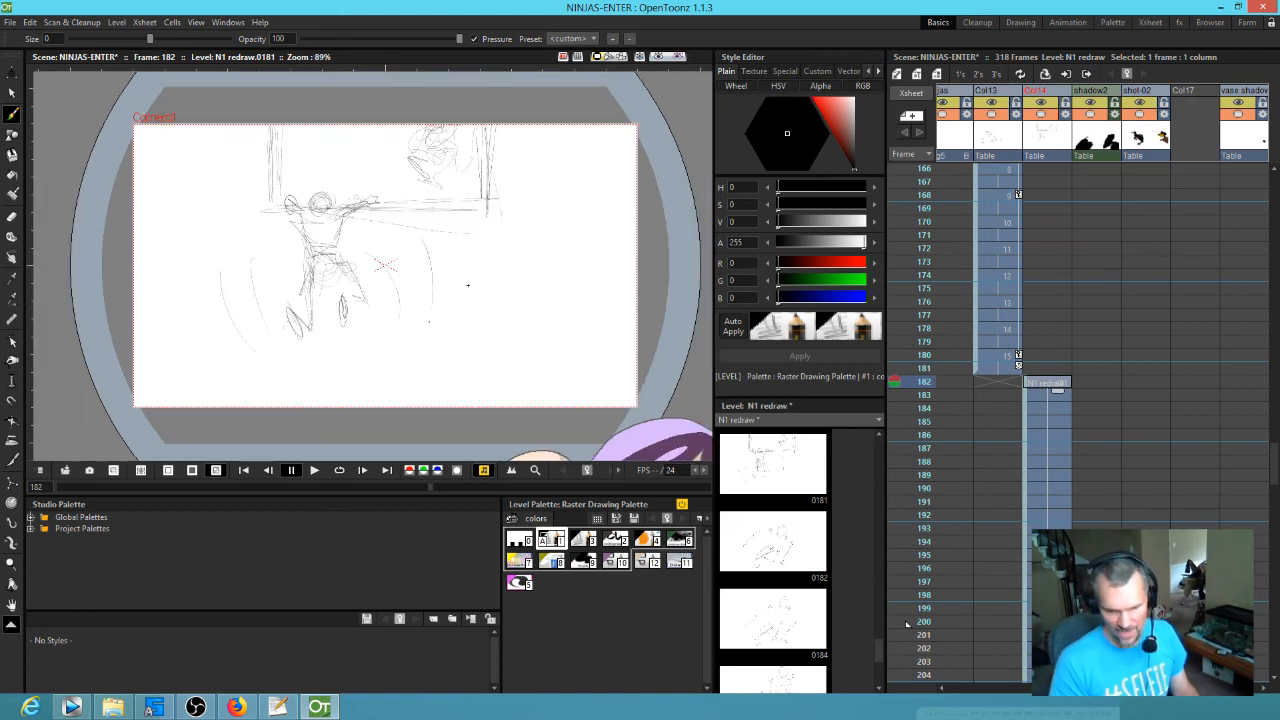
drag(487, 232, 455, 329)
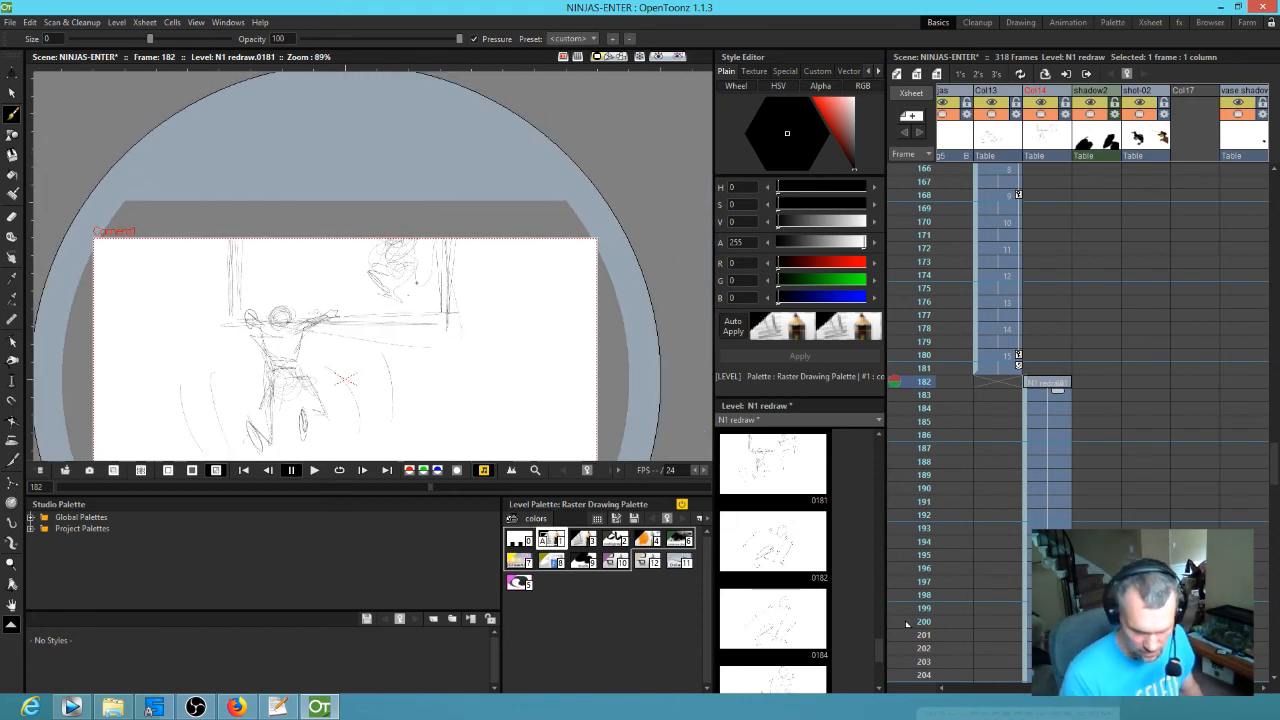
key(e)
mouse_move(420, 240)
mouse_down()
mouse_move(381, 258)
mouse_move(417, 262)
mouse_up()
key(b)
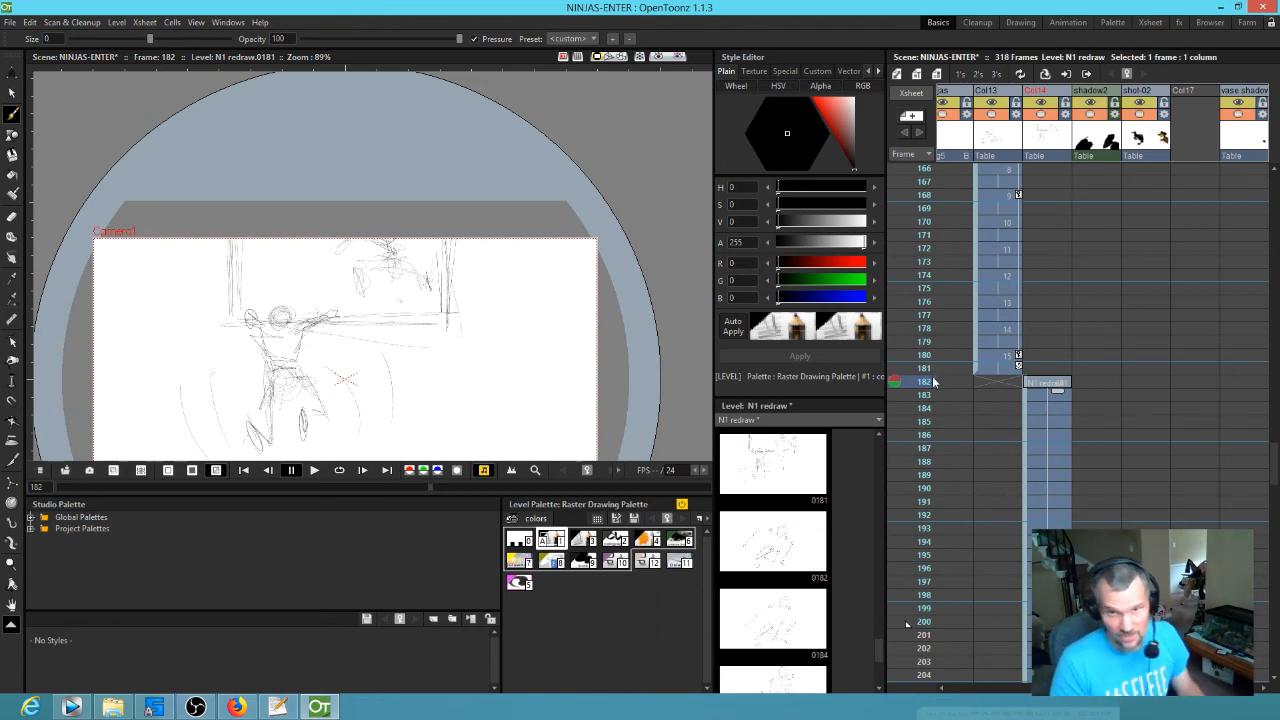
- Find where the sleeping woman is no longer needed and delete the sub_31 cells in Col7 from frame 139 to 317
mouse_move(936, 390)
mouse_down()
mouse_move(913, 684)
mouse_move(947, 604)
mouse_up()
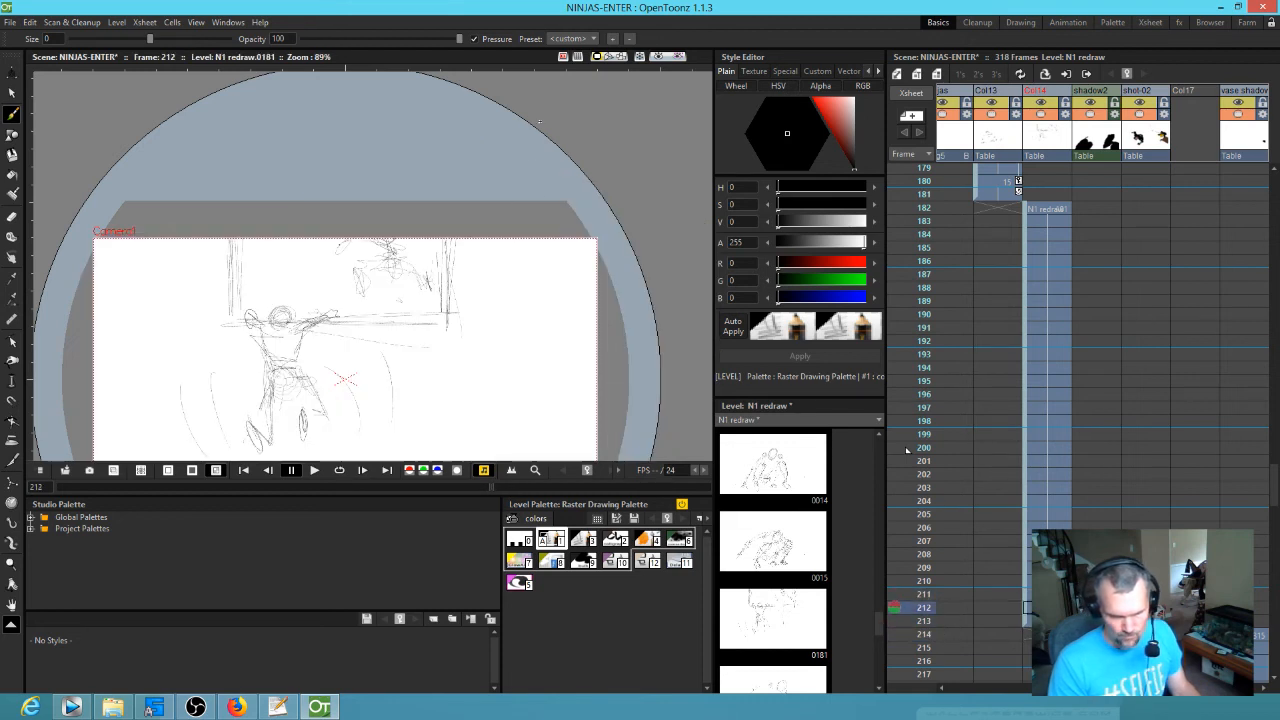
drag(530, 245, 546, 232)
drag(567, 318, 546, 180)
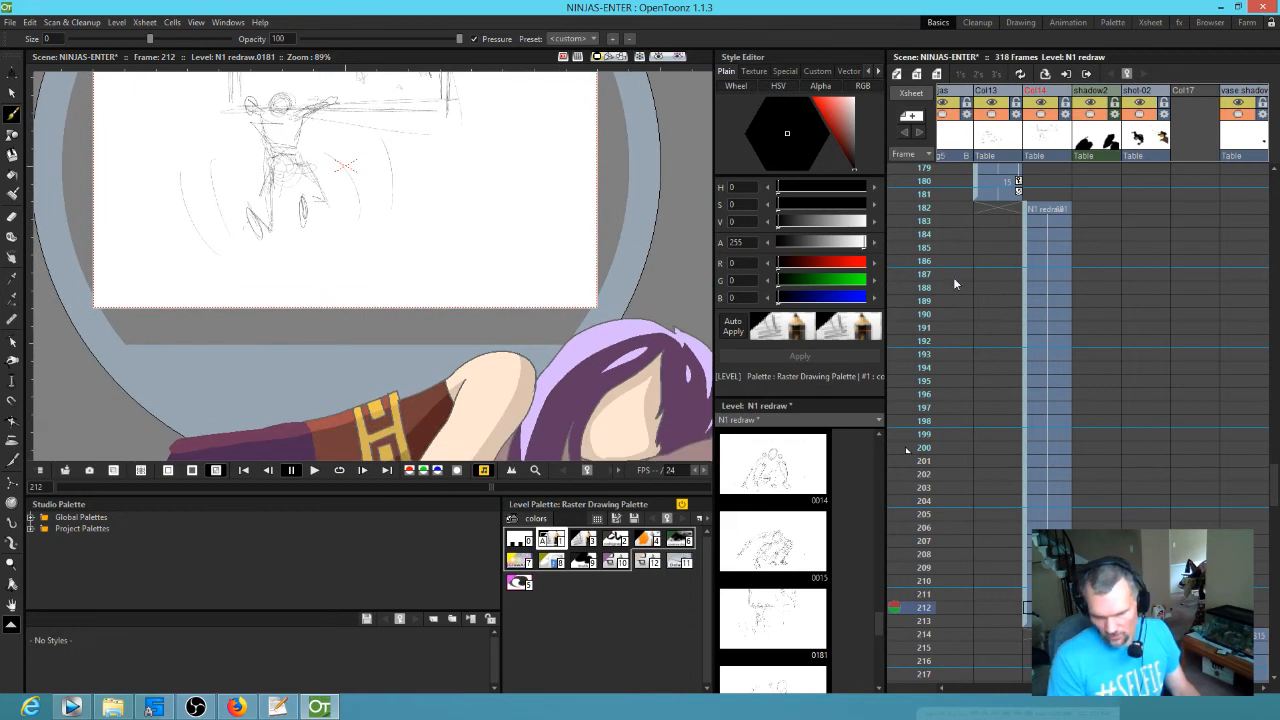
drag(976, 473, 1136, 498)
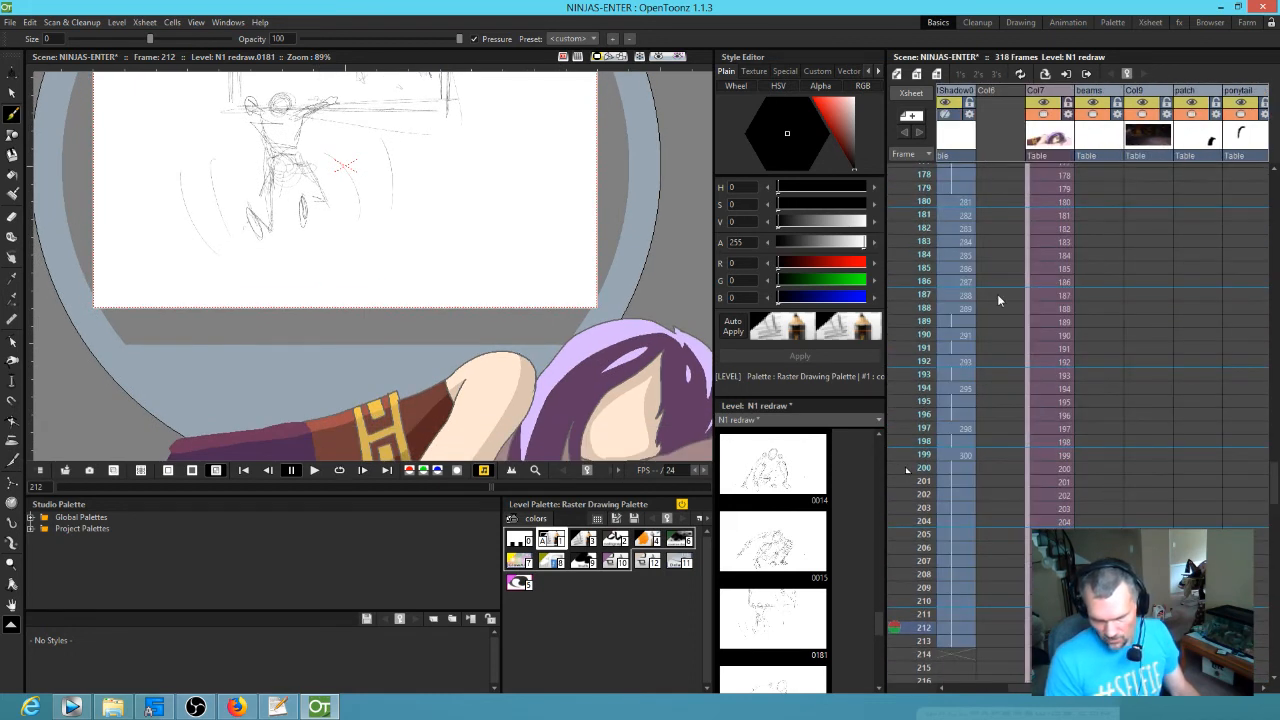
mouse_move(913, 469)
mouse_down()
mouse_move(915, 201)
mouse_move(968, 165)
mouse_move(968, 115)
mouse_move(921, 555)
mouse_move(925, 657)
mouse_move(925, 640)
mouse_up()
drag(1022, 607, 1050, 408)
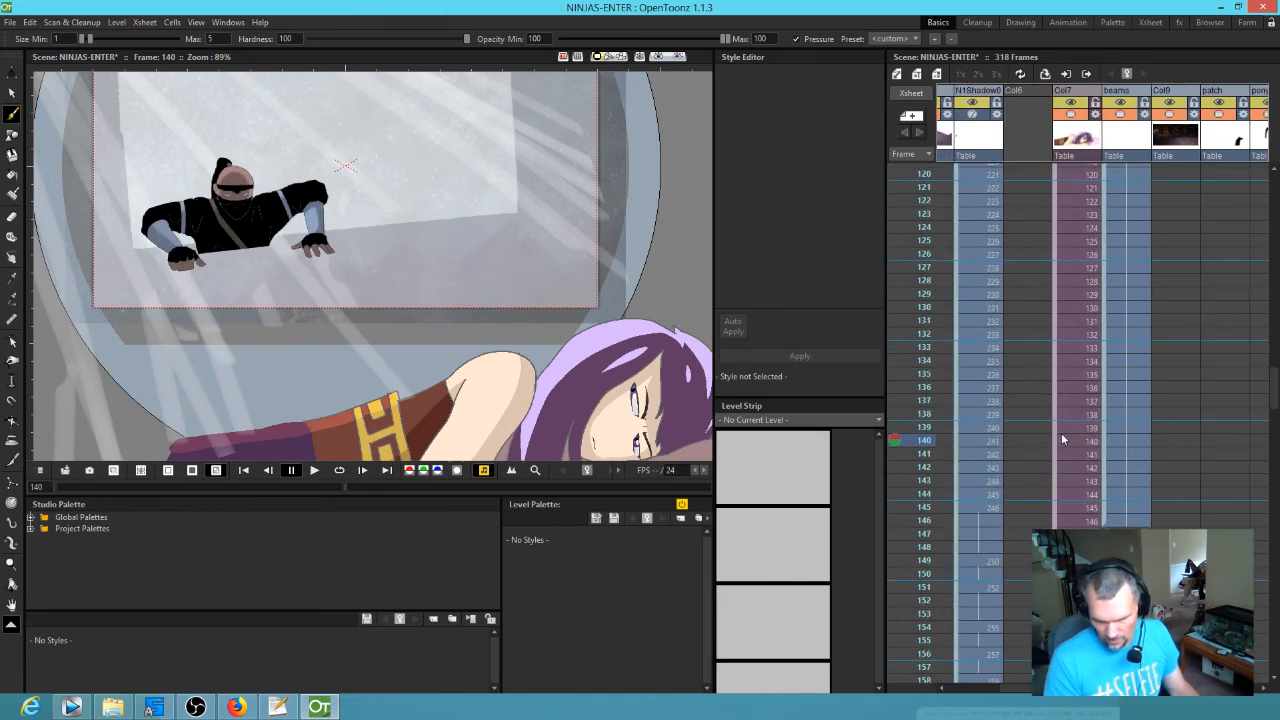
click(1080, 429)
scroll(1080, 433, down, 5)
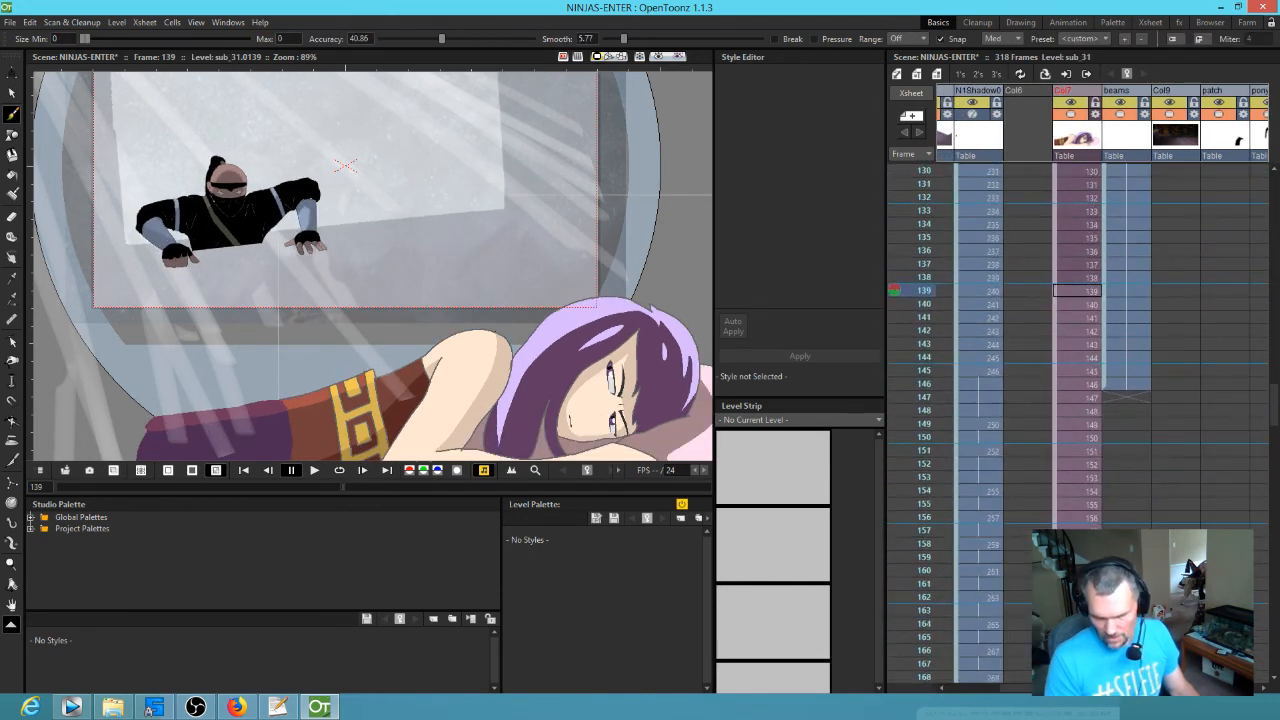
scroll(907, 531, down, 10)
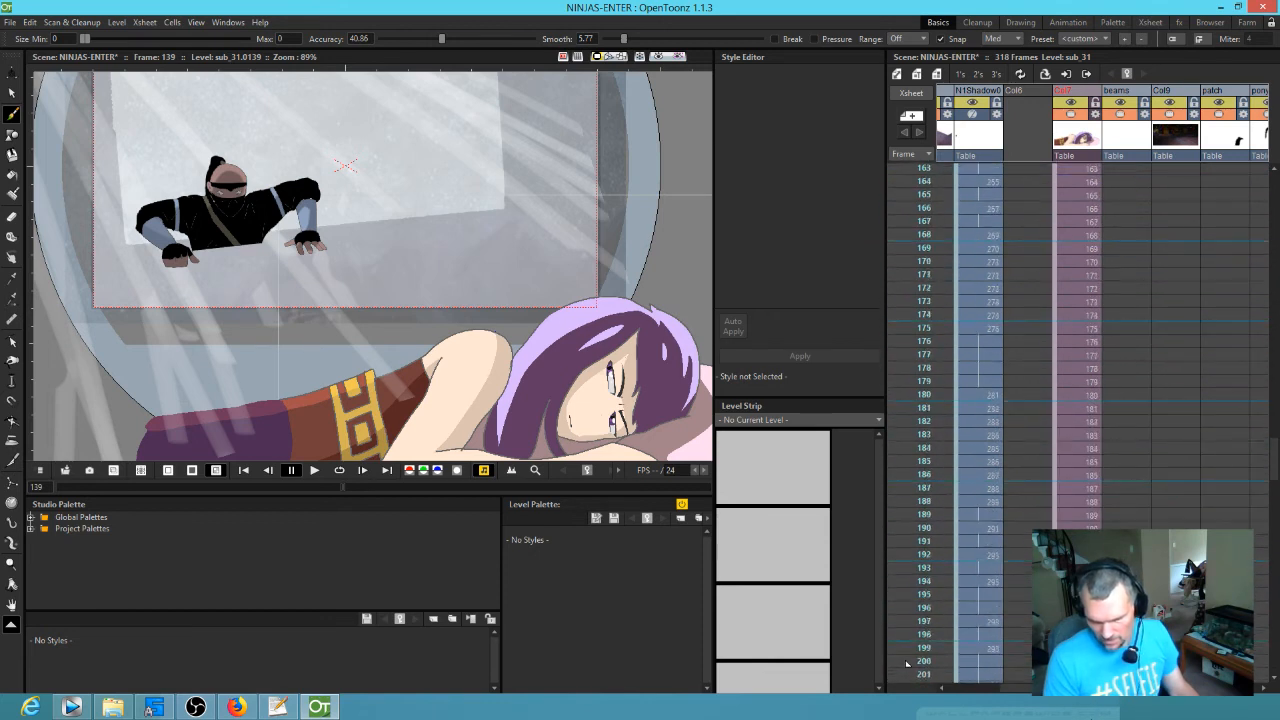
scroll(907, 531, down, 10)
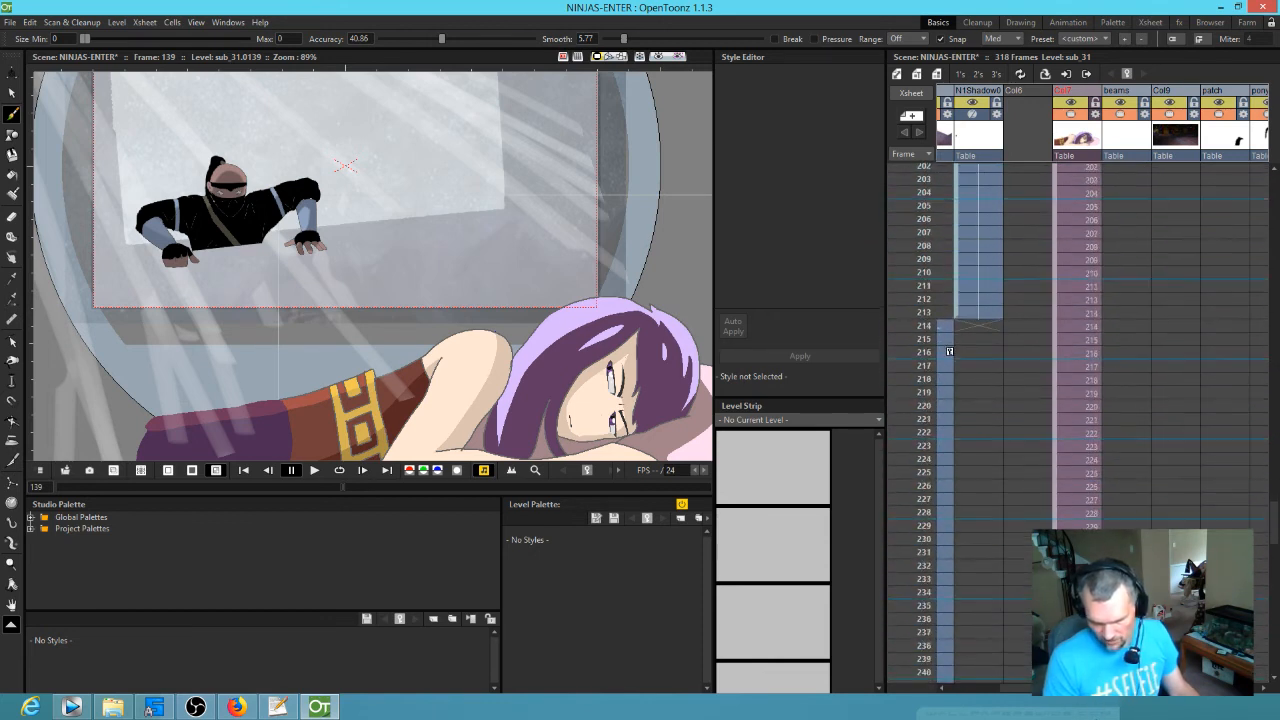
scroll(949, 219, down, 12)
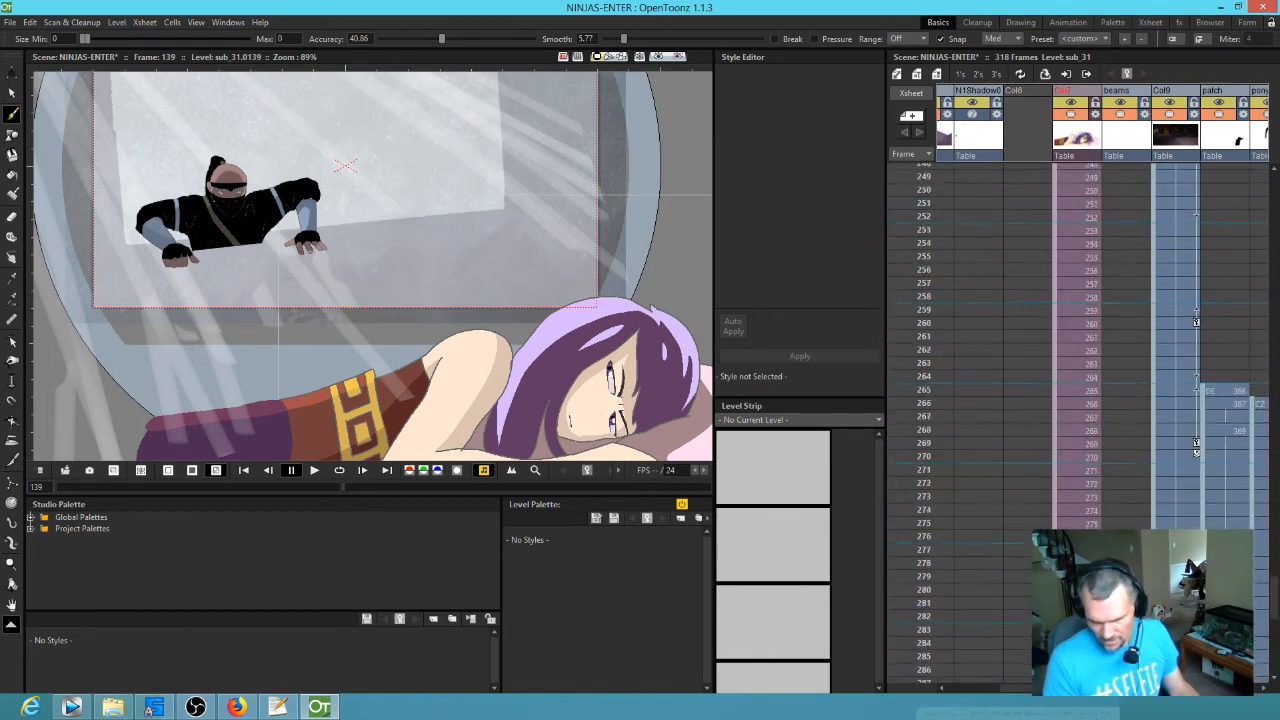
scroll(1092, 517, down, 8)
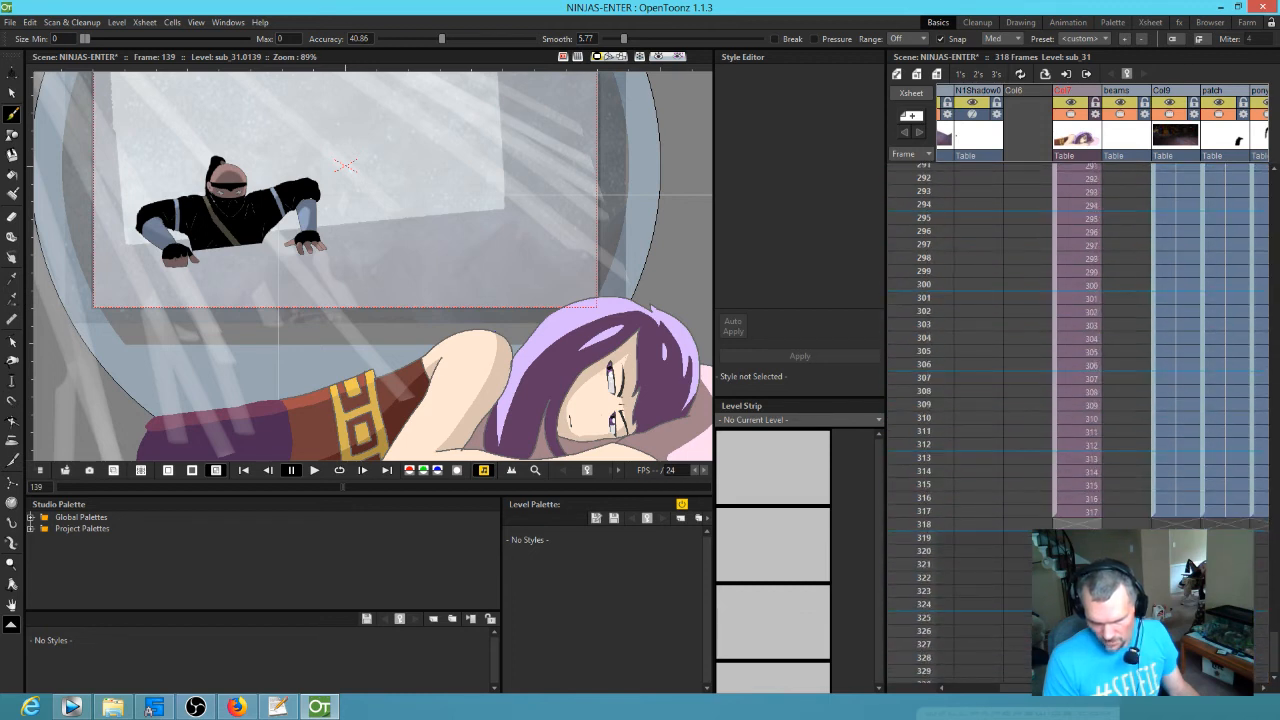
shift+click(1092, 514)
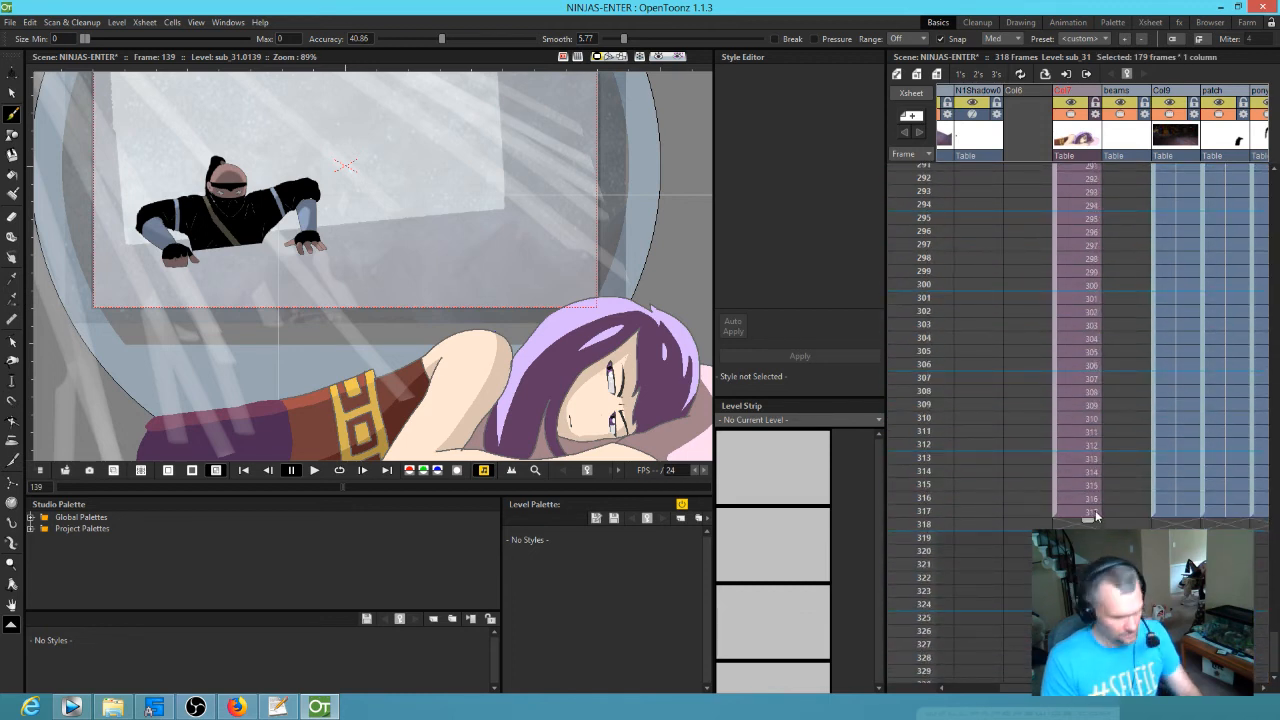
key(Delete)
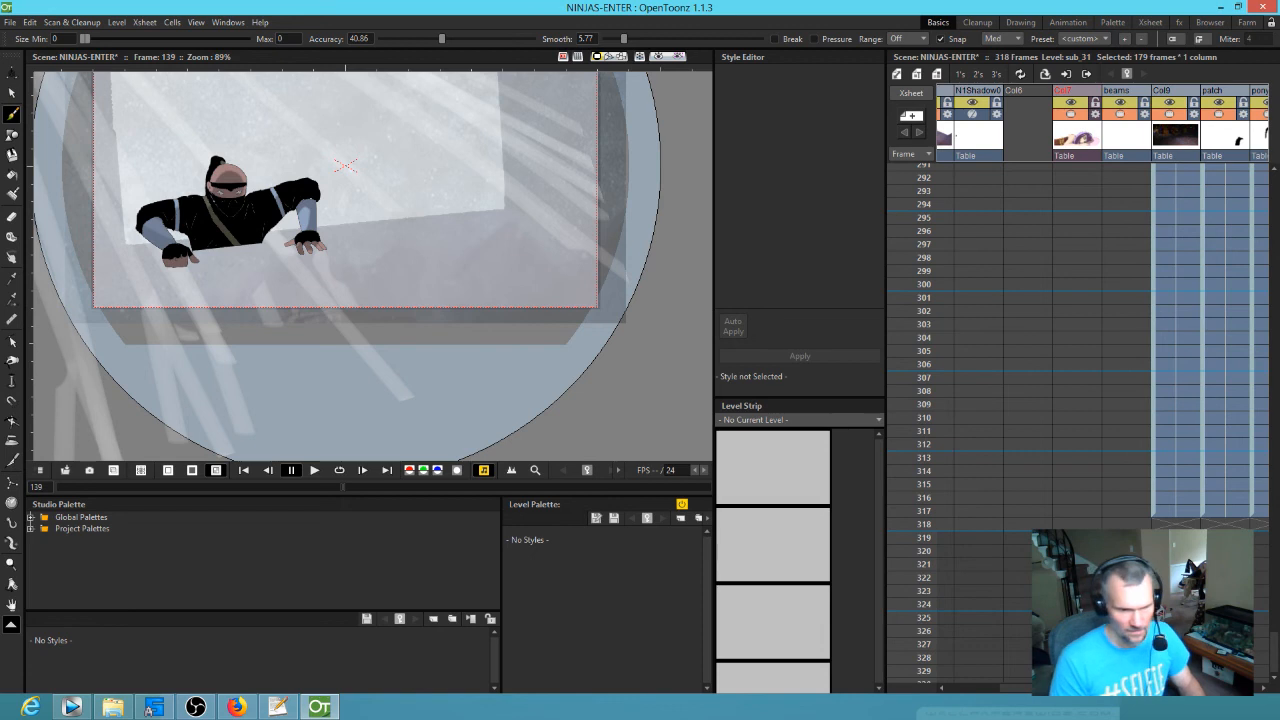
- Save the scene and set the playback stop marker at frame 317
click(9, 22)
click(40, 63)
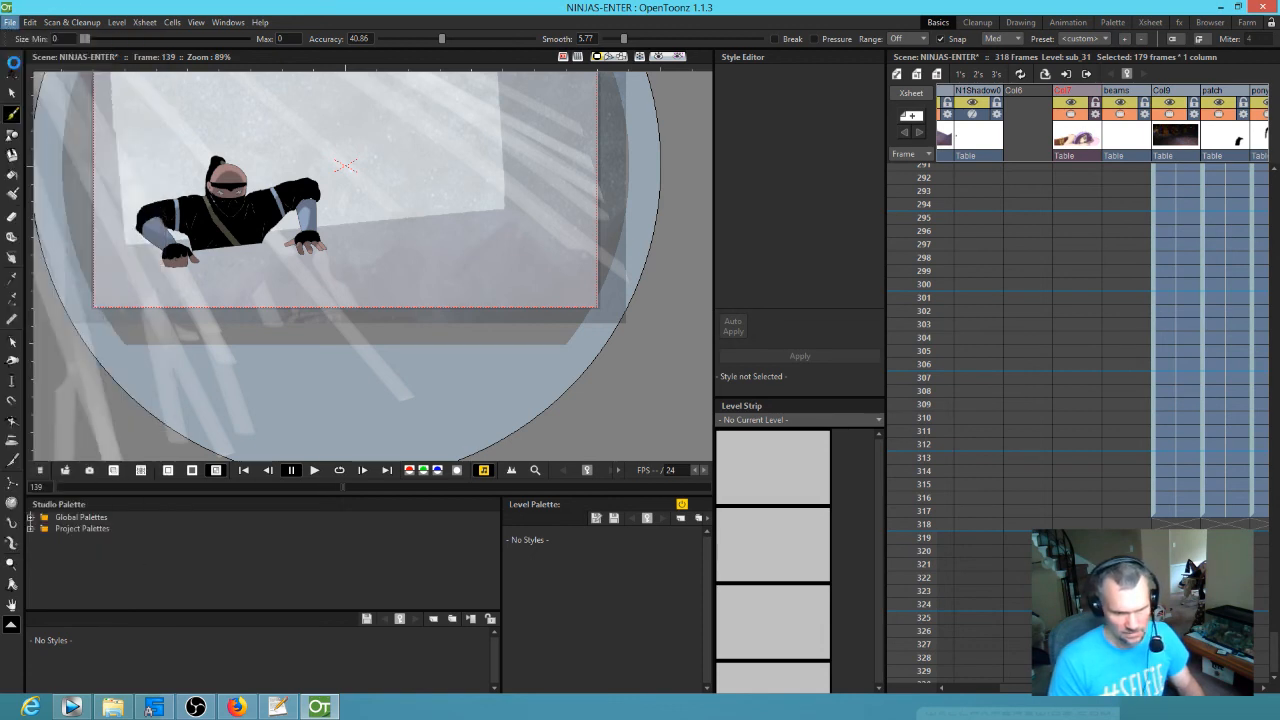
scroll(1222, 205, up, 3)
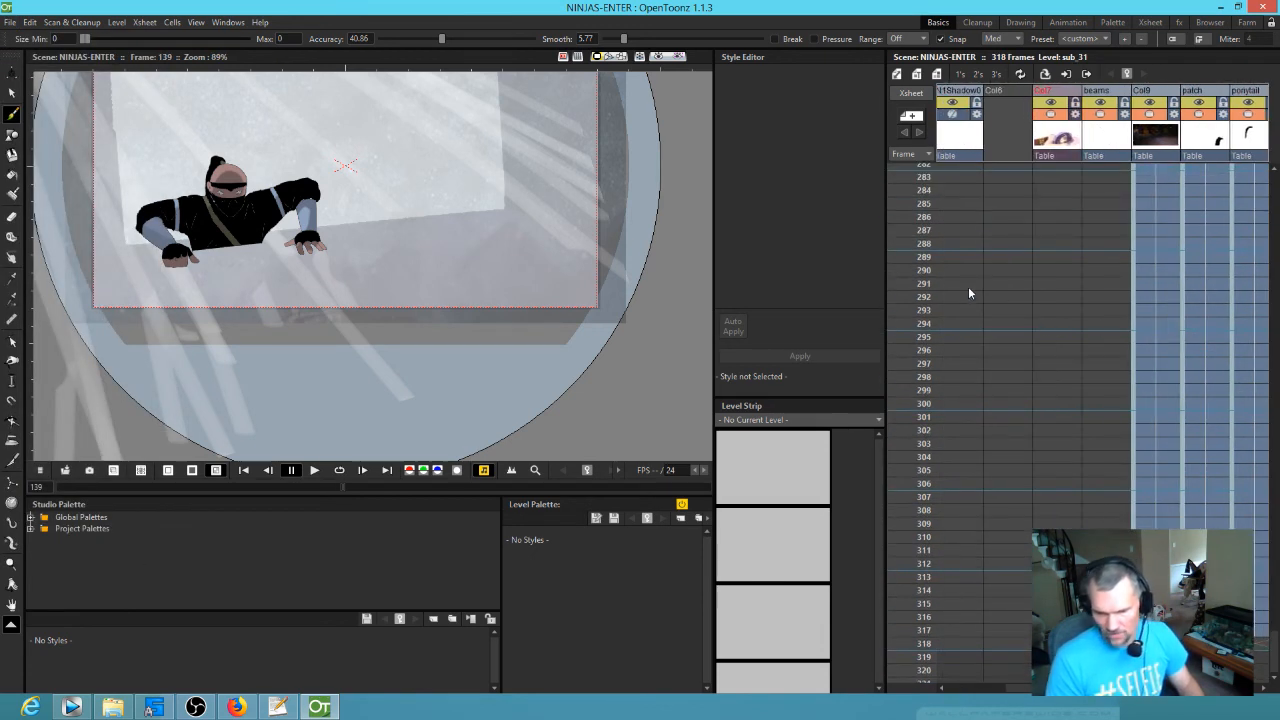
scroll(1060, 440, down, 8)
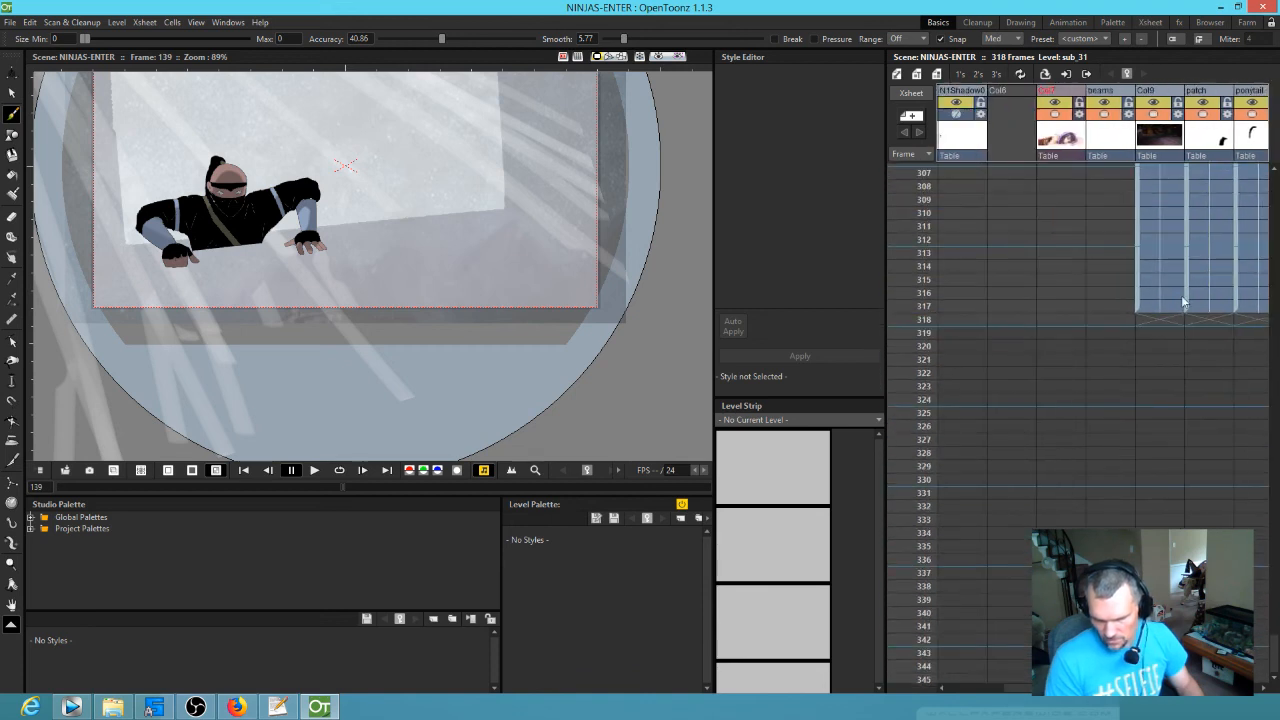
click(899, 306)
right_click(899, 306)
click(925, 328)
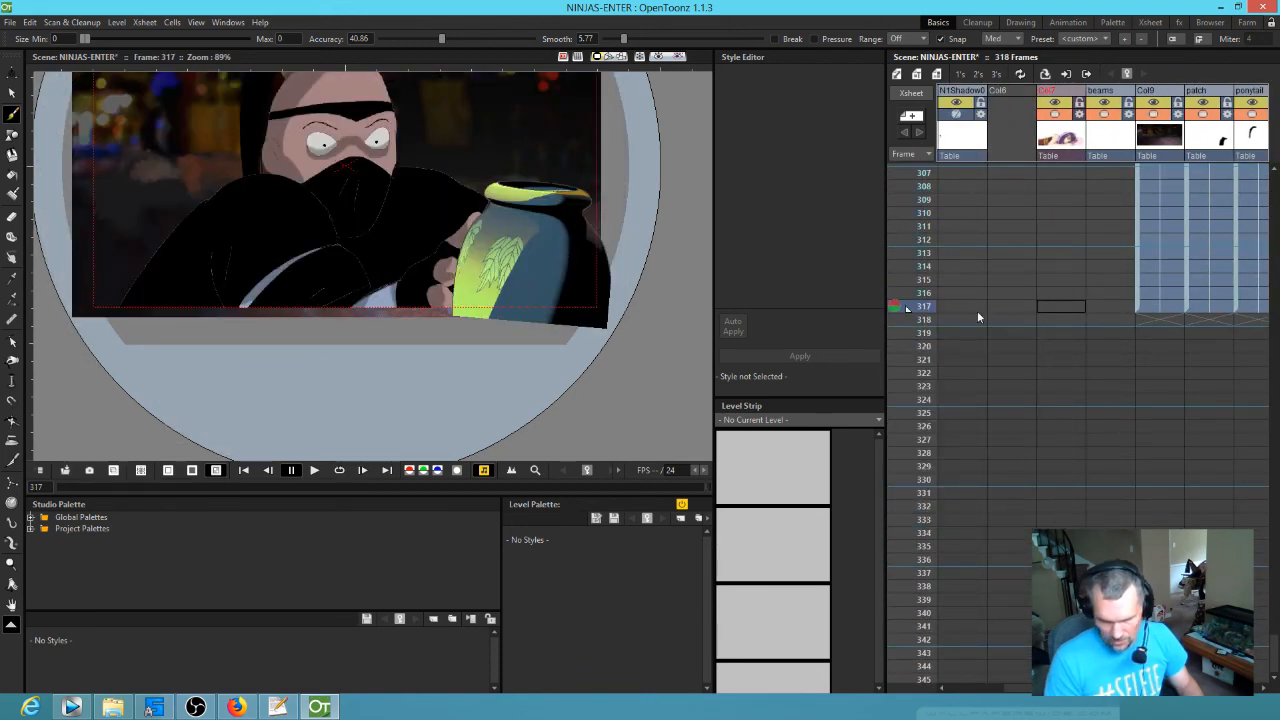
- Play the whole animation in a loop from frame 1, stop it and scrub forward to frame 182
scroll(1010, 263, up, 20)
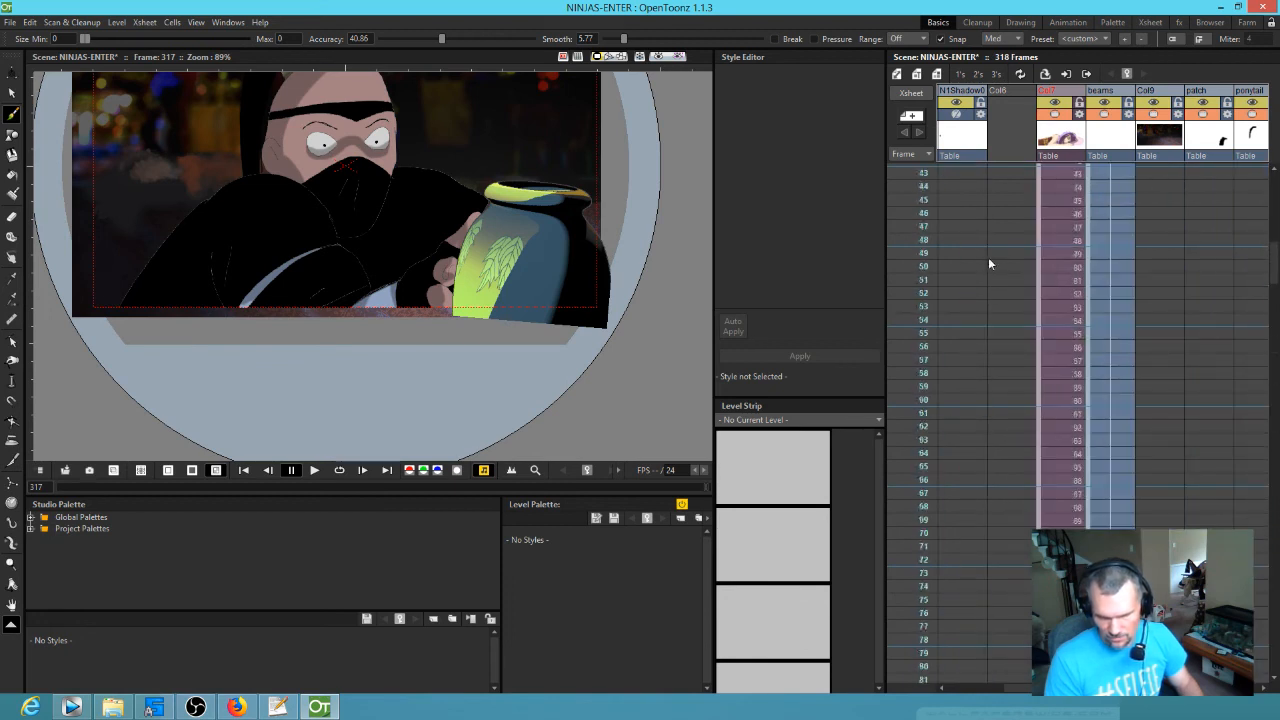
click(936, 173)
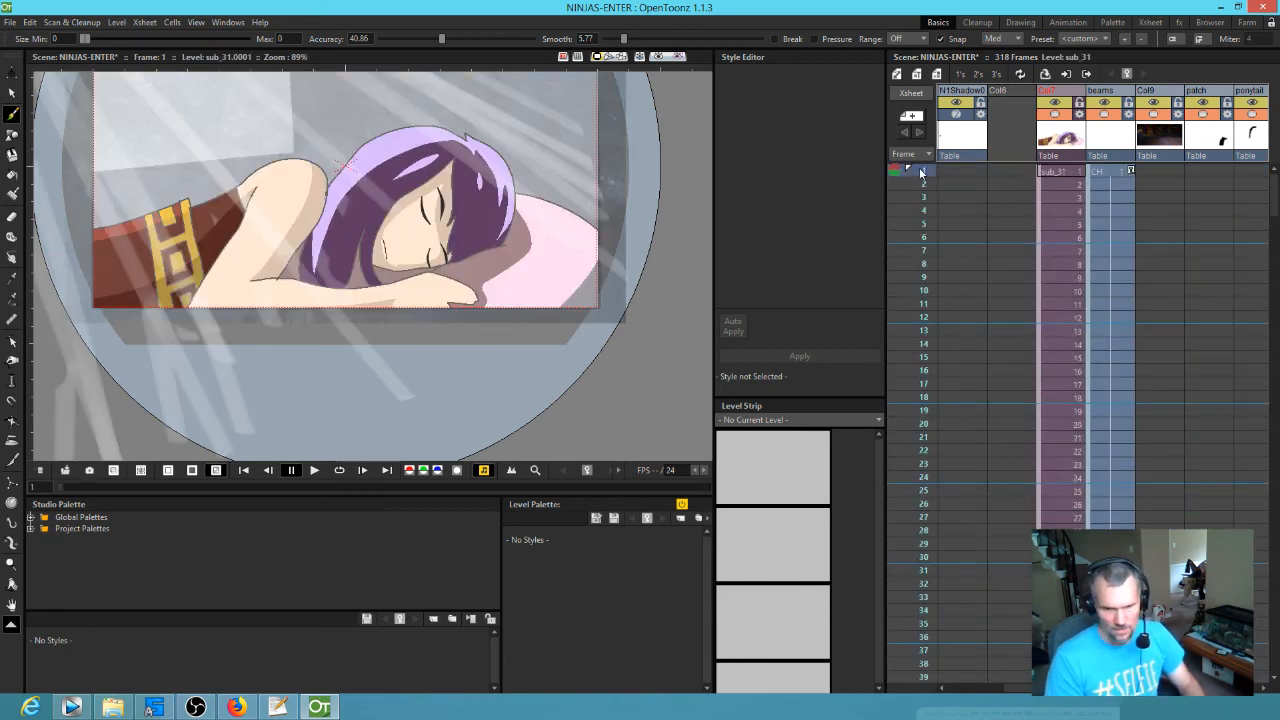
key(l)
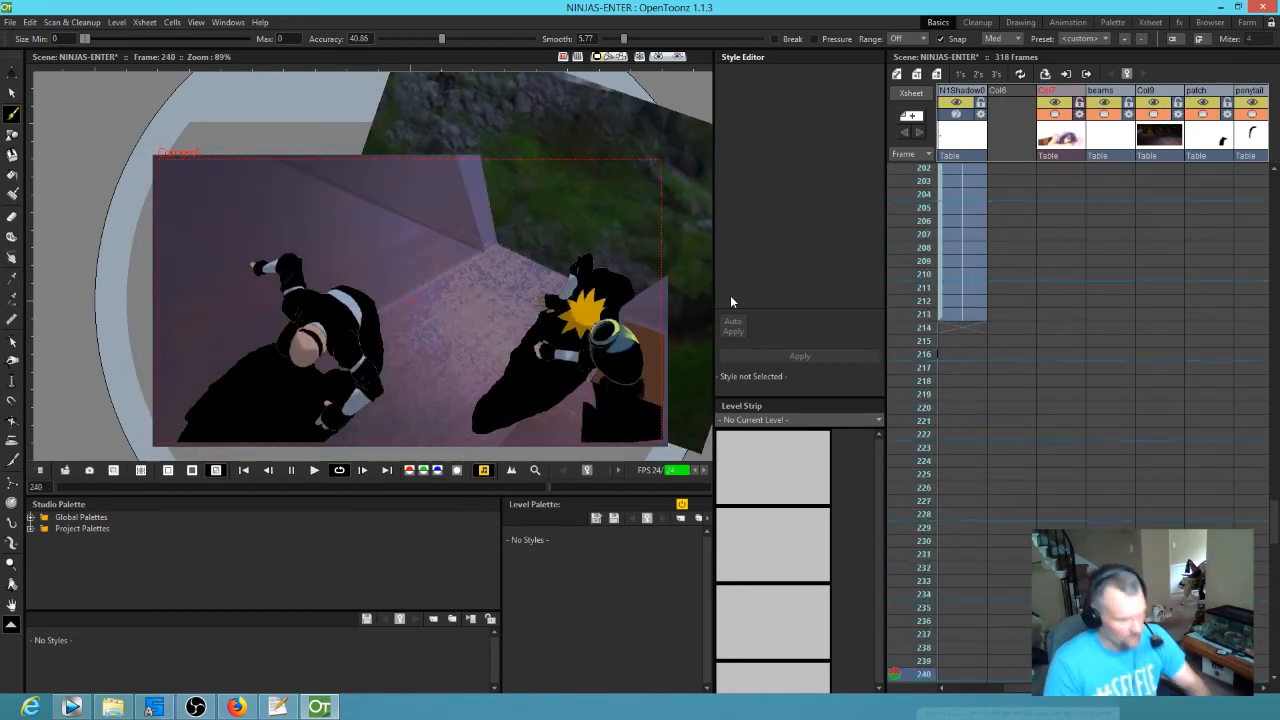
scroll(1014, 348, up, 20)
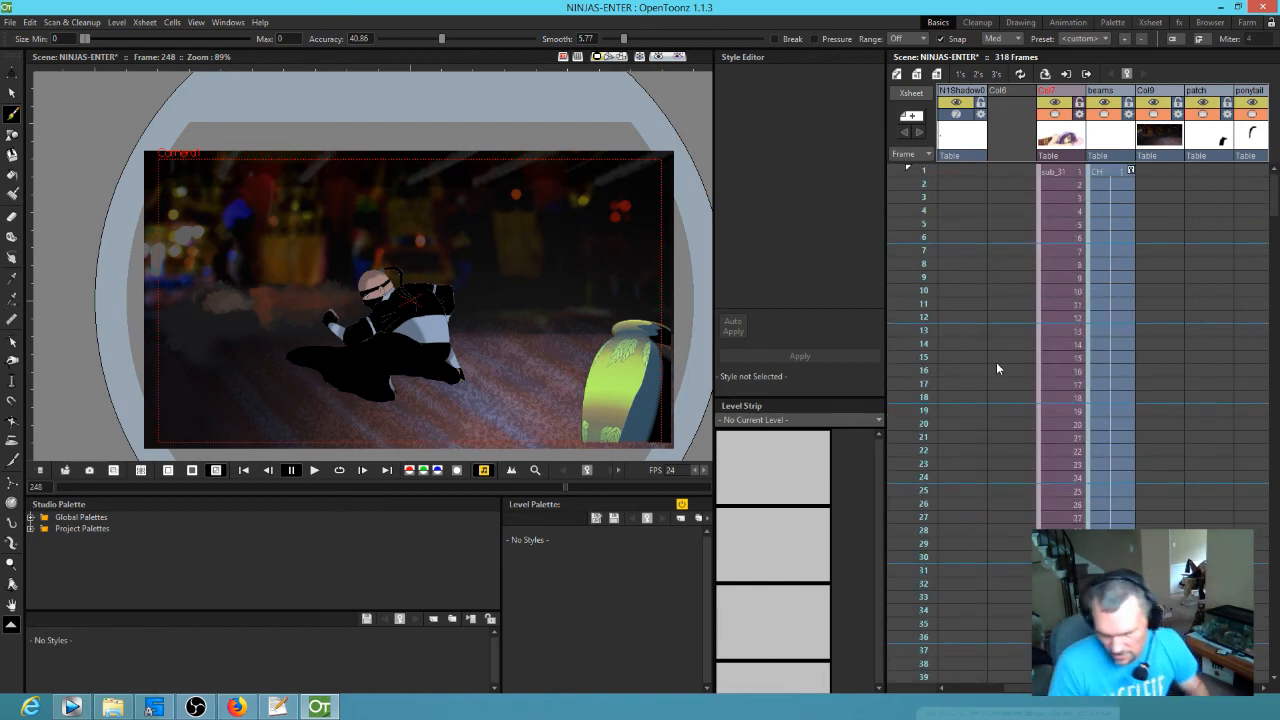
scroll(960, 330, down, 8)
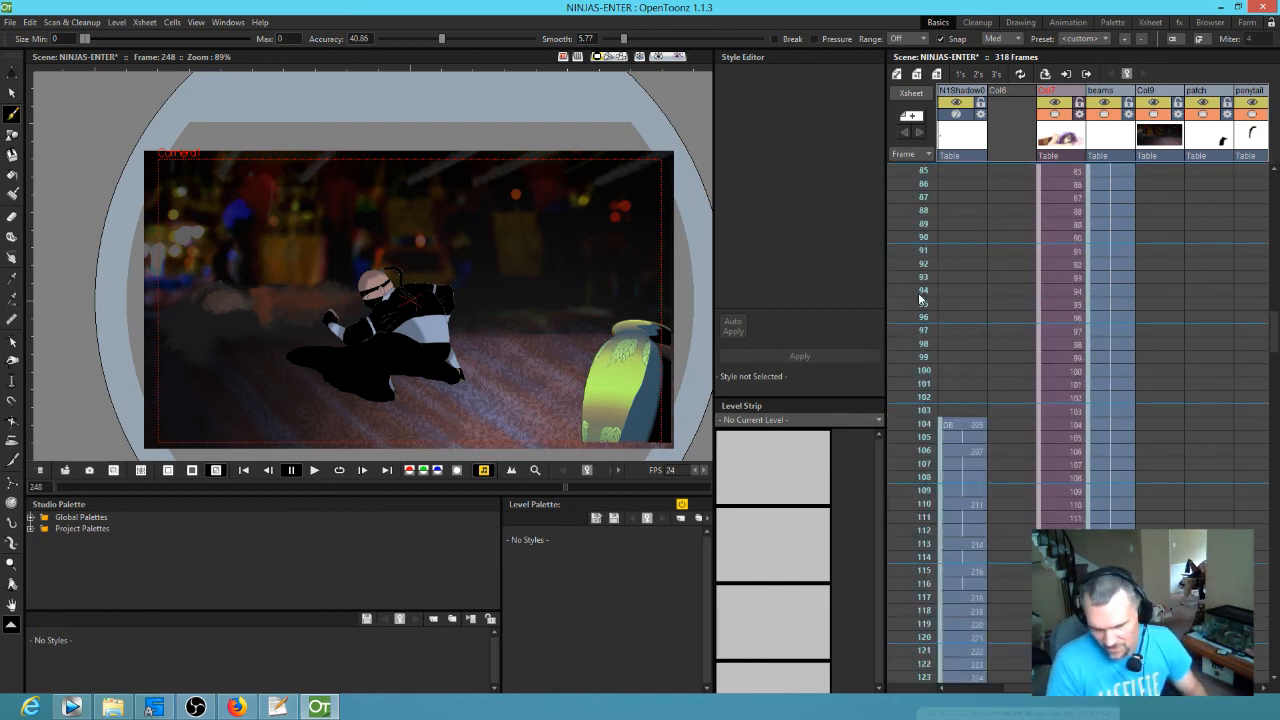
click(920, 298)
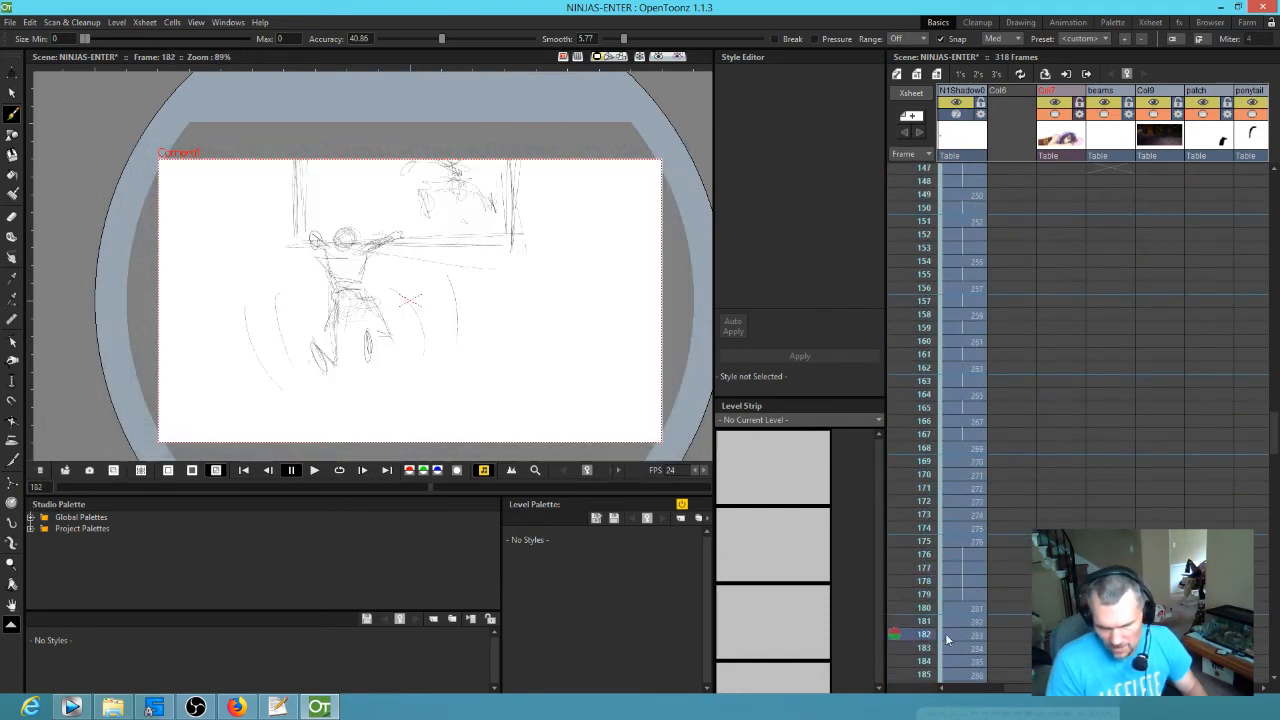
- Examine the N1 redraw poses in Col13 at frames 151, 168 and 180 and scrub through the range between them
click(949, 453)
mouse_move(943, 468)
mouse_down()
mouse_move(943, 523)
mouse_move(940, 380)
mouse_up()
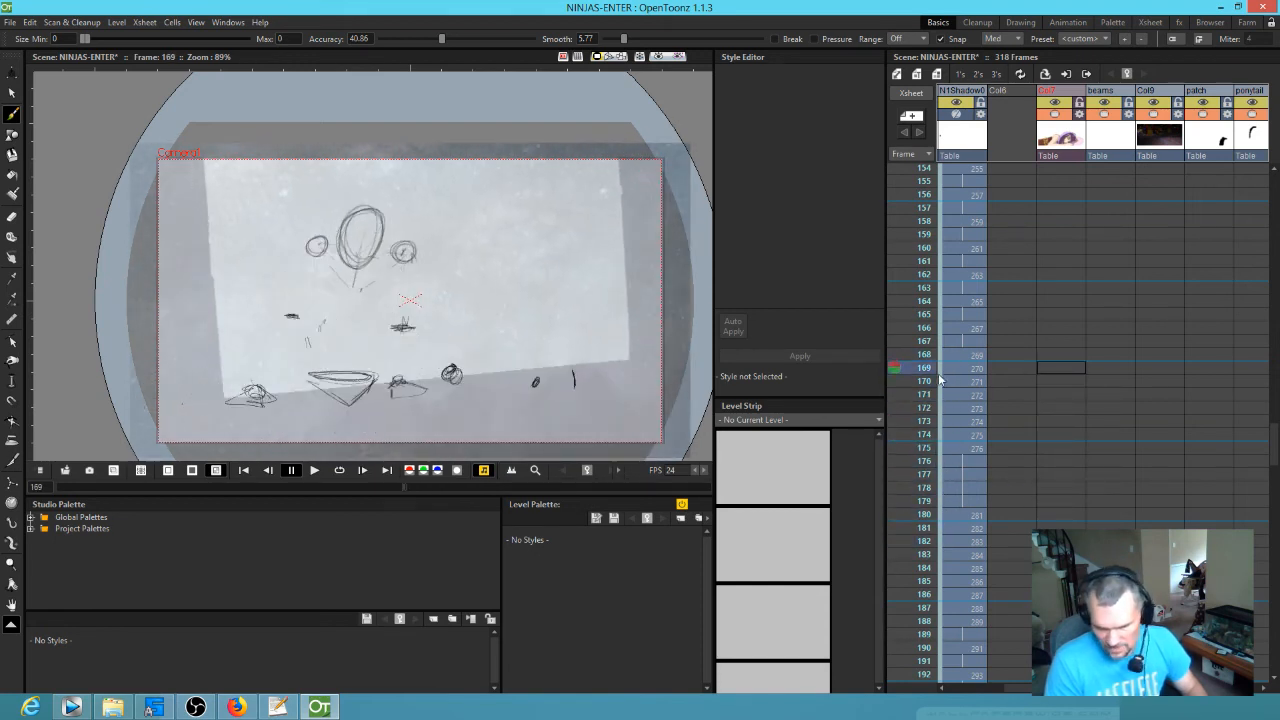
drag(1175, 433, 1042, 478)
drag(1145, 547, 1109, 631)
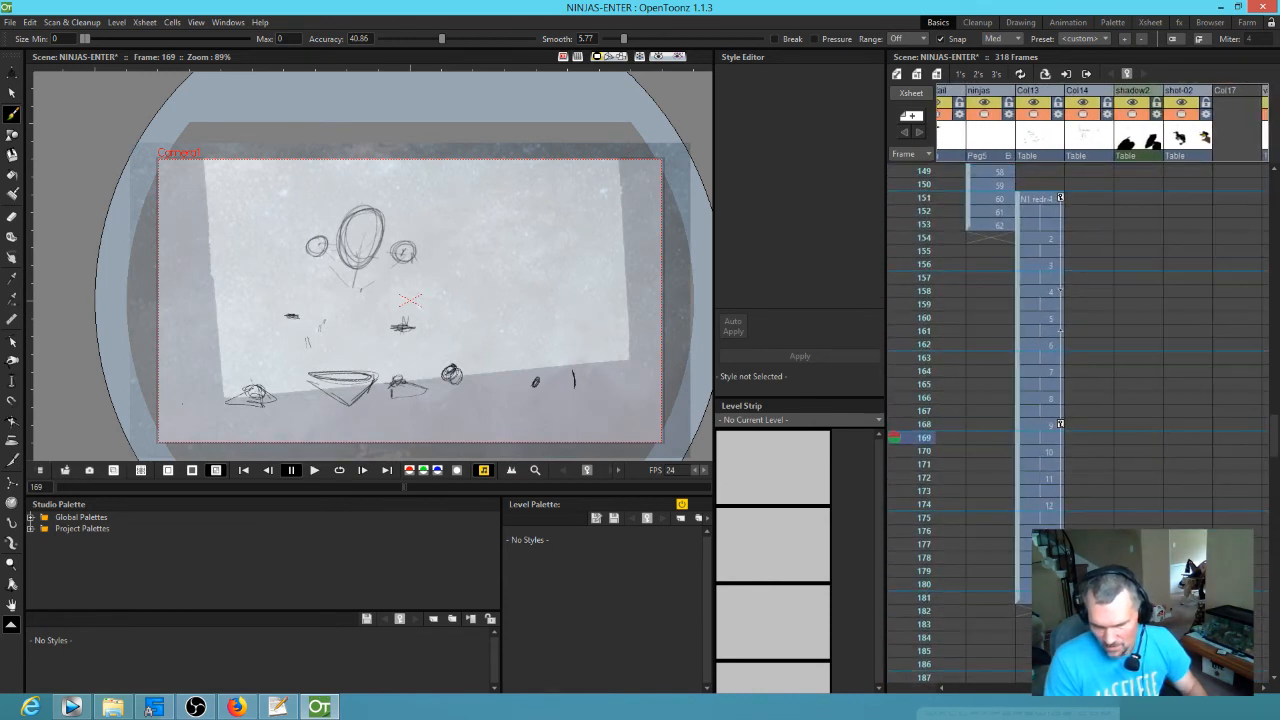
click(1061, 199)
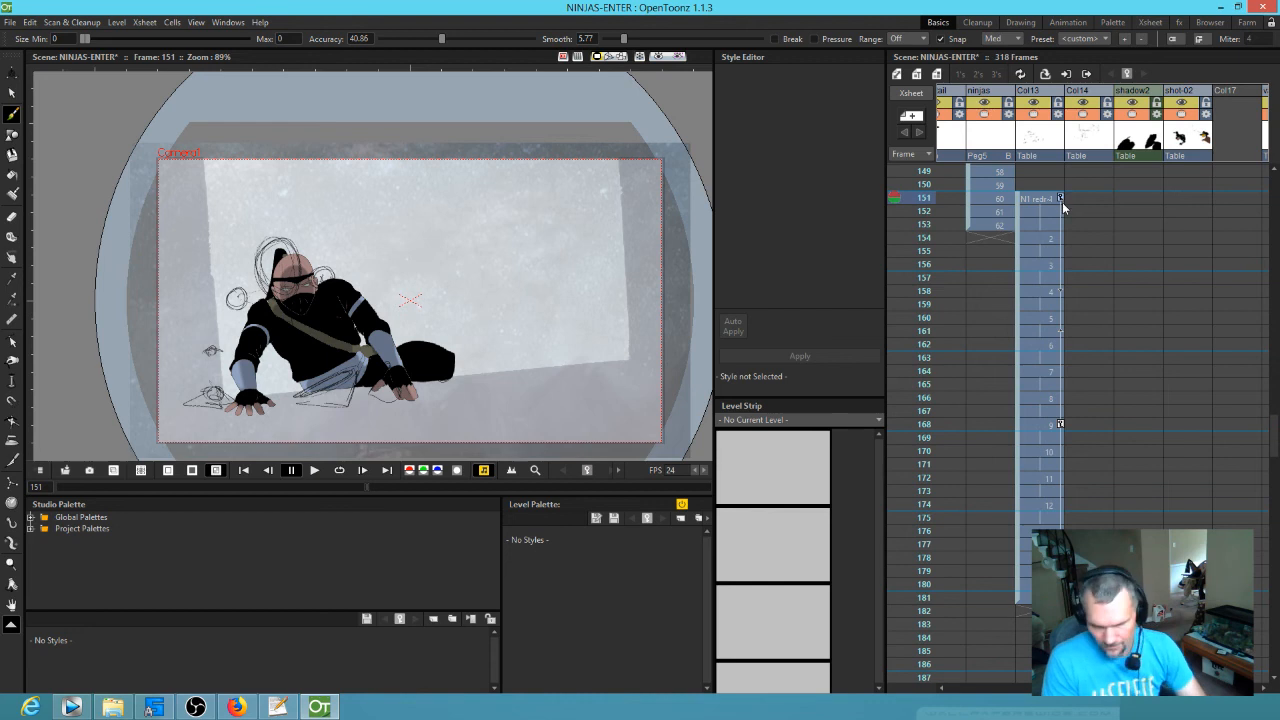
click(1060, 425)
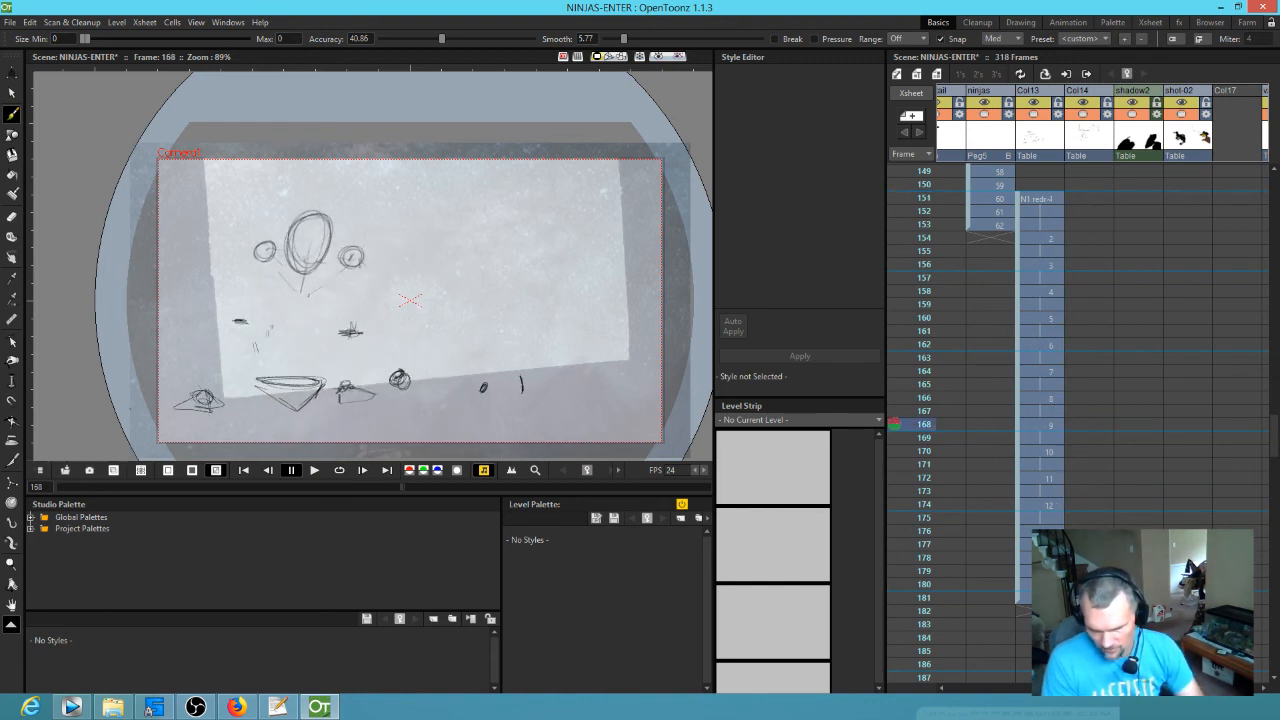
click(1060, 584)
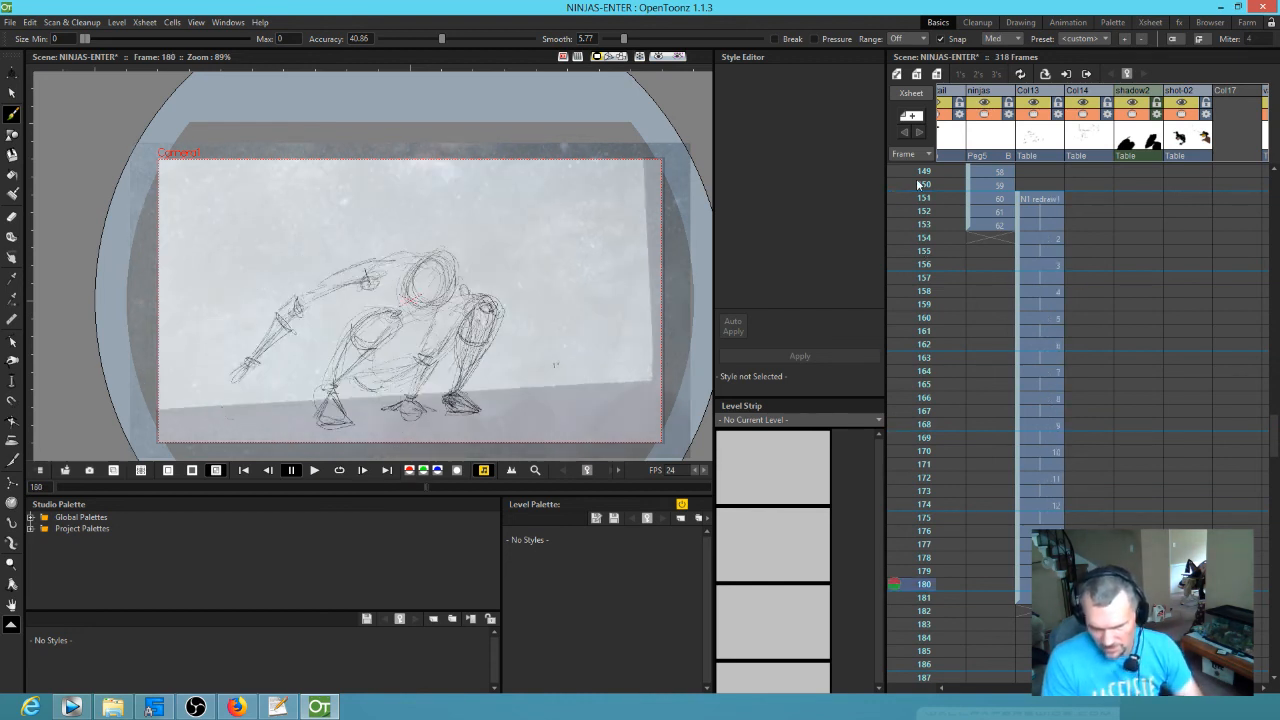
mouse_move(920, 196)
mouse_down()
mouse_move(920, 491)
mouse_move(895, 591)
mouse_up()
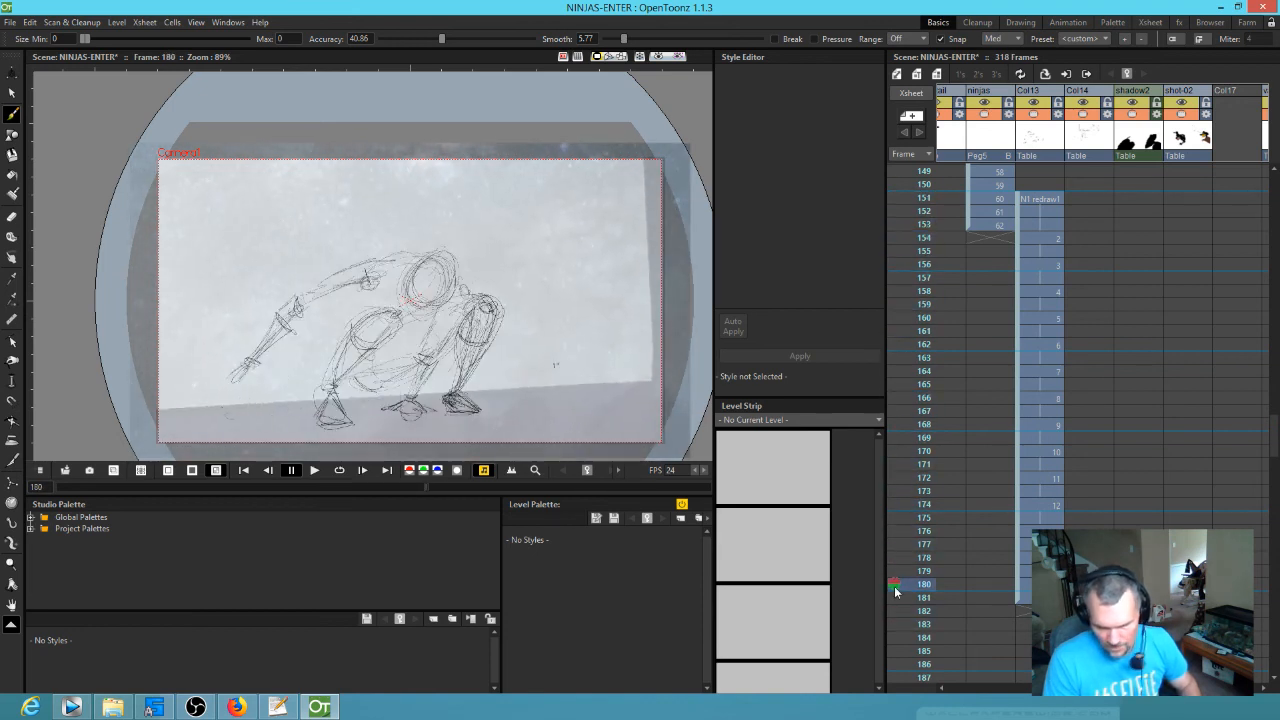
- Delete the cells of the sky and FLOOR columns from frame 166 to 181
drag(1154, 544, 1220, 212)
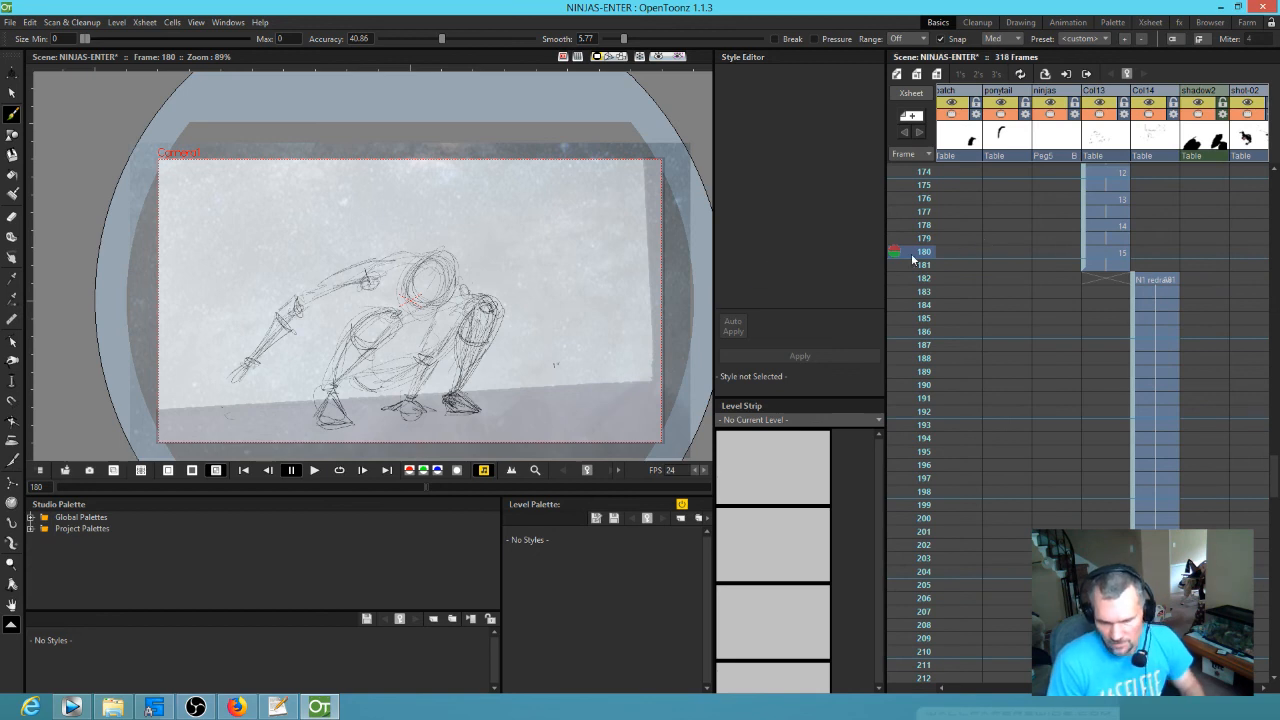
drag(928, 255, 1015, 371)
drag(975, 333, 986, 395)
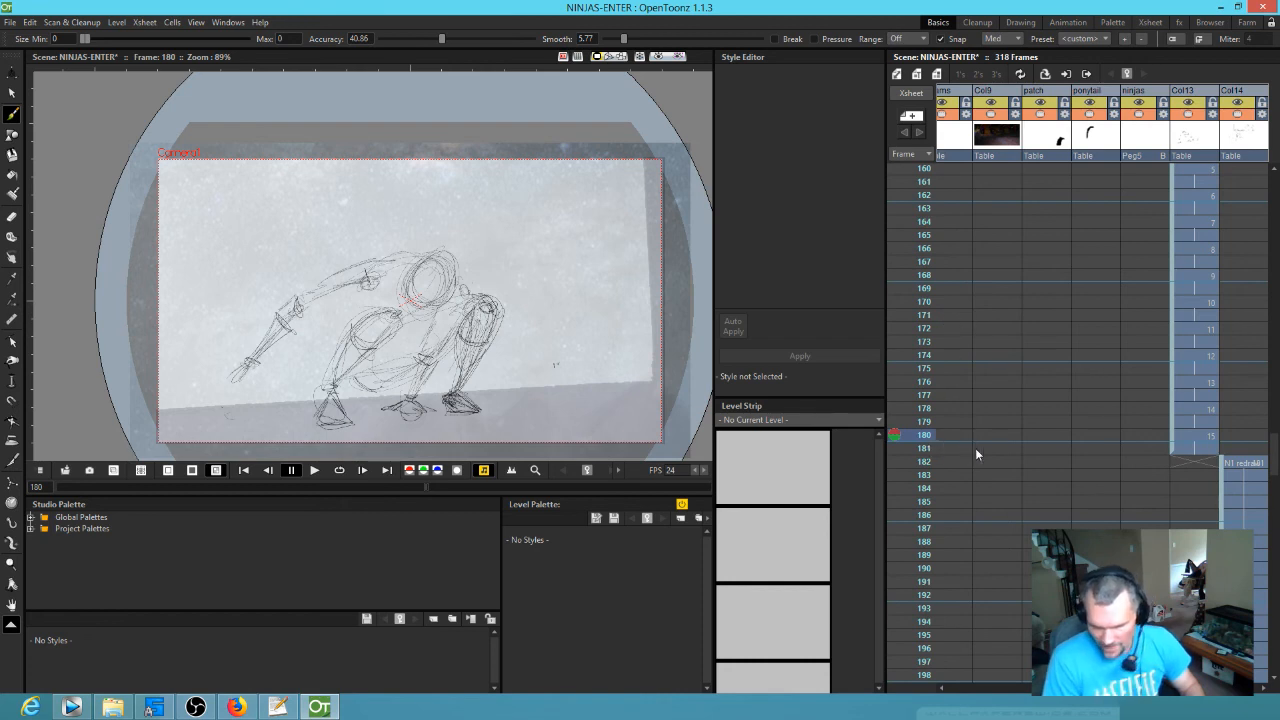
drag(972, 327, 1063, 468)
drag(1008, 416, 1234, 430)
drag(916, 593, 897, 399)
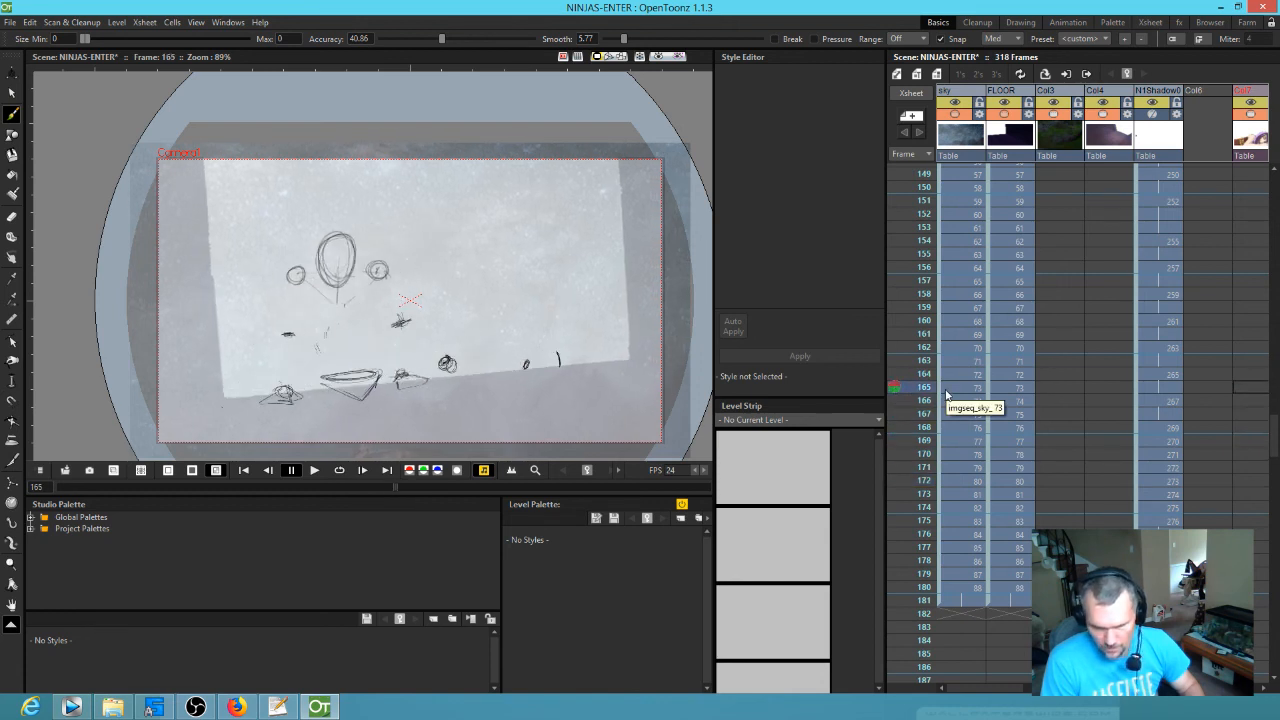
drag(914, 373, 1013, 602)
key(Delete)
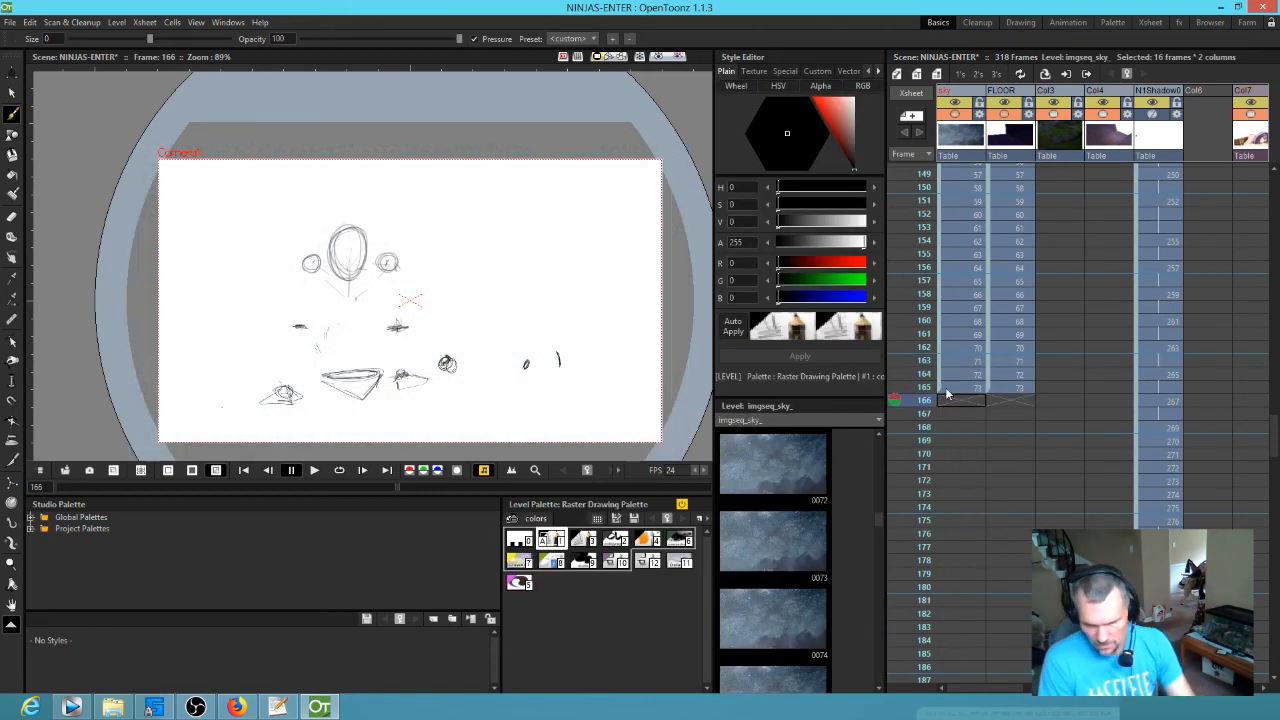
- Extend the last drawing of the sky and FLOOR columns as a hold through frame 181 and scrub back over the frames
click(1019, 394)
drag(1025, 401, 1021, 583)
mouse_move(913, 447)
mouse_down()
mouse_move(917, 586)
mouse_move(919, 560)
mouse_move(922, 583)
mouse_move(924, 572)
mouse_up()
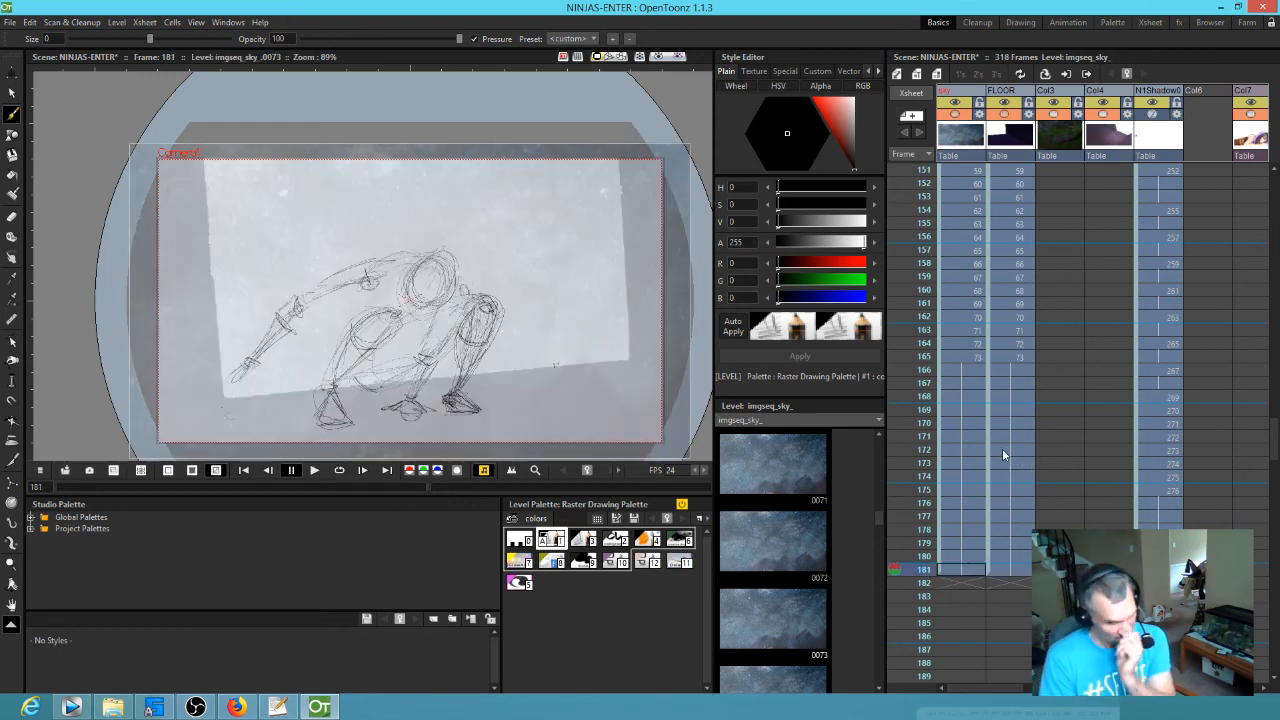
scroll(927, 250, up, 15)
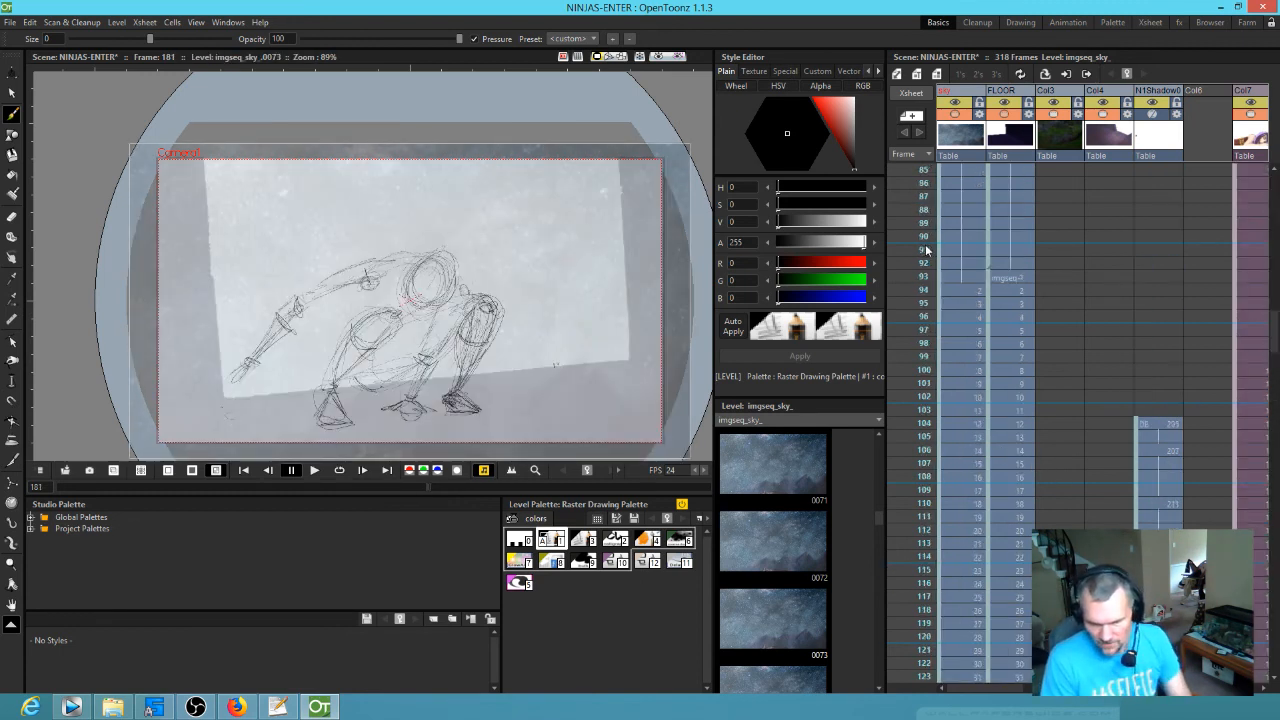
mouse_move(921, 180)
mouse_down()
mouse_move(907, 700)
mouse_move(923, 266)
mouse_move(930, 327)
mouse_move(925, 383)
mouse_move(913, 246)
mouse_move(865, 693)
mouse_move(895, 272)
mouse_move(891, 391)
mouse_move(891, 289)
mouse_move(895, 382)
mouse_move(892, 340)
mouse_move(882, 381)
mouse_move(883, 367)
mouse_up()
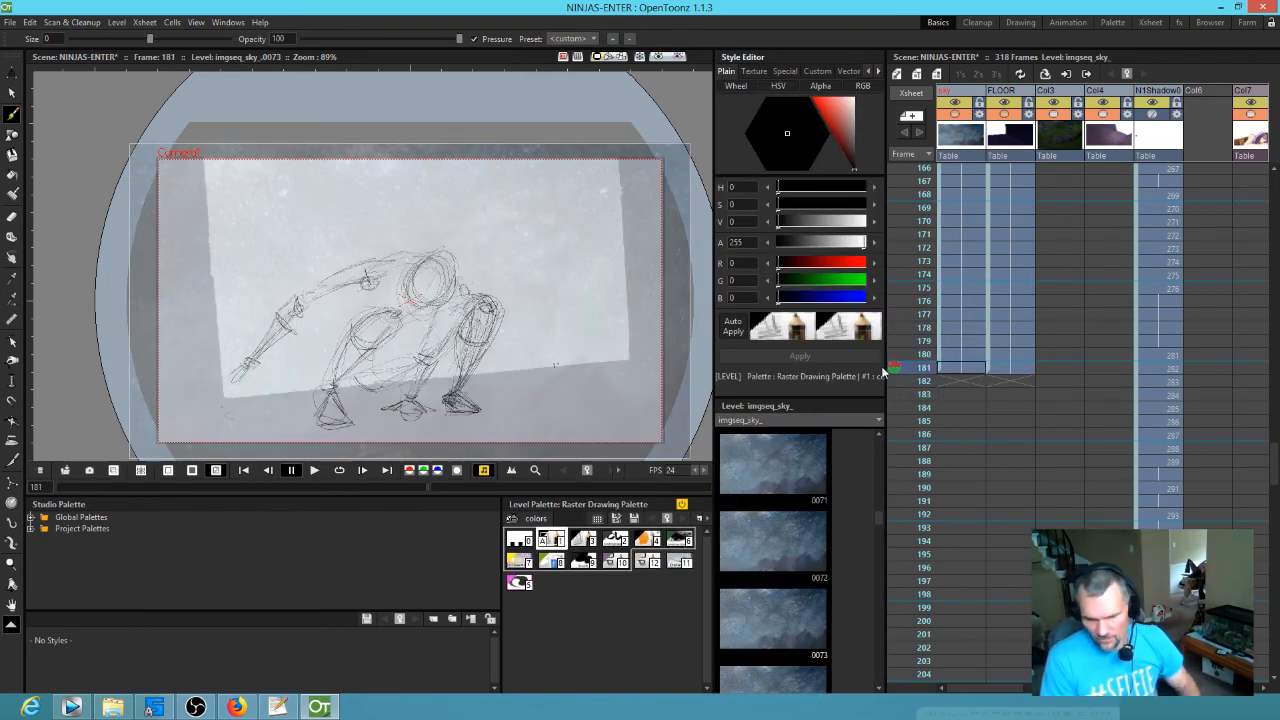
- Open a separate floating Xsheet window and enlarge it until the columns from sky to Col22 fit
click(229, 22)
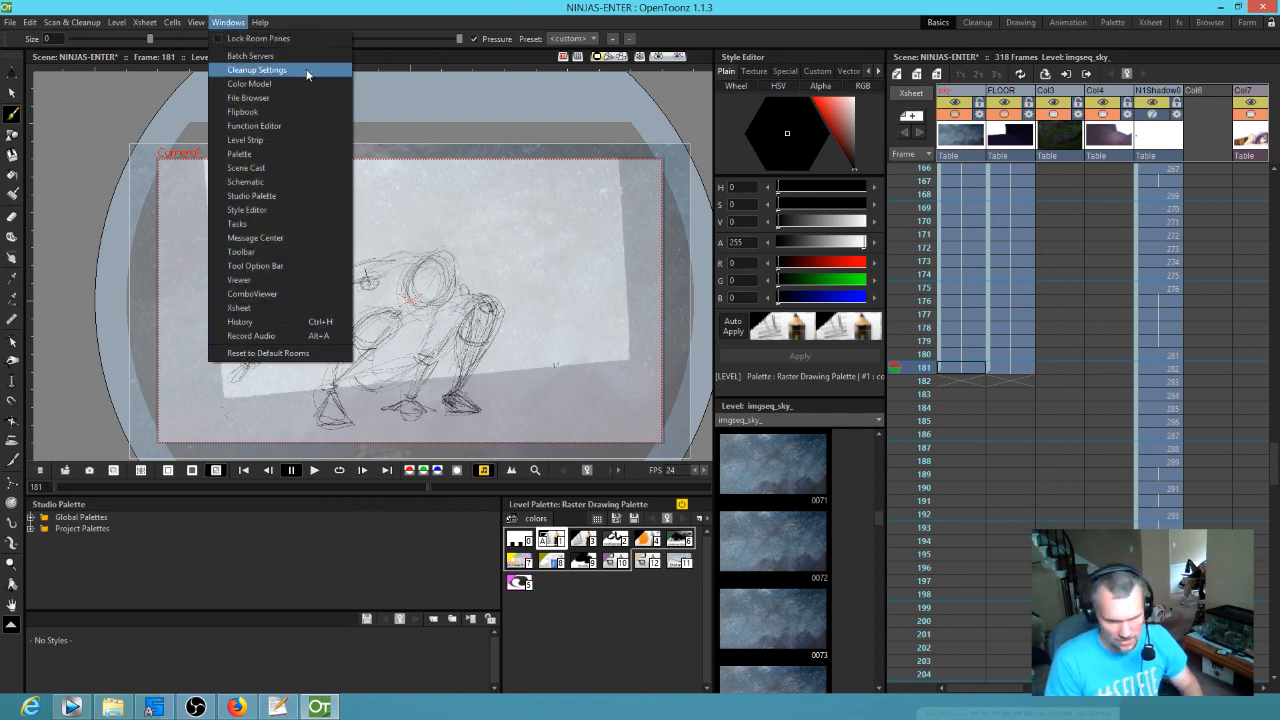
click(272, 308)
drag(648, 268, 256, 80)
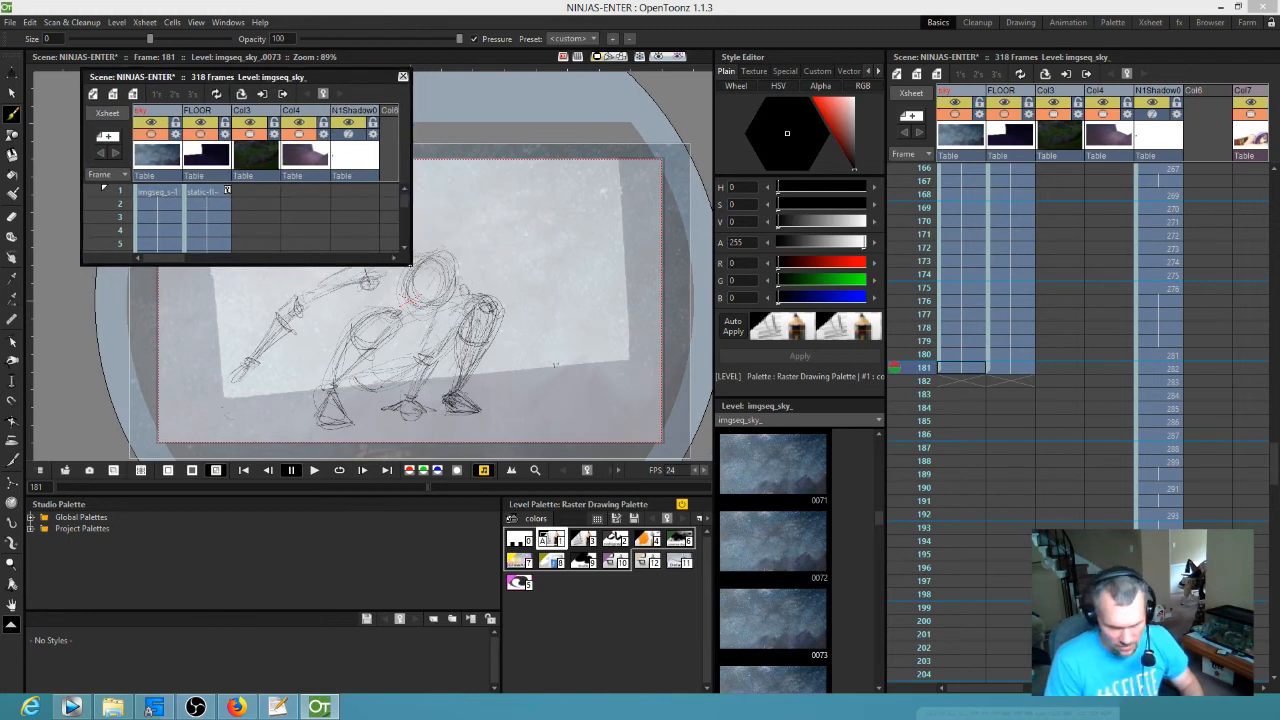
drag(408, 265, 1233, 634)
- Delete the N1Shadow column that runs from frame 104 beside Col4
scroll(540, 300, down, 10)
scroll(568, 323, down, 17)
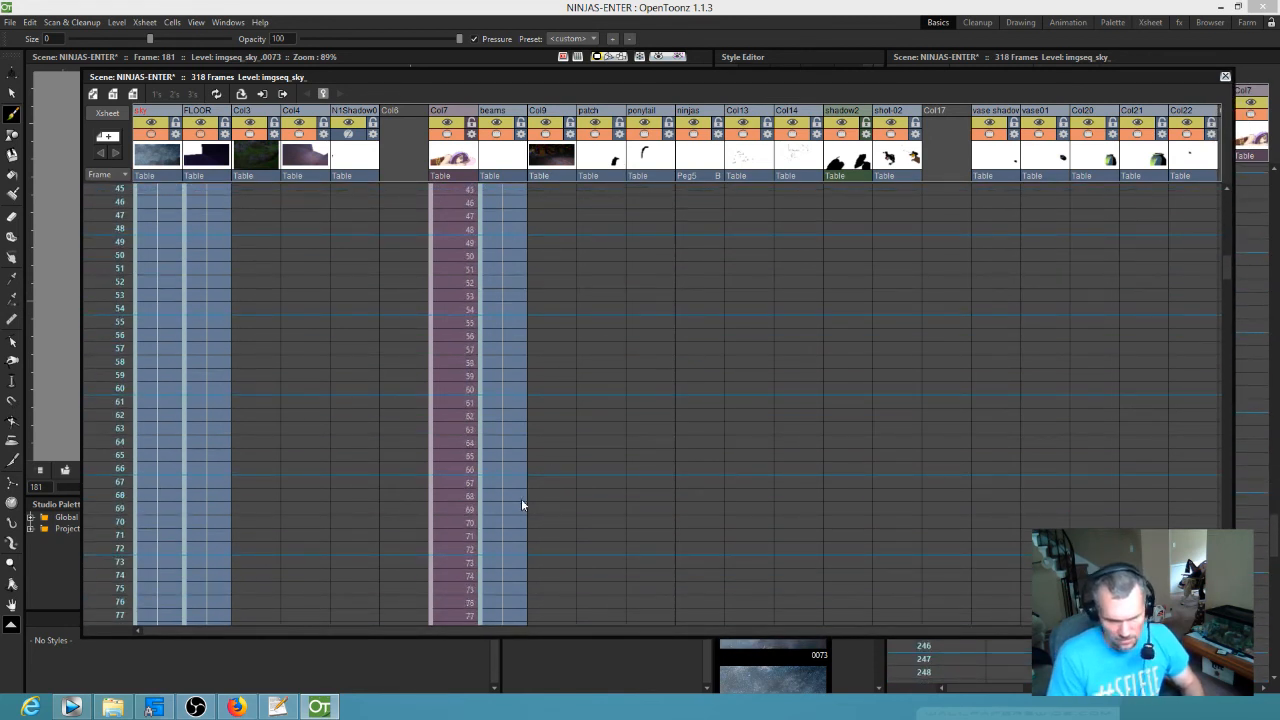
scroll(630, 342, down, 15)
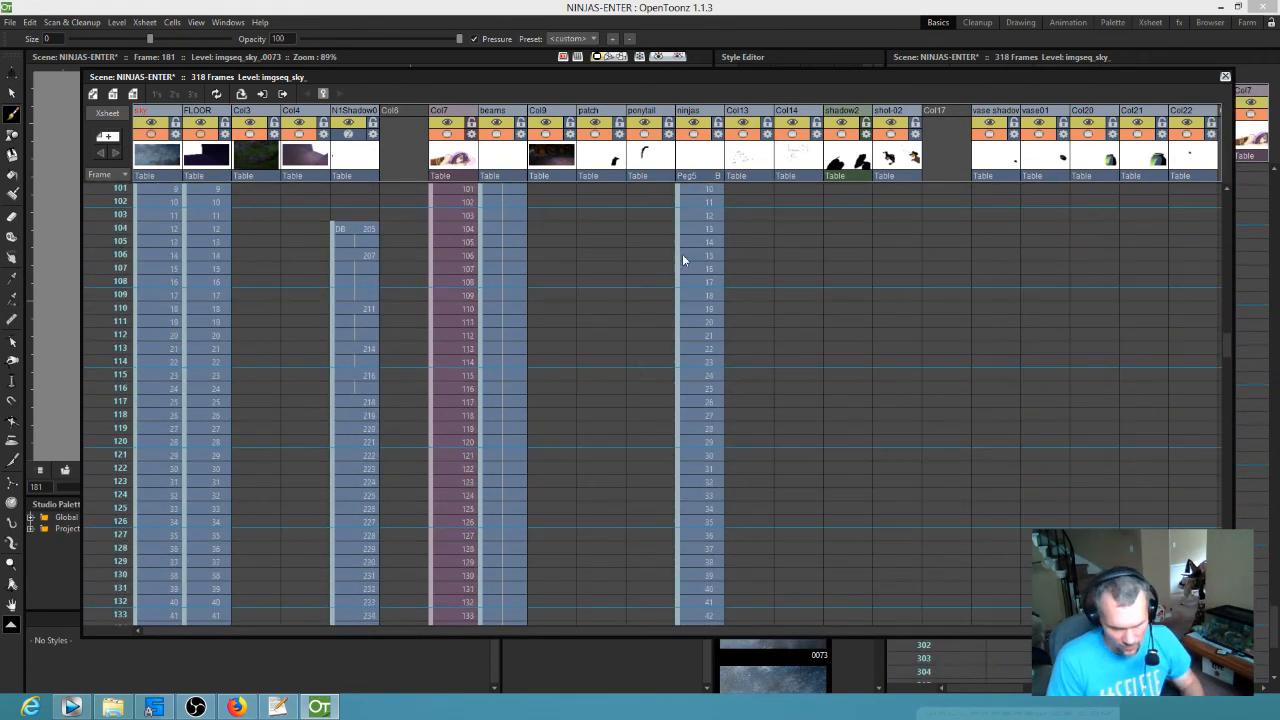
scroll(724, 276, down, 10)
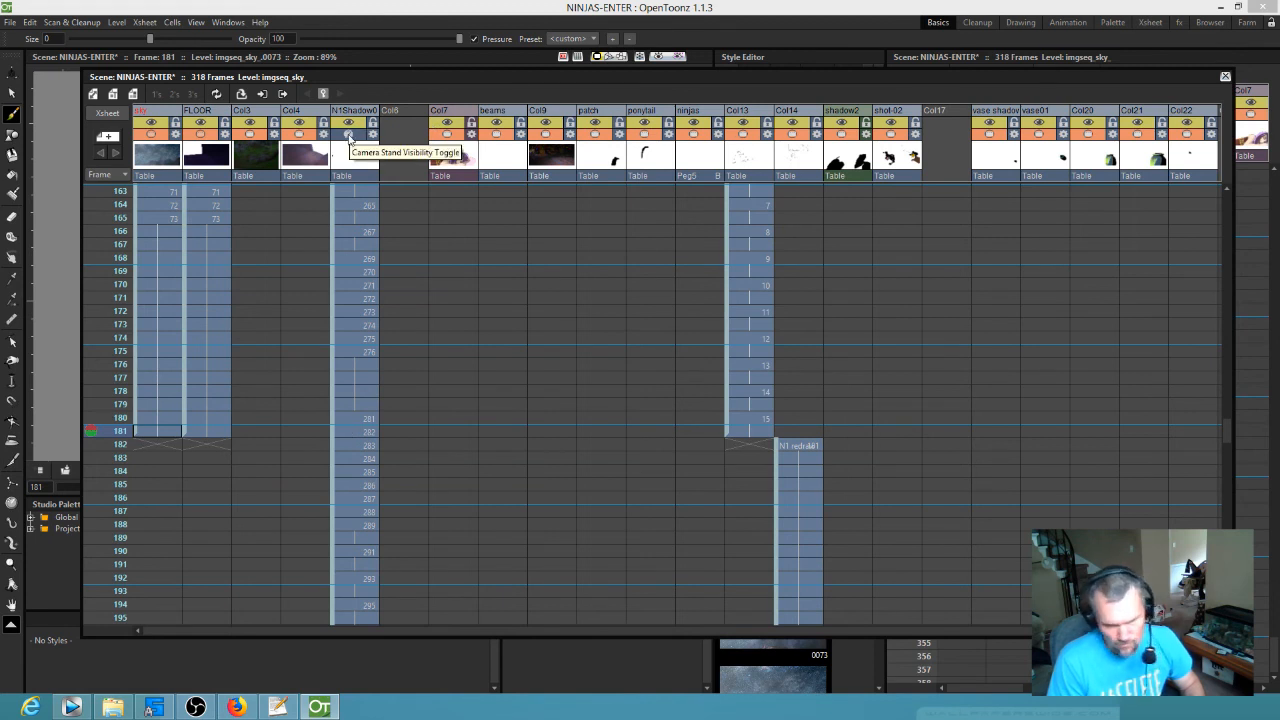
click(350, 158)
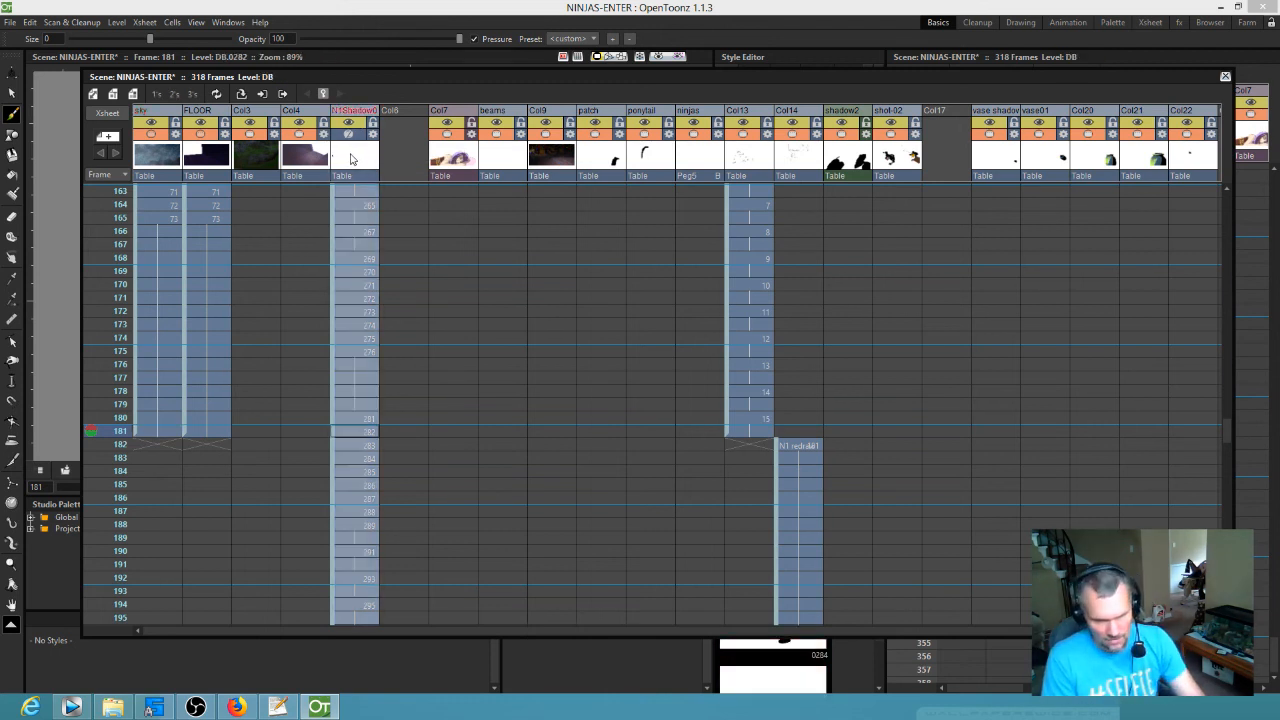
key(Delete)
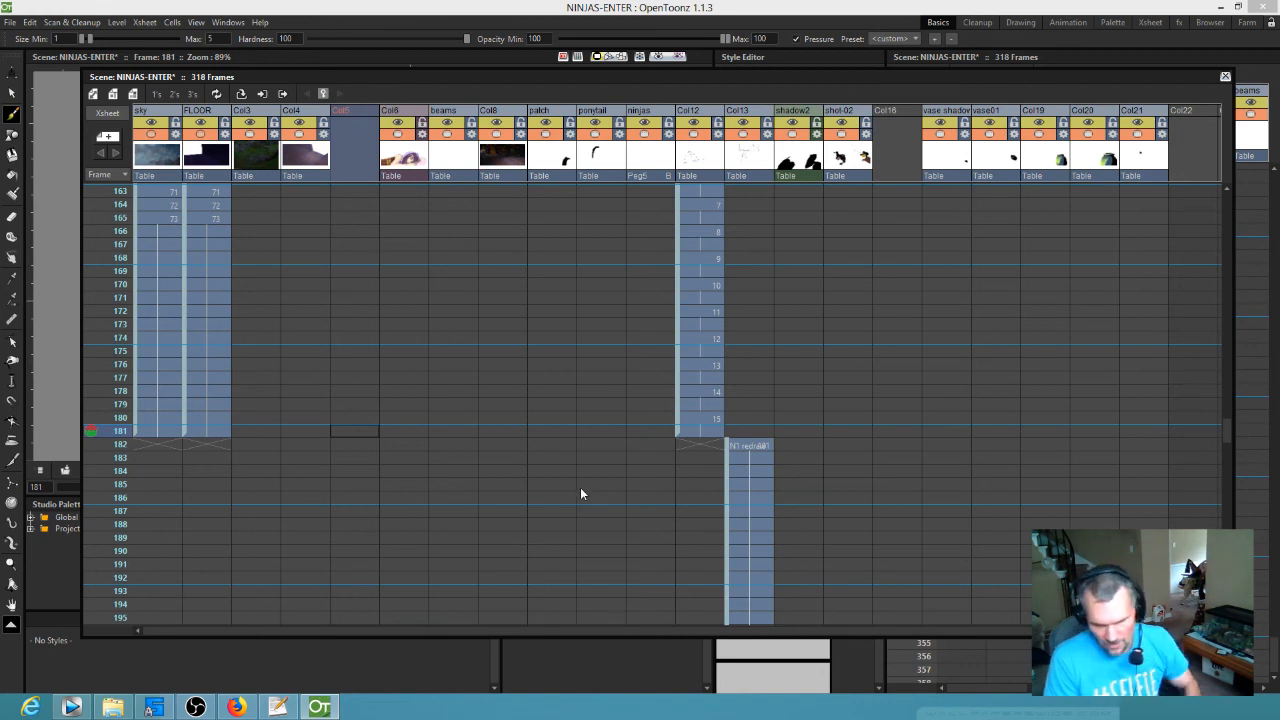
- Move the floating Xsheet window onto the second monitor and enlarge it to fill that screen
scroll(640, 430, down, 3)
drag(685, 392, 947, 367)
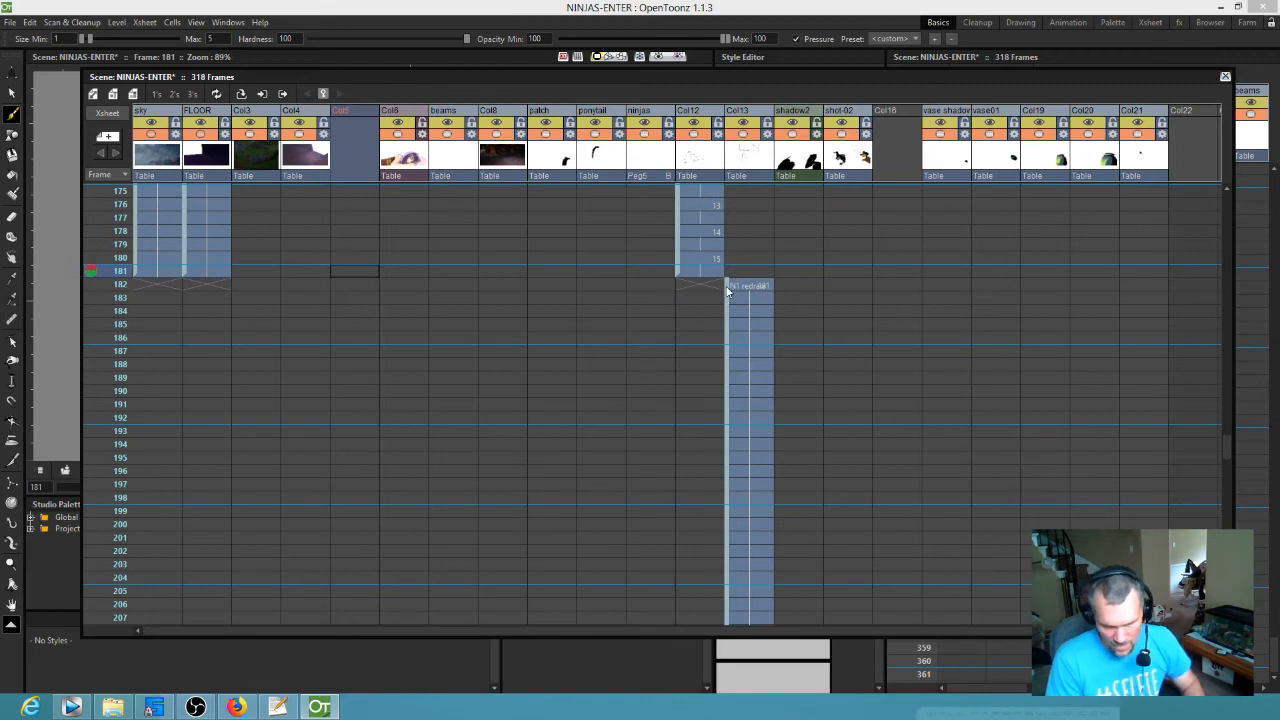
scroll(855, 416, down, 8)
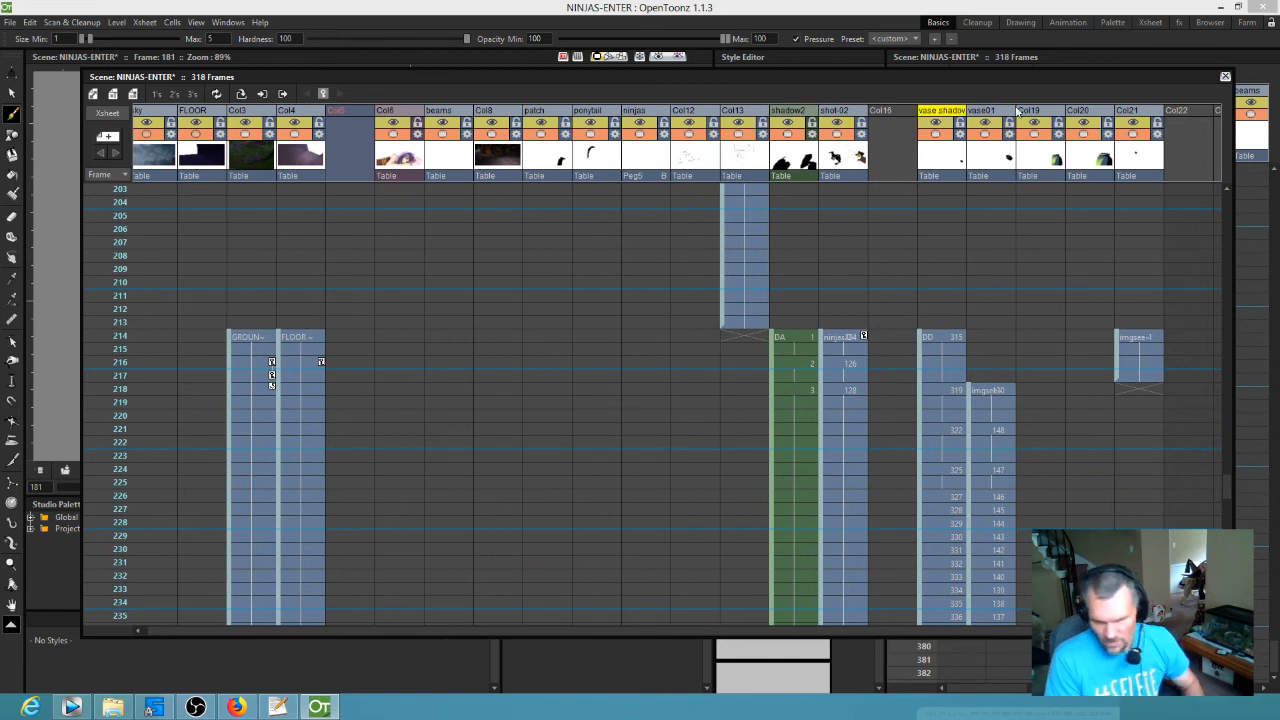
drag(1064, 80, 383, 0)
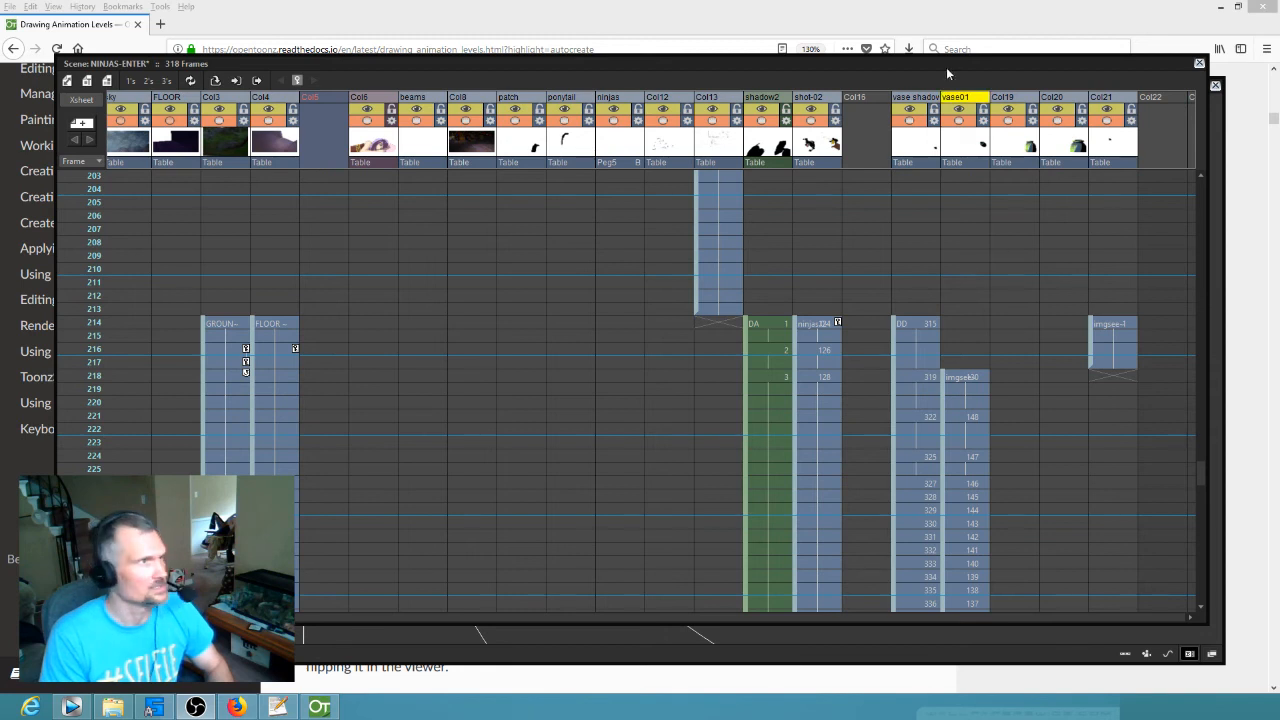
drag(946, 67, 909, 25)
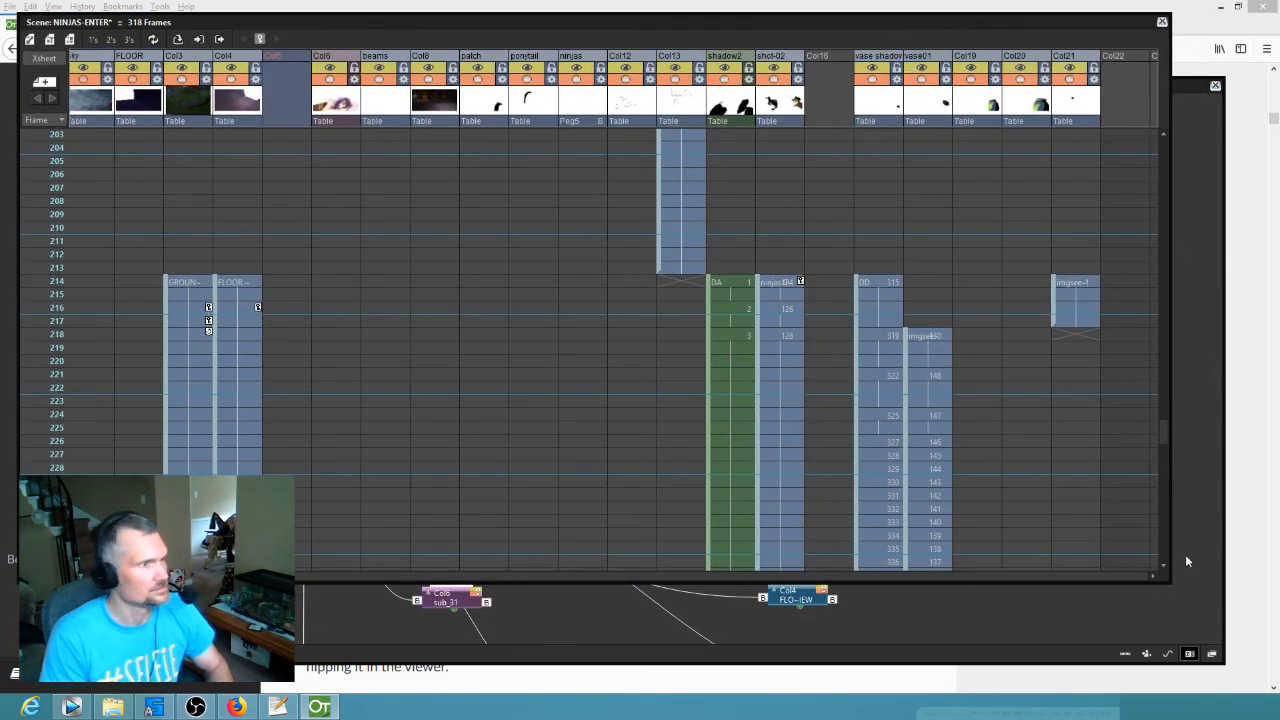
drag(1163, 580, 1248, 690)
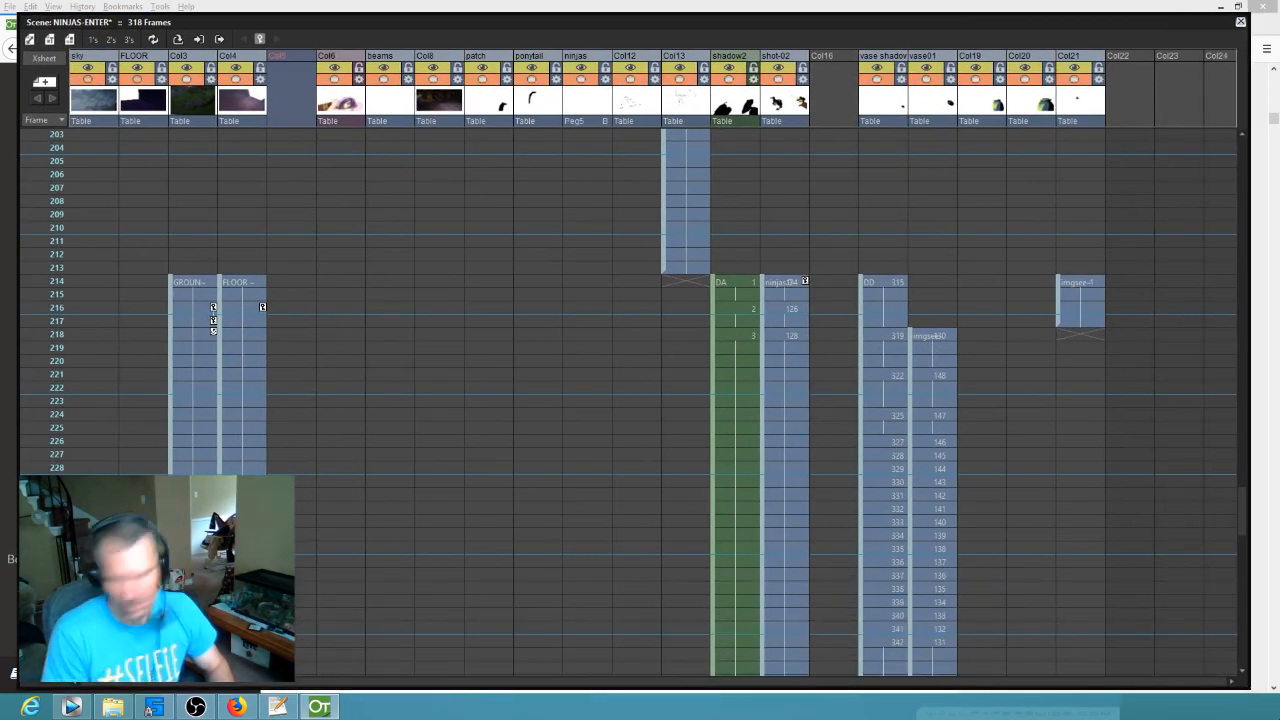
- Examine how the columns' cells are laid out around the N1 redraw drawings, from about frame 115 to 213
scroll(630, 400, up, 10)
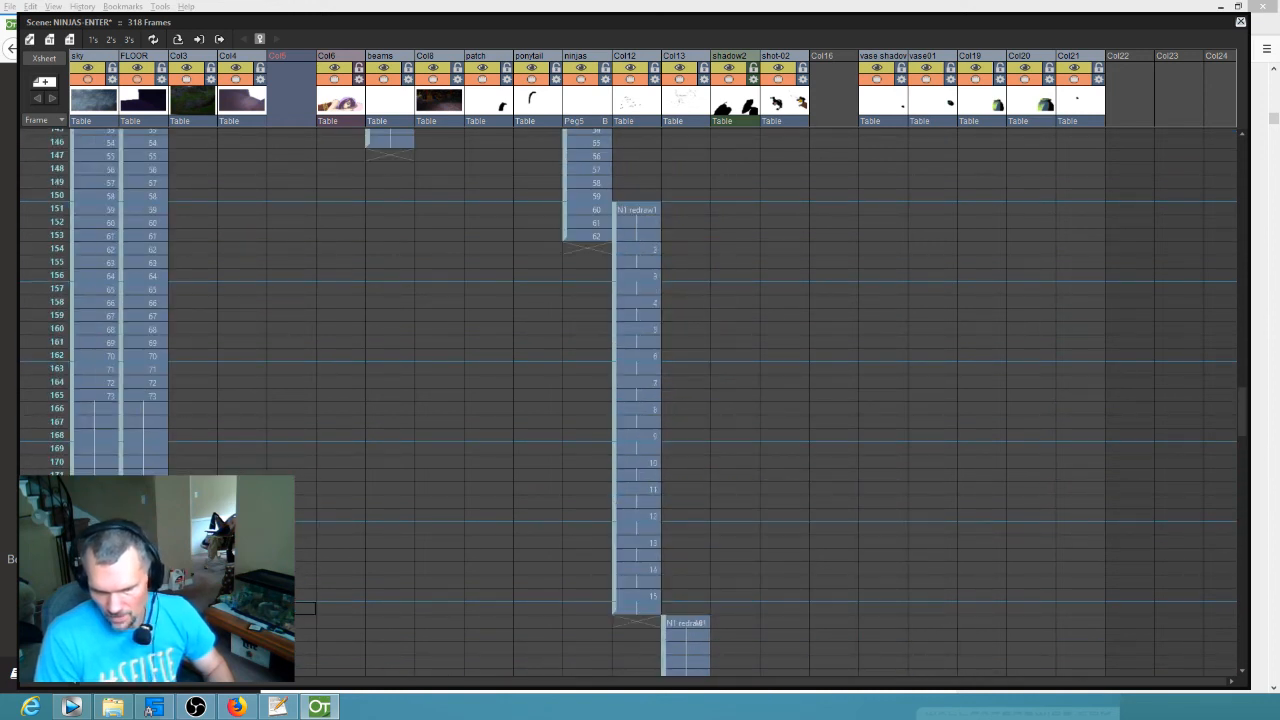
scroll(630, 400, up, 10)
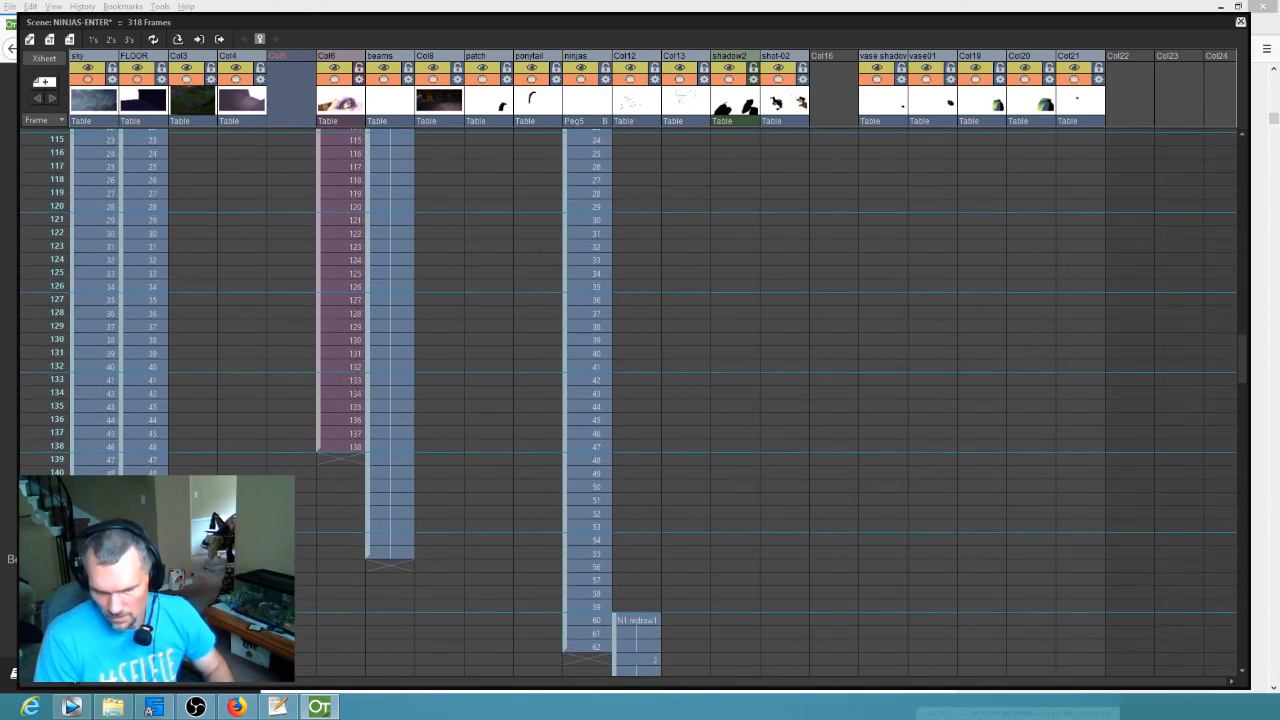
scroll(459, 131, down, 20)
scroll(459, 131, up, 10)
scroll(630, 400, up, 6)
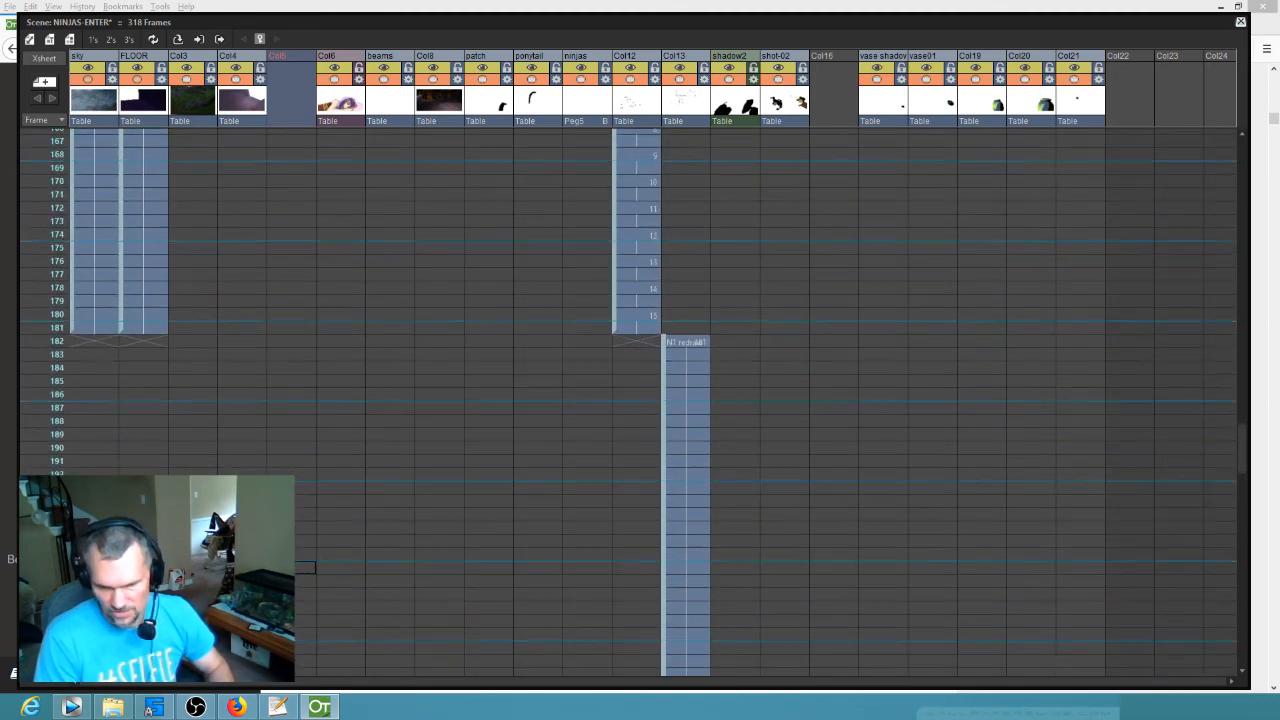
scroll(630, 400, up, 3)
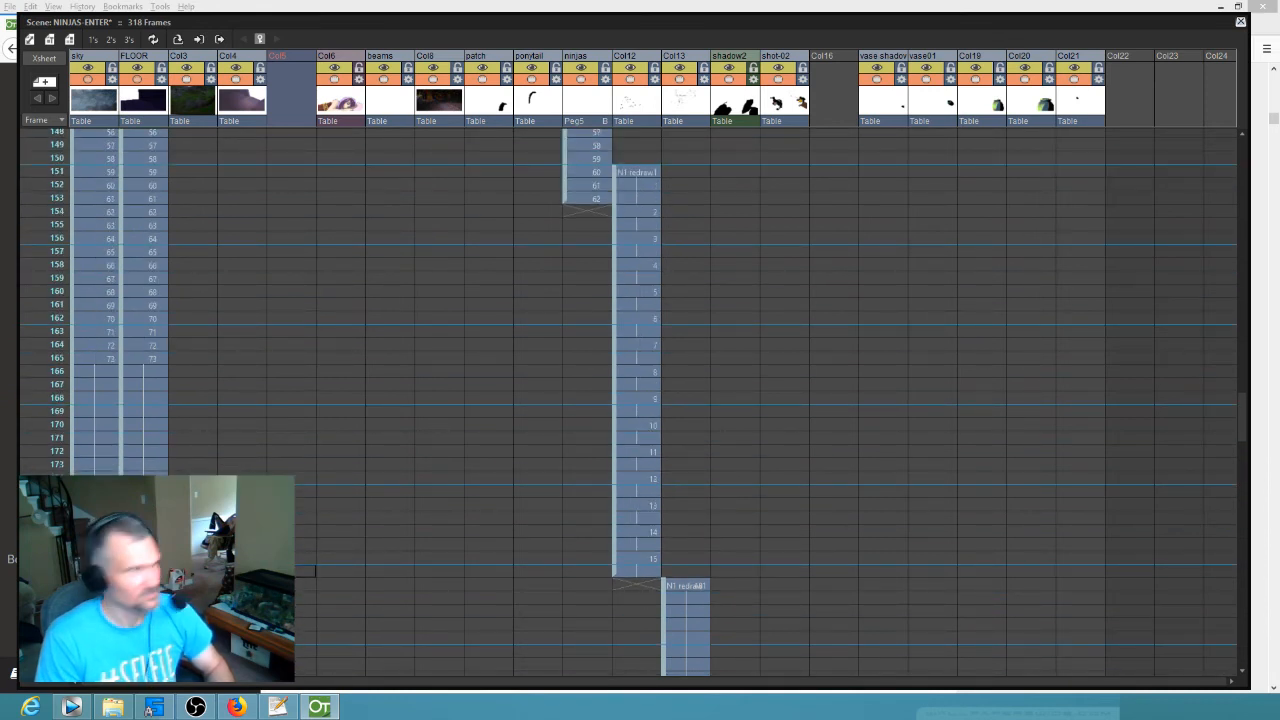
scroll(772, 505, down, 3)
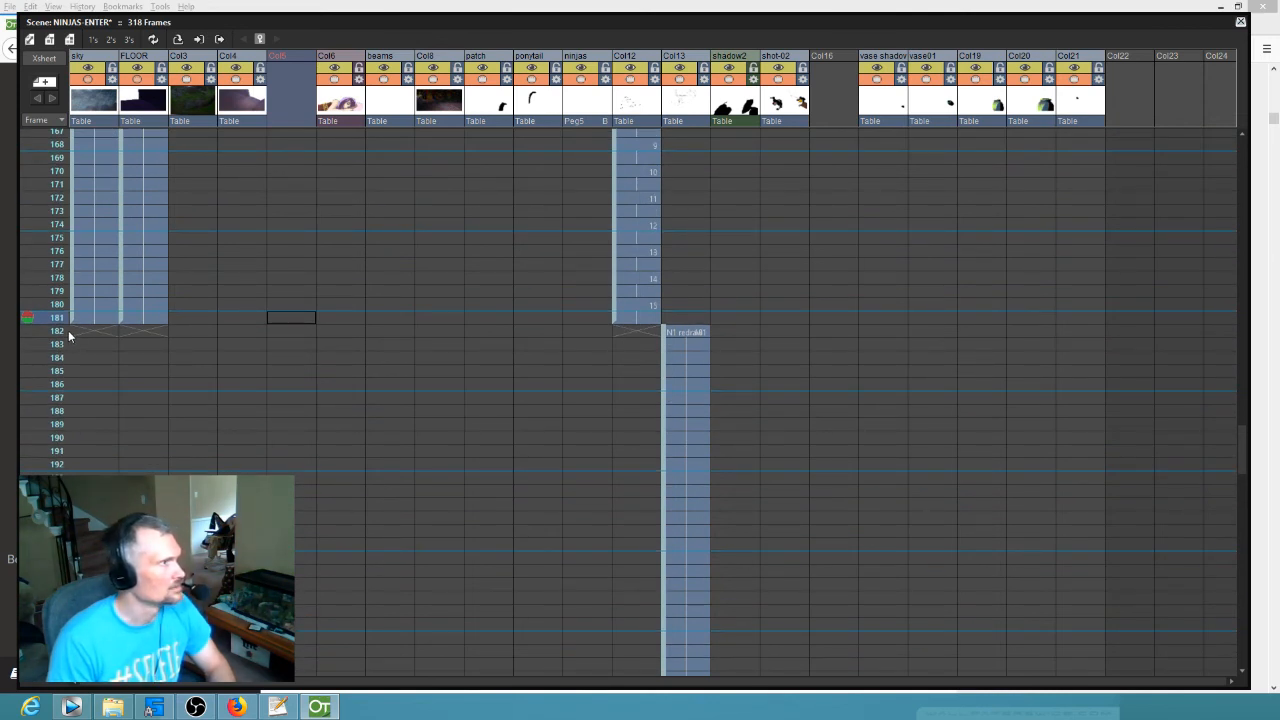
scroll(68, 330, up, 3)
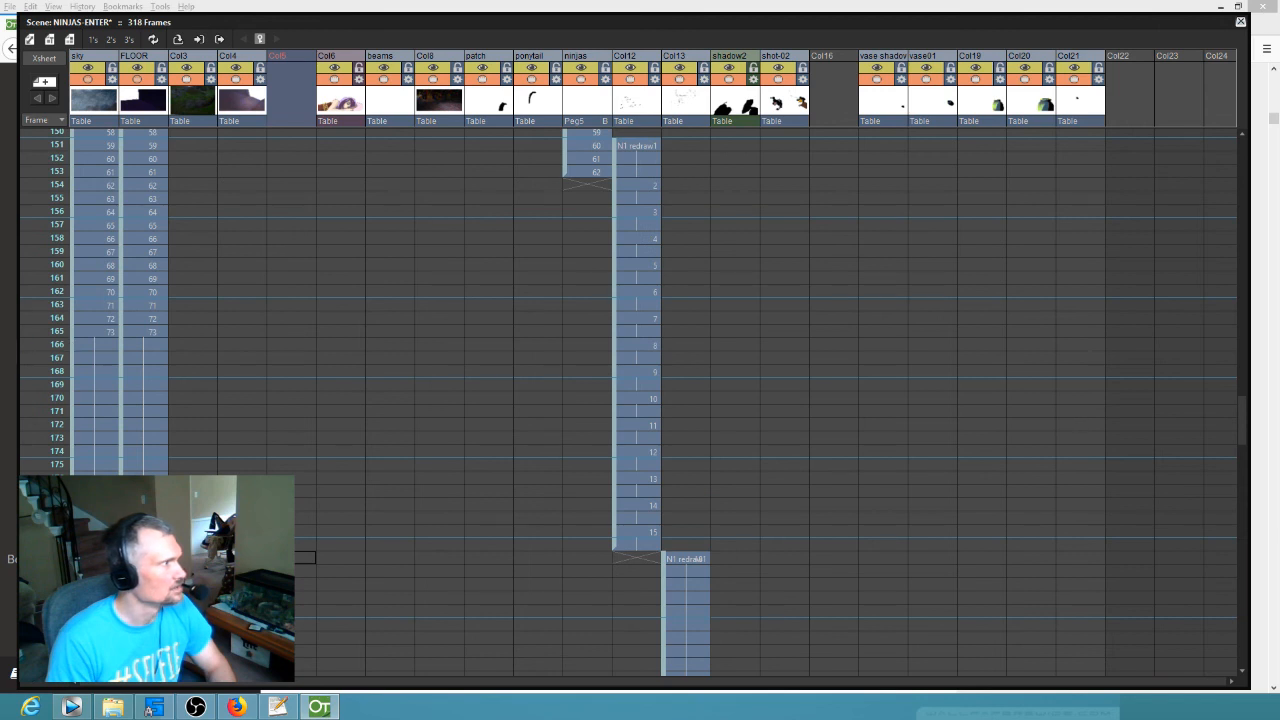
mouse_move(305, 557)
mouse_down()
mouse_move(1088, 580)
mouse_move(1096, 714)
mouse_move(1075, 647)
mouse_move(1082, 530)
mouse_move(1046, 463)
mouse_up()
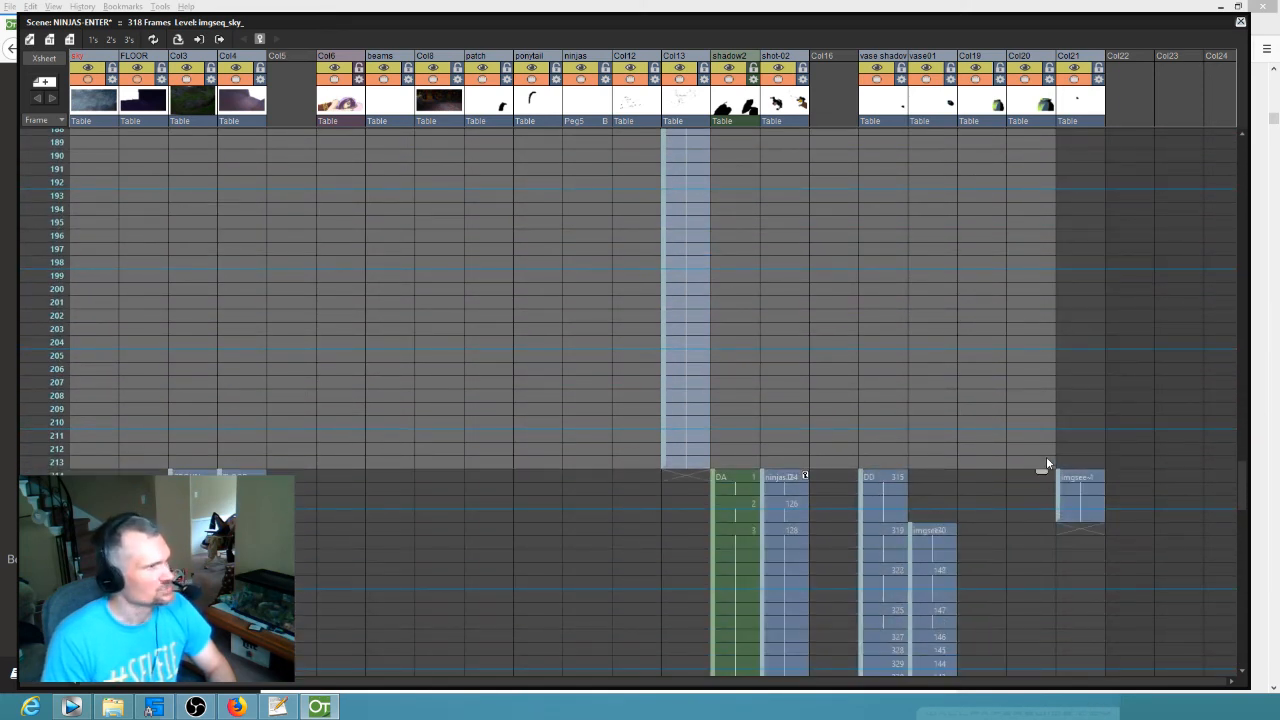
drag(54, 147, 54, 147)
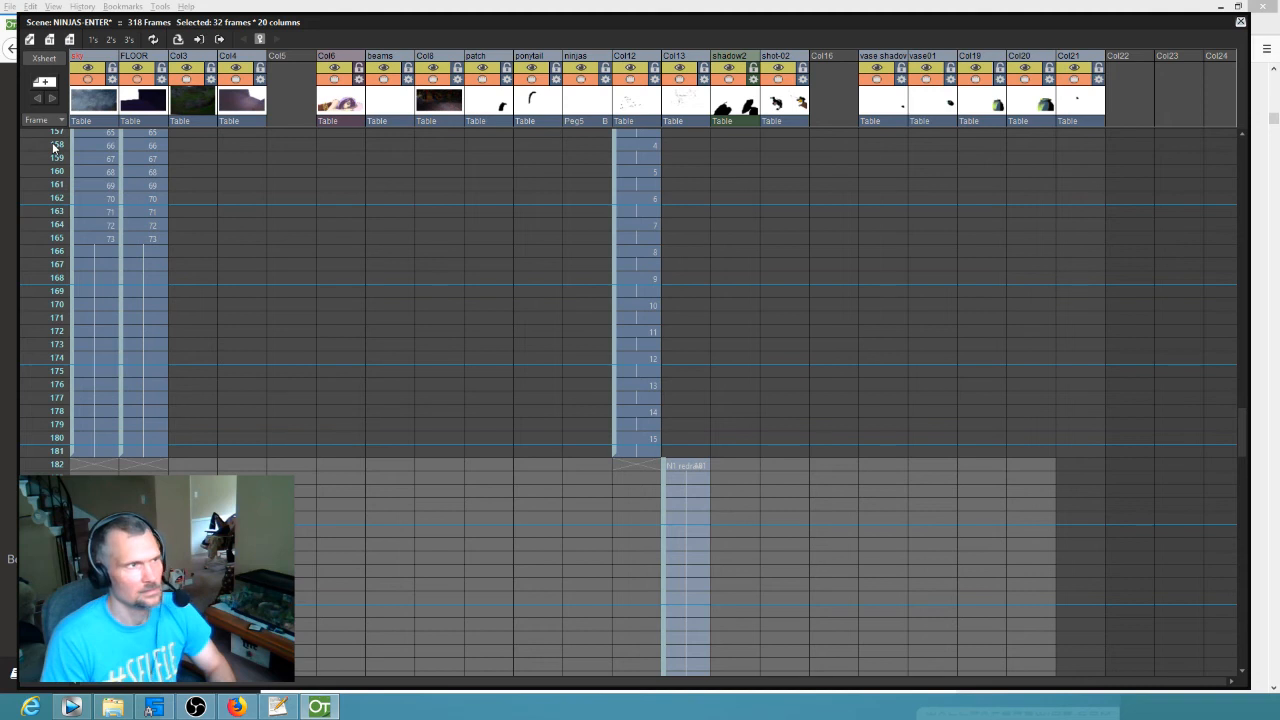
scroll(54, 147, up, 20)
- Scrub the animation from its opening frames to frame 181 and go to the first N1 redraw cell of Col13 at frame 182
click(69, 181)
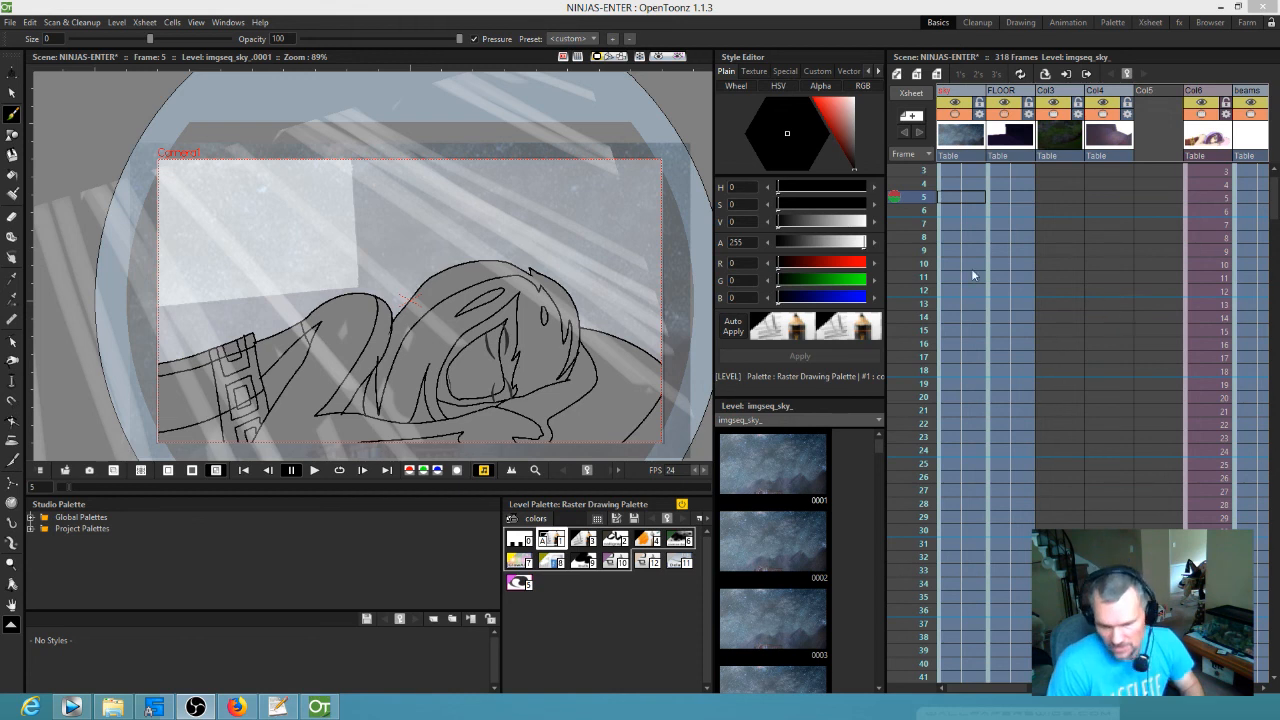
scroll(943, 338, down, 15)
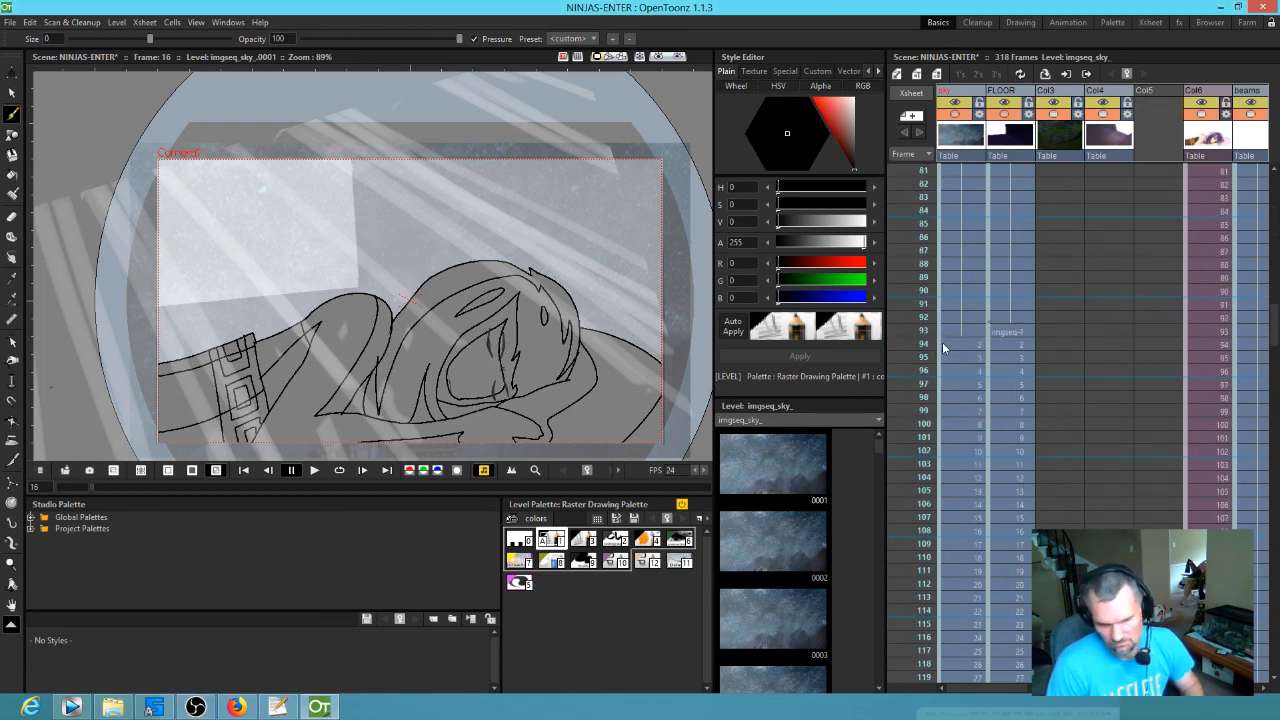
scroll(945, 336, down, 5)
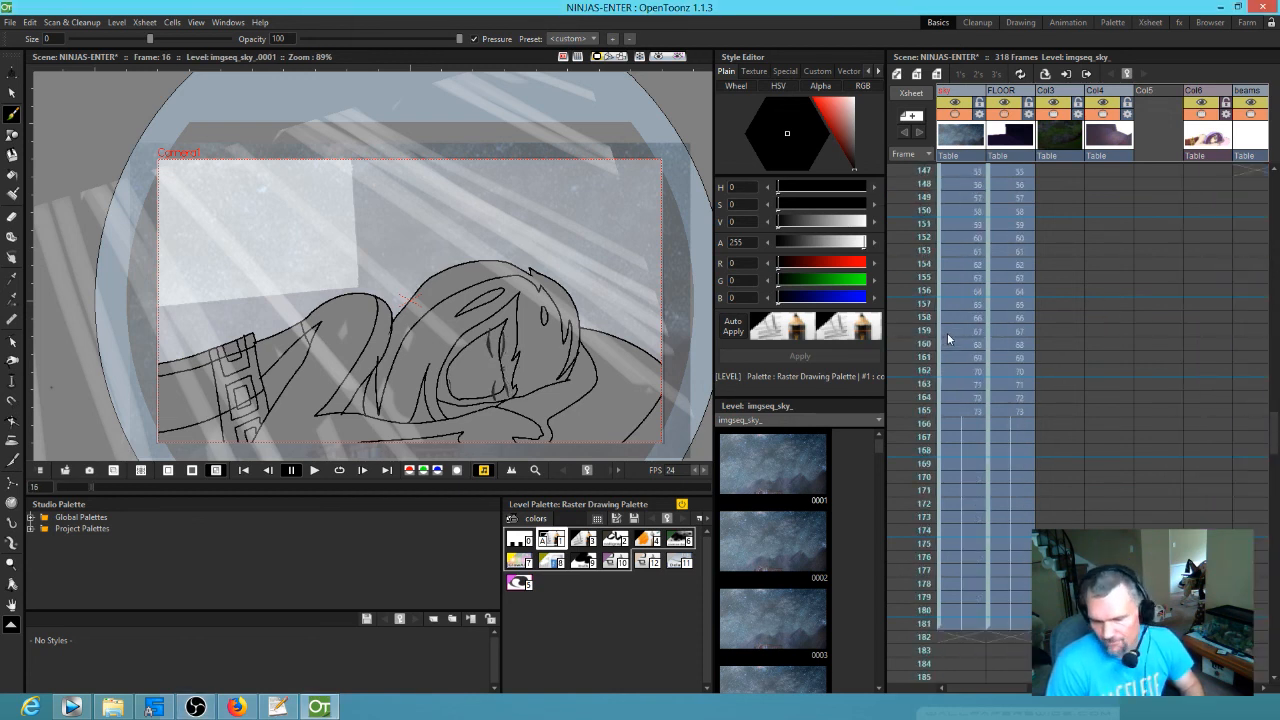
mouse_move(912, 294)
mouse_down()
mouse_move(905, 403)
mouse_move(905, 384)
mouse_up()
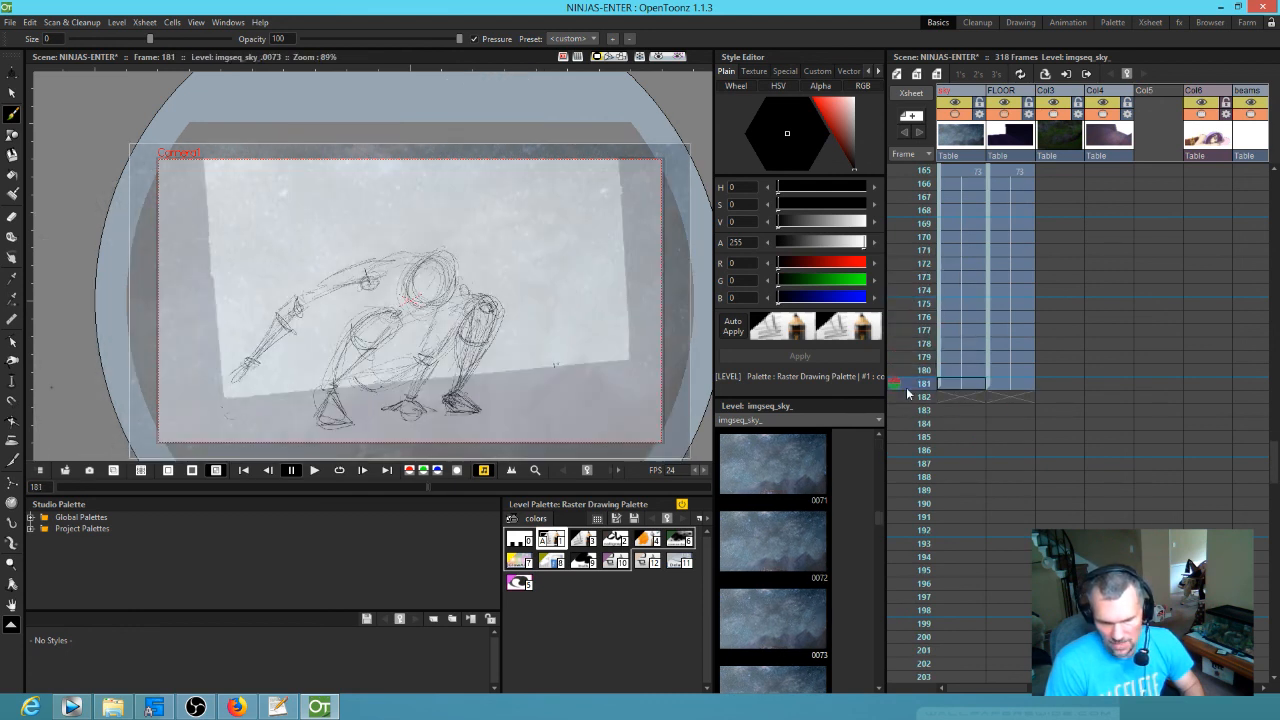
drag(1186, 462, 895, 425)
drag(1210, 498, 1047, 498)
click(1091, 363)
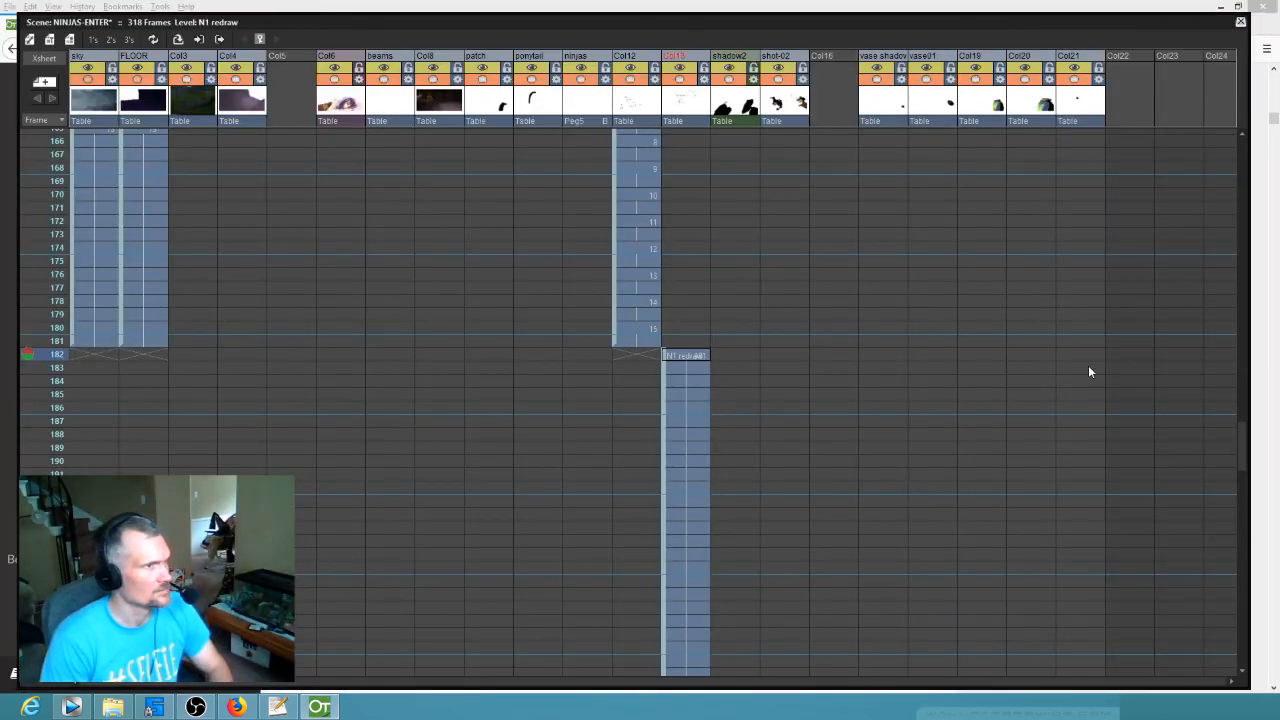
- Try to shift the block of cells from frame 182 to the scene's end, across sky to Col21, down to frame 214
drag(1087, 358, 70, 478)
drag(30, 422, 95, 568)
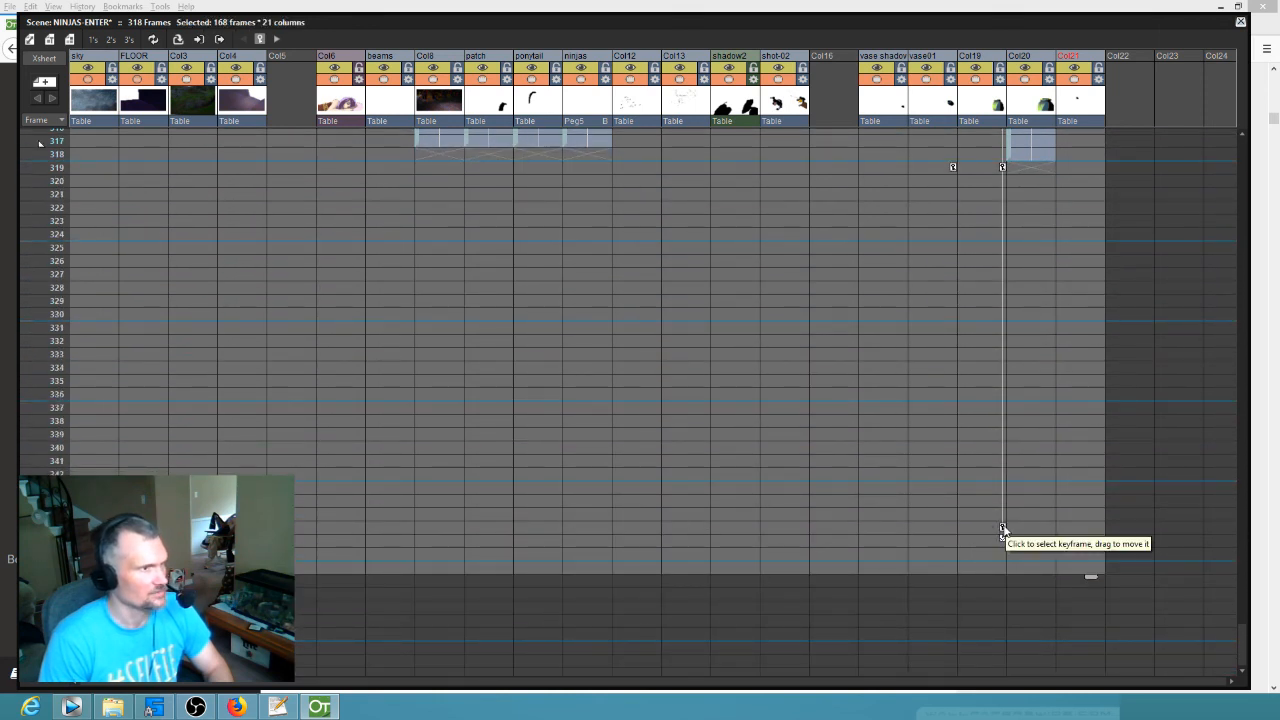
scroll(345, 332, up, 20)
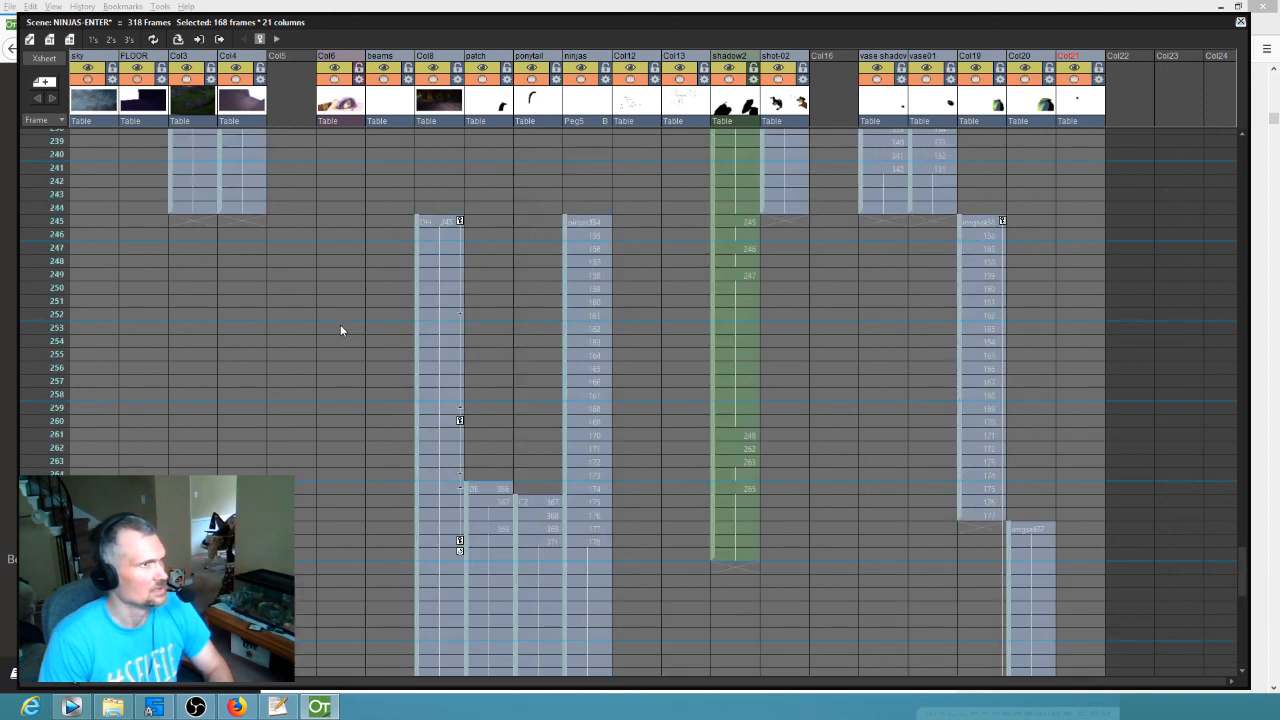
scroll(338, 330, up, 3)
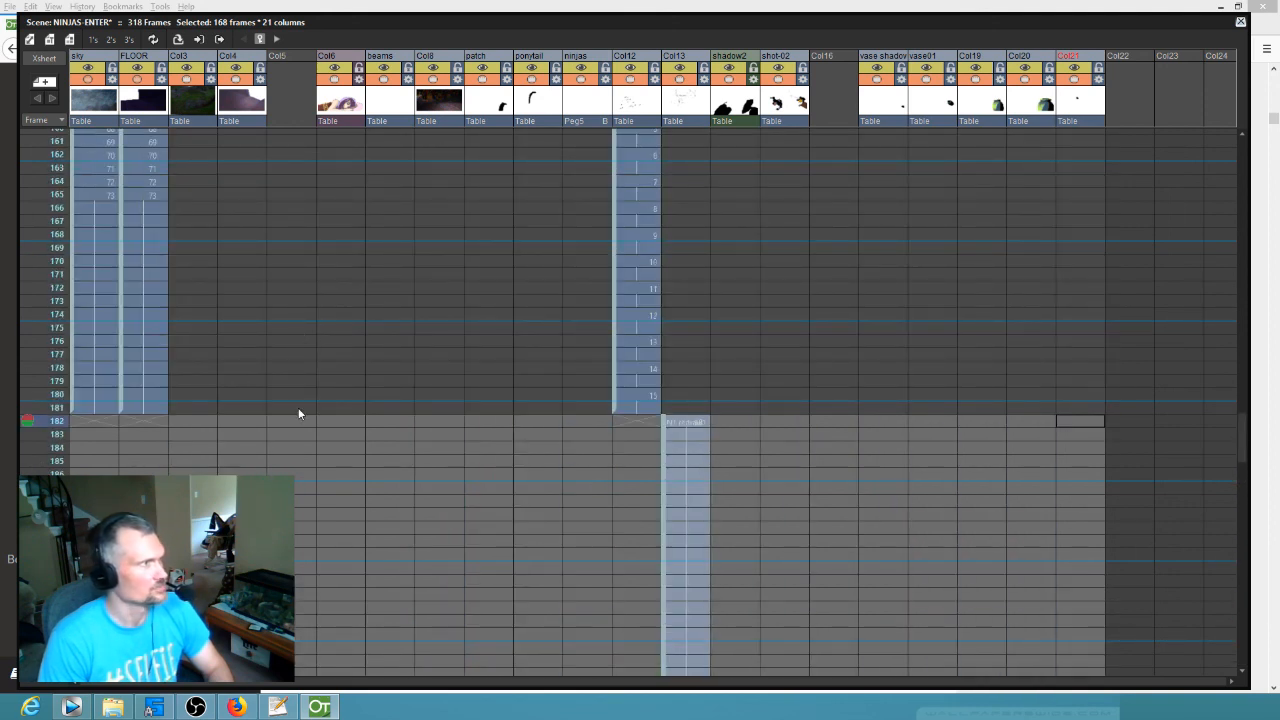
scroll(300, 414, down, 2)
scroll(437, 411, up, 2)
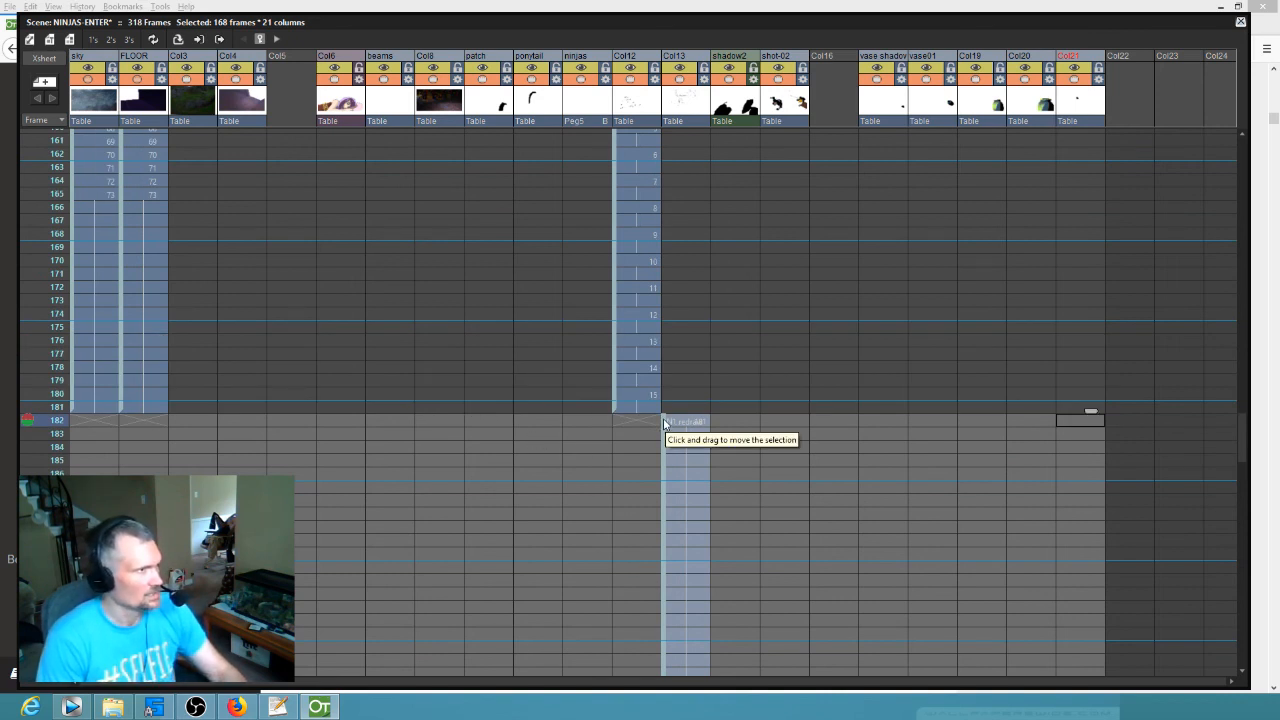
drag(663, 421, 661, 459)
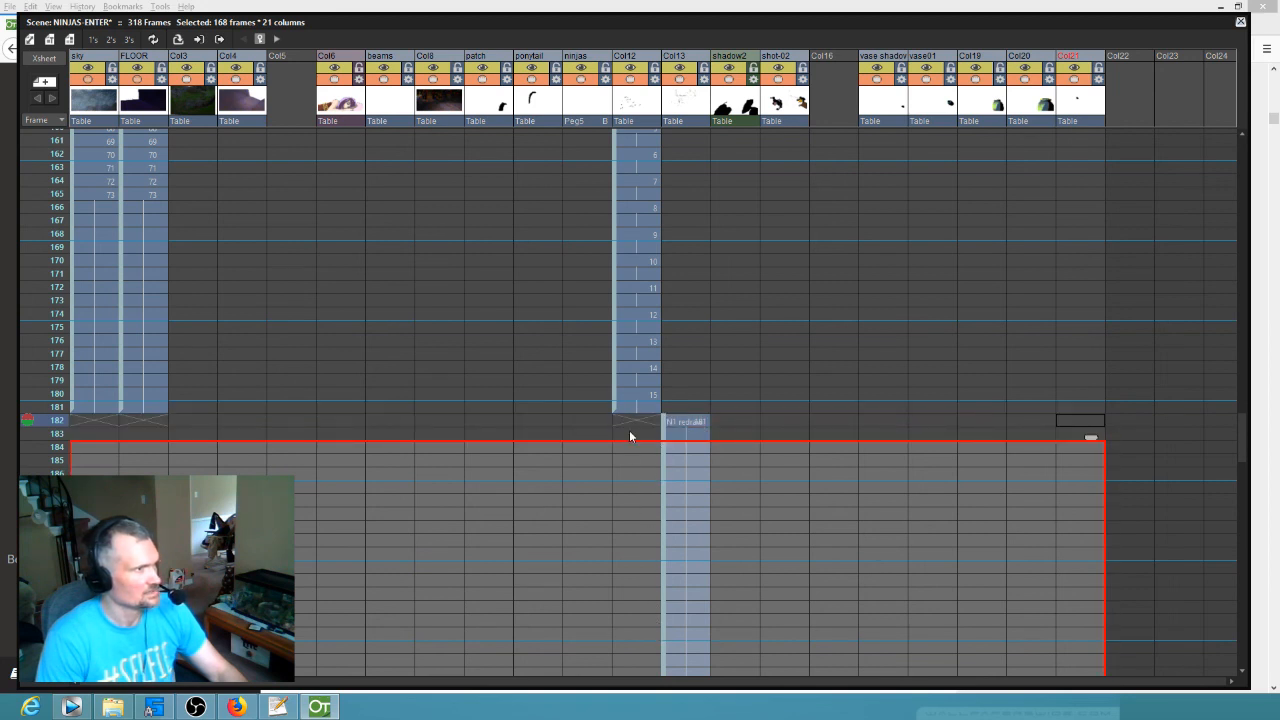
drag(675, 528, 666, 607)
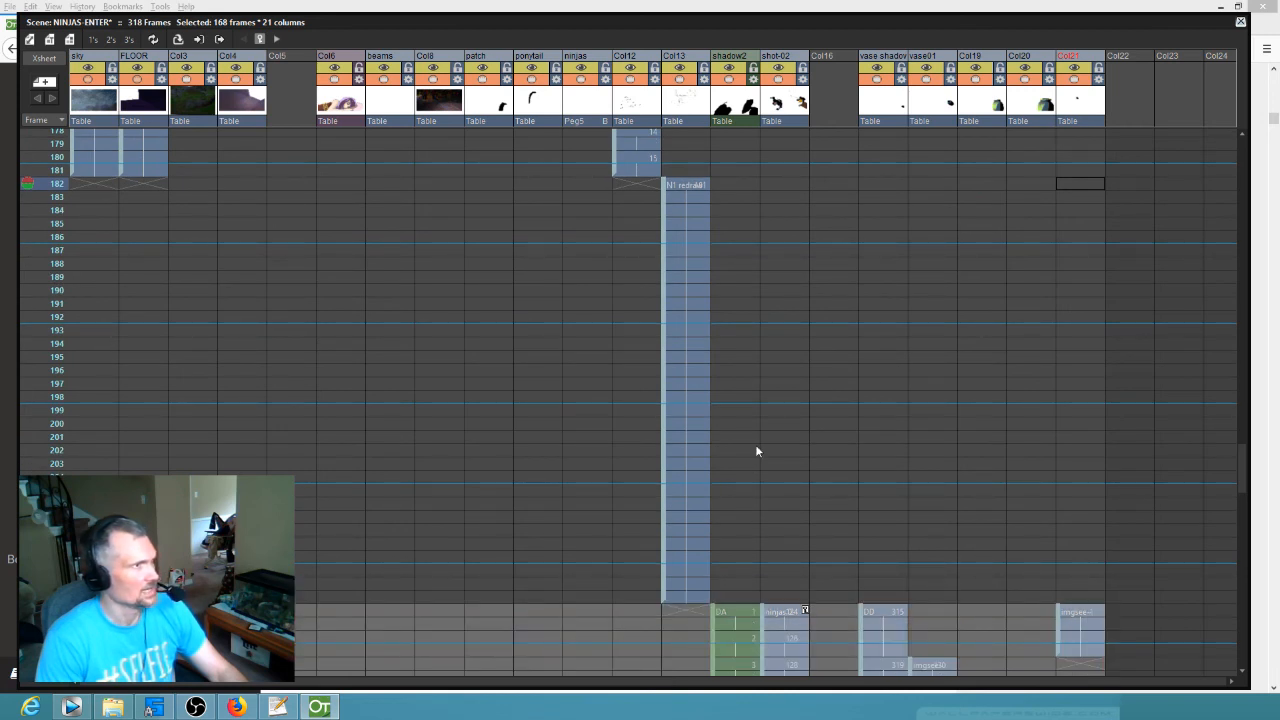
scroll(757, 445, down, 12)
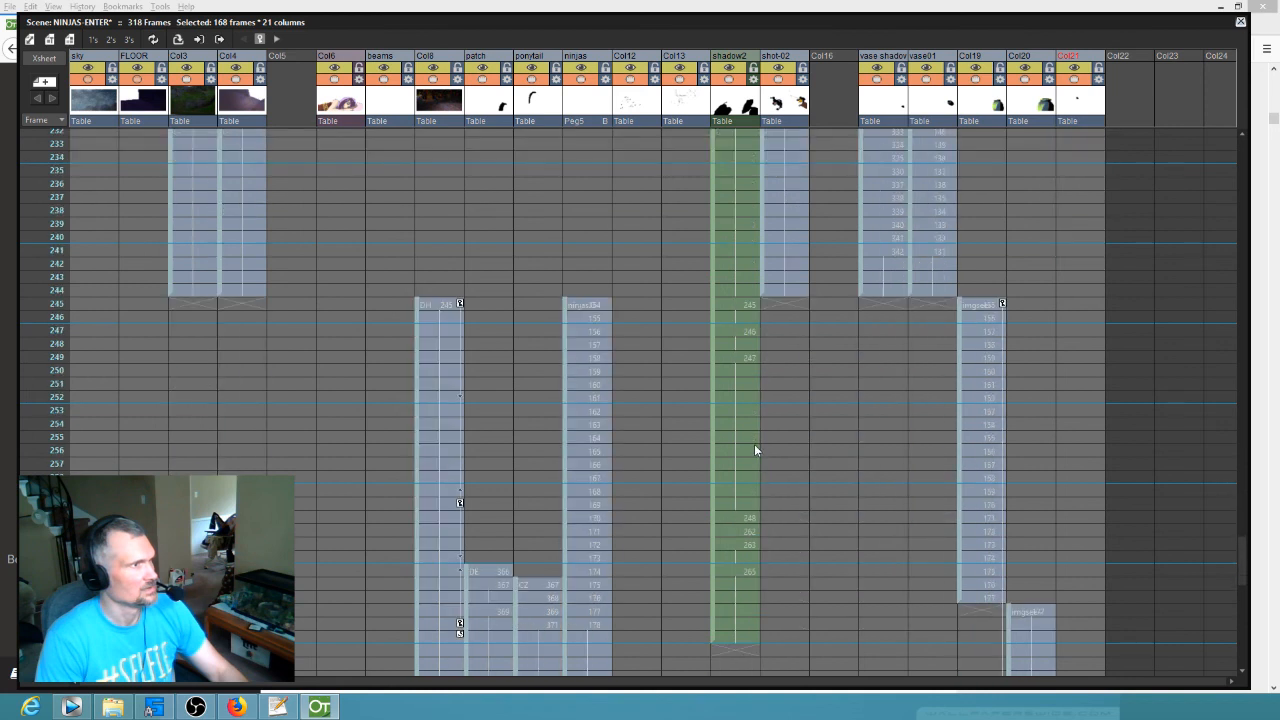
- Examine how the columns' cells are laid out from frame 214 down to the scene's end
scroll(755, 452, down, 4)
scroll(756, 452, down, 12)
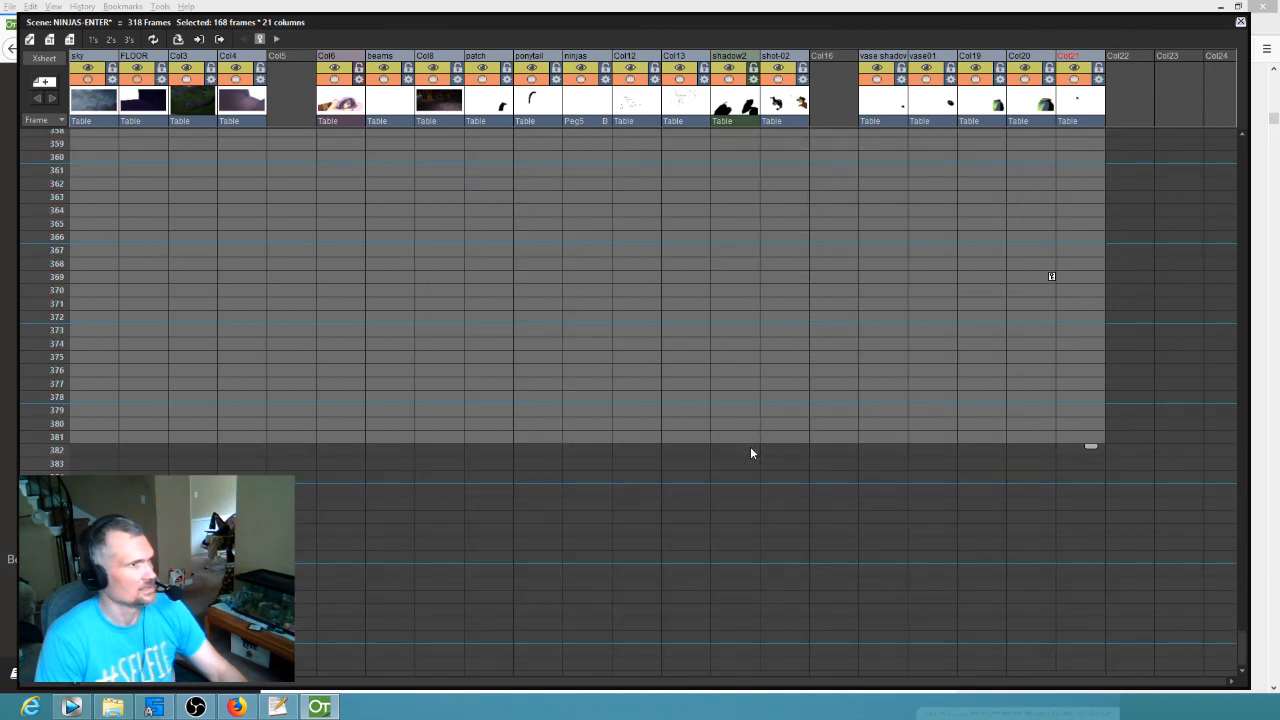
scroll(750, 452, up, 20)
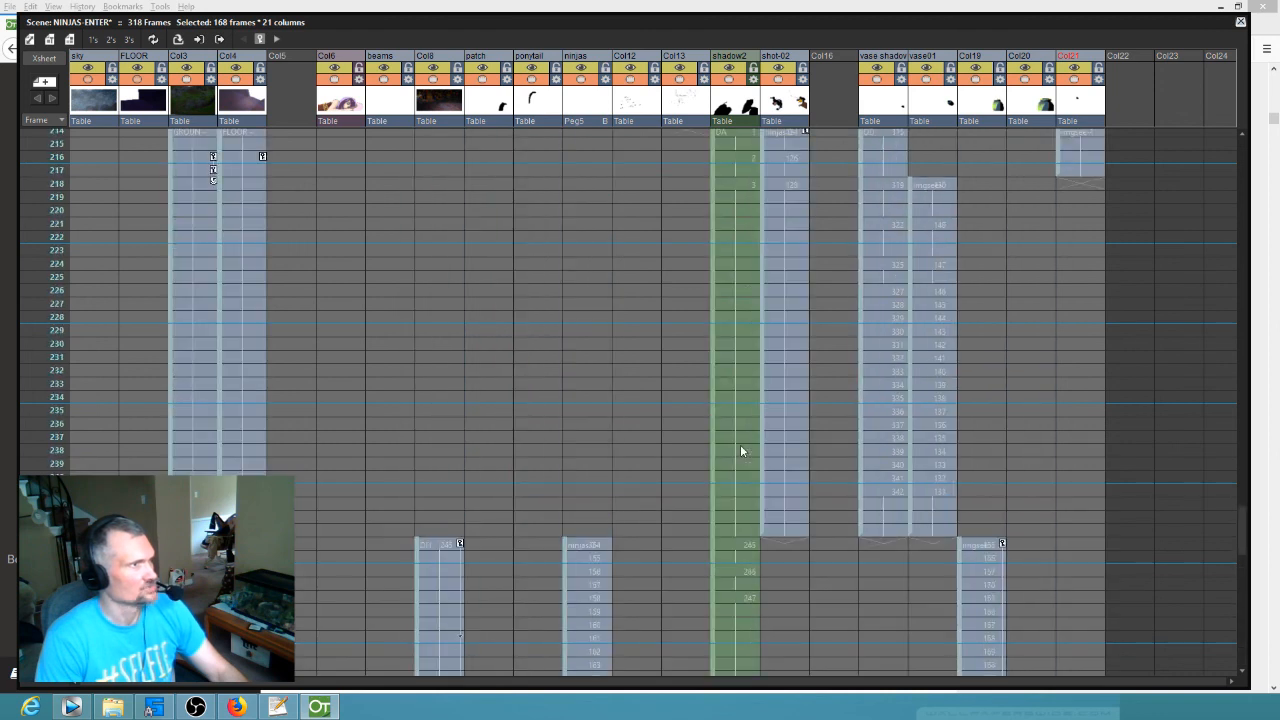
scroll(740, 452, up, 3)
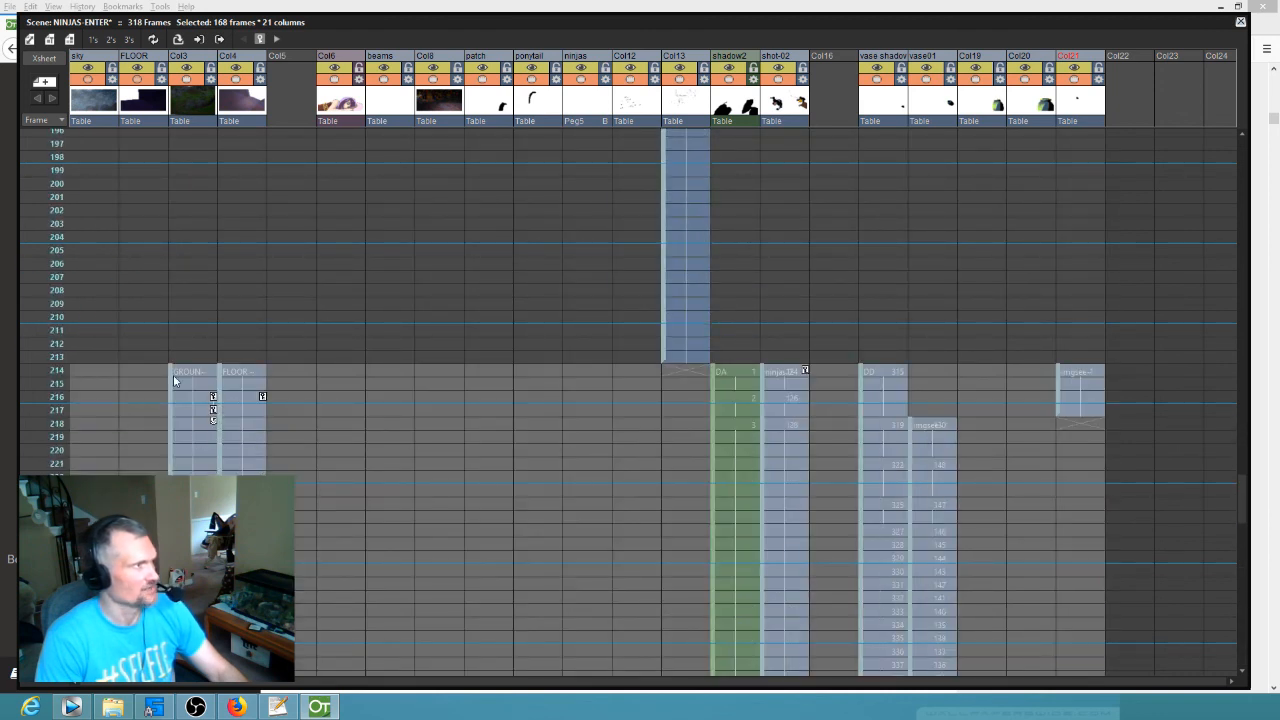
drag(139, 369, 137, 357)
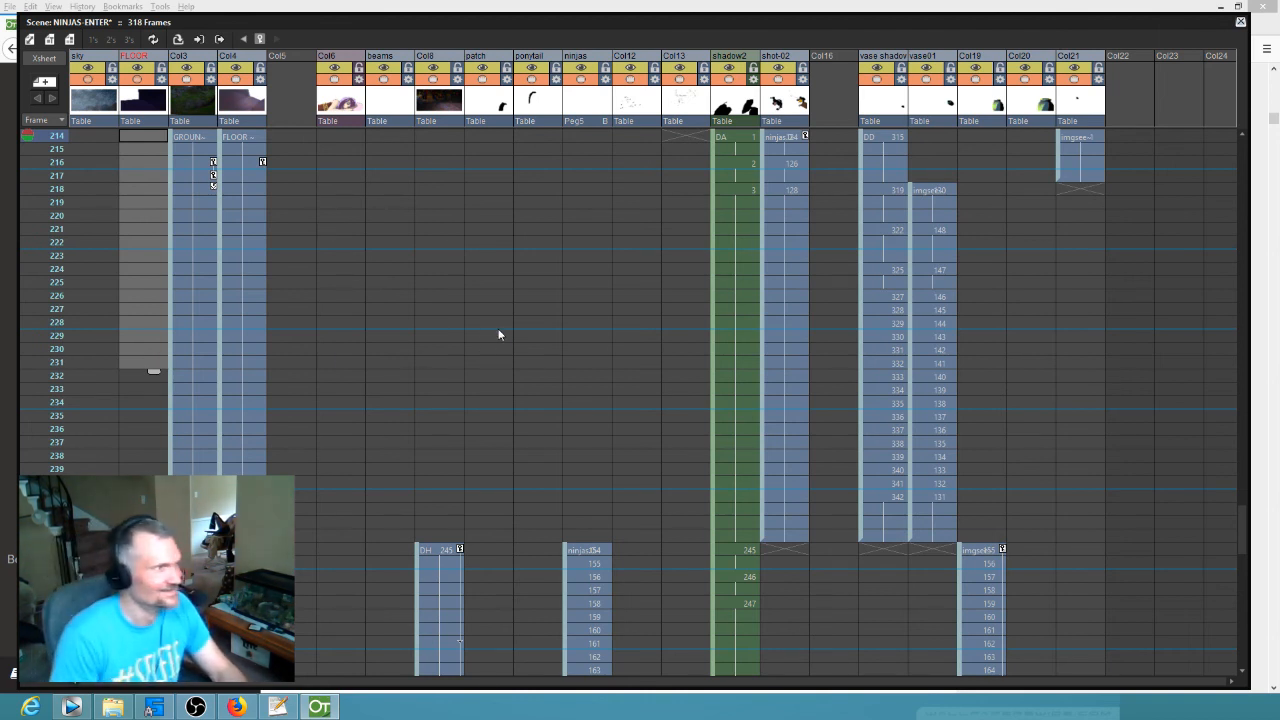
scroll(557, 370, down, 5)
scroll(555, 367, down, 4)
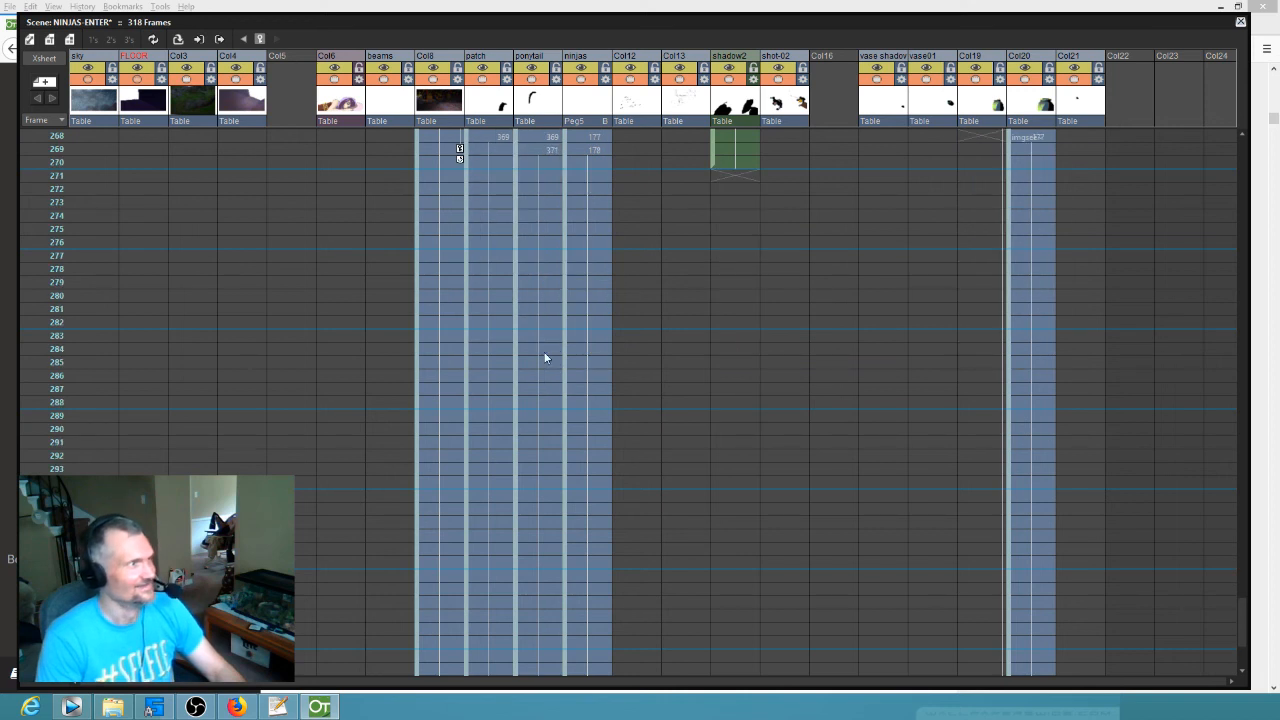
scroll(543, 340, down, 5)
scroll(551, 334, up, 9)
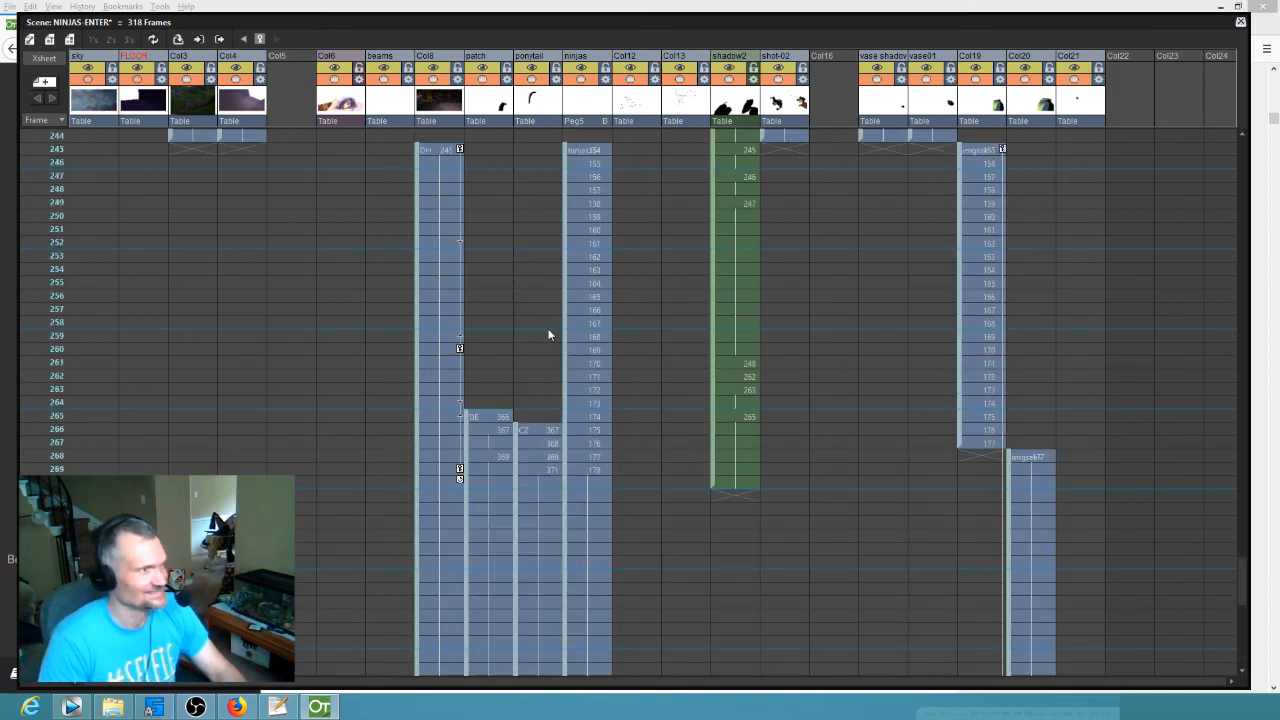
scroll(548, 334, up, 3)
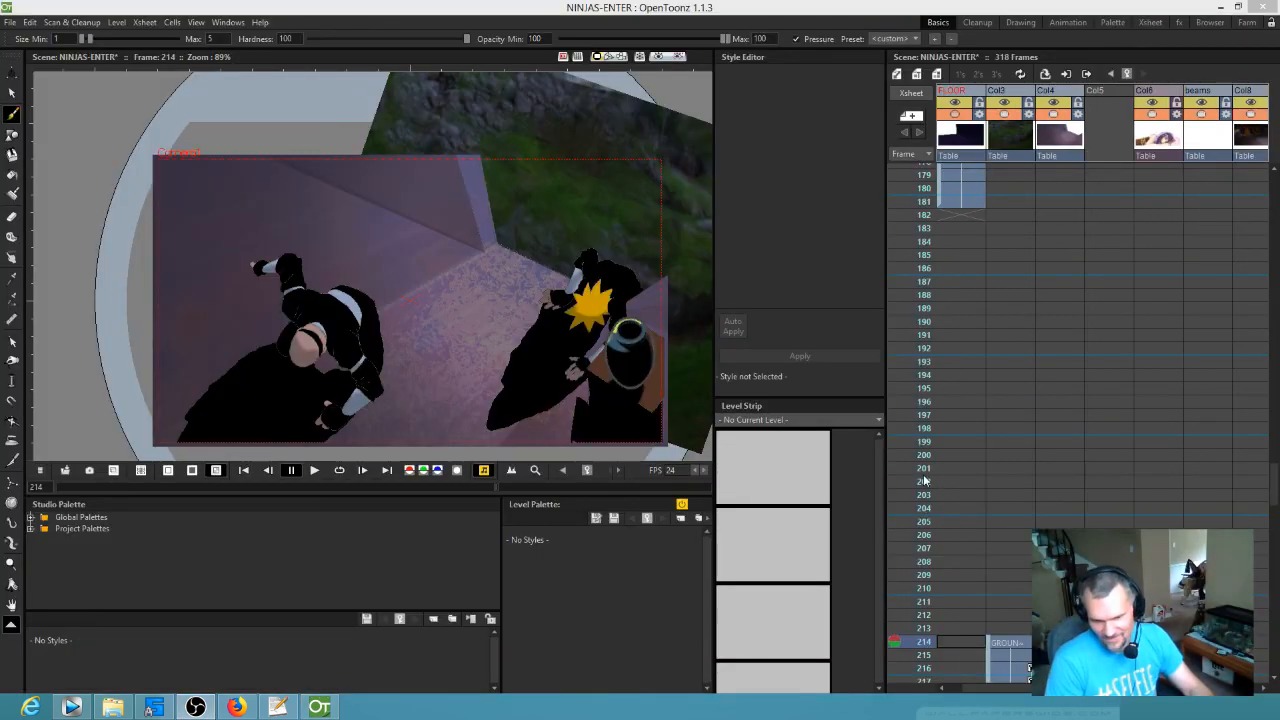
- Check the drawing at frame 200 and scrub through the scene's opening frames, from frame 1 to about 47
click(920, 457)
scroll(920, 457, up, 8)
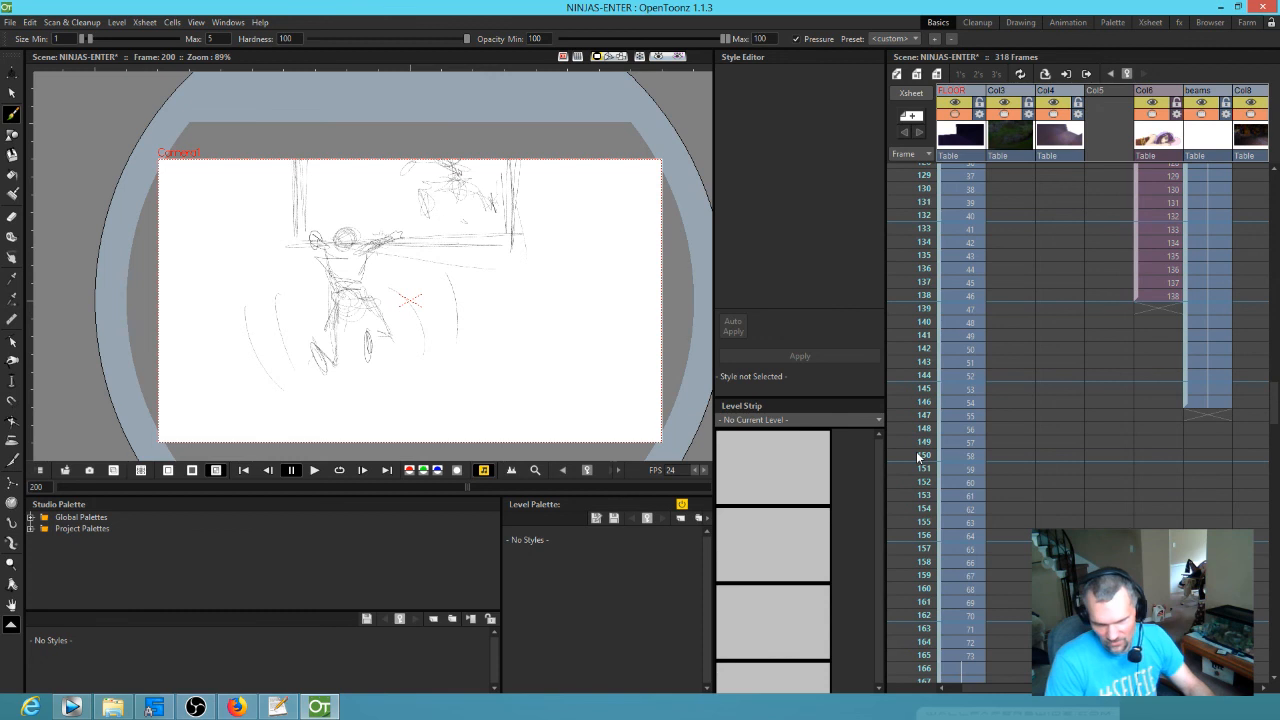
scroll(918, 457, up, 20)
click(920, 441)
drag(920, 450, 912, 650)
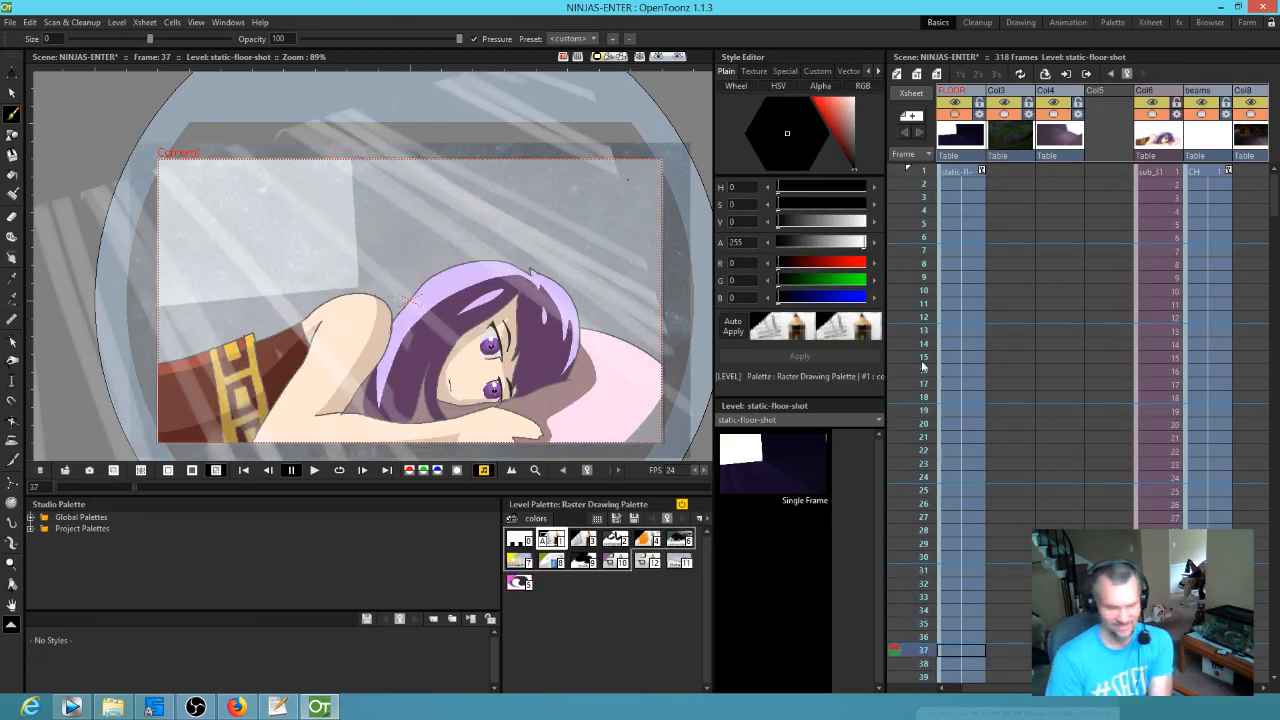
click(916, 437)
drag(908, 506, 928, 550)
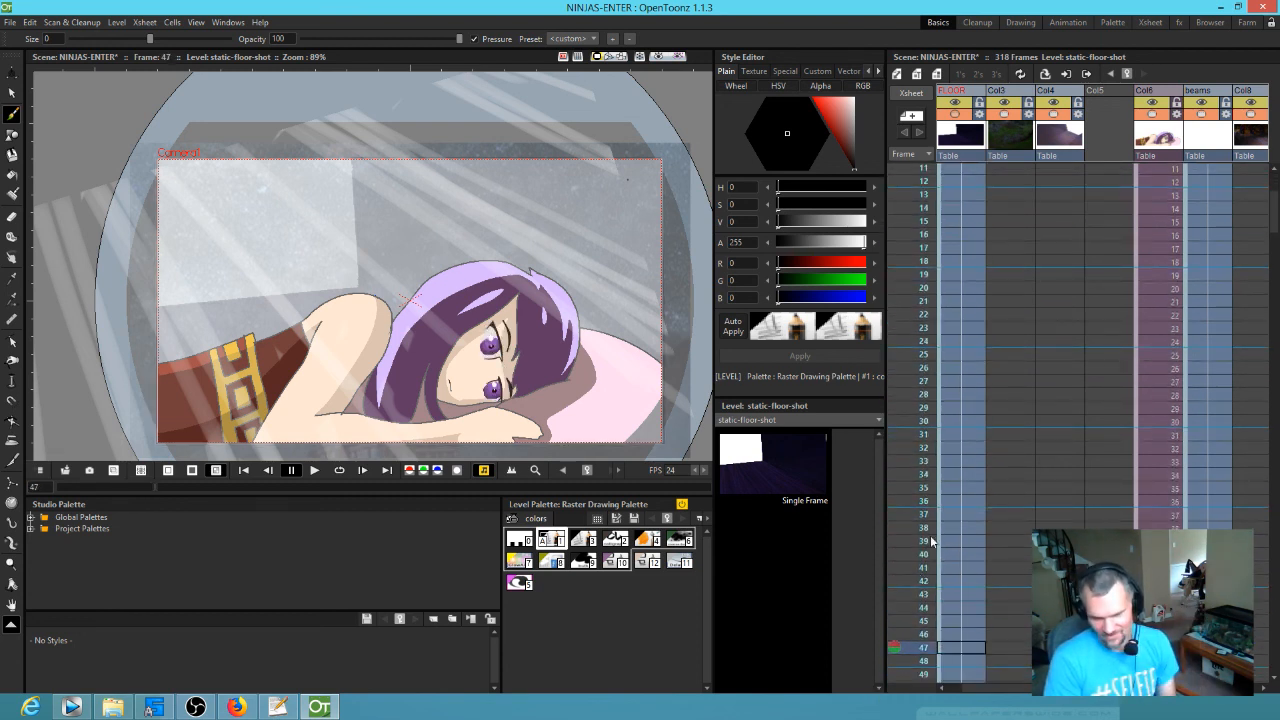
scroll(926, 580, down, 10)
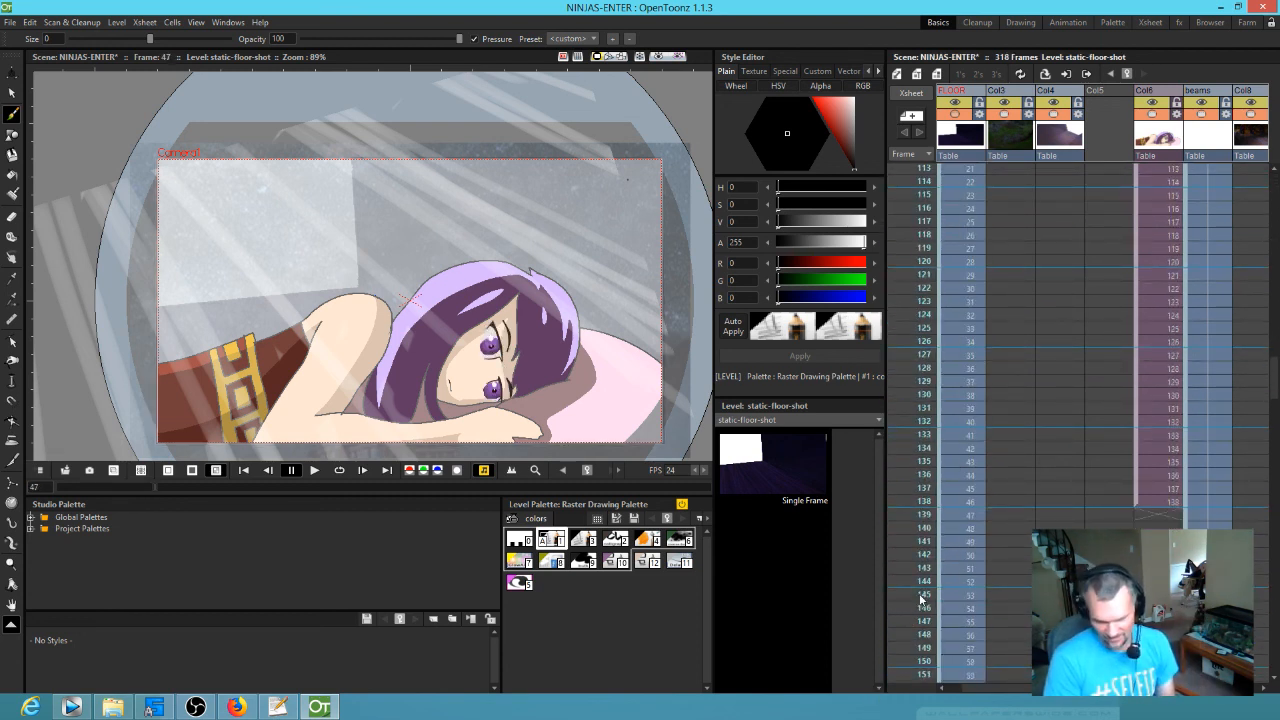
scroll(934, 240, up, 11)
click(920, 343)
mouse_move(917, 365)
mouse_down()
mouse_move(904, 456)
mouse_move(922, 706)
mouse_move(940, 714)
mouse_move(953, 690)
mouse_move(968, 703)
mouse_move(990, 604)
mouse_move(979, 704)
mouse_move(980, 690)
mouse_up()
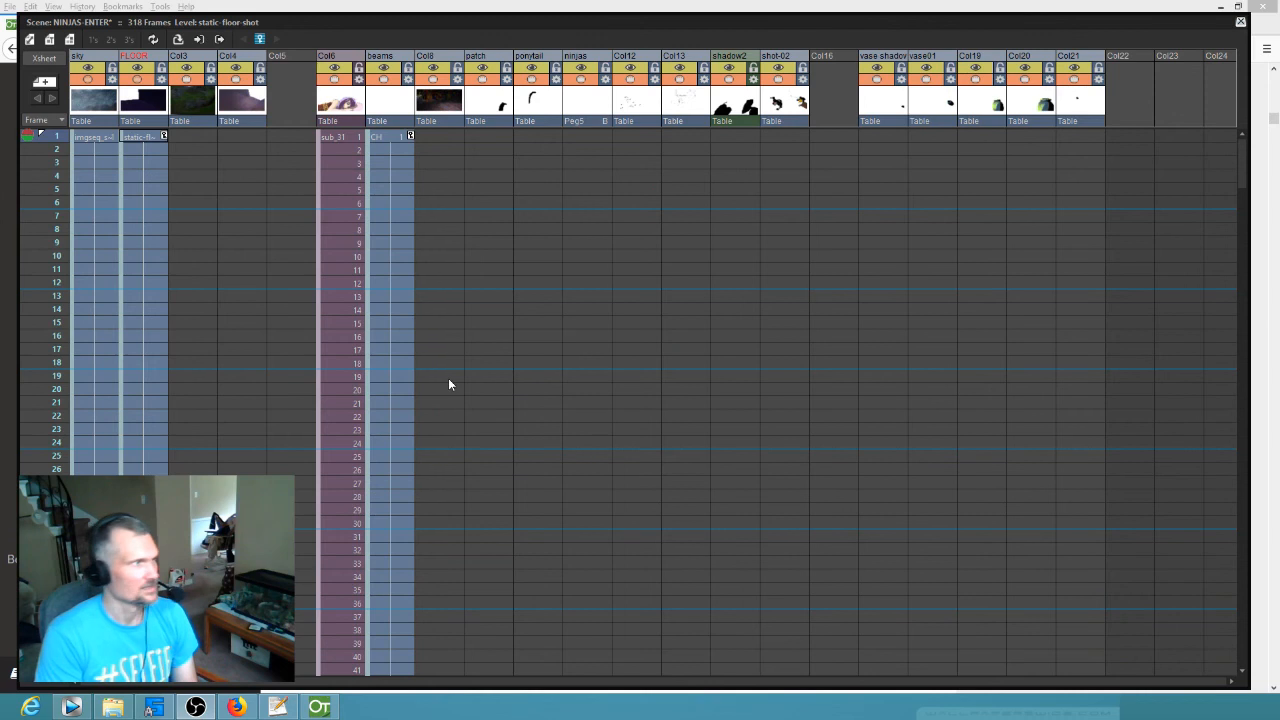
- Try to move Col3's ground cells one frame earlier, from frame 214 to 213, and undo the move
click(395, 378)
scroll(200, 432, down, 10)
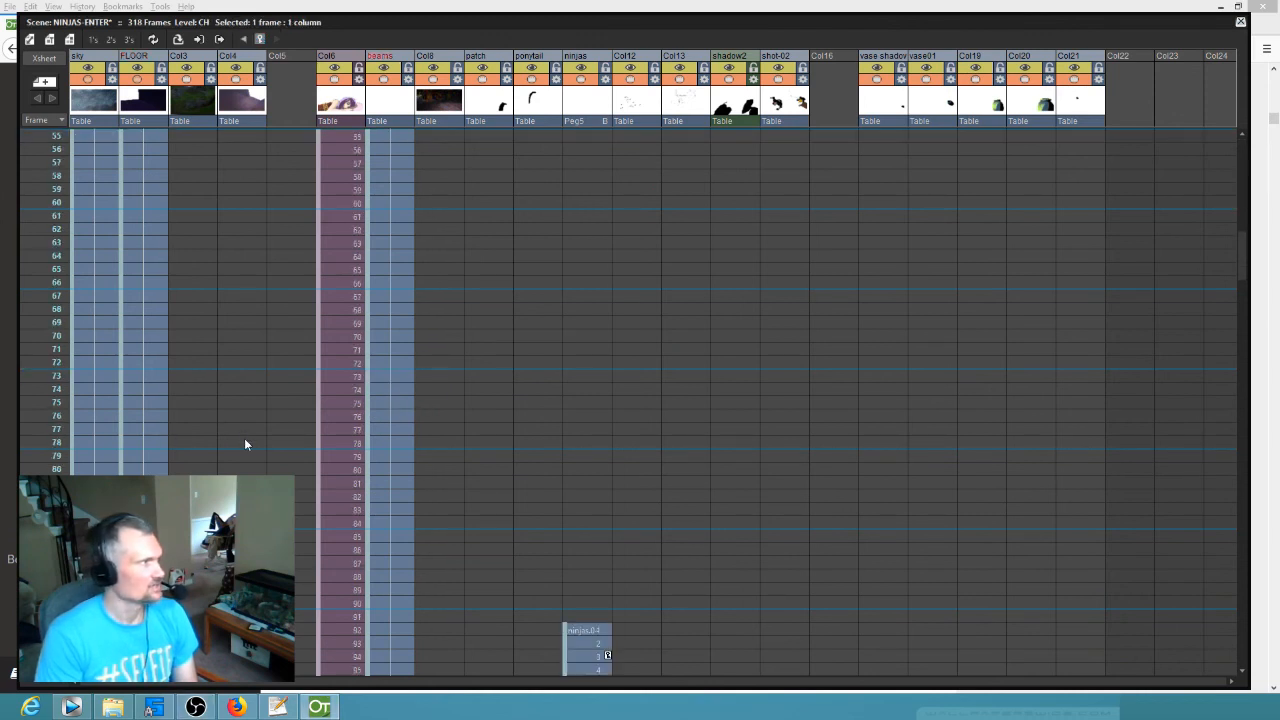
scroll(263, 444, down, 7)
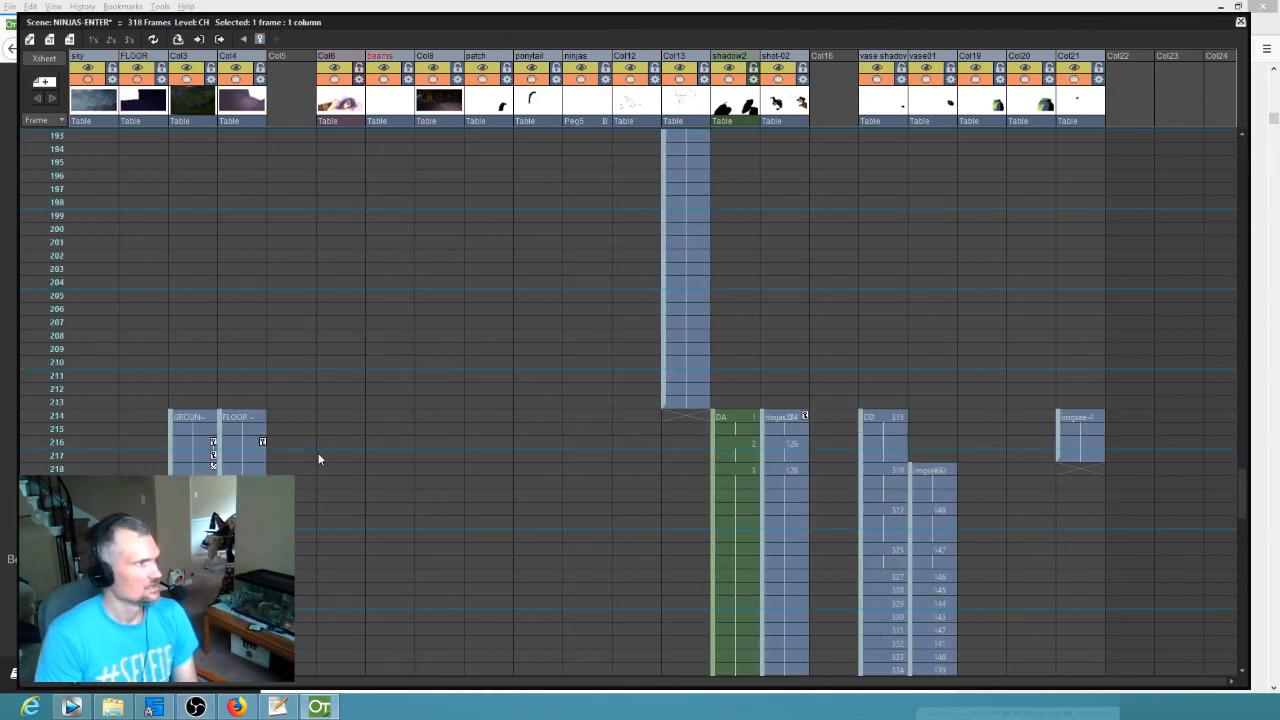
scroll(320, 457, down, 2)
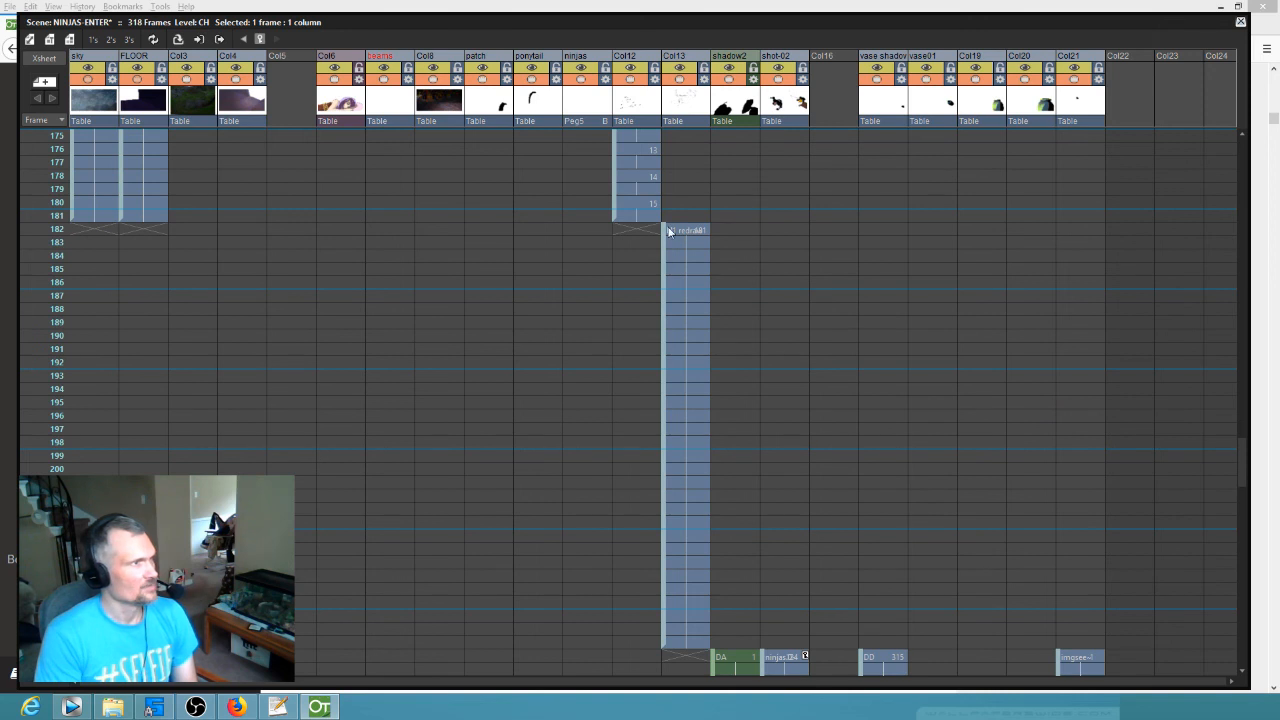
scroll(907, 549, down, 2)
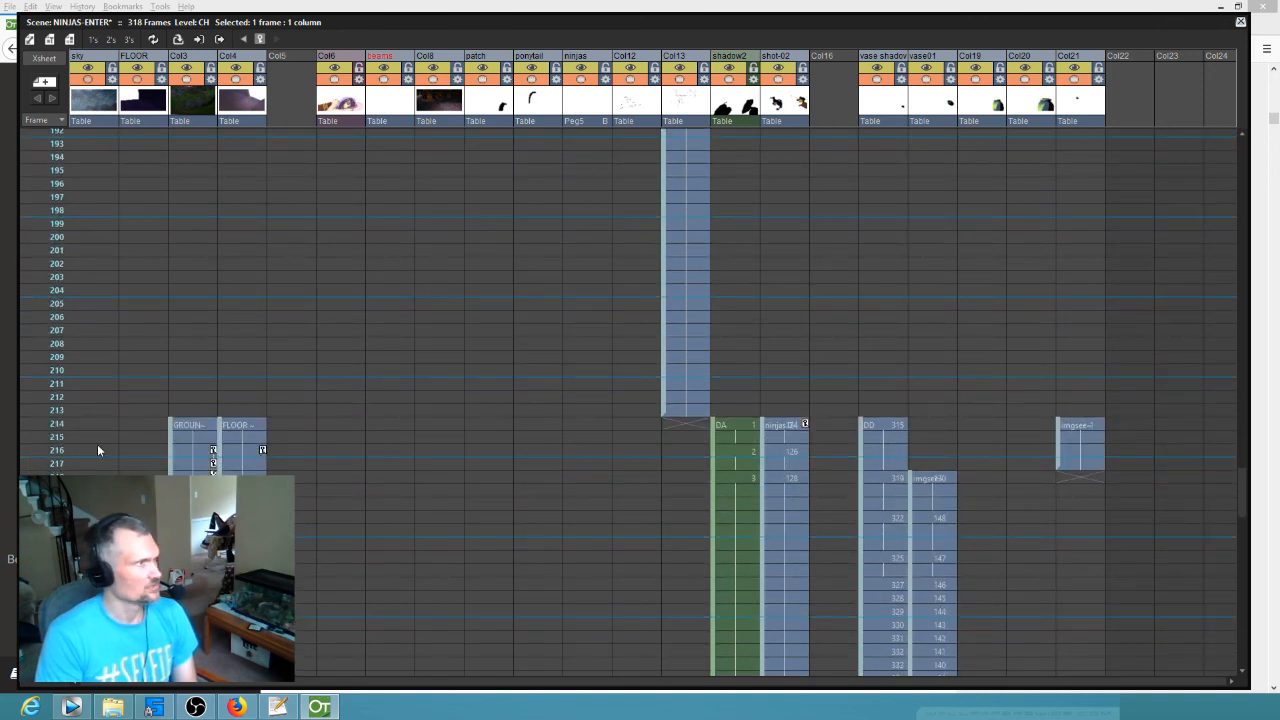
click(170, 428)
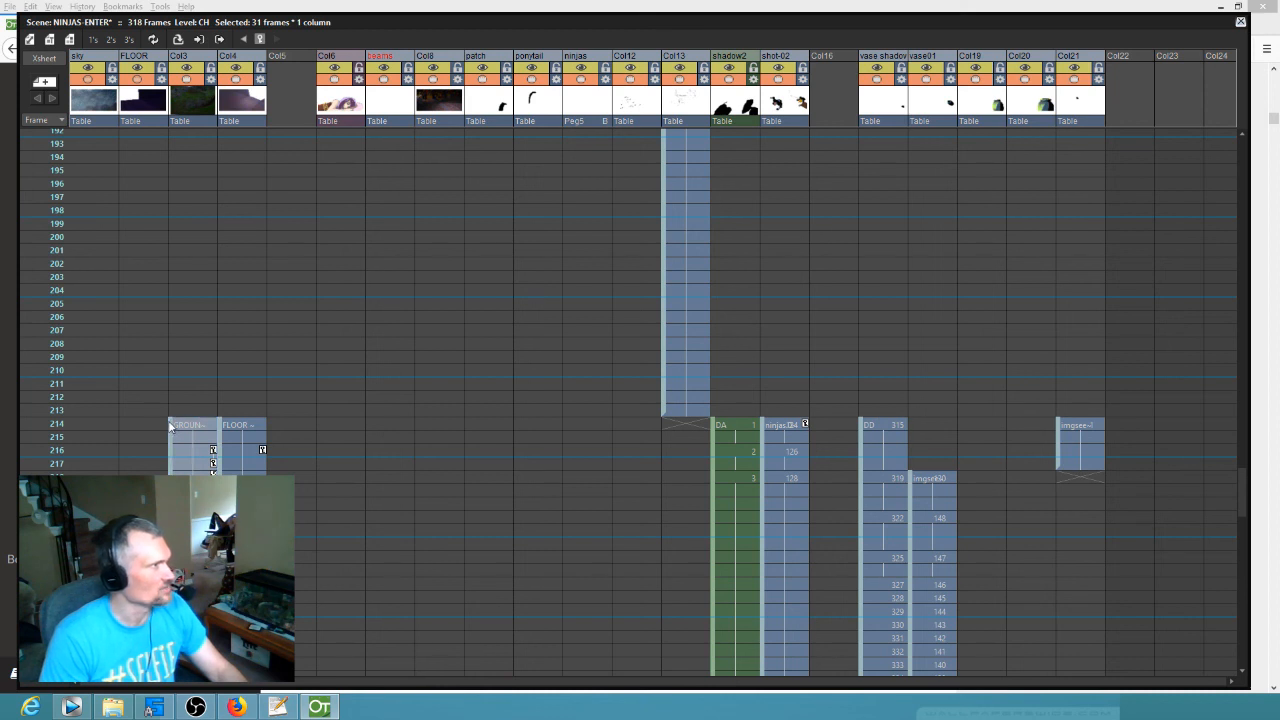
drag(171, 424, 172, 415)
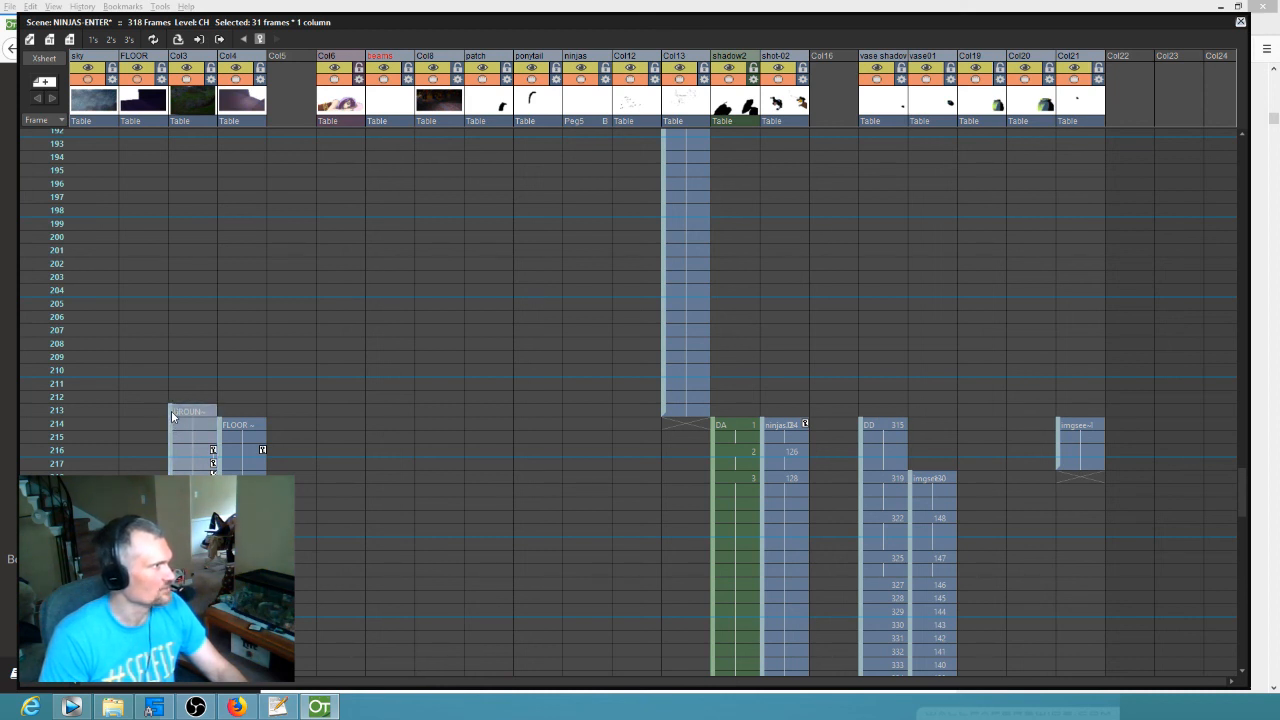
key(ctrl+z)
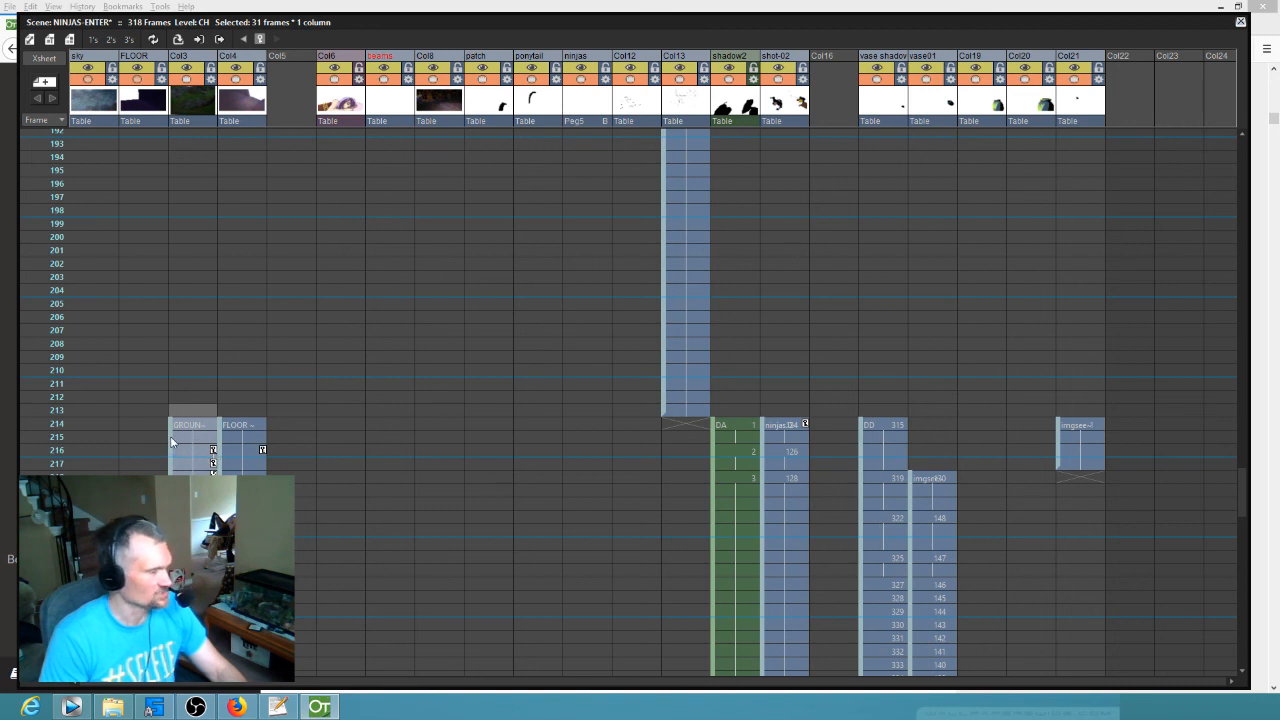
- Retry shifting Col3's ground cells within the column, undo back past the shift, and redo the removal of the N1Shadow column
drag(171, 437, 172, 460)
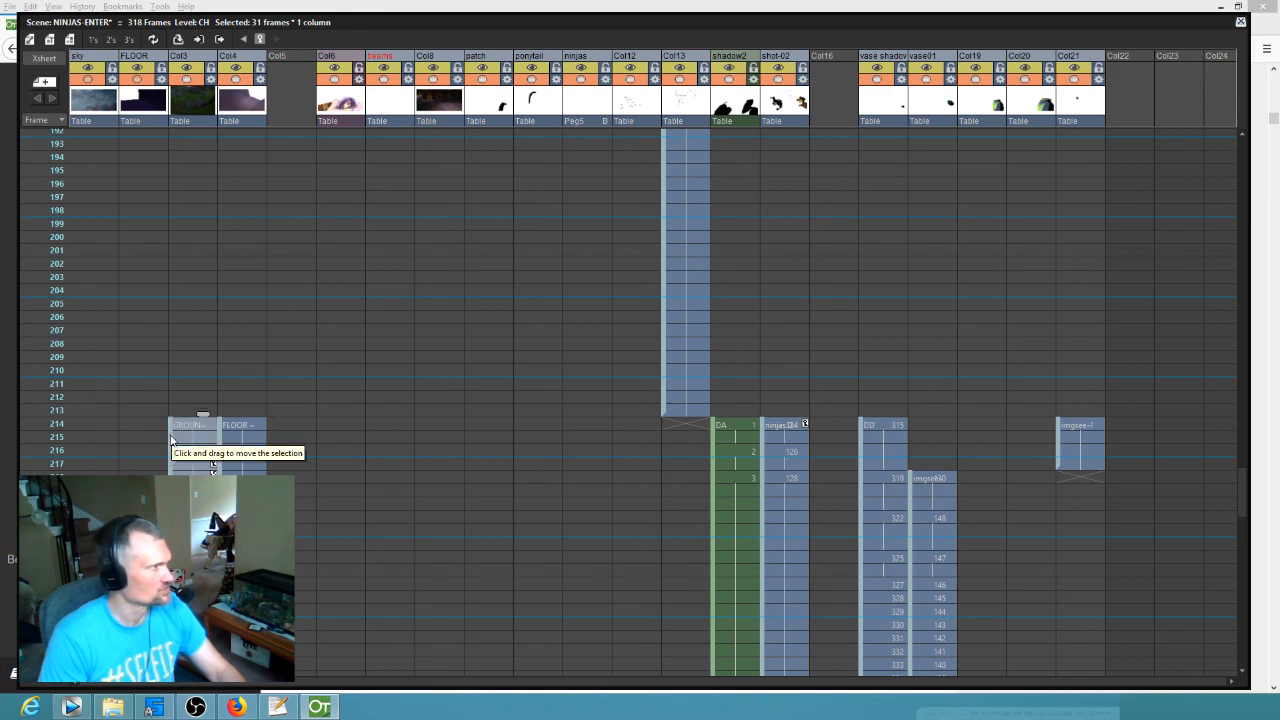
drag(171, 440, 173, 426)
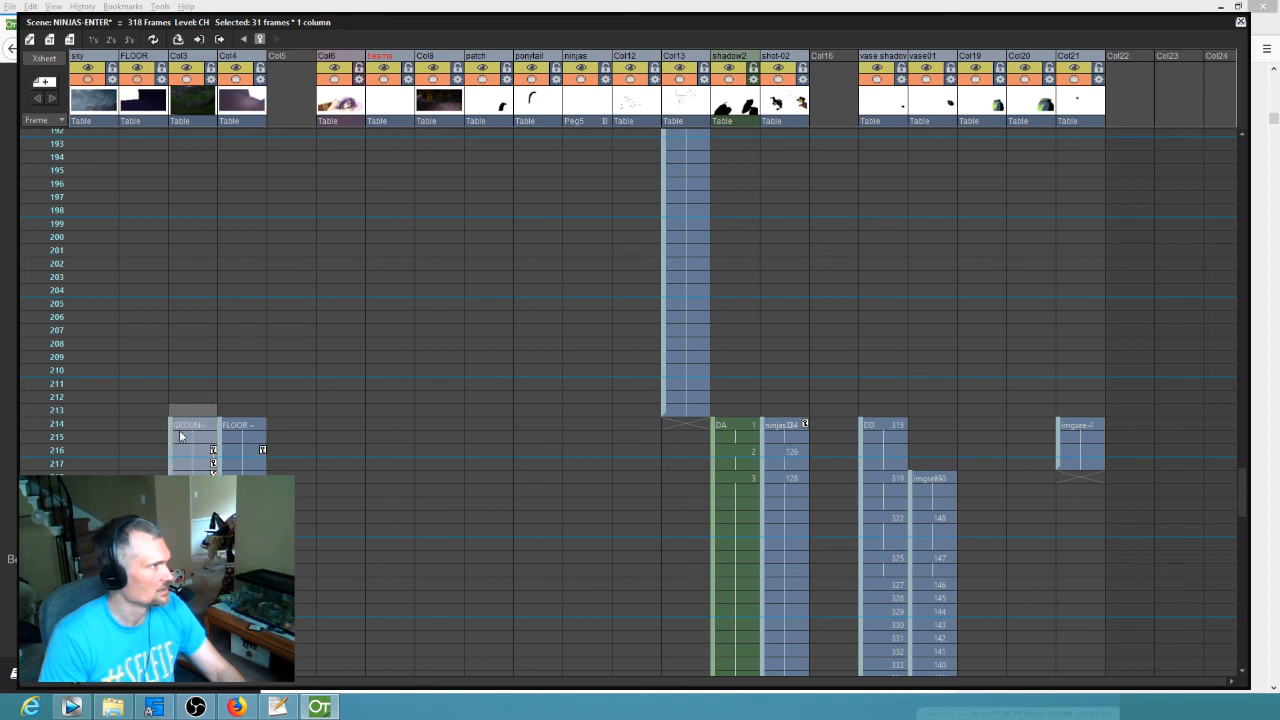
key(ctrl+z)
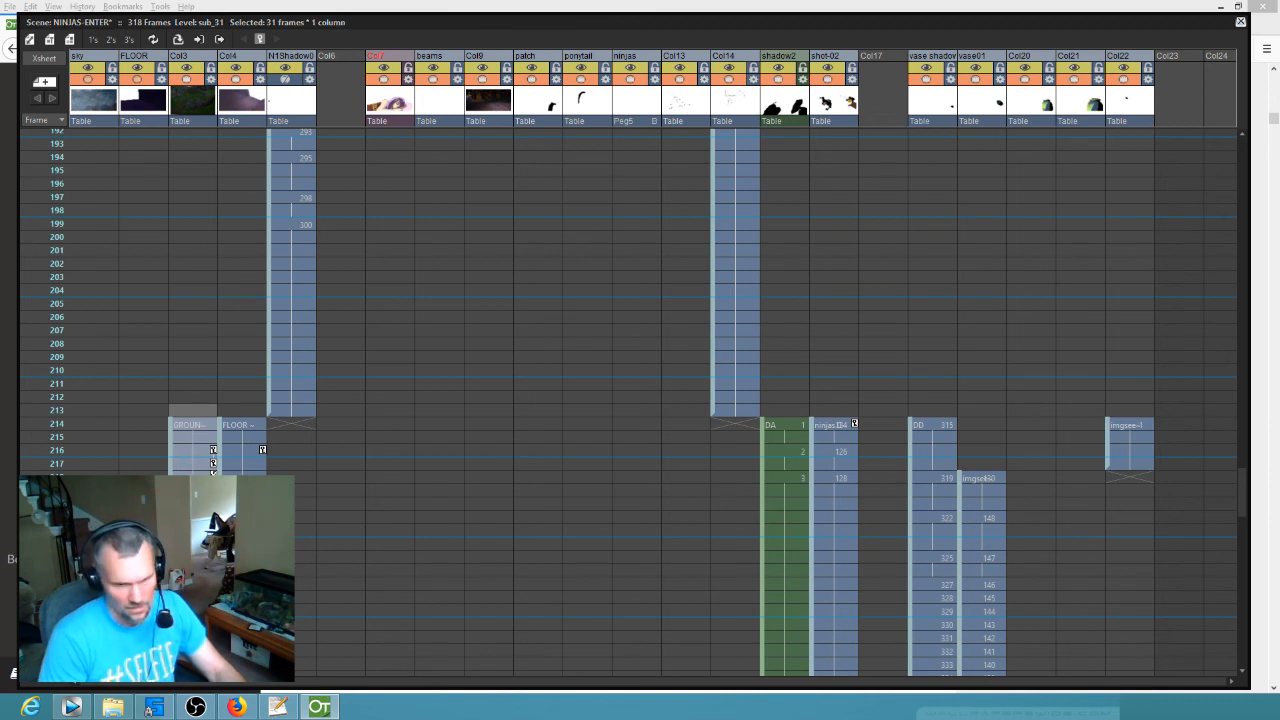
key(ctrl+y)
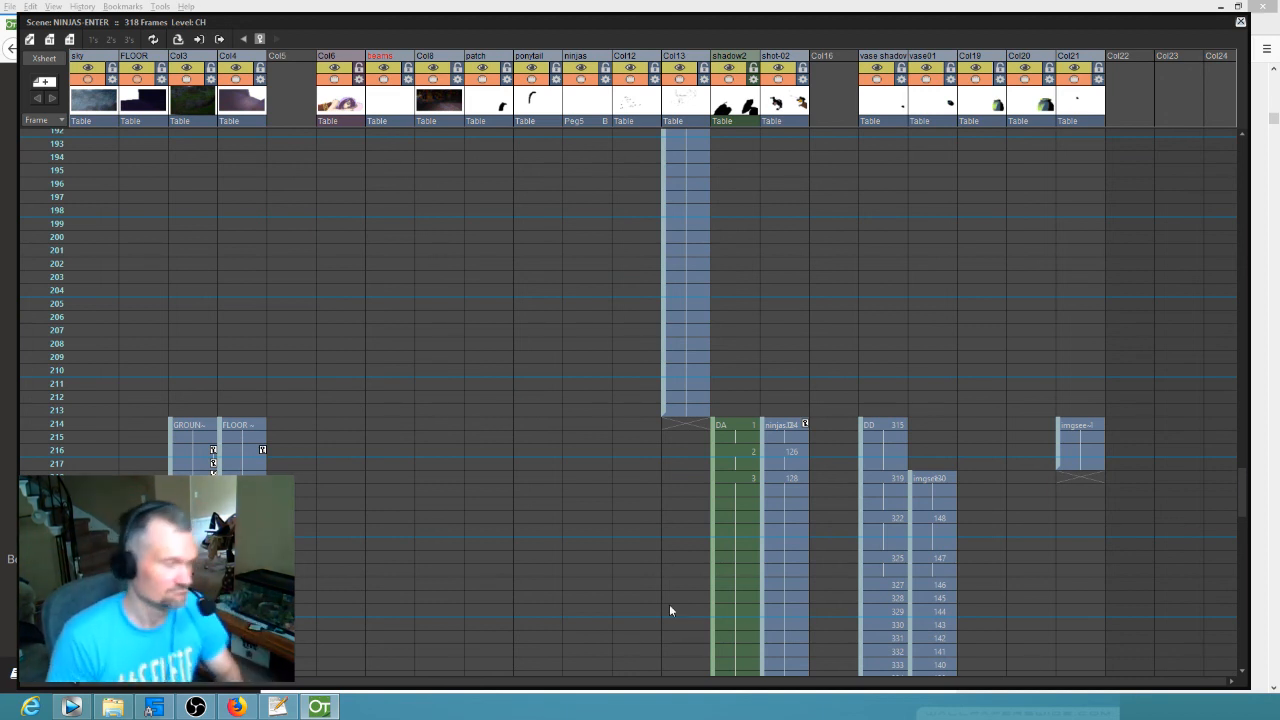
- Move Col3's whole ground cell block up to start at frame 213 once more, and undo that move
click(171, 434)
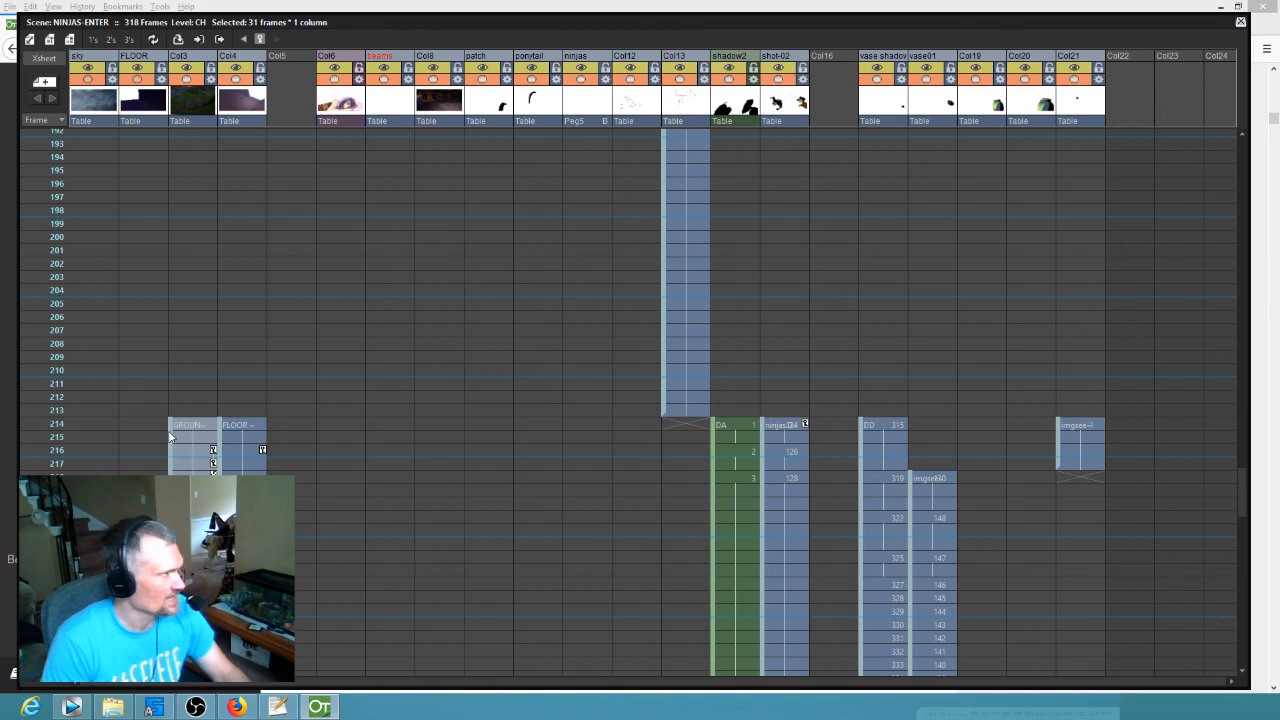
drag(171, 430, 171, 418)
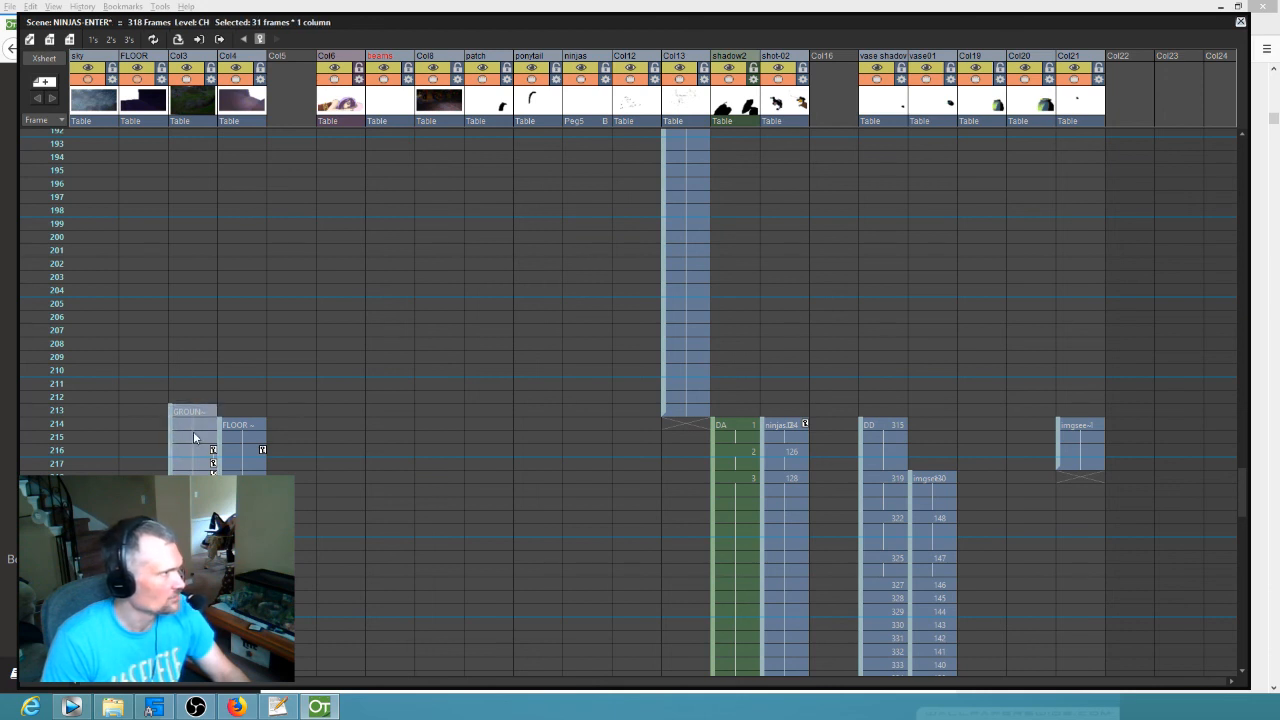
key(ctrl+z)
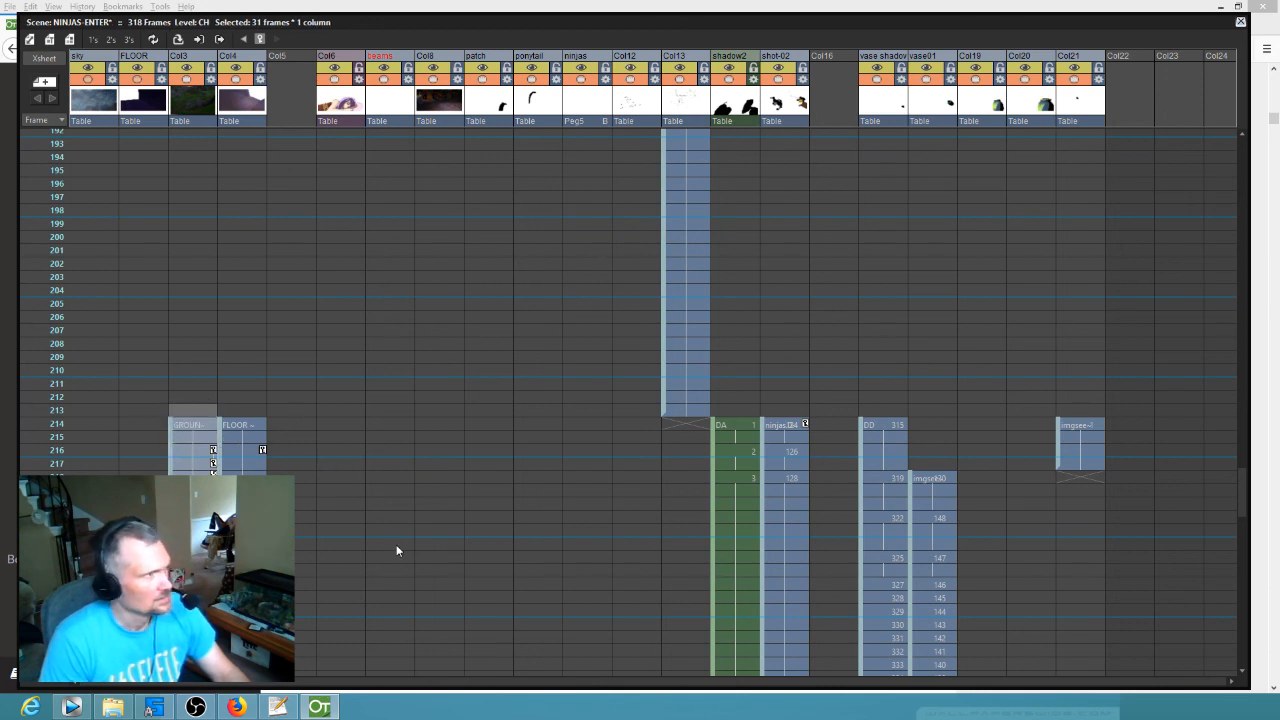